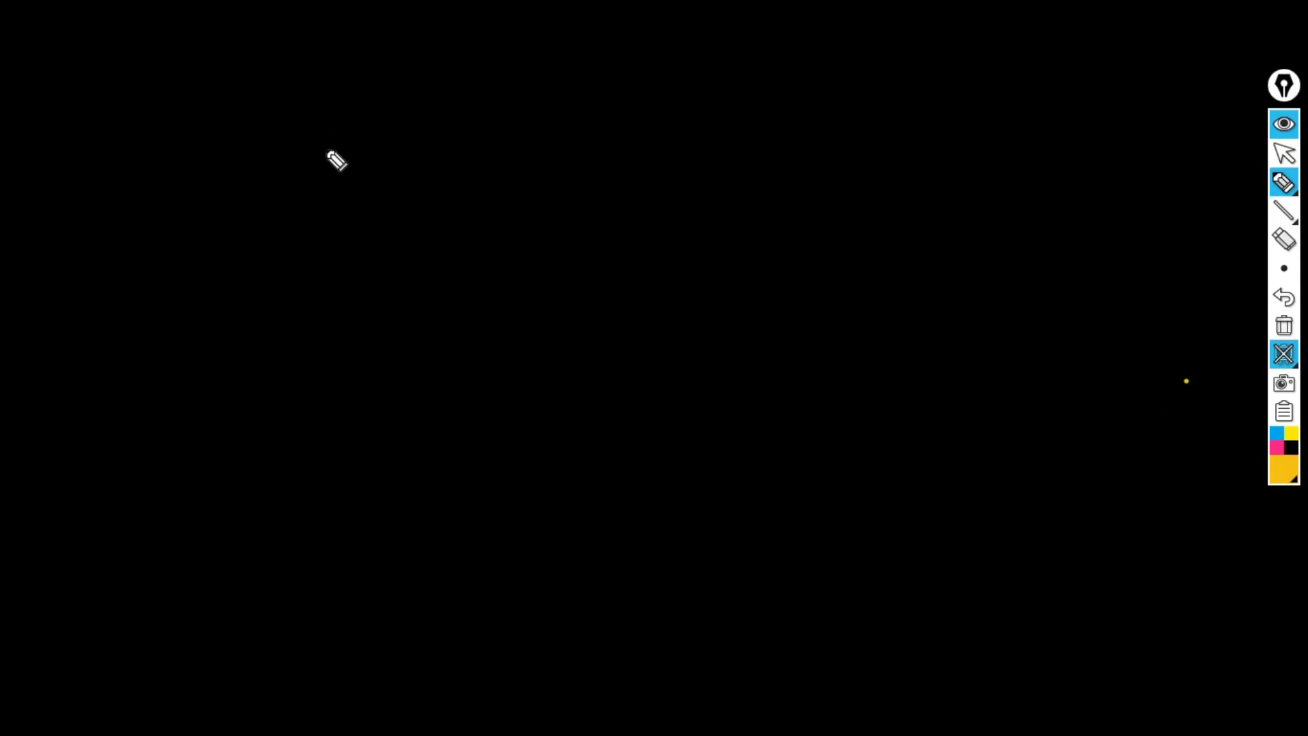
Draw a tall box and a square box, and write 64 above each.
mouse_move(193, 197)
mouse_down()
mouse_move(215, 392)
mouse_move(193, 185)
mouse_move(293, 368)
mouse_move(195, 401)
mouse_up()
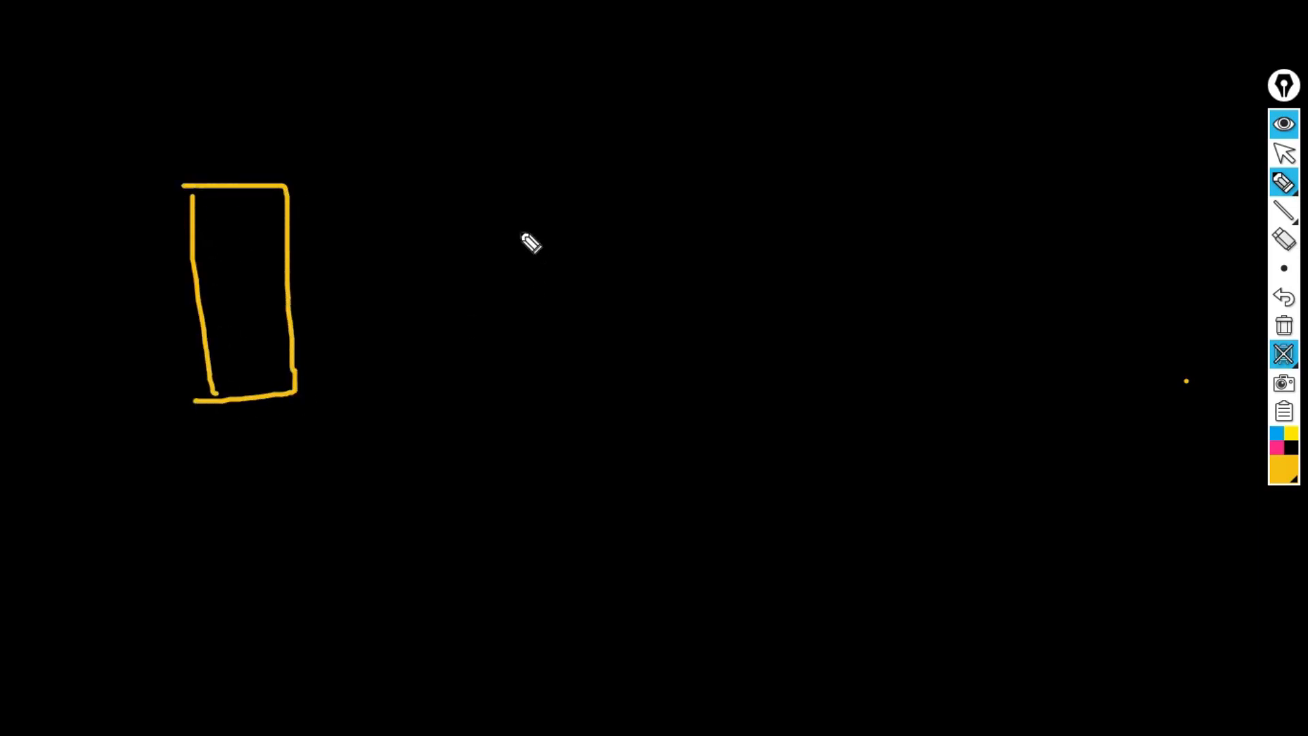
drag(558, 320, 570, 396)
mouse_move(573, 309)
mouse_down()
mouse_move(668, 295)
mouse_move(569, 409)
mouse_up()
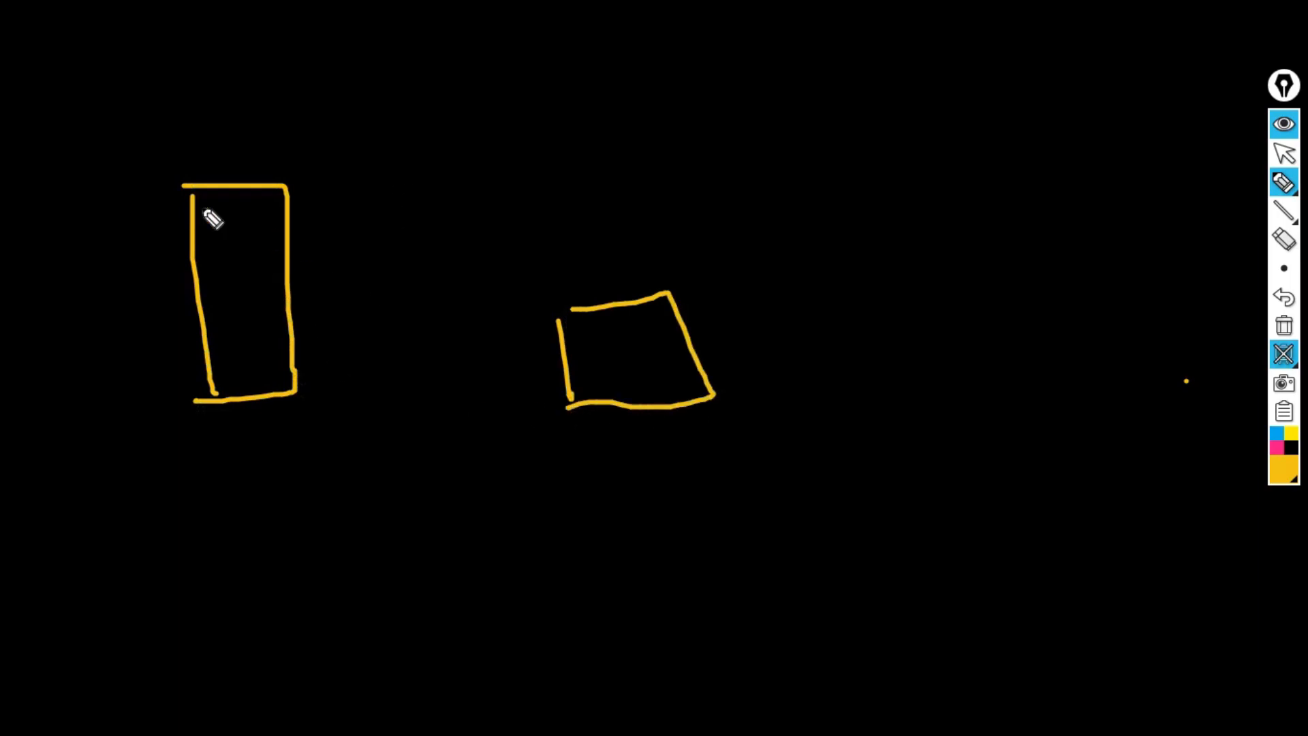
mouse_move(270, 126)
mouse_down()
mouse_move(294, 167)
mouse_move(292, 156)
mouse_up()
click(320, 108)
drag(320, 108, 355, 196)
mouse_move(695, 199)
mouse_down()
mouse_move(684, 244)
mouse_move(658, 247)
mouse_up()
mouse_move(754, 184)
mouse_down()
mouse_move(782, 240)
mouse_move(779, 282)
mouse_up()
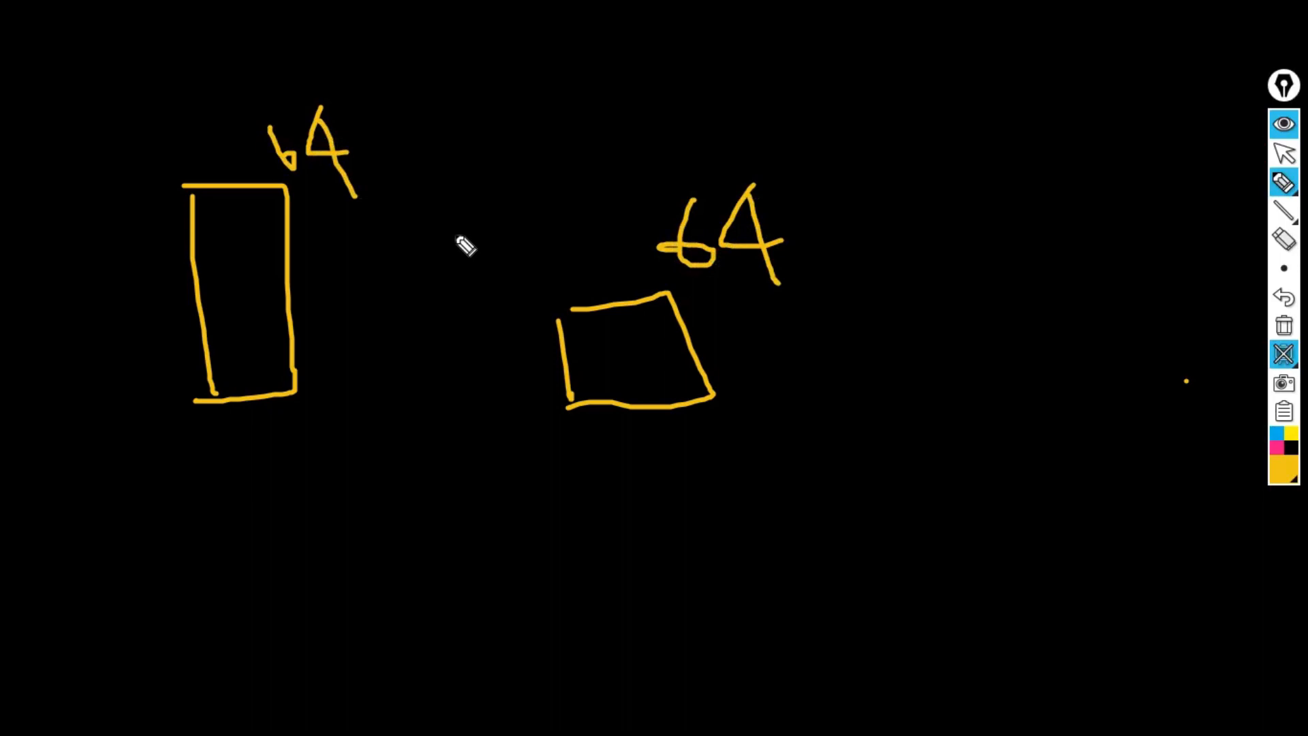
Add a slash beside the tall box's 64 and four horizontal bars inside it.
drag(327, 199, 431, 132)
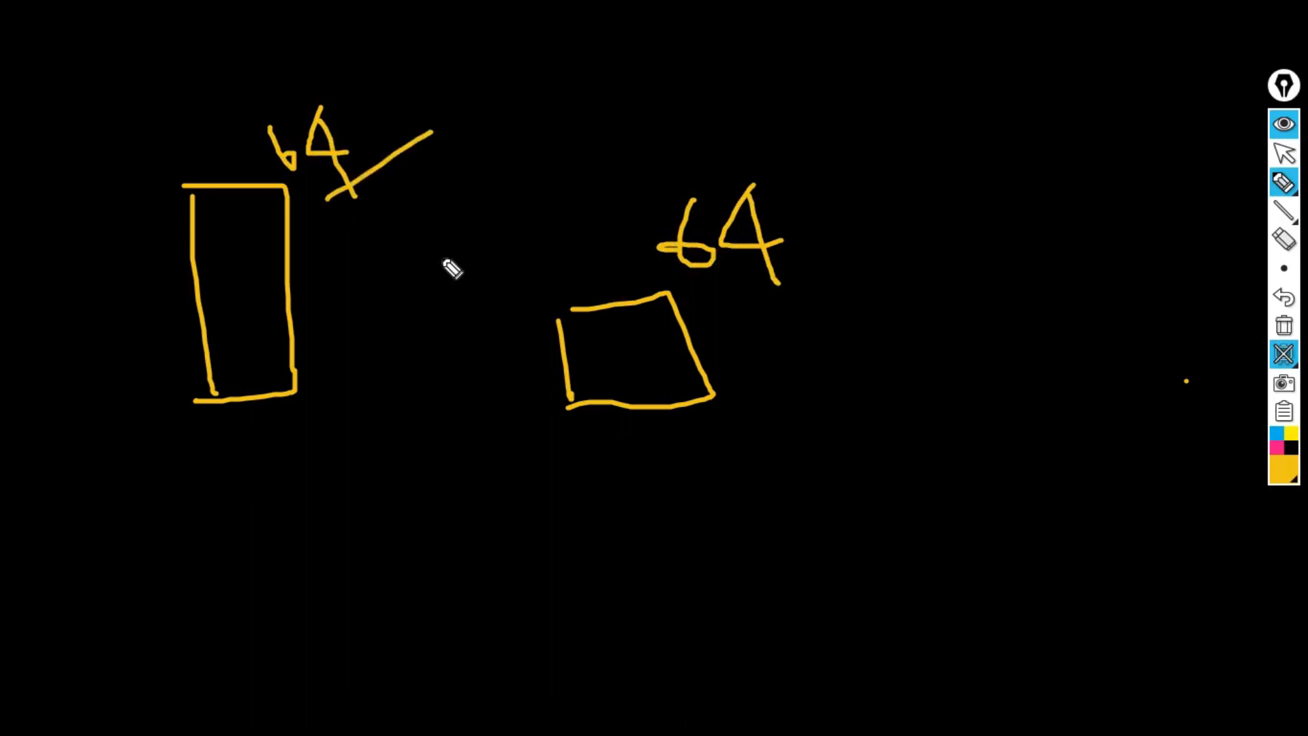
drag(196, 220, 273, 216)
drag(201, 262, 281, 261)
drag(196, 307, 265, 306)
drag(204, 352, 291, 349)
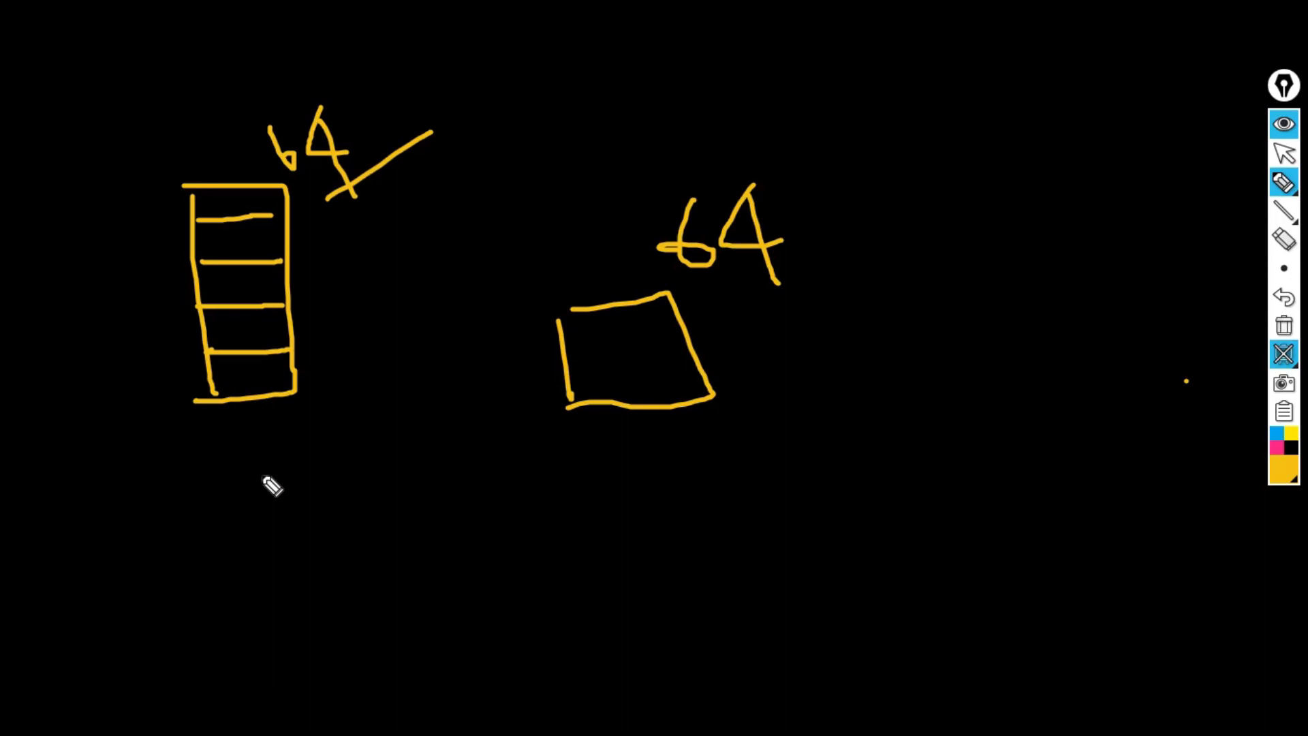
Draw a yellow checkmark beneath the square box.
mouse_move(533, 413)
mouse_down()
mouse_move(564, 456)
mouse_move(639, 401)
mouse_up()
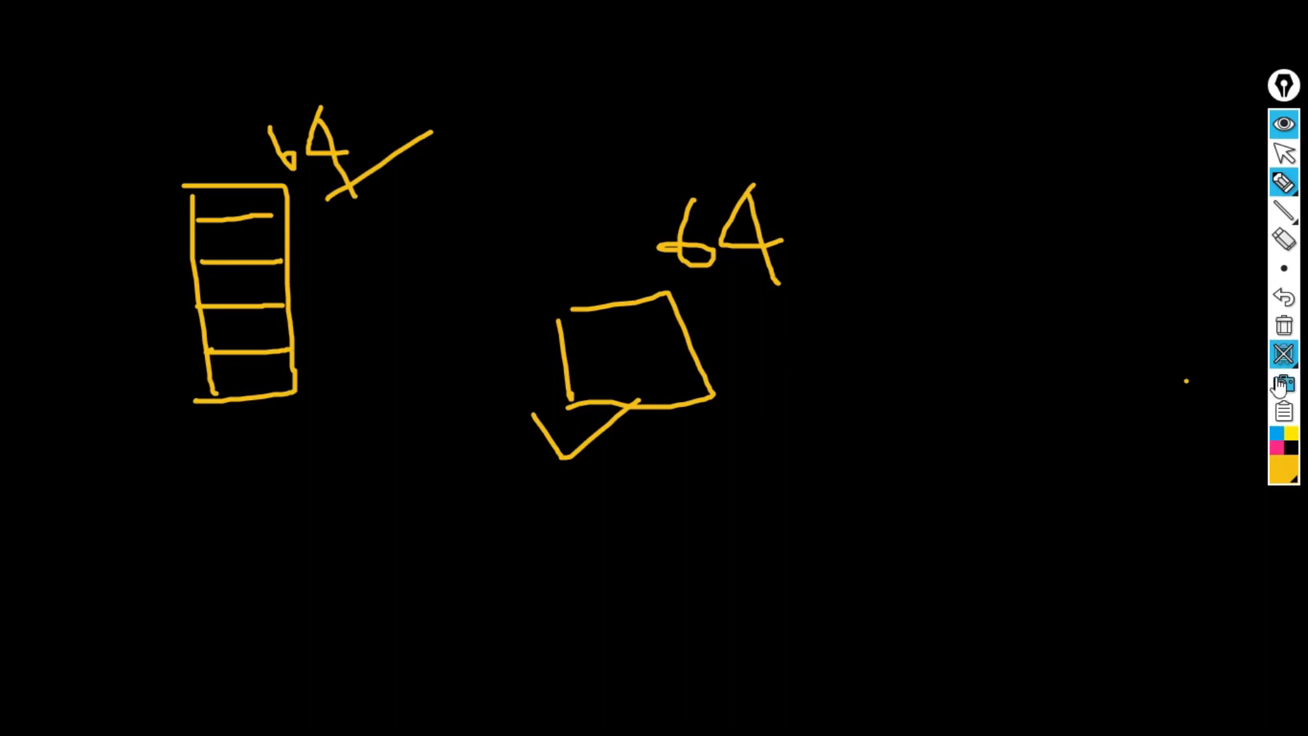
Turn off EpicPen's blackboard, clear all drawings, and exit annotation mode.
click(1285, 354)
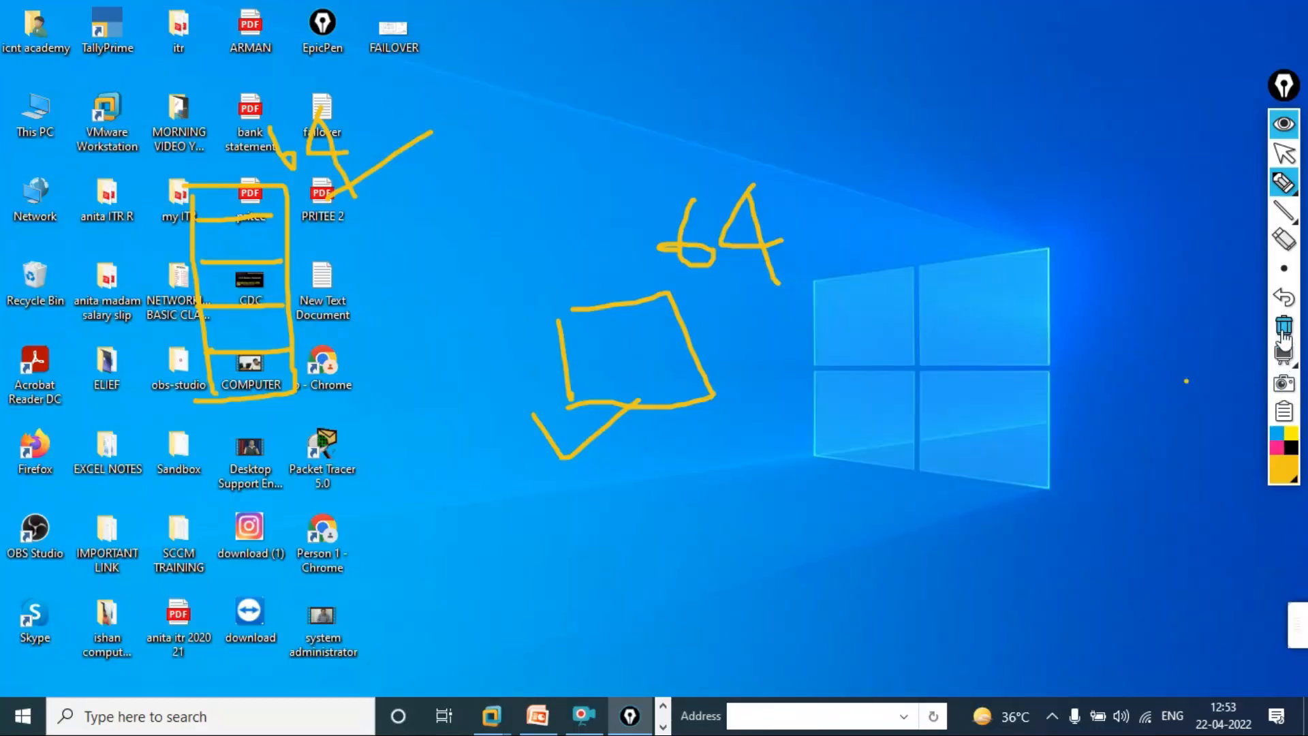
click(1285, 326)
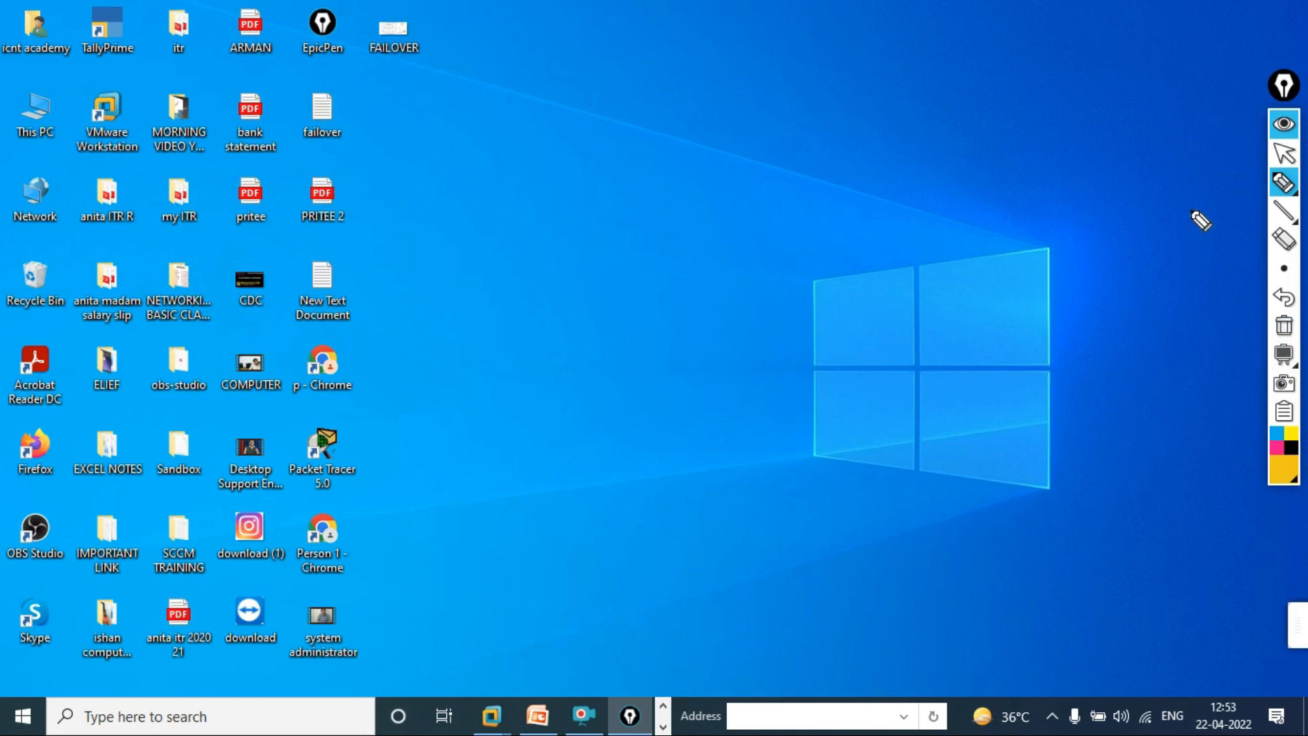
click(1284, 153)
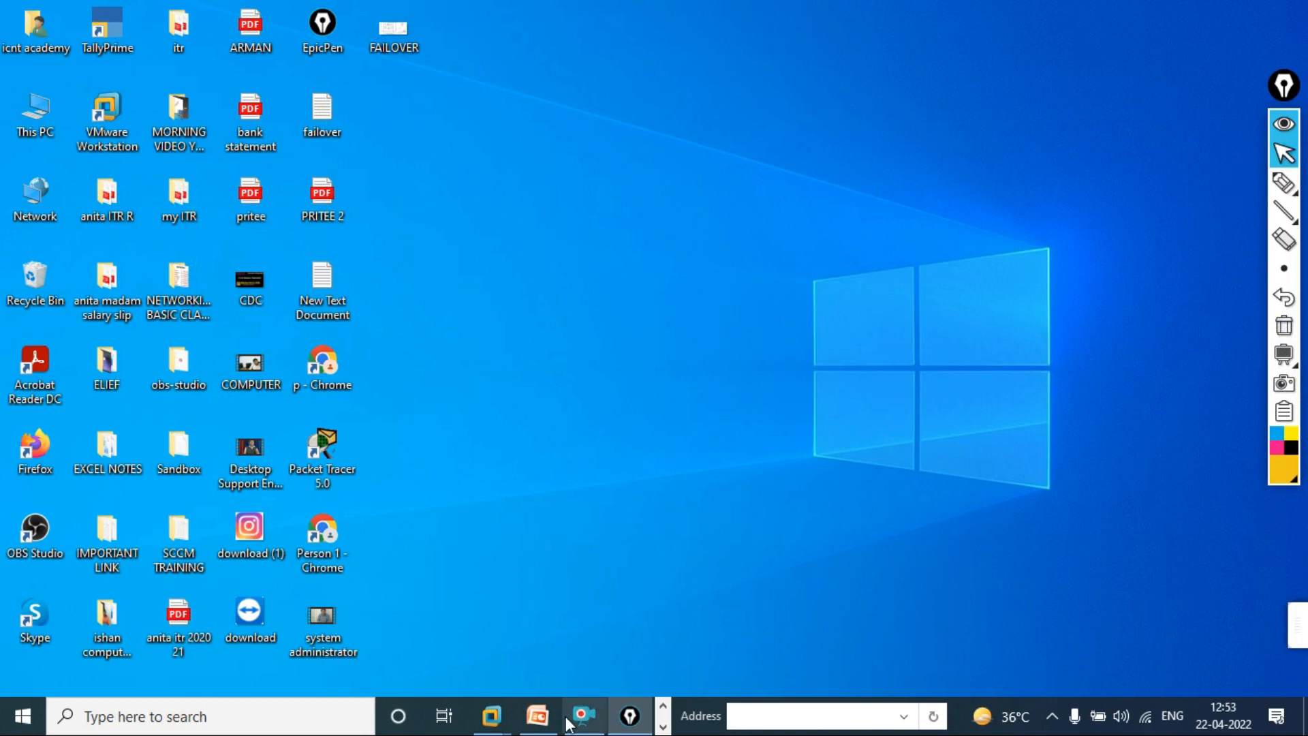
Bring up the DC & STORAGE VM and sign in with the server password.
mouse_move(502, 728)
click(591, 632)
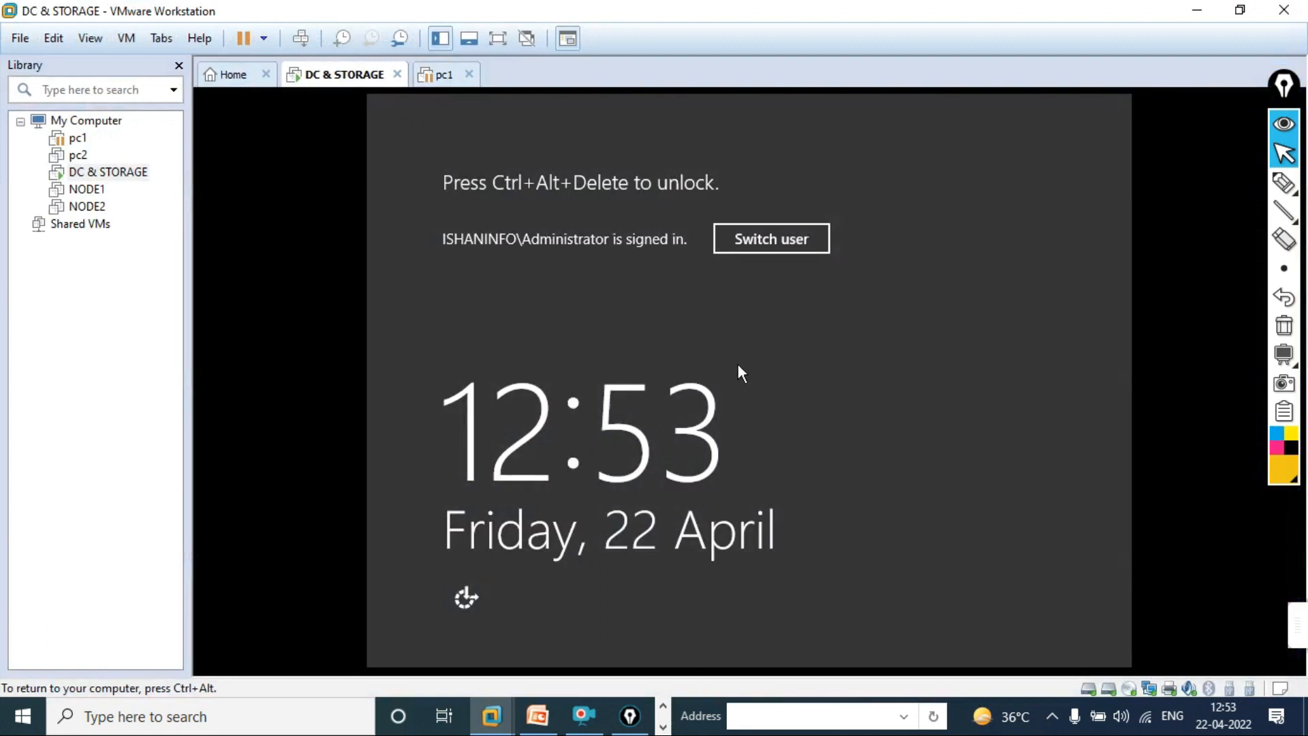
key(ctrl+alt+Insert)
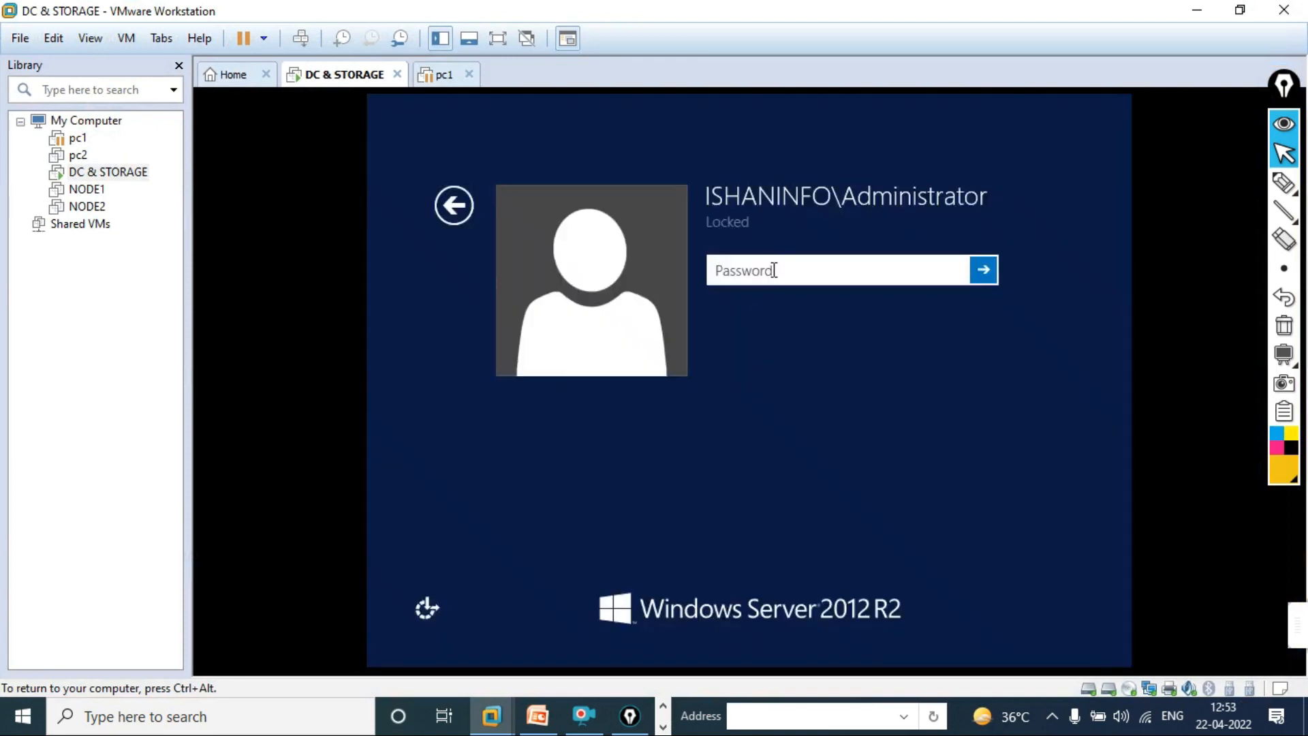
text(*********)
key(Return)
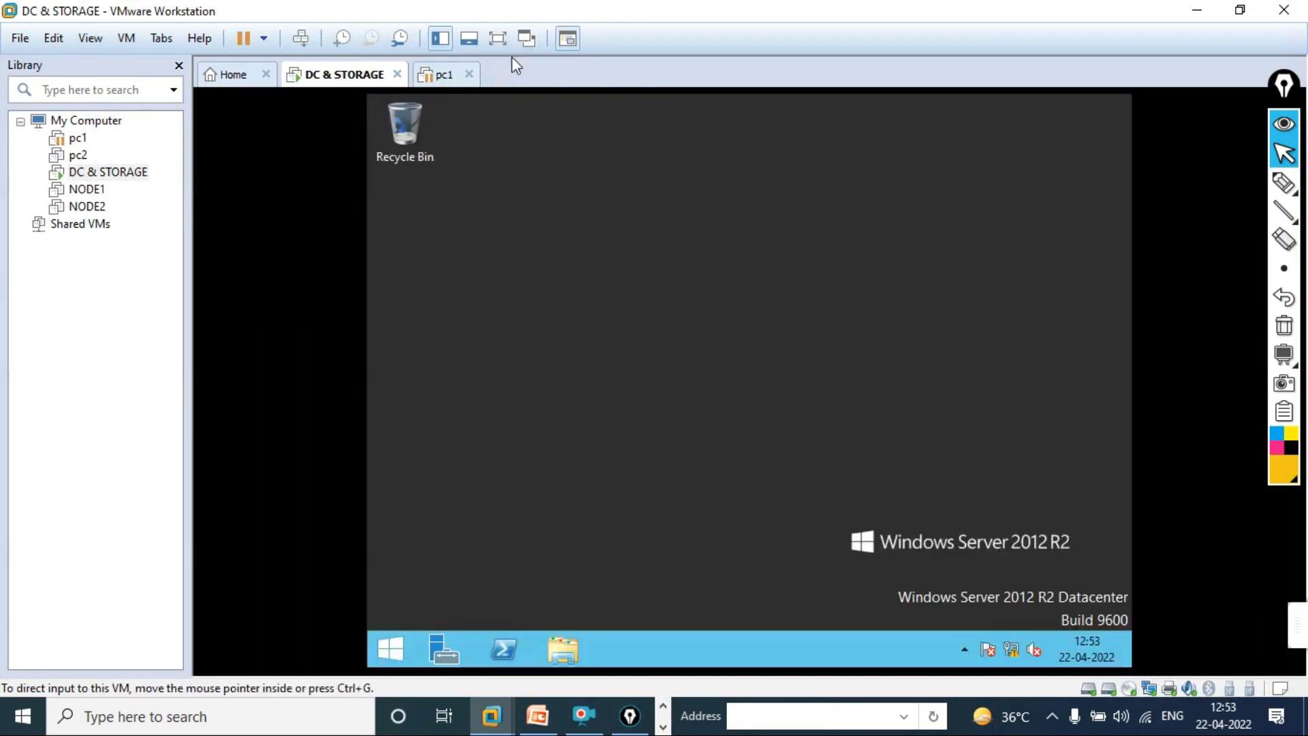
Resume the suspended pc1 VM, then show DC & STORAGE full screen and launch Server Manager.
click(445, 75)
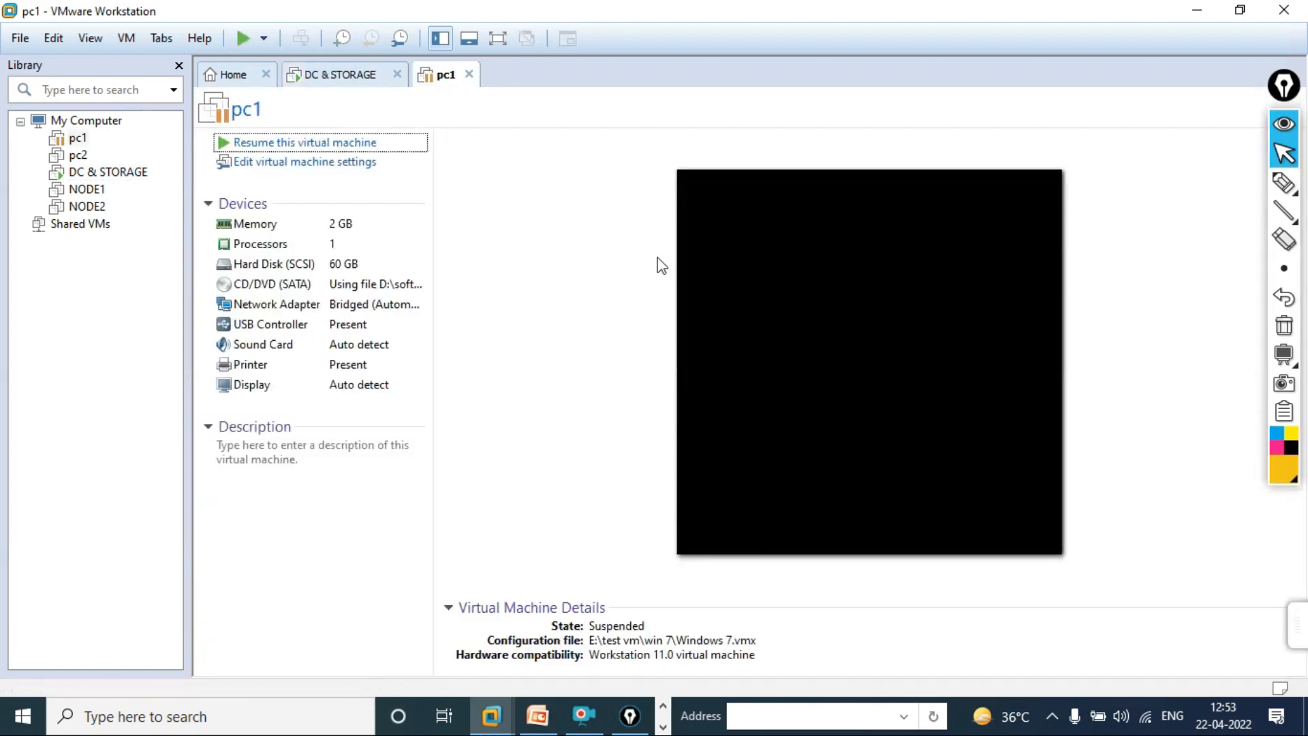
click(357, 142)
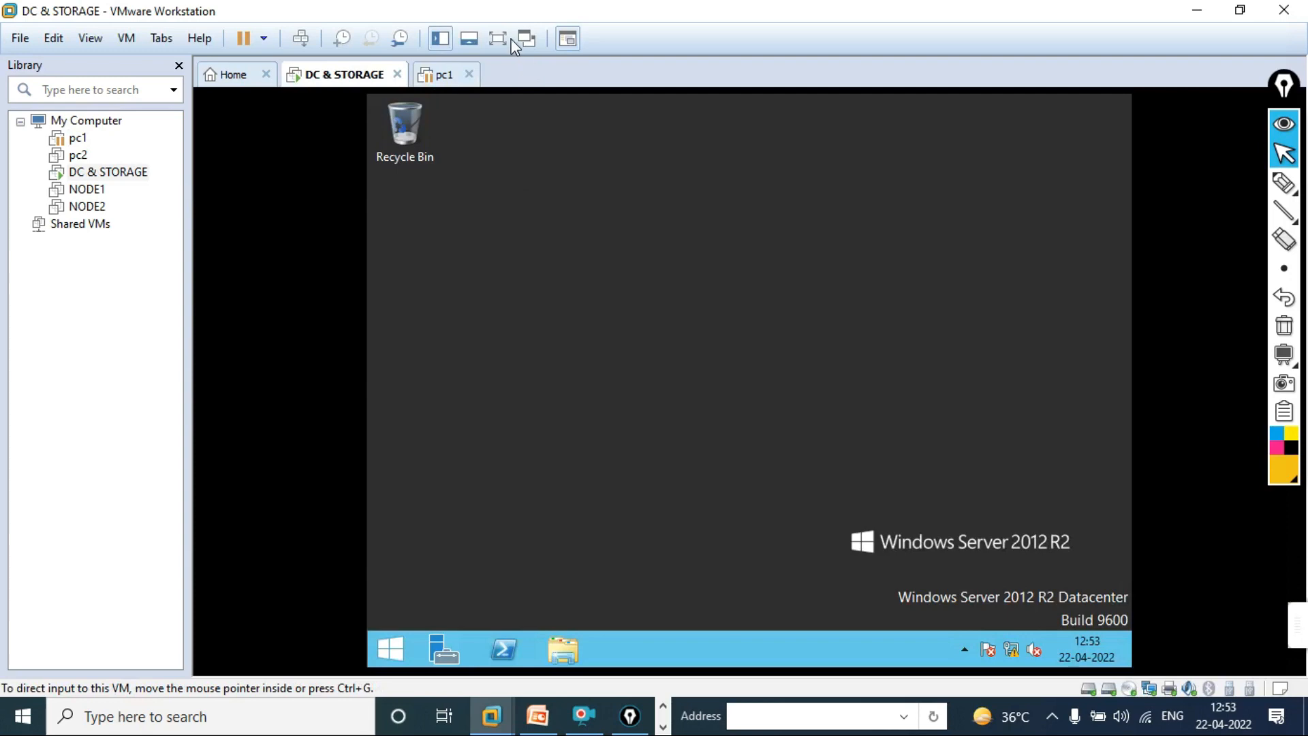
click(498, 39)
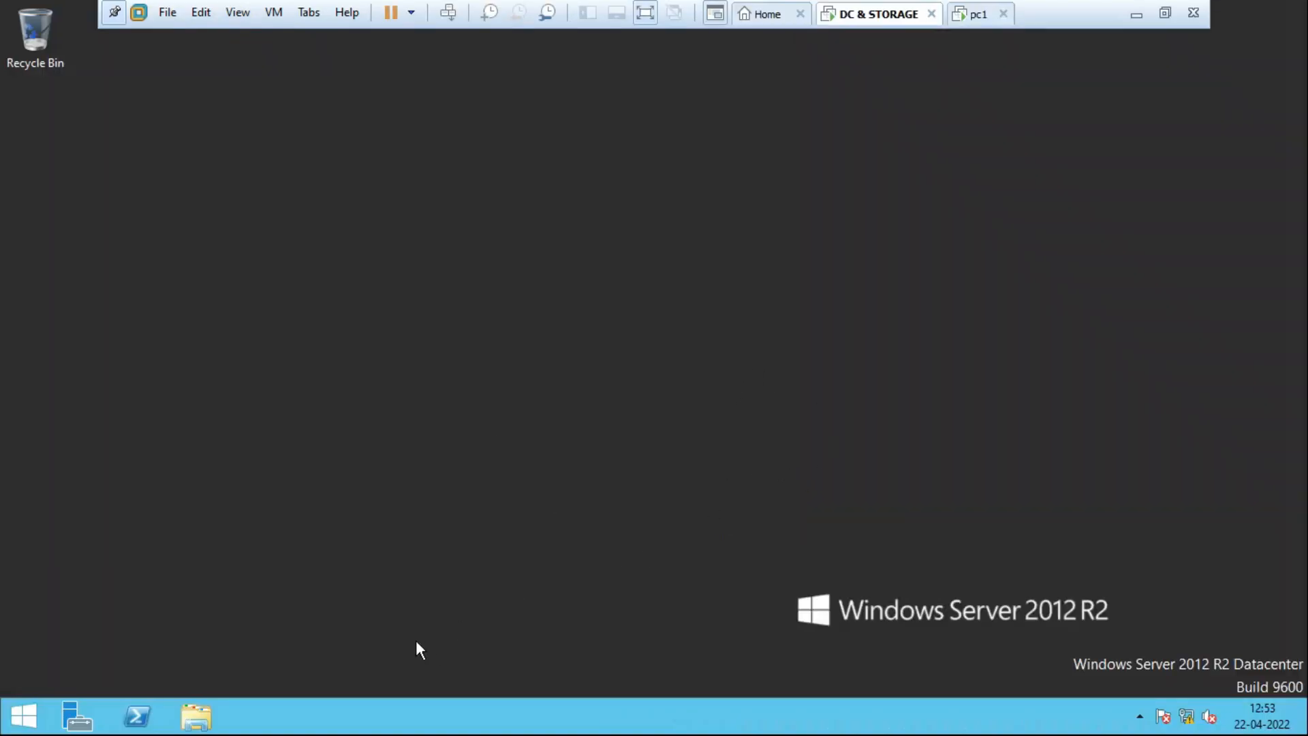
click(76, 717)
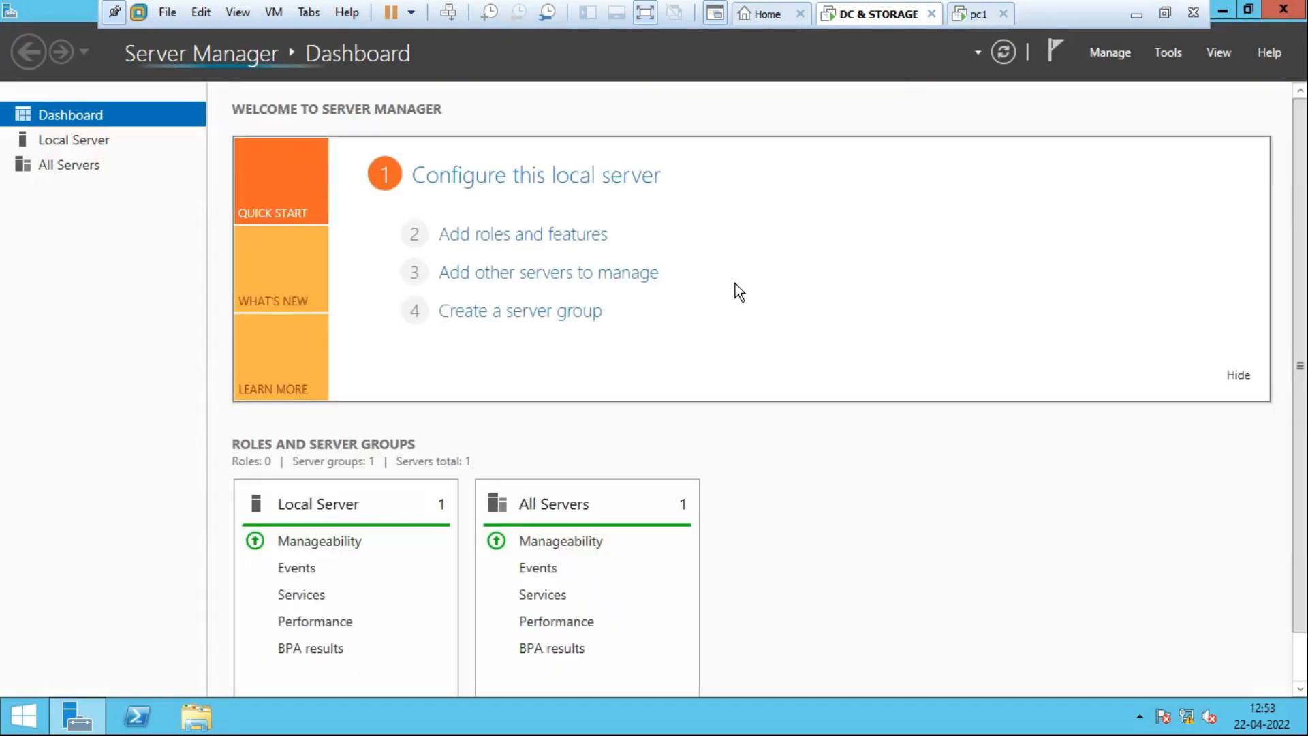
Launch Active Directory Users and Computers from Tools and view the Users container's accounts.
click(1172, 53)
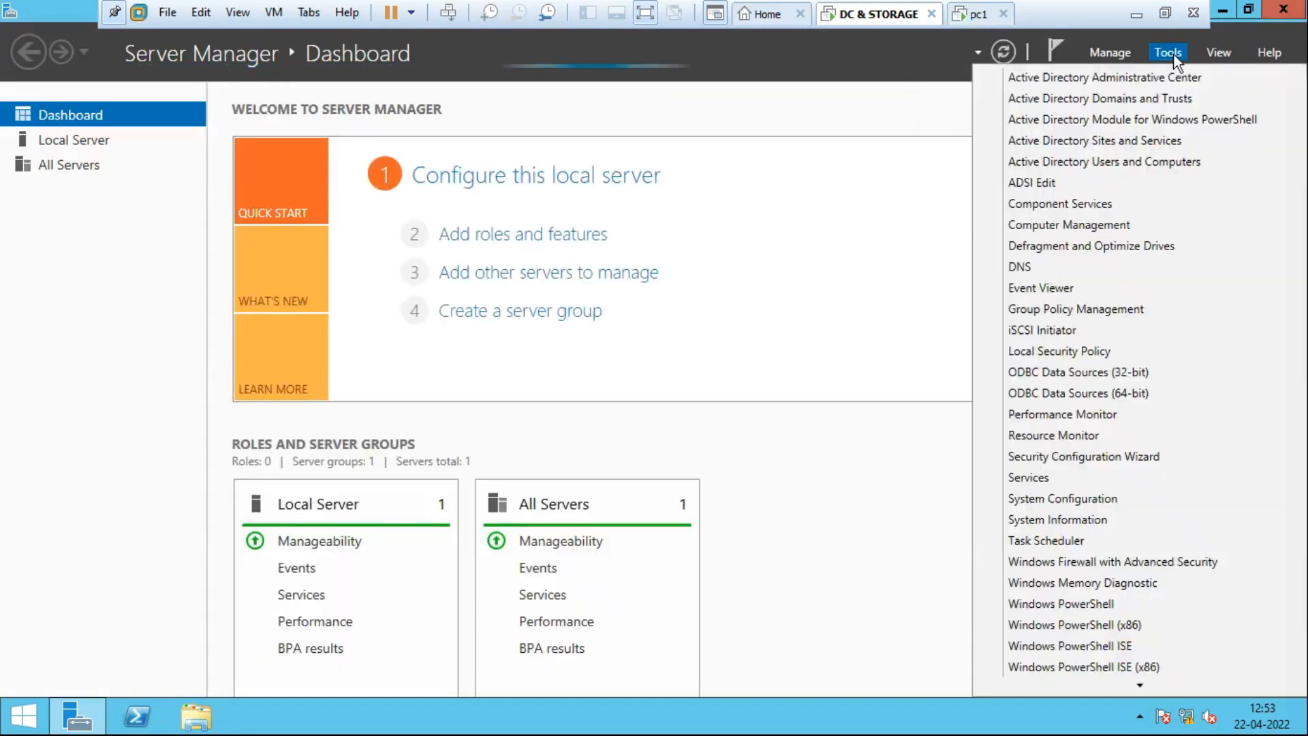
click(1127, 170)
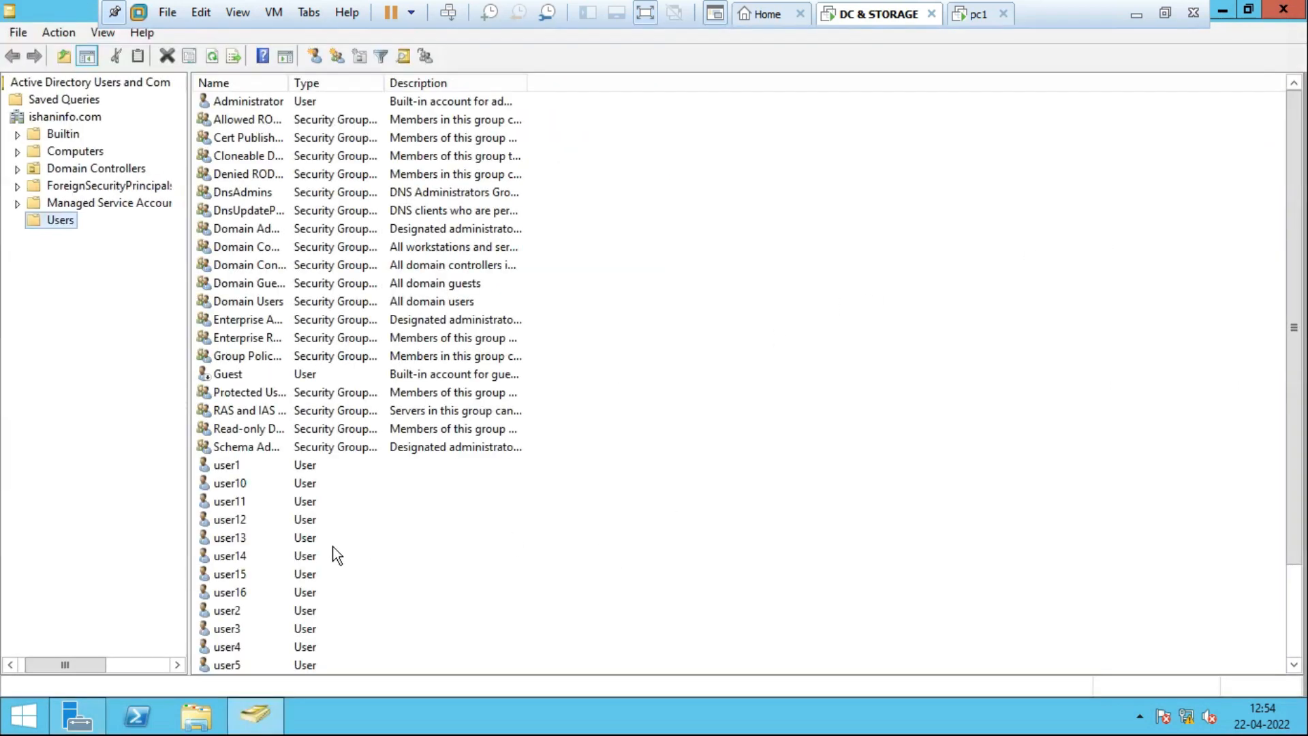
click(300, 484)
scroll(409, 532, down, 2)
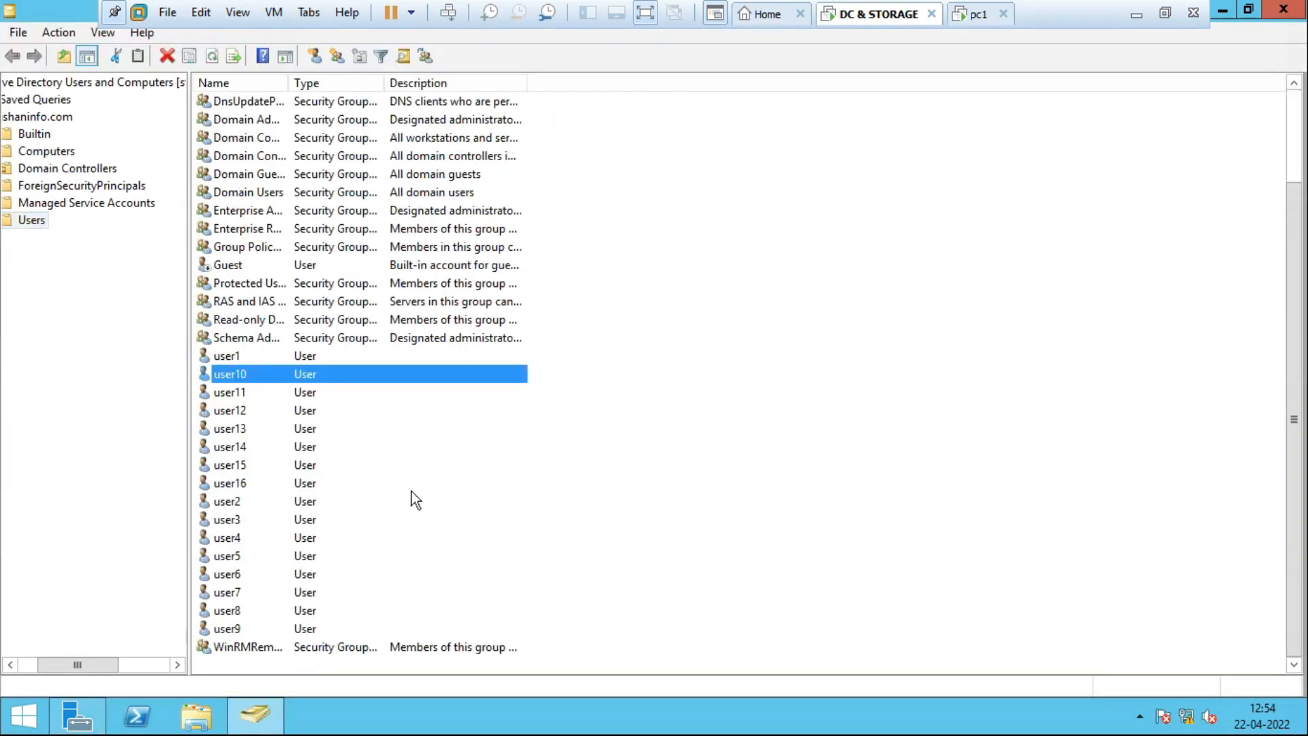
scroll(262, 465, up, 2)
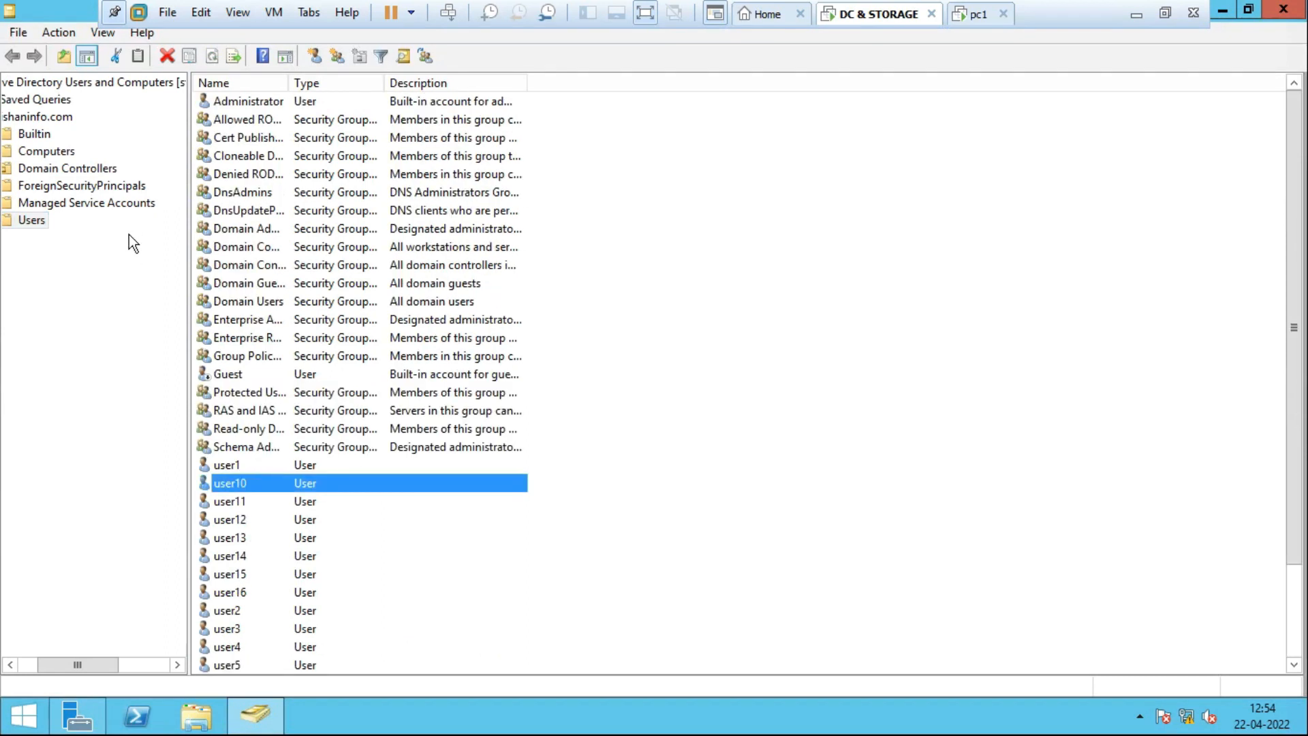
drag(116, 663, 67, 657)
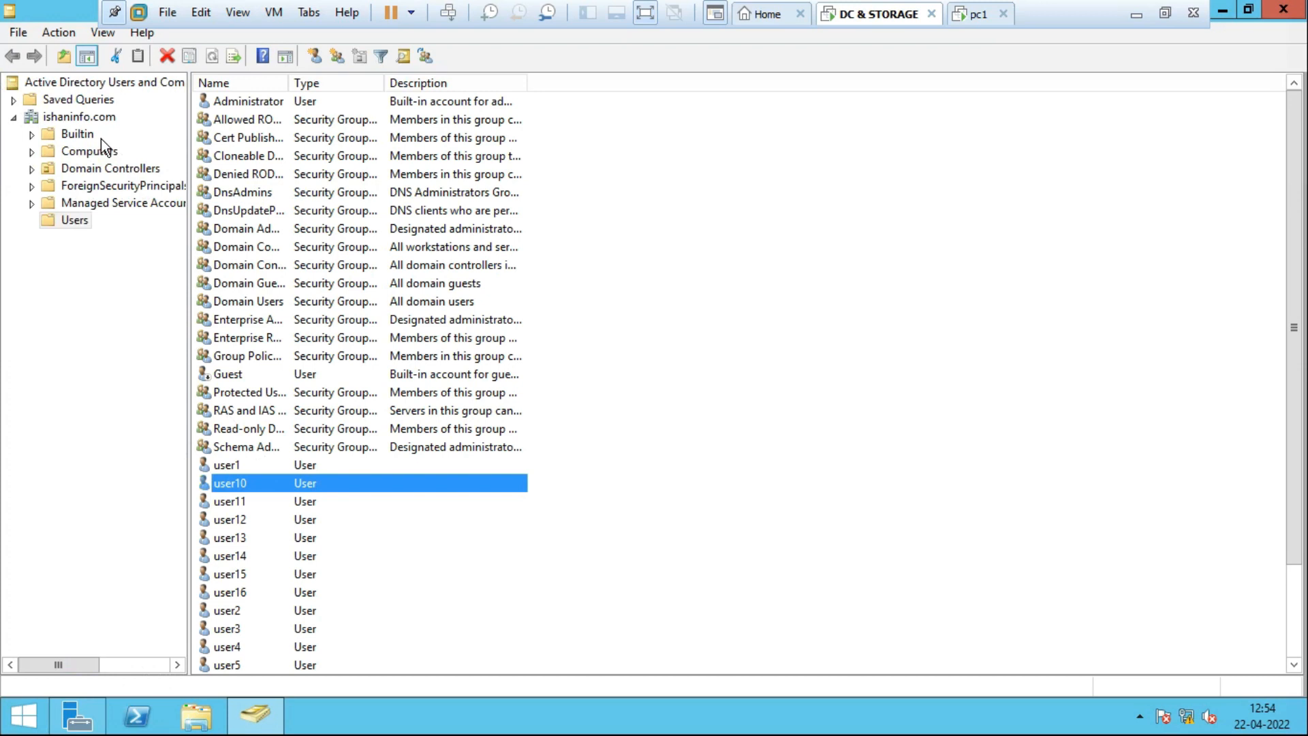
Create the Account OU under ishaninfo.com with accidental-deletion protection unchecked.
right_click(91, 118)
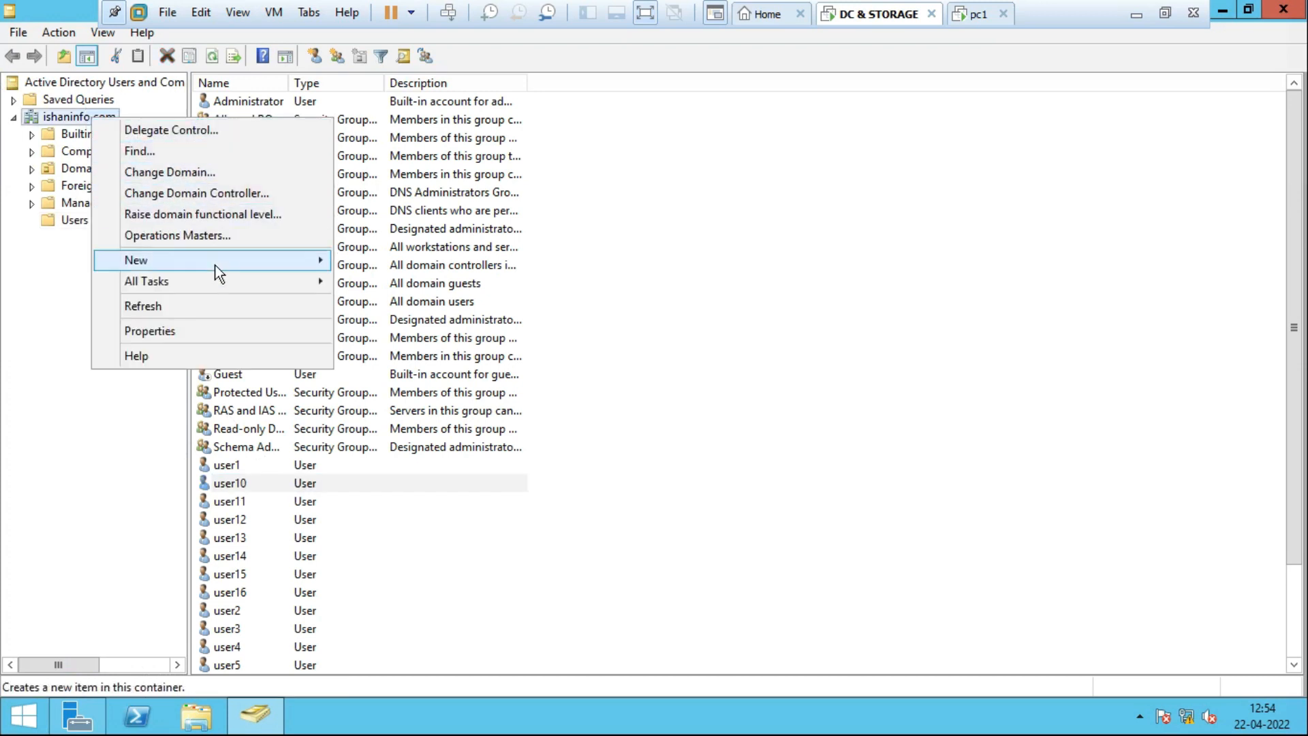
mouse_move(219, 264)
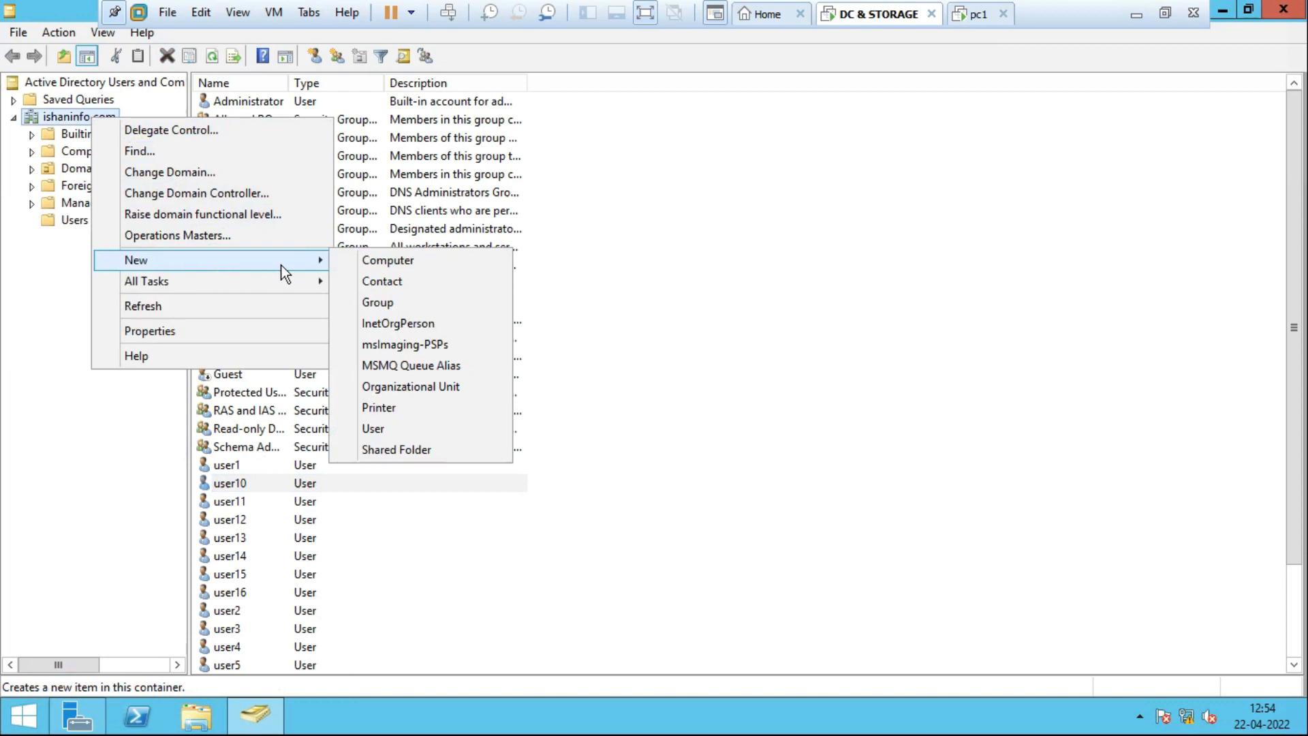
click(447, 390)
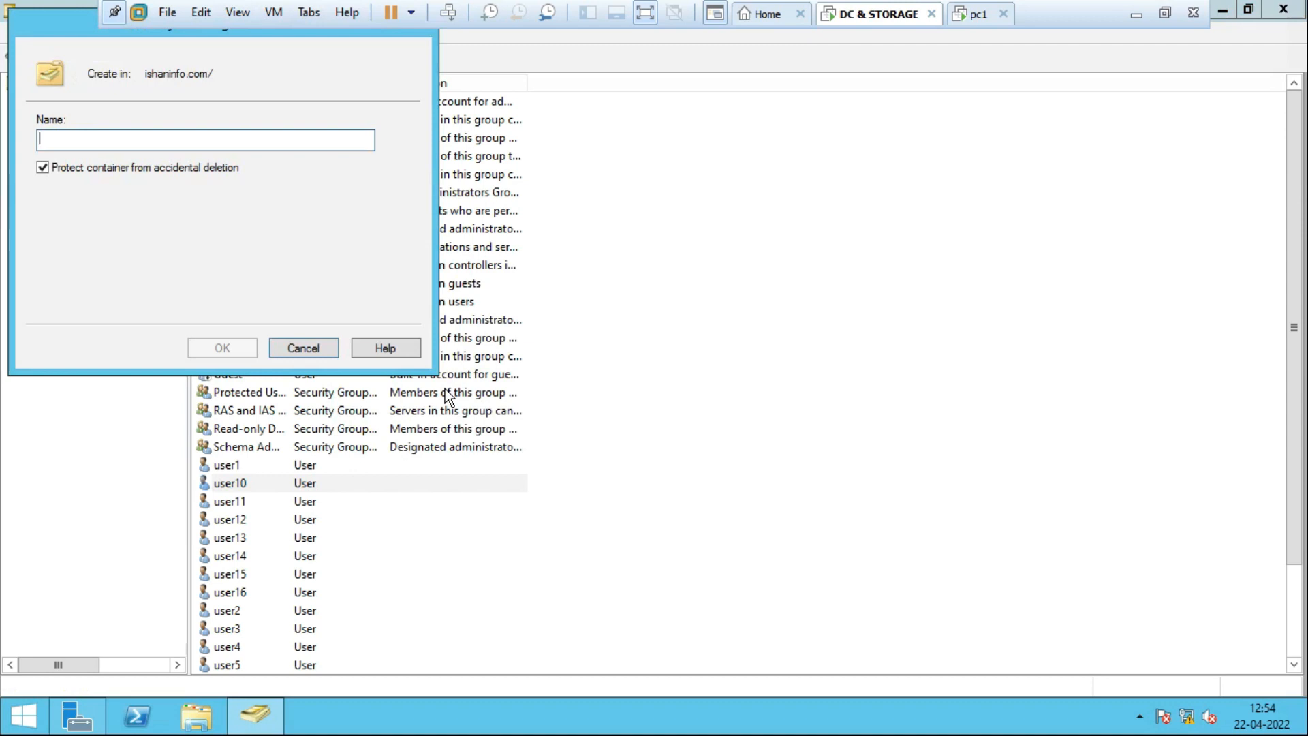
text(A)
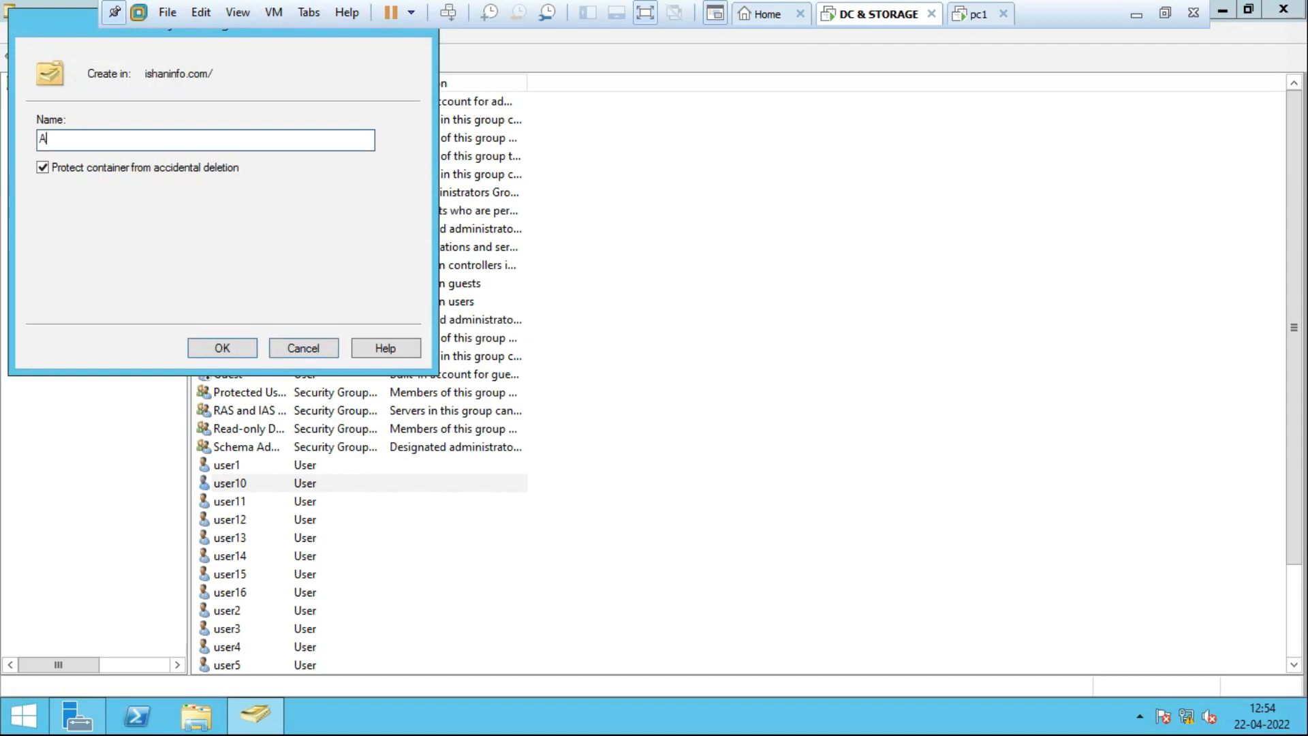
text(ccount)
click(43, 167)
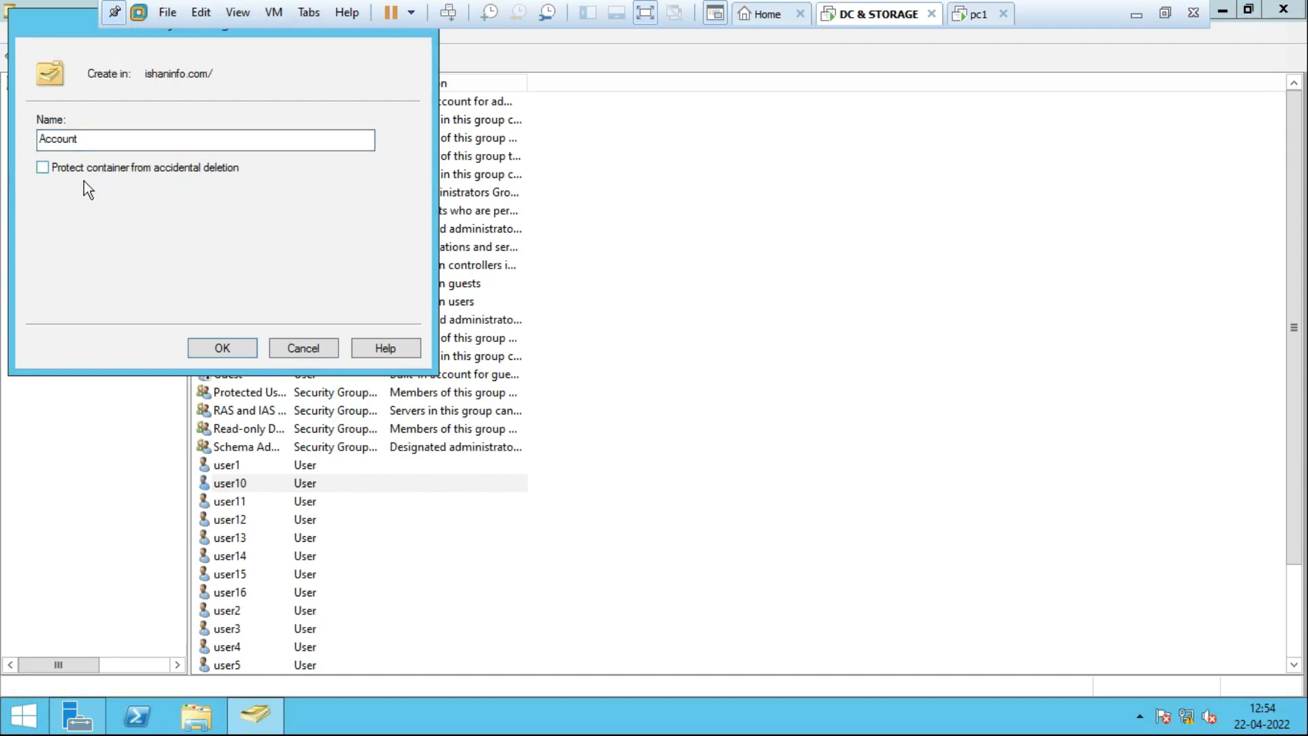
click(231, 346)
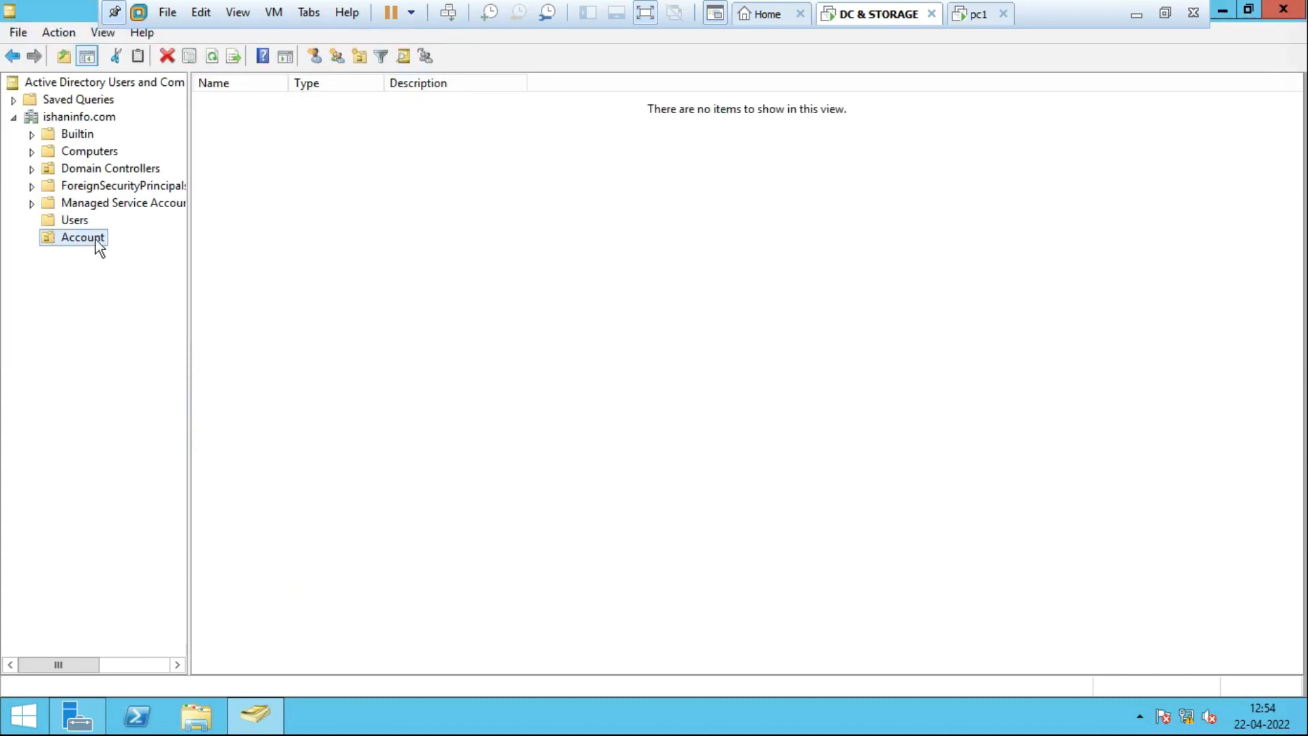
Create an Hr OU inside Account without accidental-deletion protection.
right_click(99, 247)
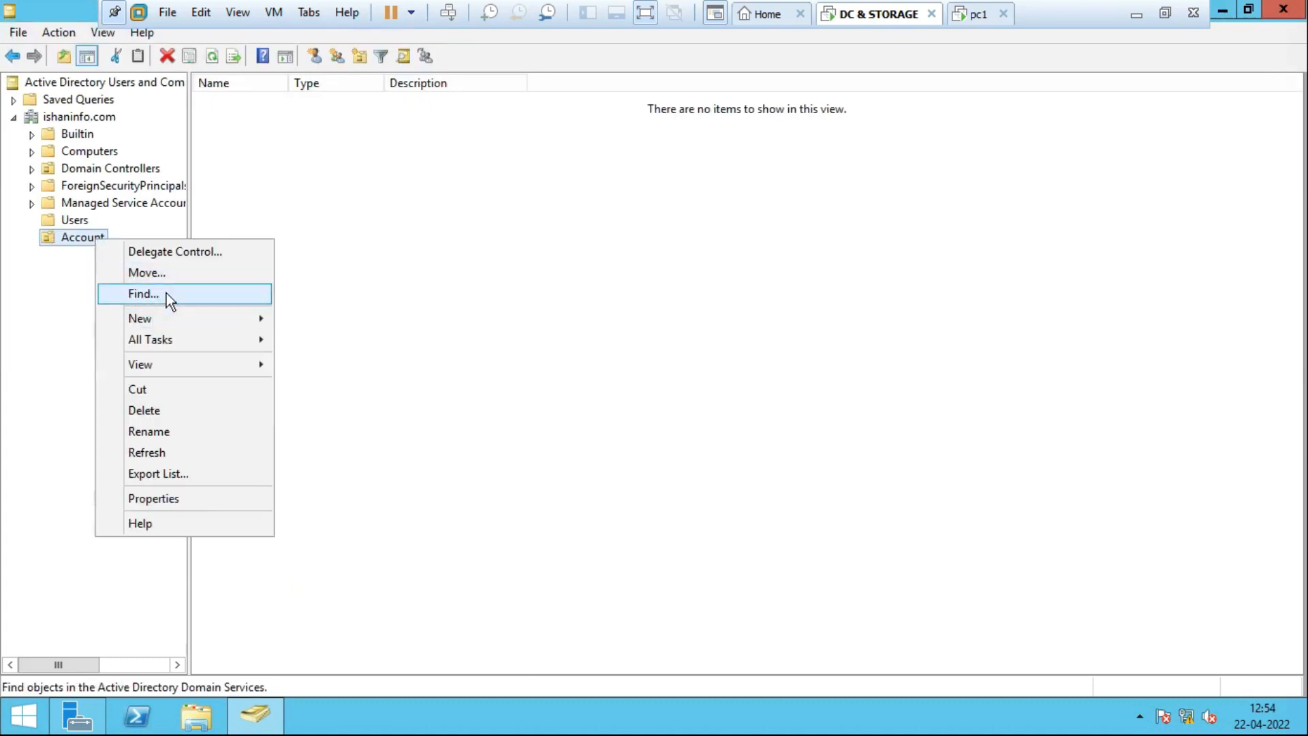
mouse_move(182, 315)
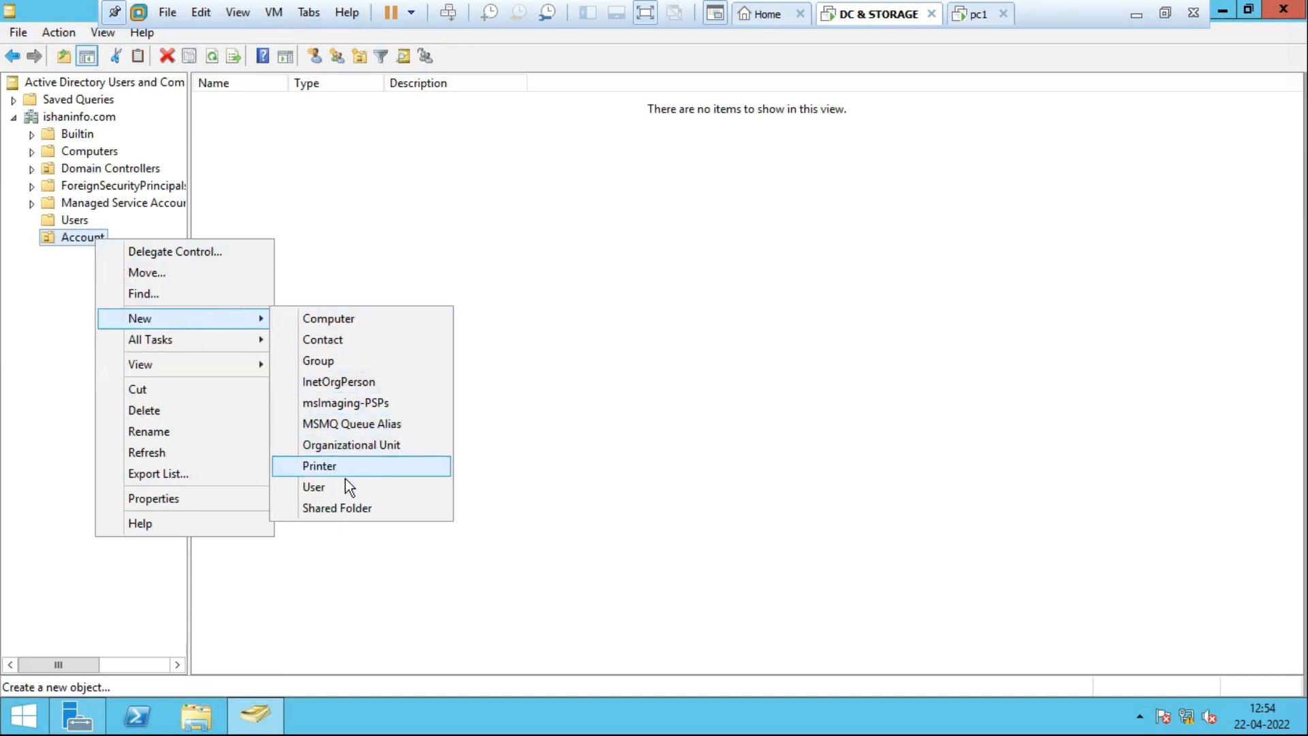
click(369, 444)
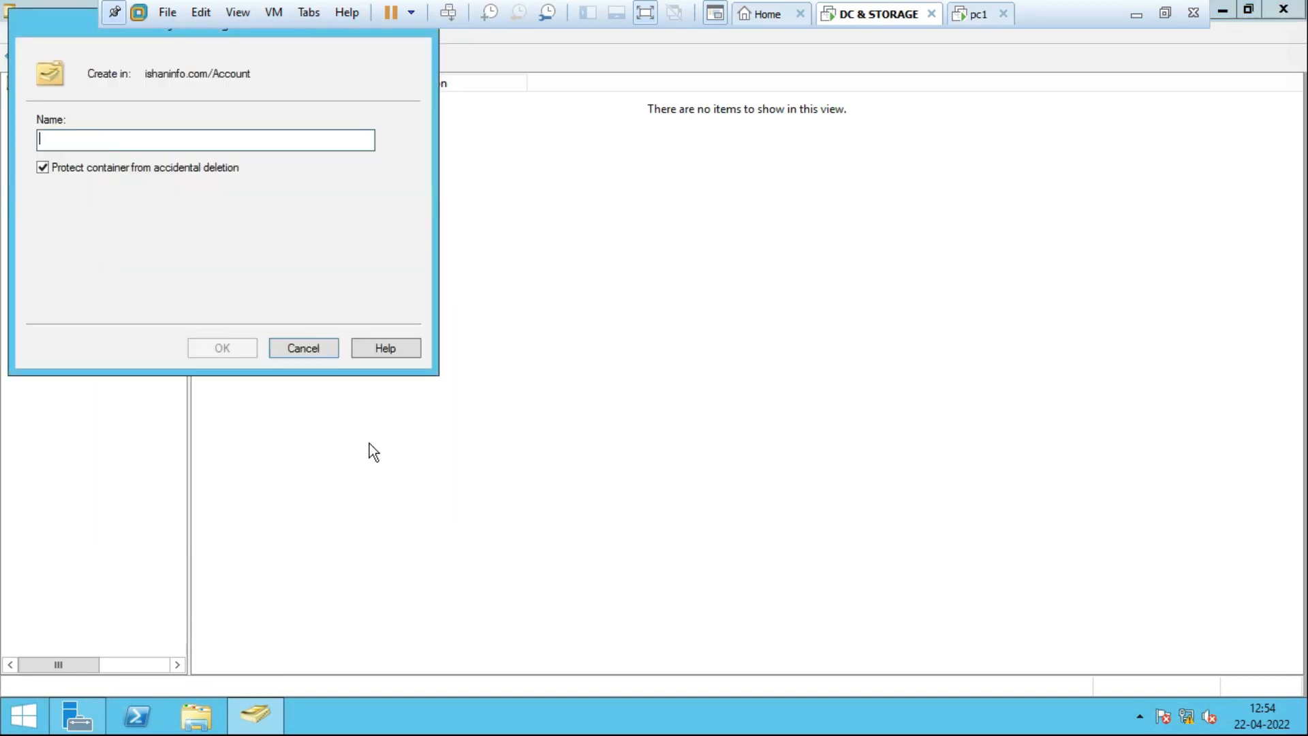
text(Hr)
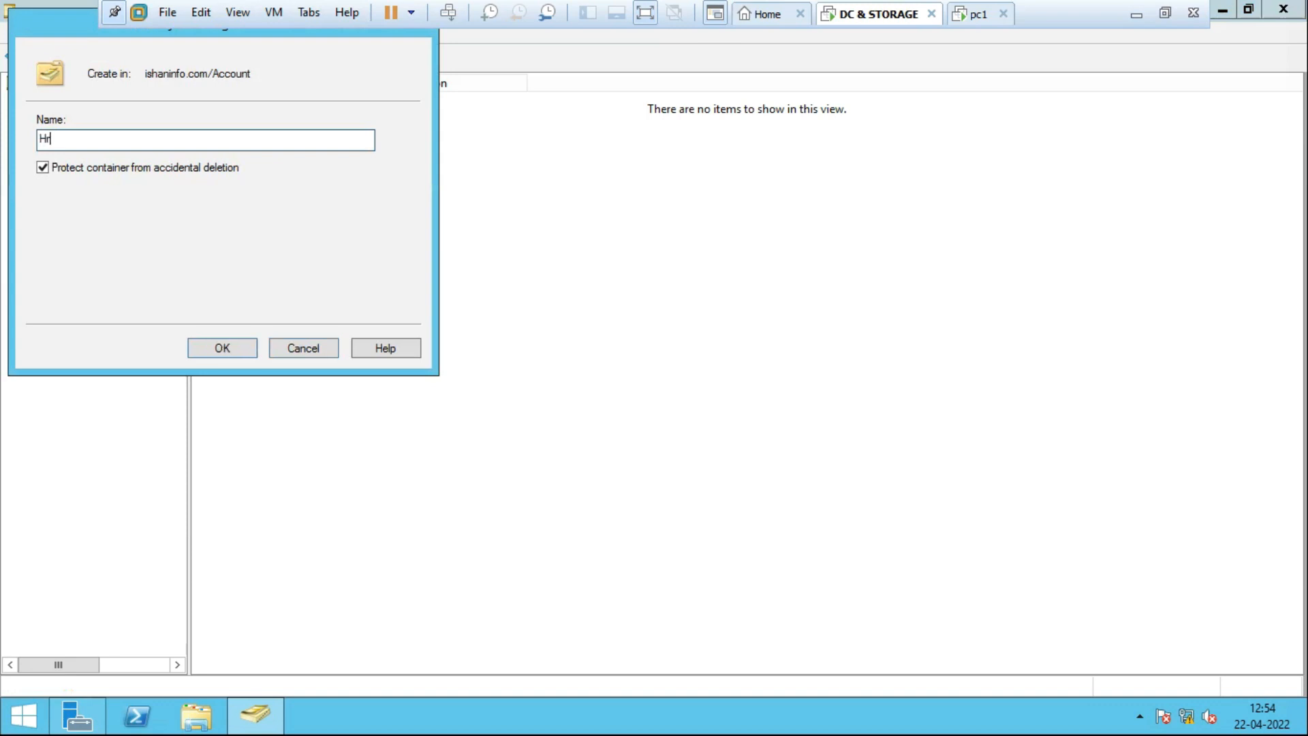
click(42, 168)
click(223, 350)
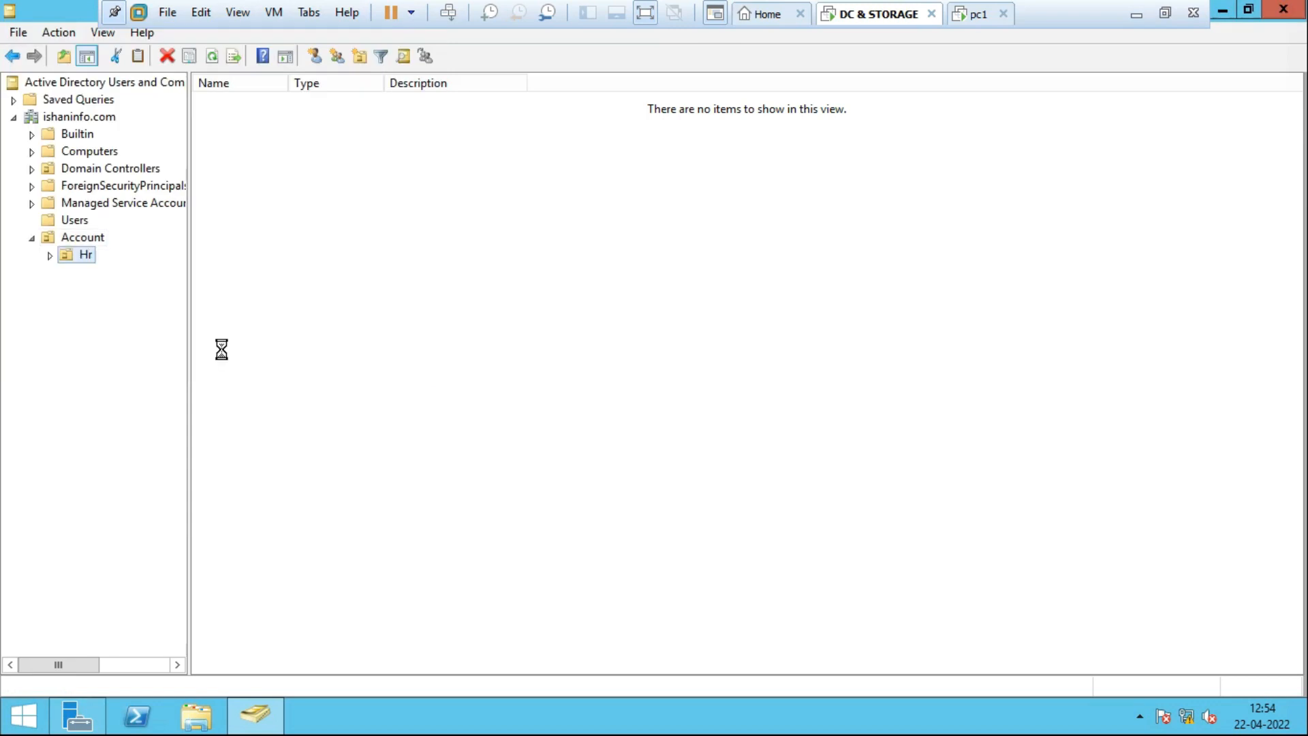
Open the Account OU to display the new Hr unit.
right_click(81, 240)
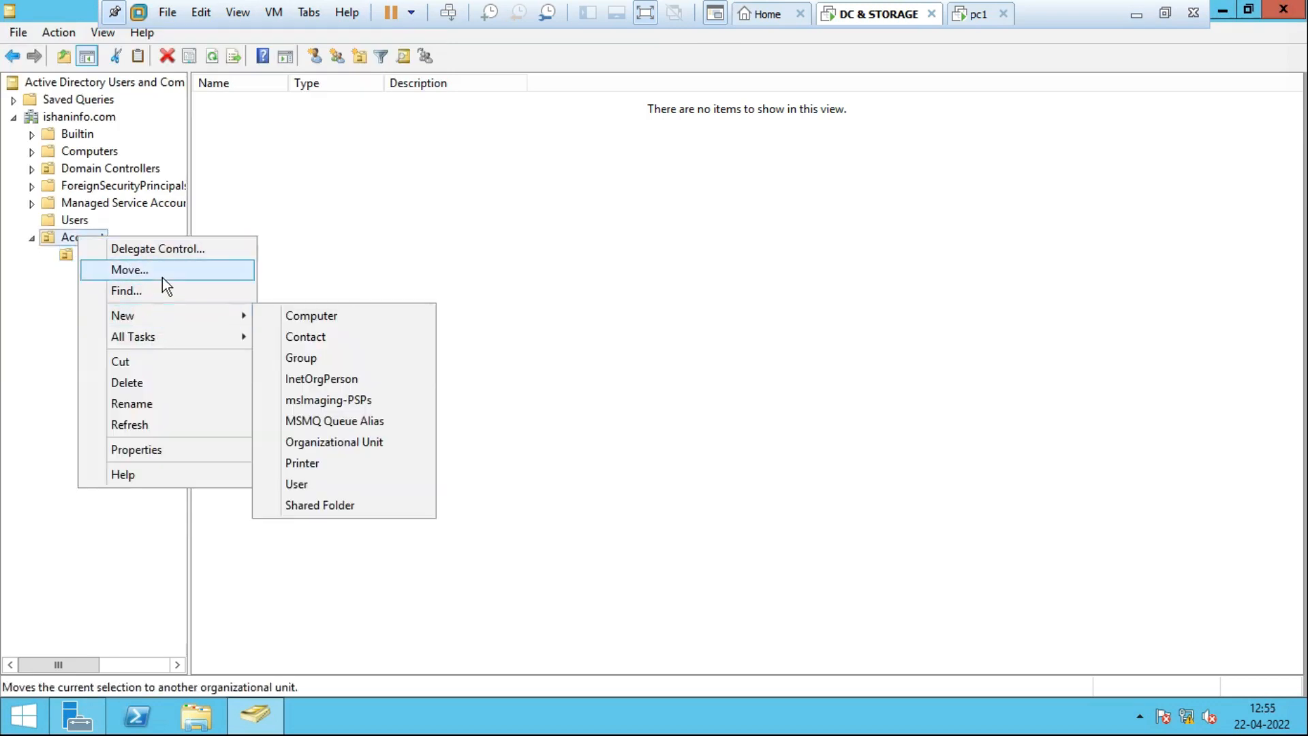
mouse_move(176, 338)
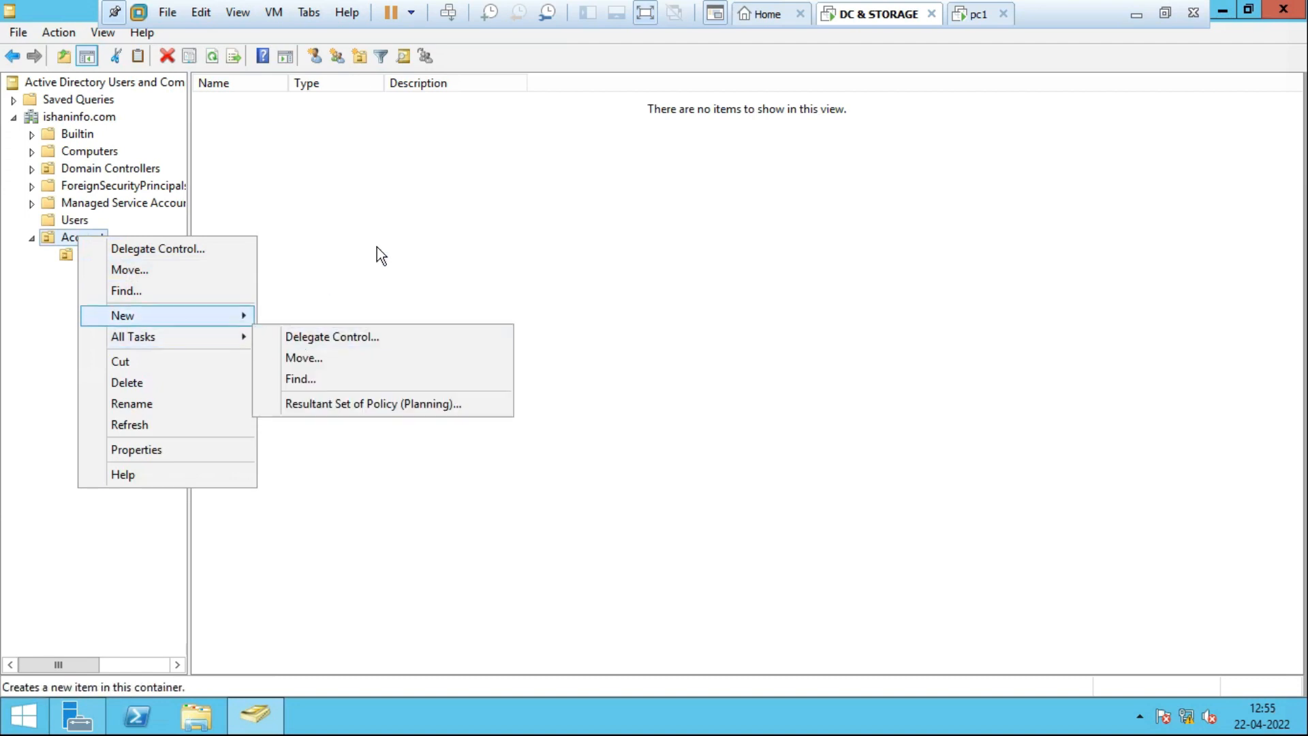
click(243, 232)
click(98, 232)
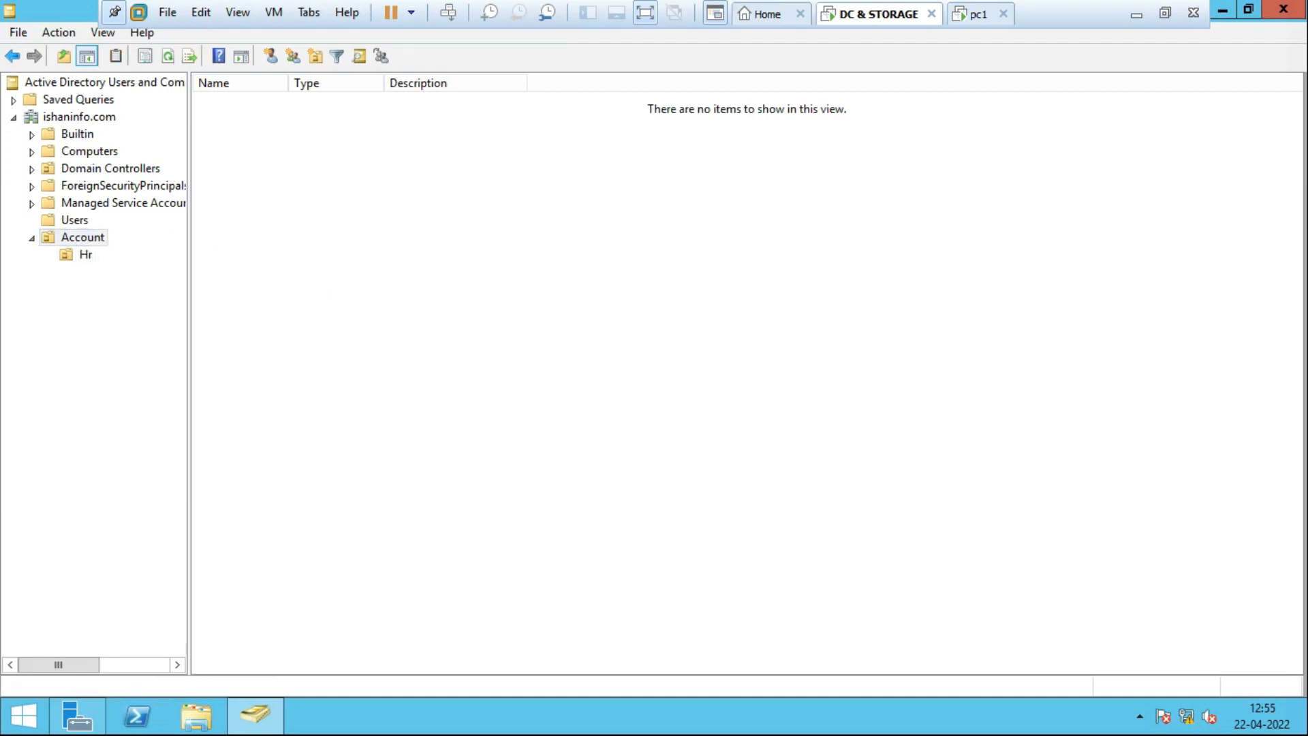
Create an IT OU inside Account without accidental-deletion protection.
right_click(100, 237)
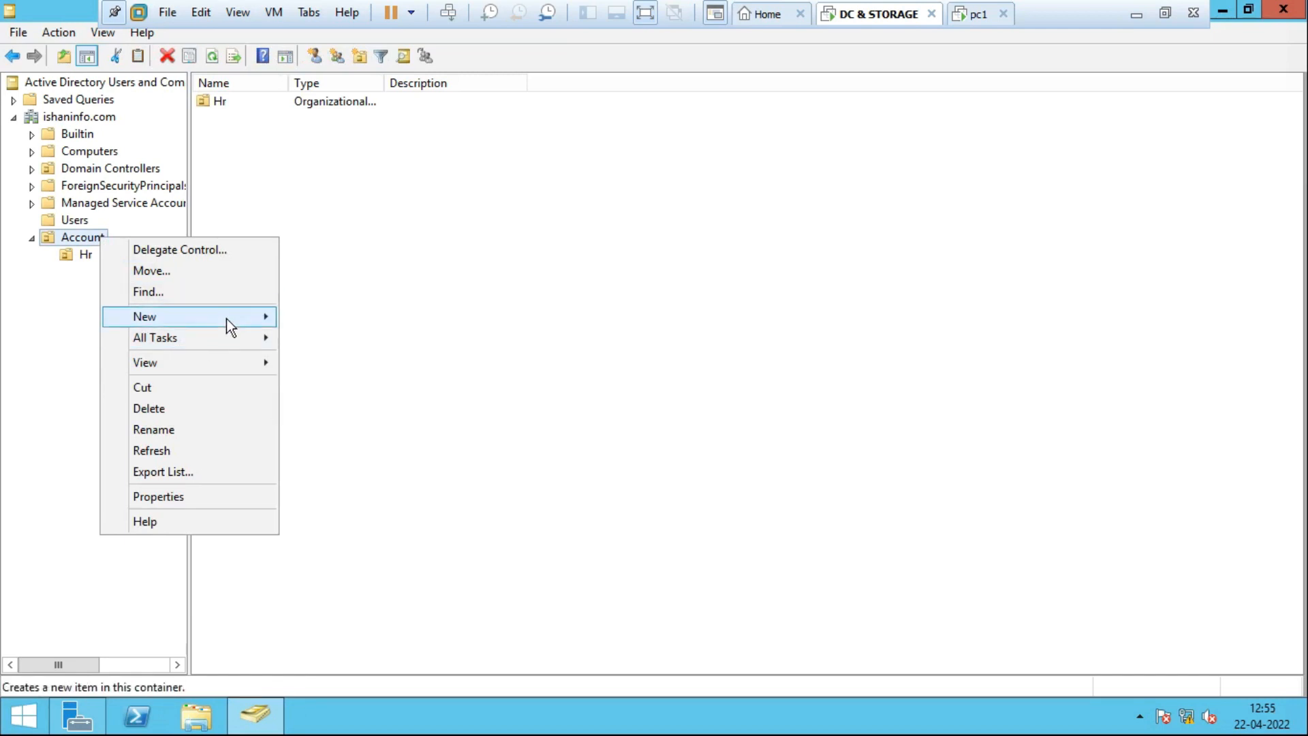
mouse_move(227, 318)
click(386, 443)
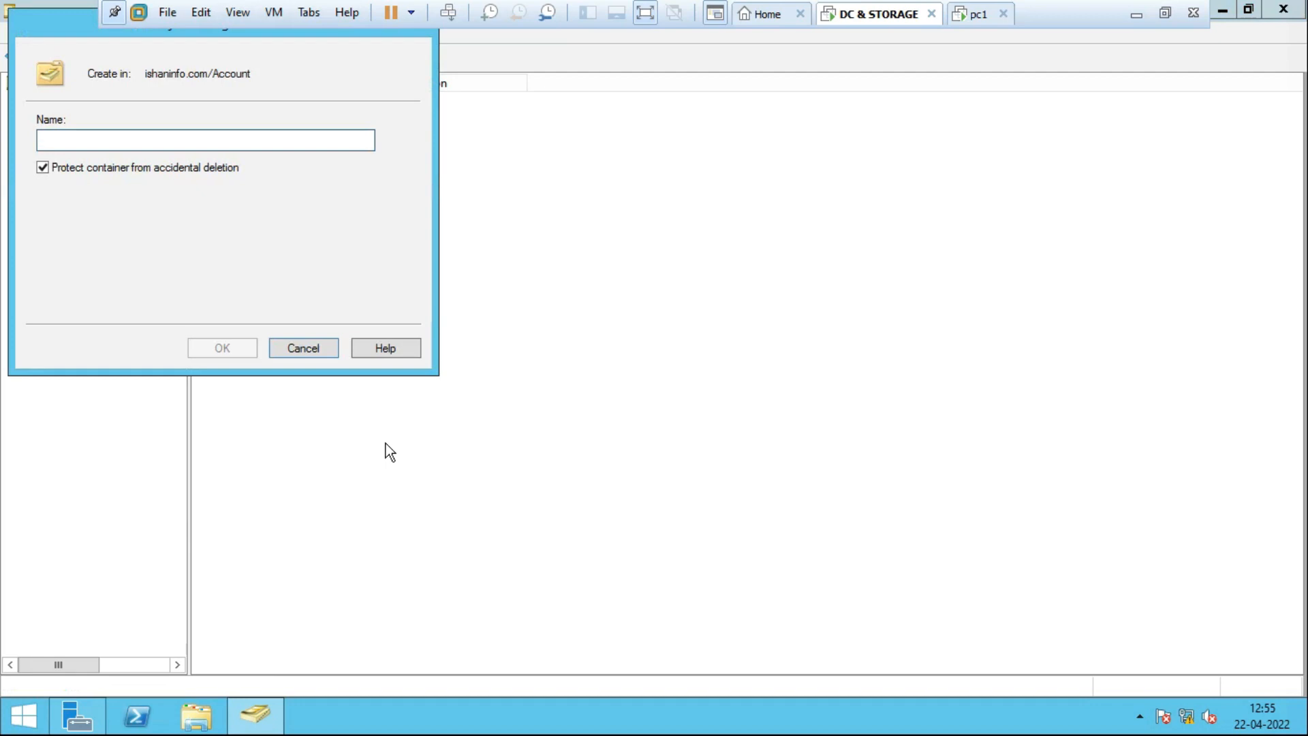
text(i)
key(BackSpace)
text(IT)
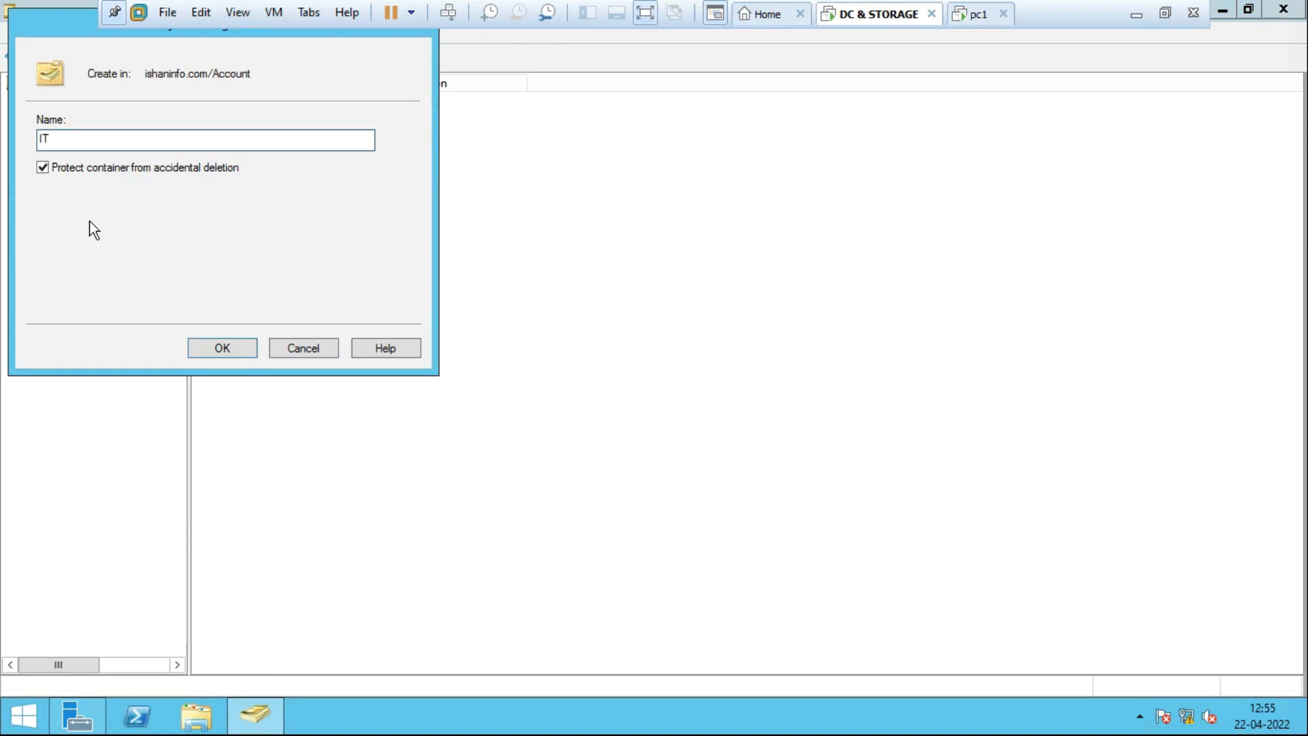
click(43, 167)
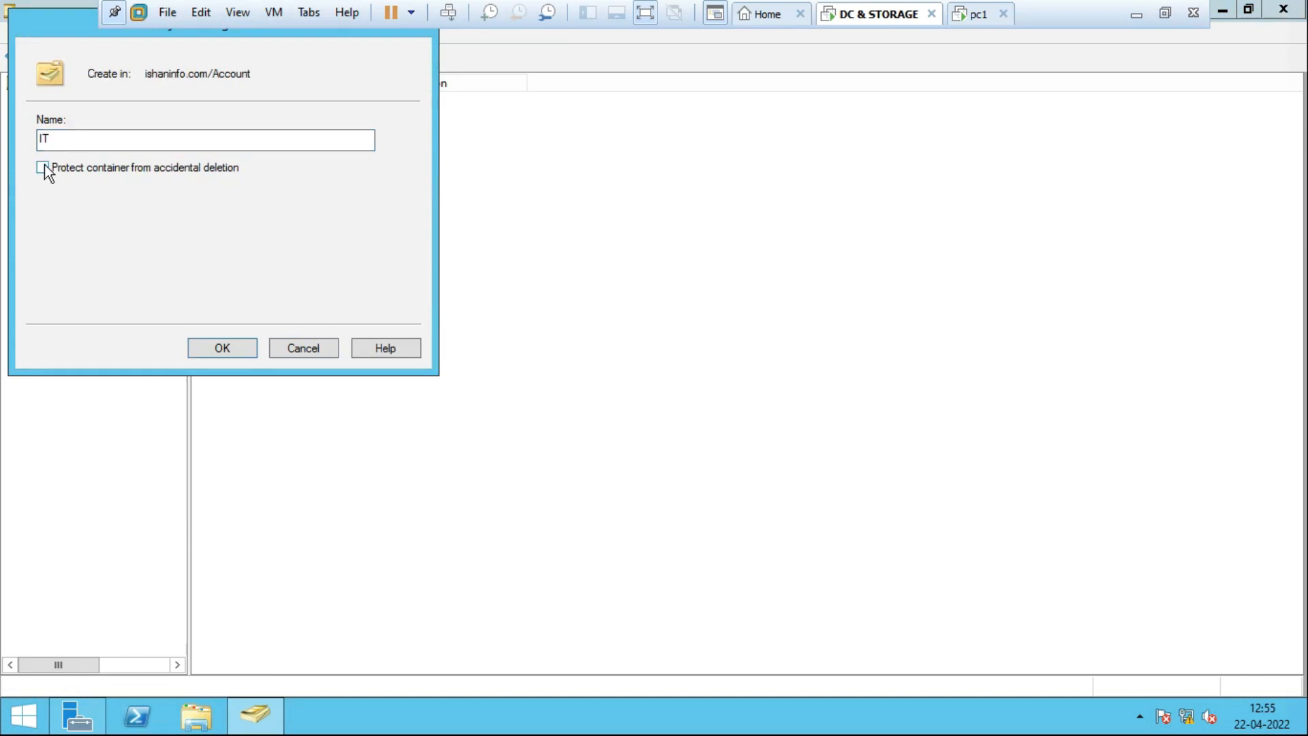
click(237, 350)
Create a Sales OU inside Account without accidental-deletion protection.
click(96, 237)
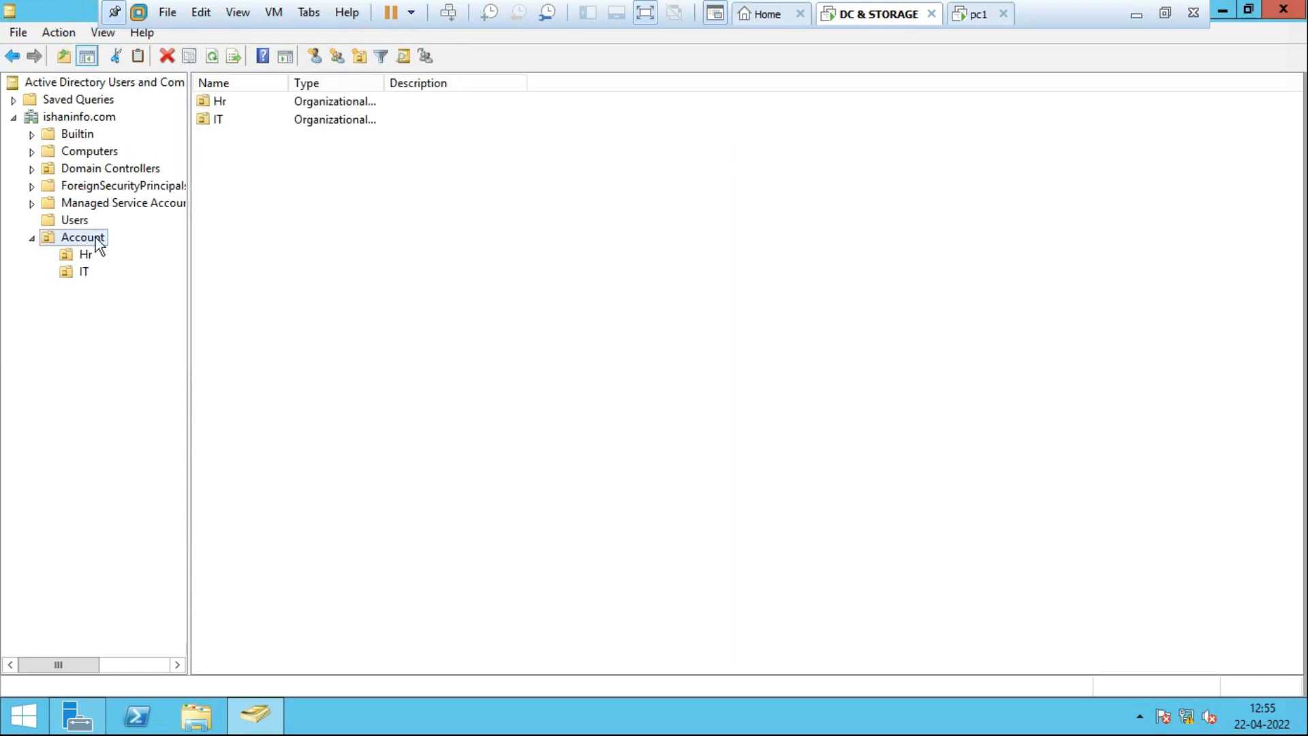
right_click(96, 238)
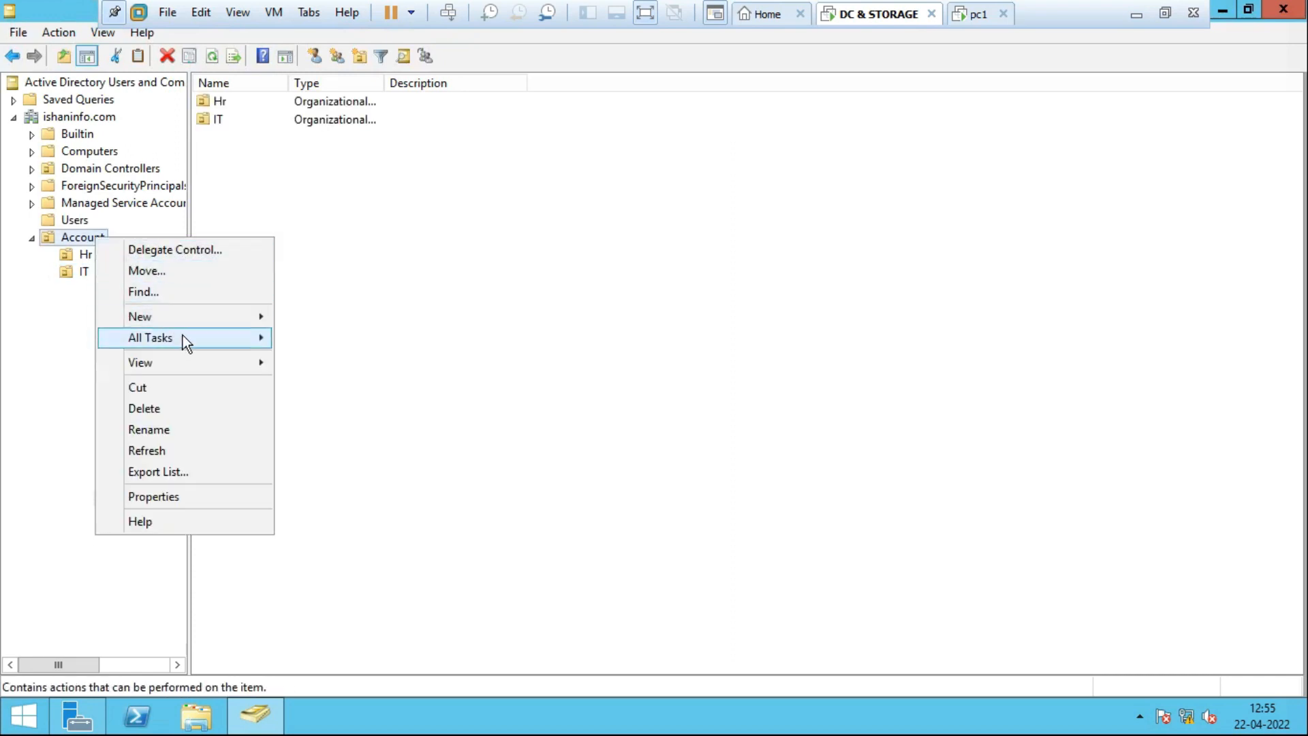
mouse_move(192, 321)
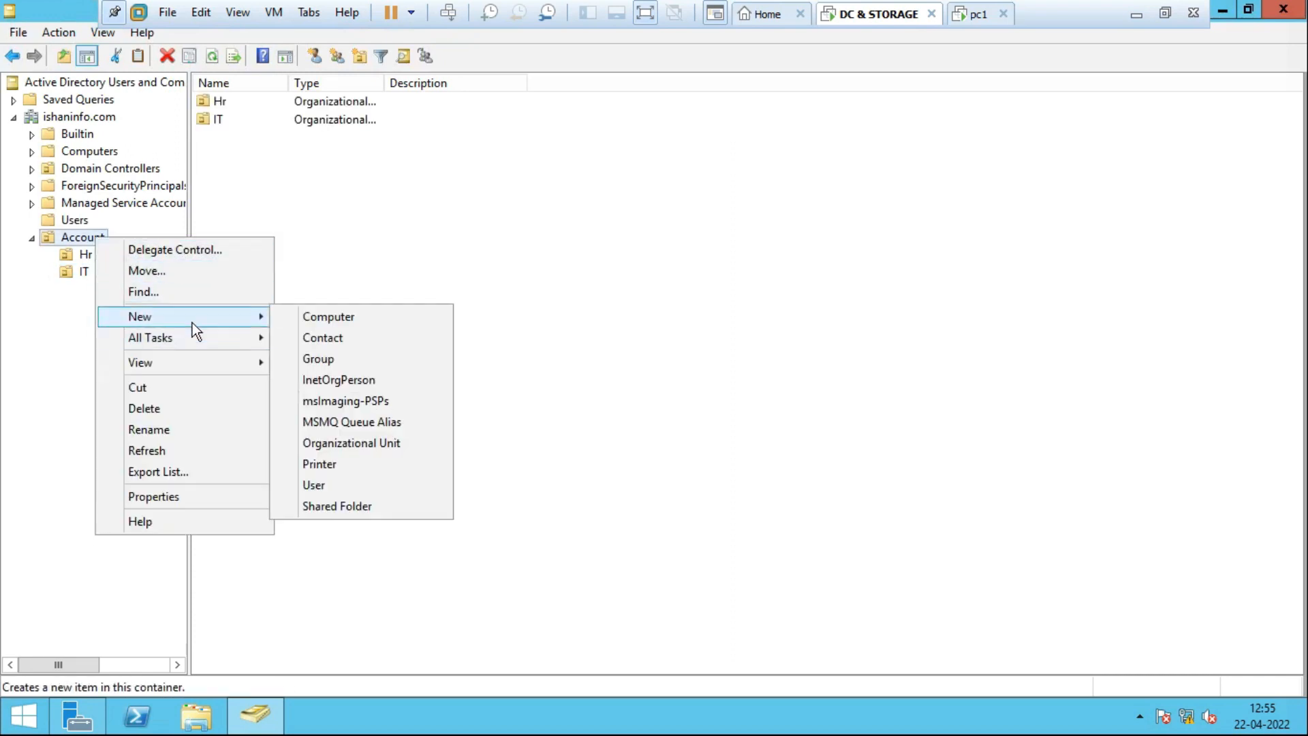
click(389, 445)
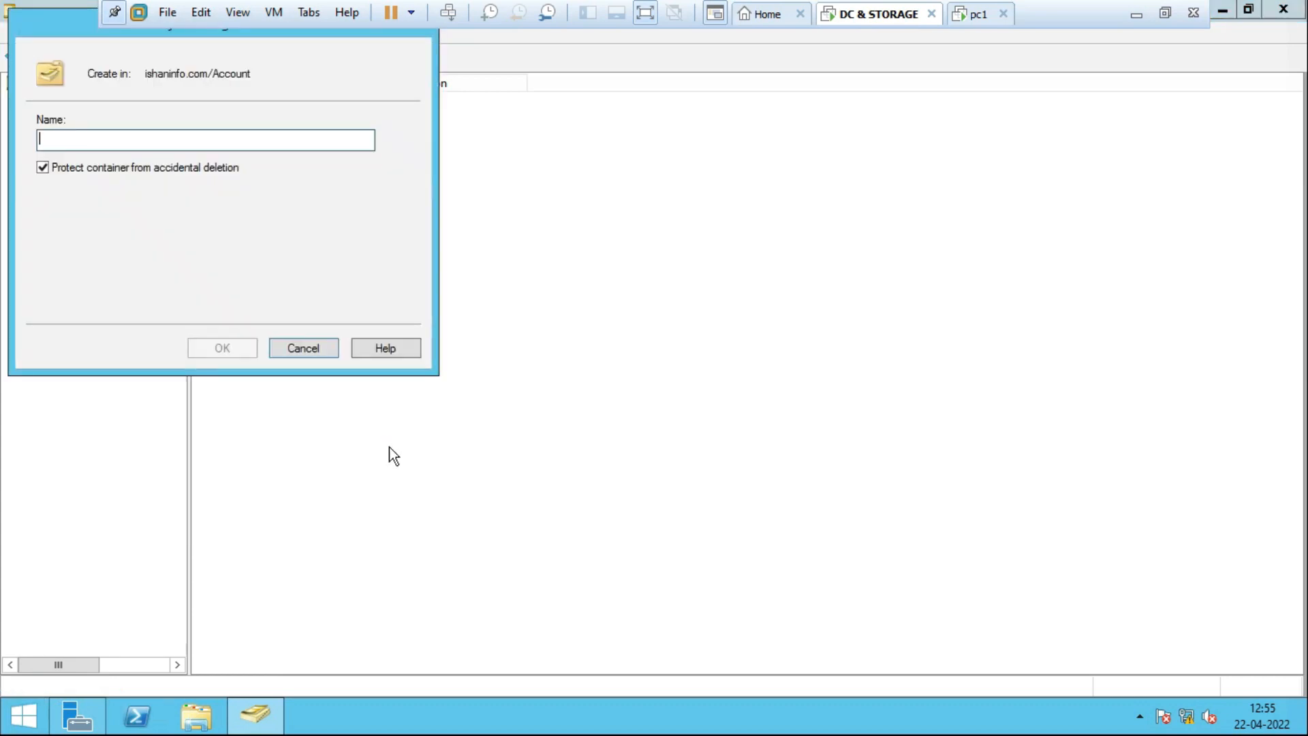
text(Sal)
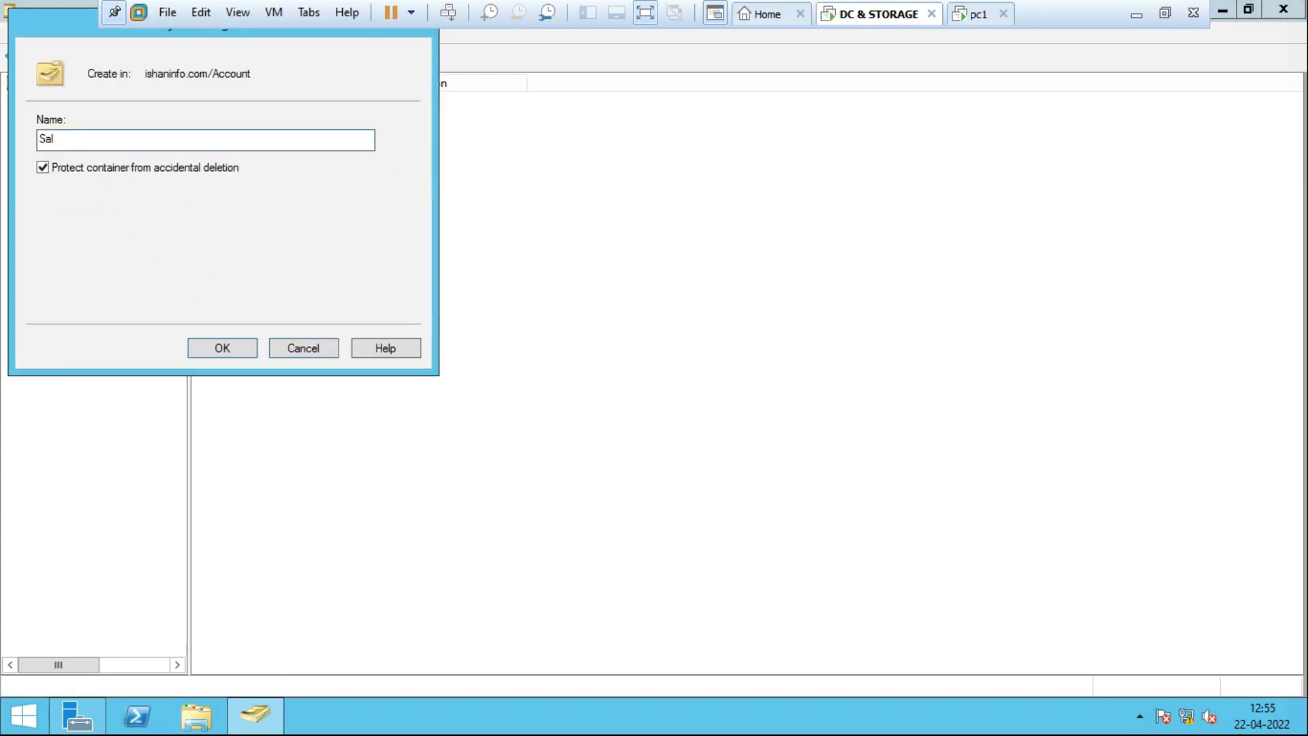
key(BackSpace)
text(es)
click(44, 169)
click(212, 349)
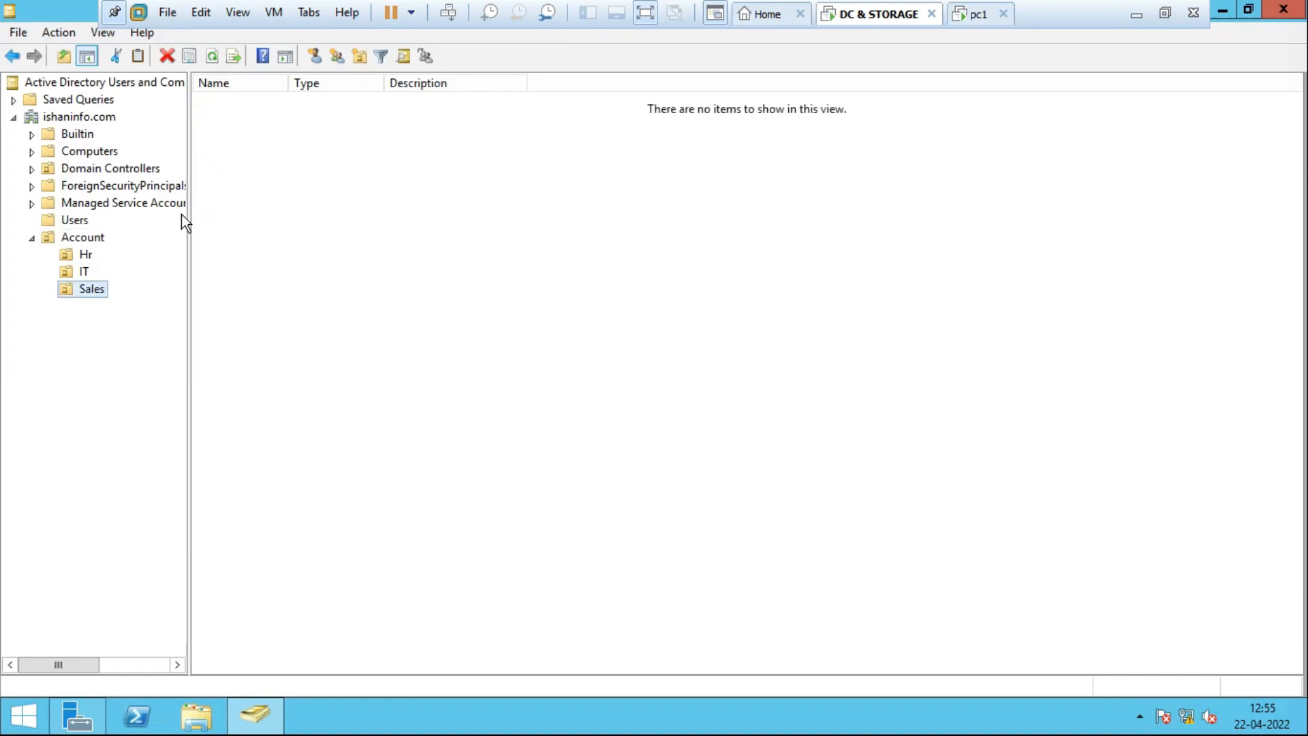
Open the Users container and multi-select user1, user12, user13 and user14.
click(73, 222)
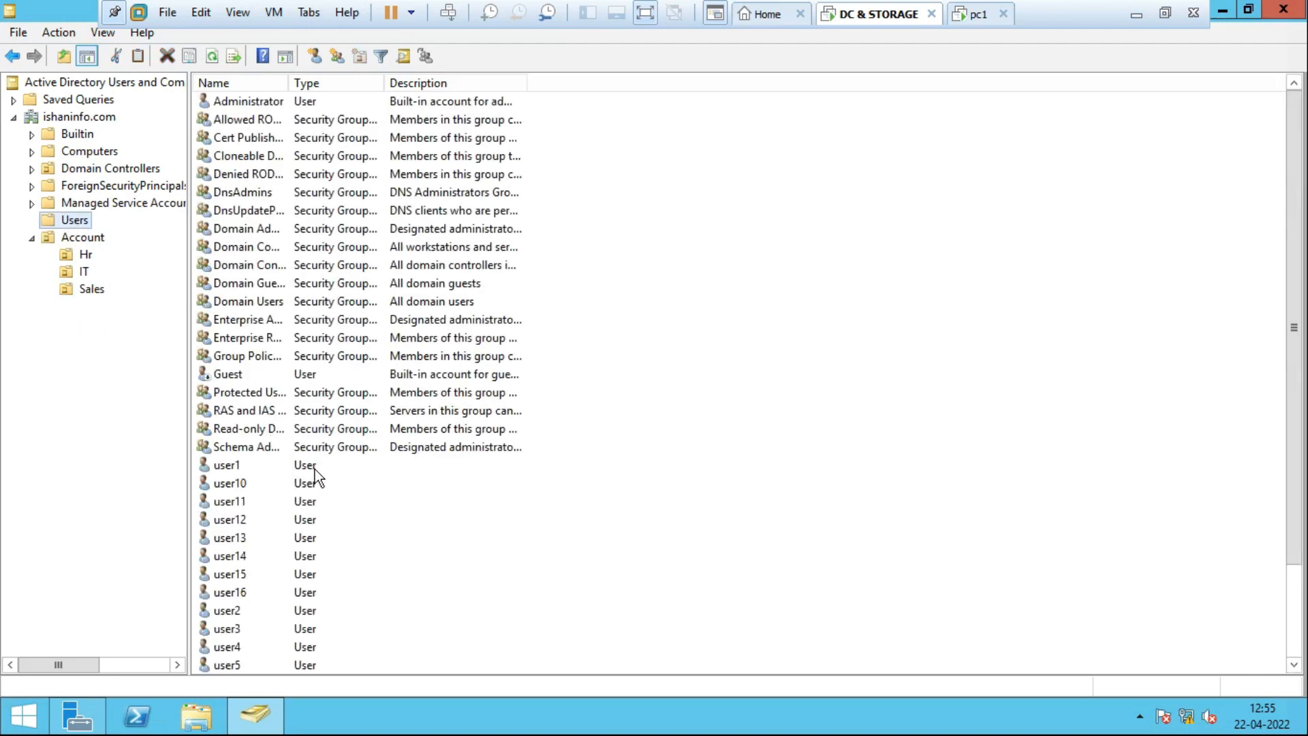
scroll(391, 501, down, 5)
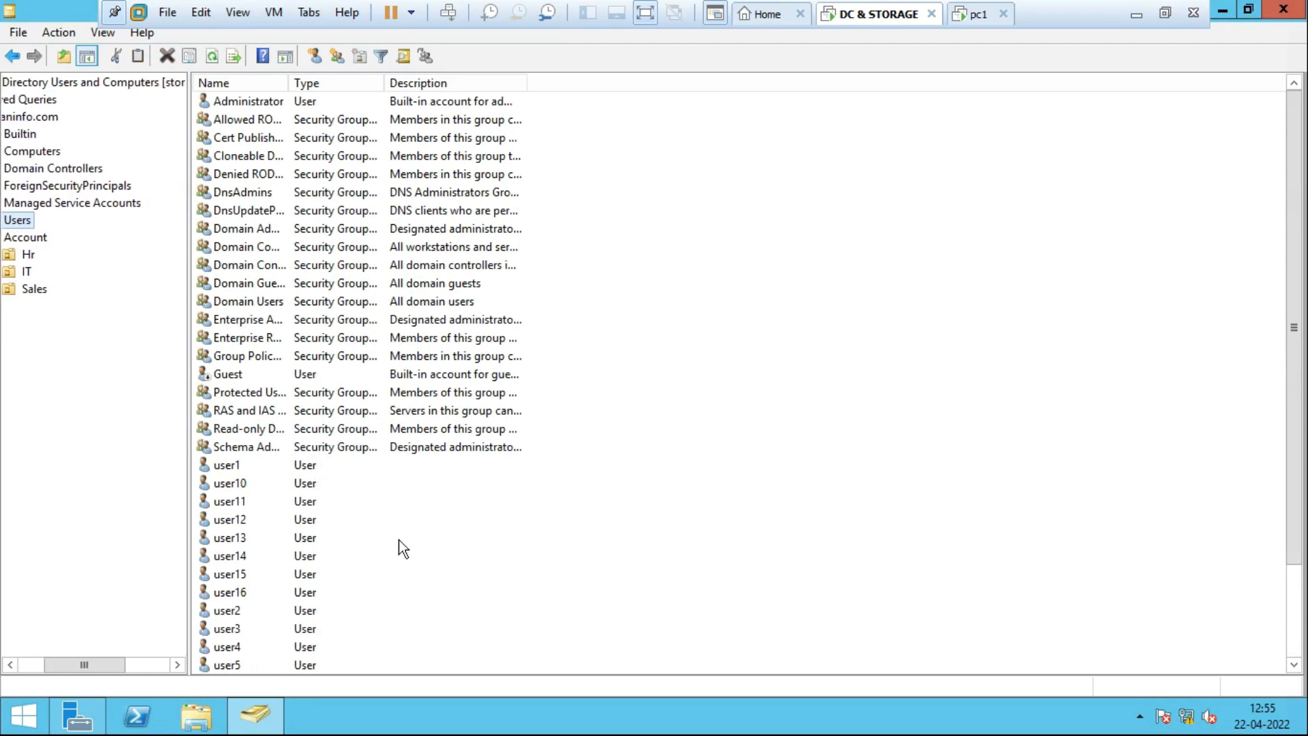
scroll(445, 556, up, 5)
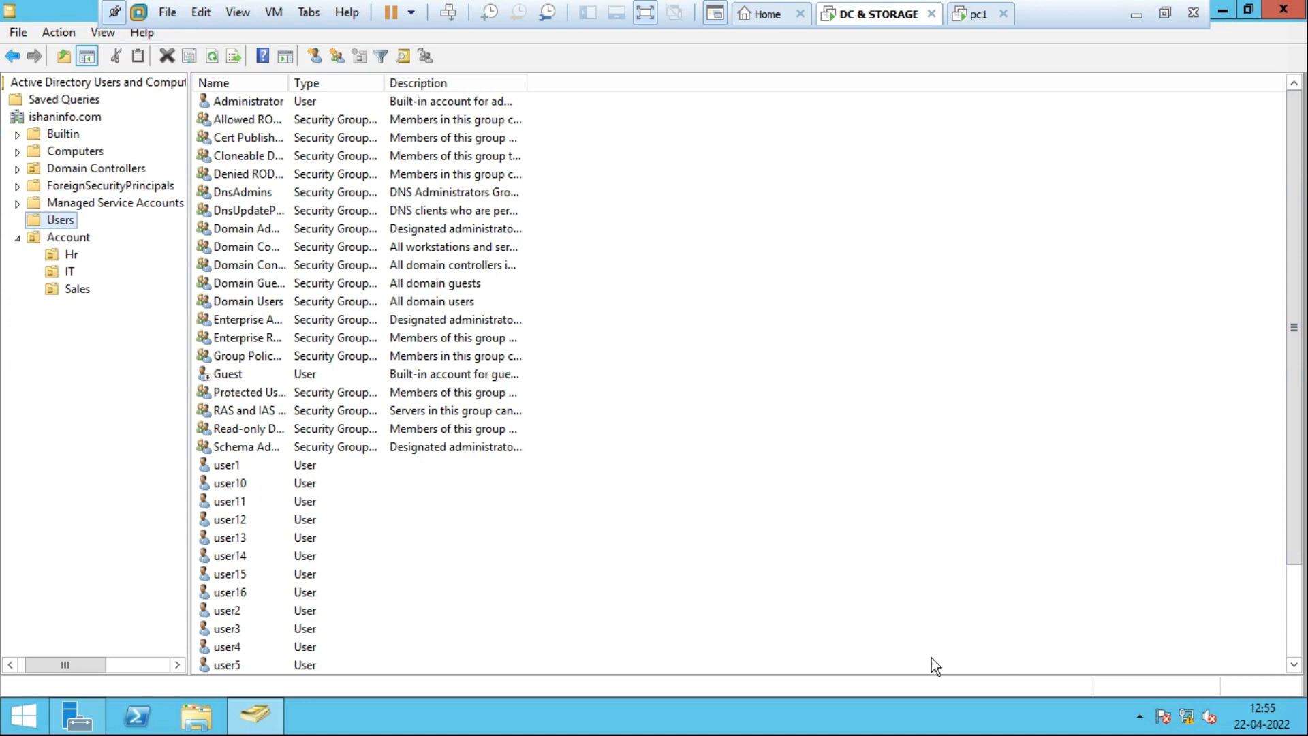
click(119, 666)
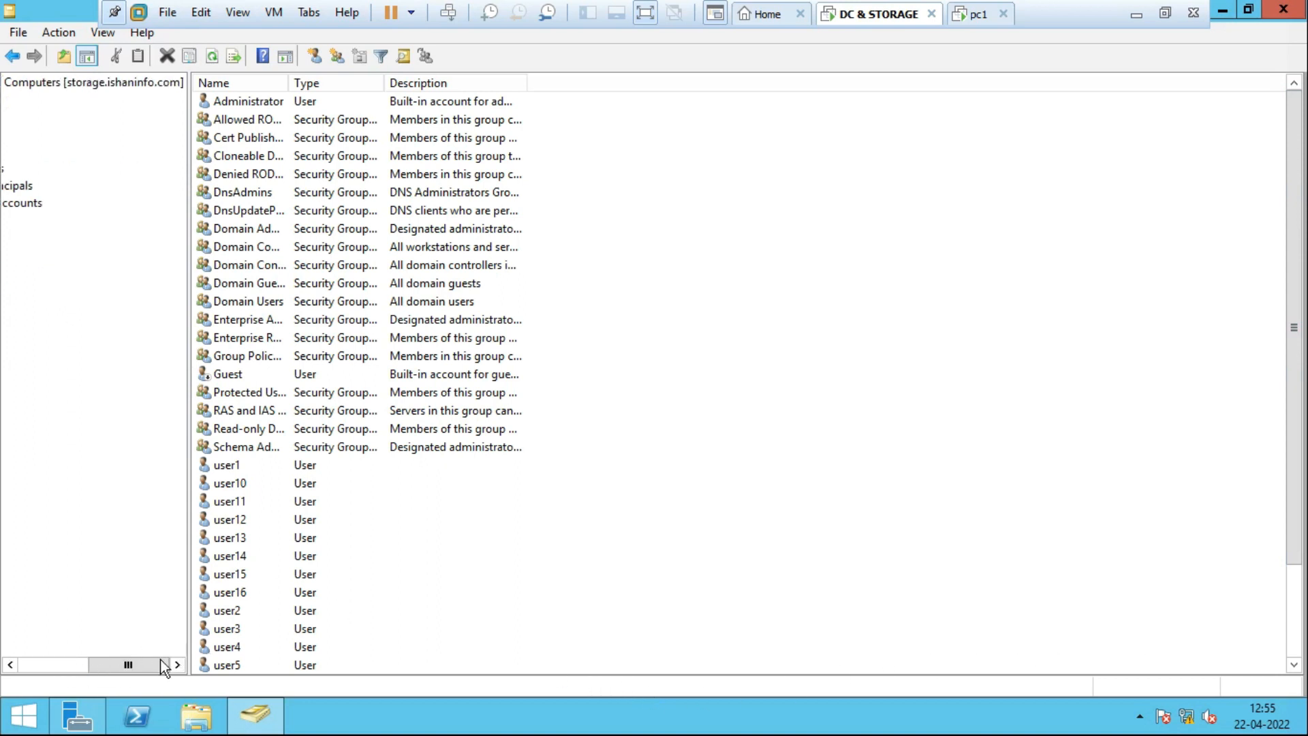
drag(141, 657, 21, 669)
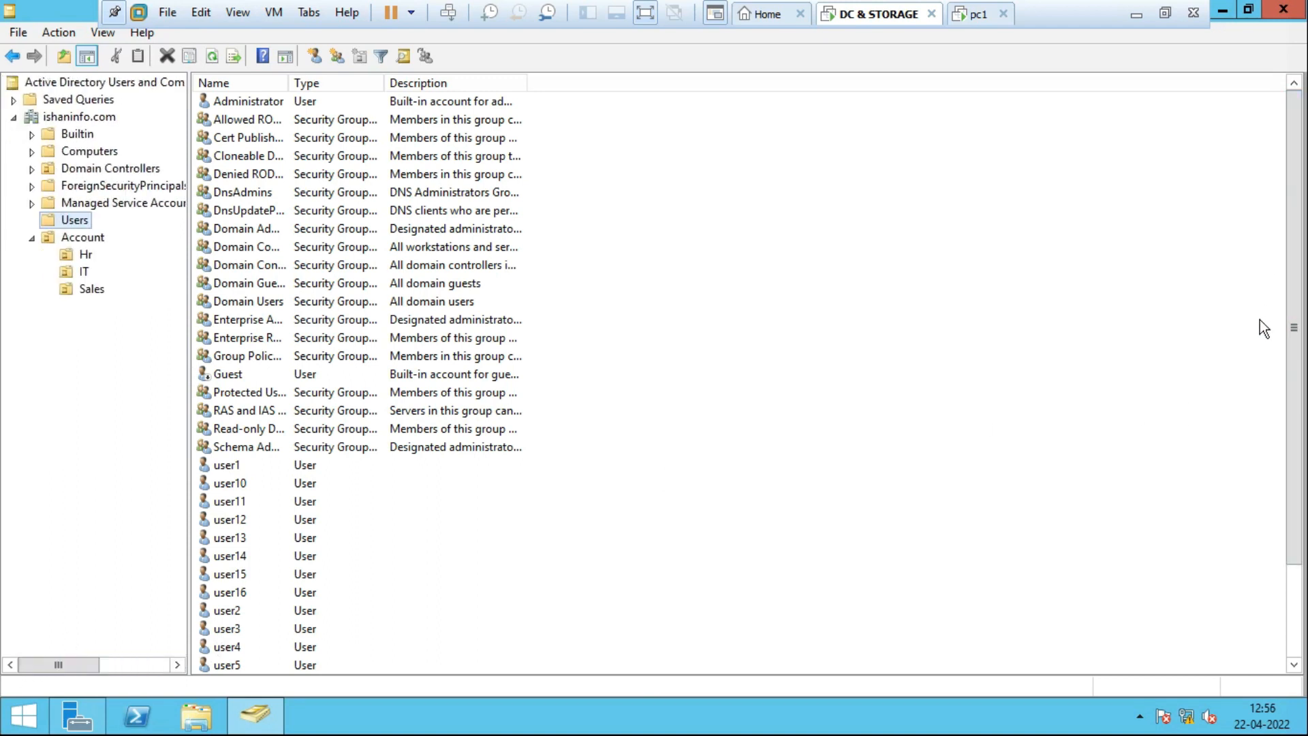
scroll(1299, 299, down, 2)
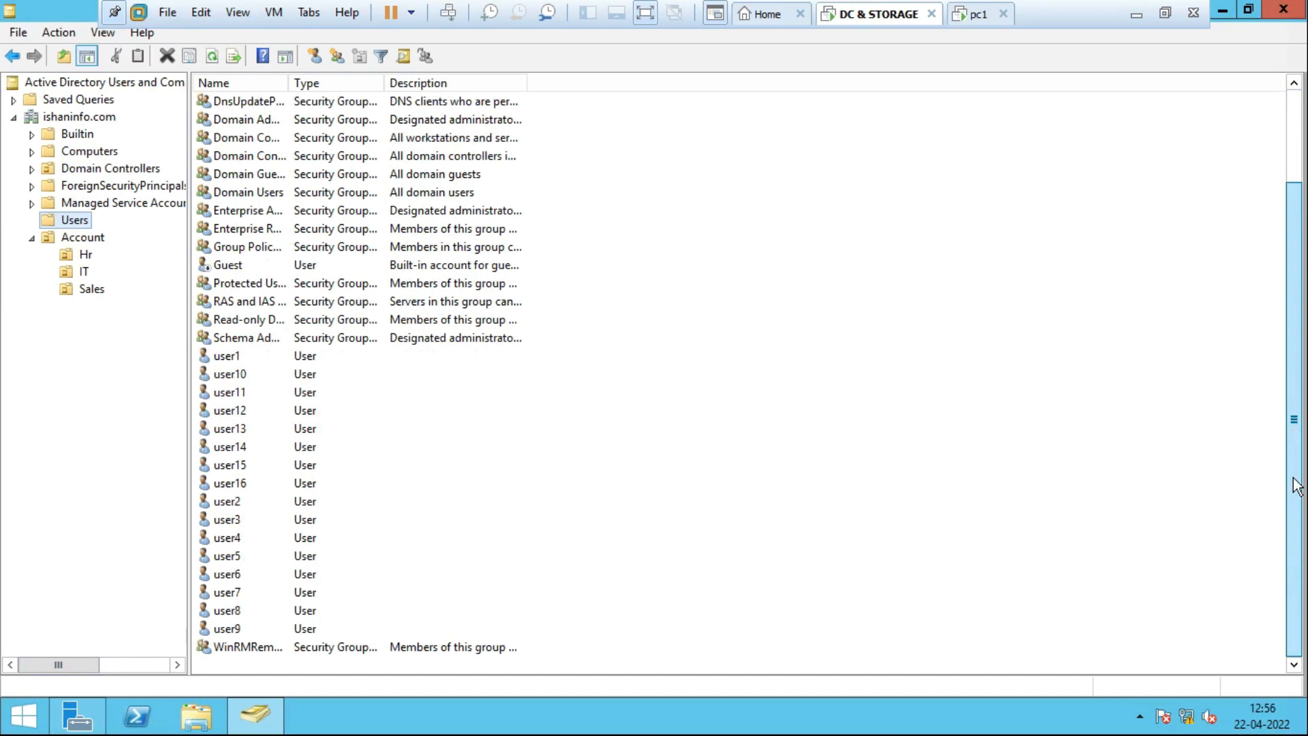
click(232, 362)
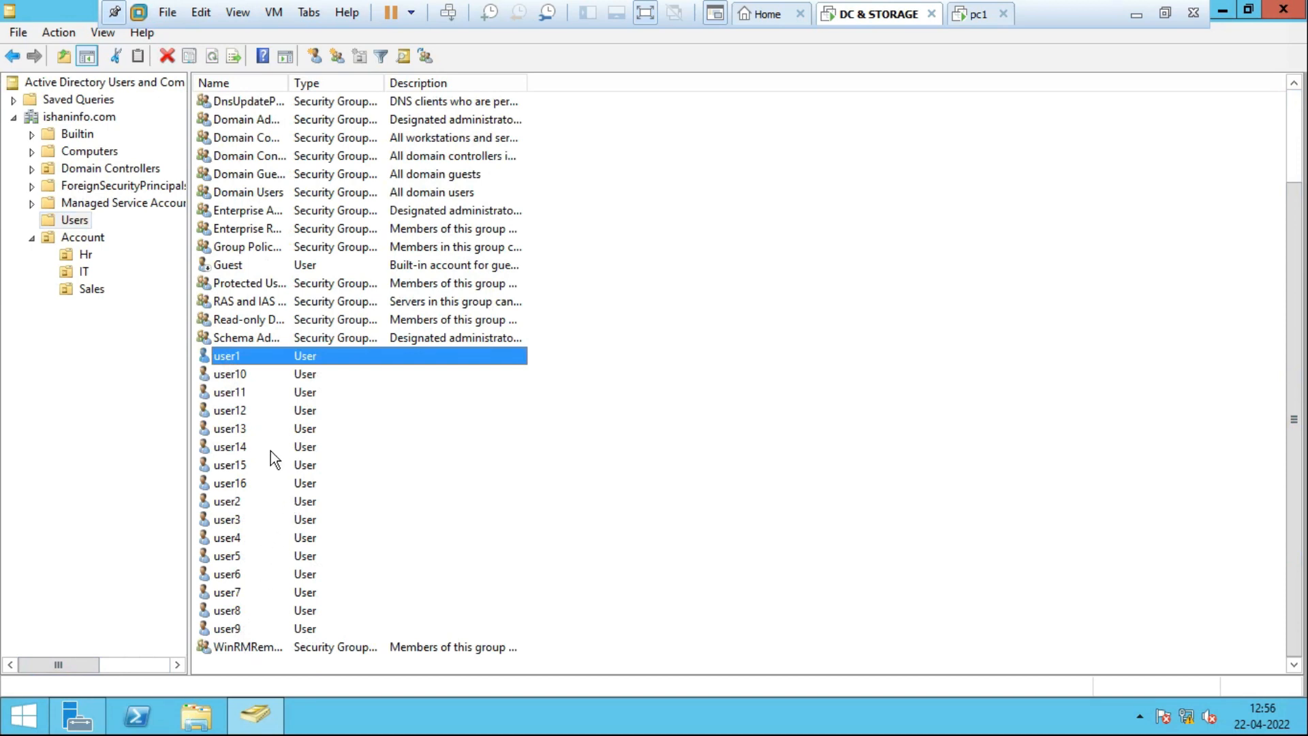
ctrl+click(227, 417)
ctrl+click(228, 434)
ctrl+click(235, 448)
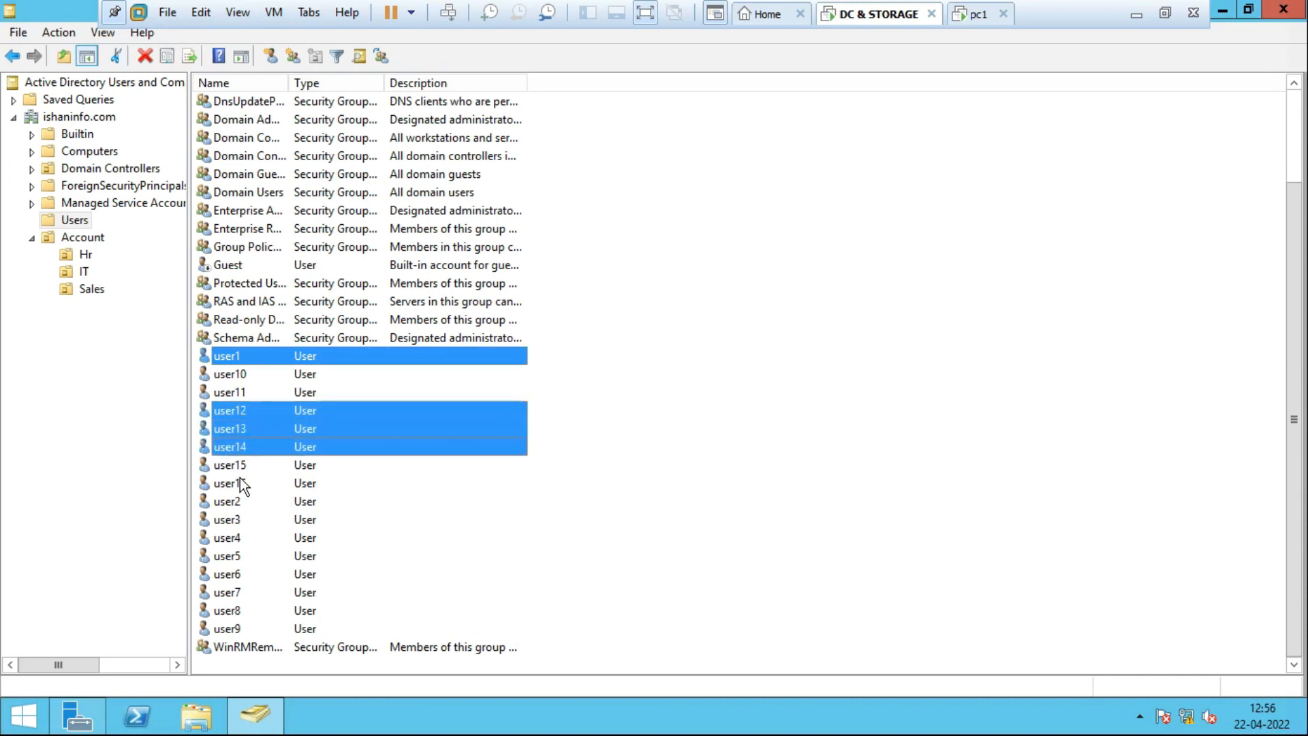
Move the selected accounts into the Account OU and verify they arrived.
right_click(278, 438)
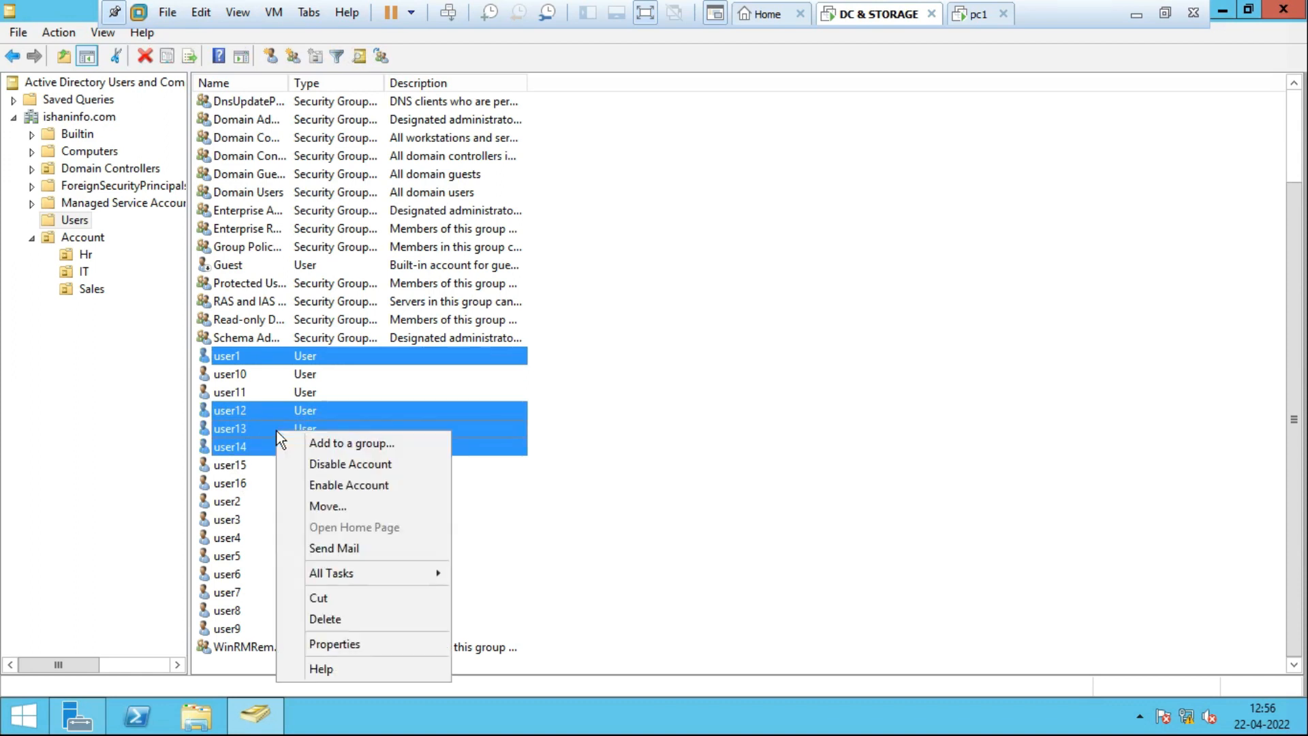
click(354, 509)
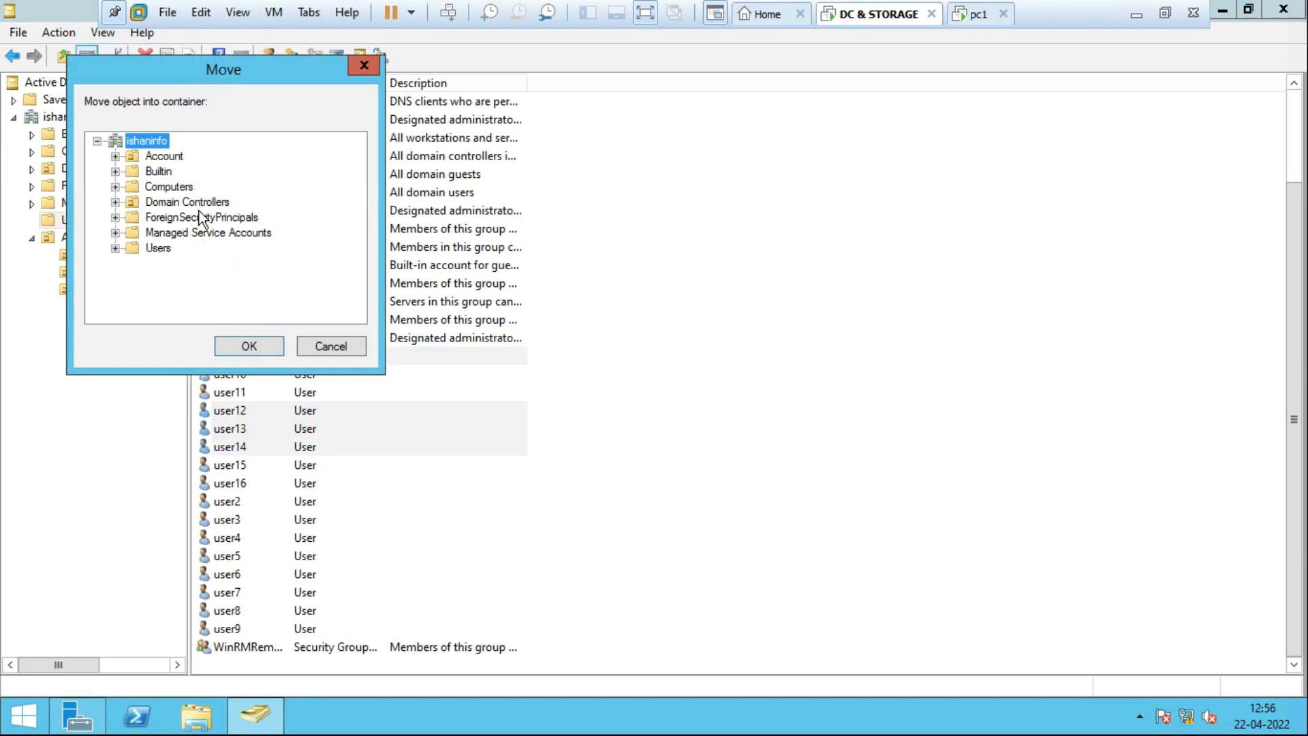
click(179, 158)
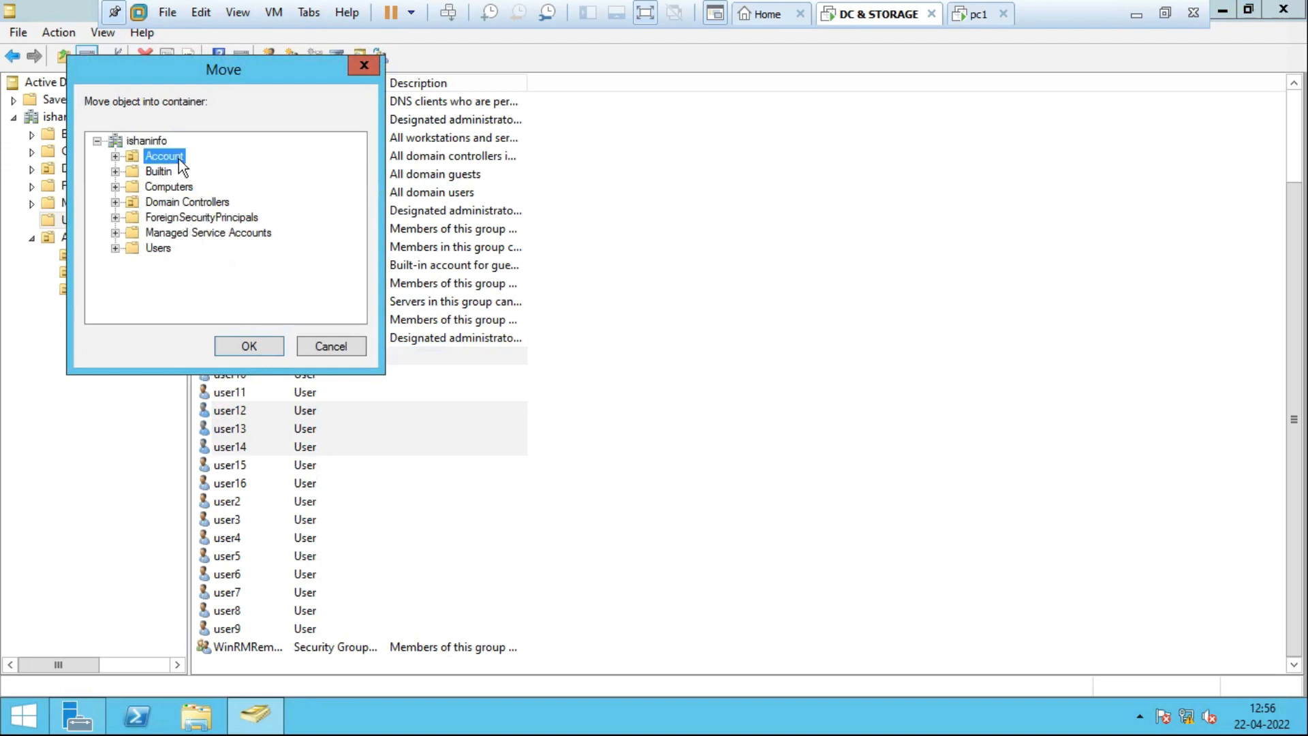
click(252, 348)
click(92, 237)
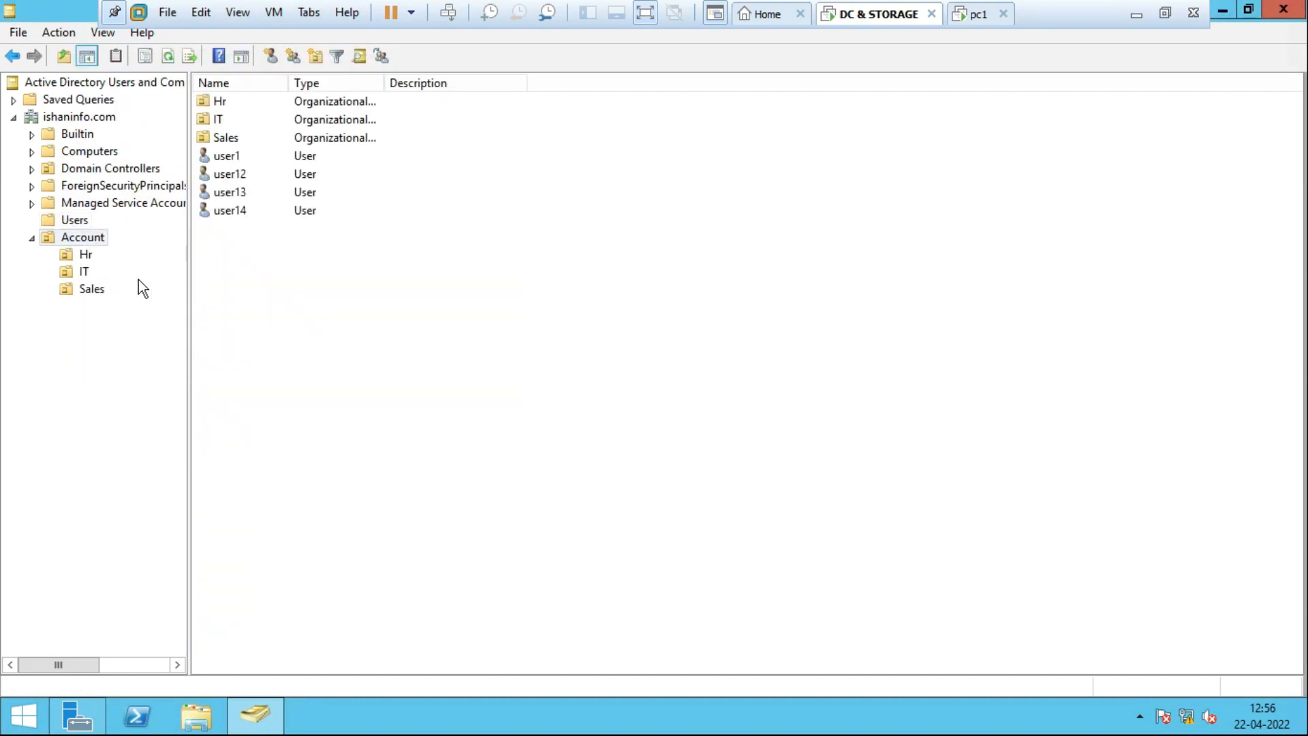
click(84, 218)
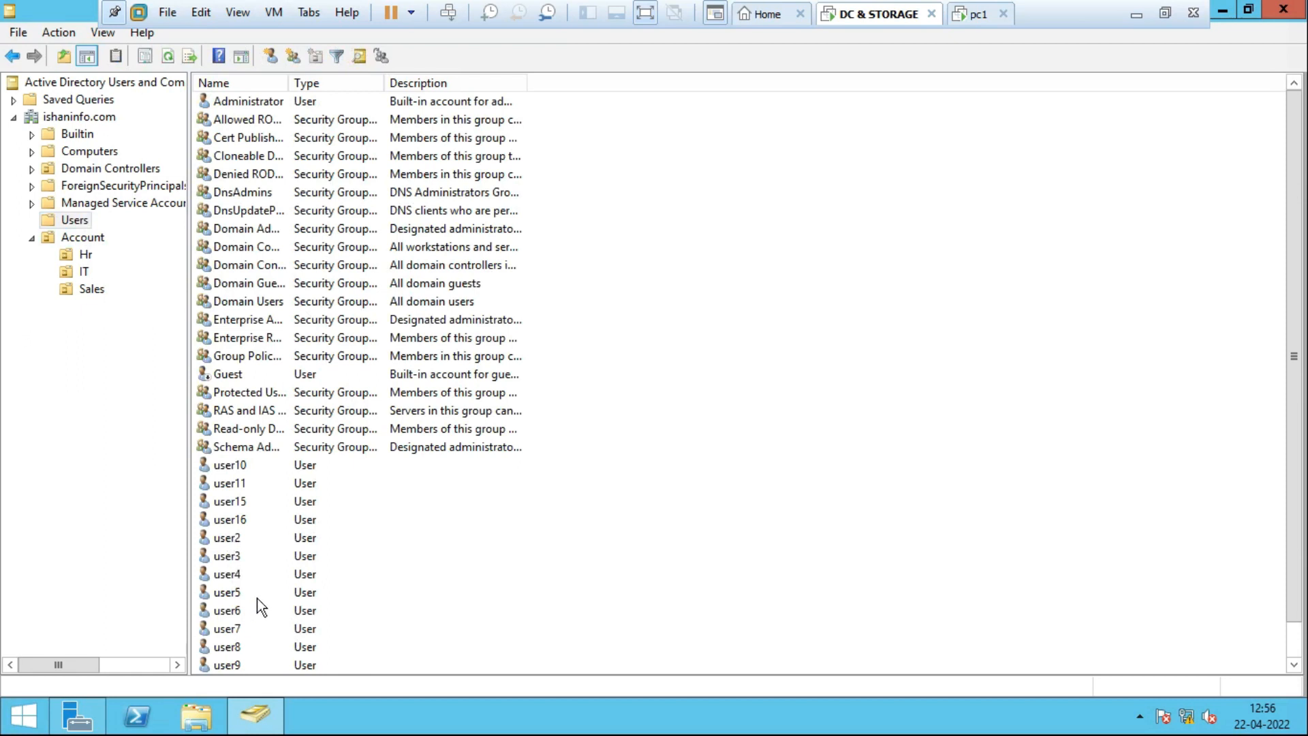
Select user2 through user6 in the Users container.
click(227, 537)
ctrl+click(231, 556)
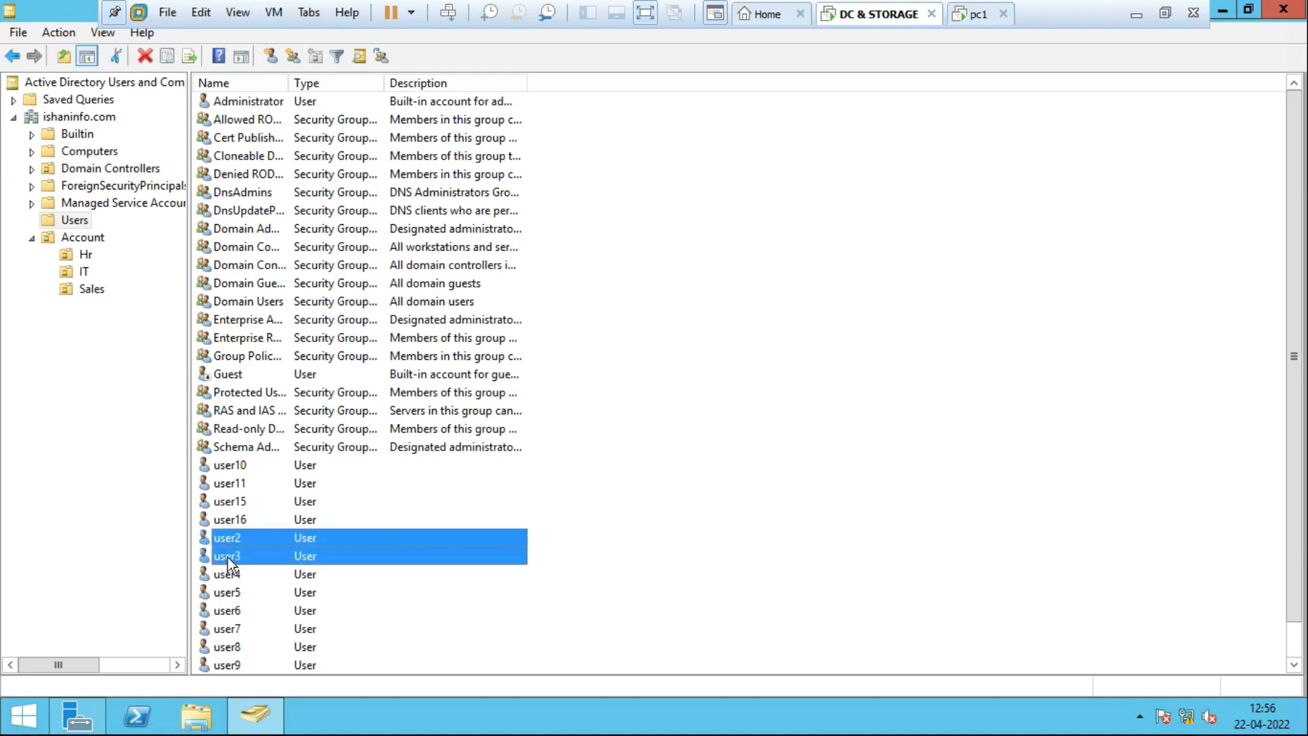
ctrl+click(231, 574)
ctrl+click(227, 610)
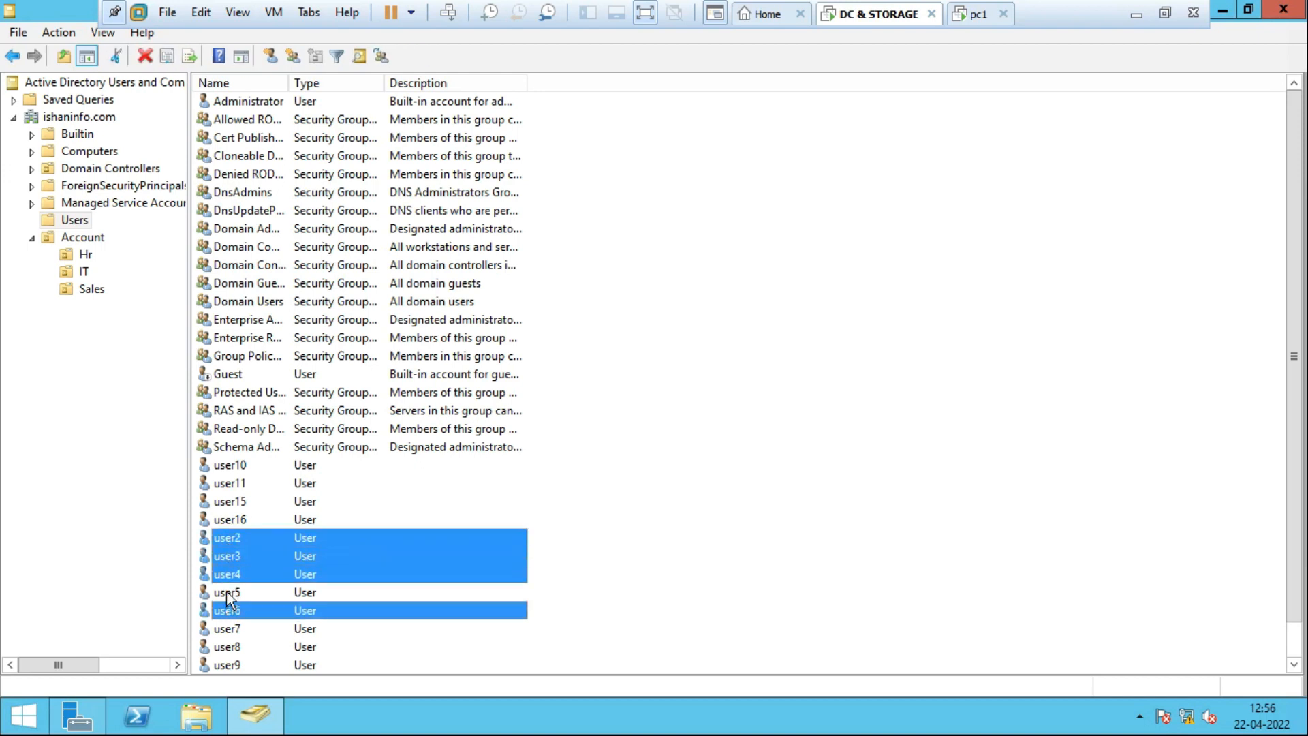
ctrl+click(228, 591)
Move the selected accounts into the Hr OU under Account.
right_click(251, 567)
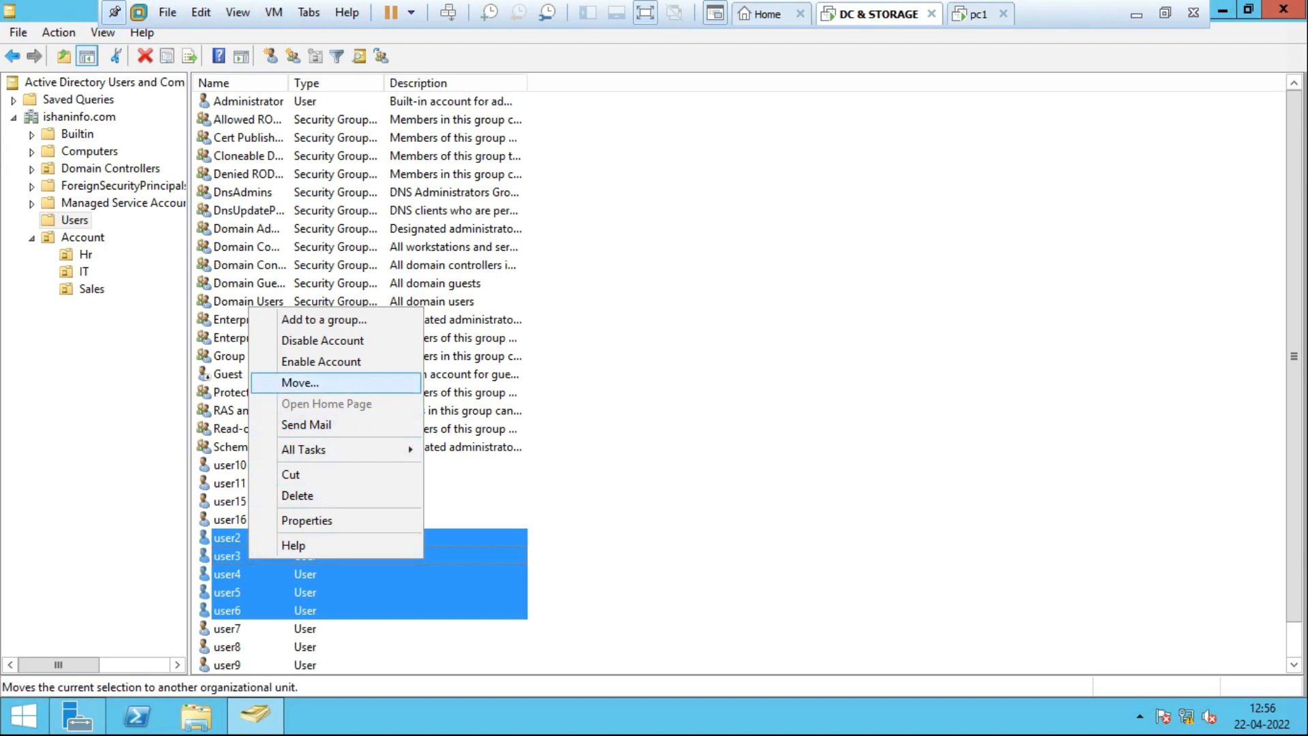
click(346, 384)
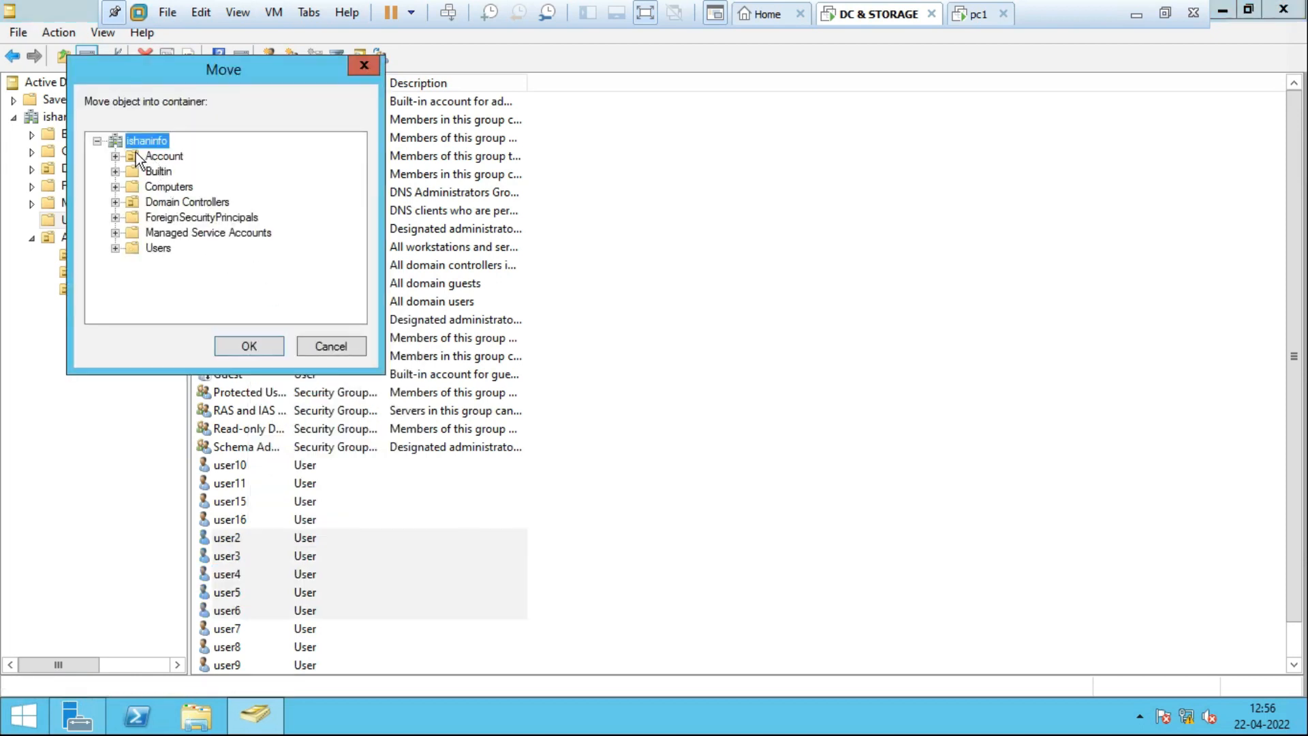
click(114, 156)
click(167, 172)
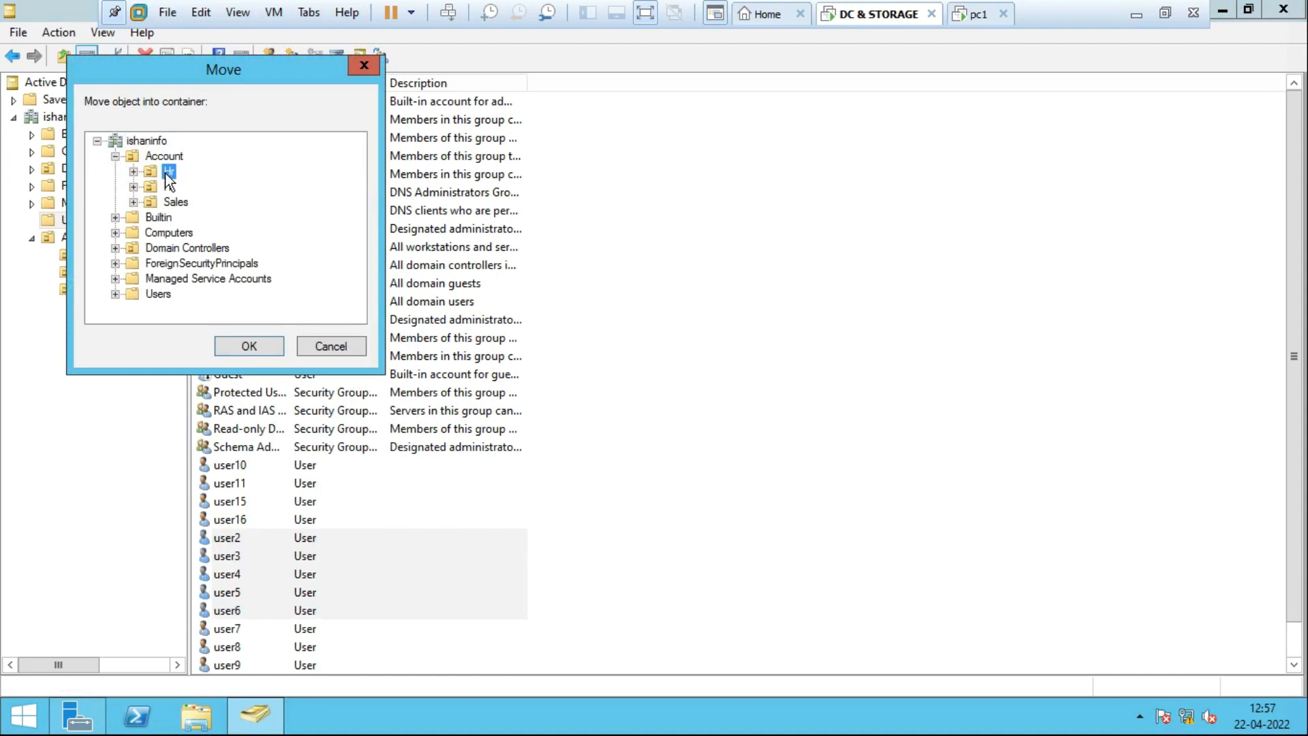
click(250, 347)
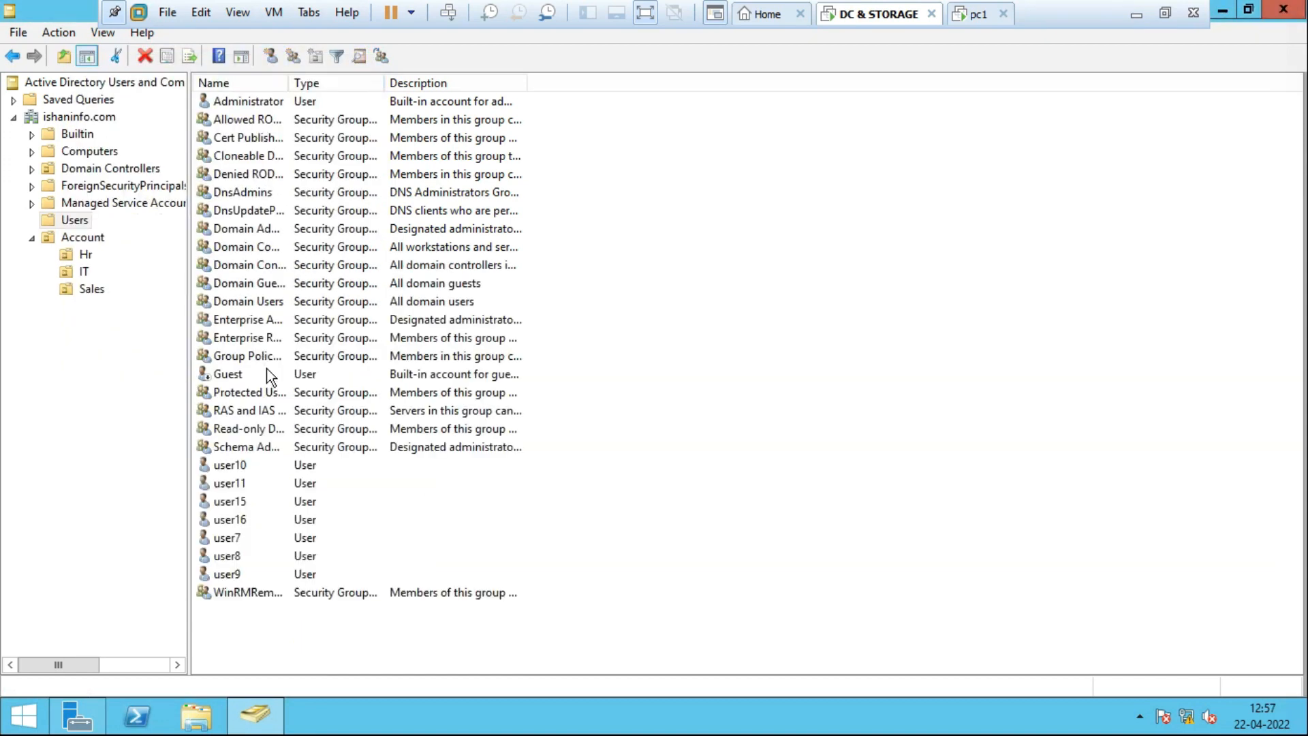
Move user10, user11, user15 and user16 from Users into the Account\IT OU.
click(239, 470)
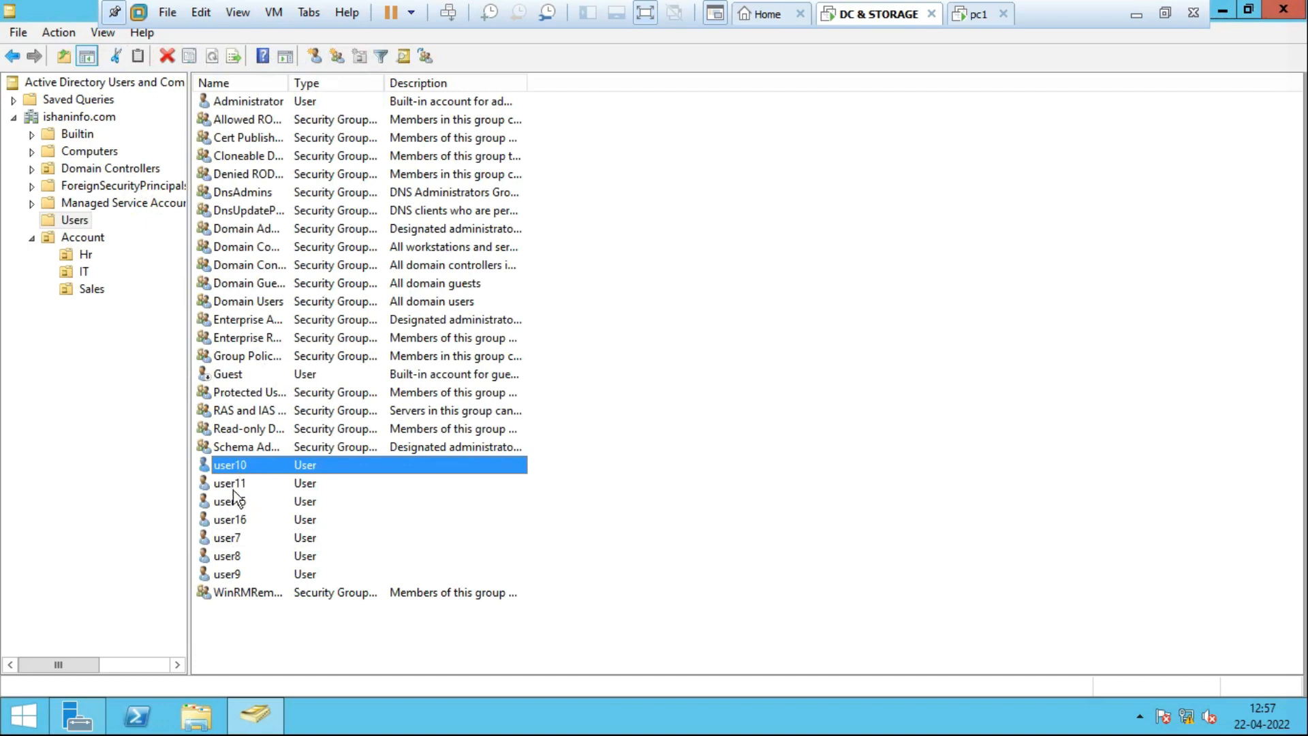
shift+click(233, 485)
shift+click(235, 503)
shift+click(259, 521)
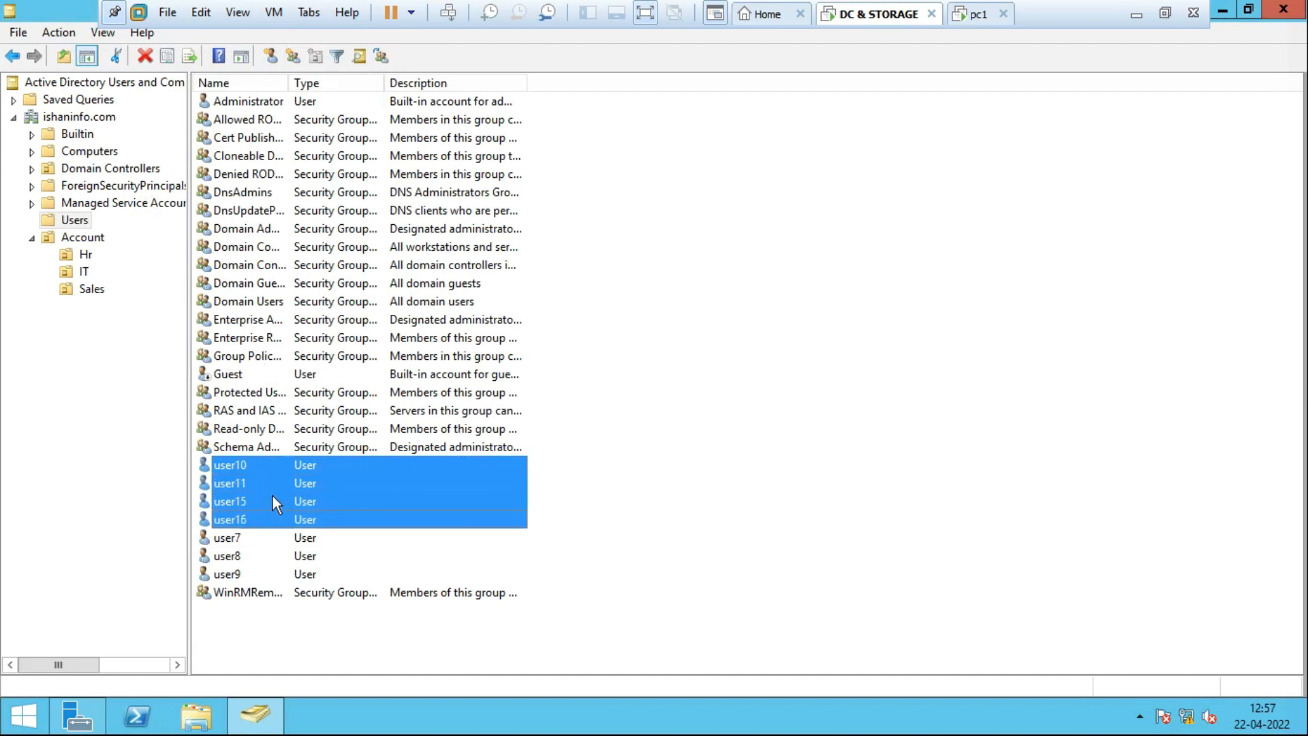
right_click(272, 492)
mouse_move(371, 392)
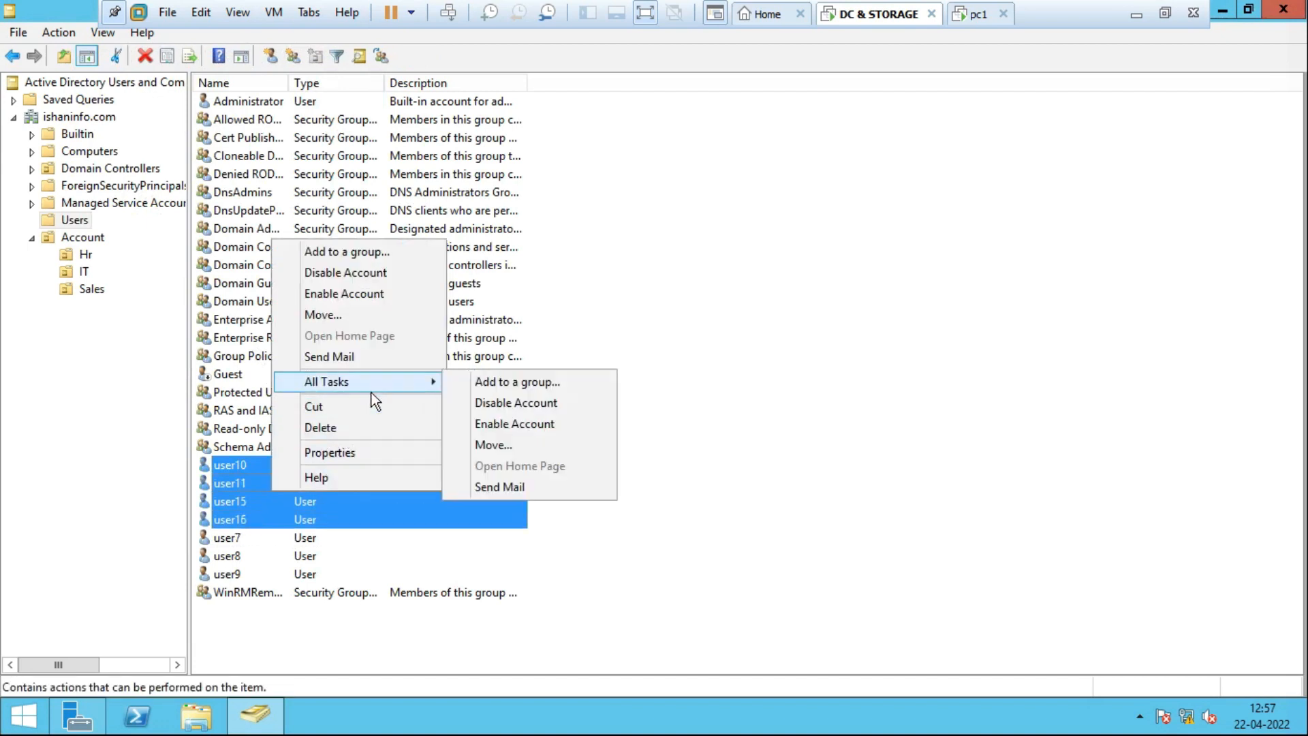
click(394, 320)
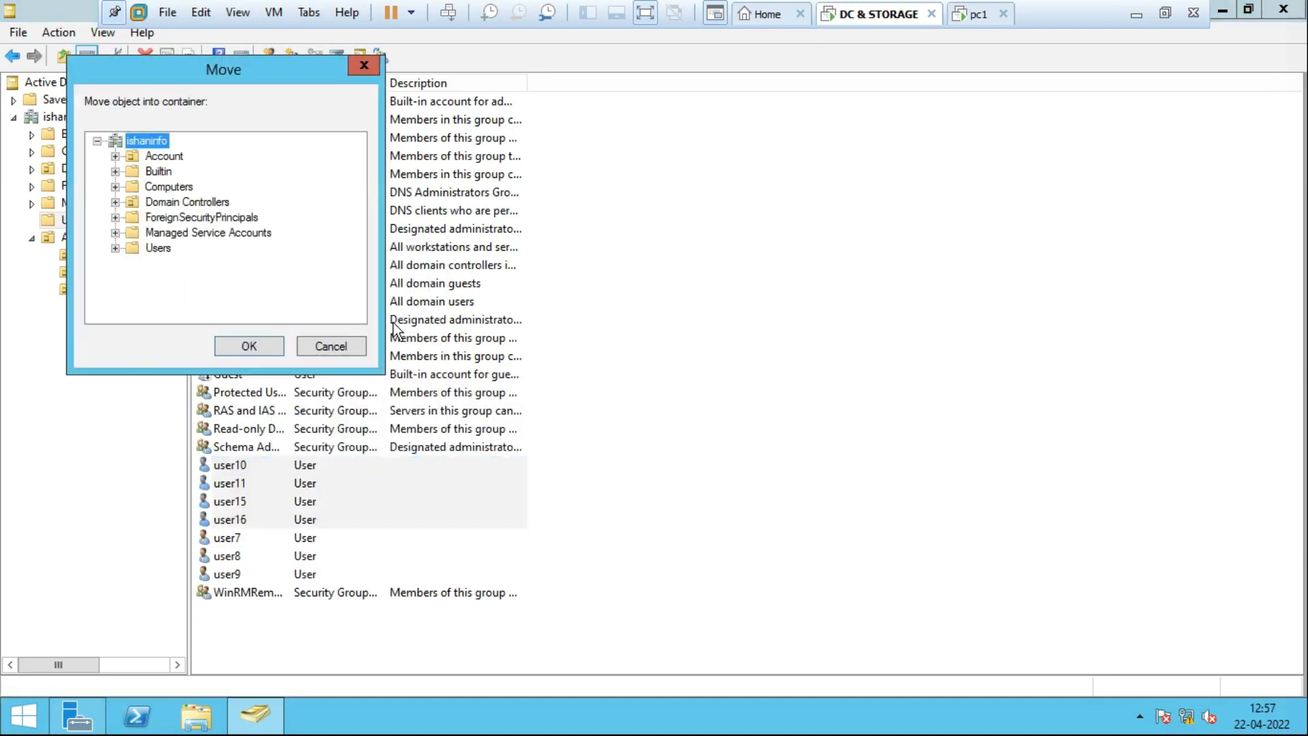
click(116, 157)
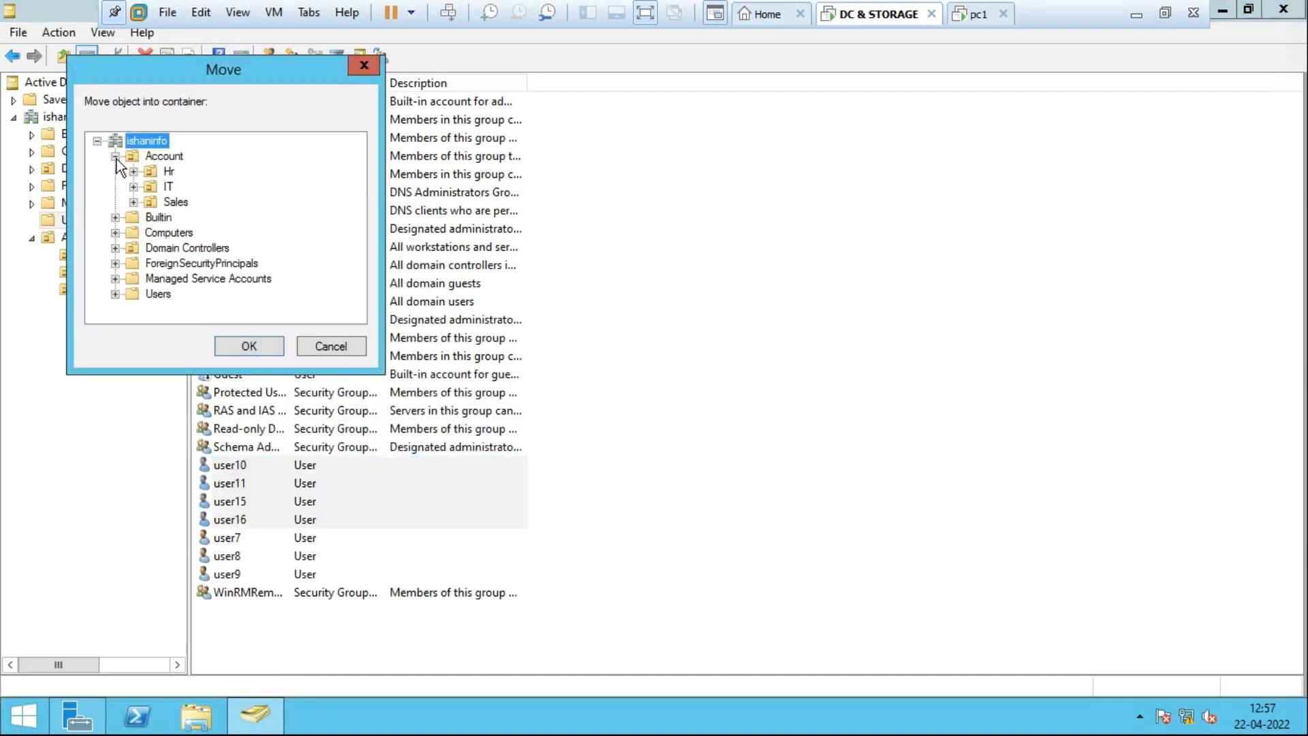
click(166, 187)
click(249, 346)
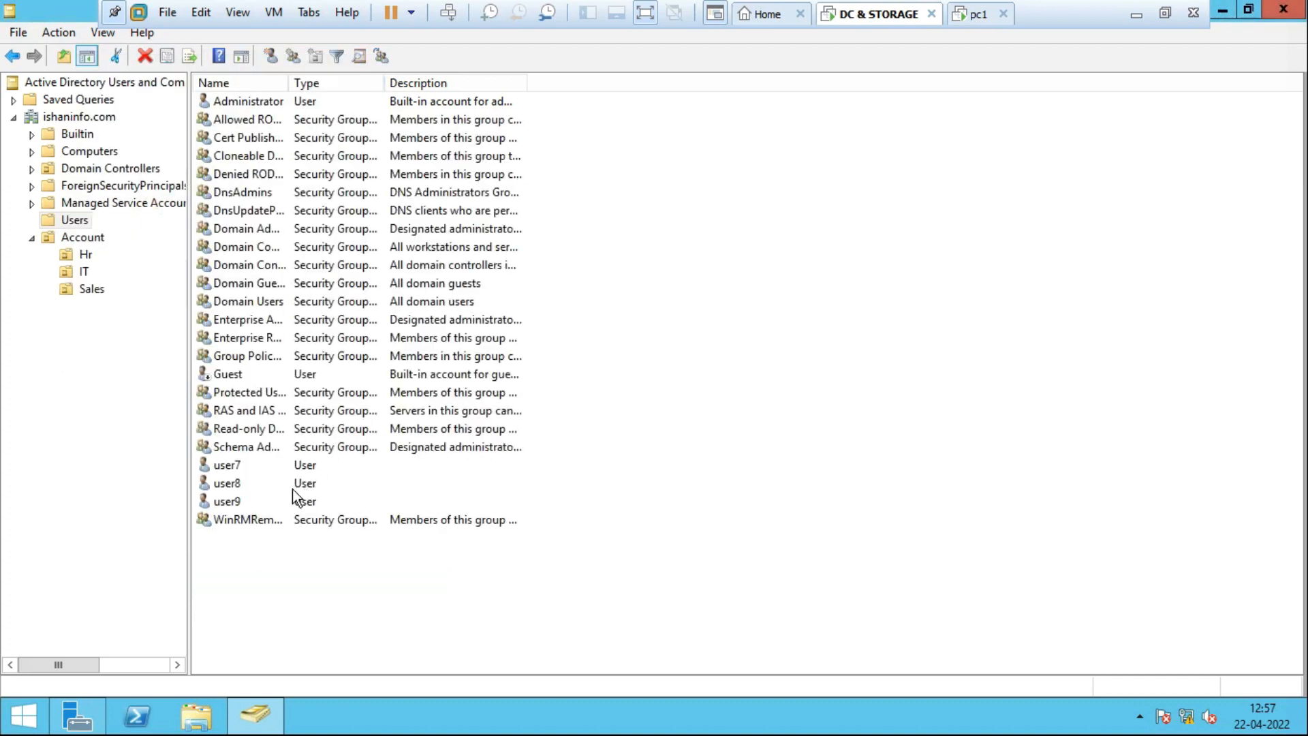
Move user7, user8 and user9 into the Account\Sales OU.
click(229, 468)
ctrl+click(235, 485)
ctrl+click(240, 500)
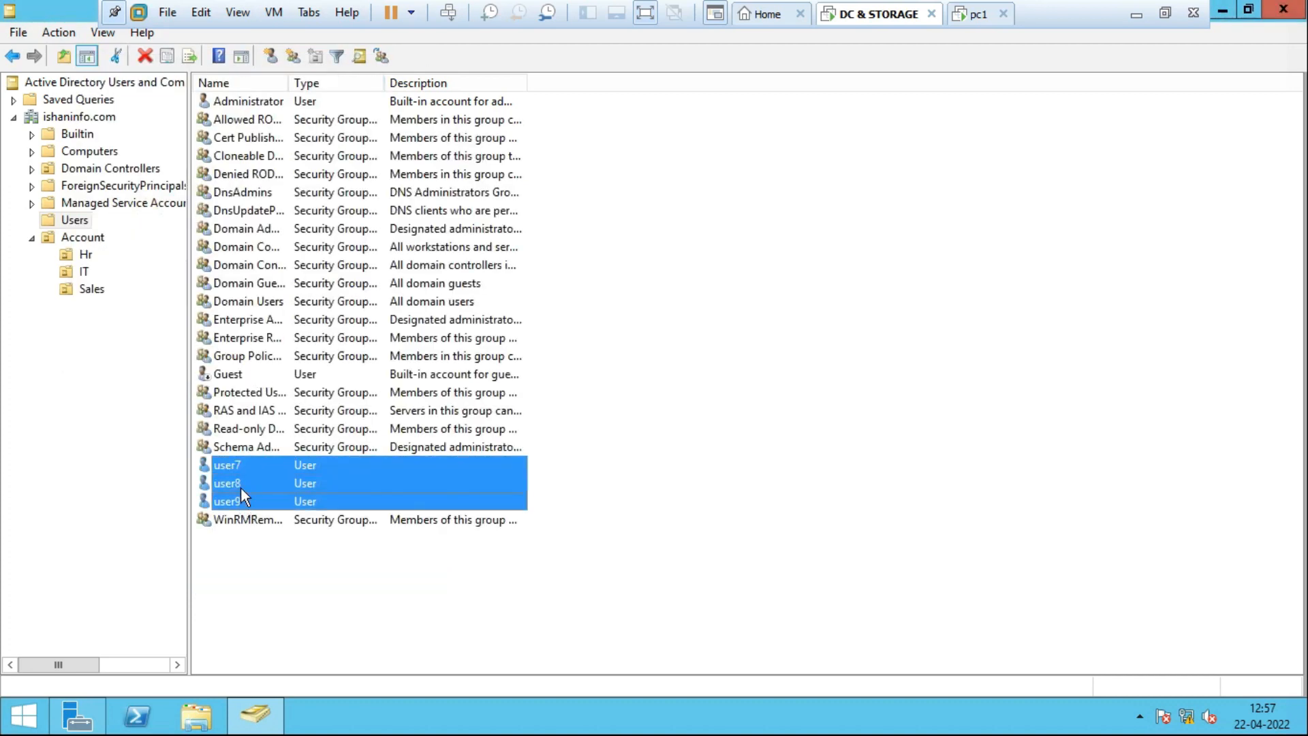
right_click(240, 468)
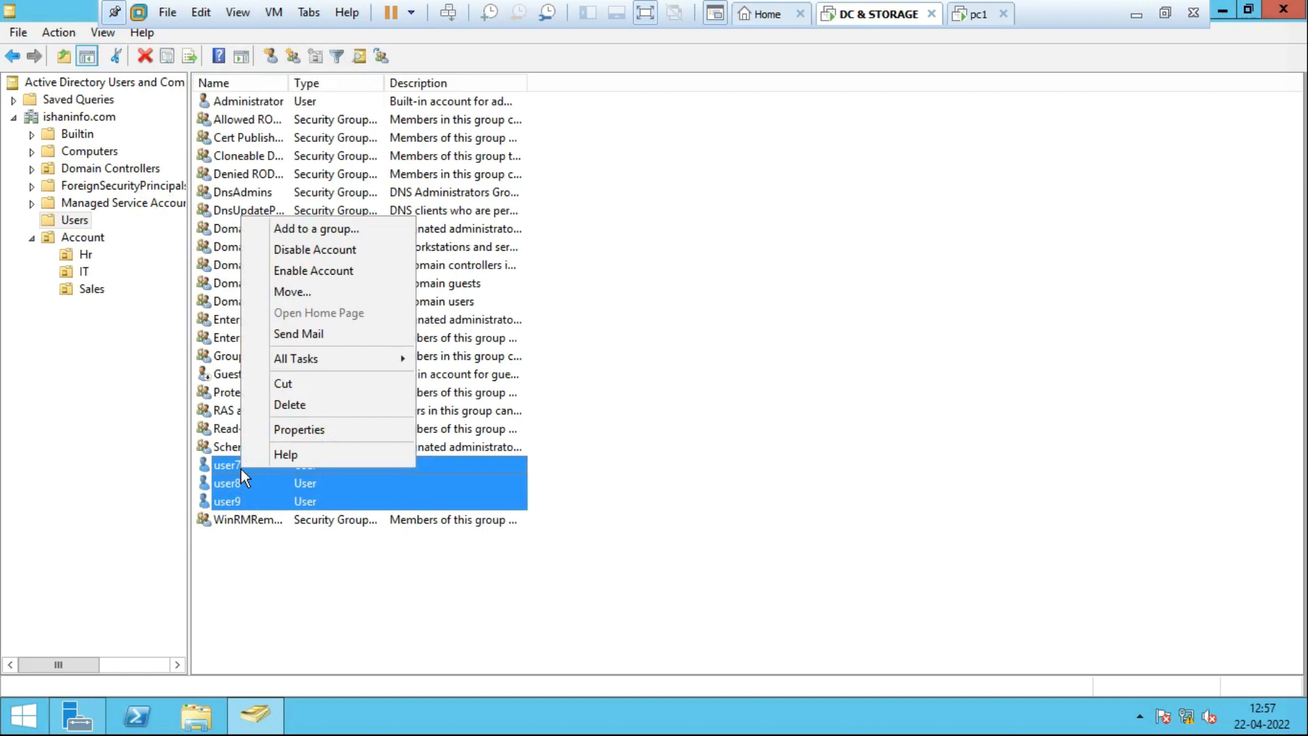
click(340, 293)
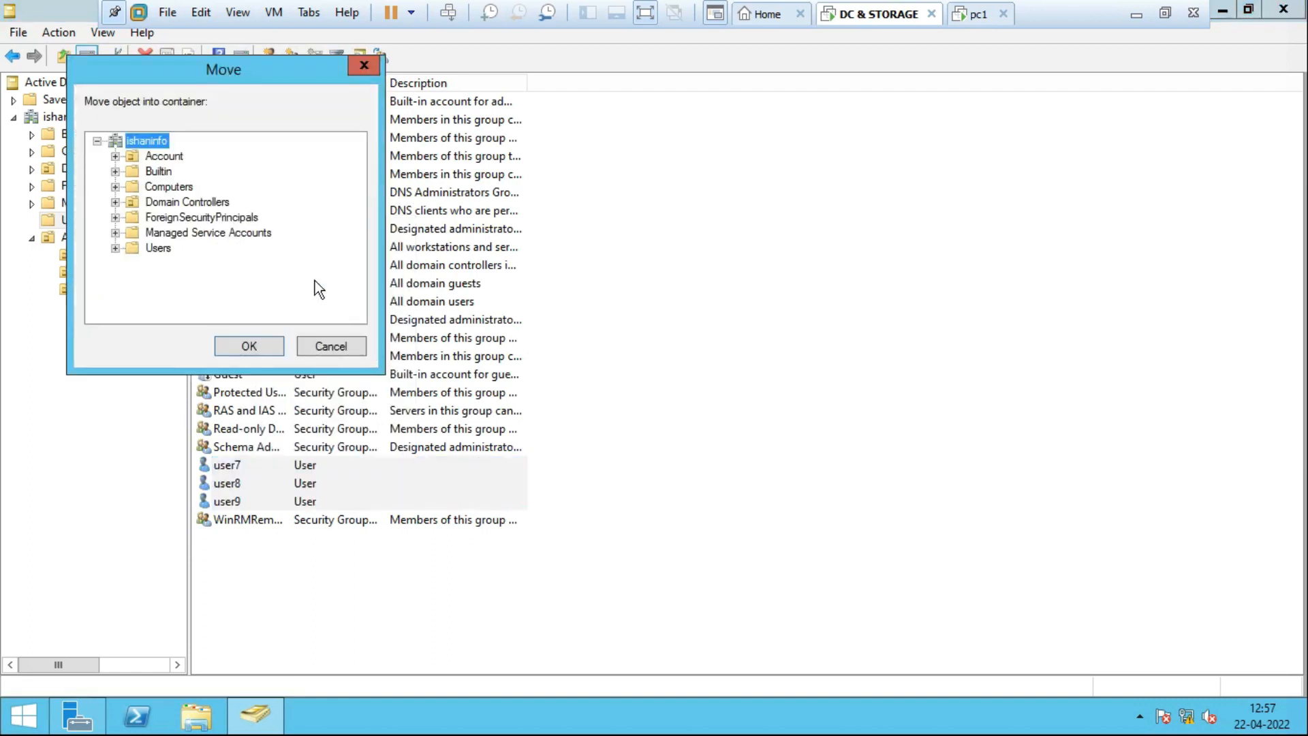
click(117, 156)
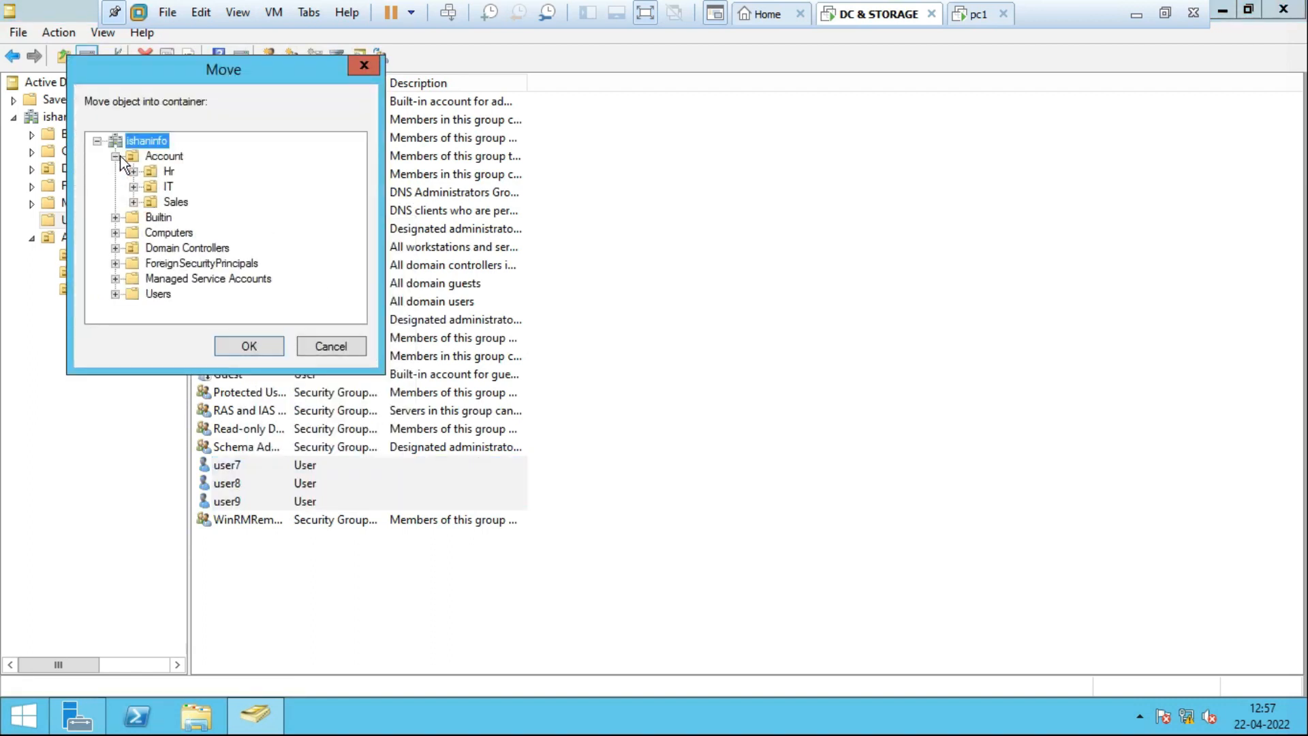
click(174, 202)
click(250, 349)
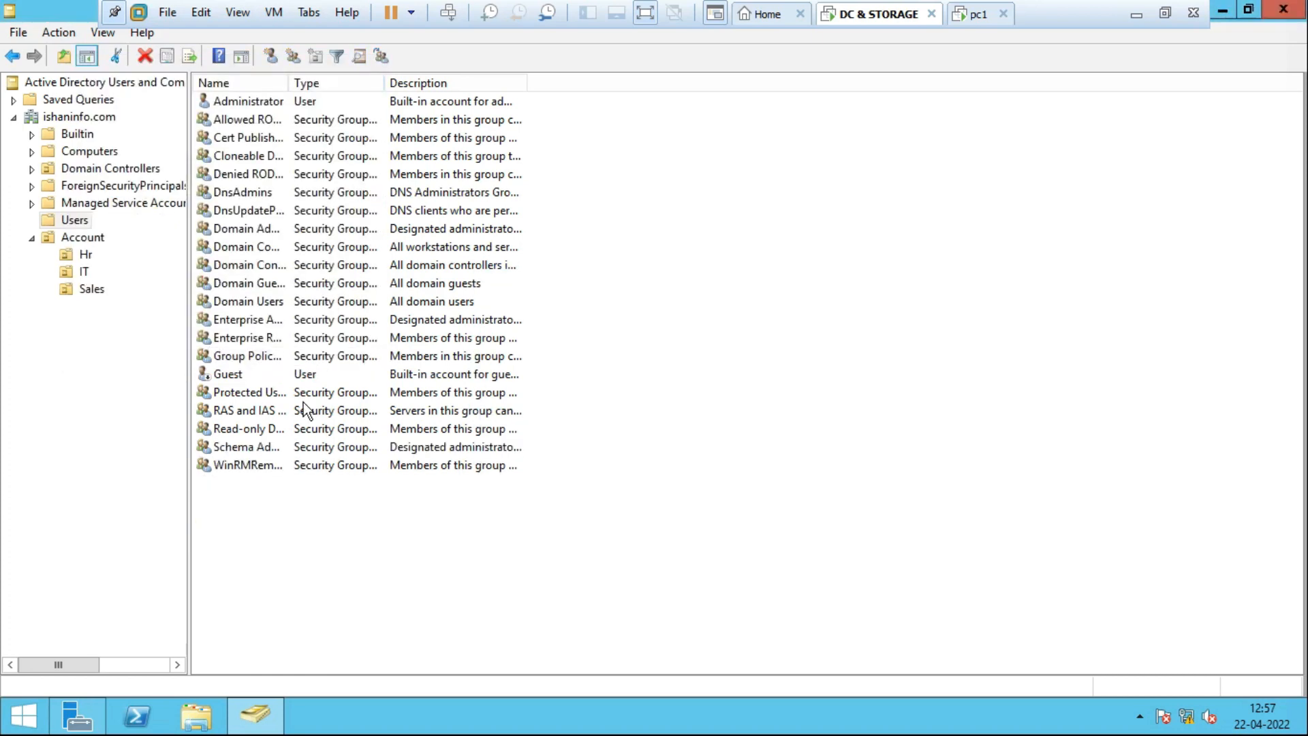
Review the members of the Account, Hr, IT and Sales OUs, ending on Account.
click(93, 239)
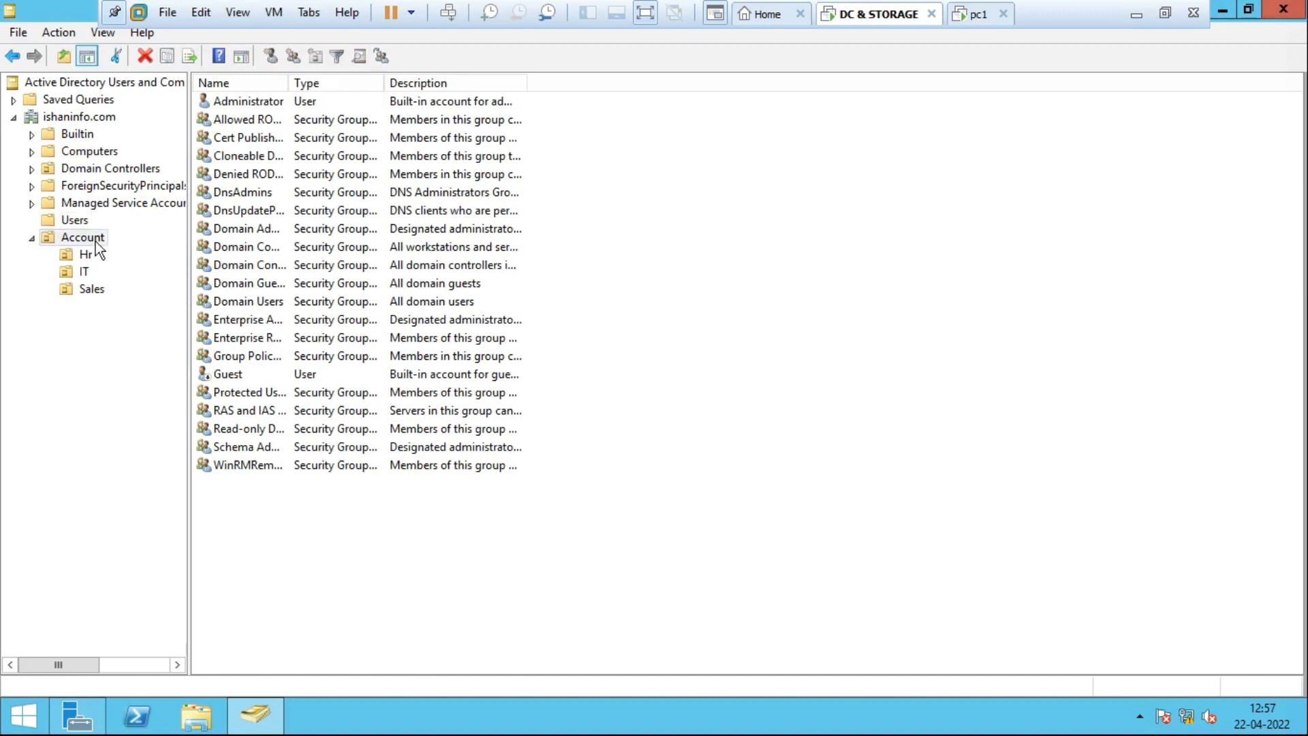
click(88, 257)
click(84, 272)
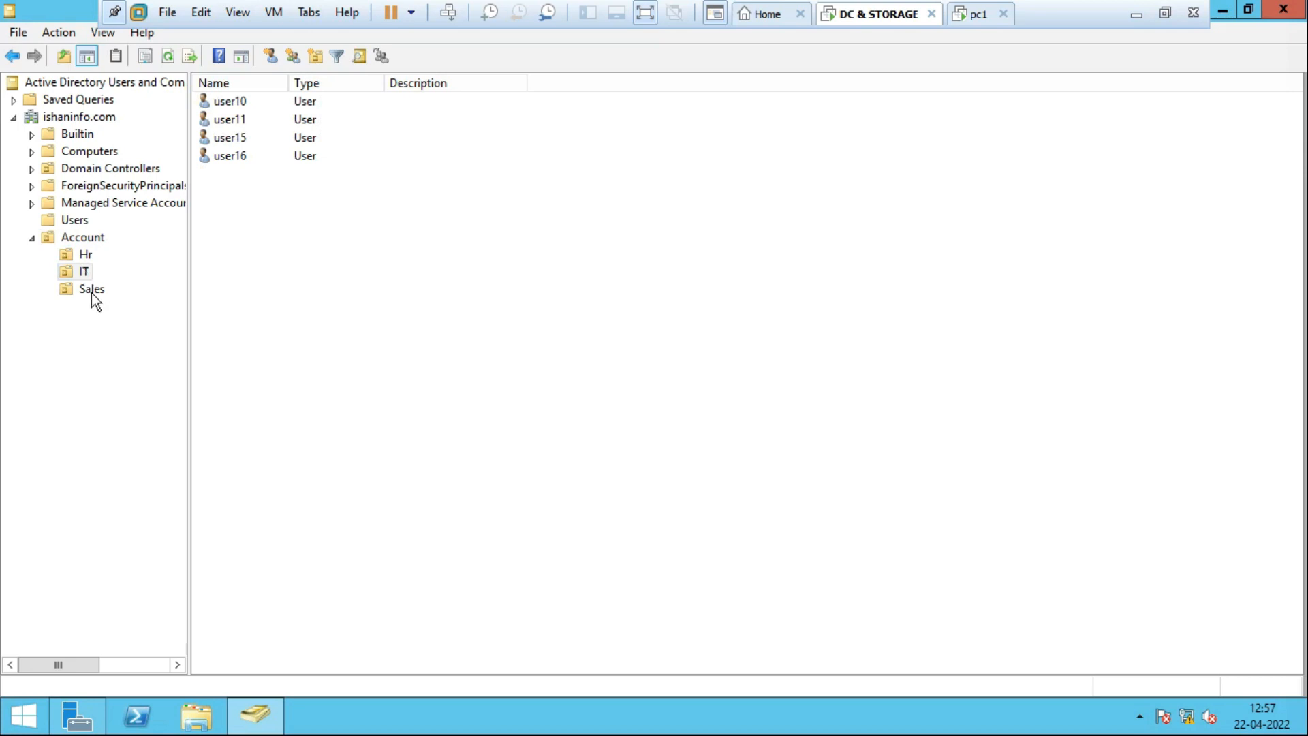
click(93, 290)
click(84, 239)
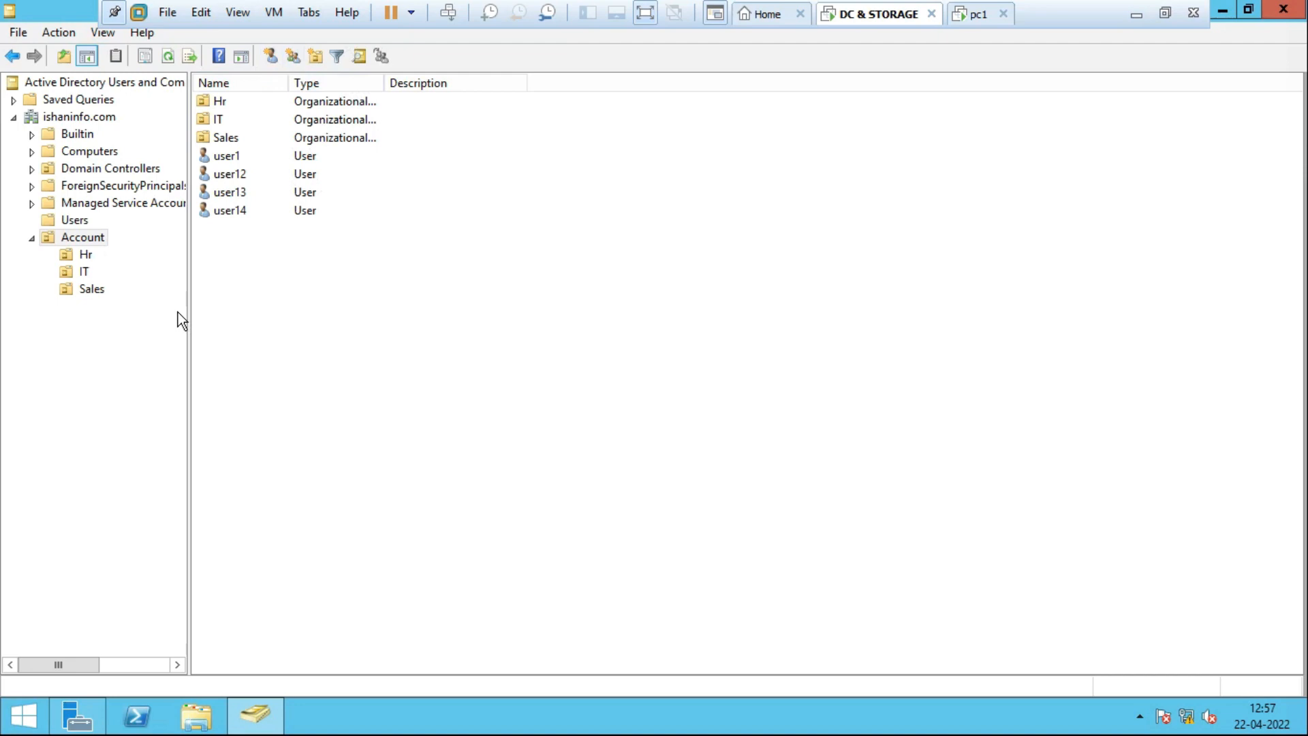
click(68, 274)
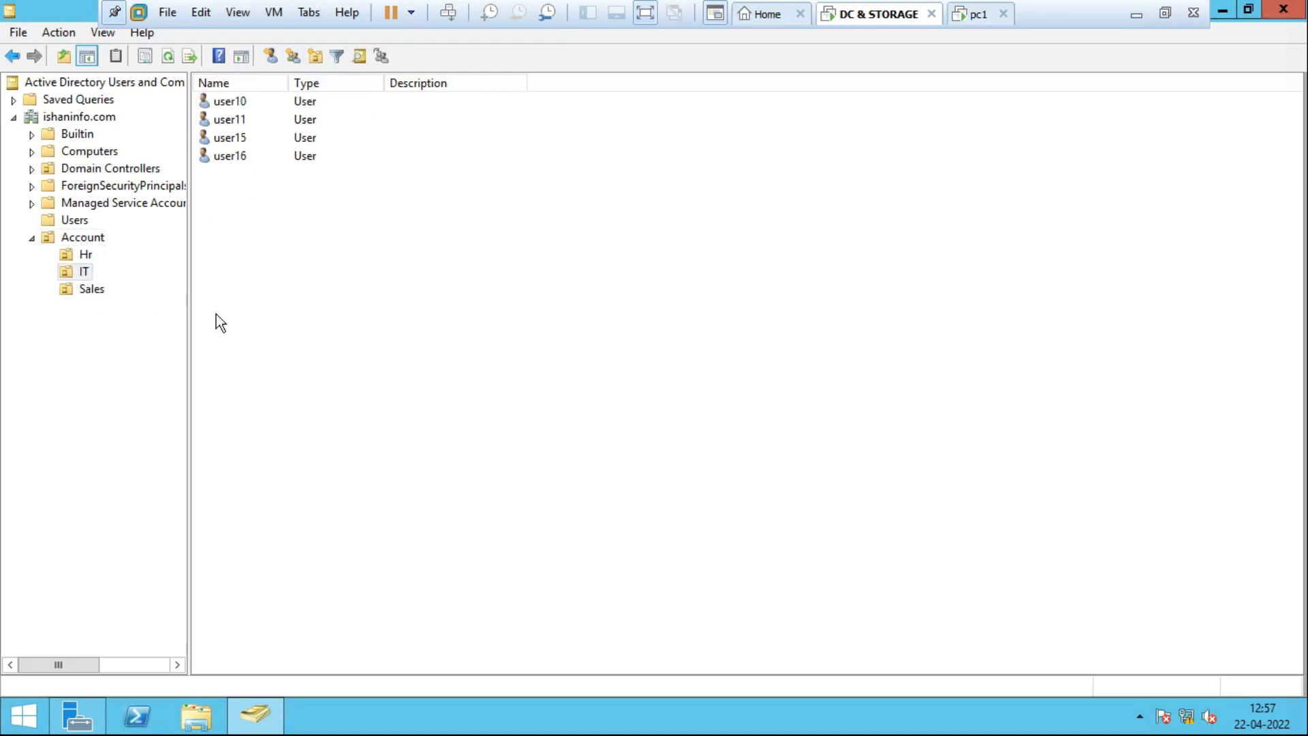
click(89, 242)
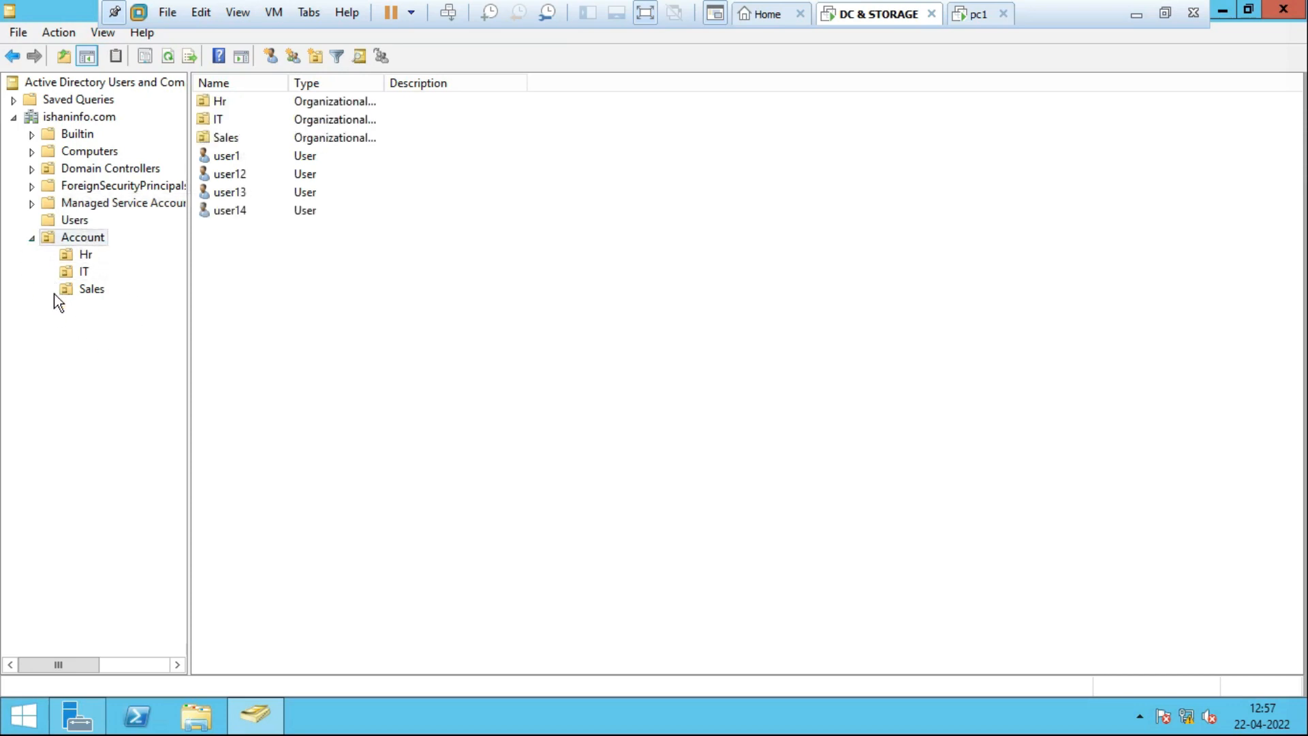
click(105, 238)
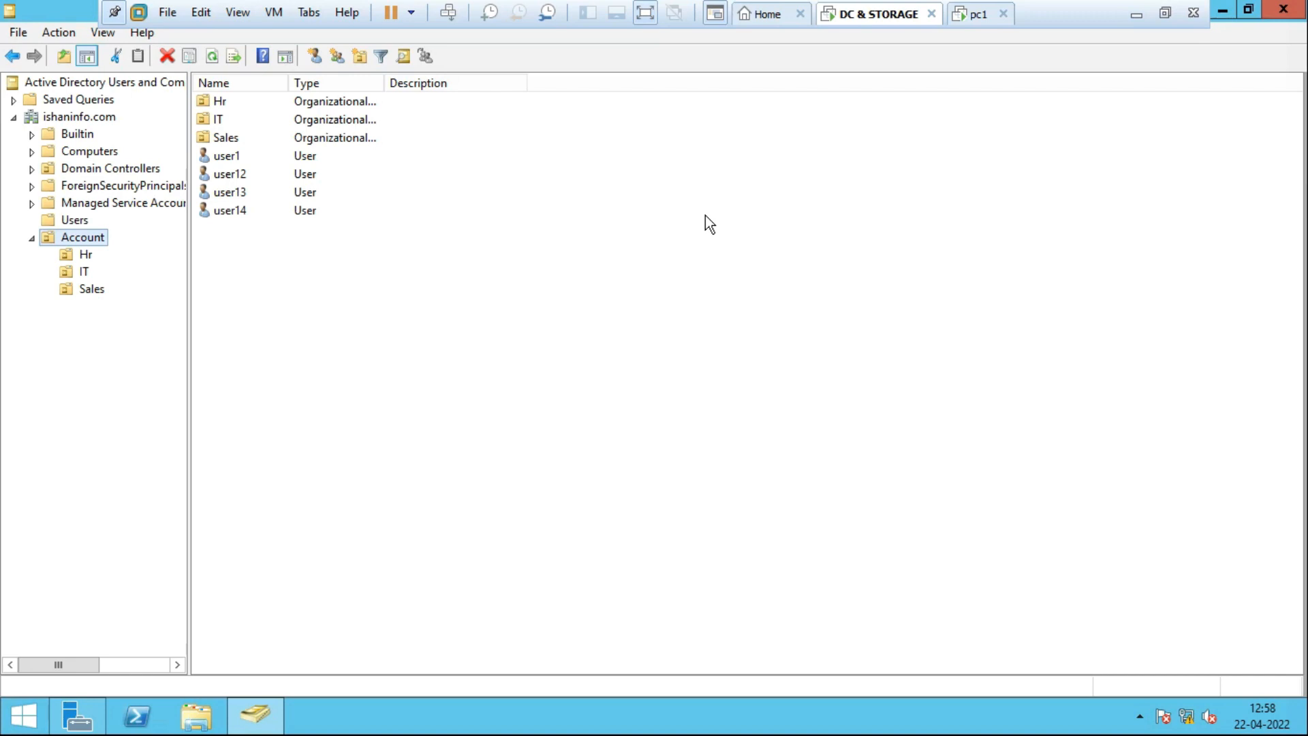
Launch Group Policy Management with gpmc.msc from Run and reposition its window.
key(super+r)
text(g)
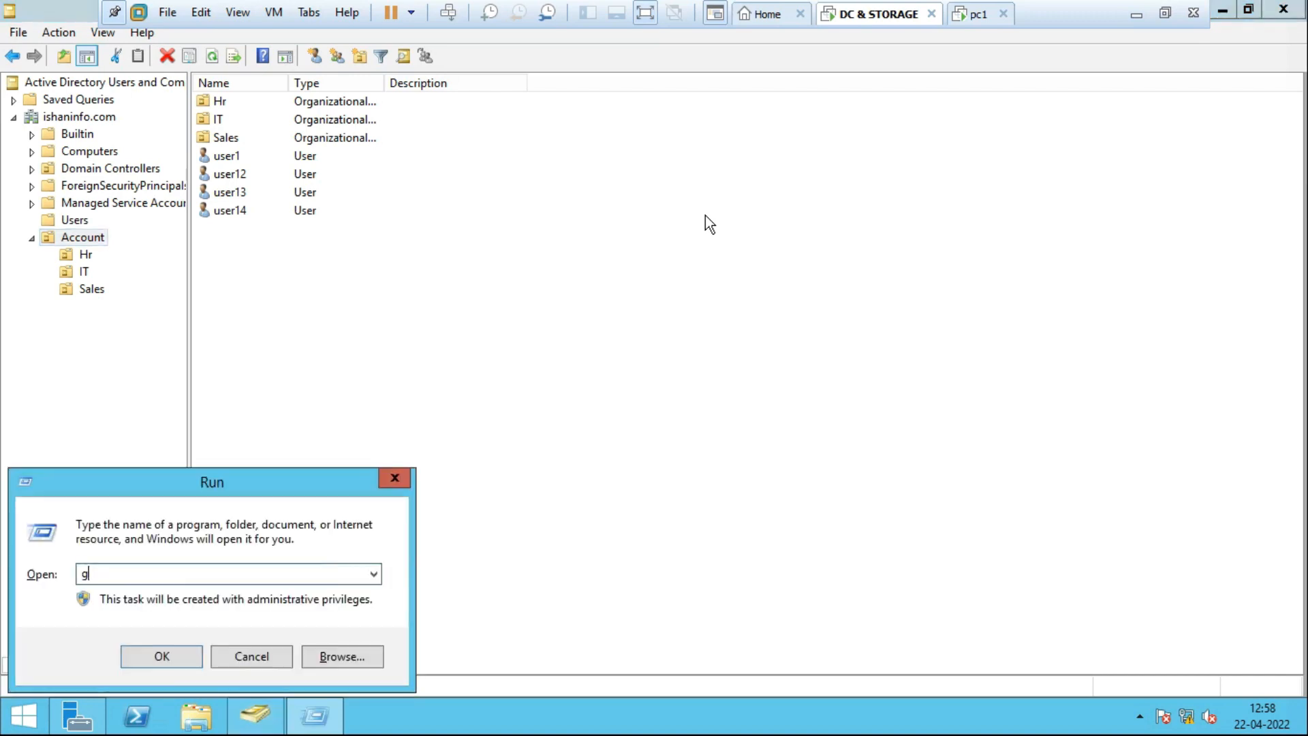
text(pmc)
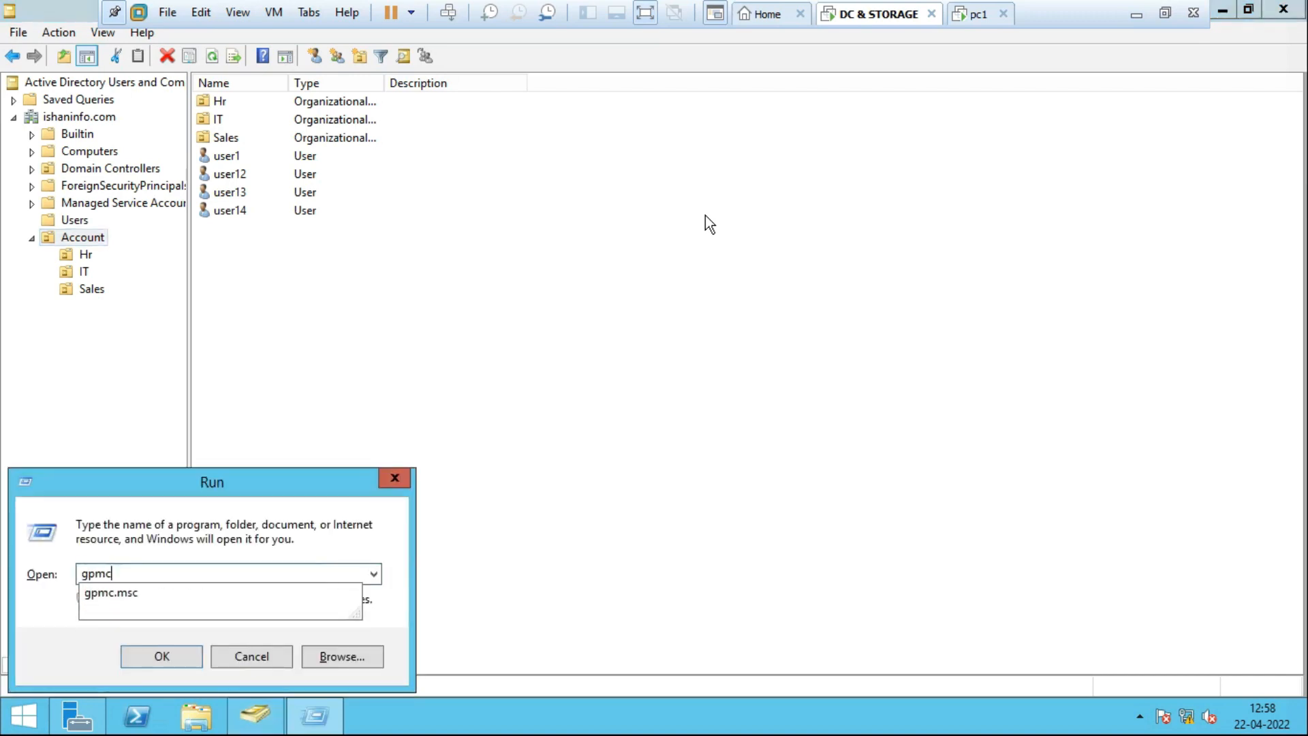
text(.msc)
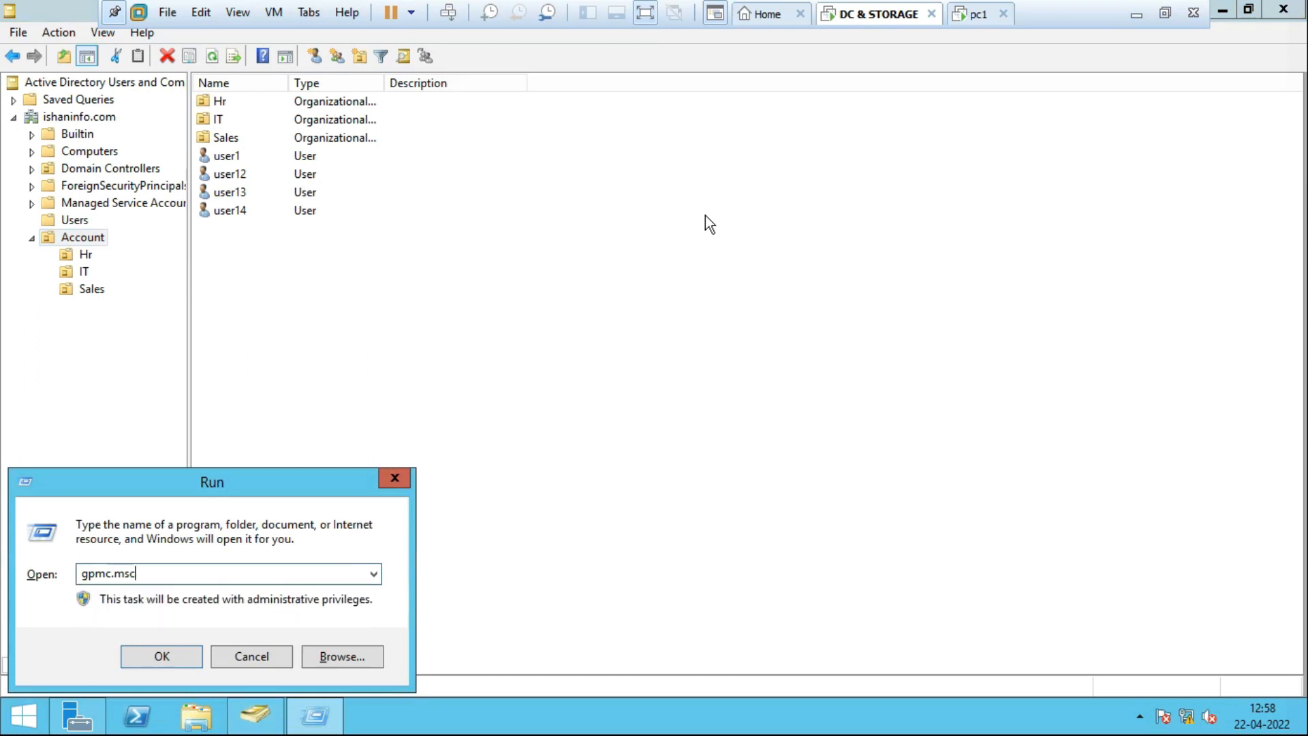
key(Return)
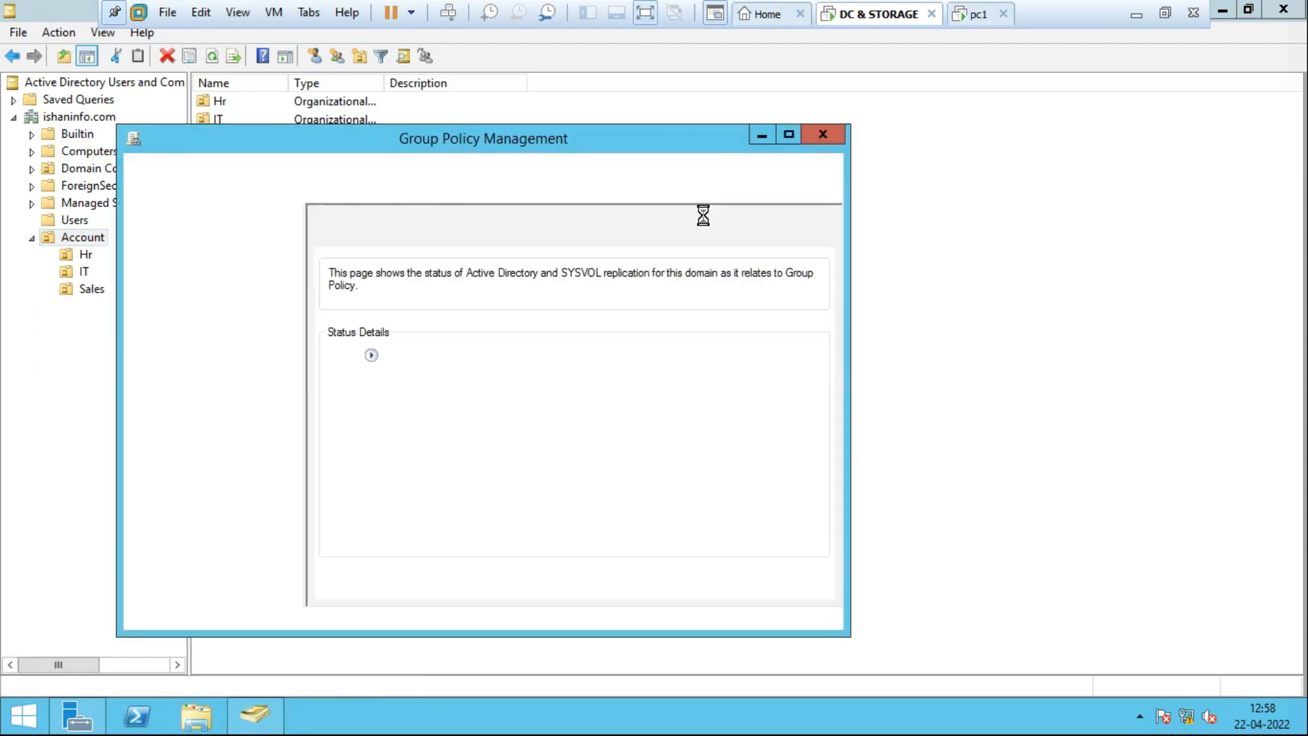
drag(591, 145, 762, 109)
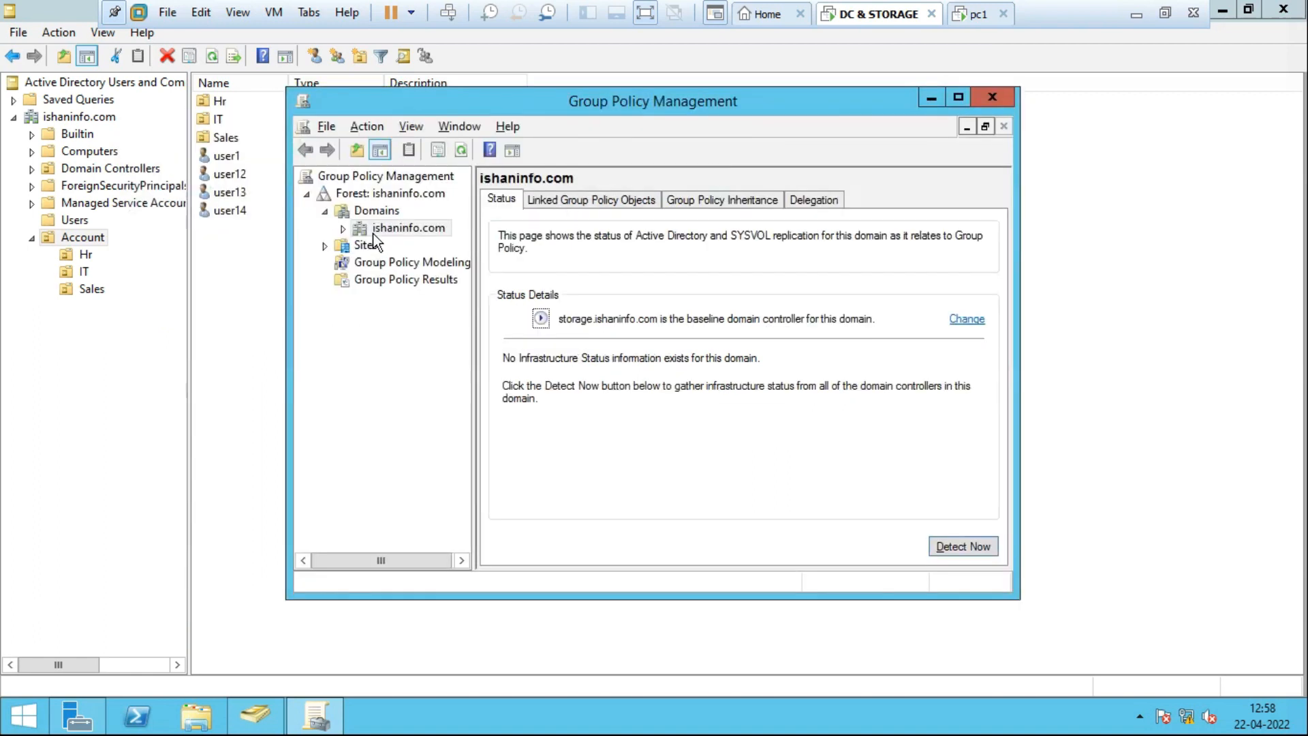
Expand Domains and view the ishaninfo.com domain's status page.
click(326, 212)
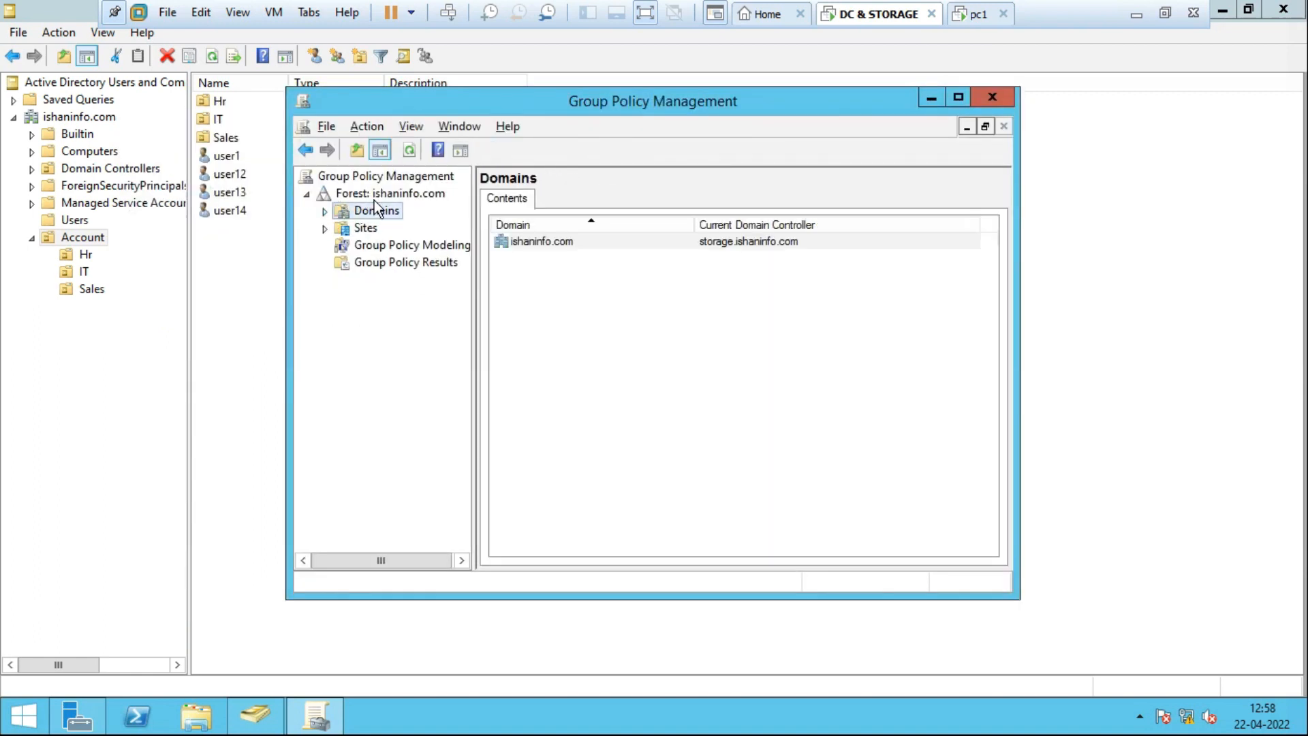
click(326, 212)
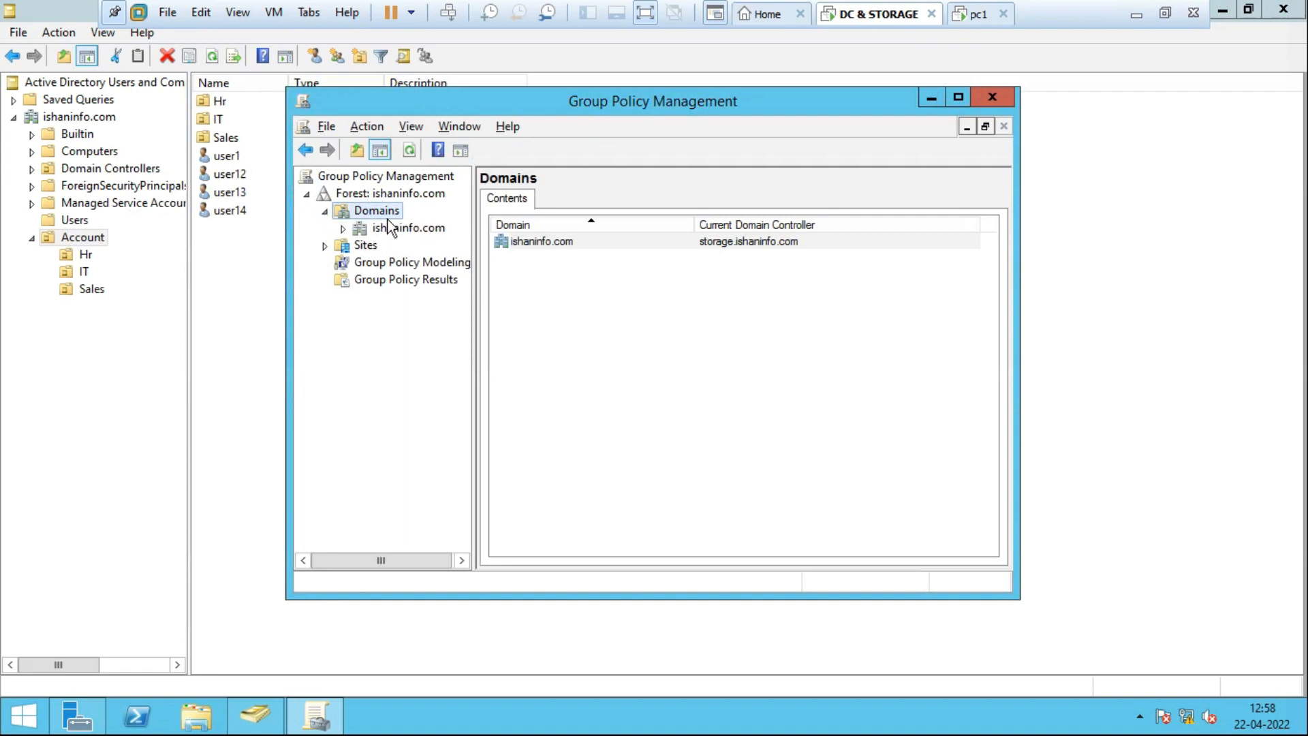
click(409, 229)
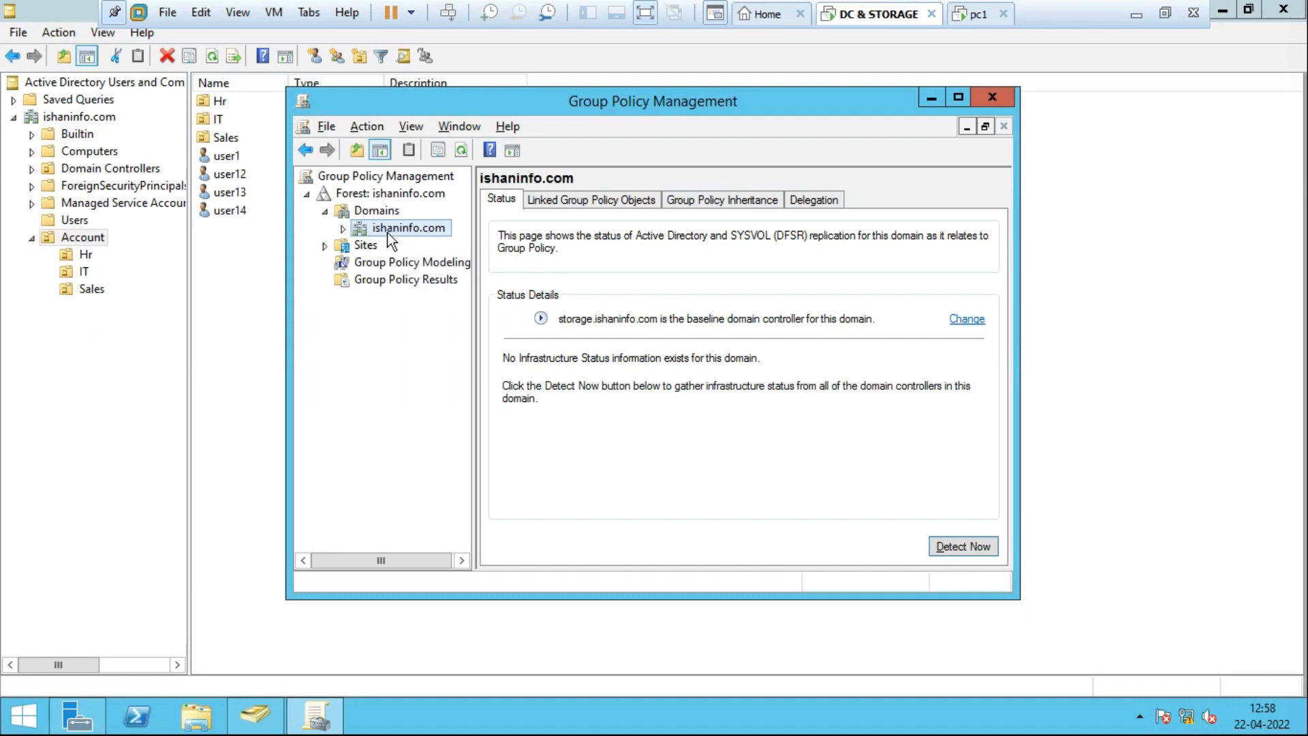
right_click(407, 227)
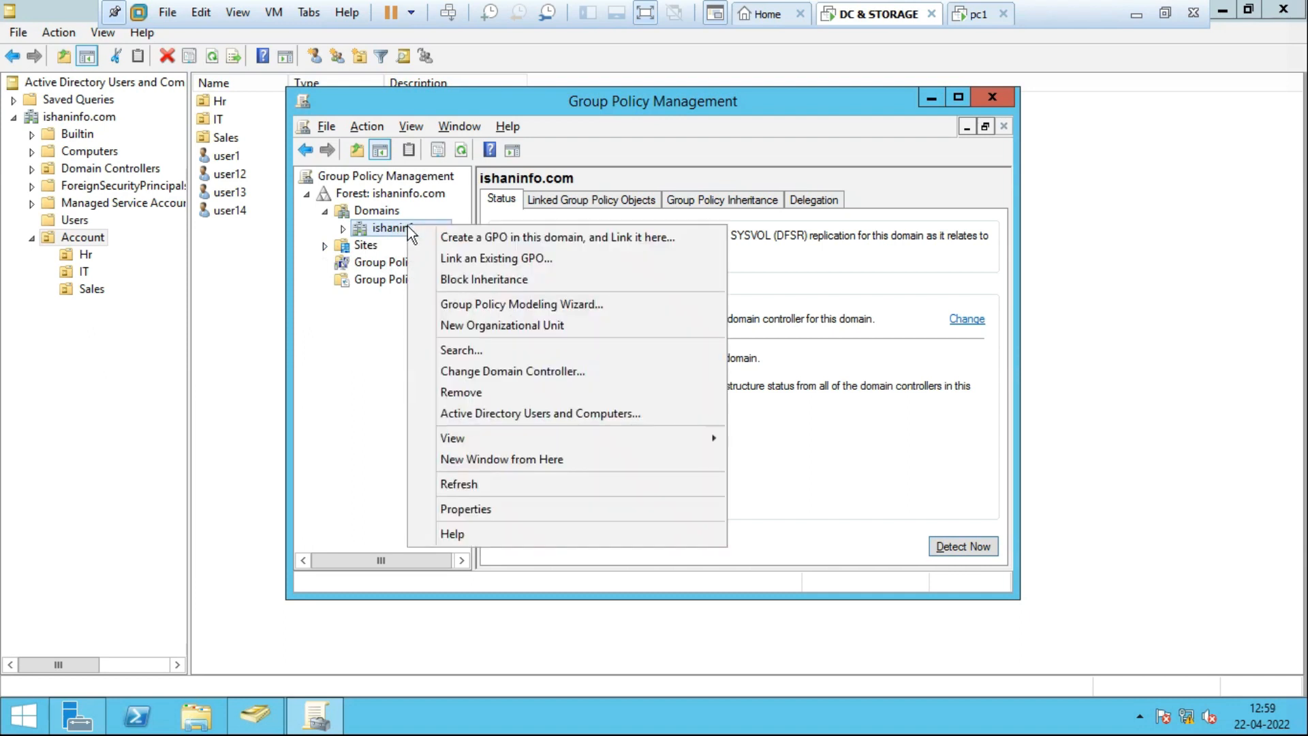
click(374, 232)
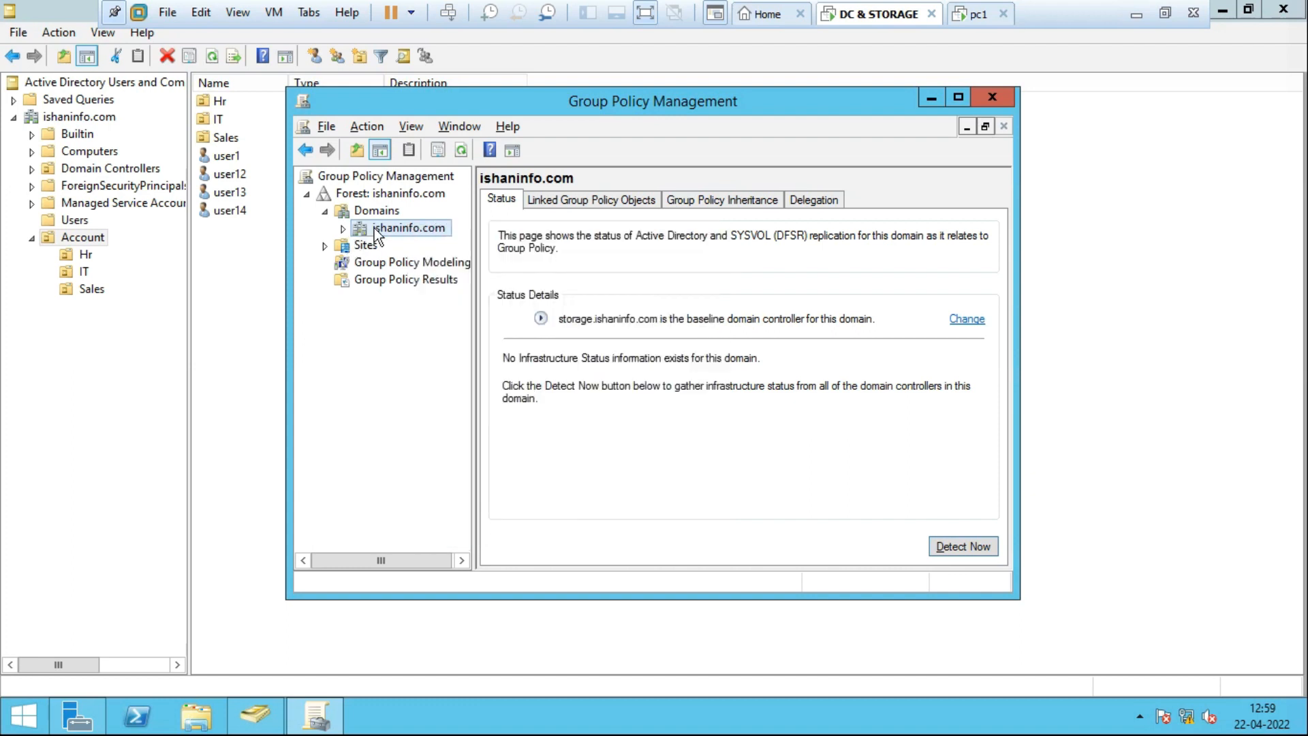
Expand the ishaninfo.com domain in the tree to list its OUs and policies.
click(328, 211)
click(325, 213)
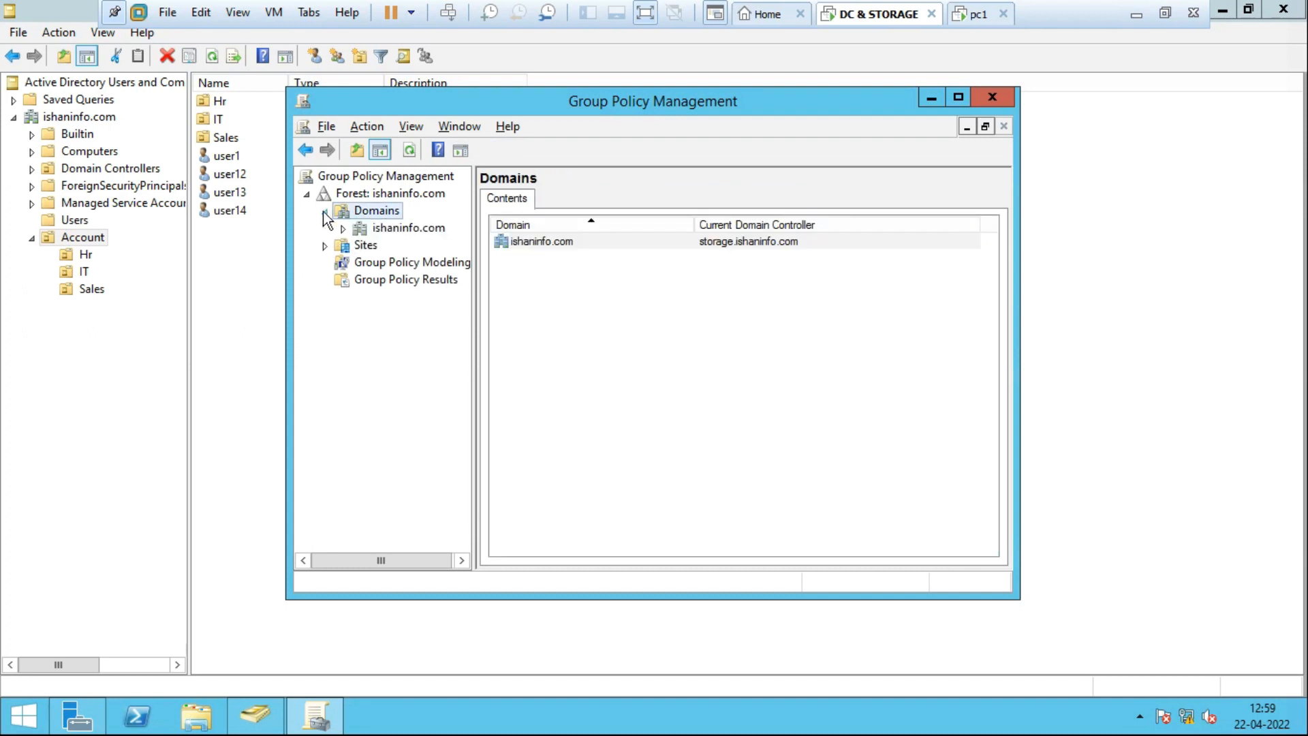
click(415, 229)
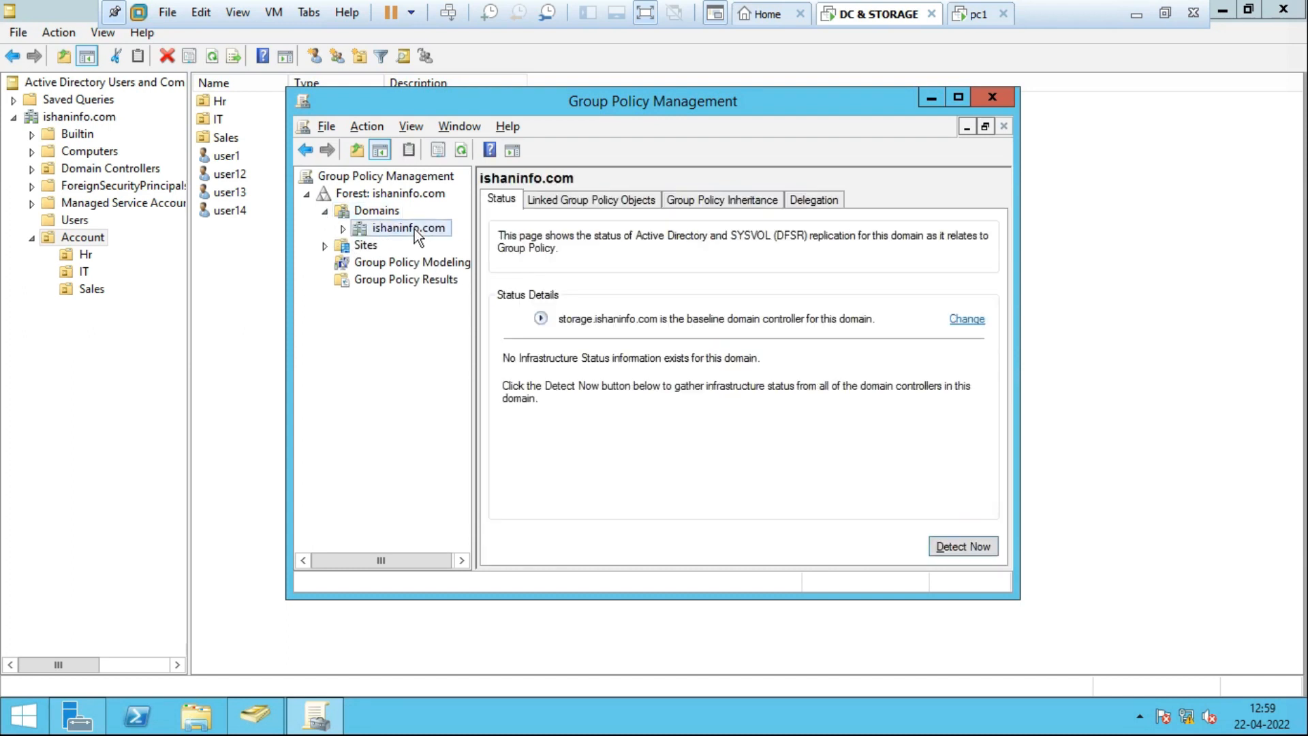
double_click(414, 229)
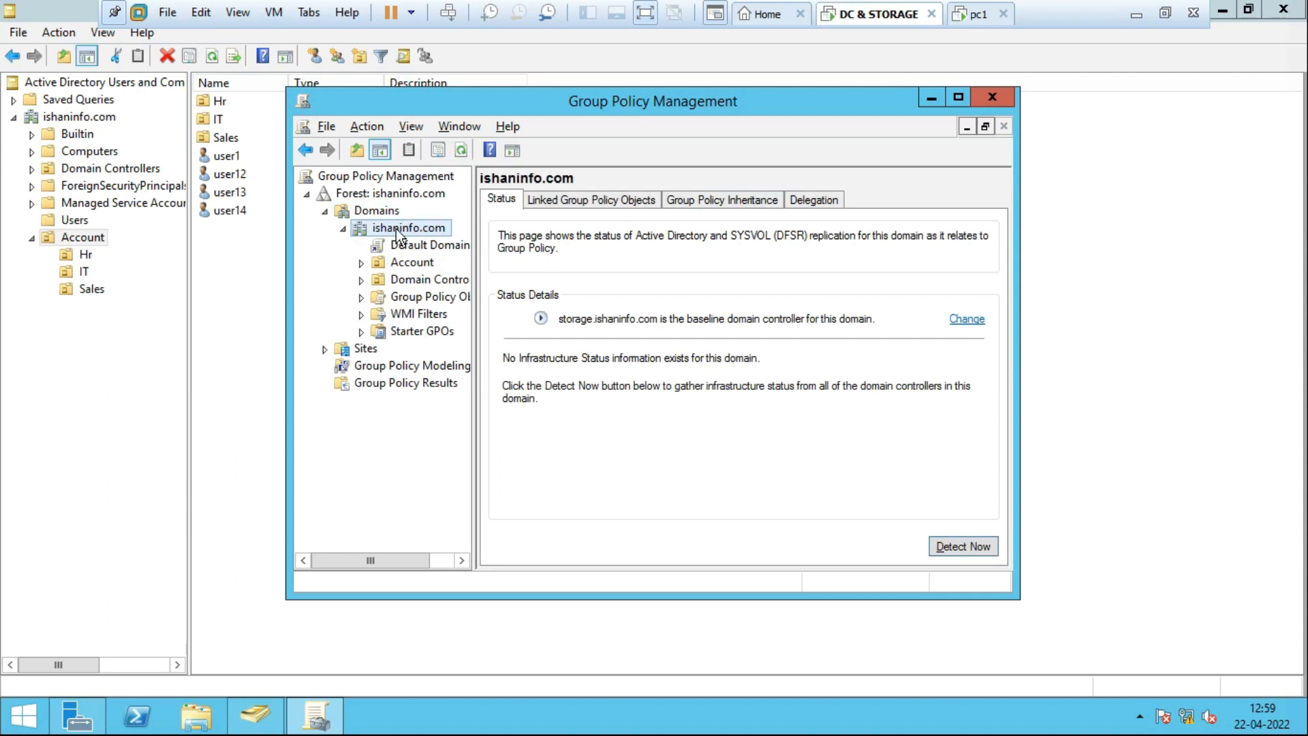
click(359, 216)
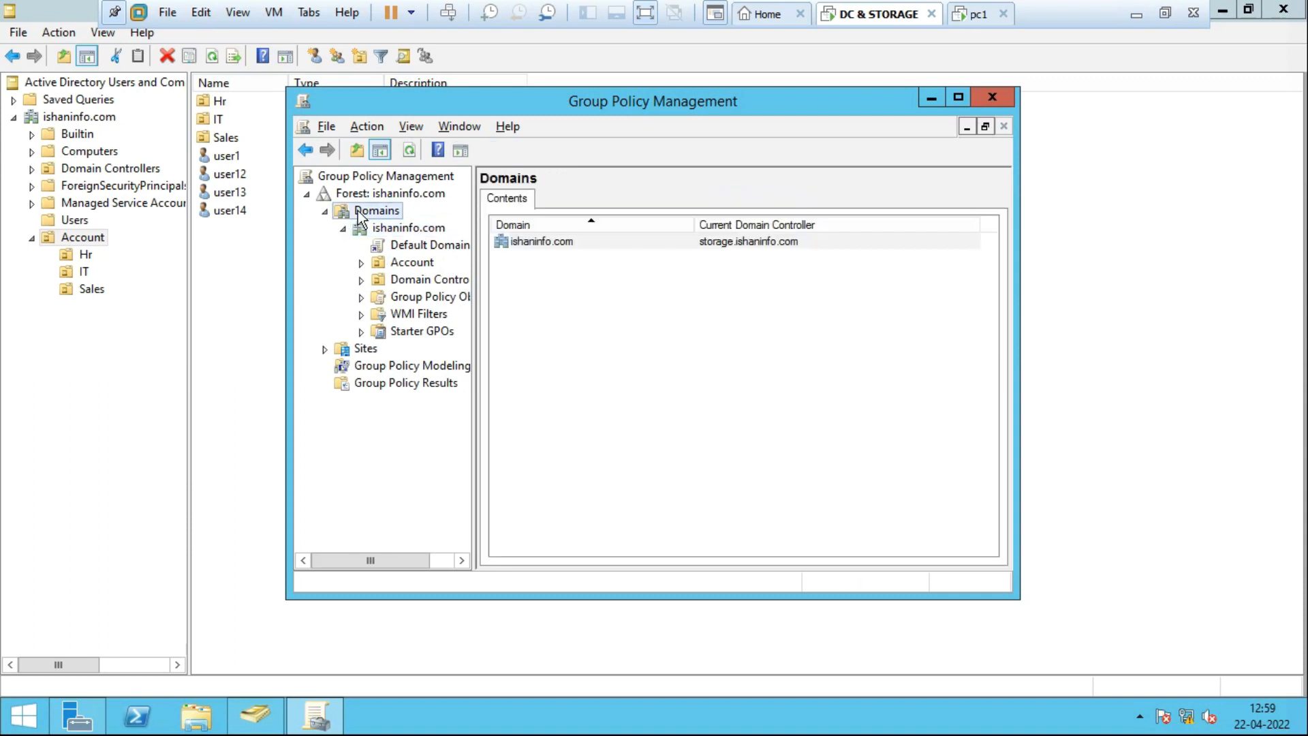
click(343, 228)
click(372, 228)
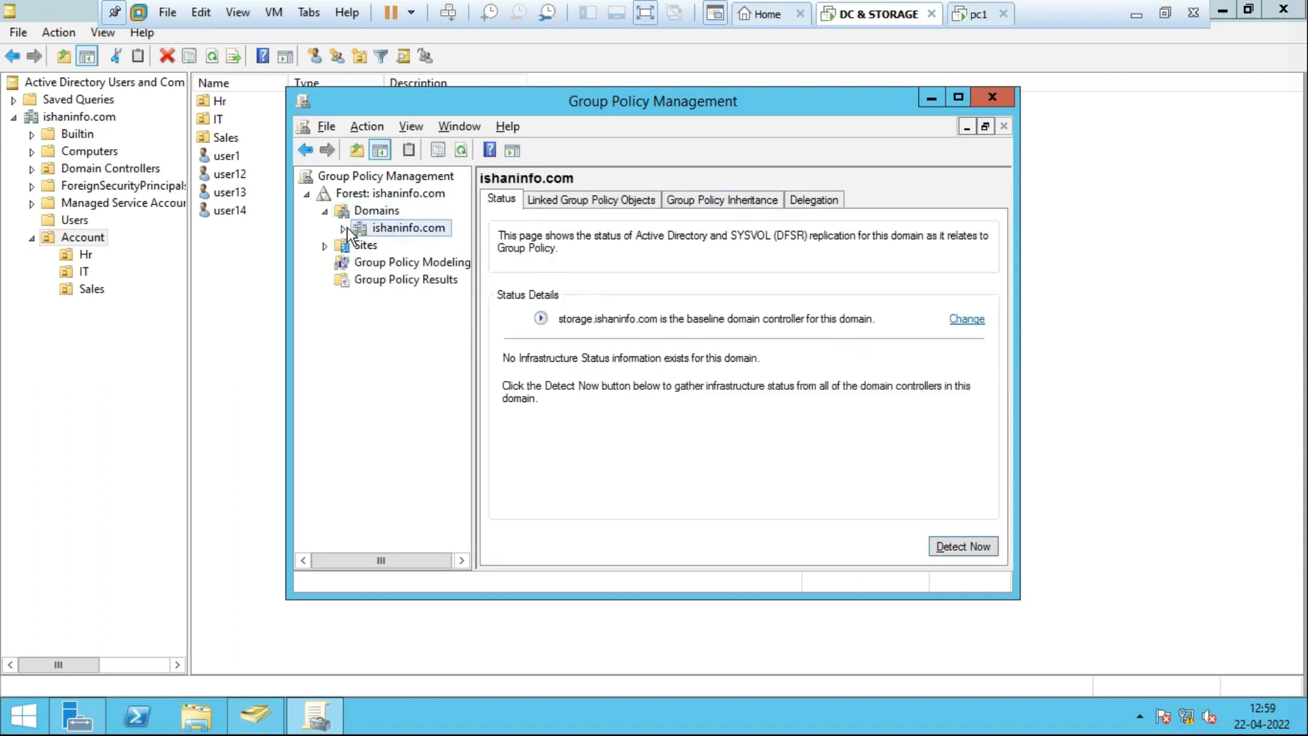
click(343, 229)
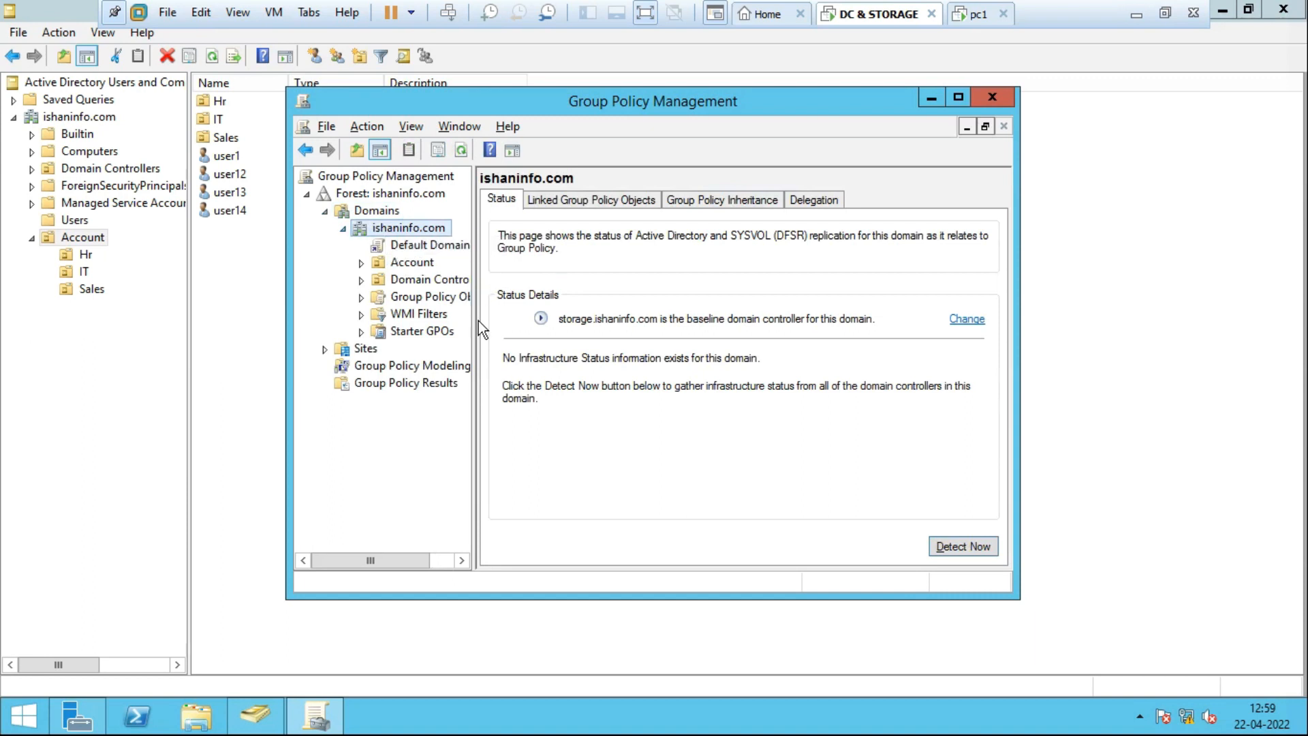
Maximize the console, widen the tree, and expand Account to show Hr, IT and Sales.
double_click(605, 99)
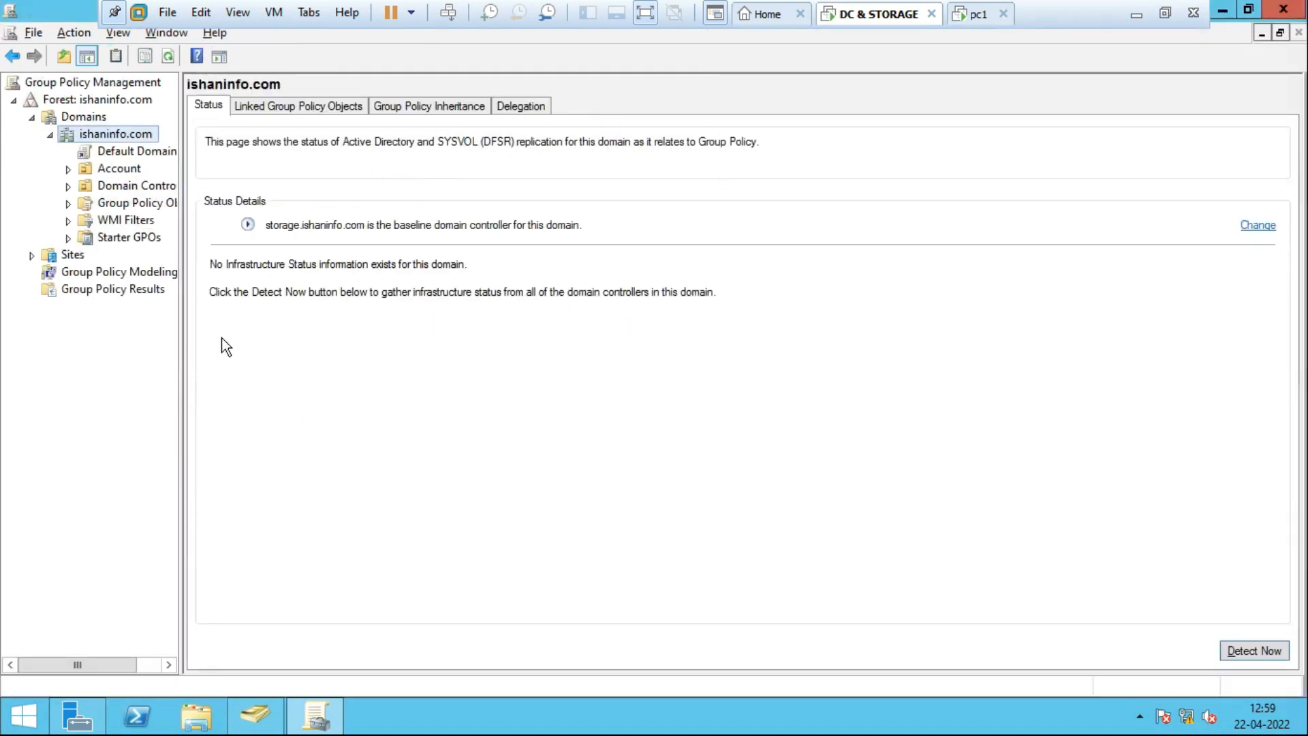
drag(181, 347, 342, 336)
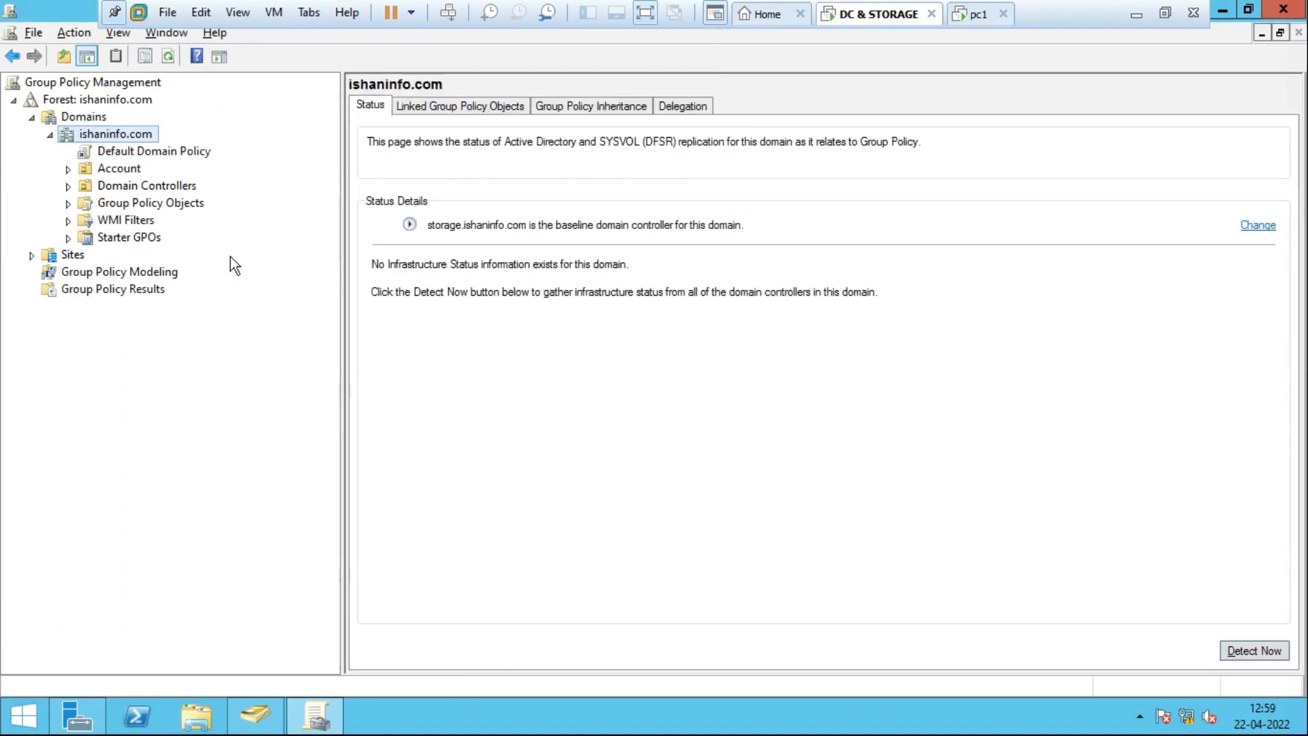
click(136, 153)
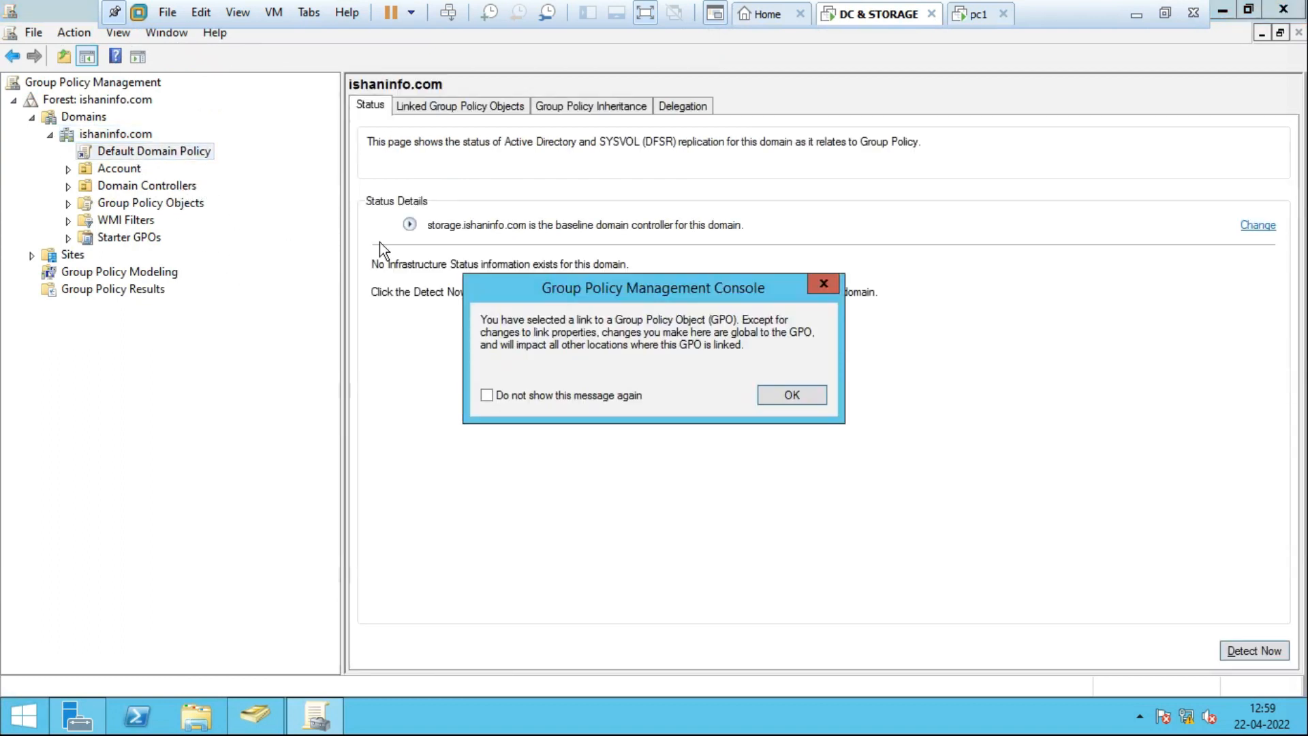
click(823, 284)
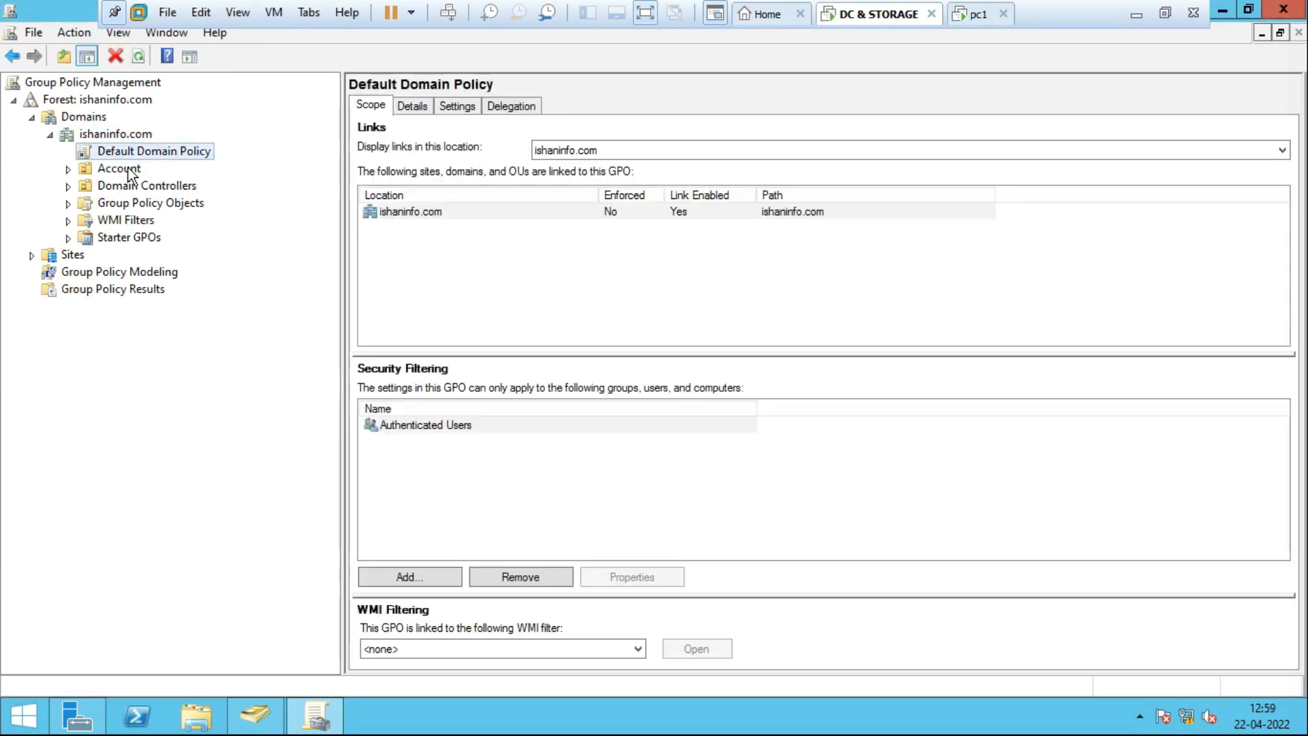
click(128, 172)
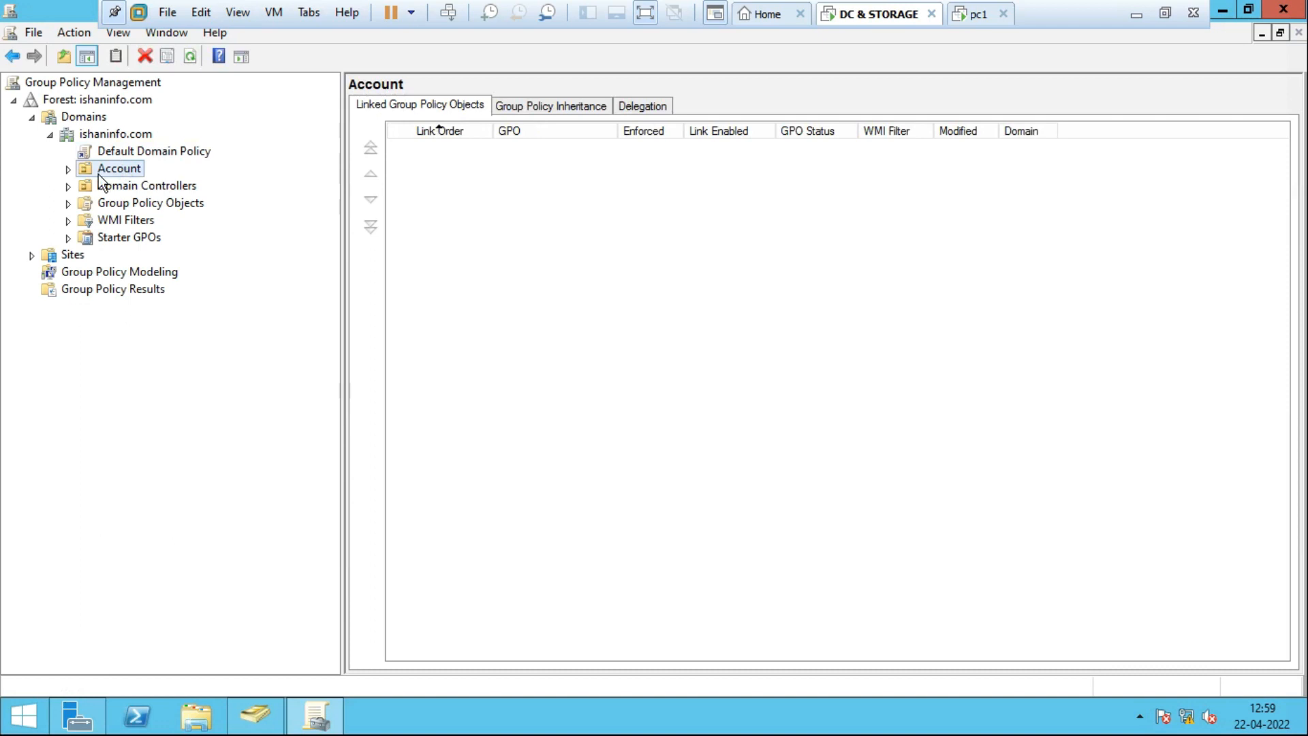
click(71, 170)
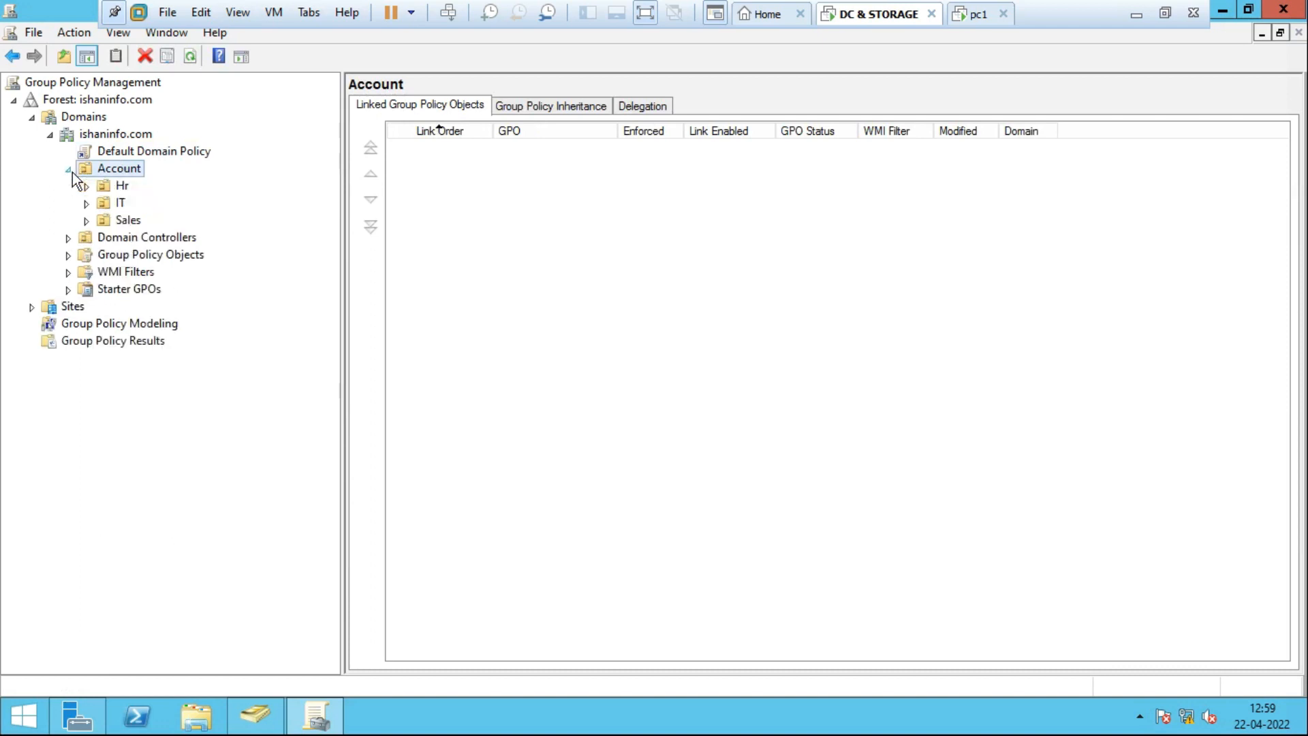
Create a GPO named 'desktop setting' linked to the Account OU.
right_click(131, 170)
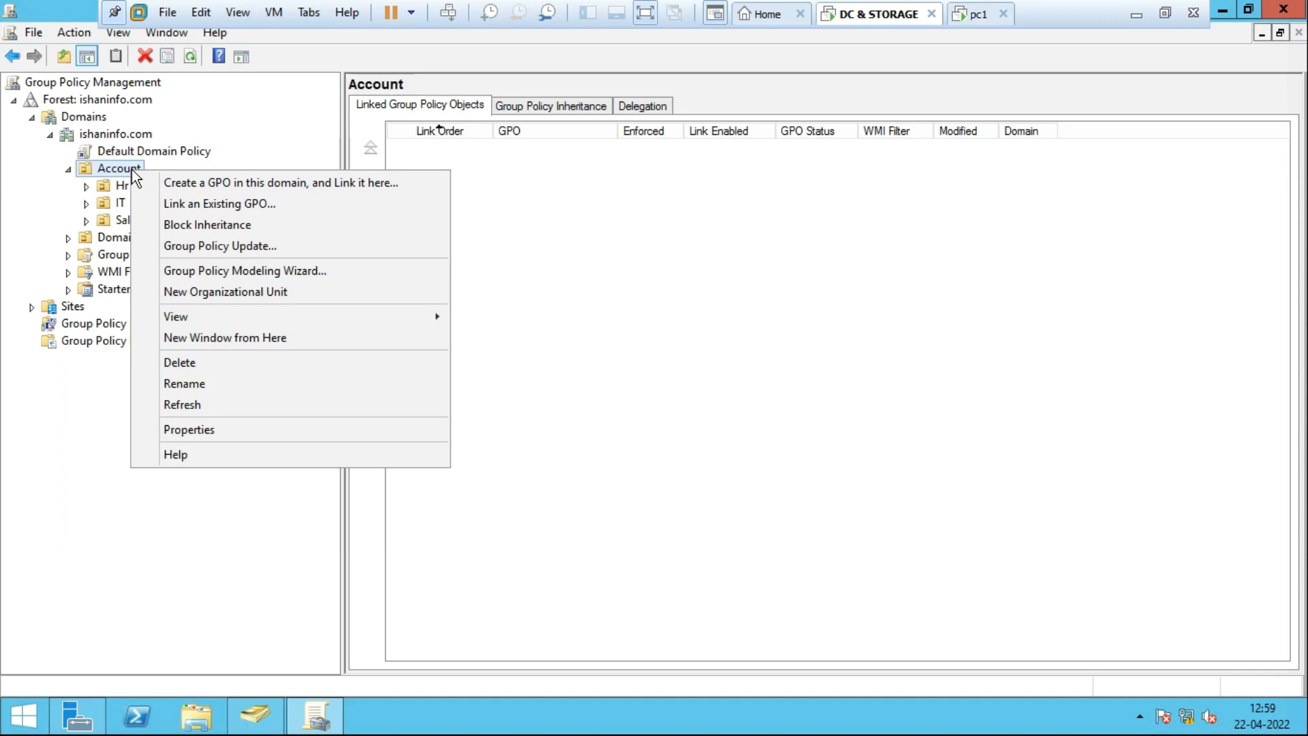
click(289, 183)
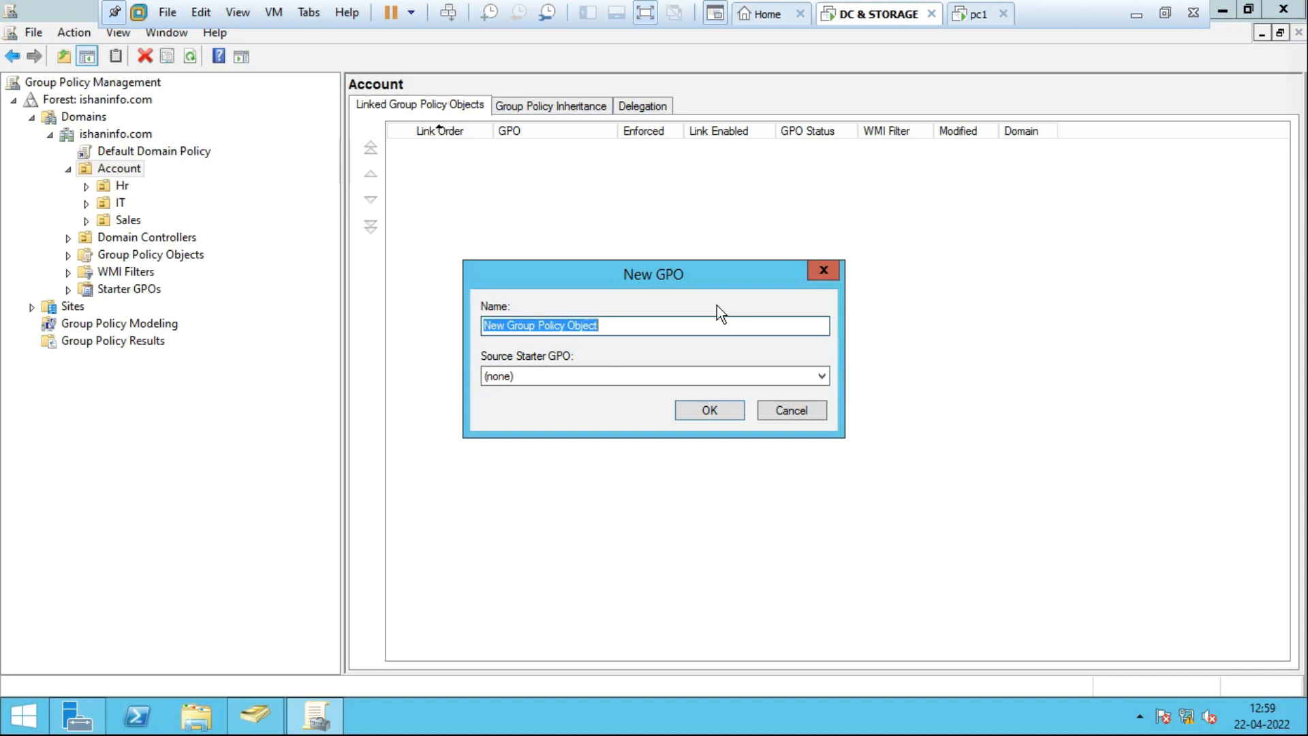
text(desktop setting)
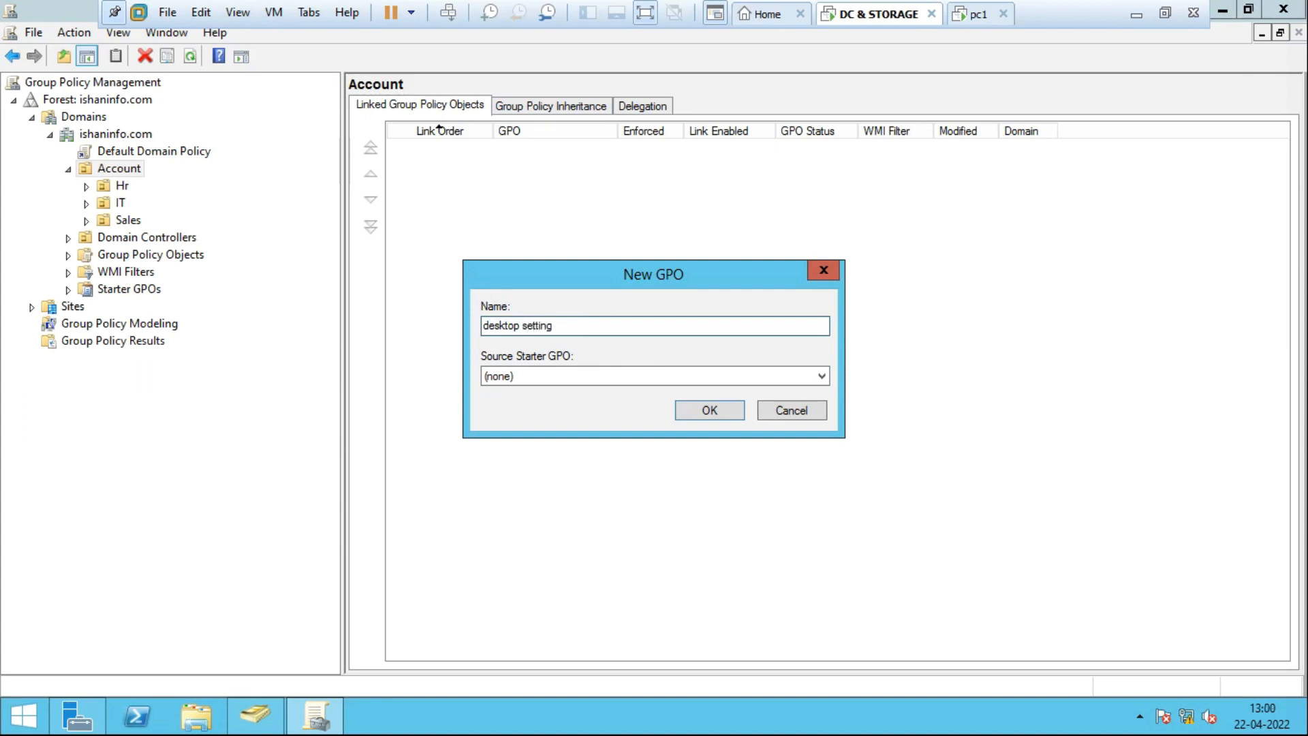
click(702, 412)
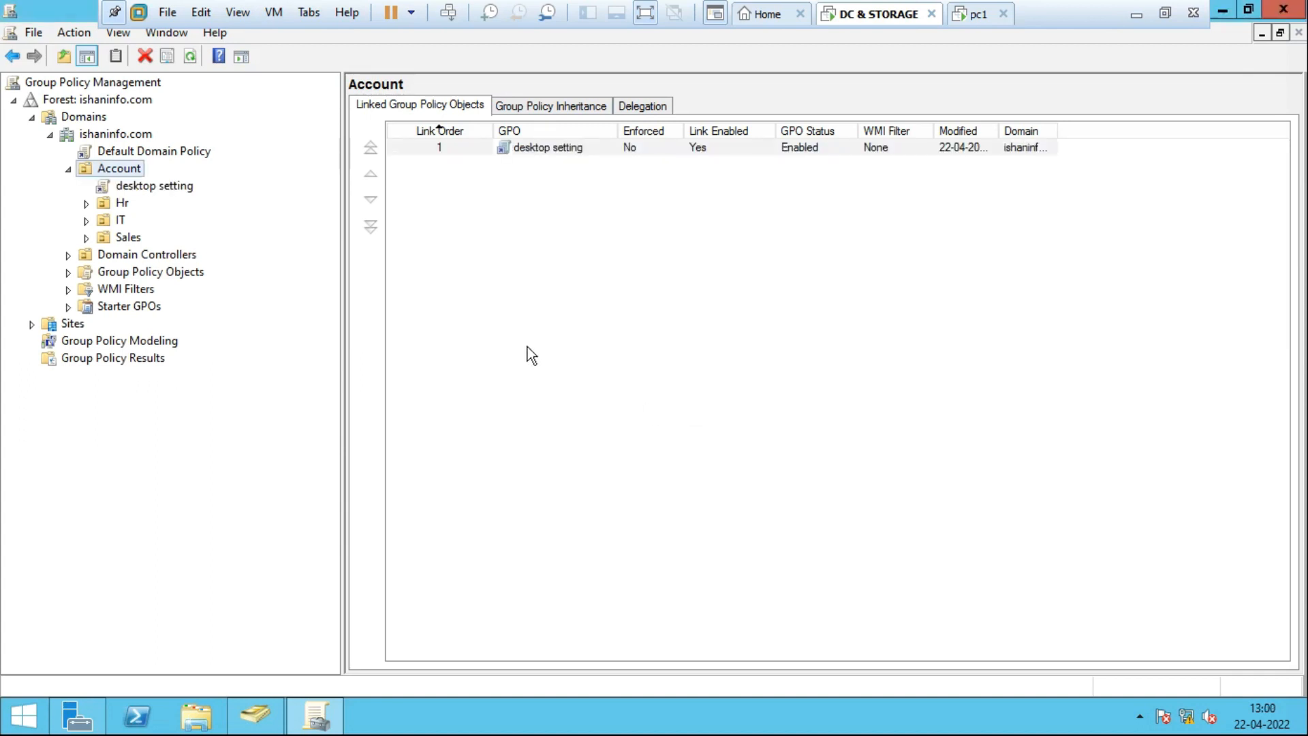
Select the 'desktop setting' link under Account and dismiss the warning to view its scope.
click(176, 191)
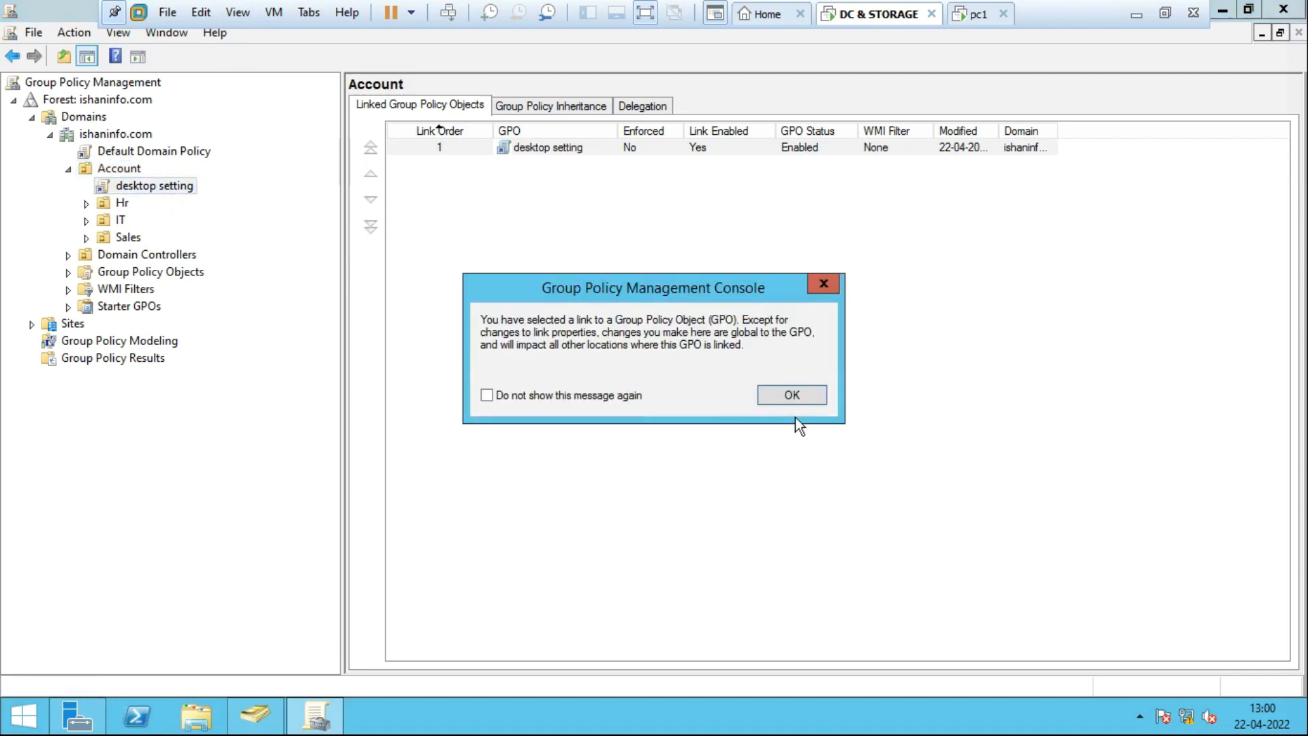
click(766, 397)
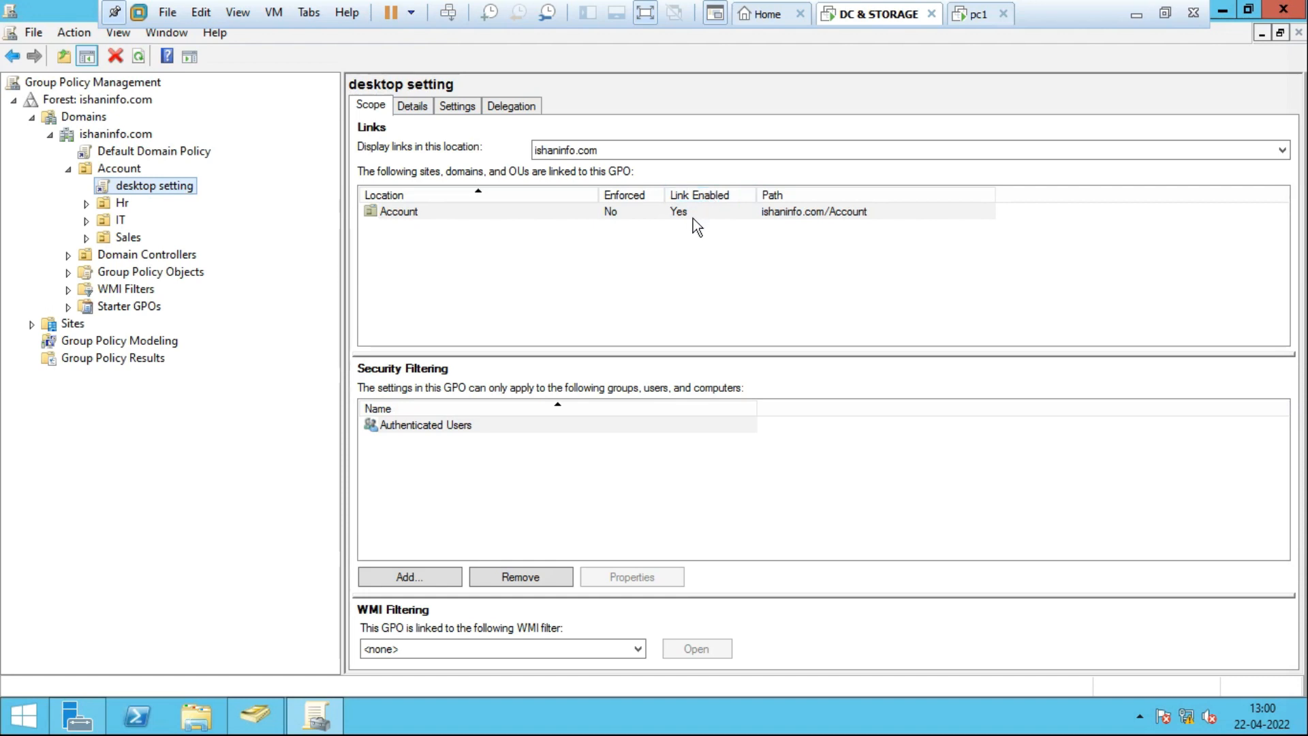
Untick Link Enabled on the 'desktop setting' link to the Account OU.
right_click(154, 188)
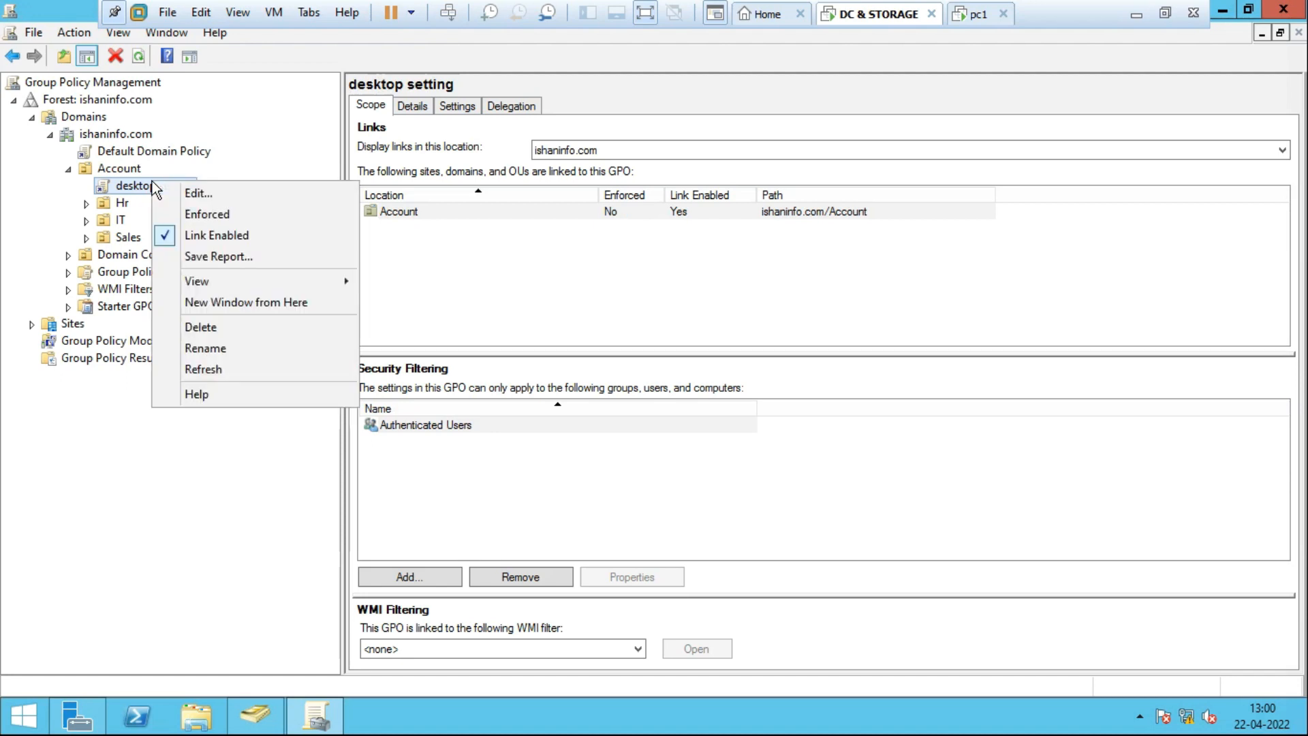
click(197, 237)
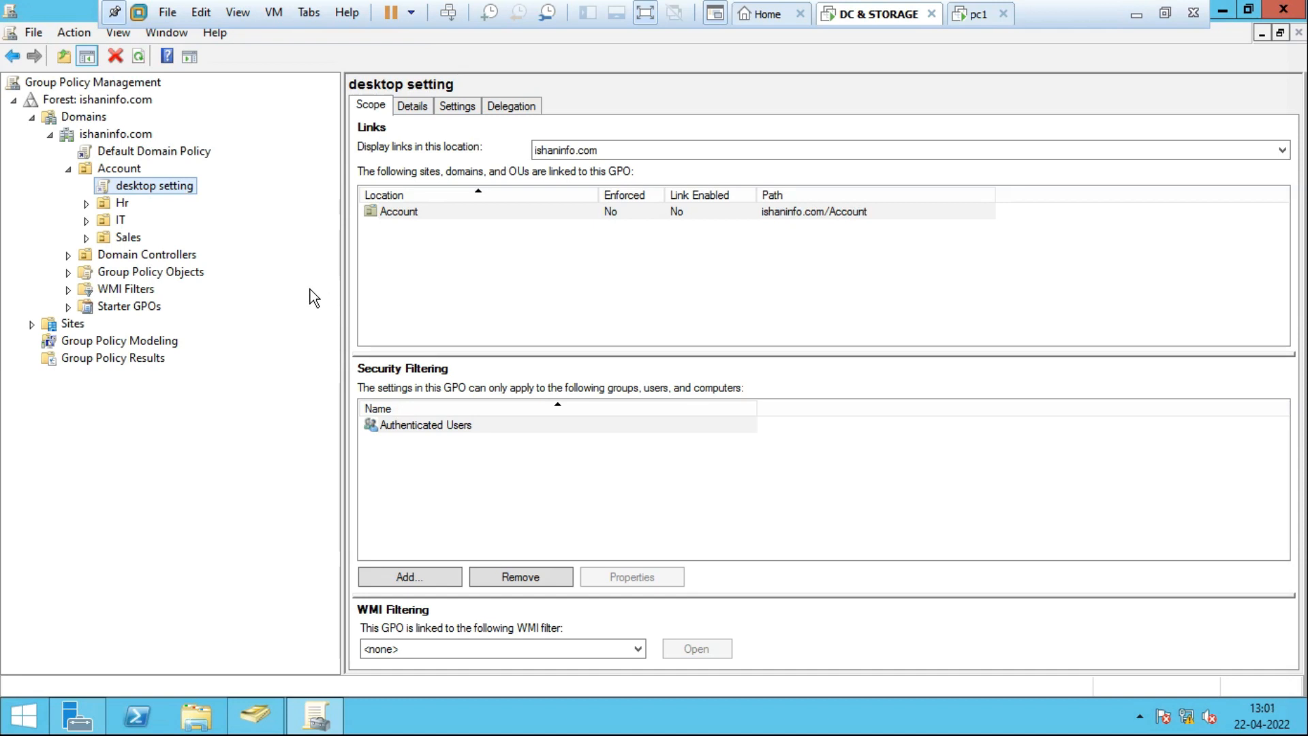
right_click(183, 194)
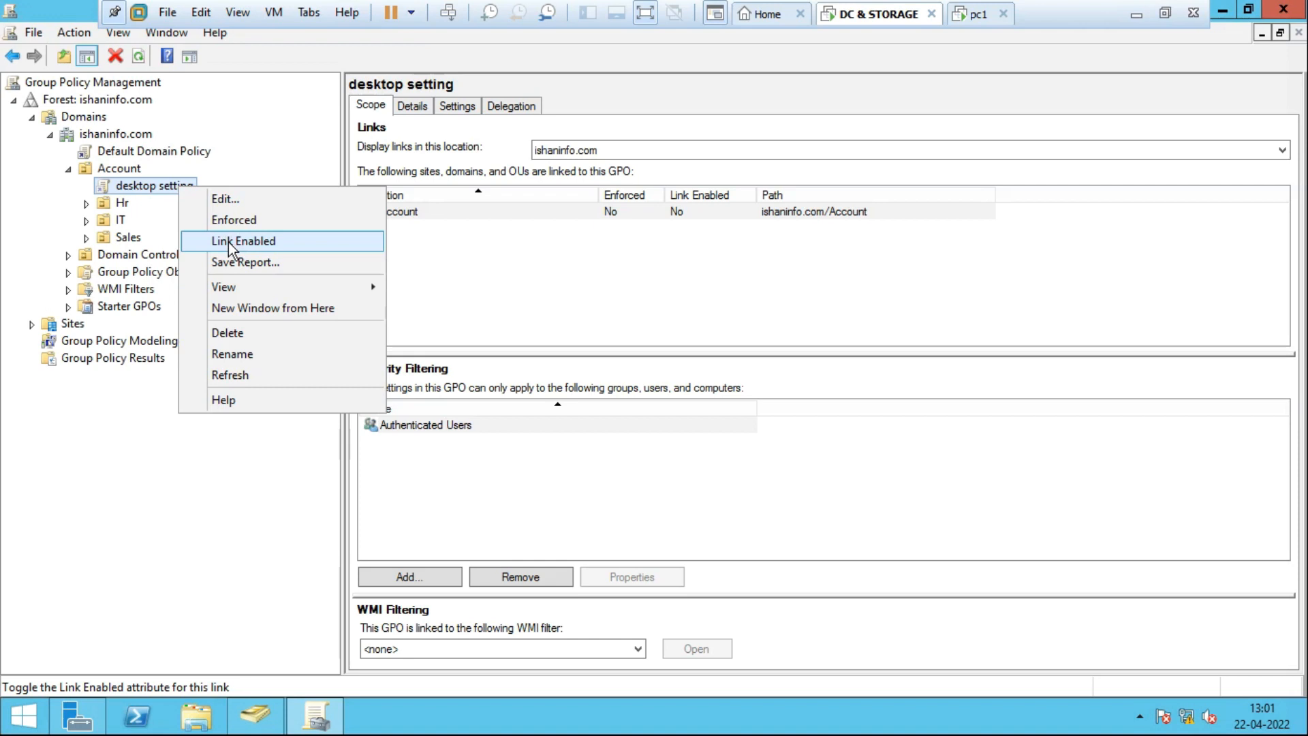
click(270, 125)
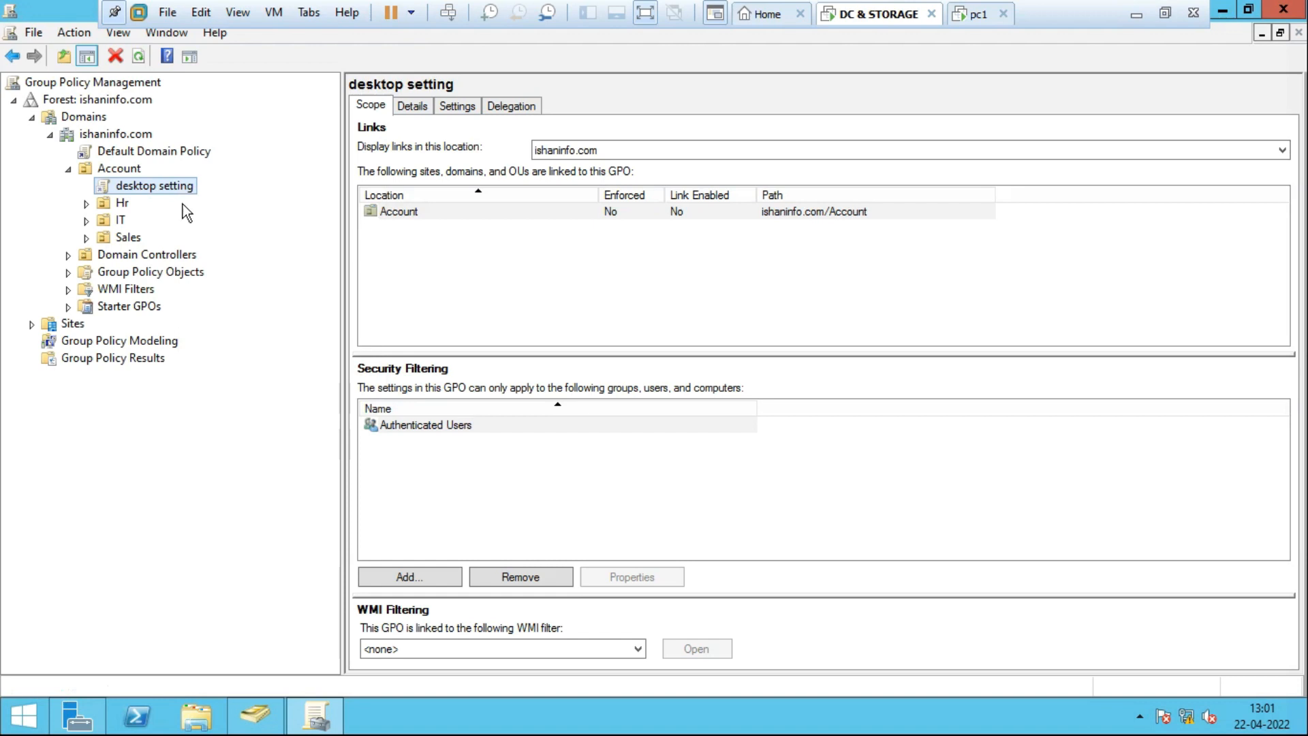
Edit the 'desktop setting' GPO and expand User Configuration > Policies.
right_click(145, 190)
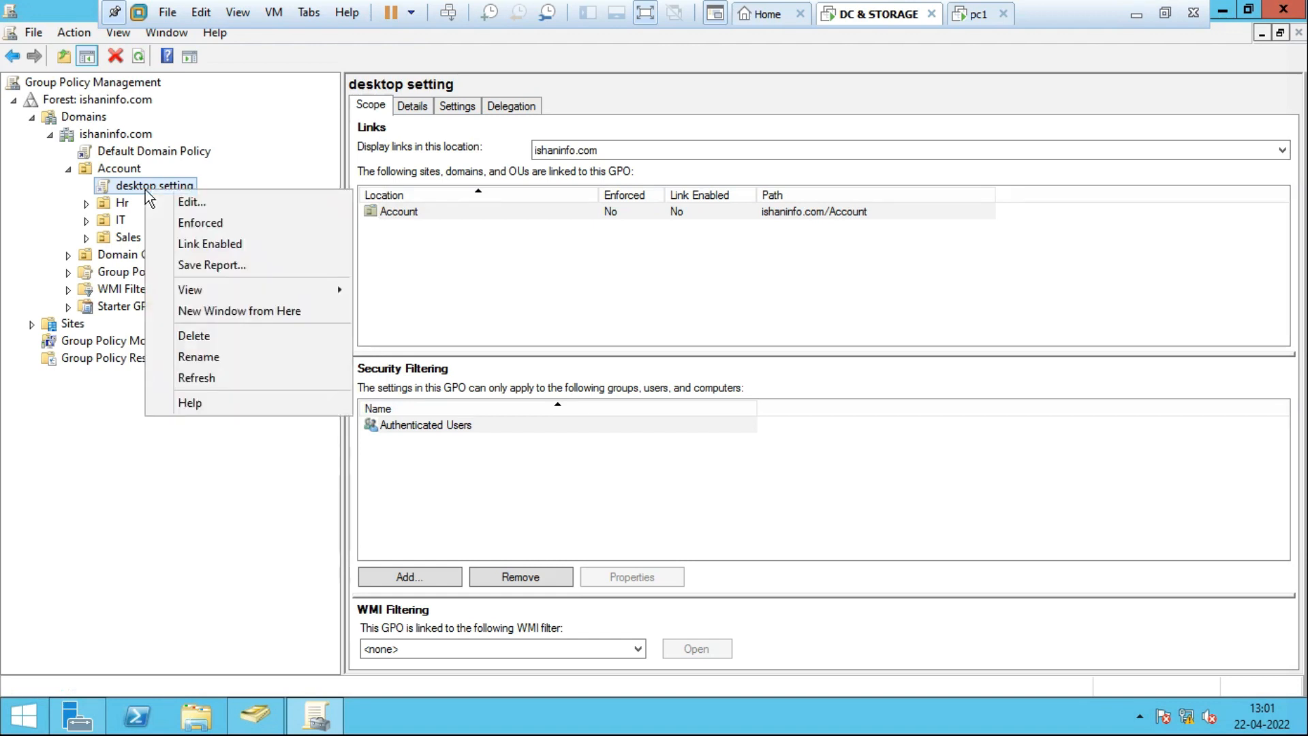
click(188, 202)
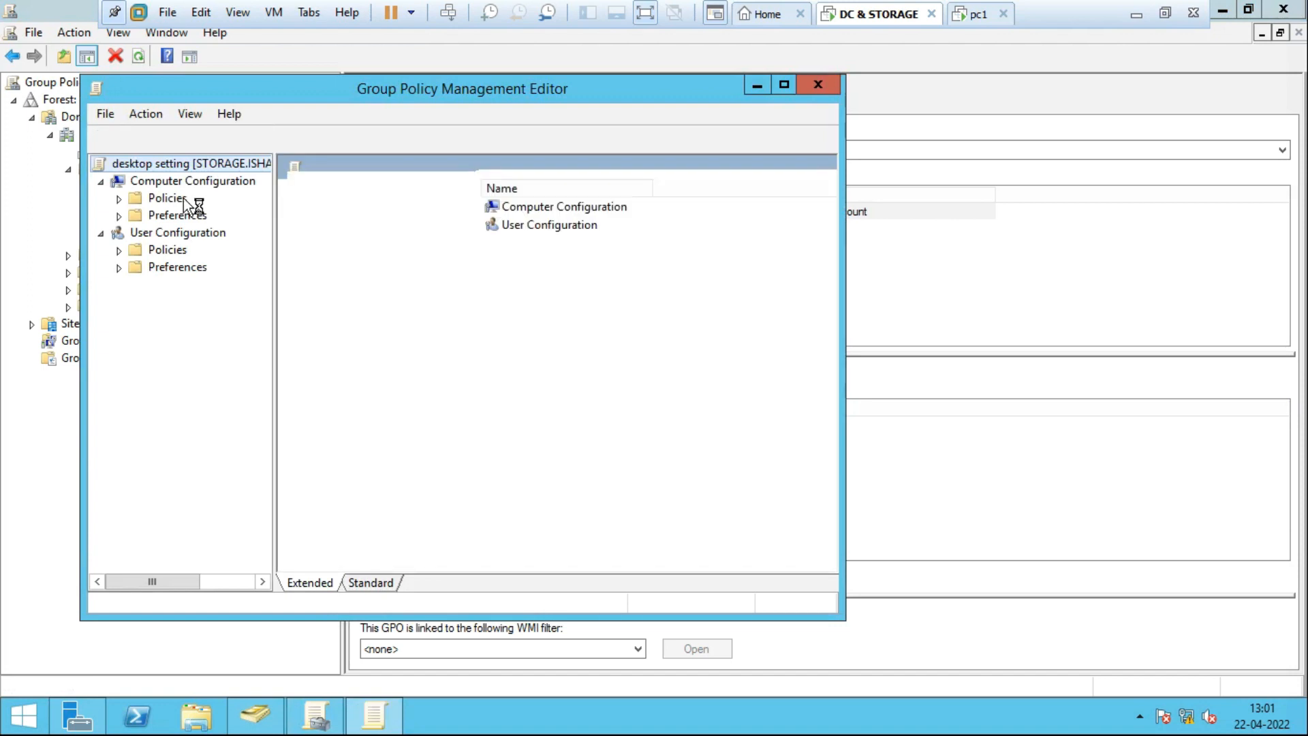
click(144, 236)
click(109, 236)
click(108, 235)
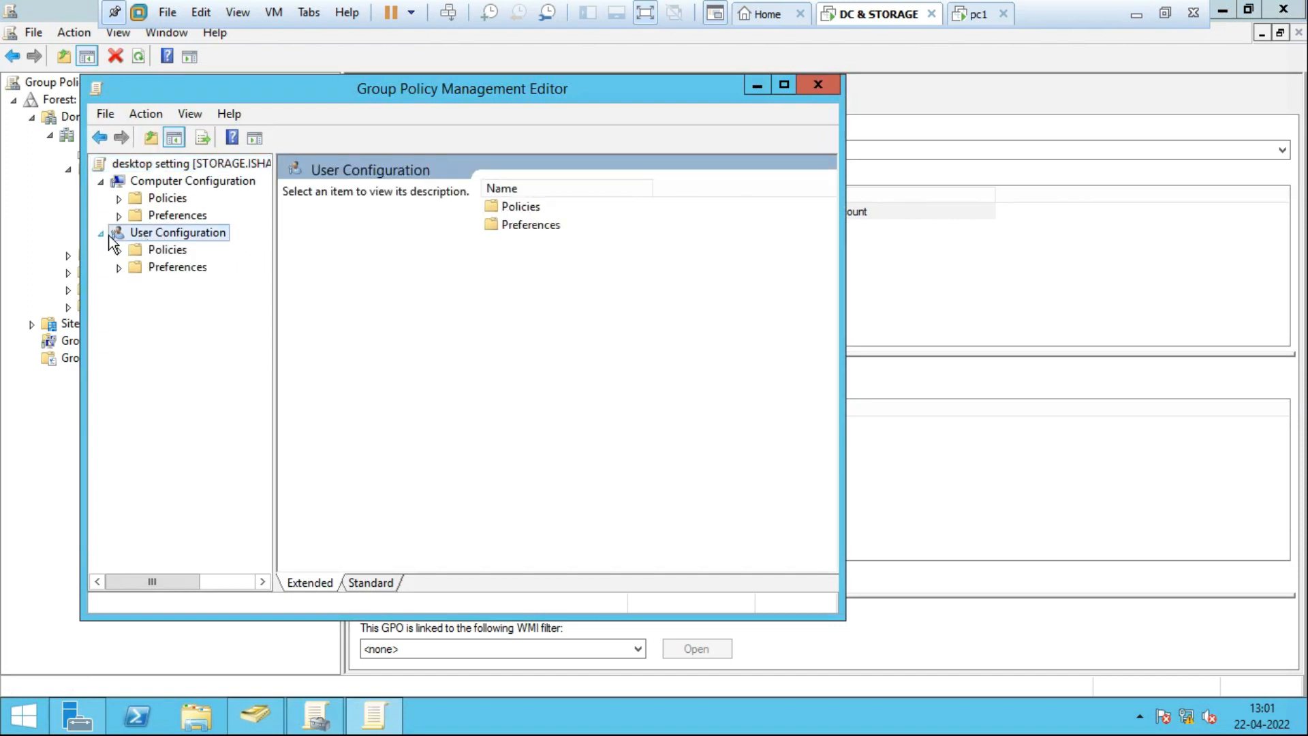
double_click(170, 250)
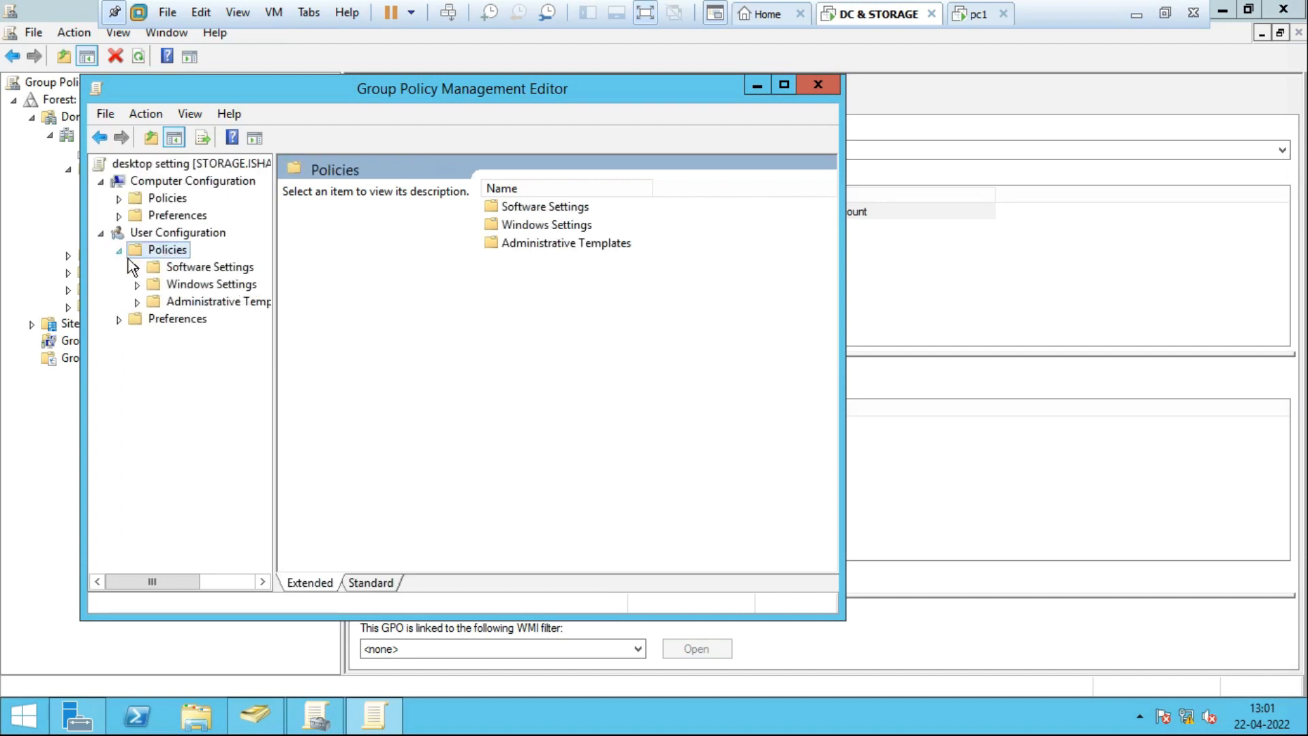
Maximize the editor, widen its tree, and expand Administrative Templates.
double_click(457, 88)
drag(187, 303, 345, 313)
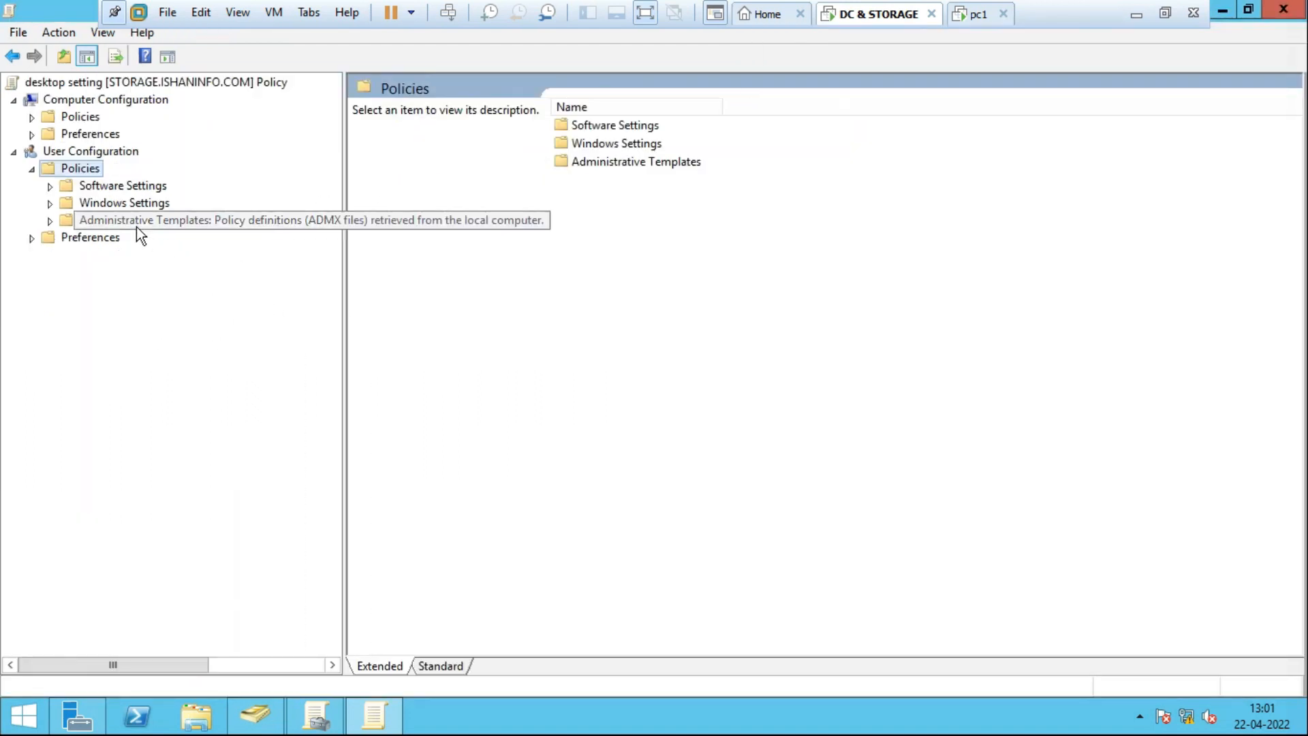
click(143, 225)
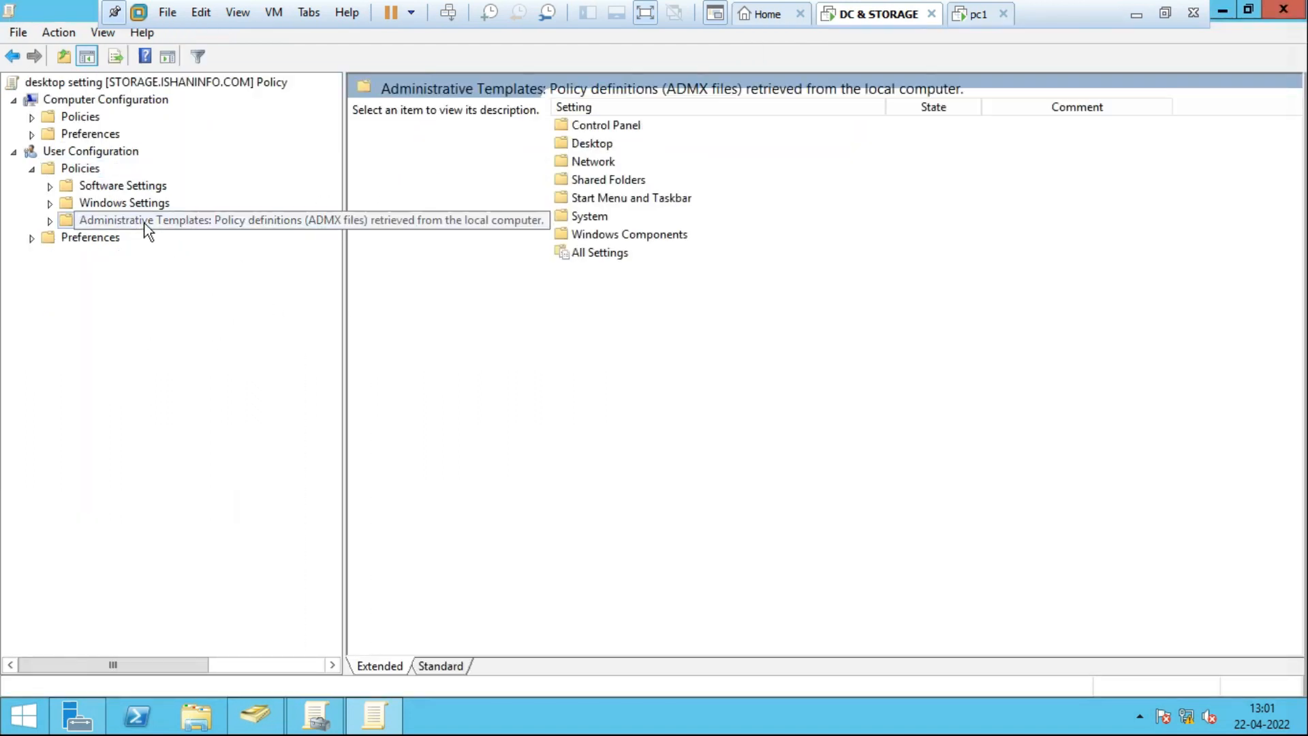
click(55, 223)
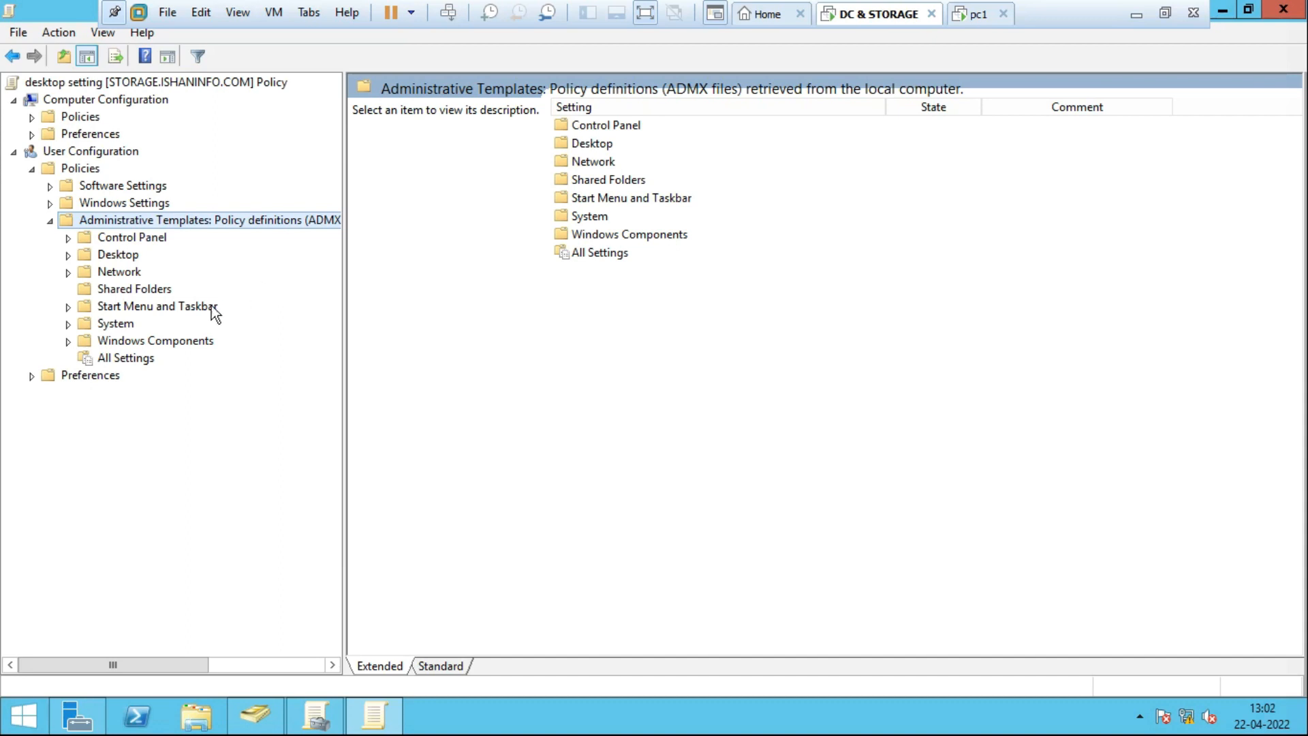
List the Start Menu and Taskbar settings, locate Lock all taskbar settings, and open it.
click(161, 310)
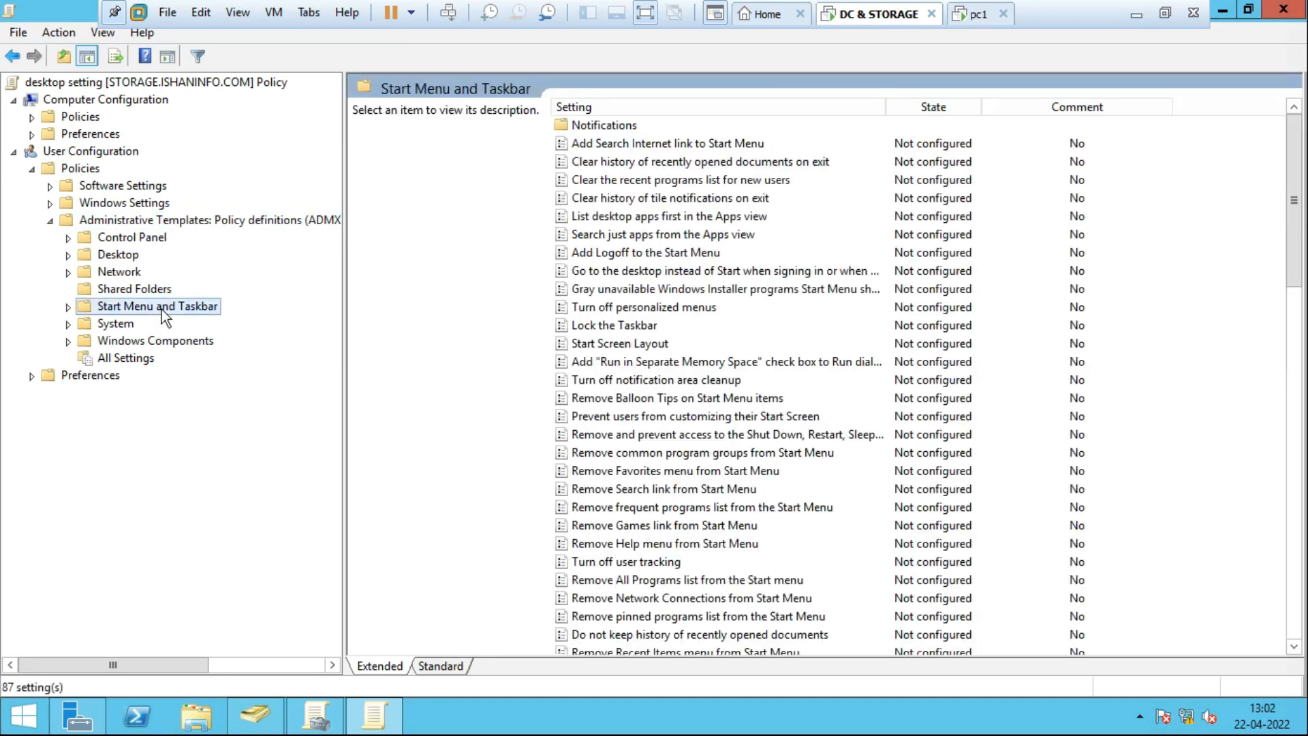
click(68, 308)
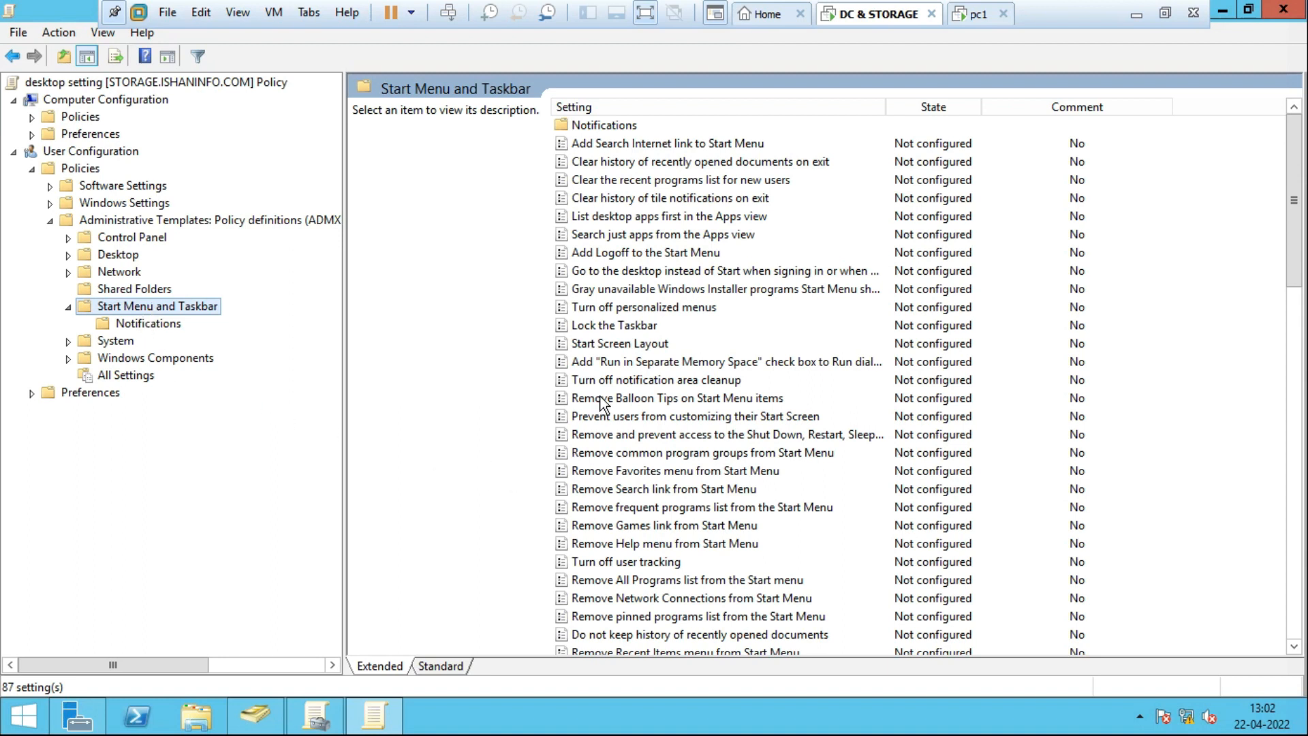
click(603, 358)
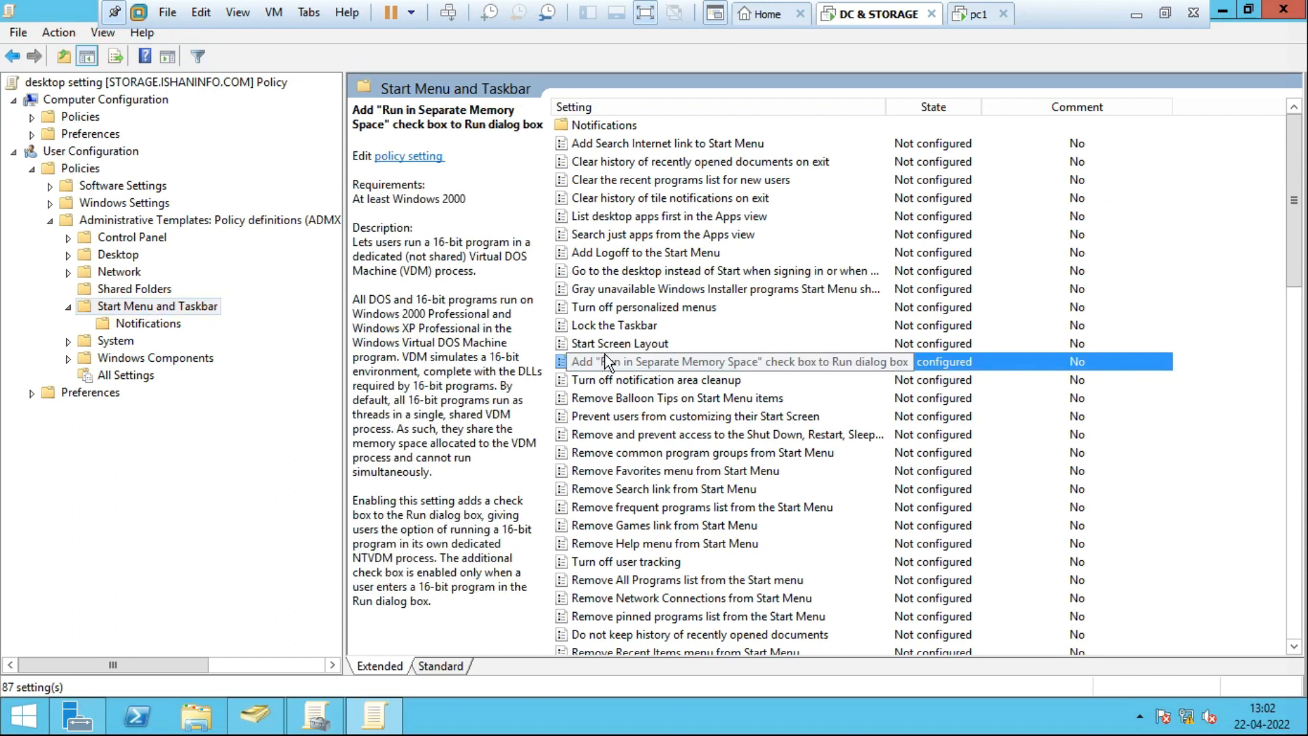
key(Down)
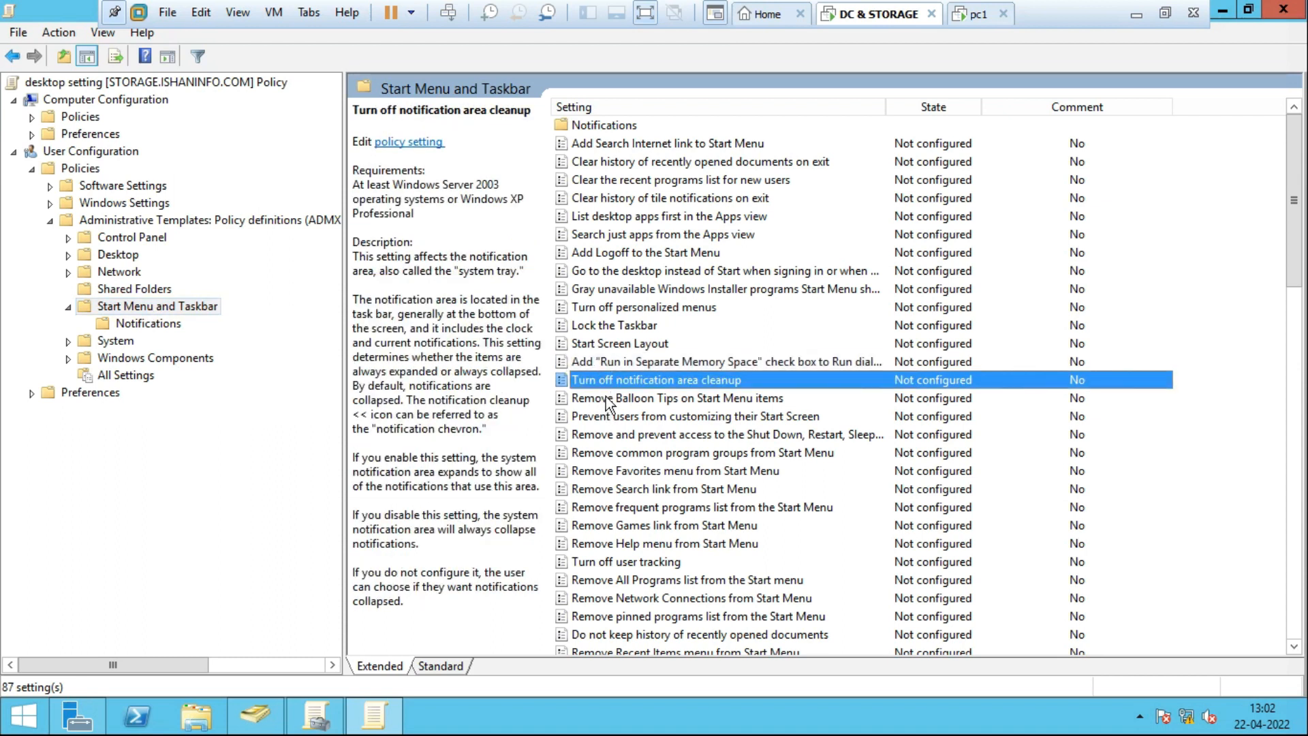
key(t)
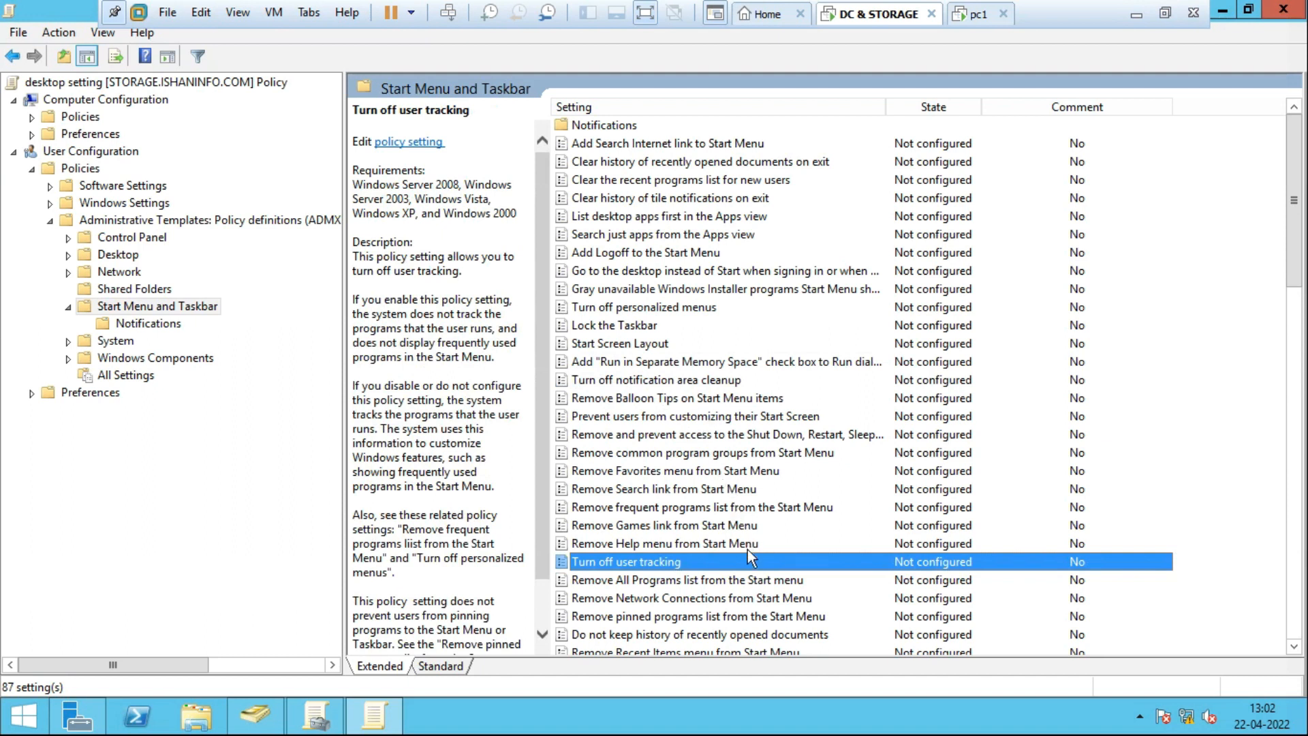
key(t)
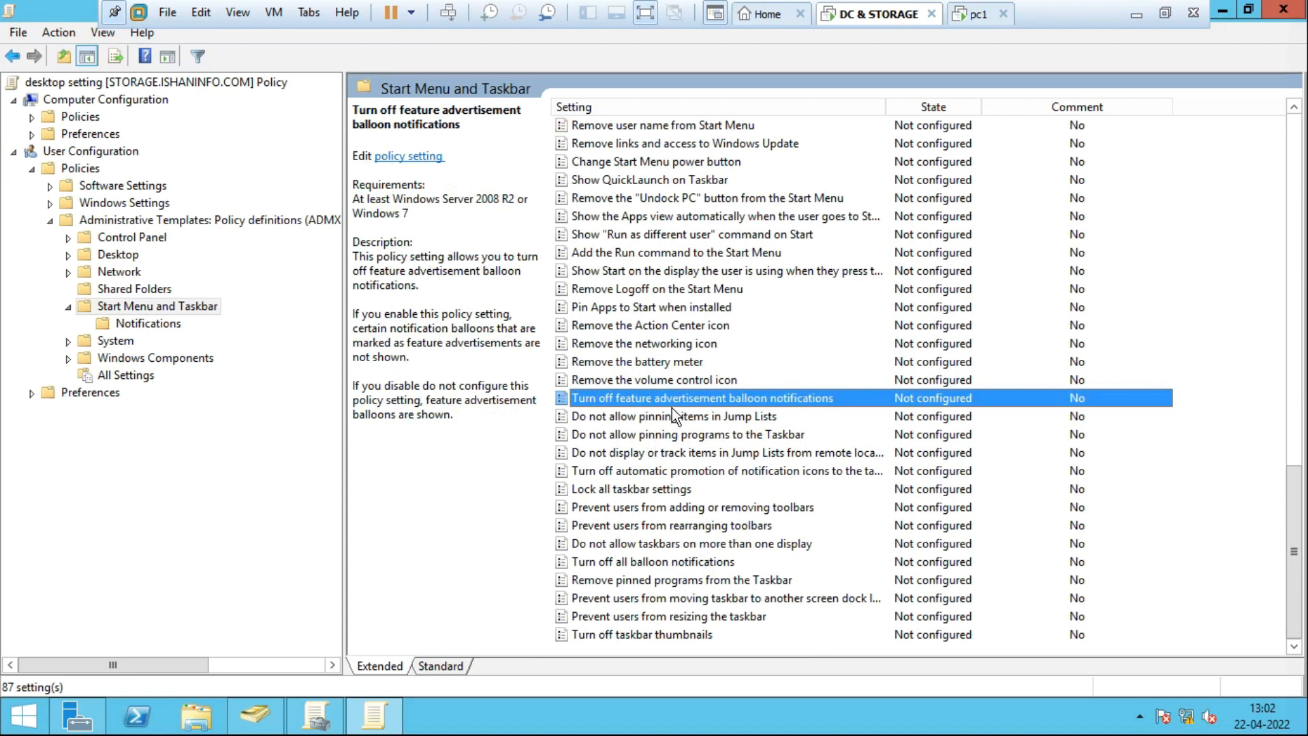
key(t)
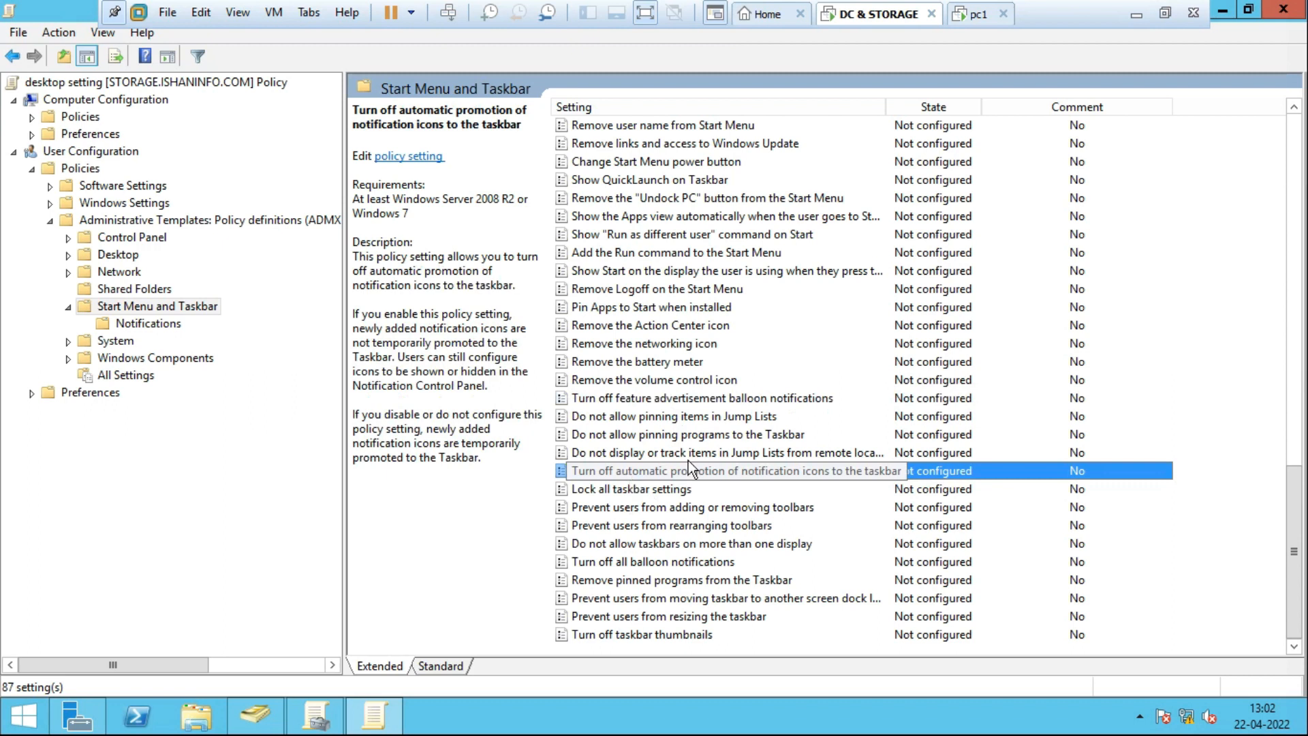
click(650, 497)
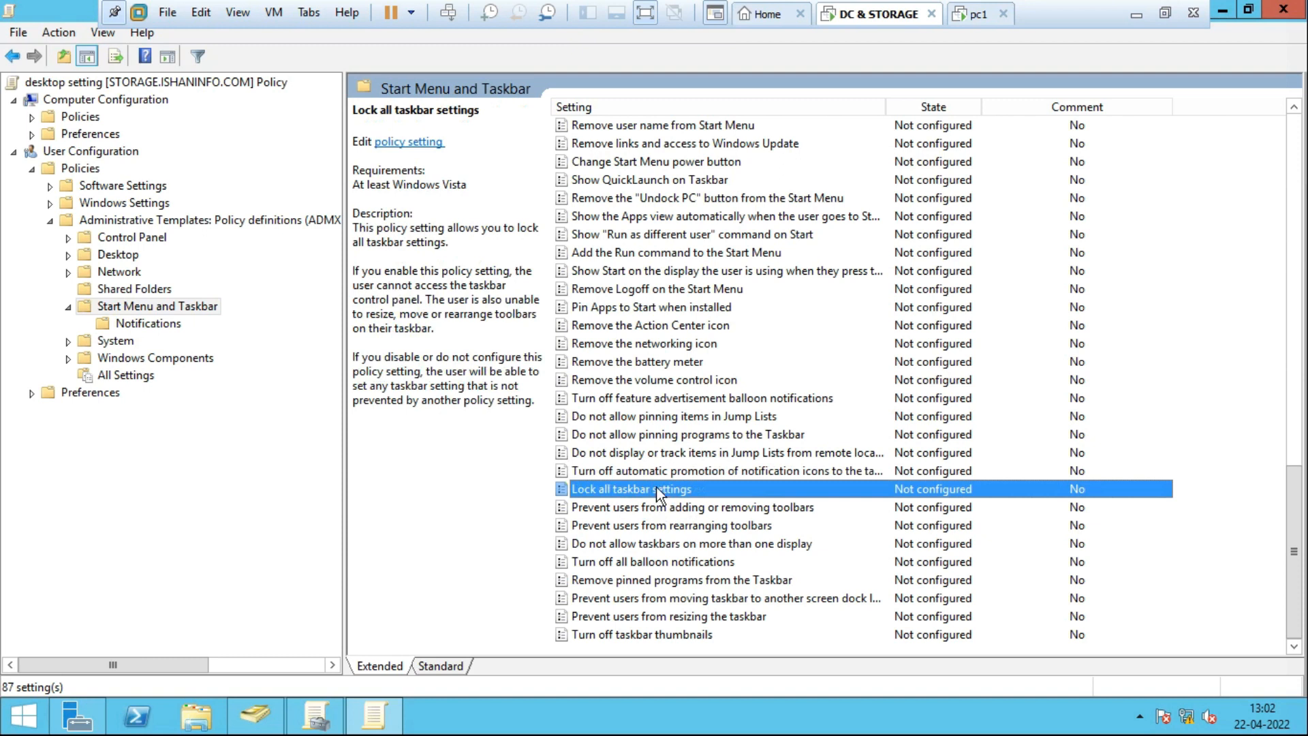
double_click(656, 491)
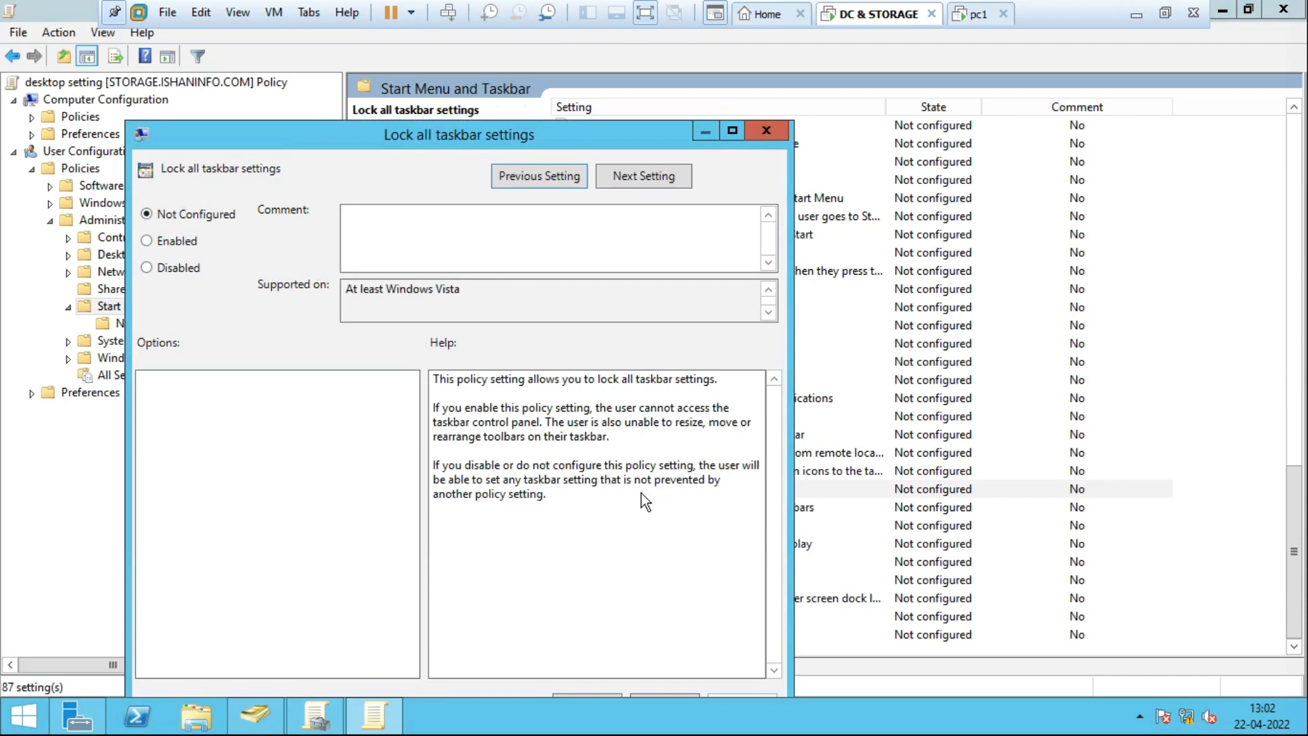
Set Lock all taskbar settings to Enabled and apply it.
click(149, 242)
drag(469, 142, 493, 60)
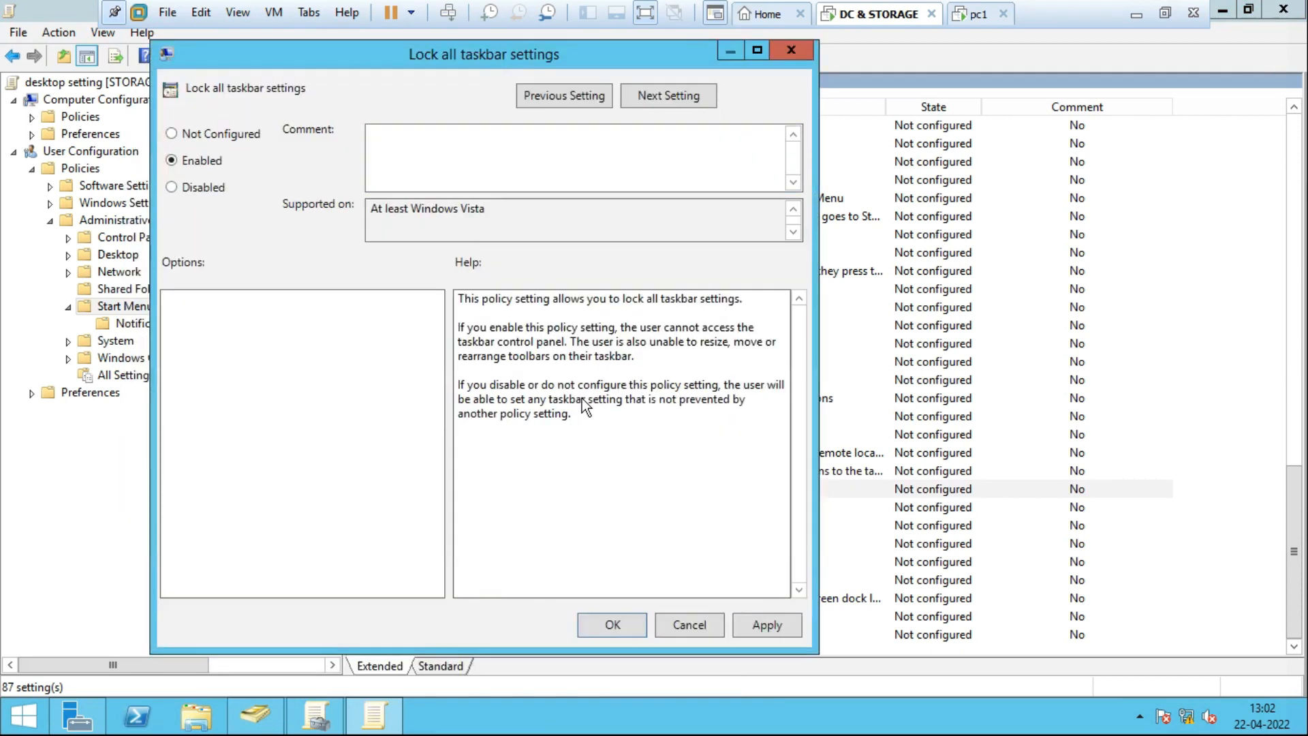
click(609, 625)
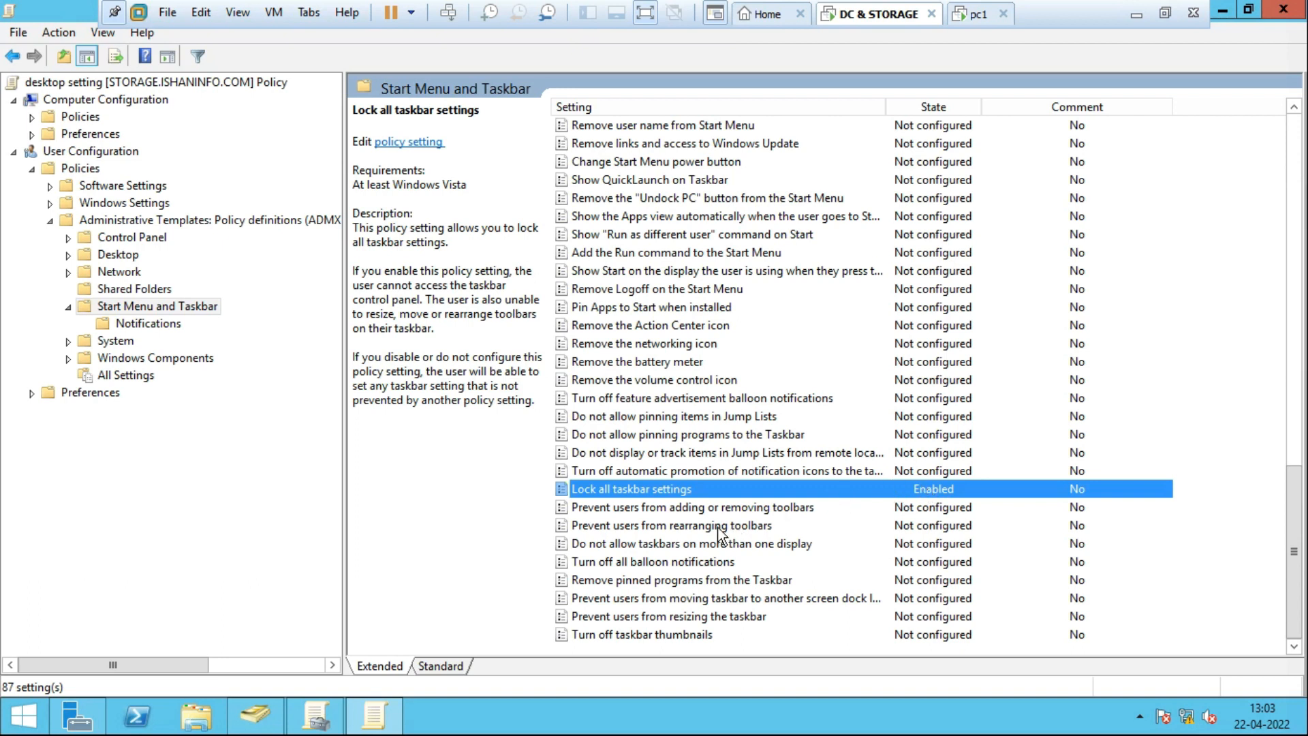
click(663, 526)
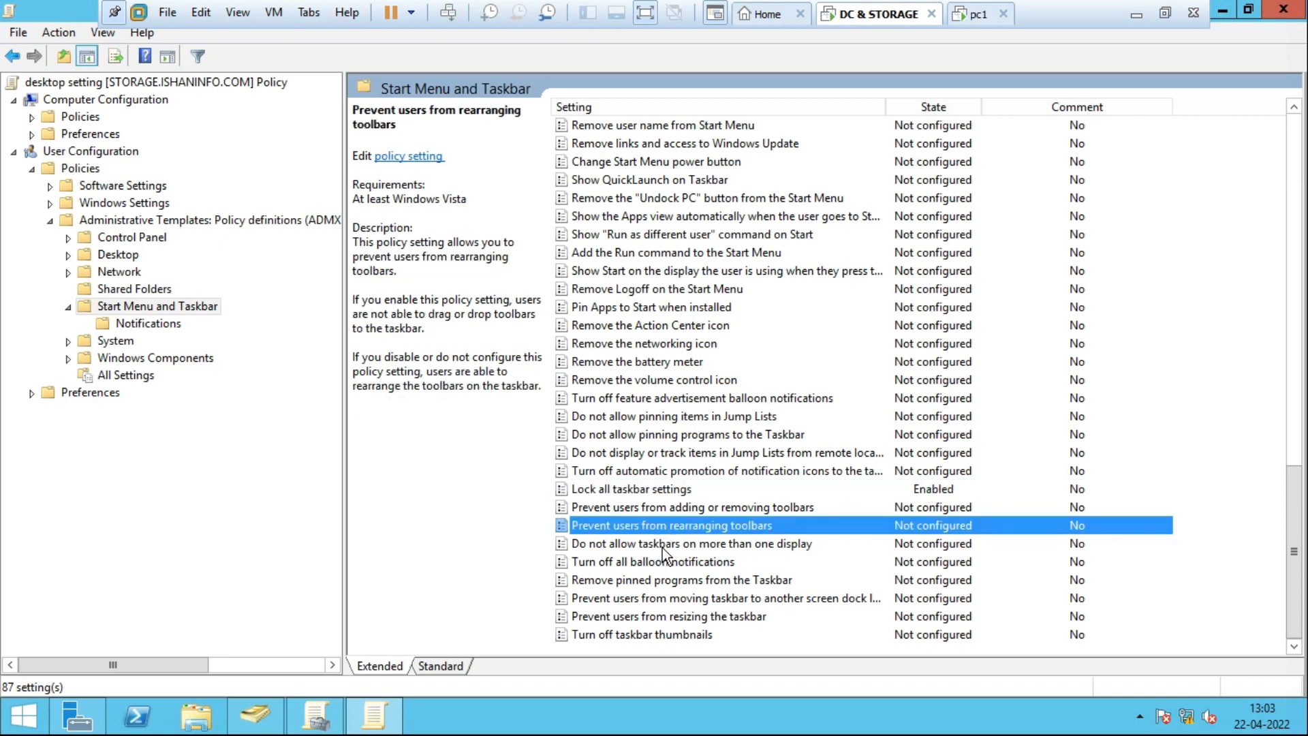
click(665, 546)
key(Down)
key(Down)
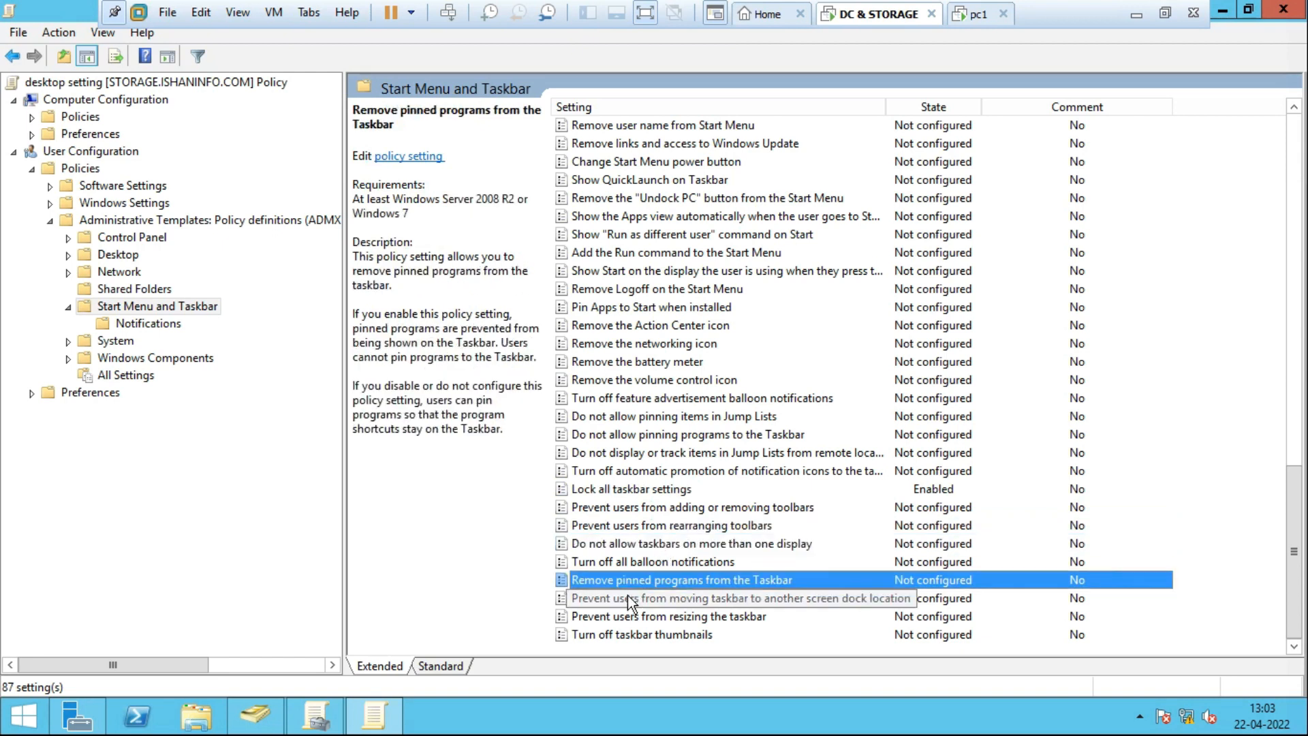
key(Home)
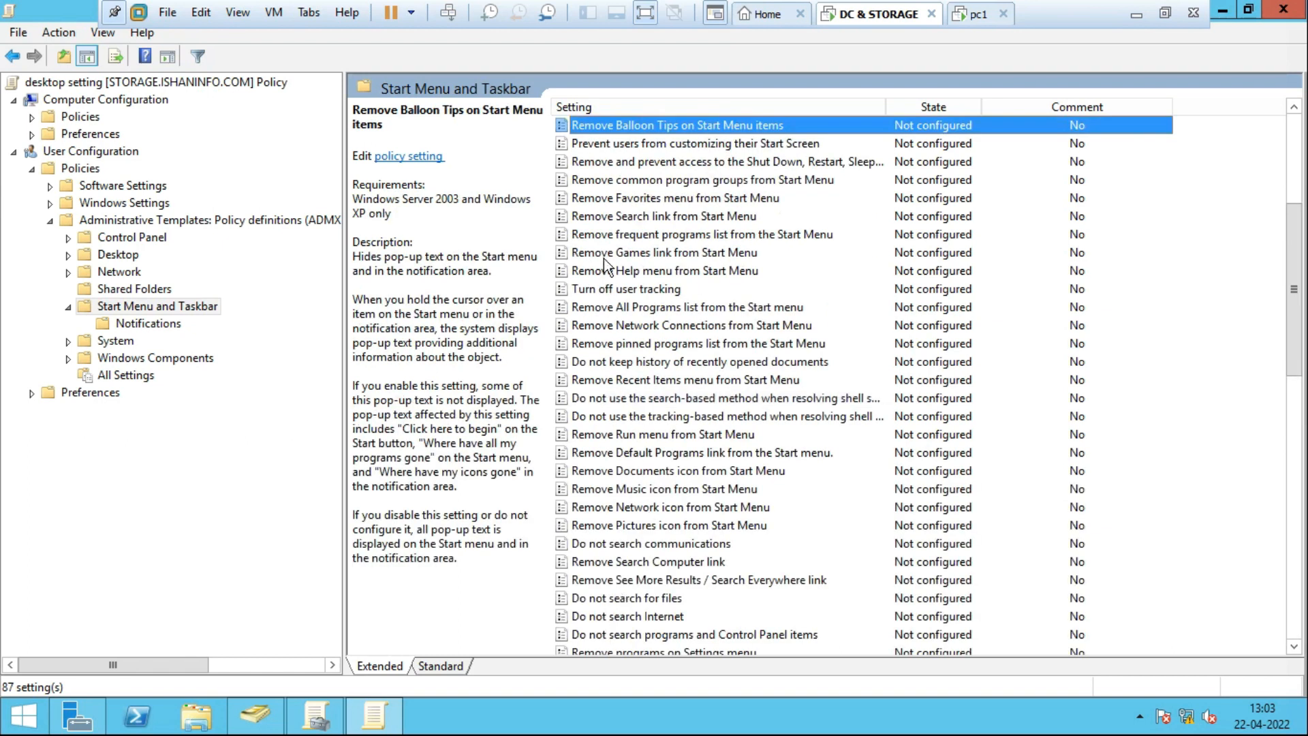
click(645, 170)
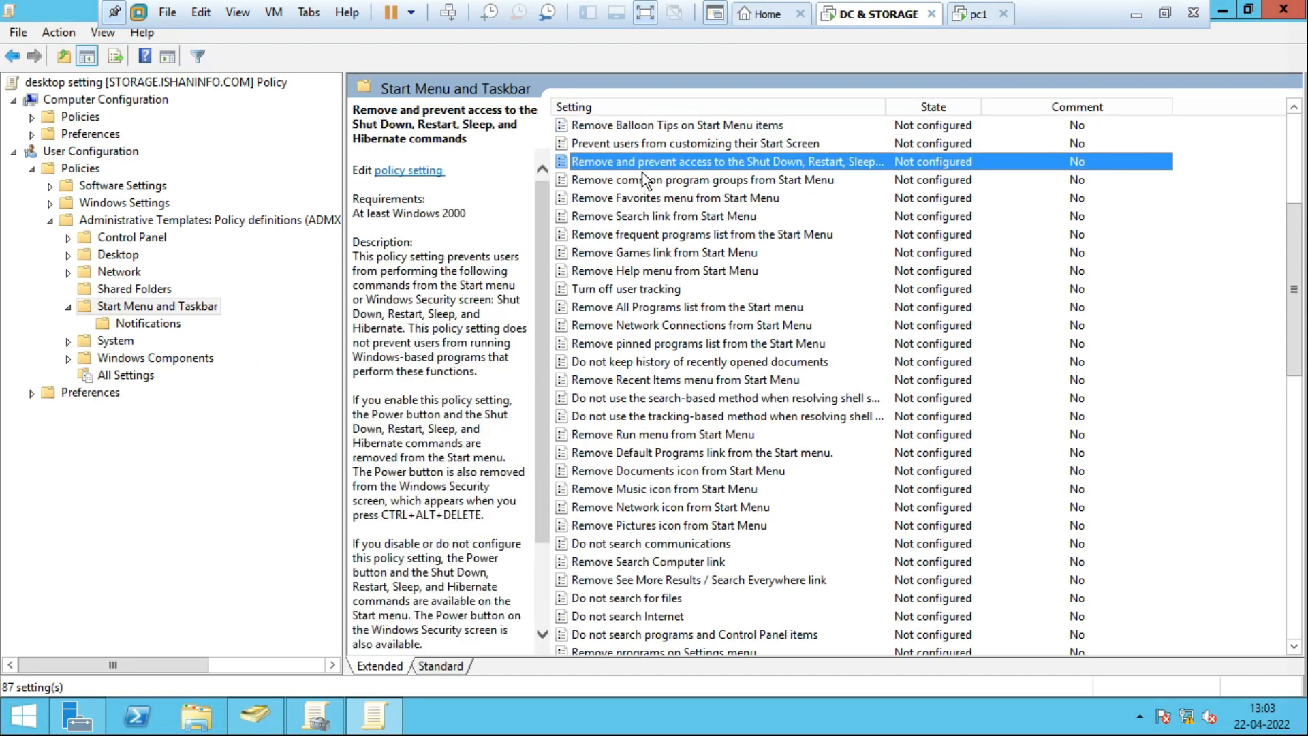
click(688, 180)
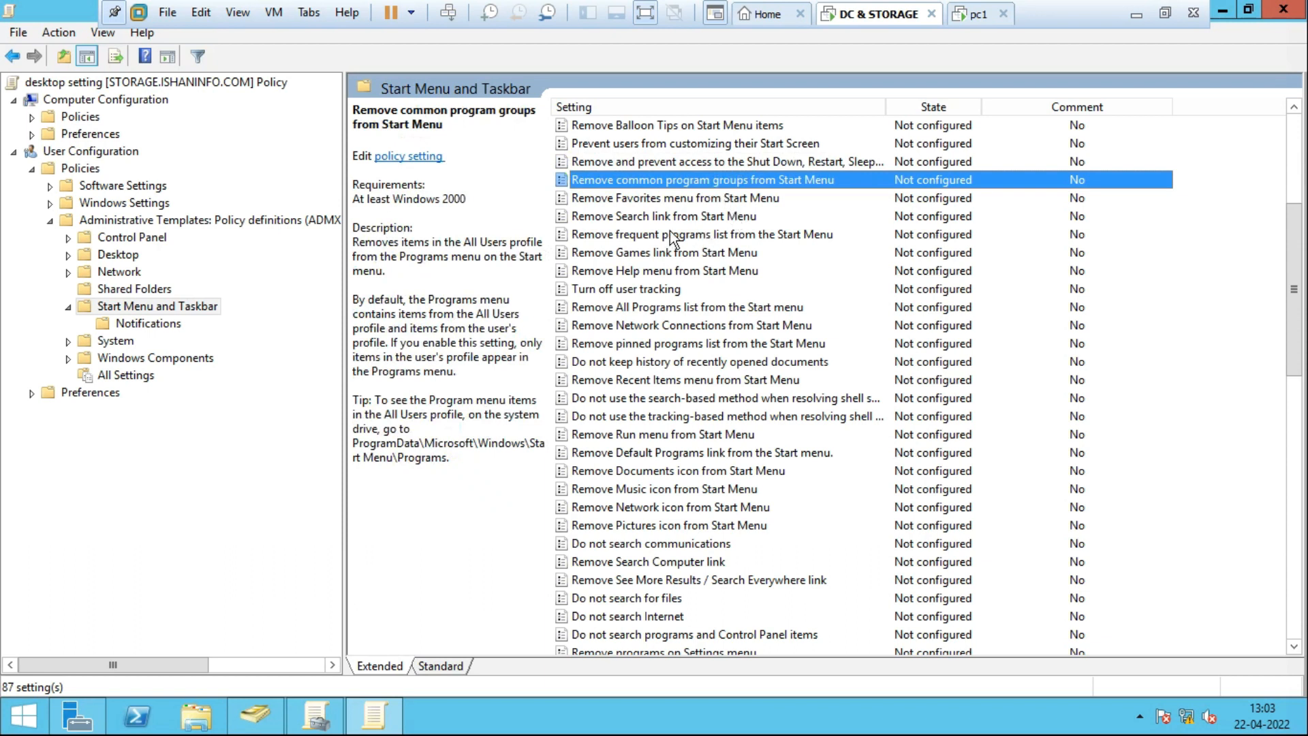
key(Down)
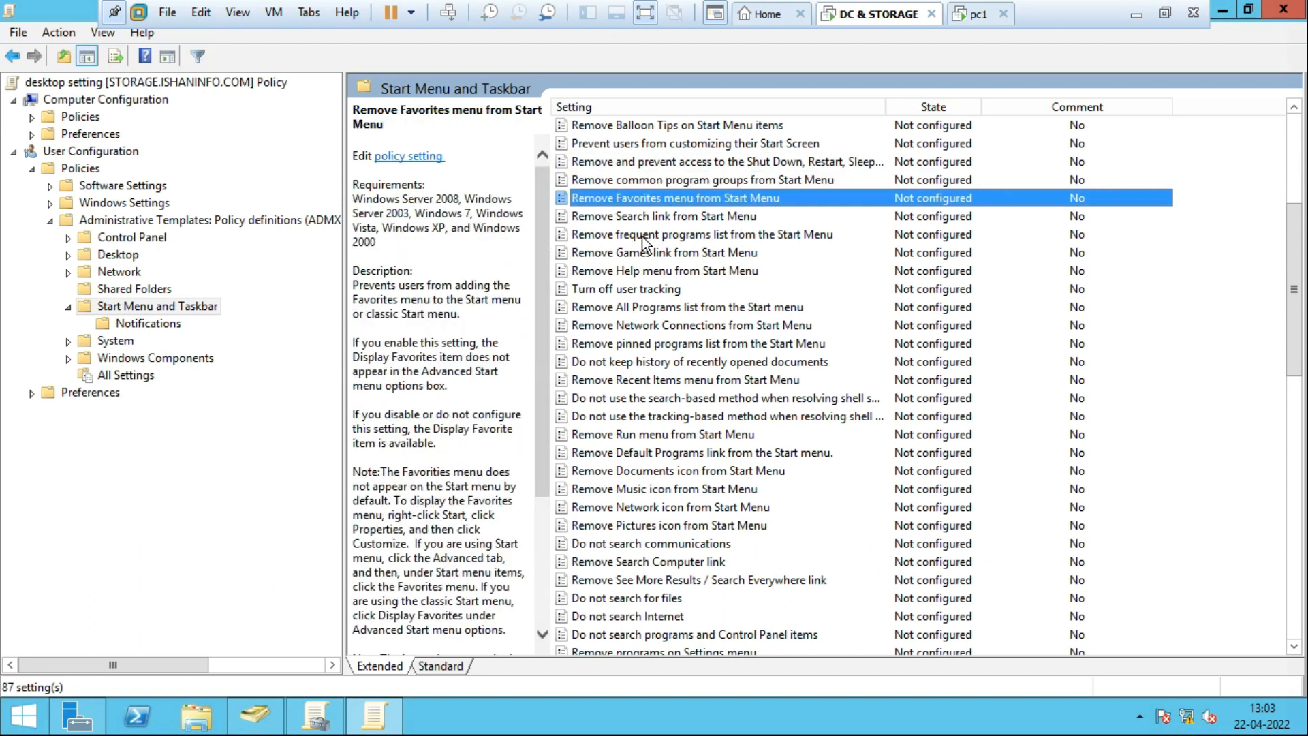
key(Down)
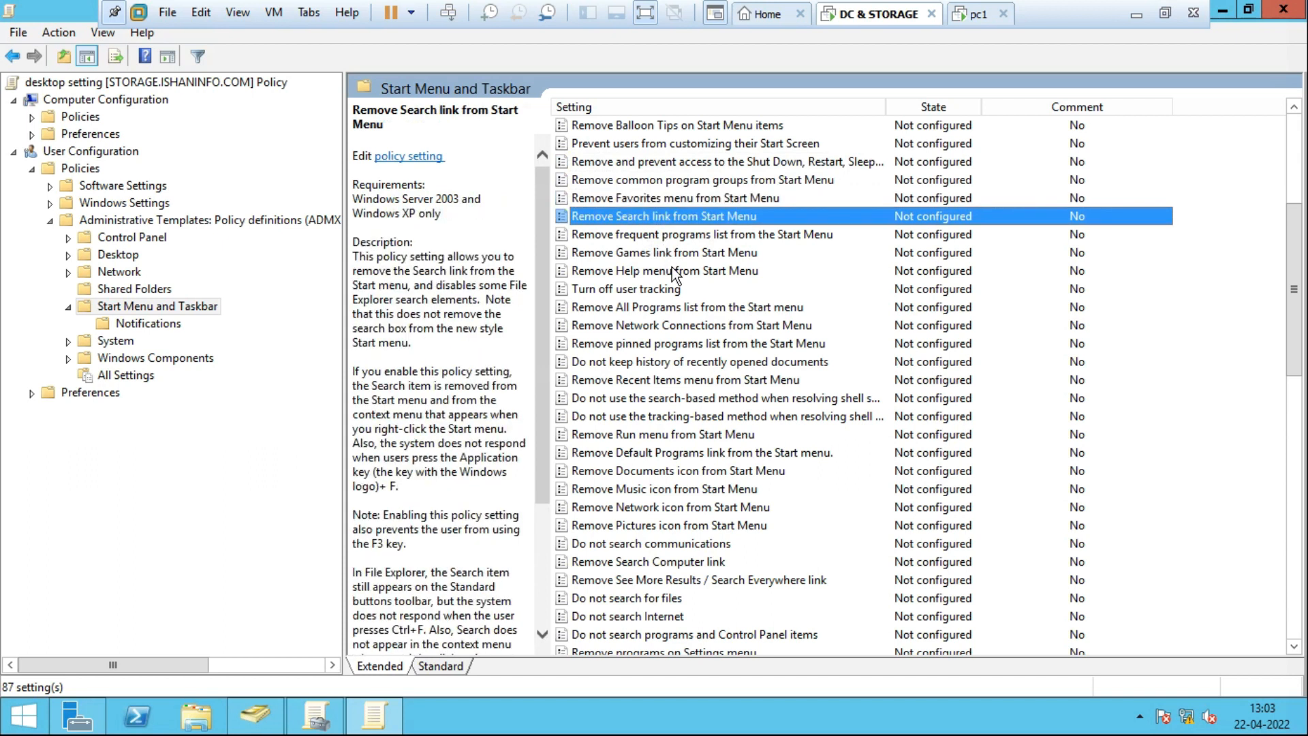
key(Down)
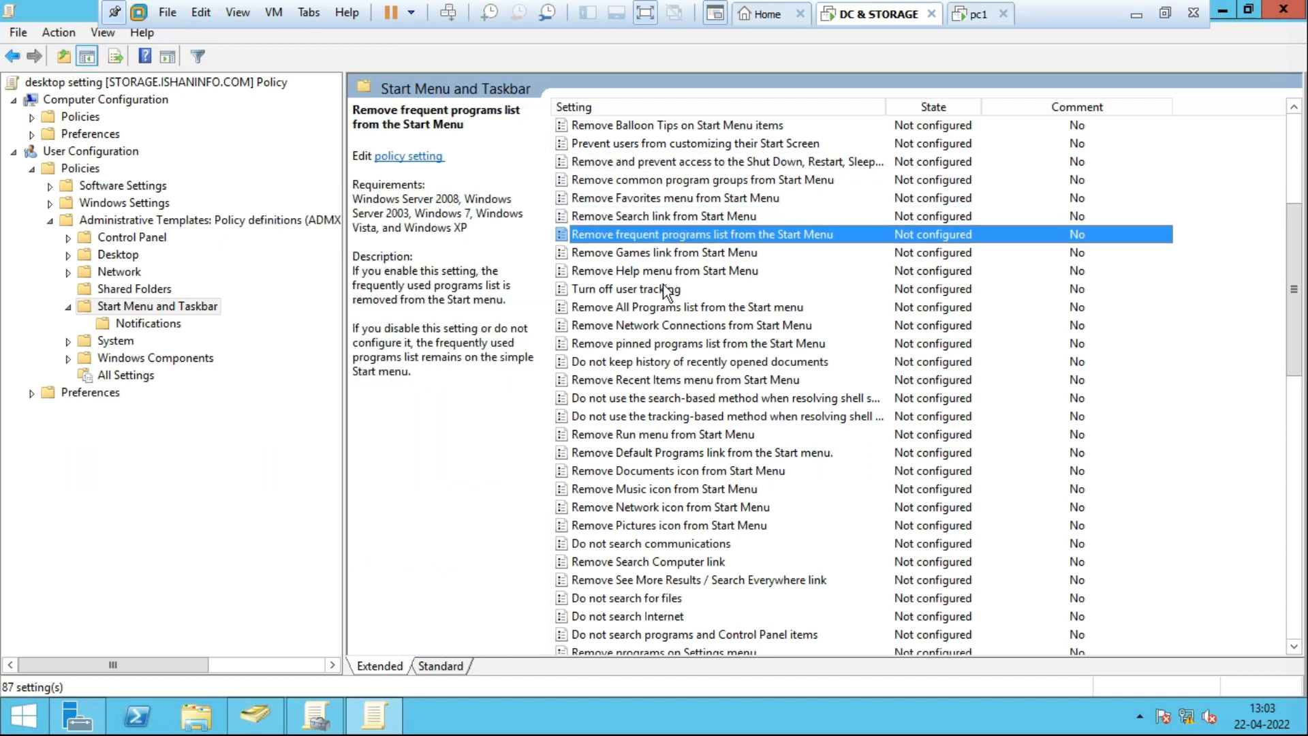
key(Down)
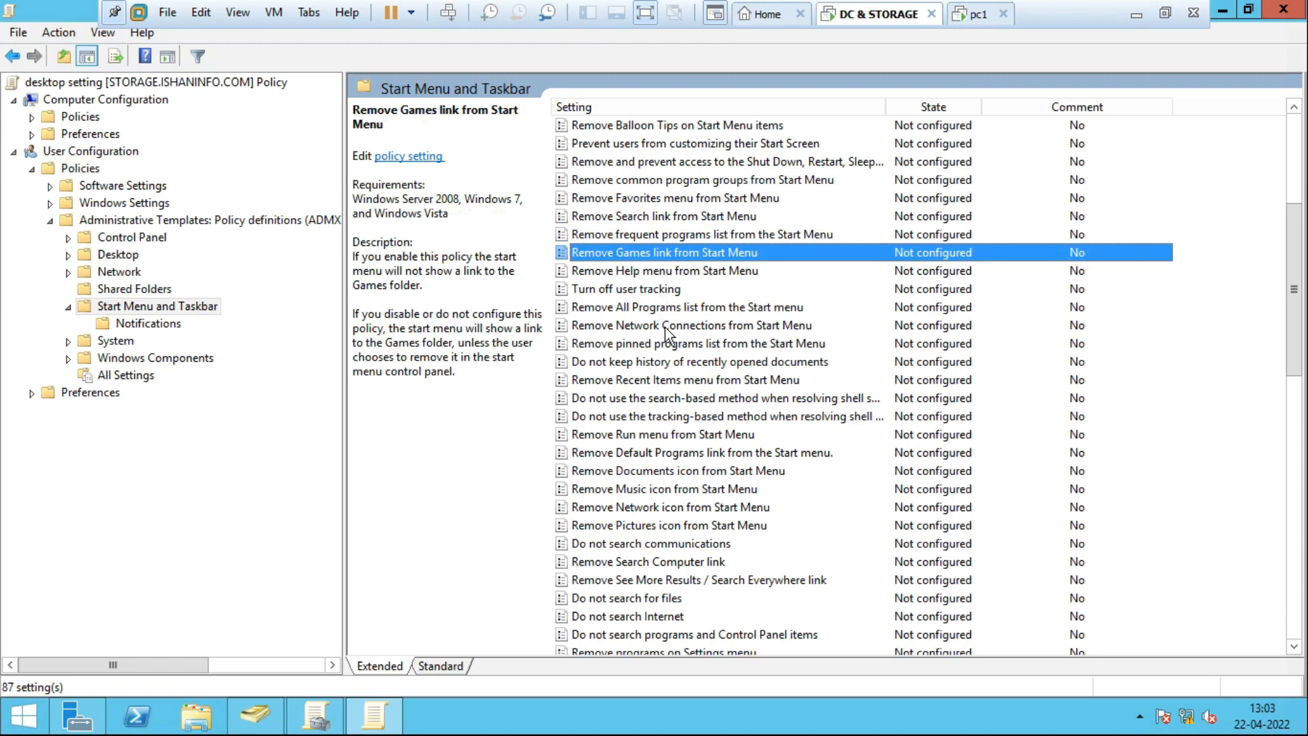
key(Down)
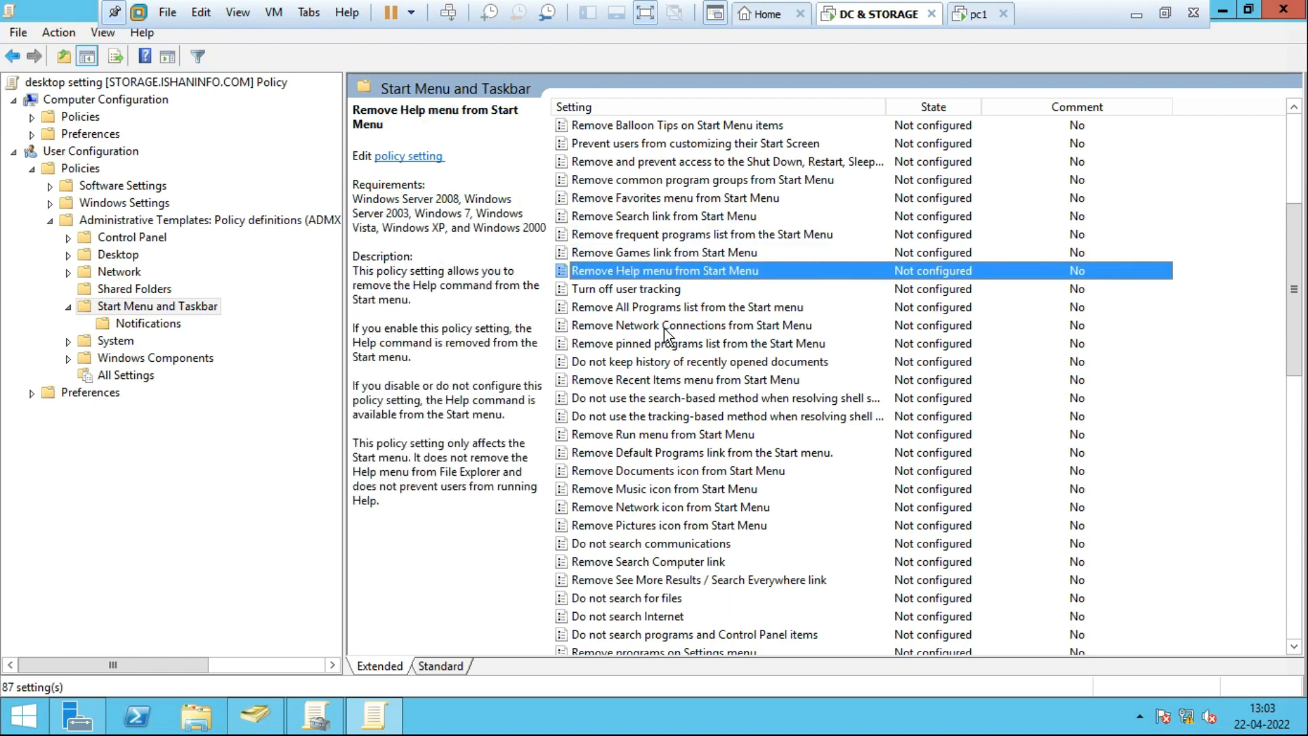
key(Down)
key(Down)
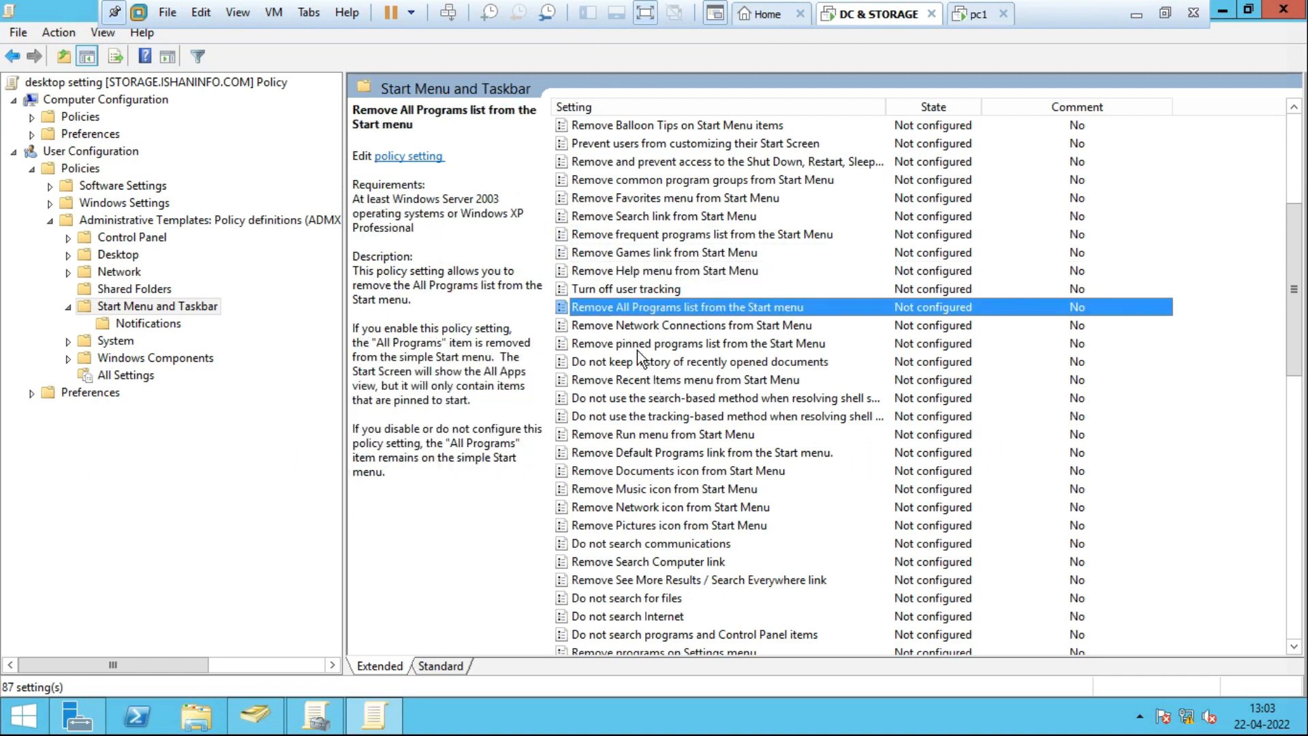
click(631, 333)
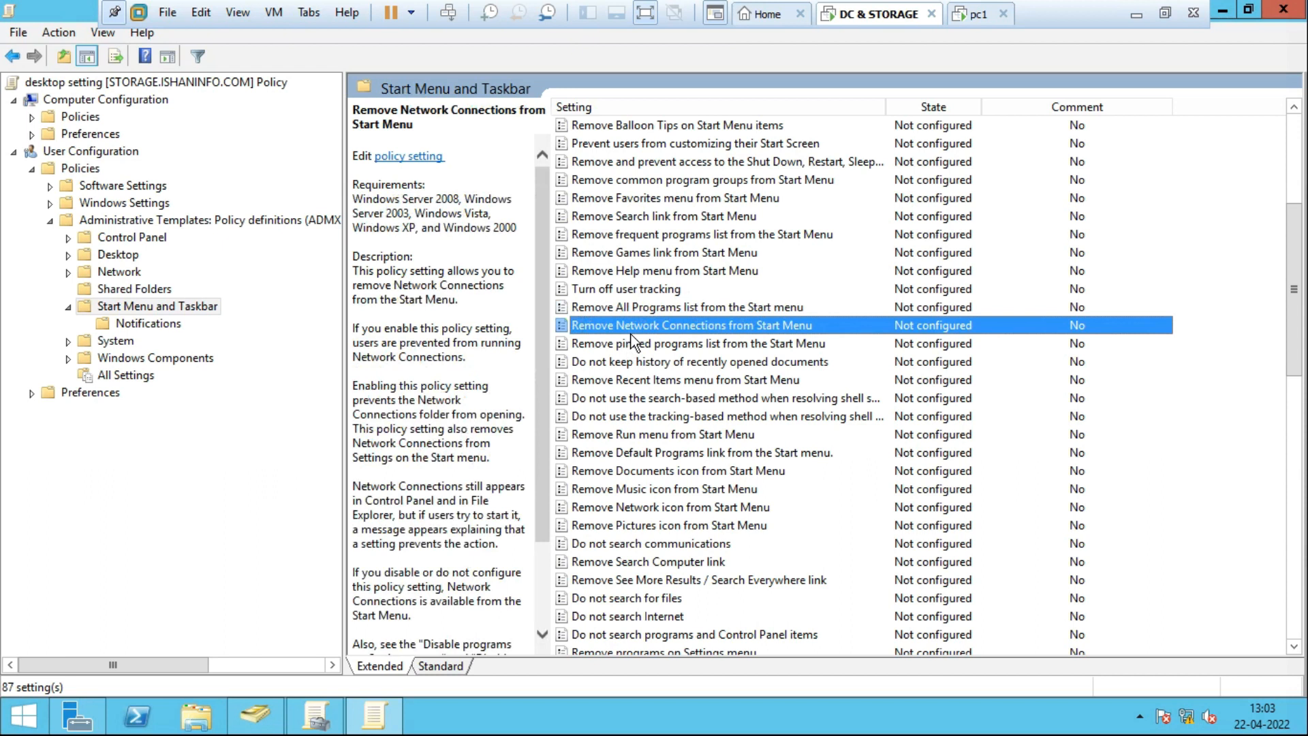
key(Down)
key(Down)
key(Down)
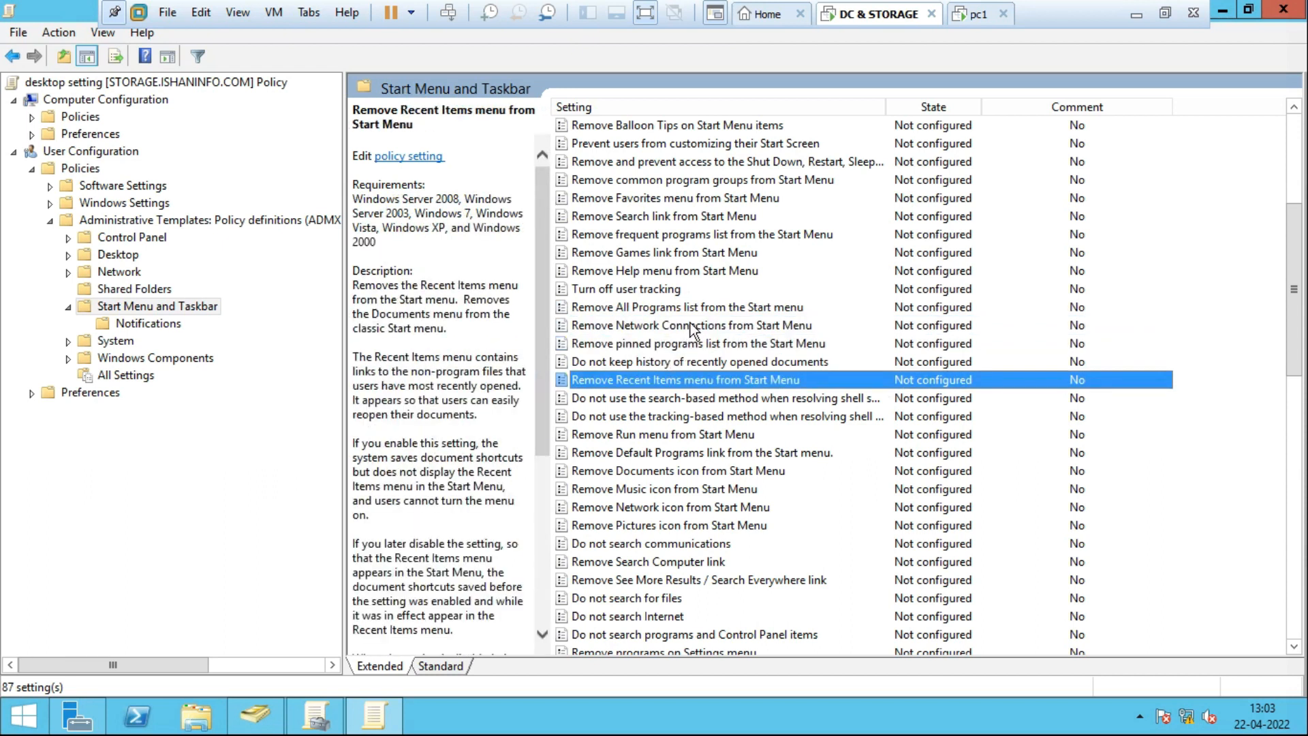
key(Down)
key(Down)
key(Down)
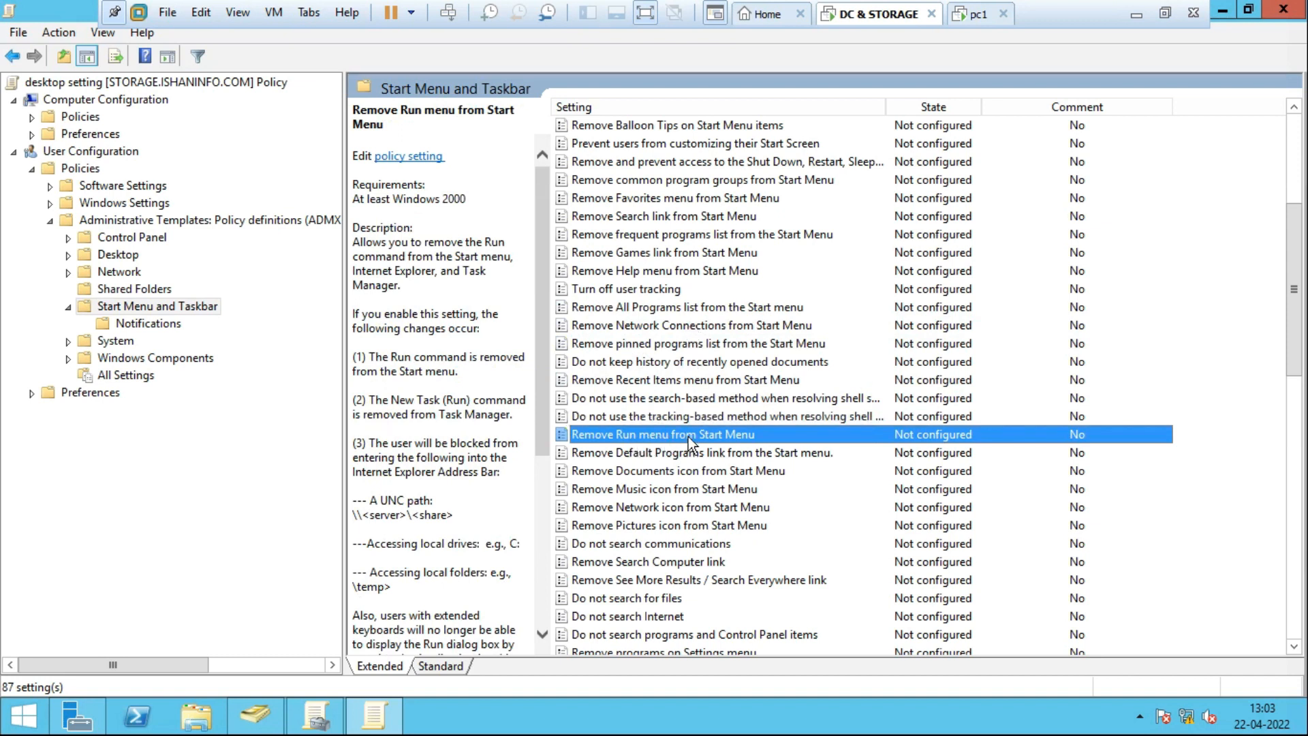
Set the 'Remove Run menu from Start Menu' policy to Enabled.
double_click(689, 436)
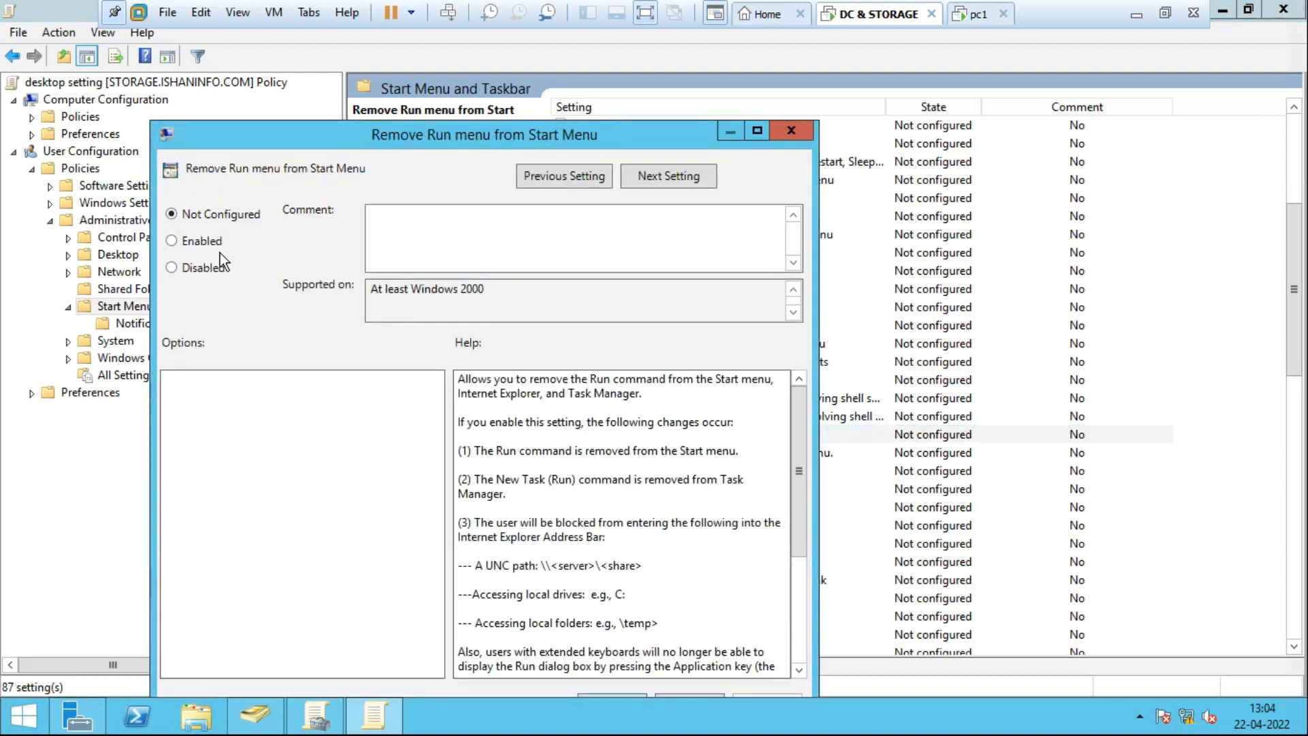
click(199, 248)
drag(439, 141, 439, 36)
click(616, 599)
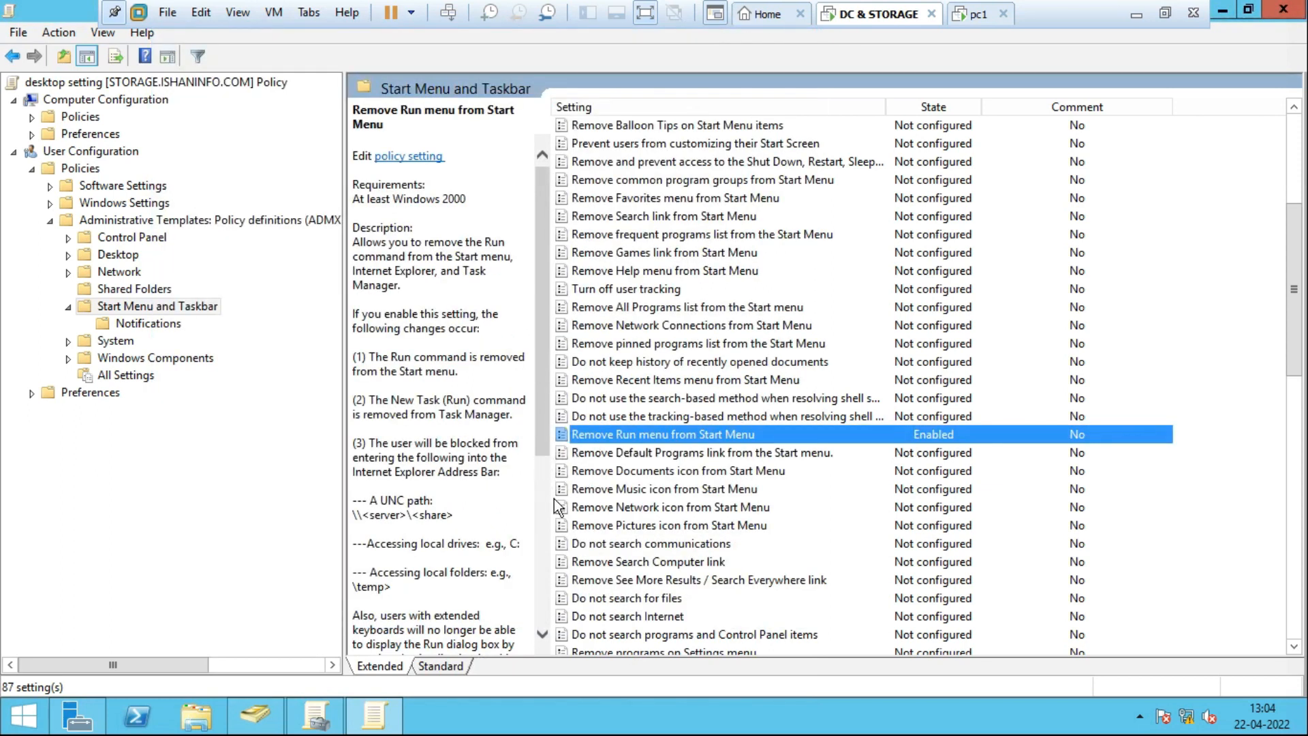
click(688, 361)
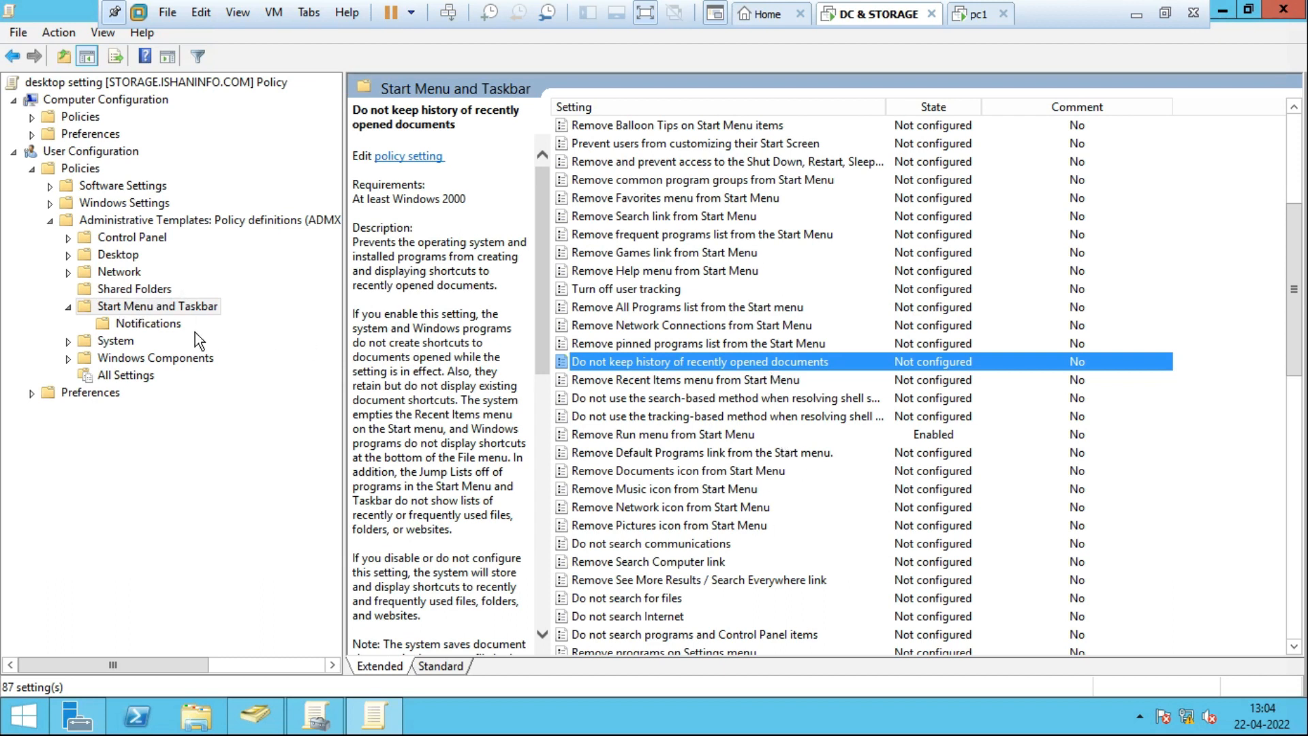
Expand the Desktop folder and set 'Remove Recycle Bin icon from desktop' to Enabled.
click(117, 255)
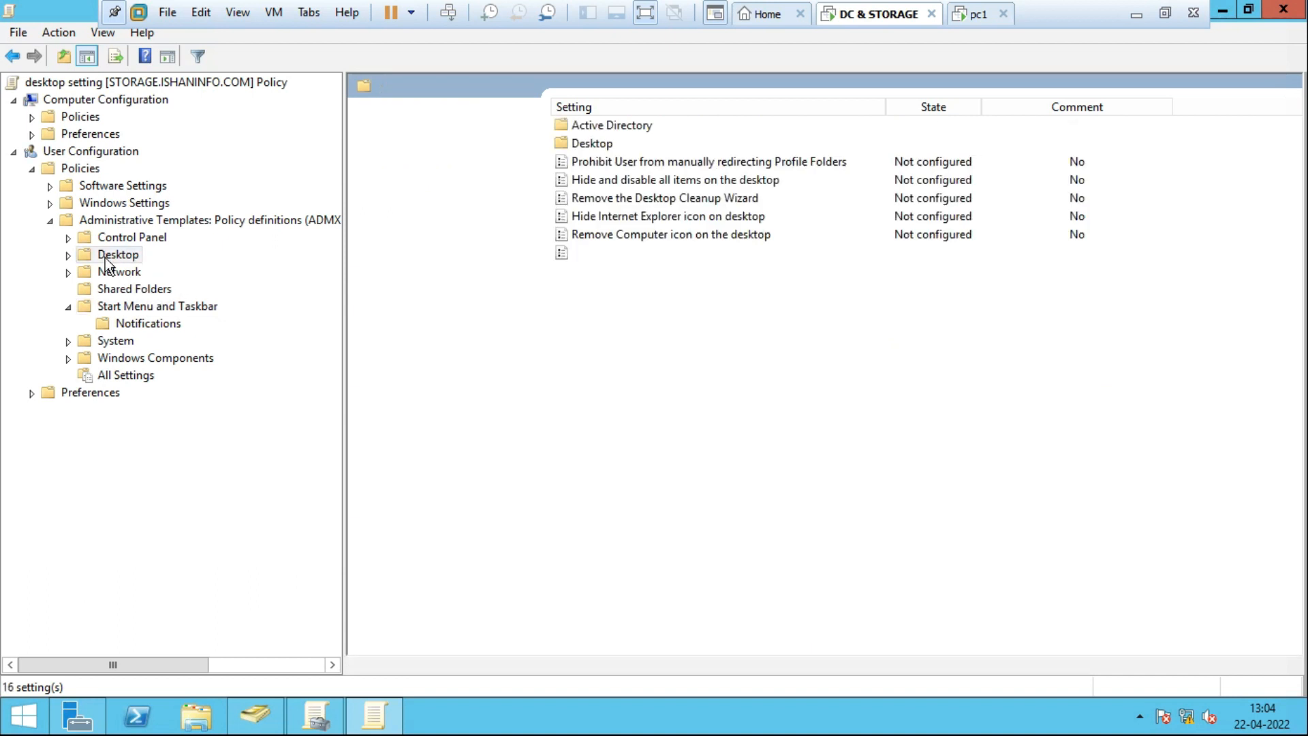
click(68, 257)
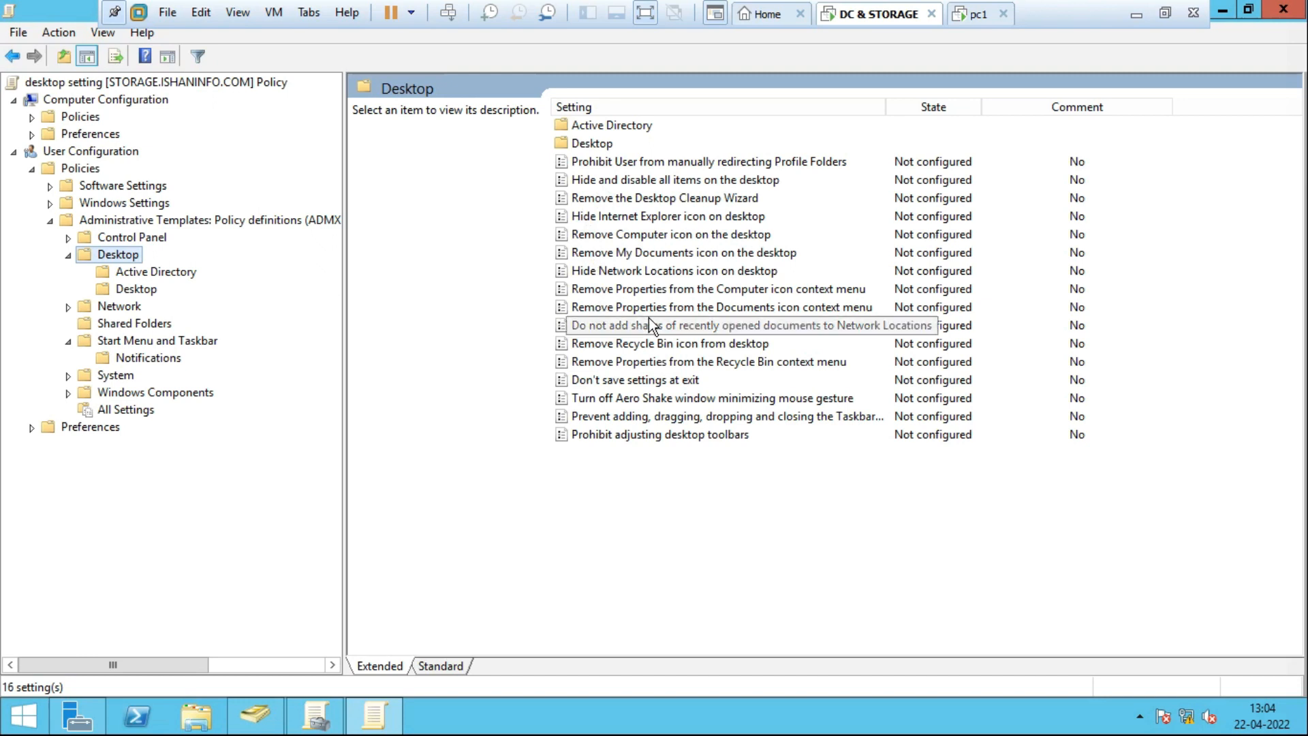
click(646, 344)
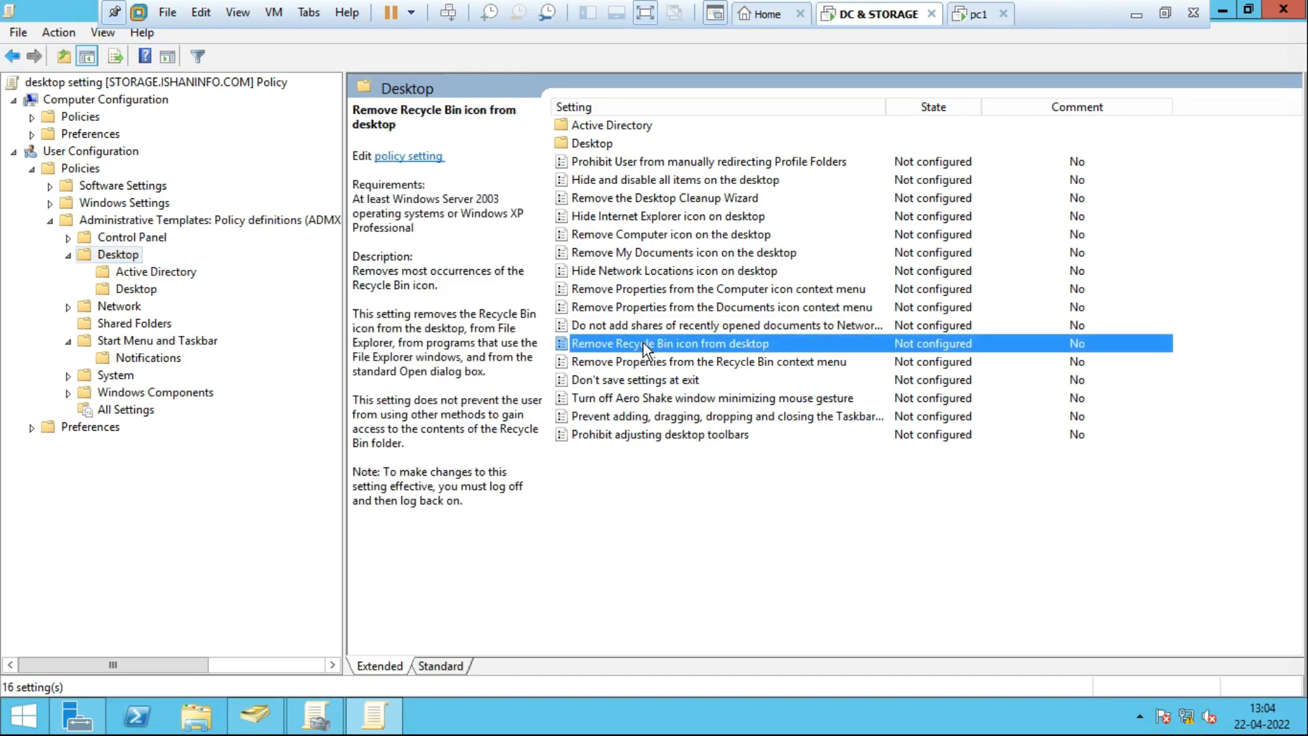
double_click(680, 345)
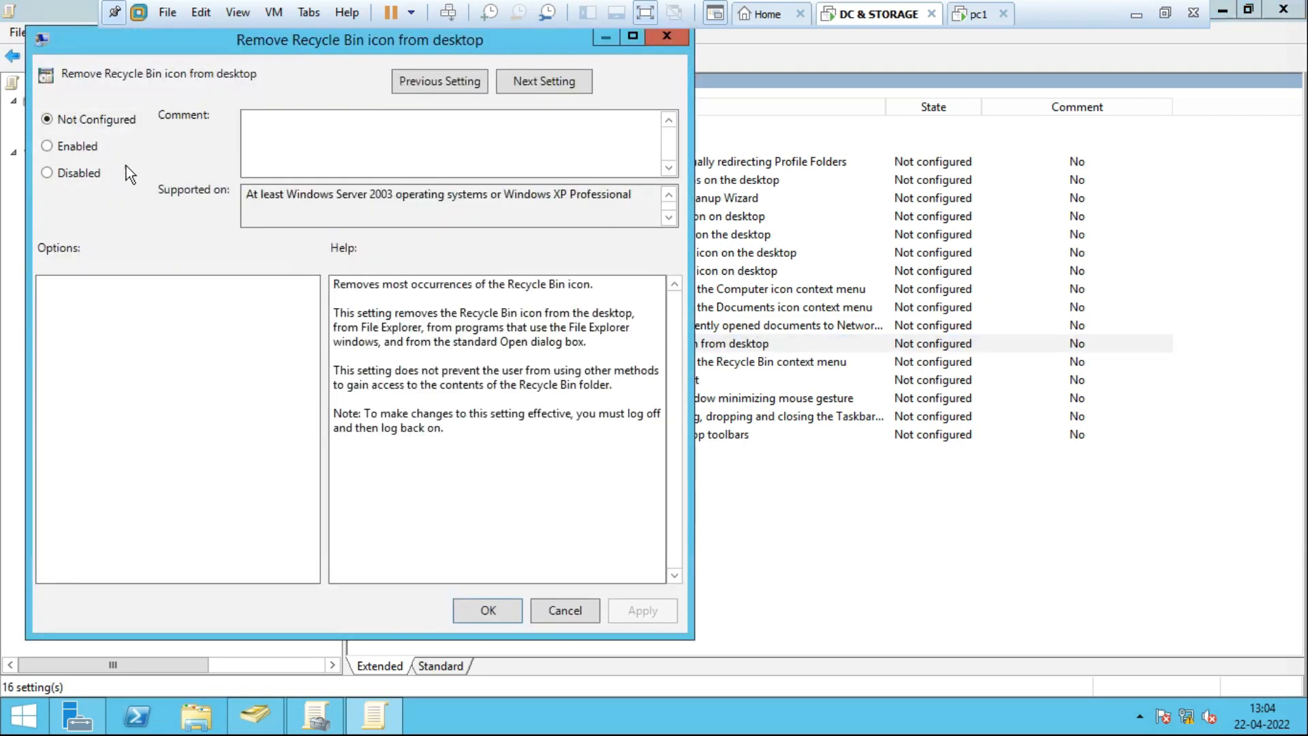
click(79, 152)
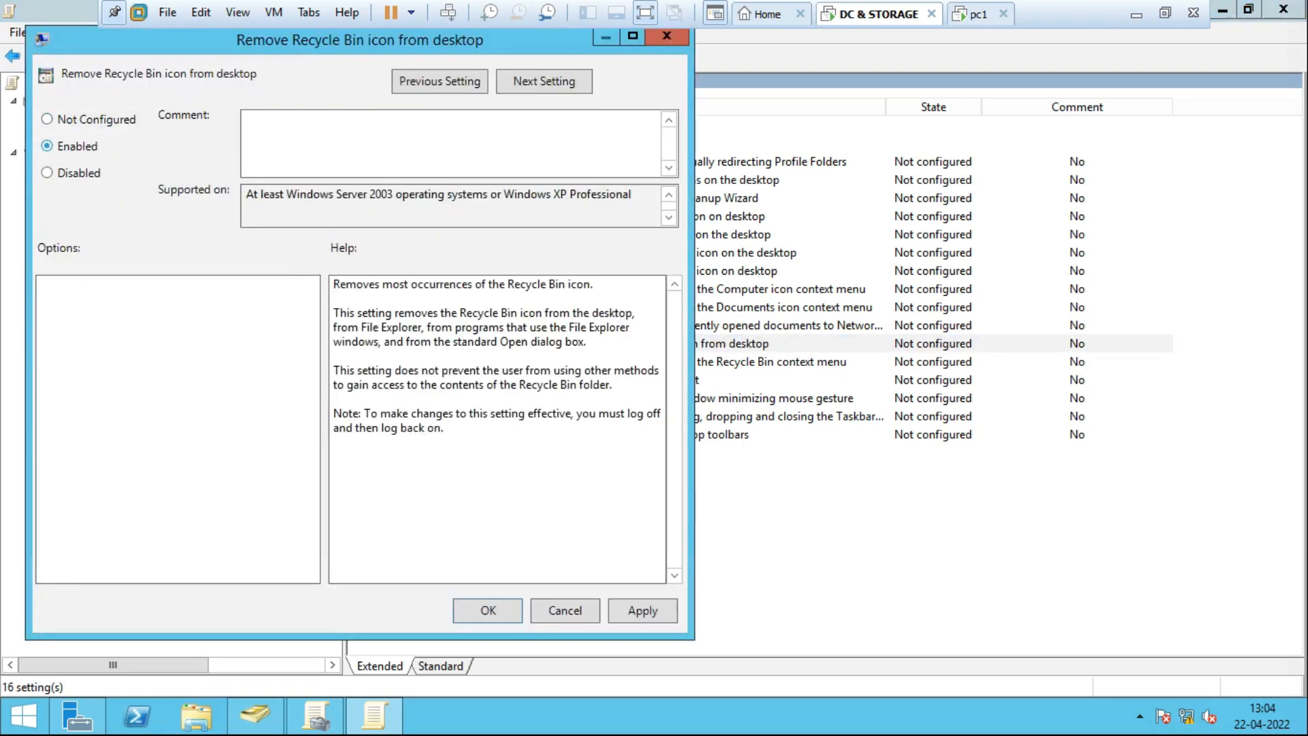
click(498, 605)
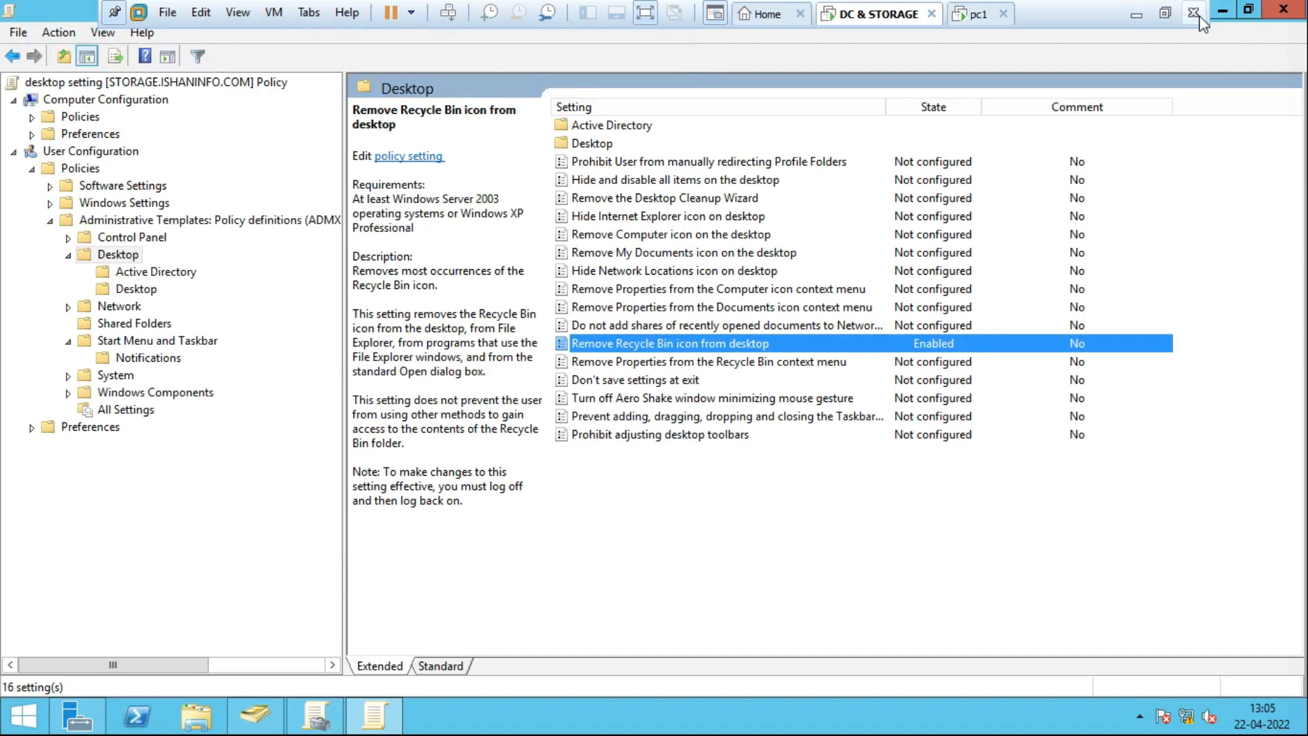
Move the editor window aside and enable the desktop setting link on the Account OU.
click(1248, 9)
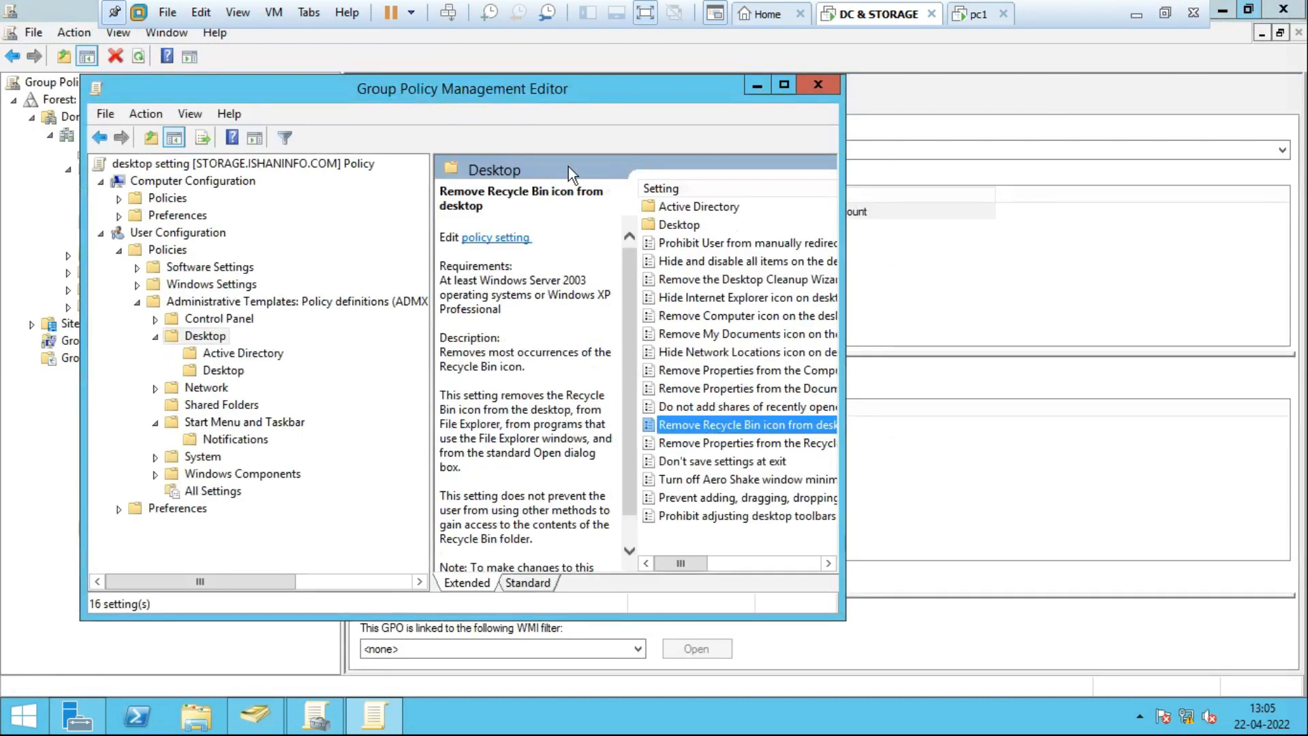
drag(455, 100, 731, 113)
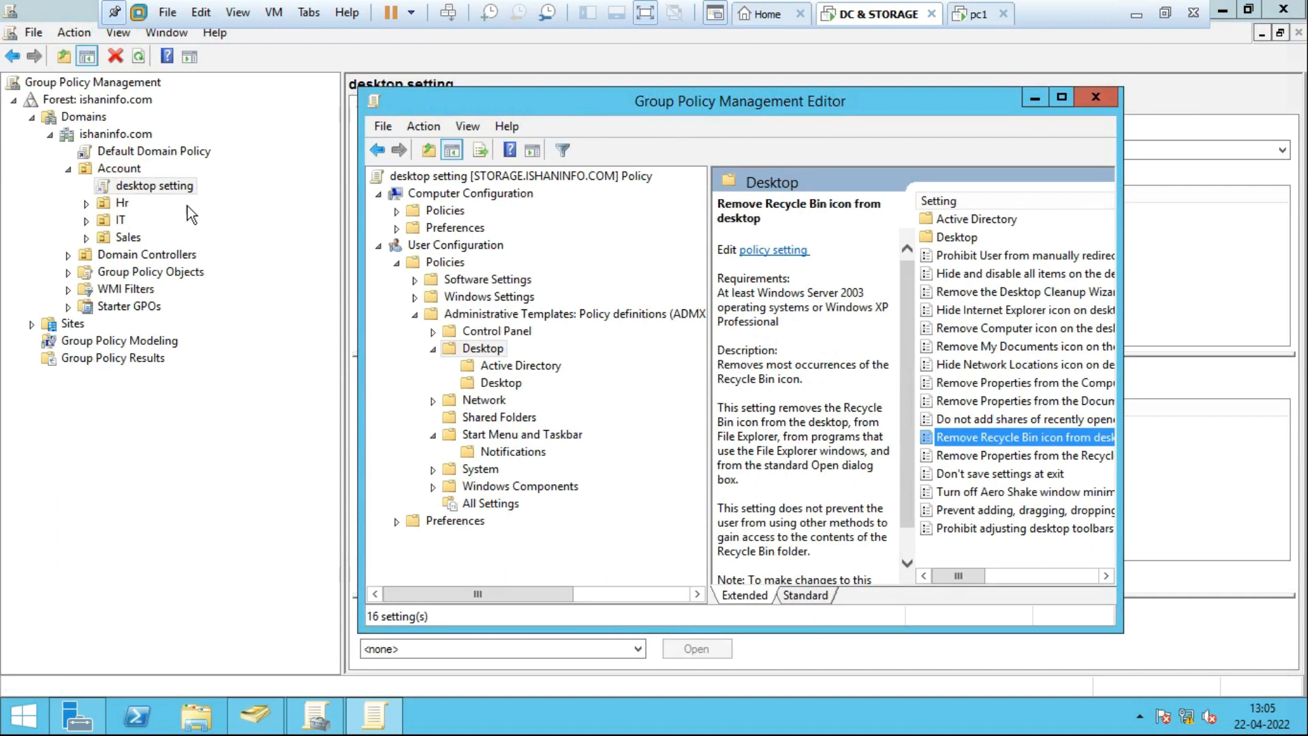
right_click(145, 187)
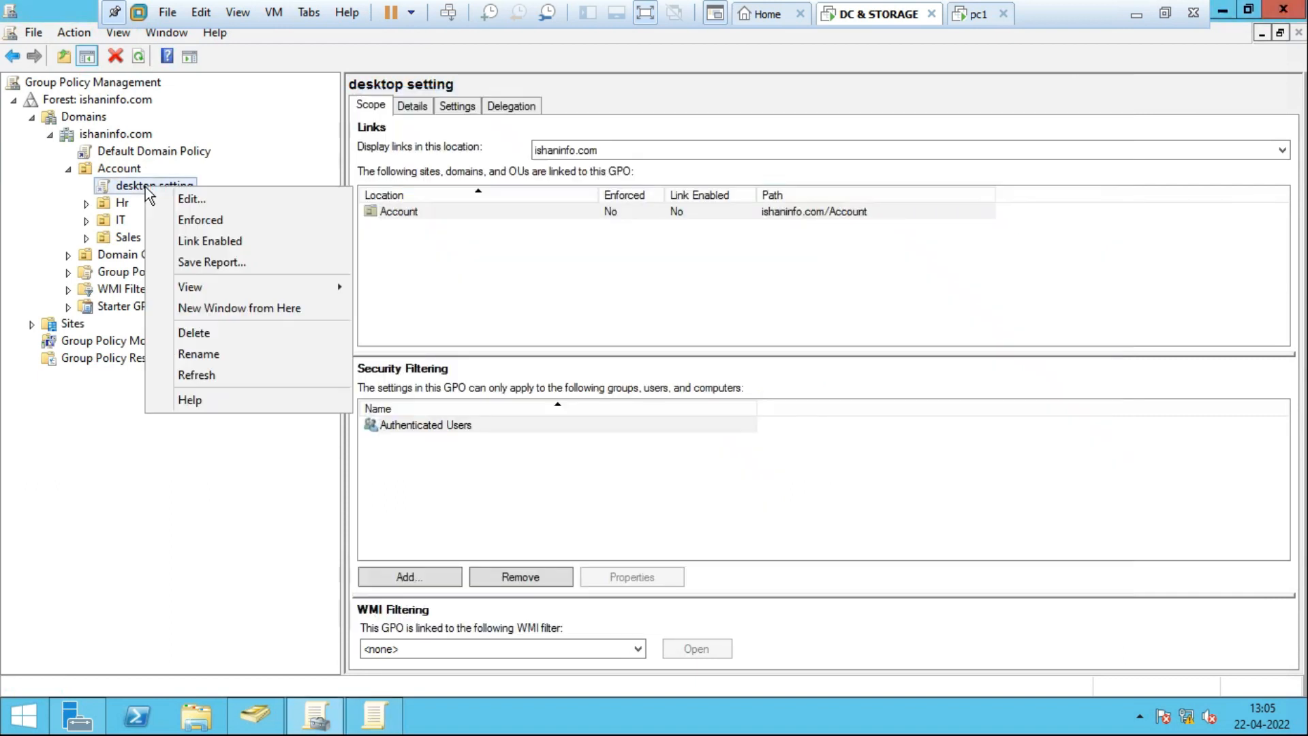
click(169, 247)
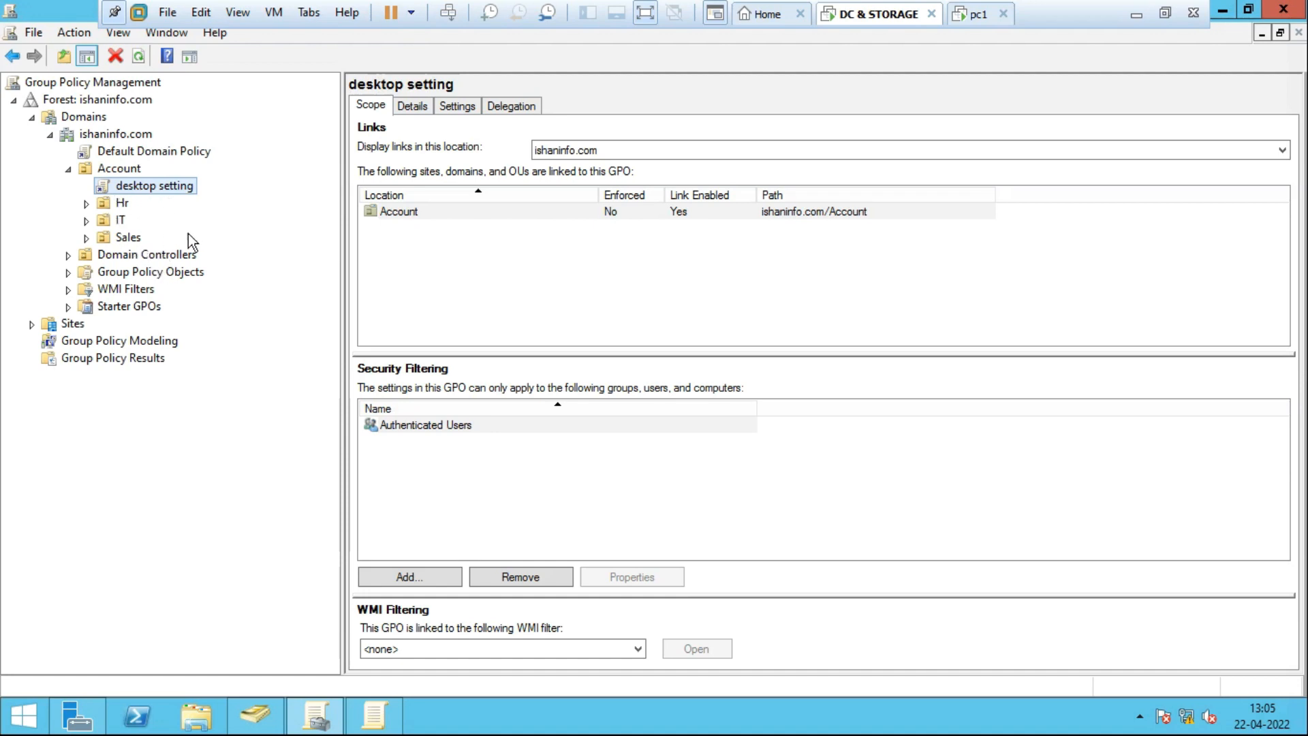
Check the GPO links on Account, Hr and IT, then select the desktop setting link.
click(117, 171)
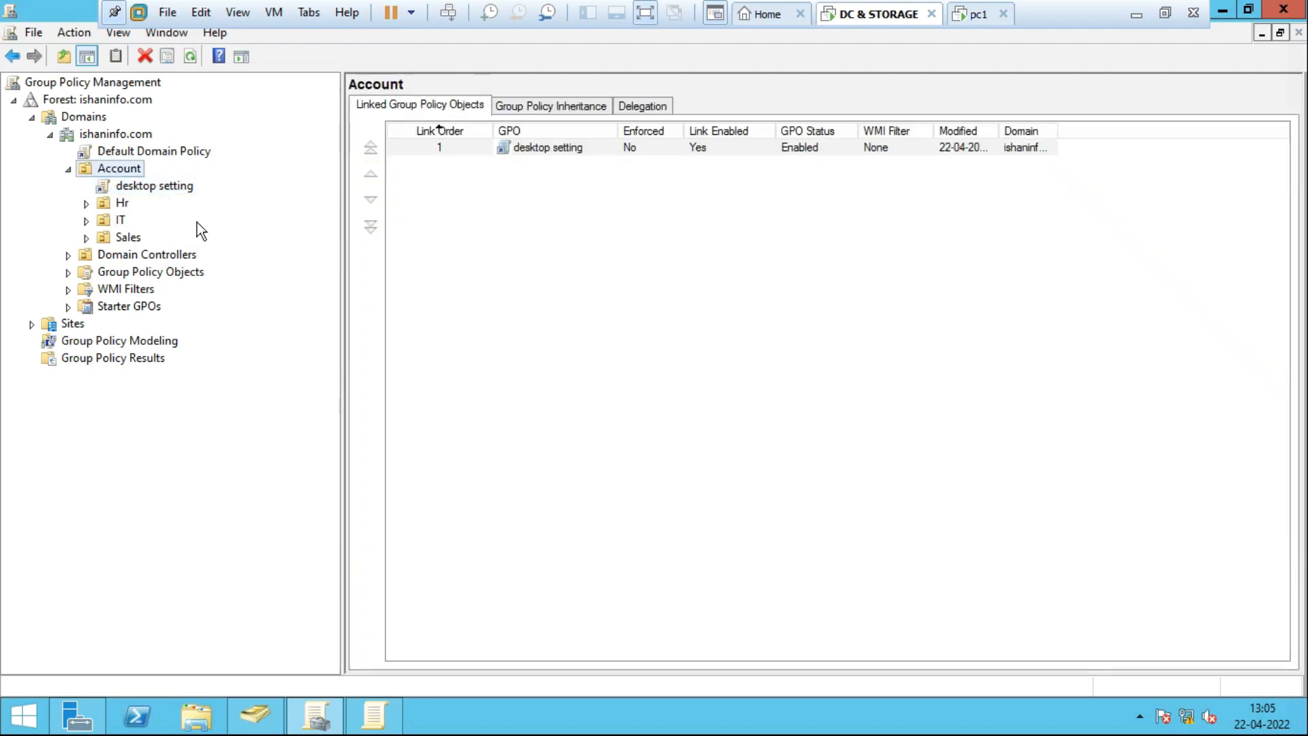
click(121, 204)
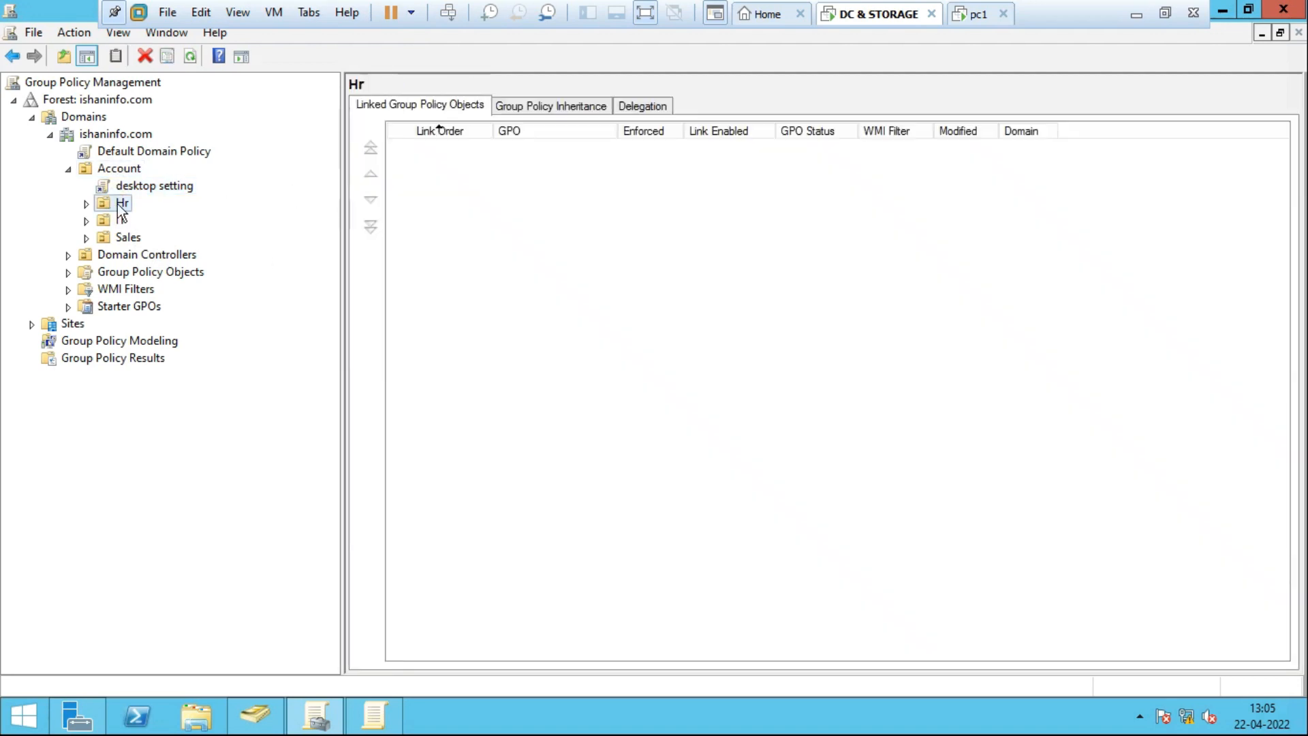
click(120, 221)
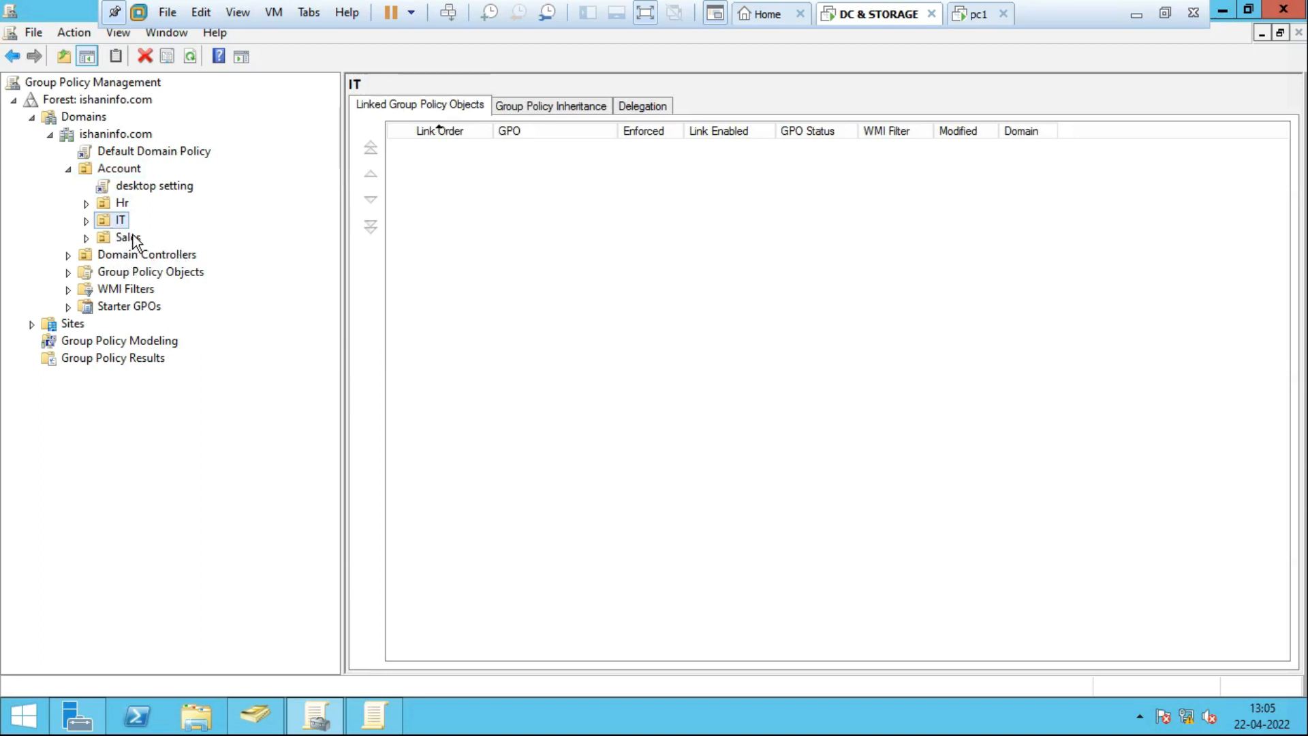
click(171, 187)
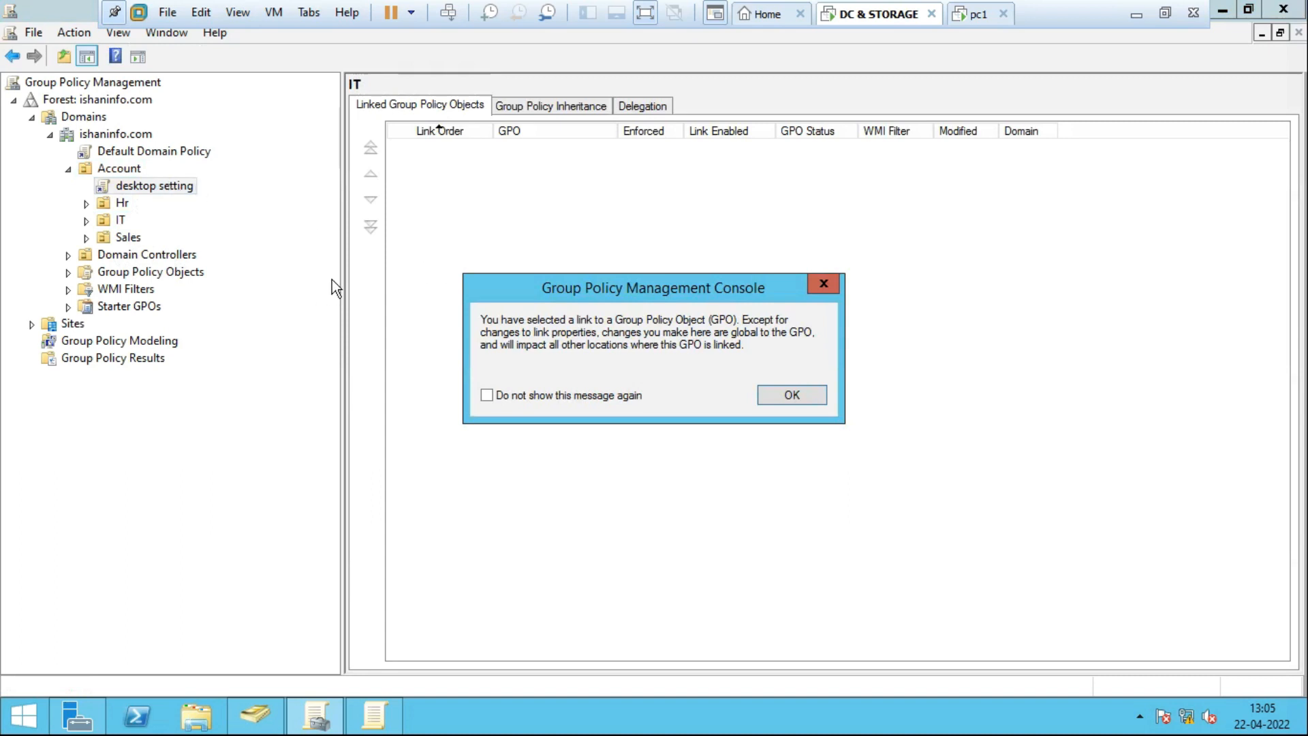
Dismiss the link warning, run gpupdate /force, then recheck the Account and Hr links.
click(826, 283)
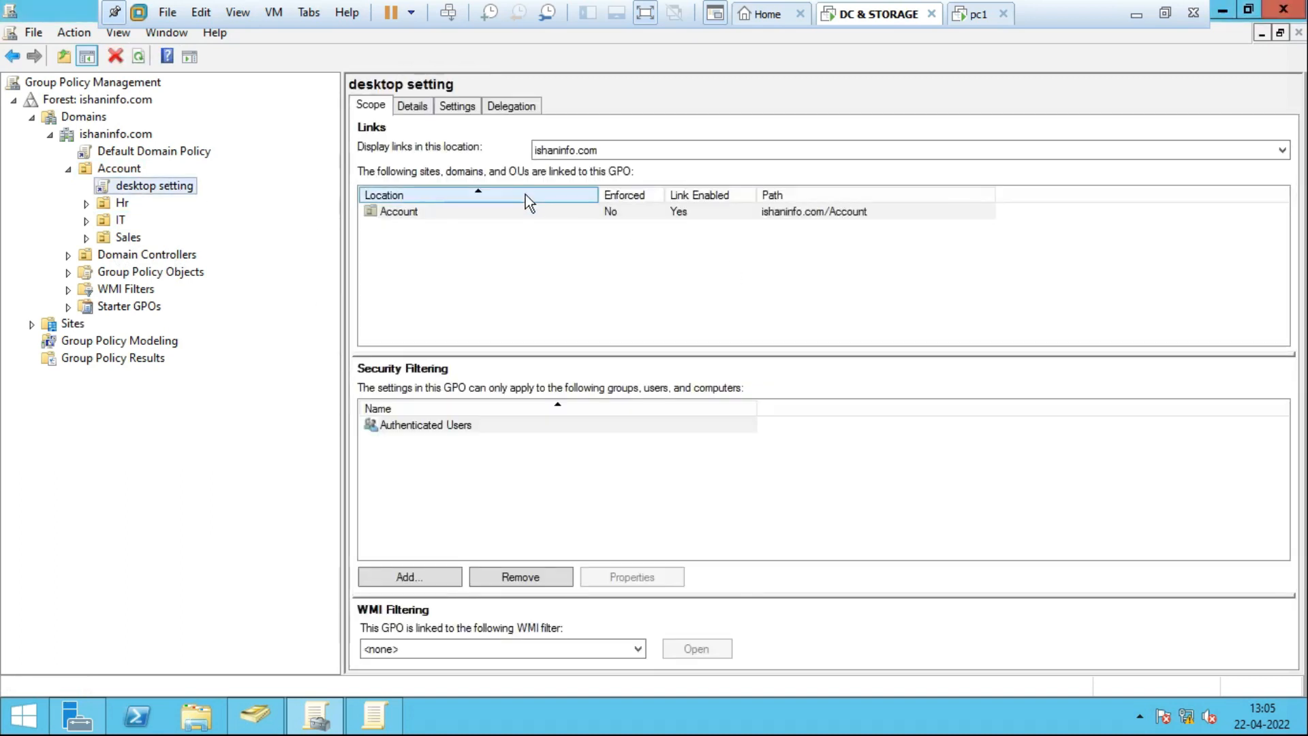
key(super+r)
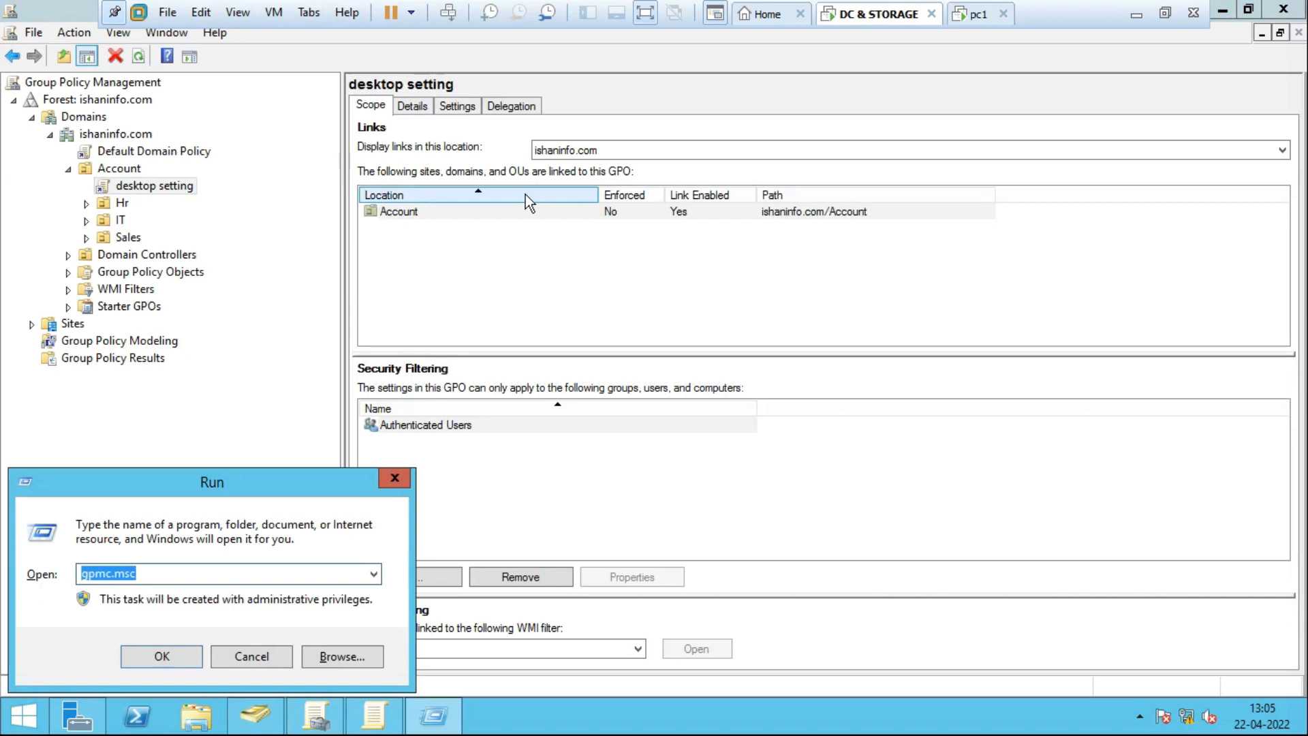
text(gp)
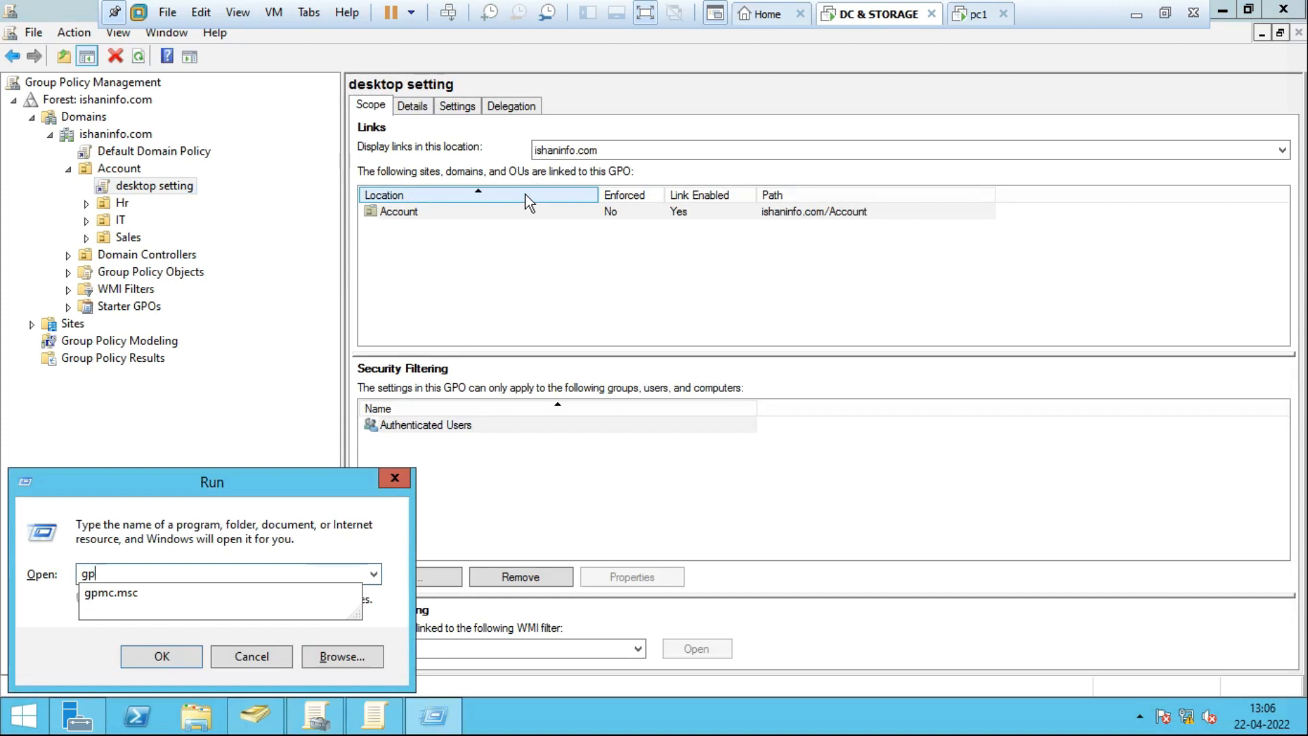
text(up)
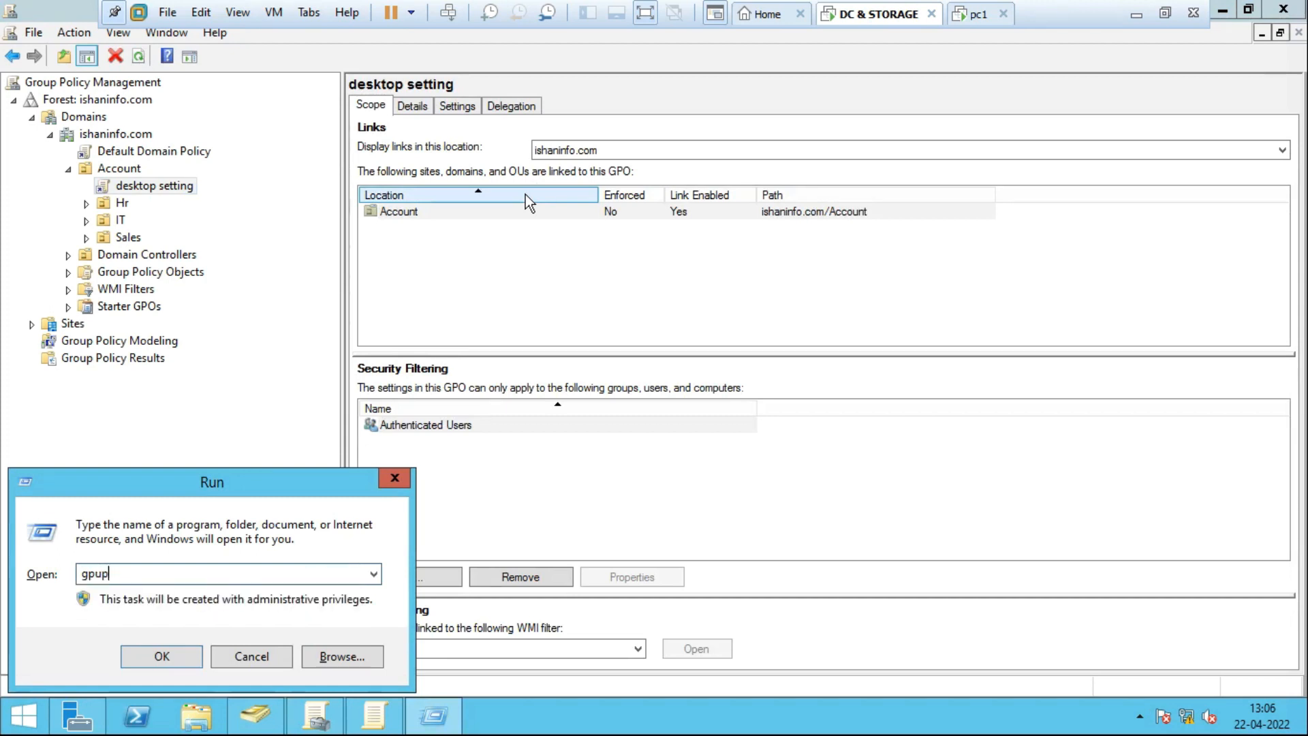
text(date /force)
key(Return)
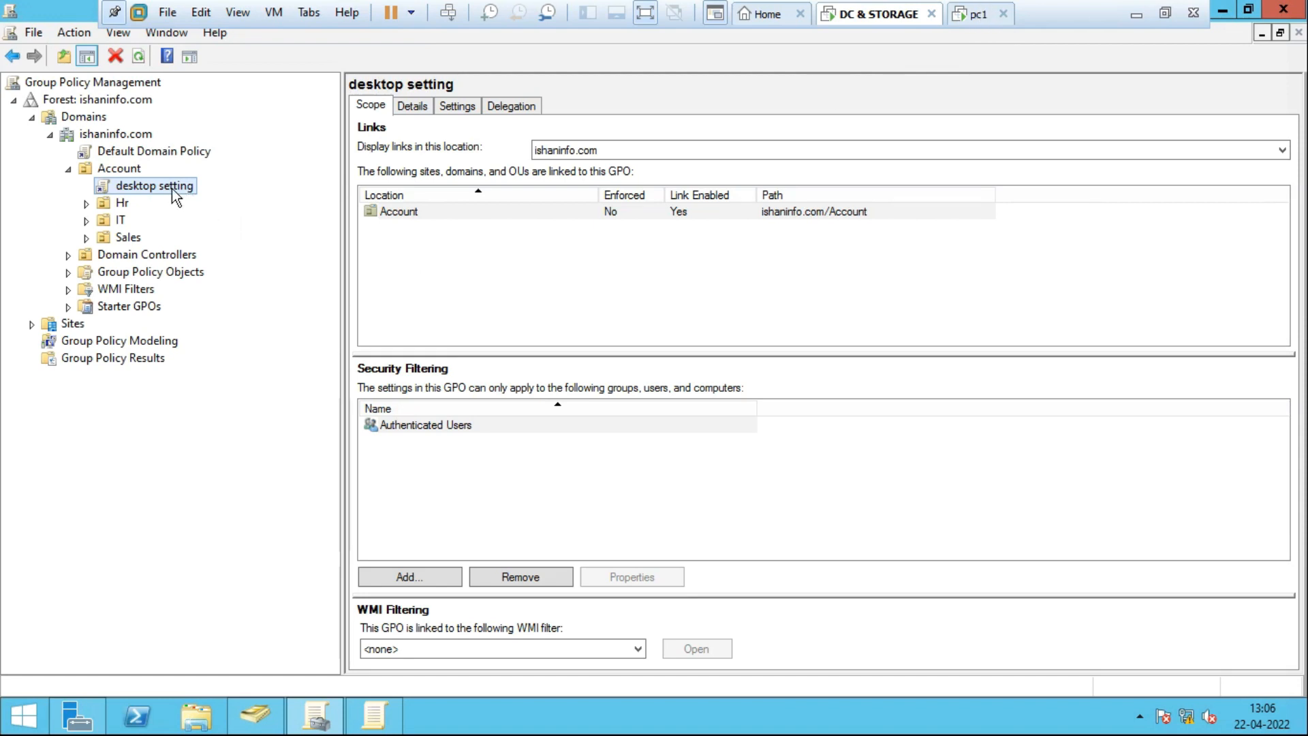
click(118, 169)
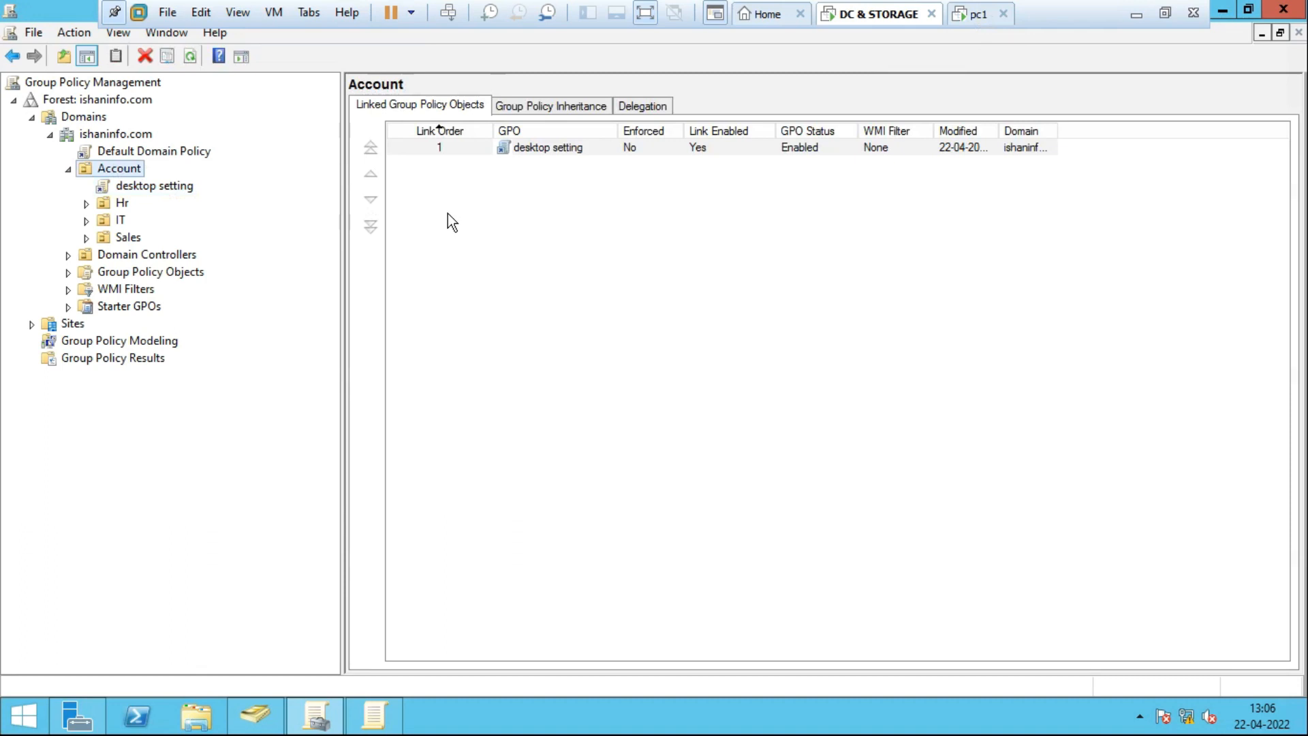
click(117, 203)
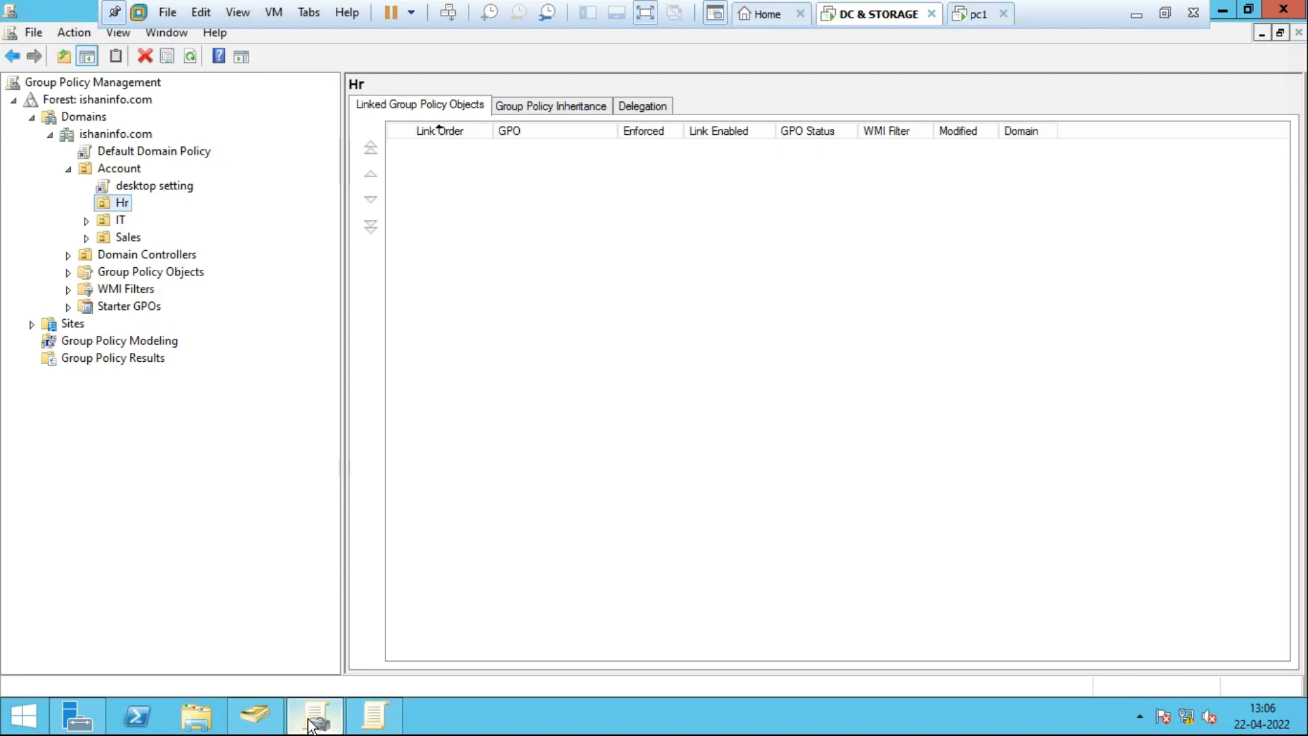
In ADUC, browse the Account, Hr and IT OU users, ending on IT's user10, user11, user15, user16.
click(256, 715)
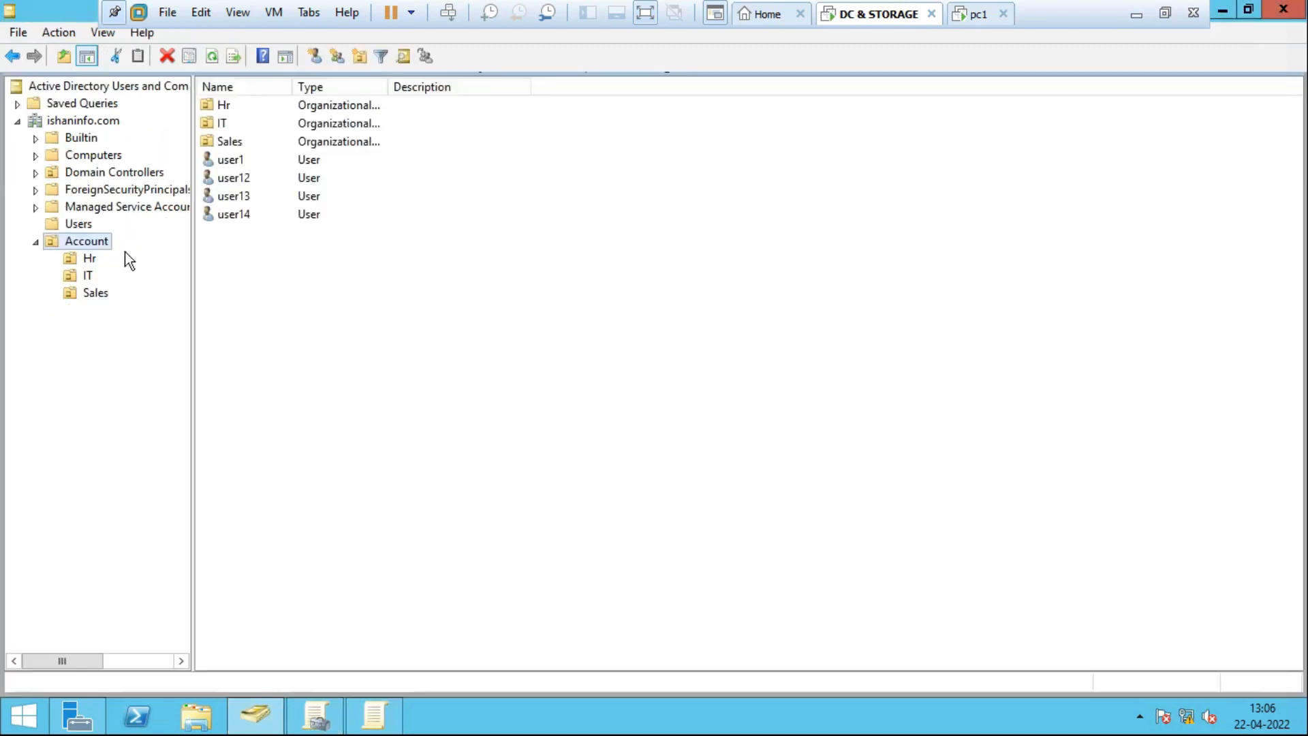
click(240, 158)
click(90, 258)
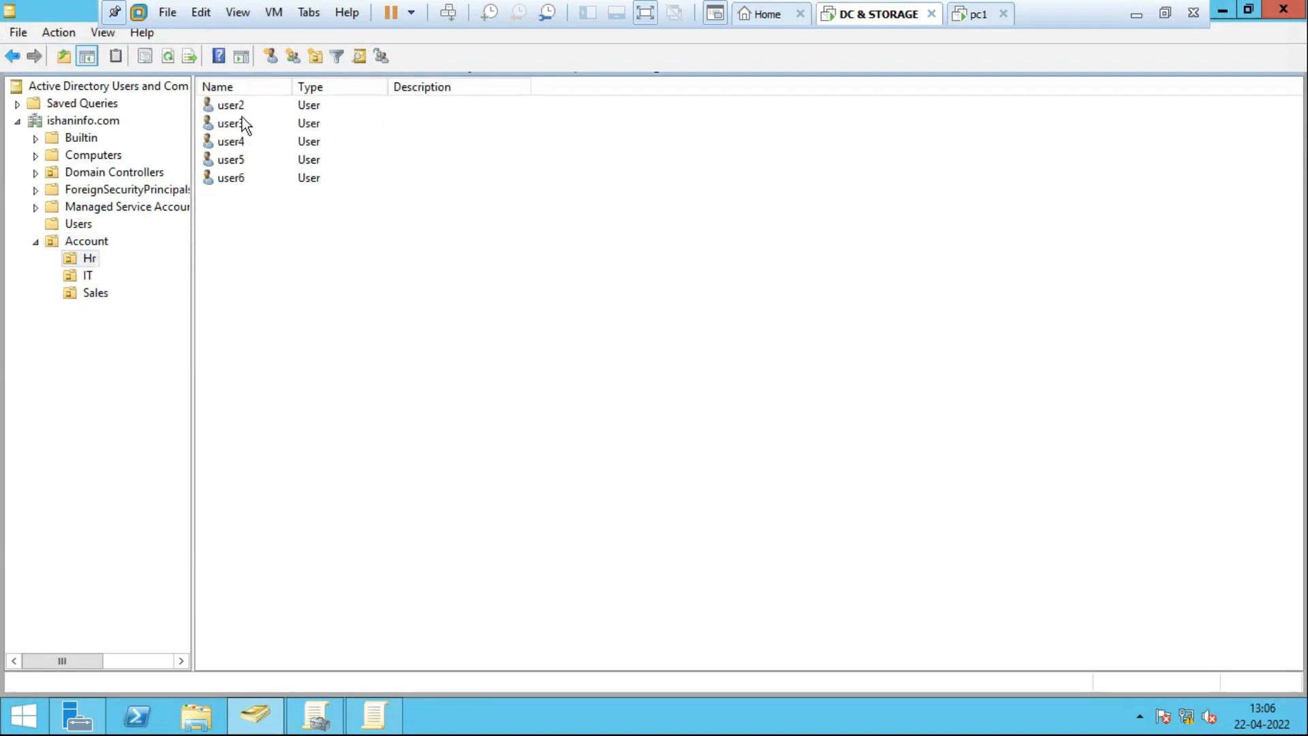
click(236, 106)
click(234, 123)
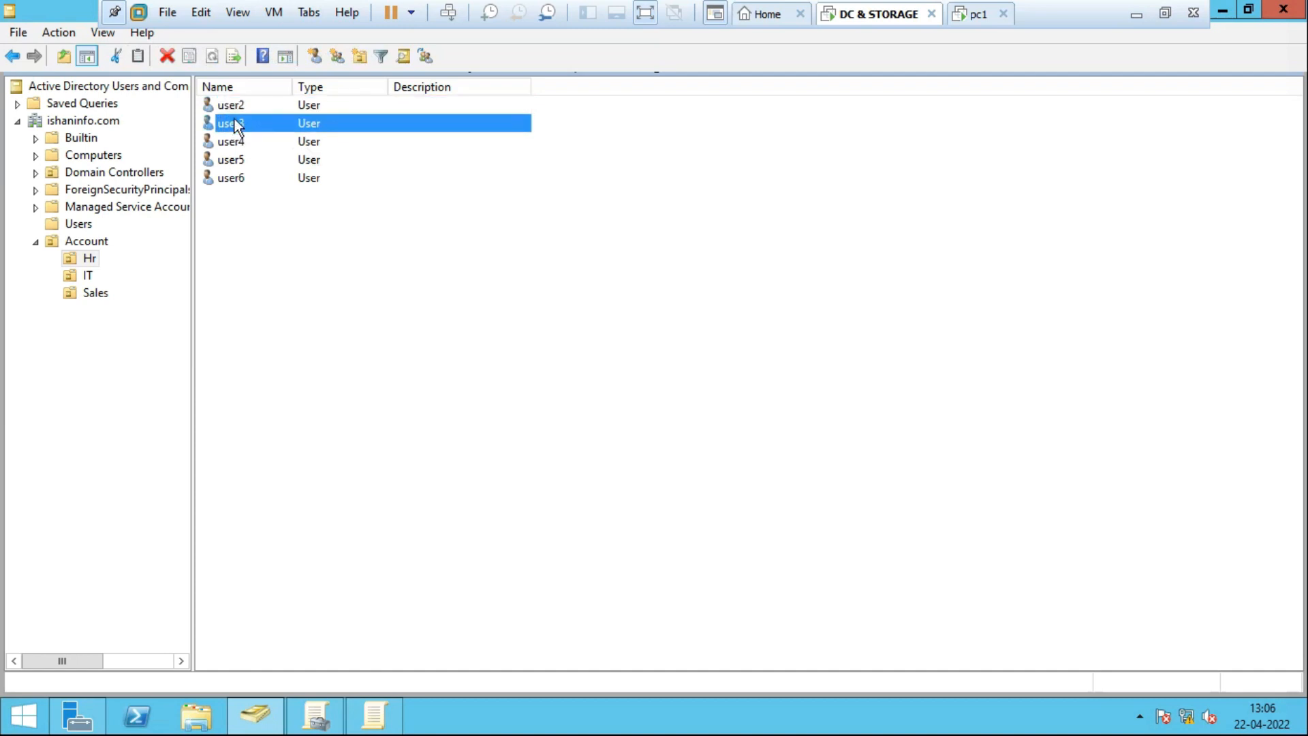
click(235, 106)
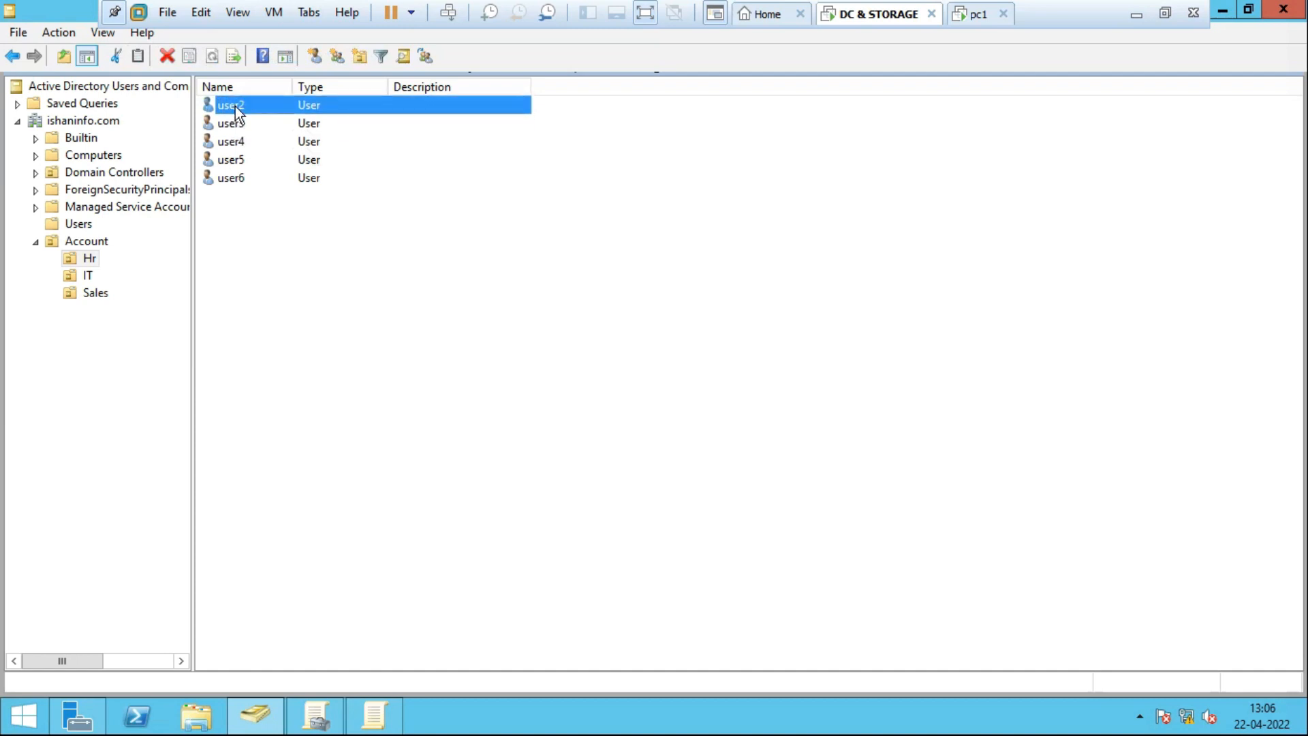
click(87, 276)
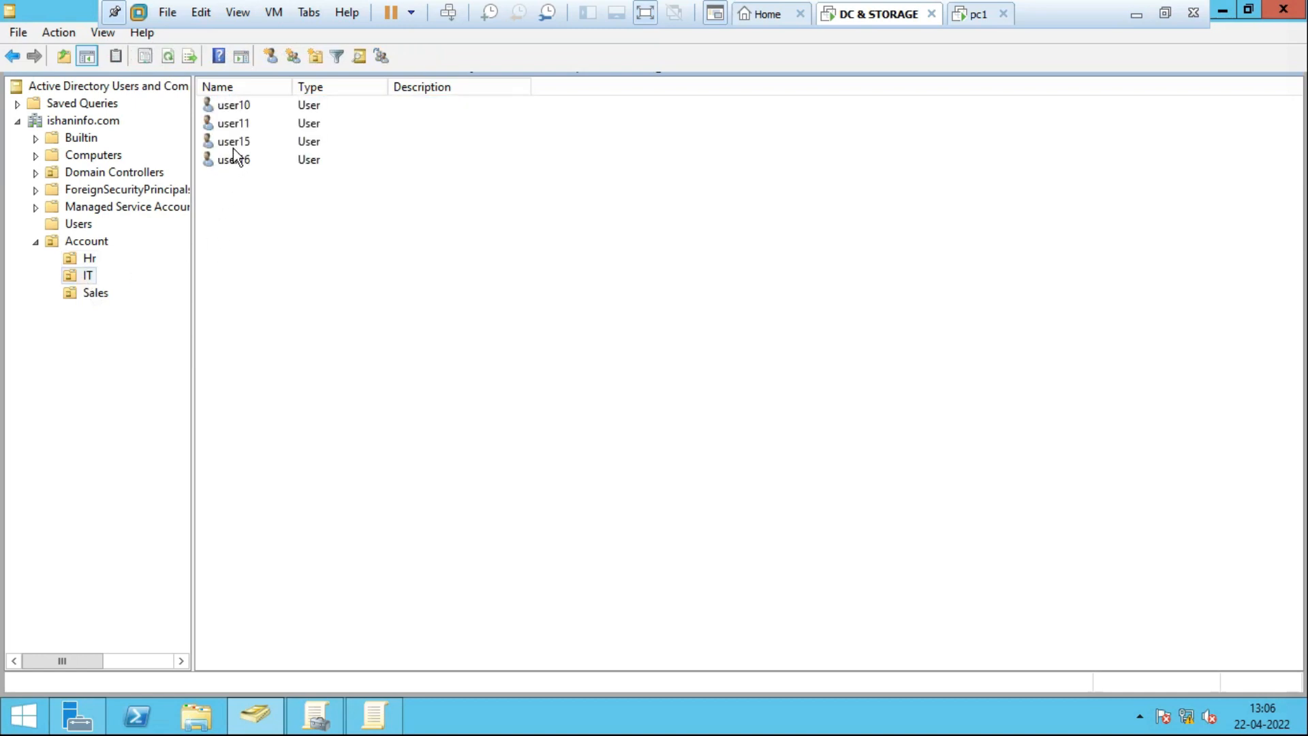
click(234, 142)
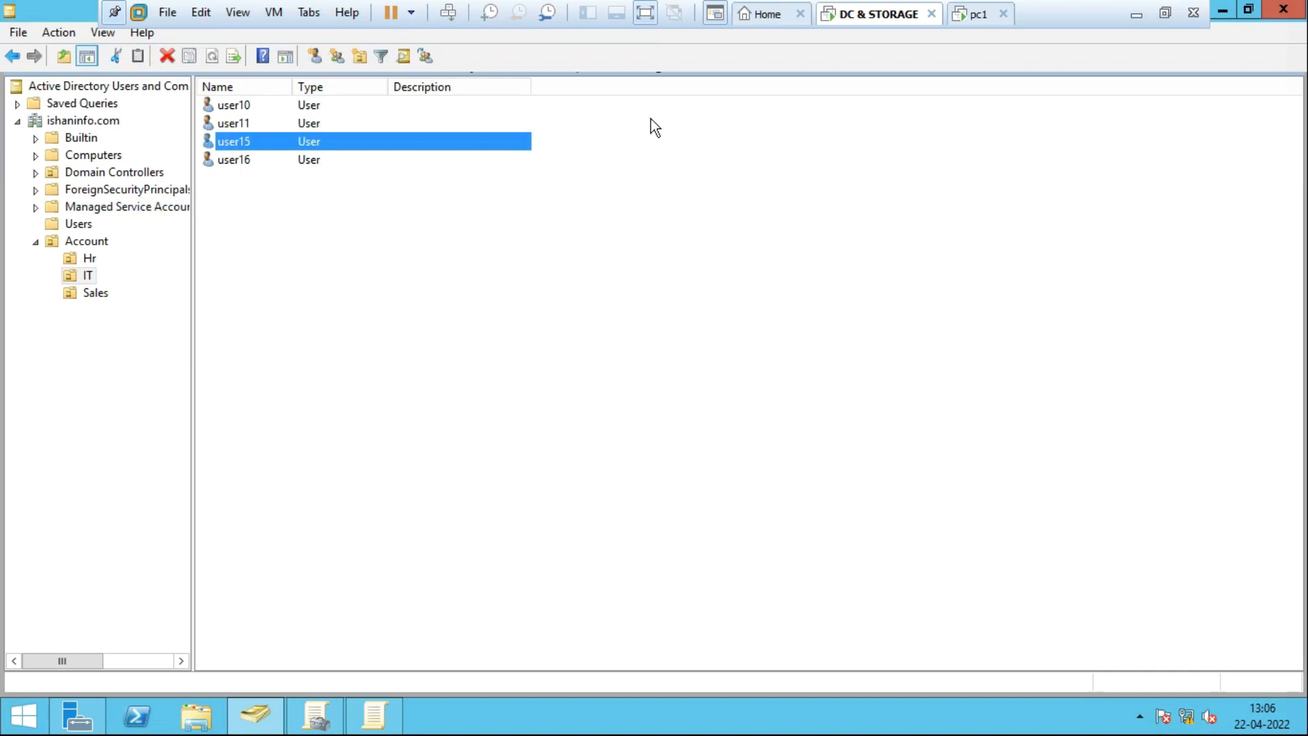
On pc1, start an Other User domain logon with user name user2 and its password.
click(978, 21)
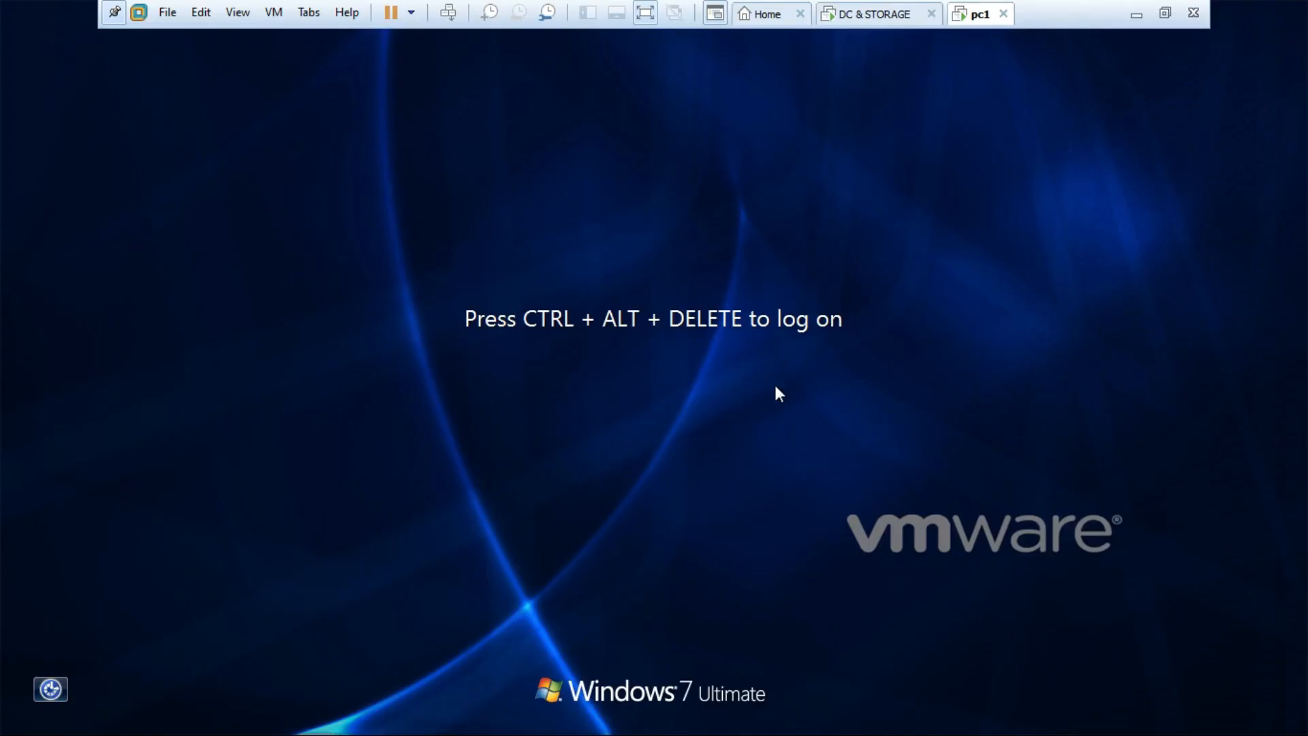
key(ctrl+alt+Insert)
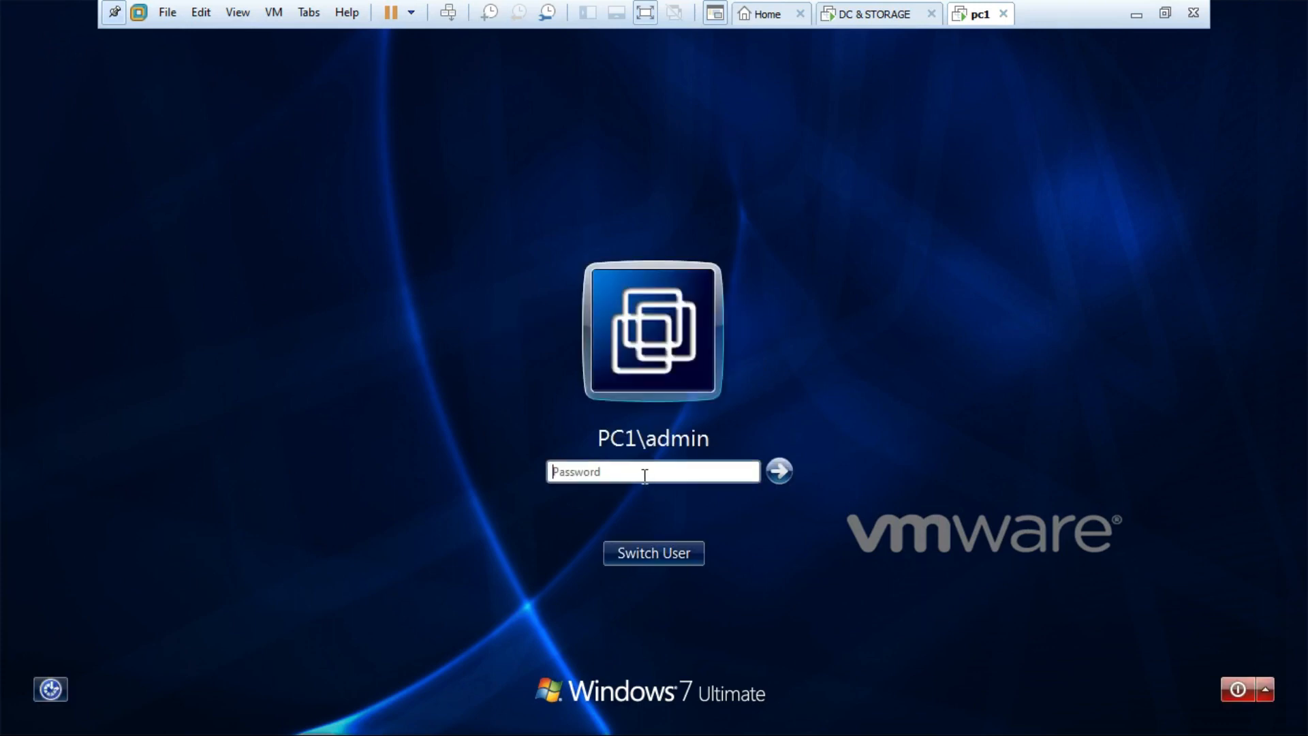
click(664, 549)
click(763, 404)
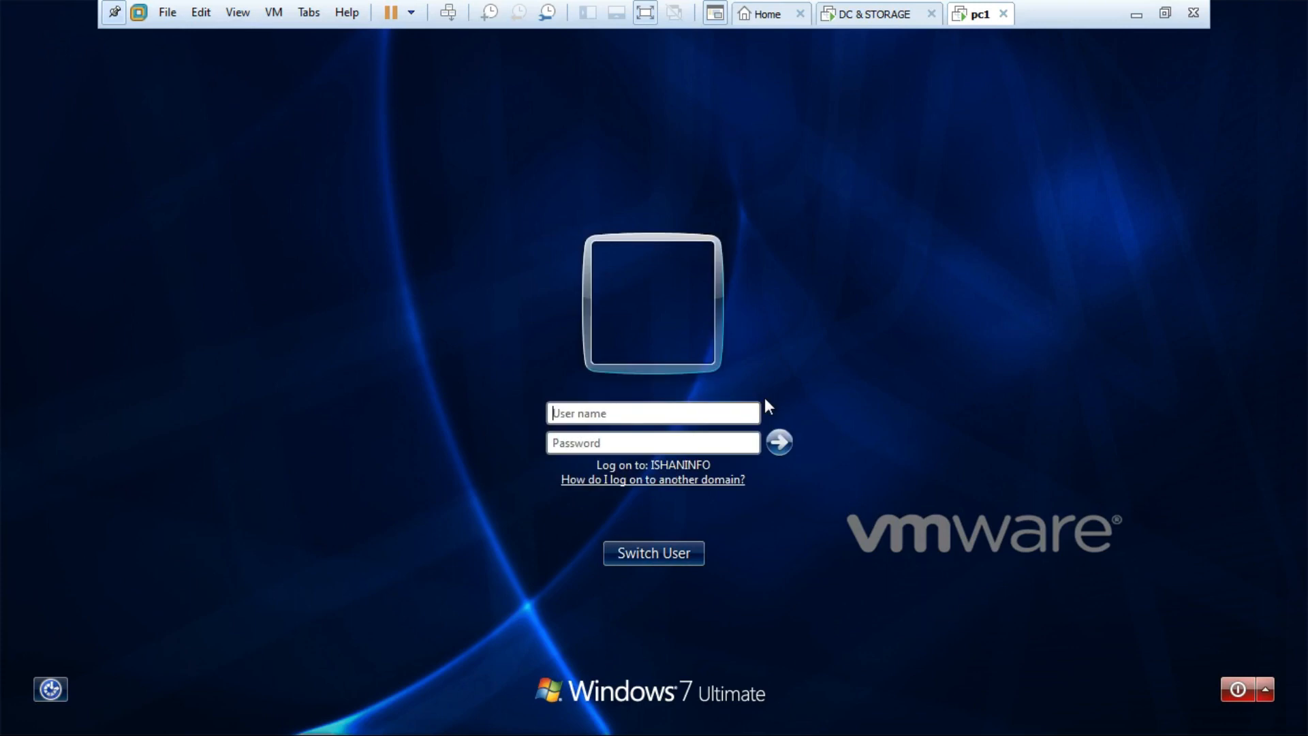
text(user2)
key(Tab)
text(•••••••••)
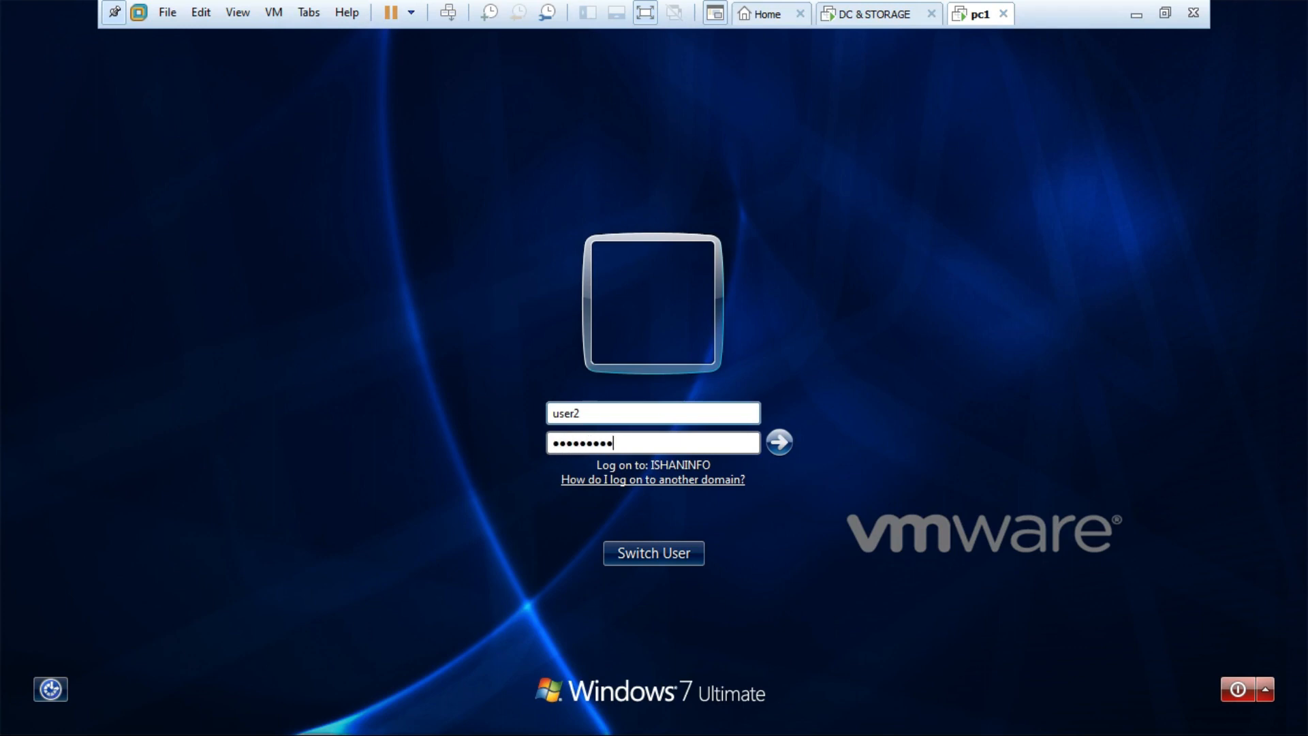
Submit the user2 logon and let the desktop load without a Recycle Bin icon.
key(Return)
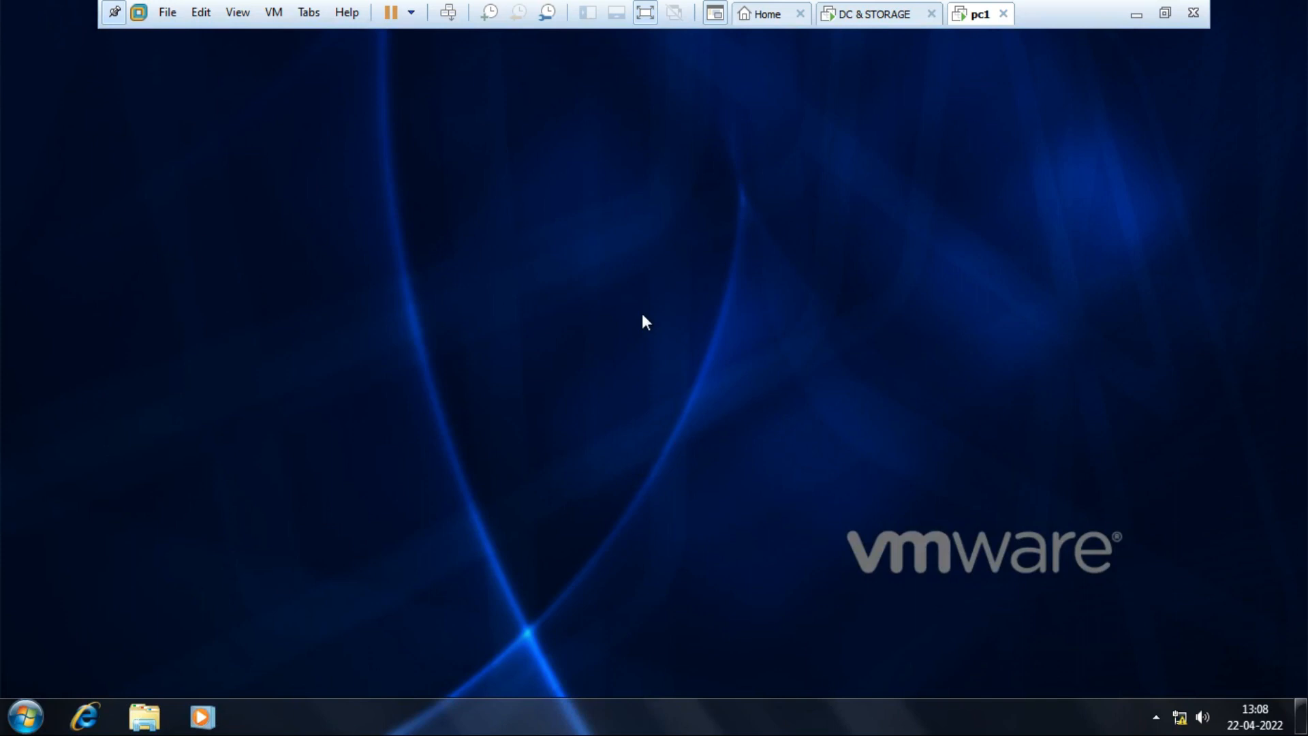
right_click(772, 717)
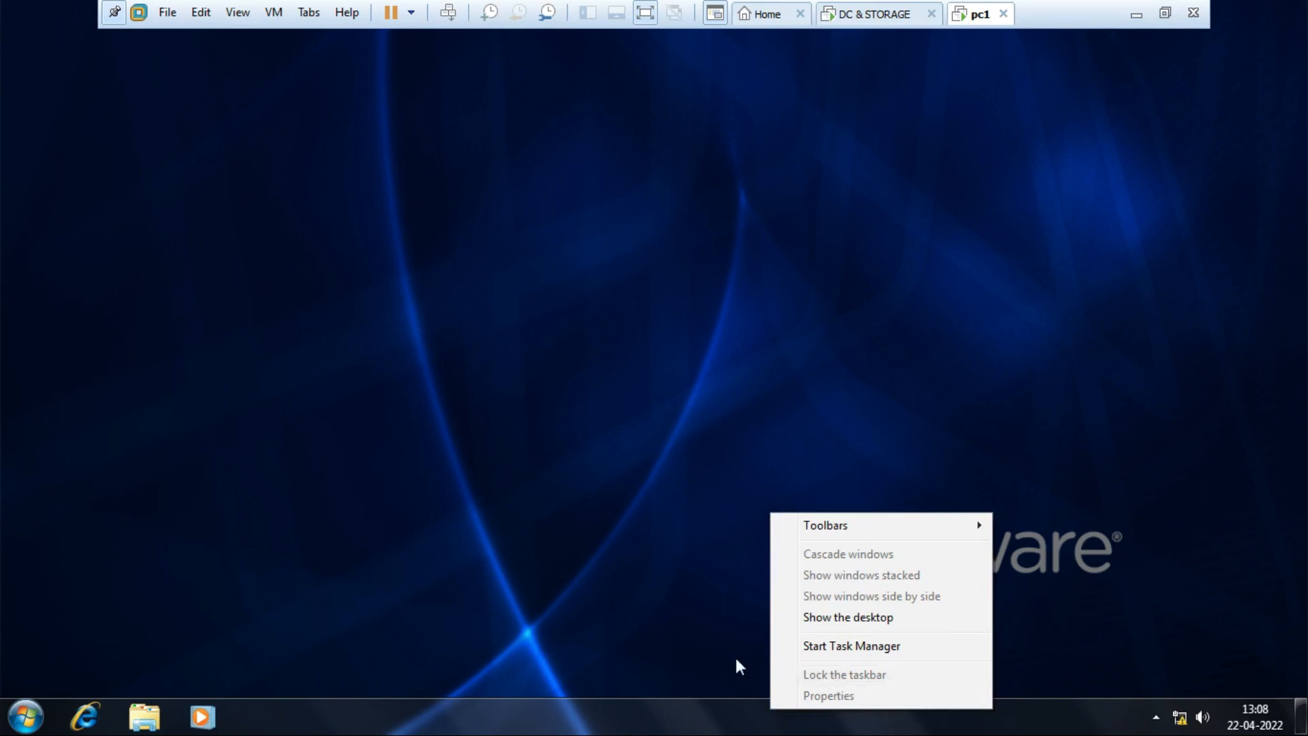
click(580, 558)
click(26, 717)
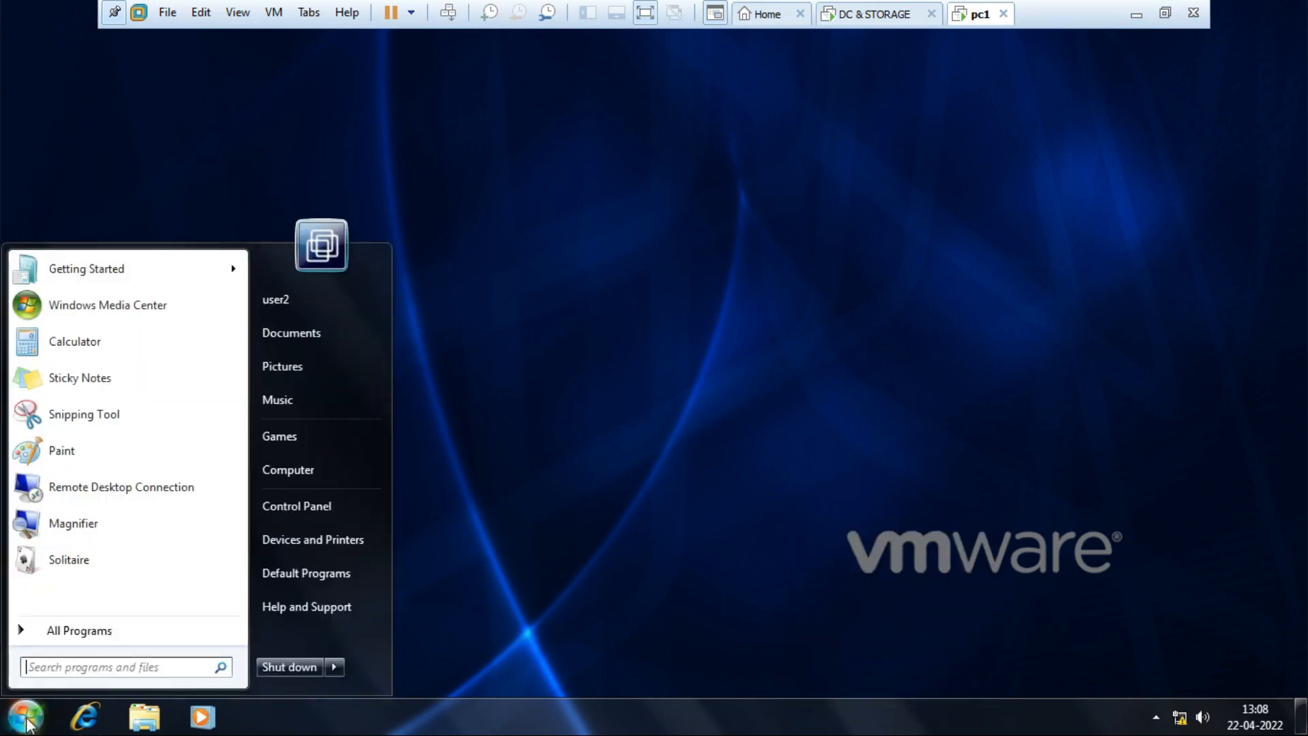
click(579, 614)
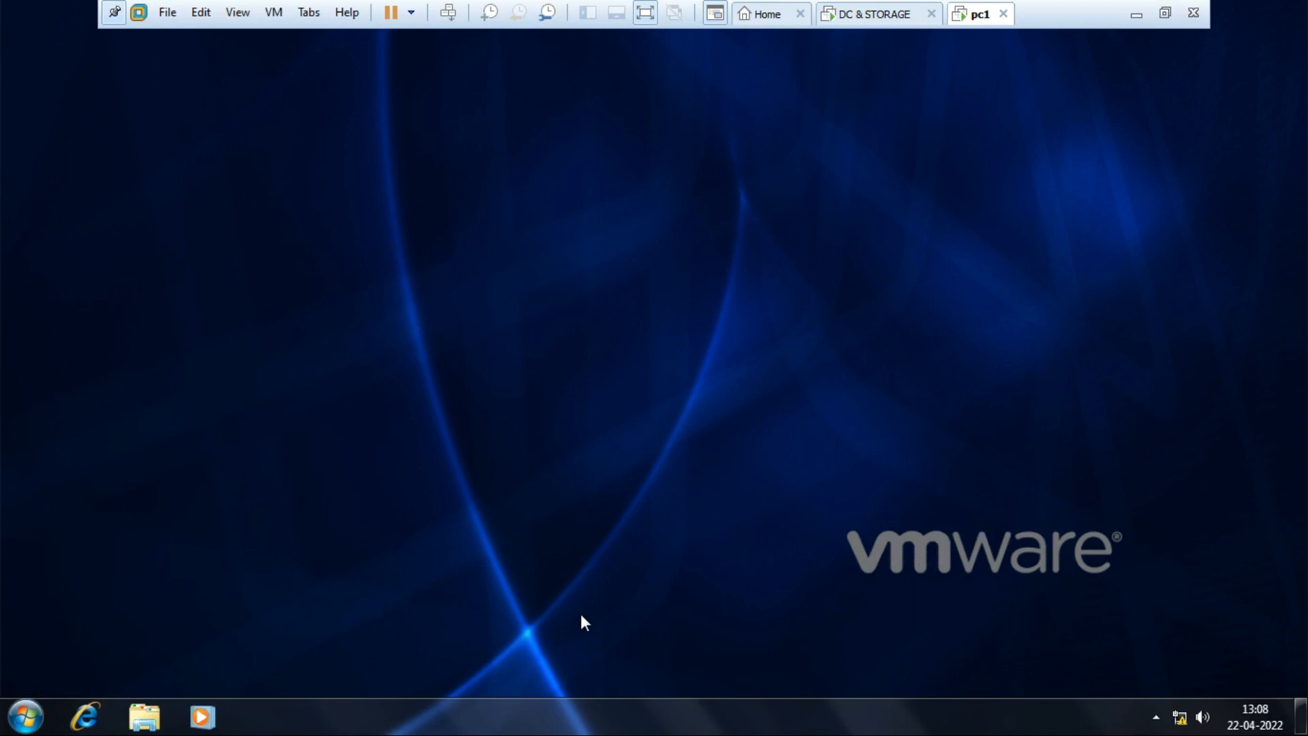
key(super+r)
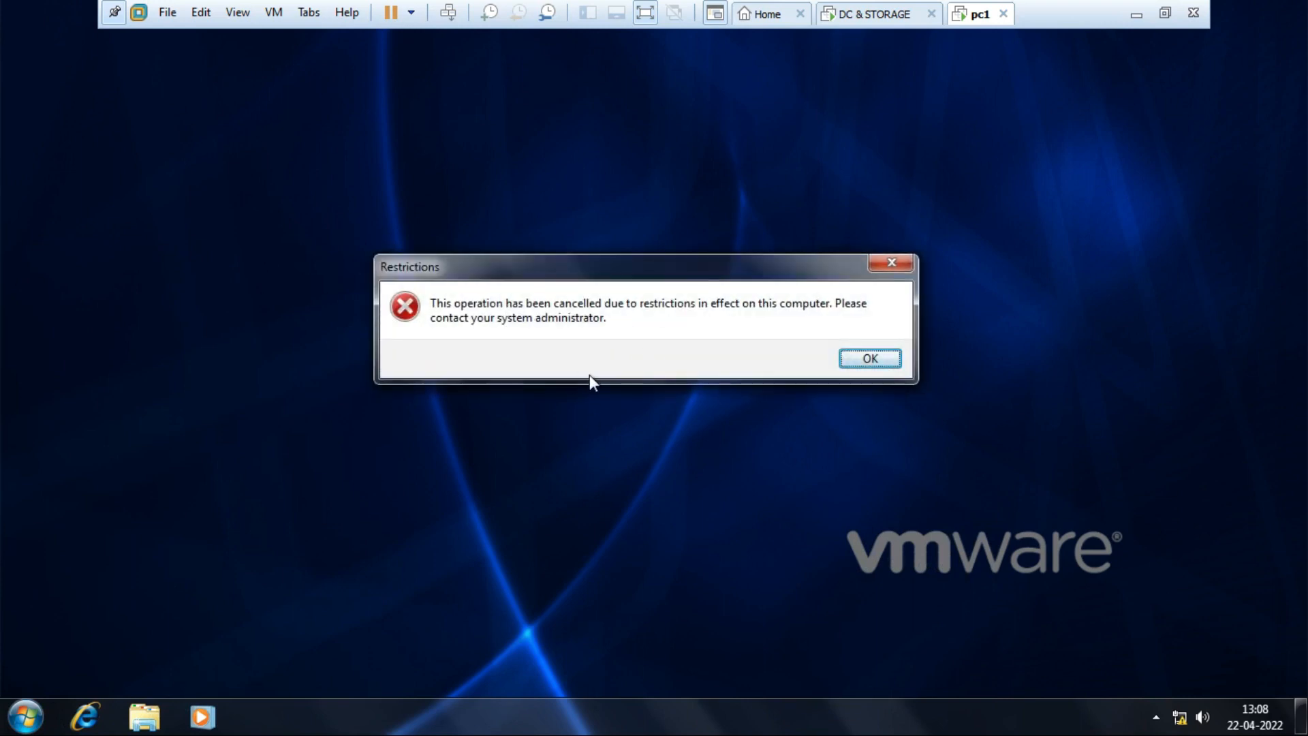
click(891, 263)
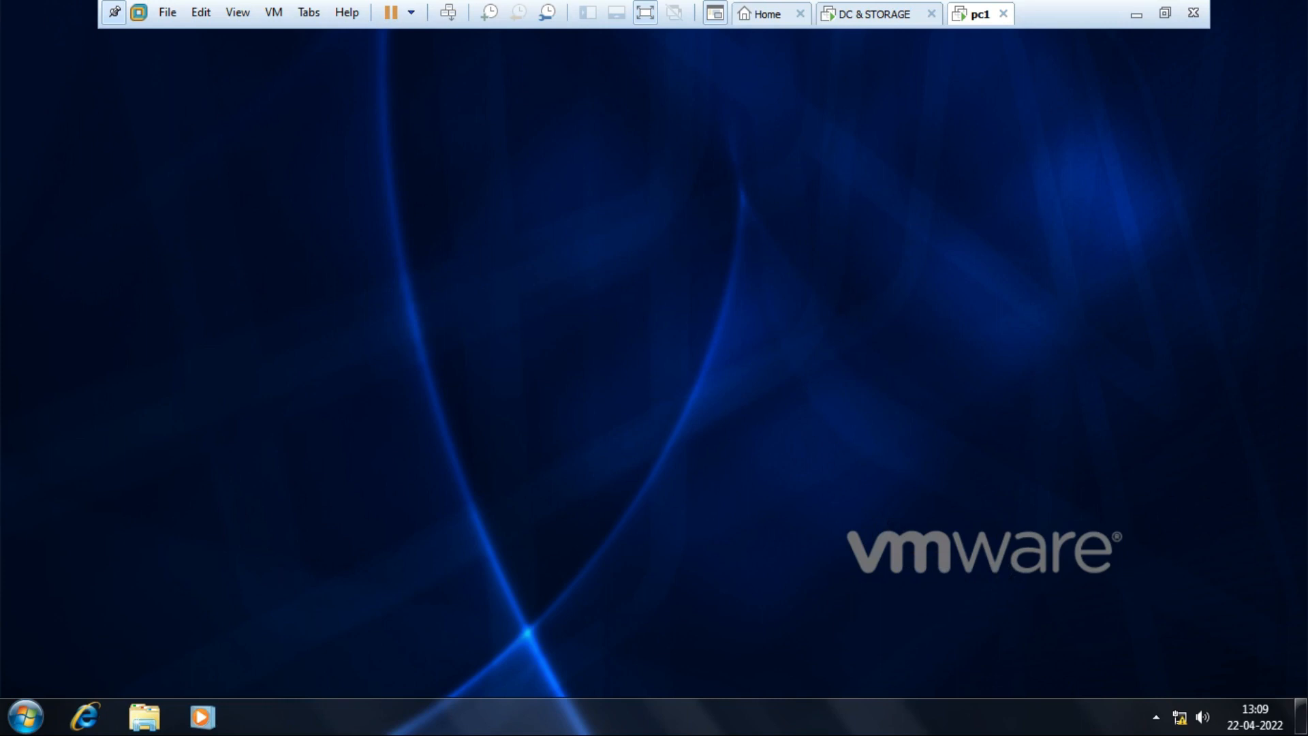
click(872, 14)
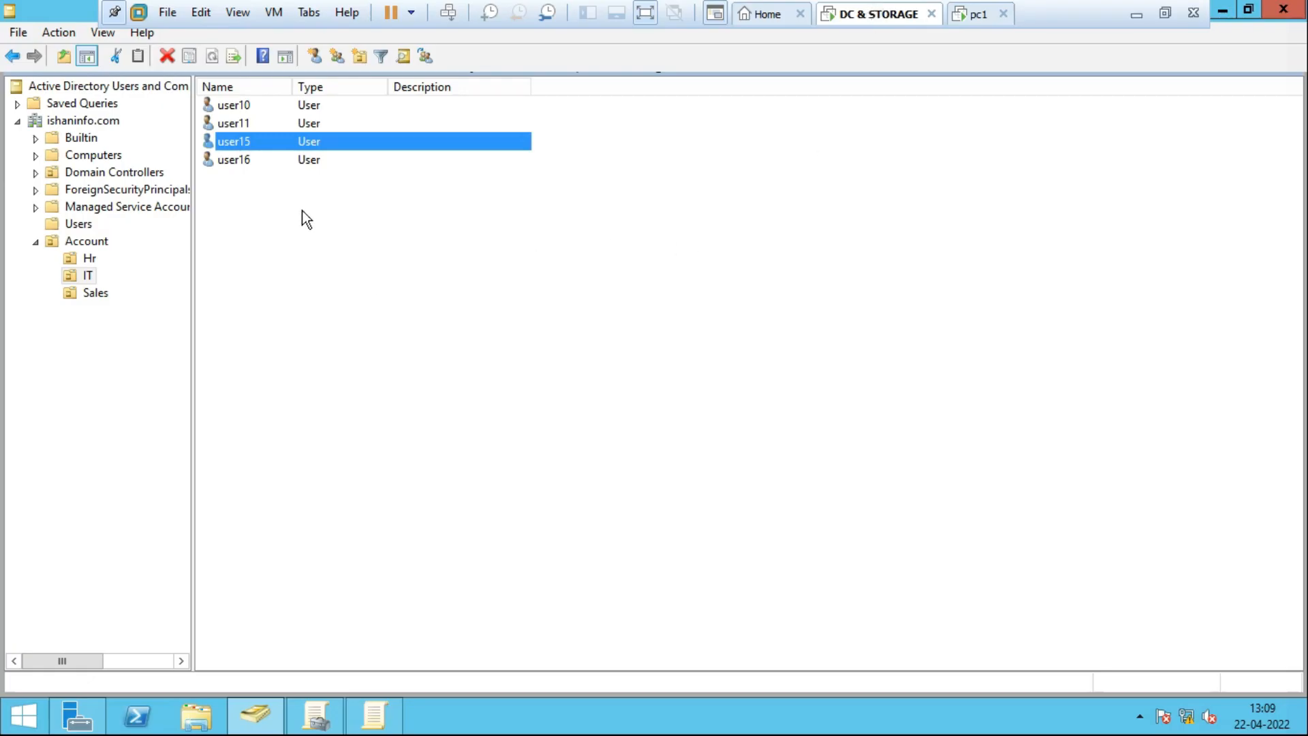
click(90, 258)
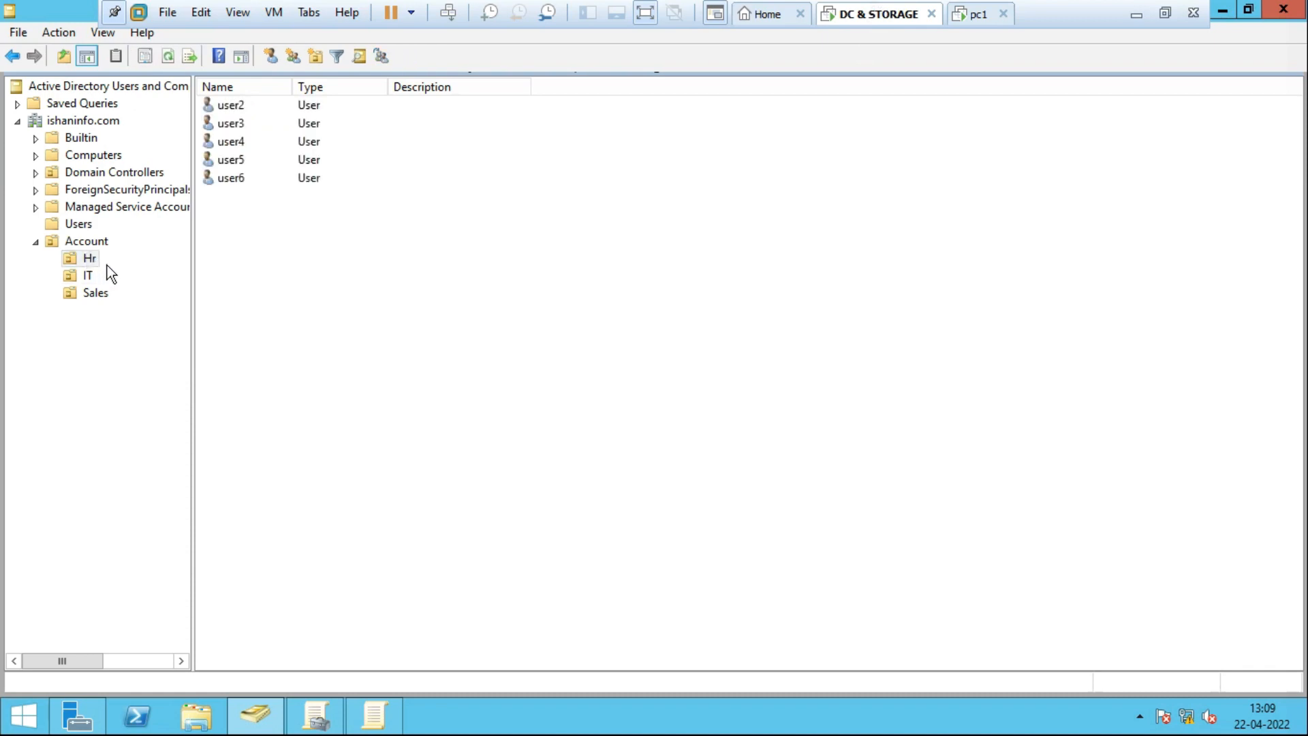
click(71, 276)
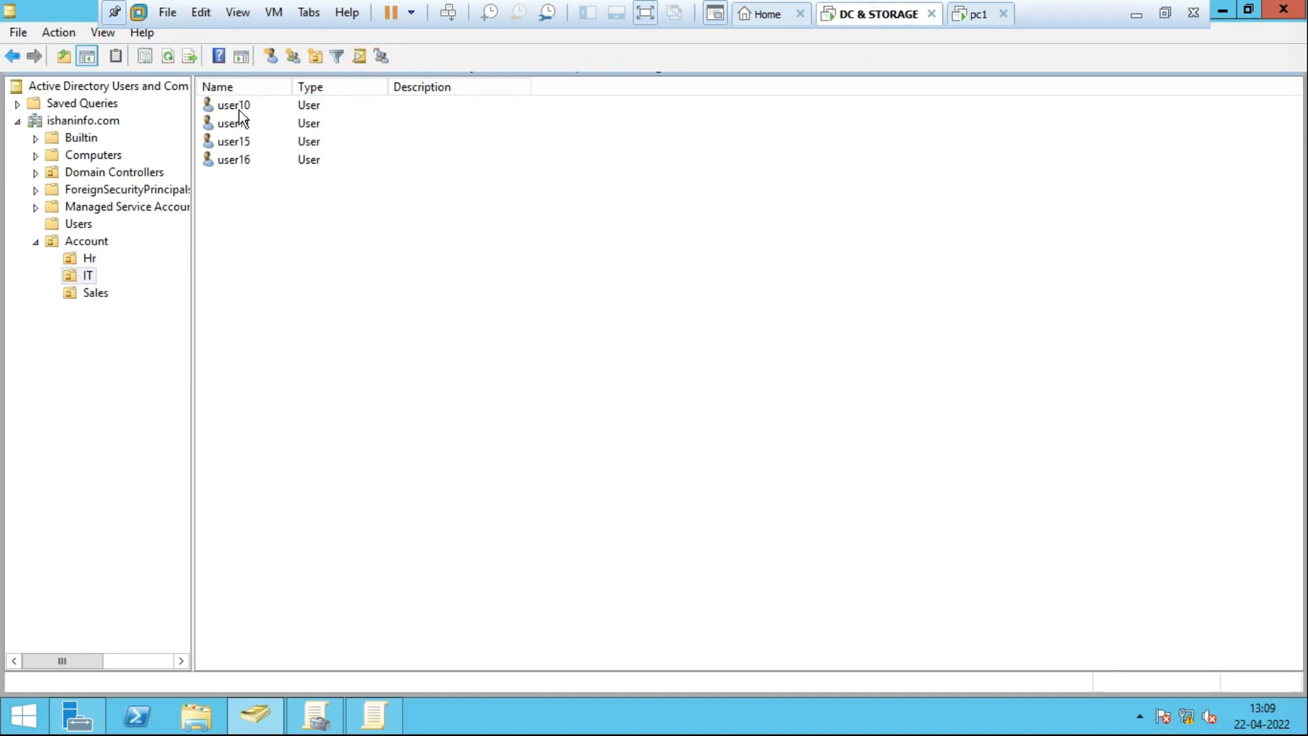
click(976, 14)
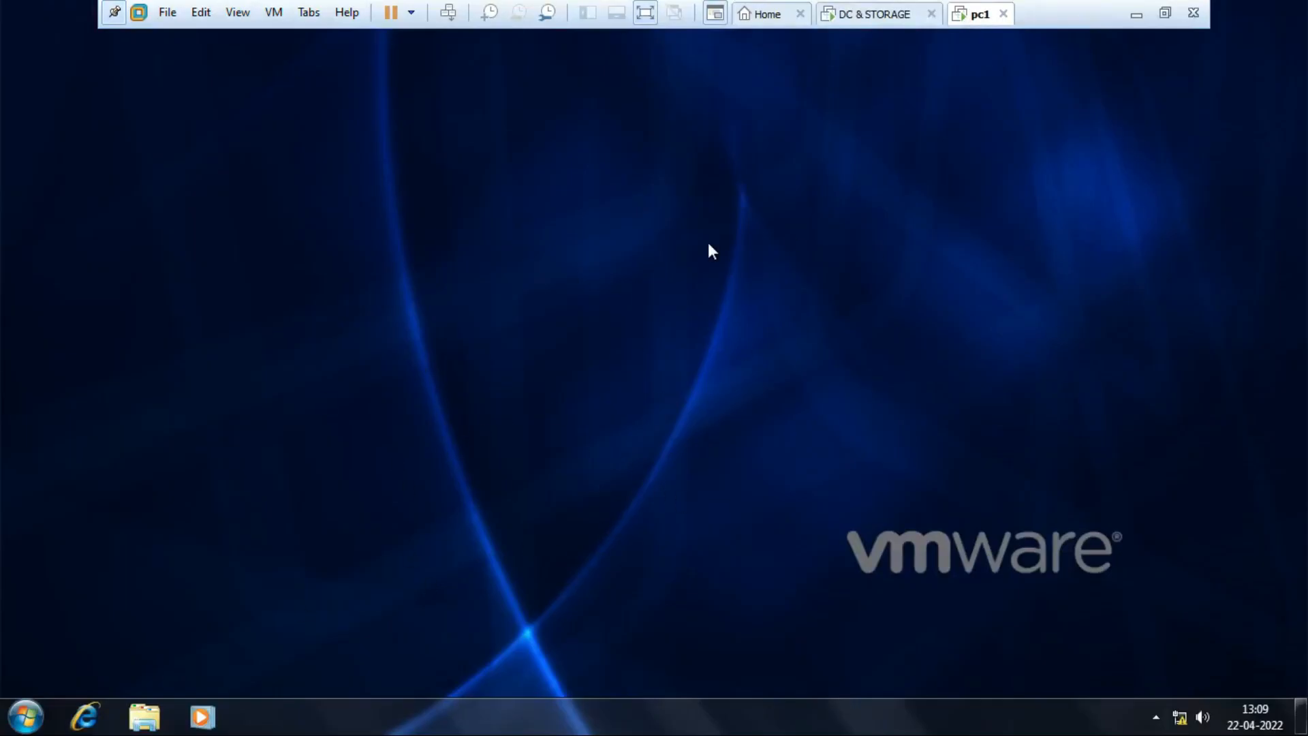
Log off the current user on pc1.
click(26, 715)
click(333, 667)
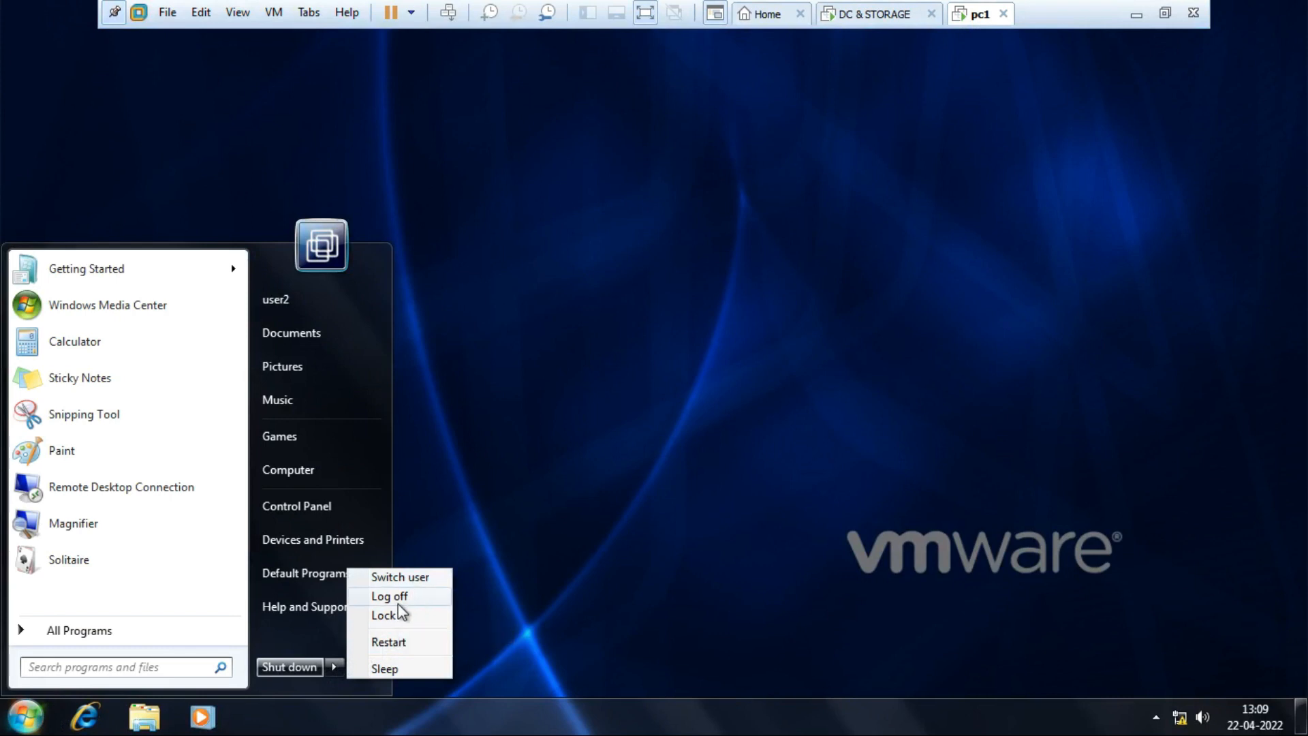
click(399, 600)
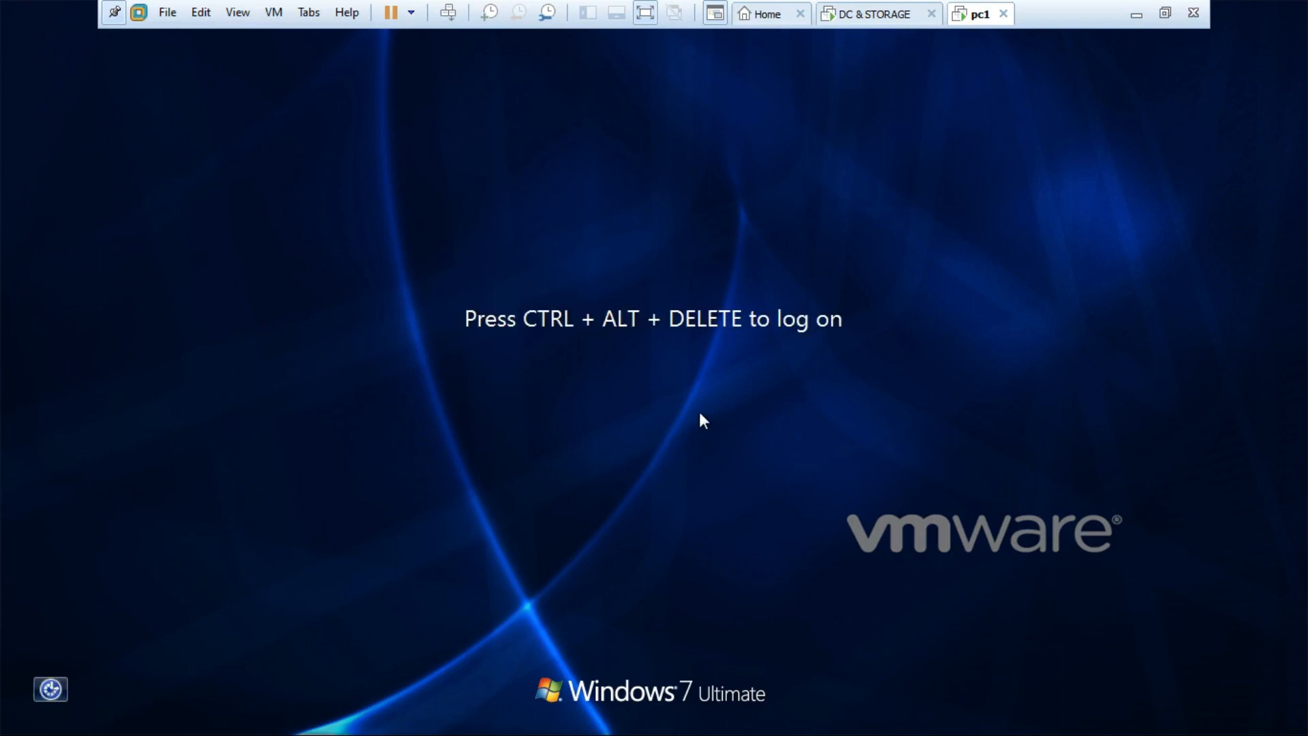
Log on to pc1 as Other User user10 with its password.
key(ctrl+alt+Delete)
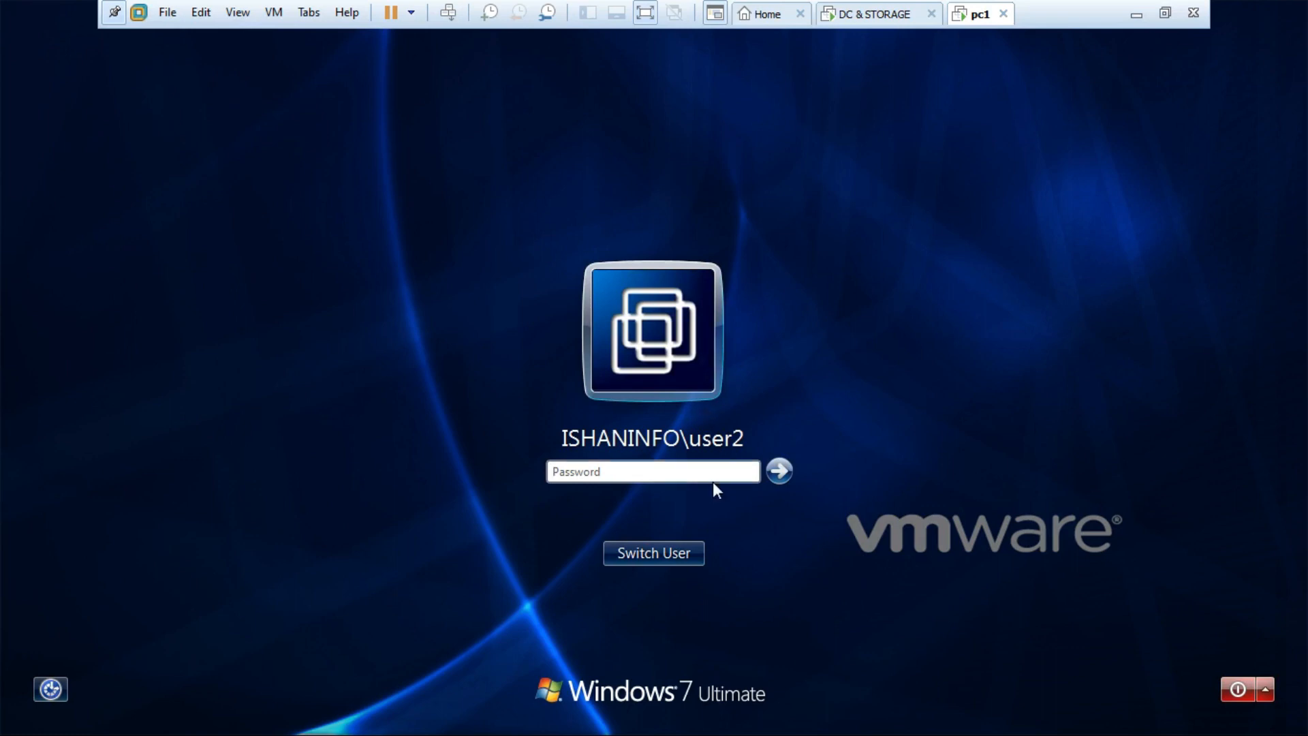
click(668, 554)
click(741, 411)
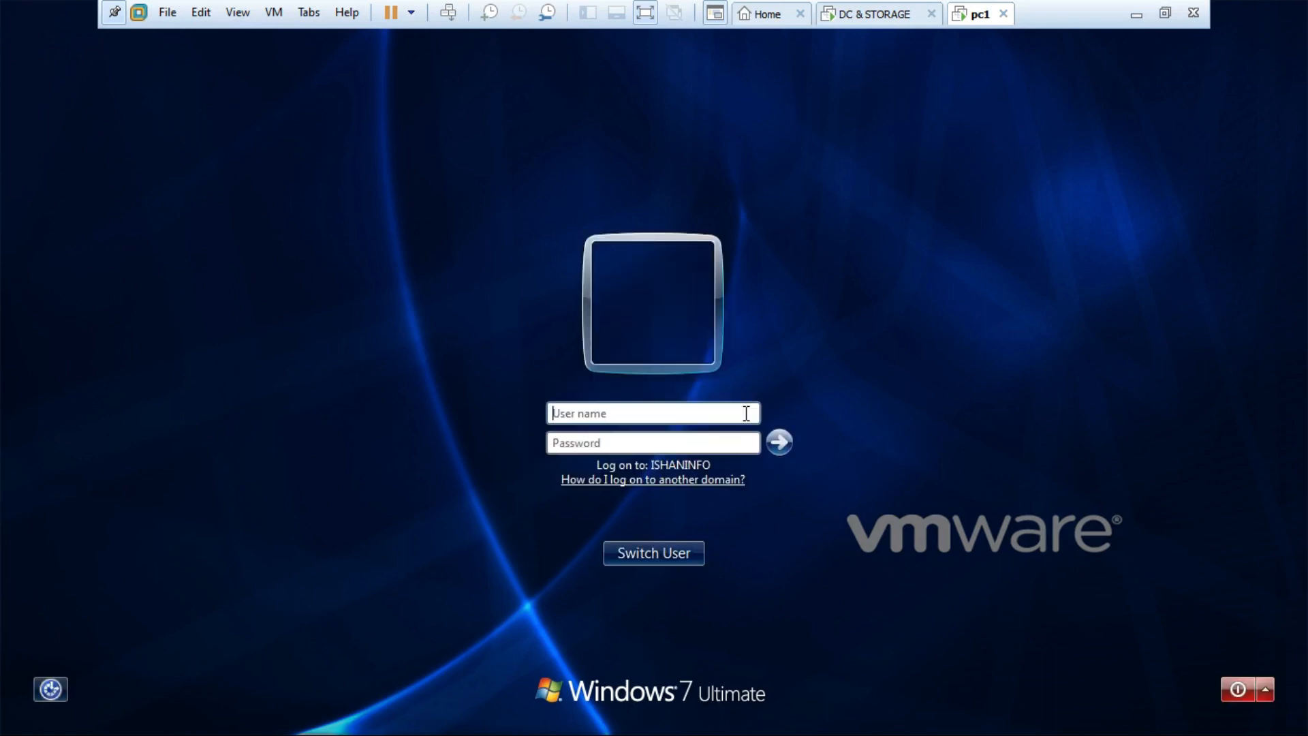
text(user10)
key(Tab)
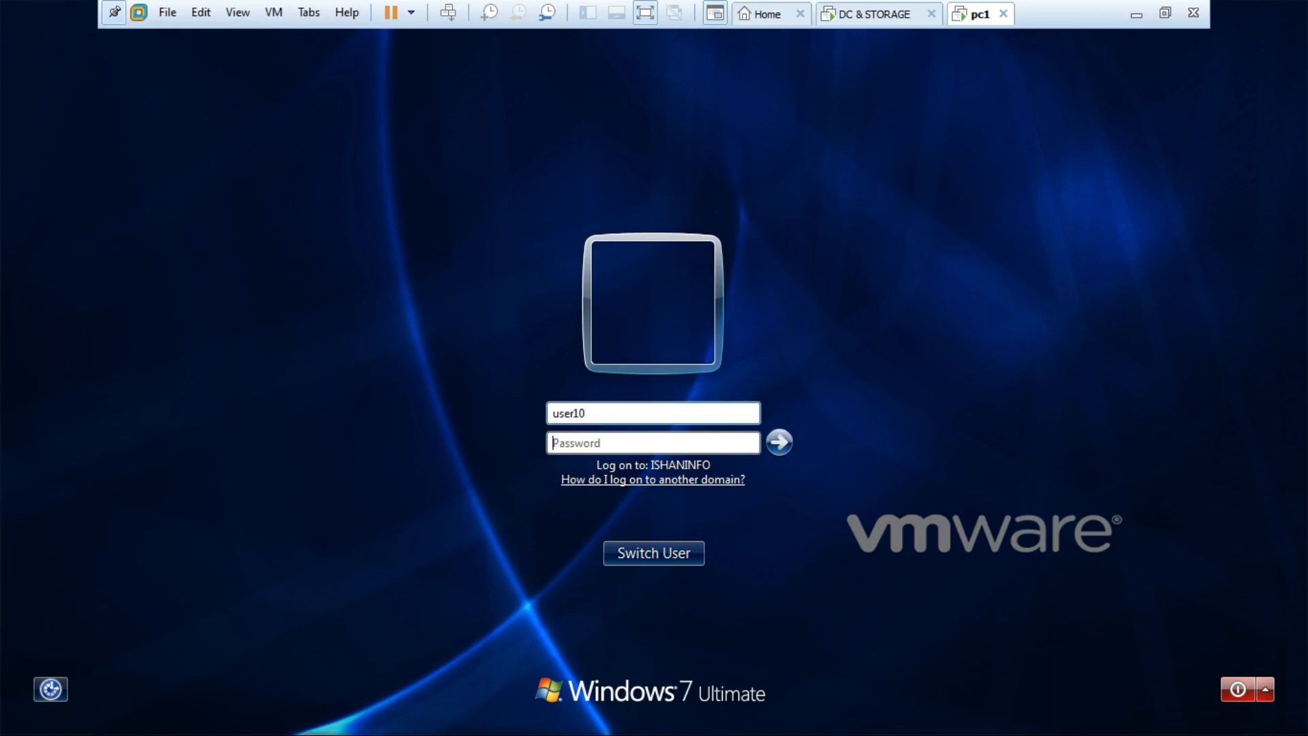
text(••••••••••)
key(Return)
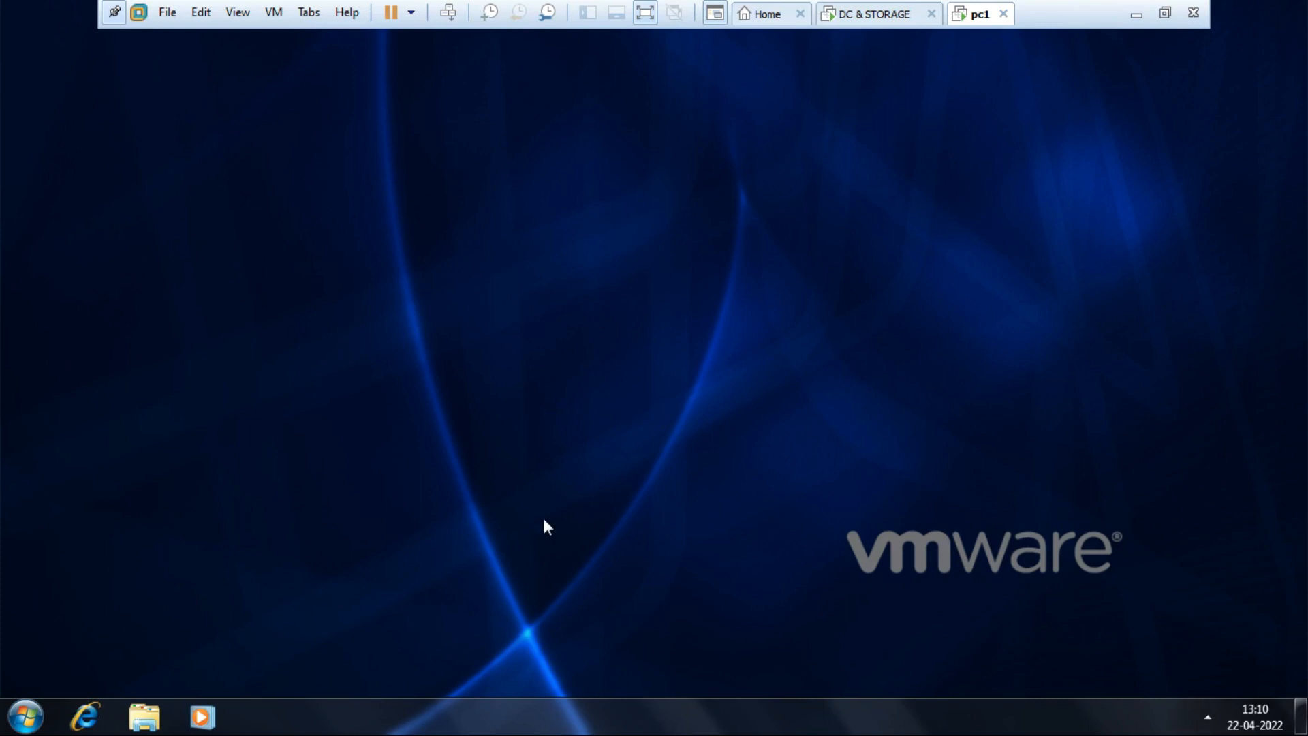
right_click(709, 715)
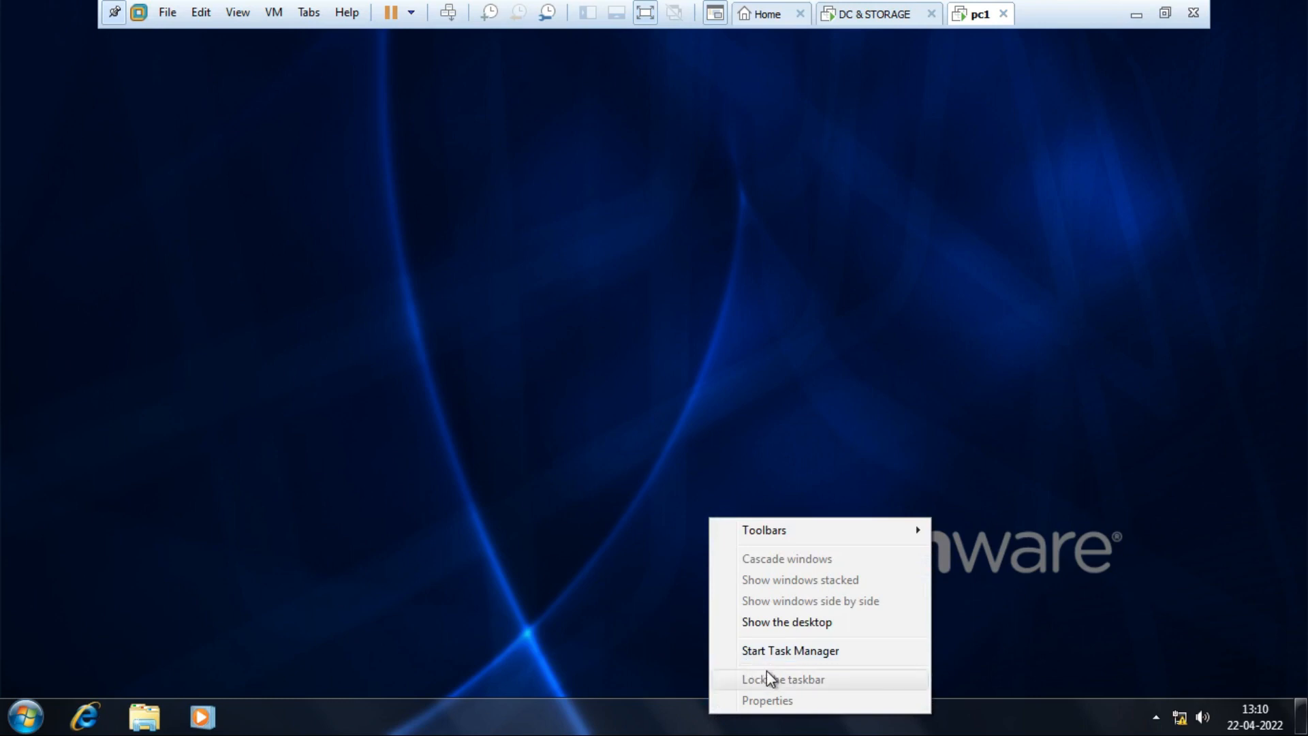
click(250, 586)
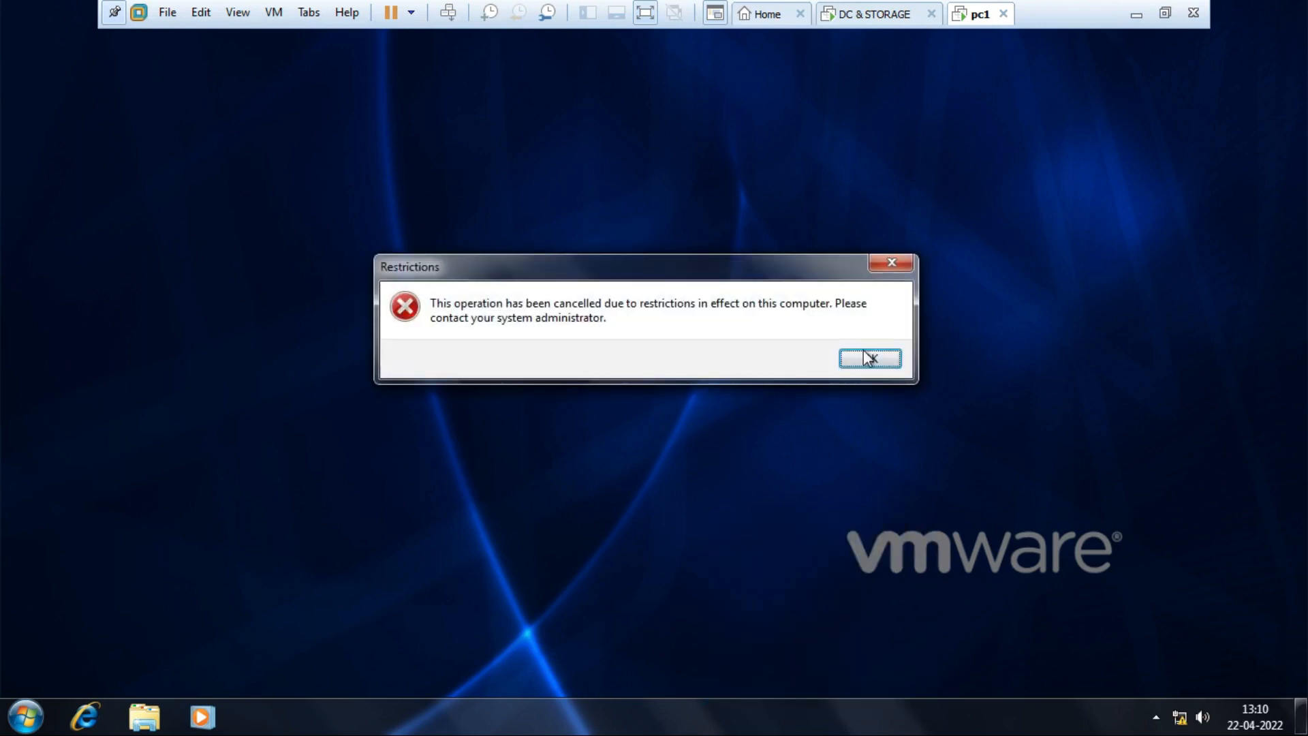
click(865, 359)
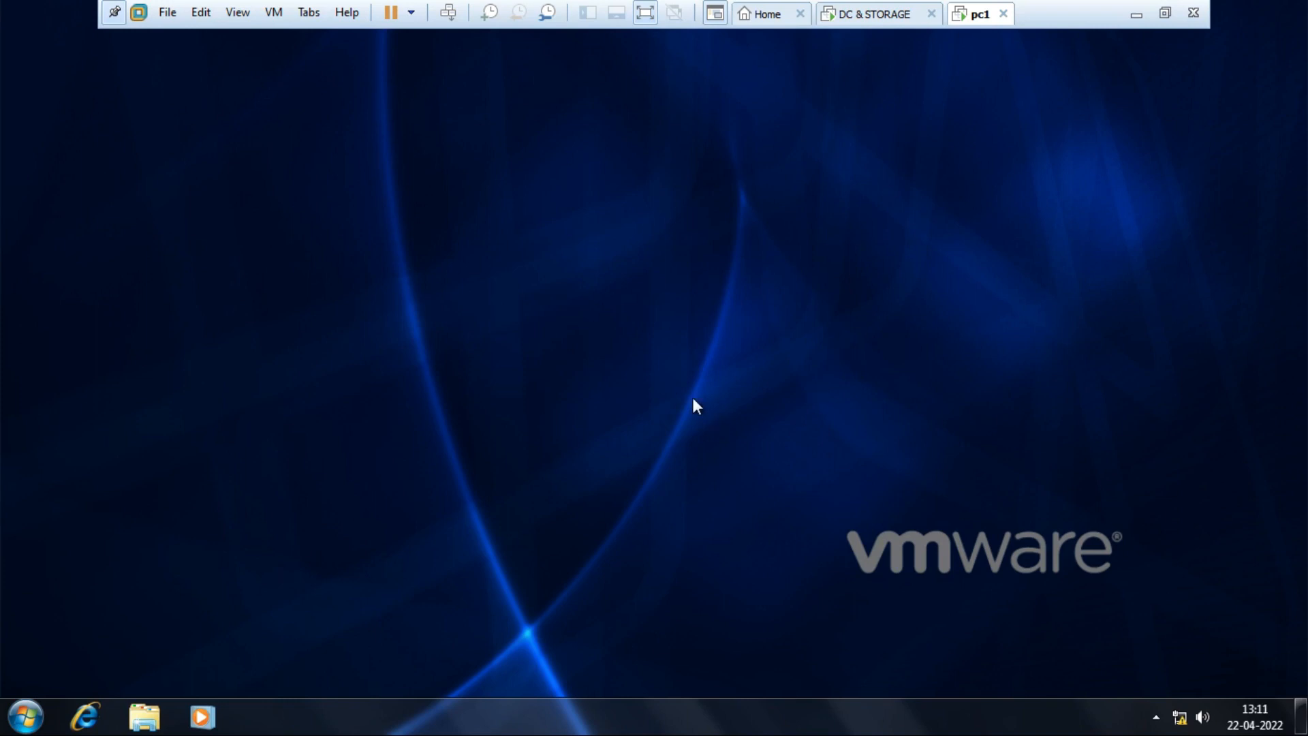
On the domain controller, browse the Account, Hr, Sales and IT OU users, then switch to Group Policy Management.
click(851, 14)
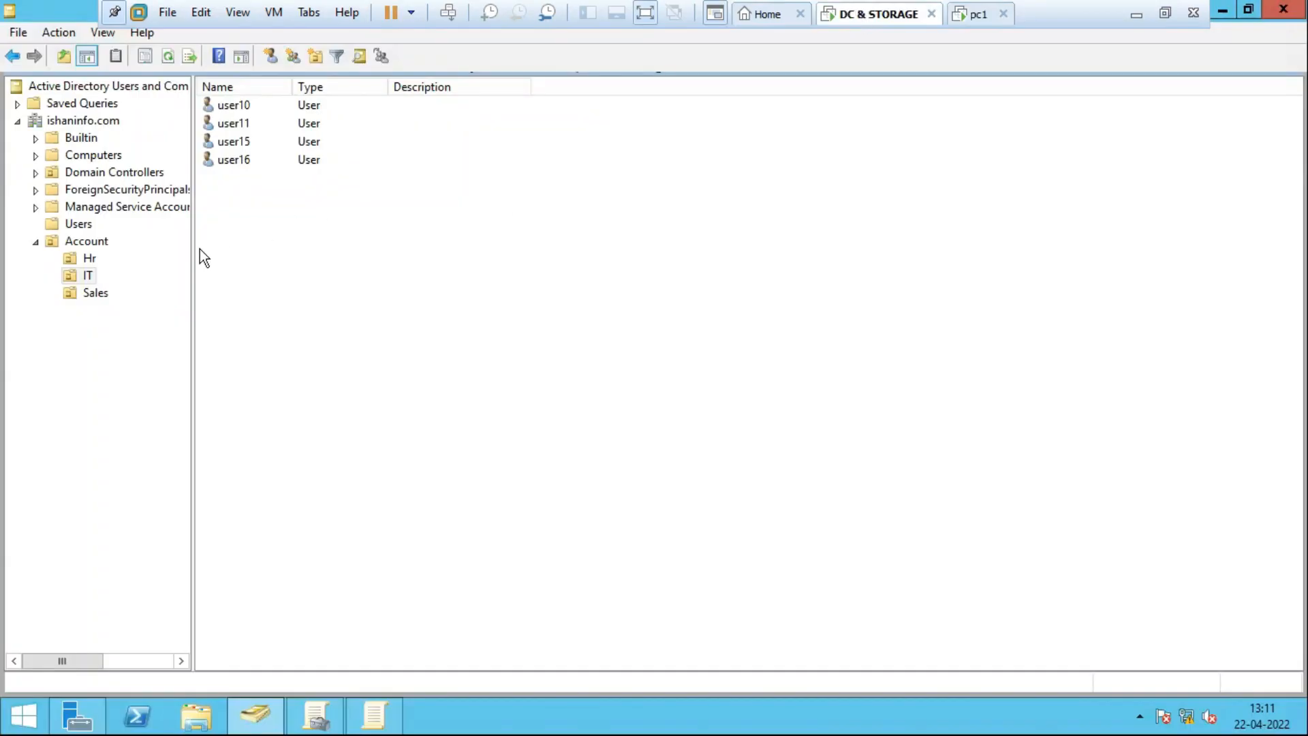
click(95, 242)
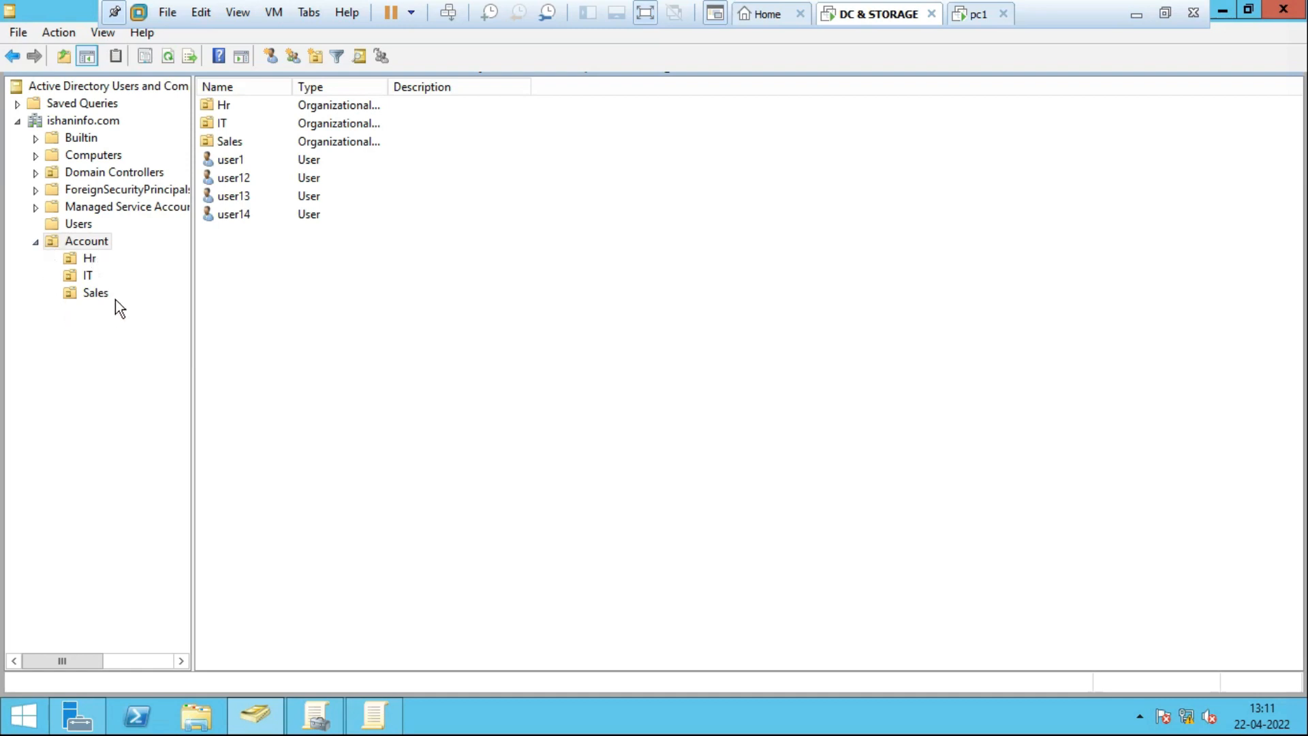
click(84, 275)
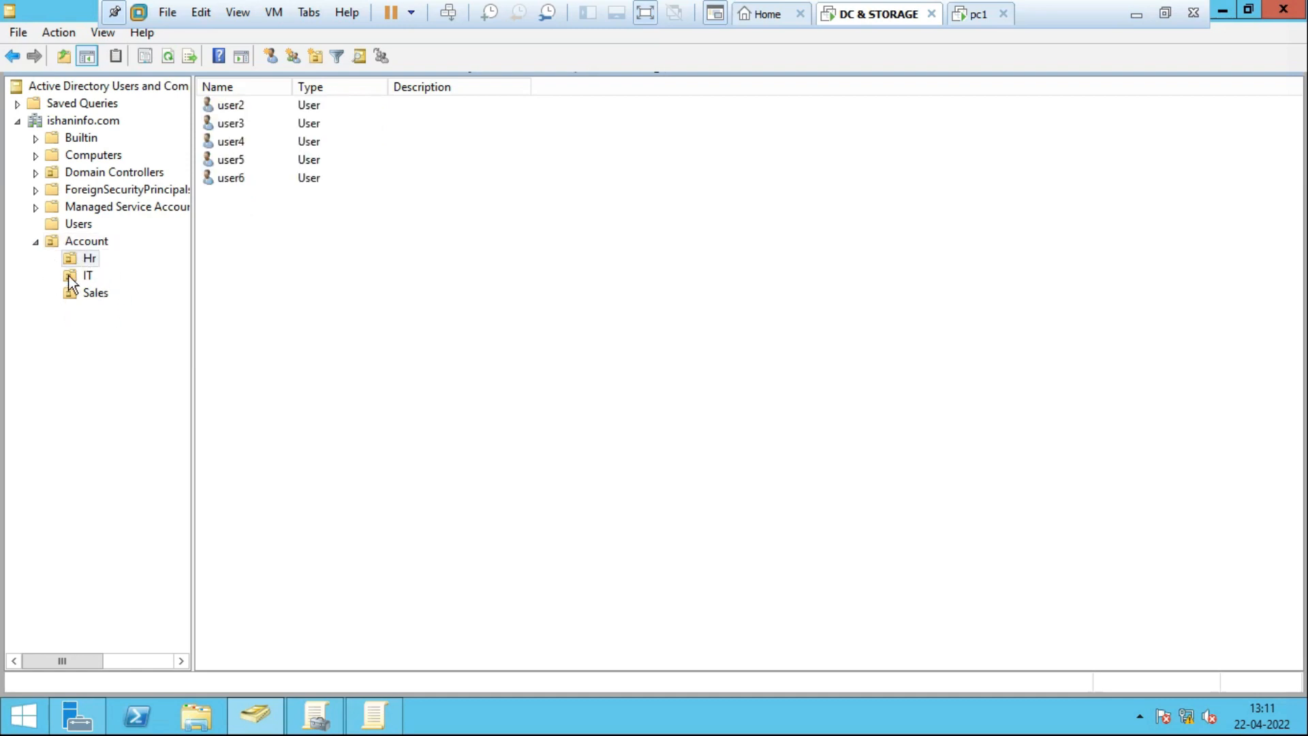
click(79, 291)
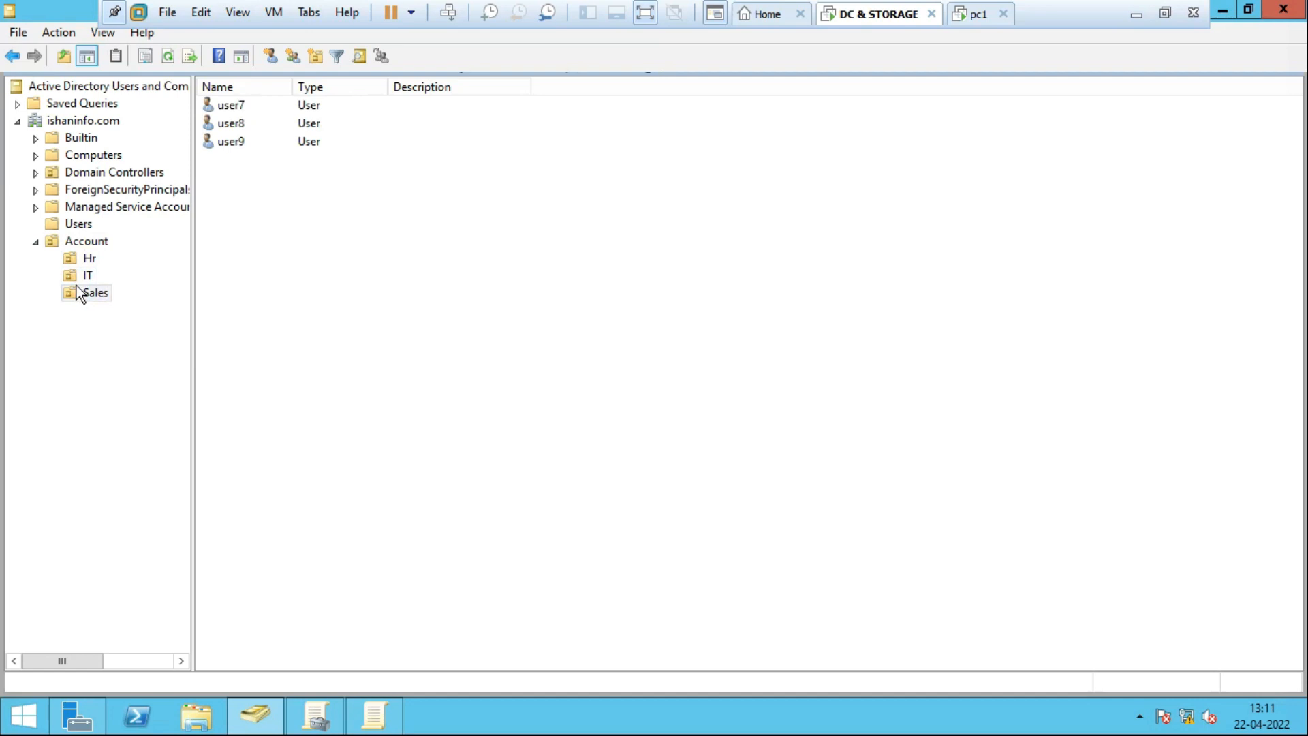
click(77, 282)
click(88, 263)
click(94, 293)
click(79, 282)
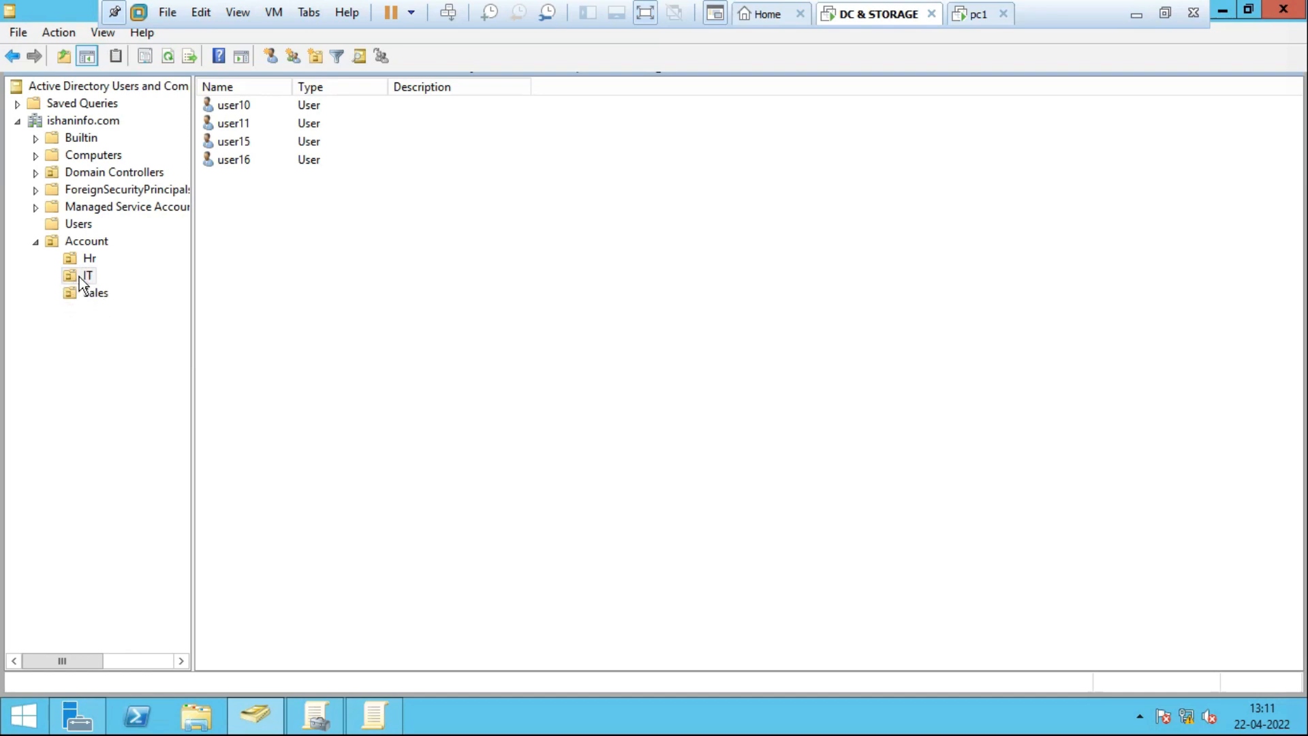
click(82, 278)
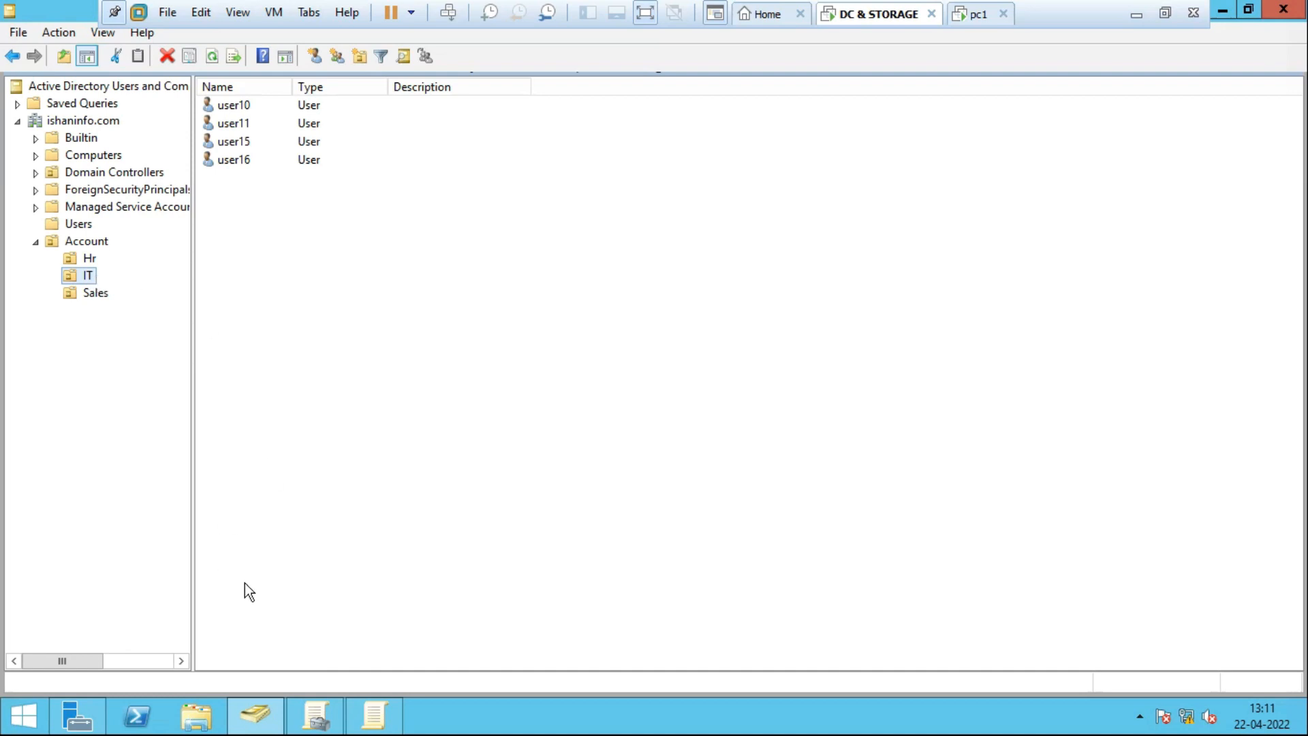
click(327, 713)
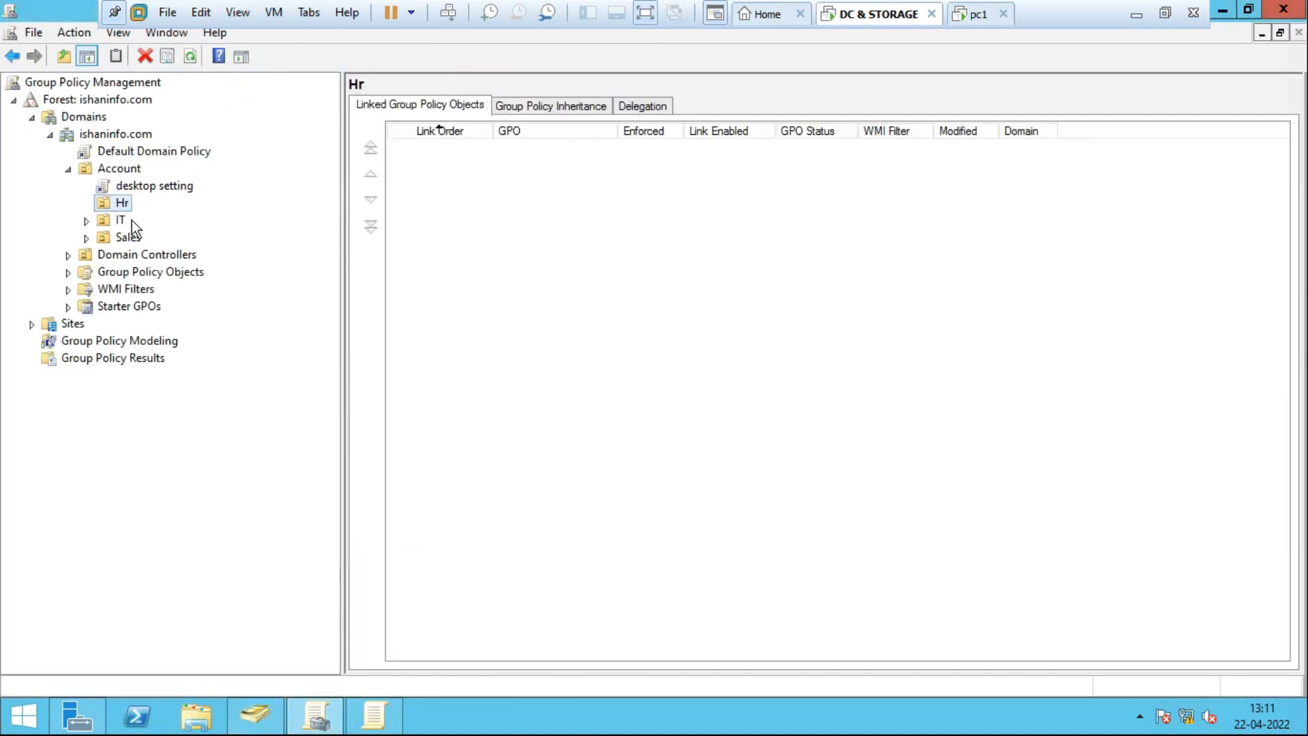
Confirm no GPOs are linked directly to the IT OU, then reselect IT in ADUC.
click(113, 220)
right_click(114, 221)
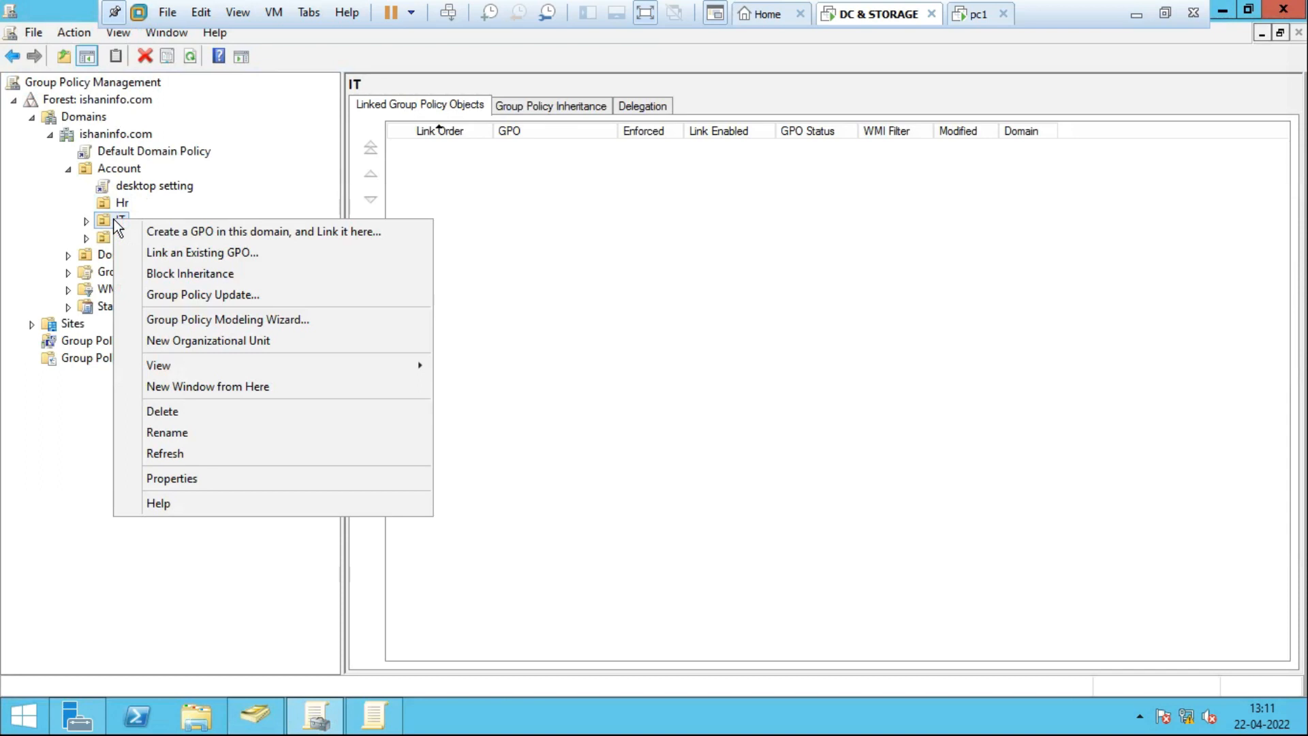
click(111, 216)
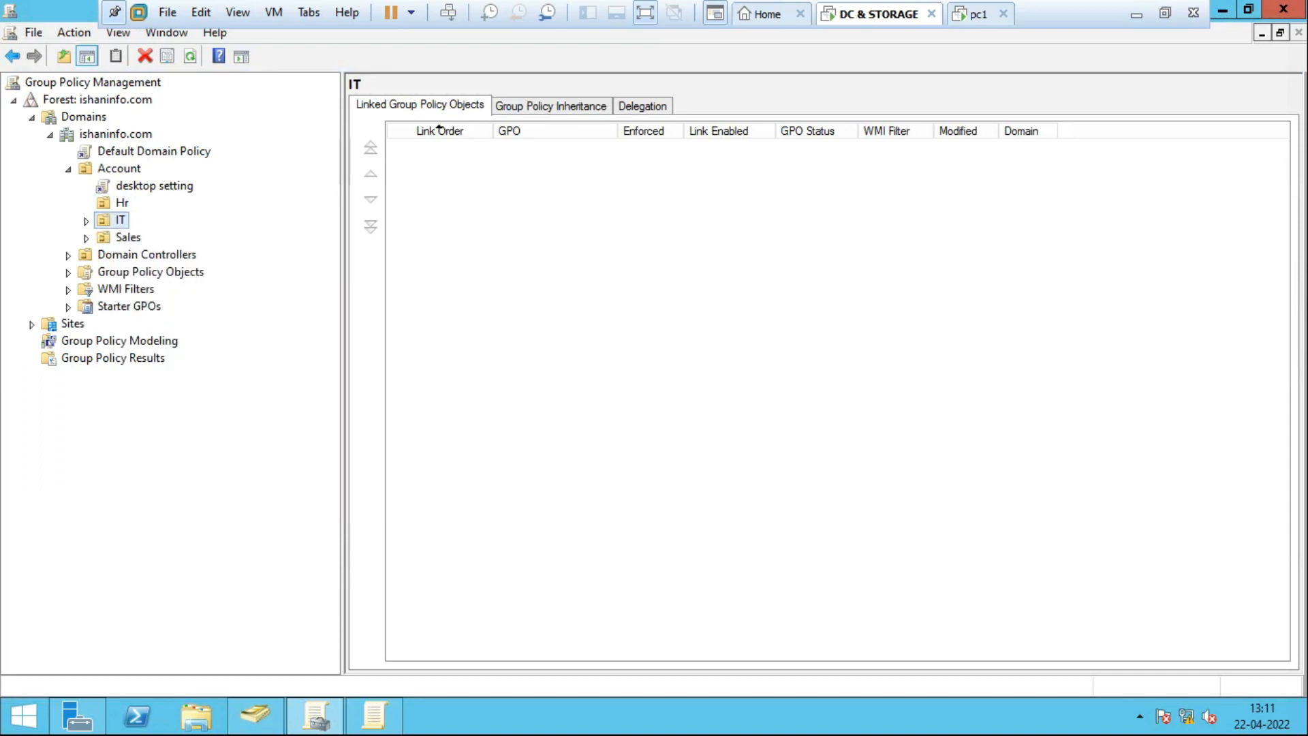
click(255, 714)
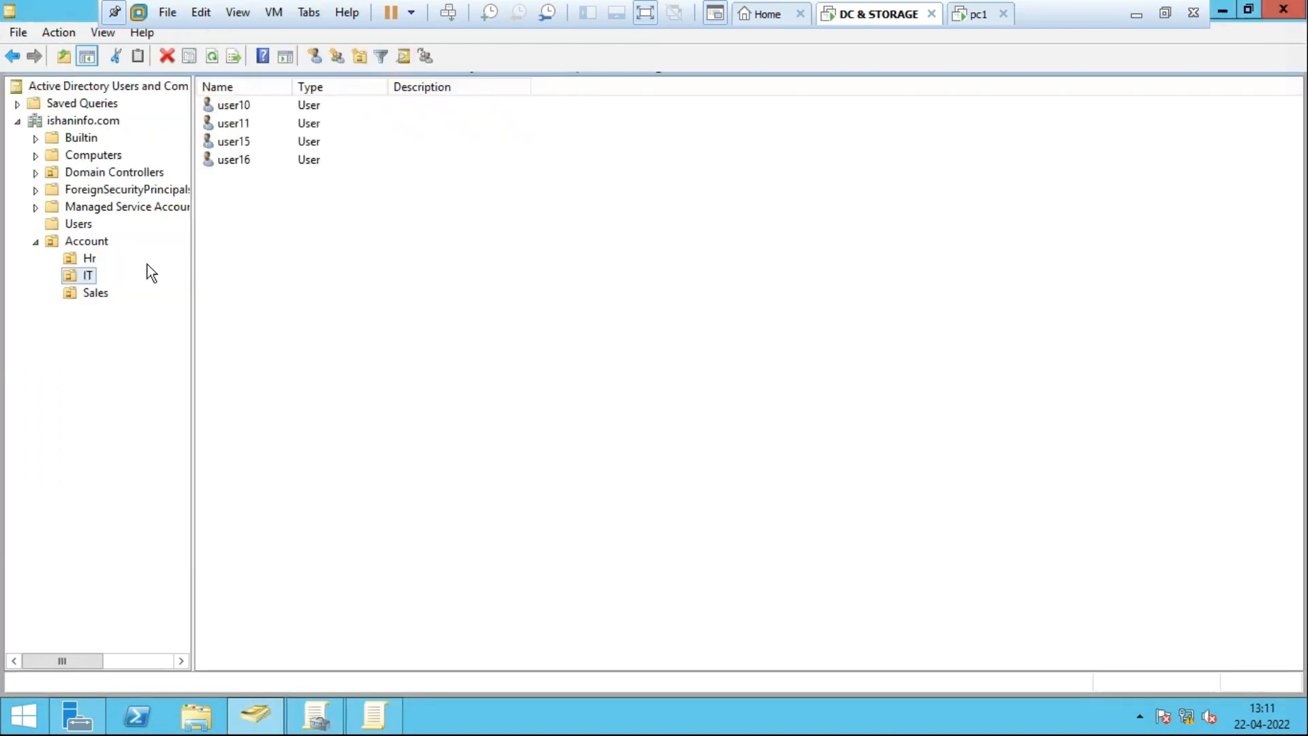
click(88, 274)
click(148, 295)
List the Sales OU's users, log the test user off pc1, and return to the domain controller.
click(96, 293)
click(965, 20)
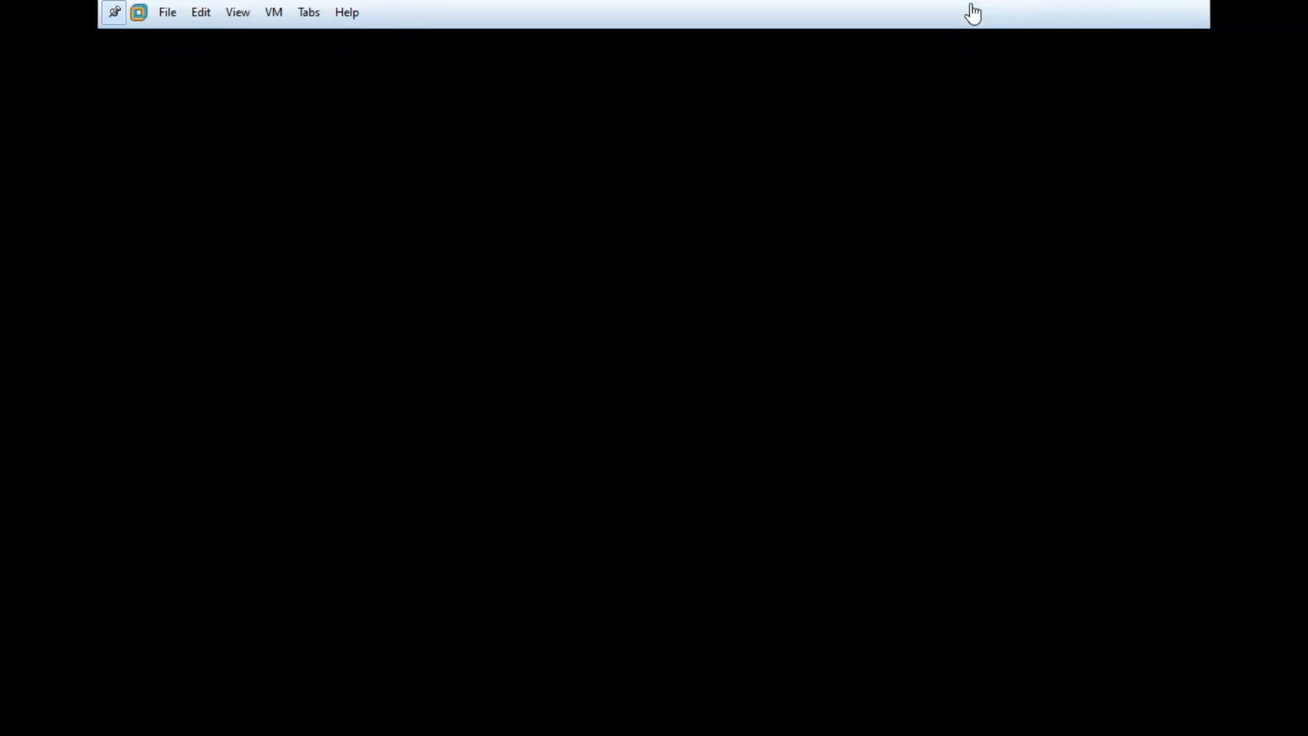
click(26, 727)
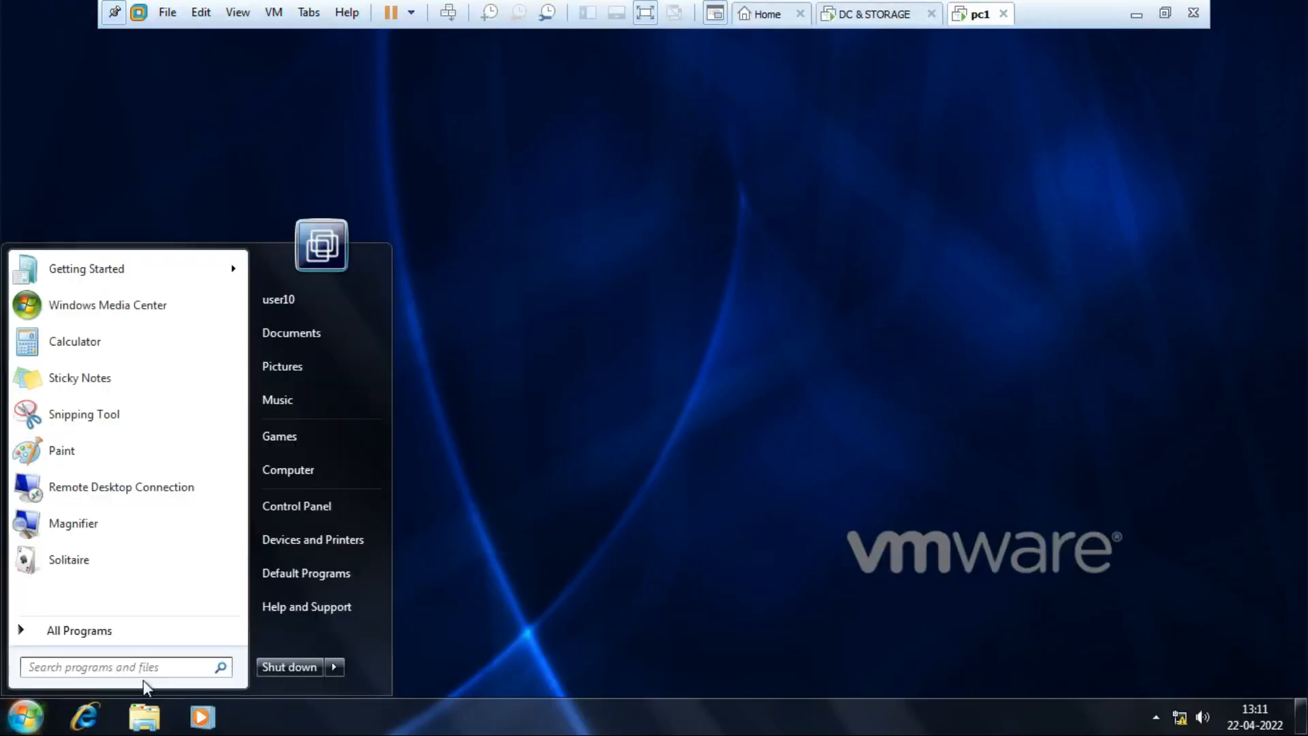
mouse_move(335, 665)
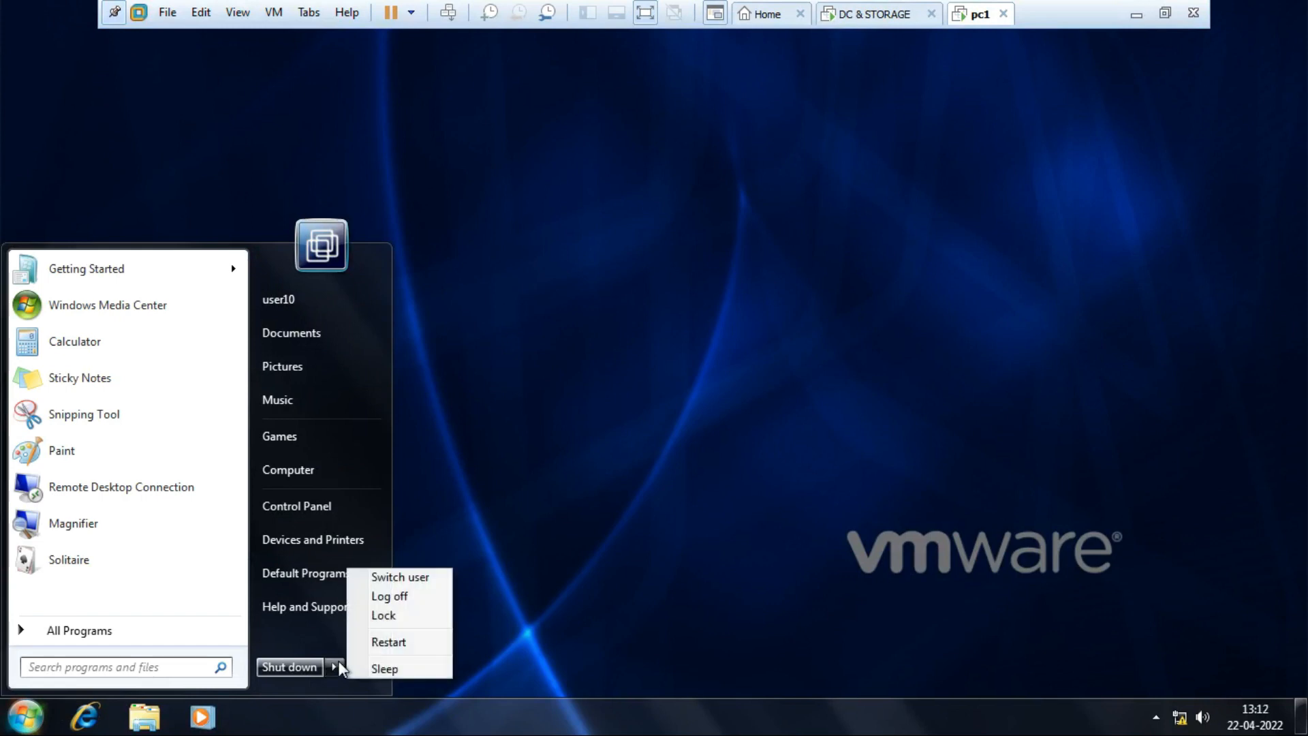
click(408, 597)
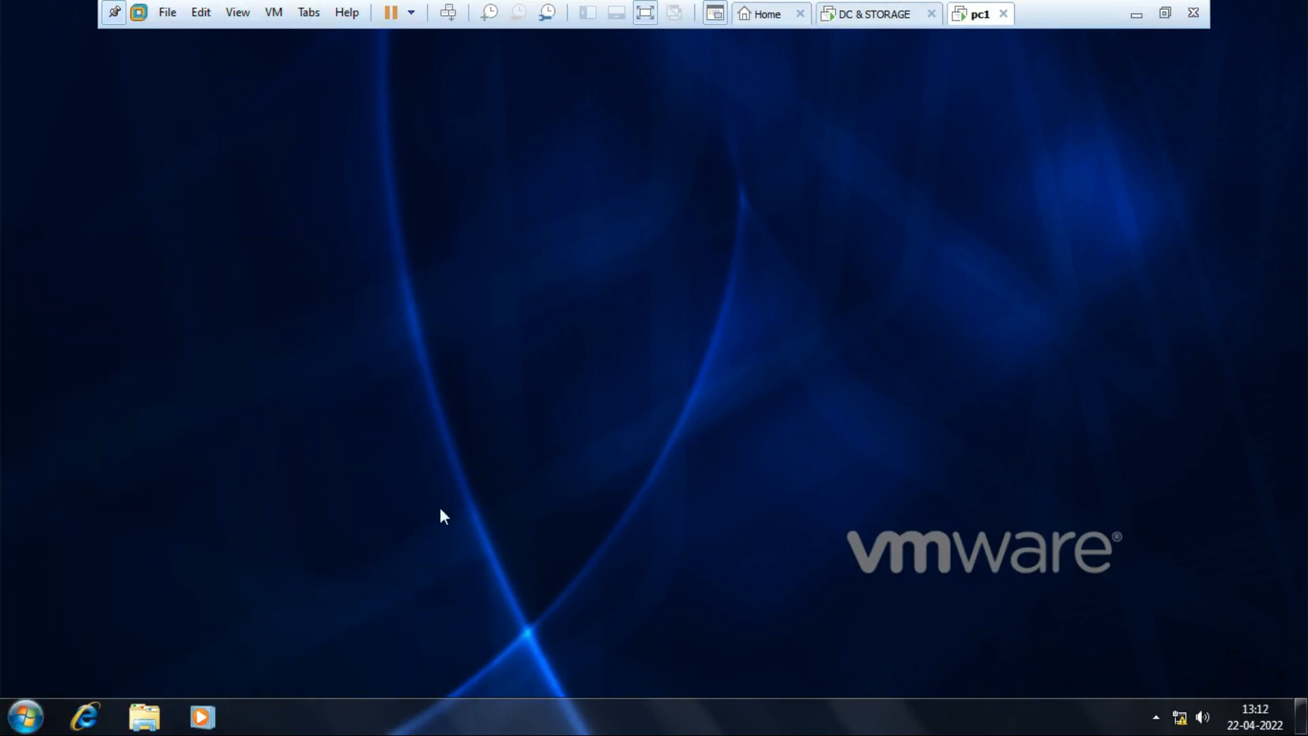
click(879, 15)
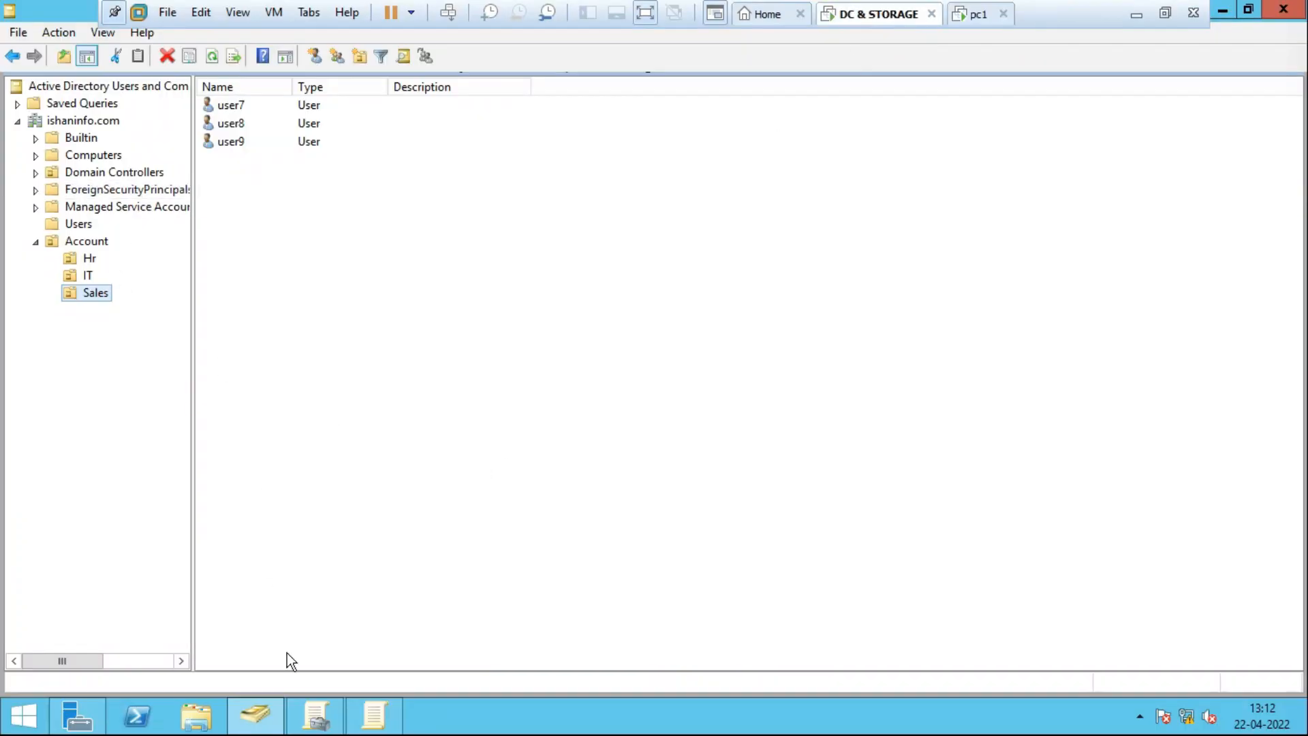
Enable Block Inheritance on the IT OU in Group Policy Management, leaving its name unchanged.
click(259, 719)
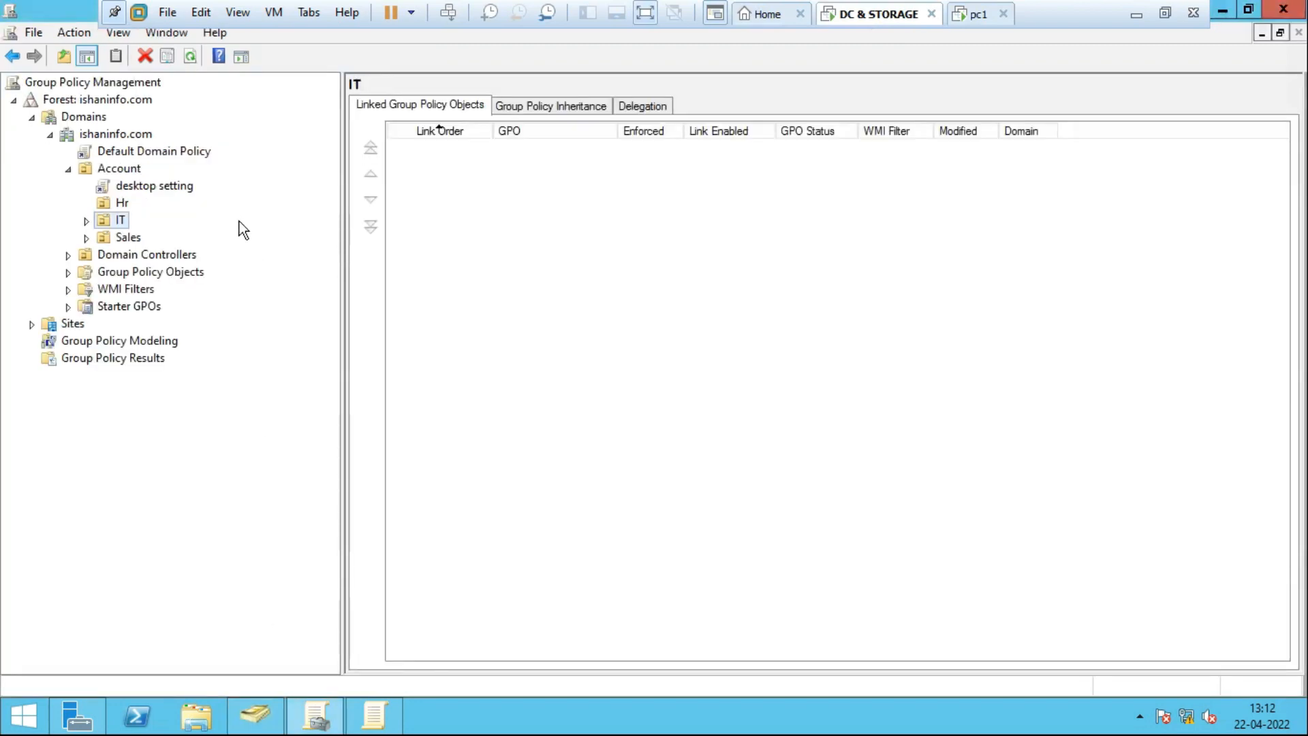
right_click(118, 223)
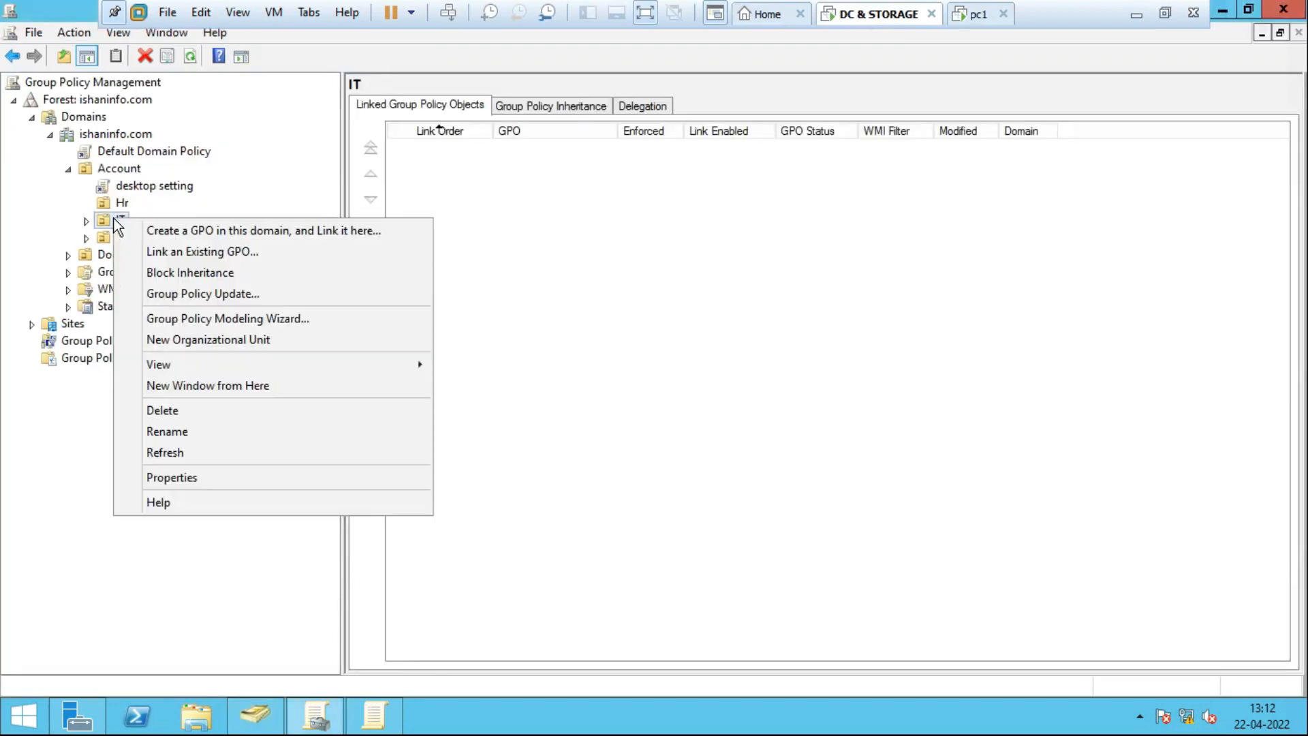
click(203, 273)
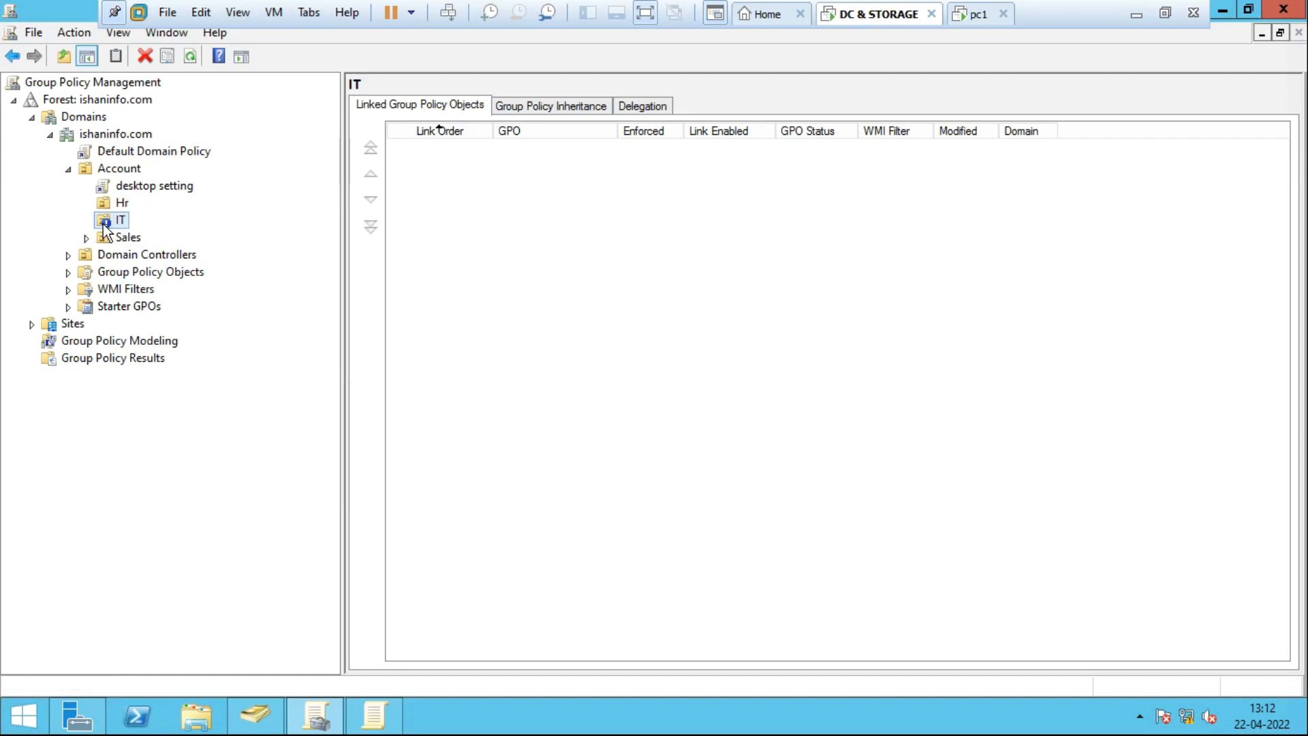
click(121, 223)
right_click(121, 224)
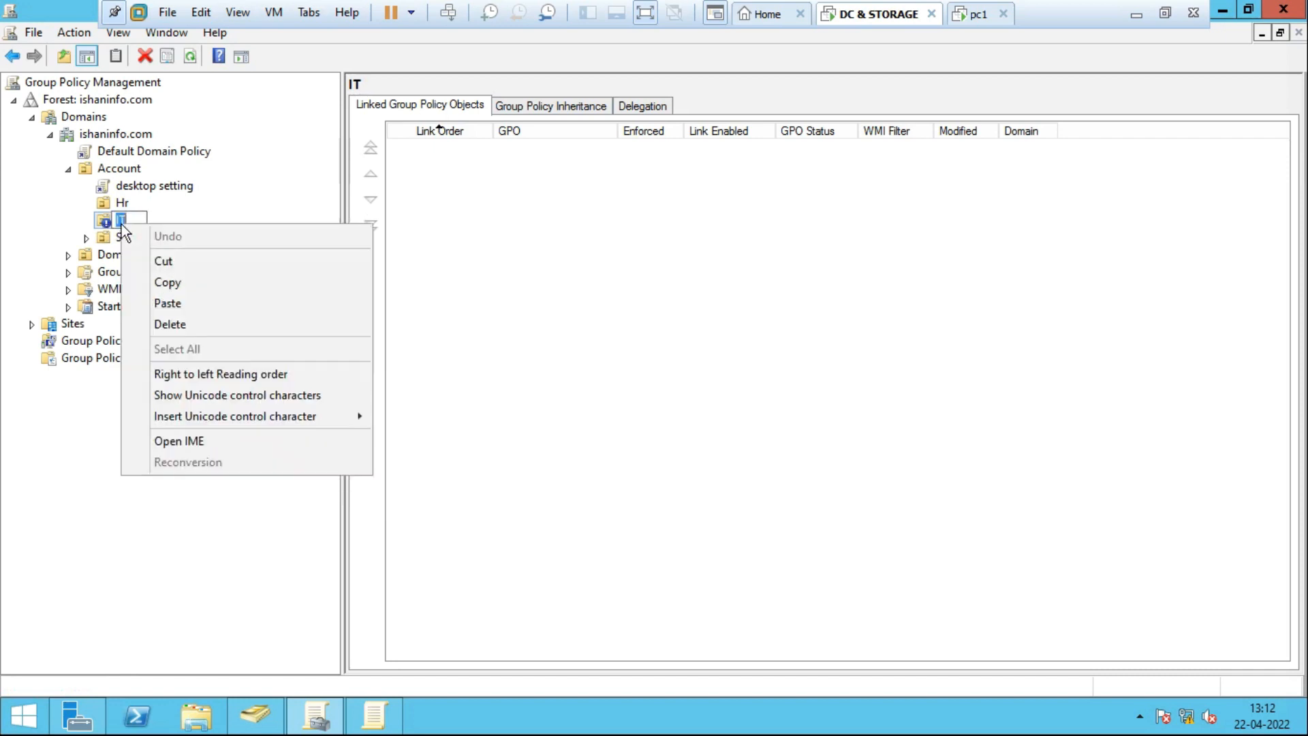
click(214, 202)
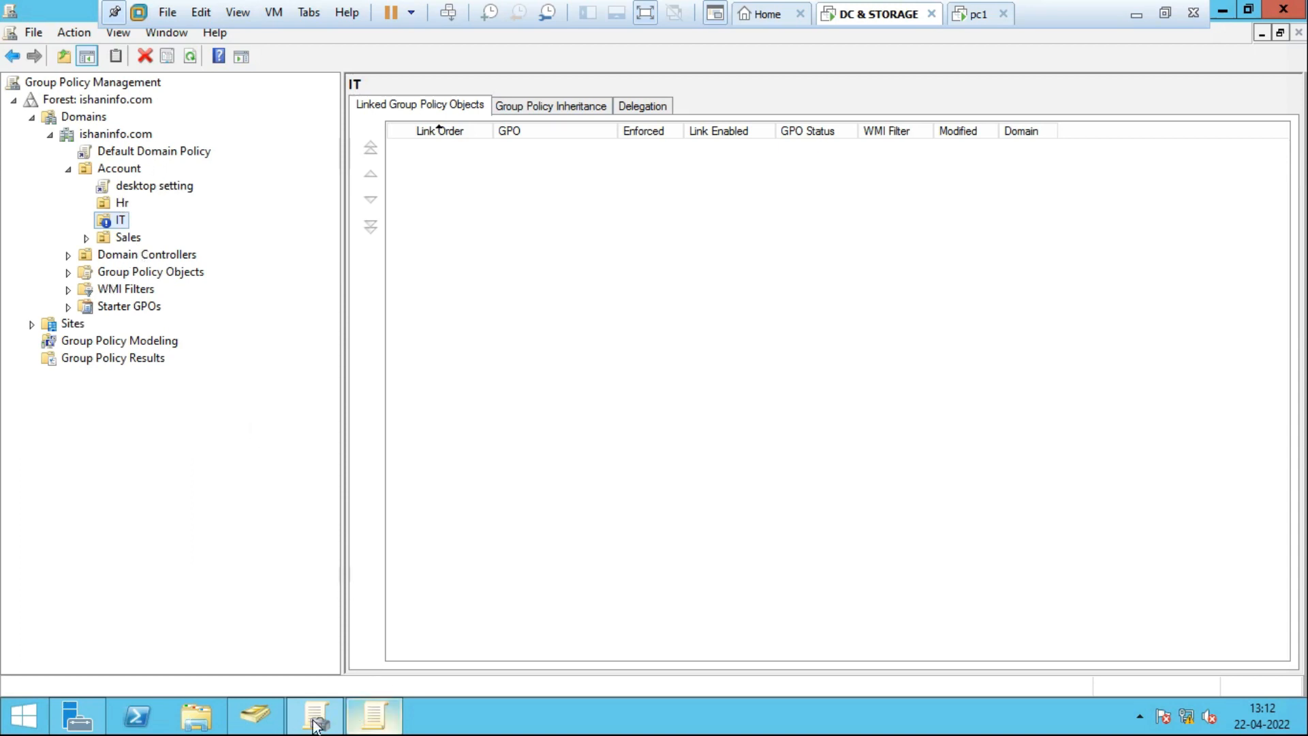
Review the IT OU's user accounts in Active Directory Users and Computers.
click(254, 724)
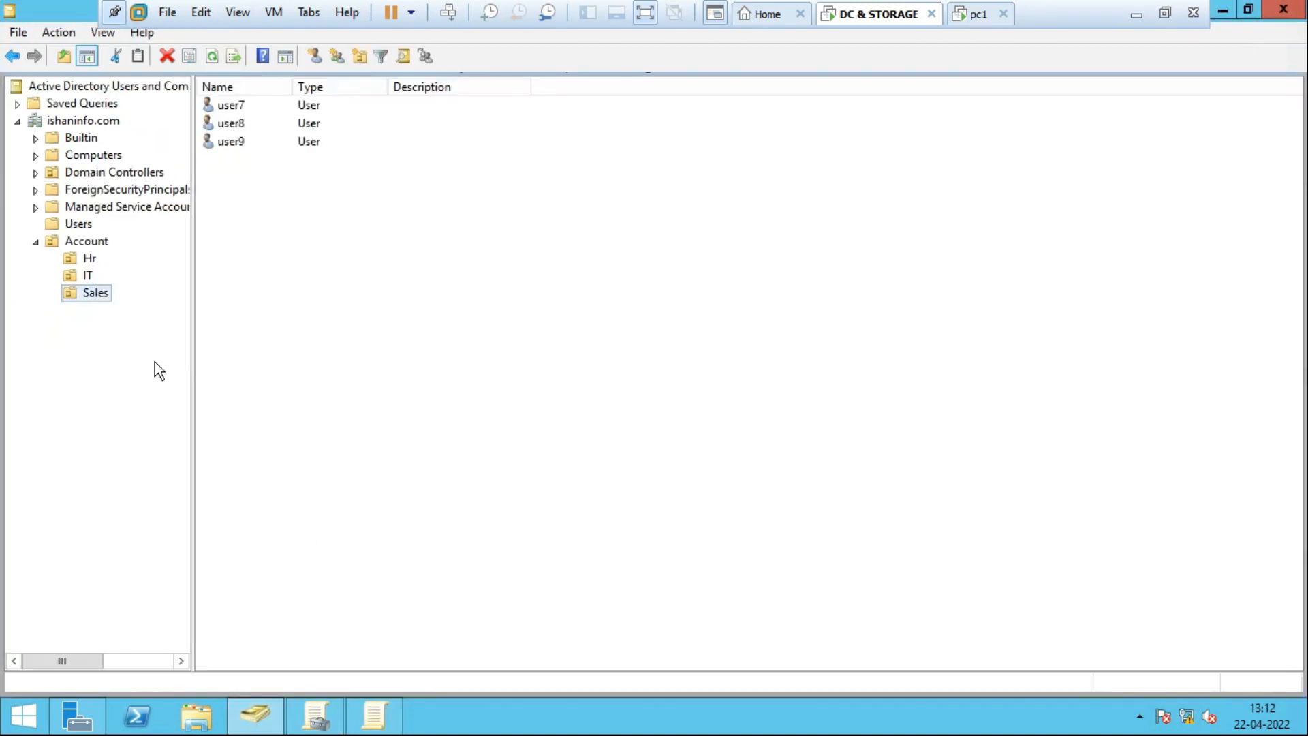
click(83, 274)
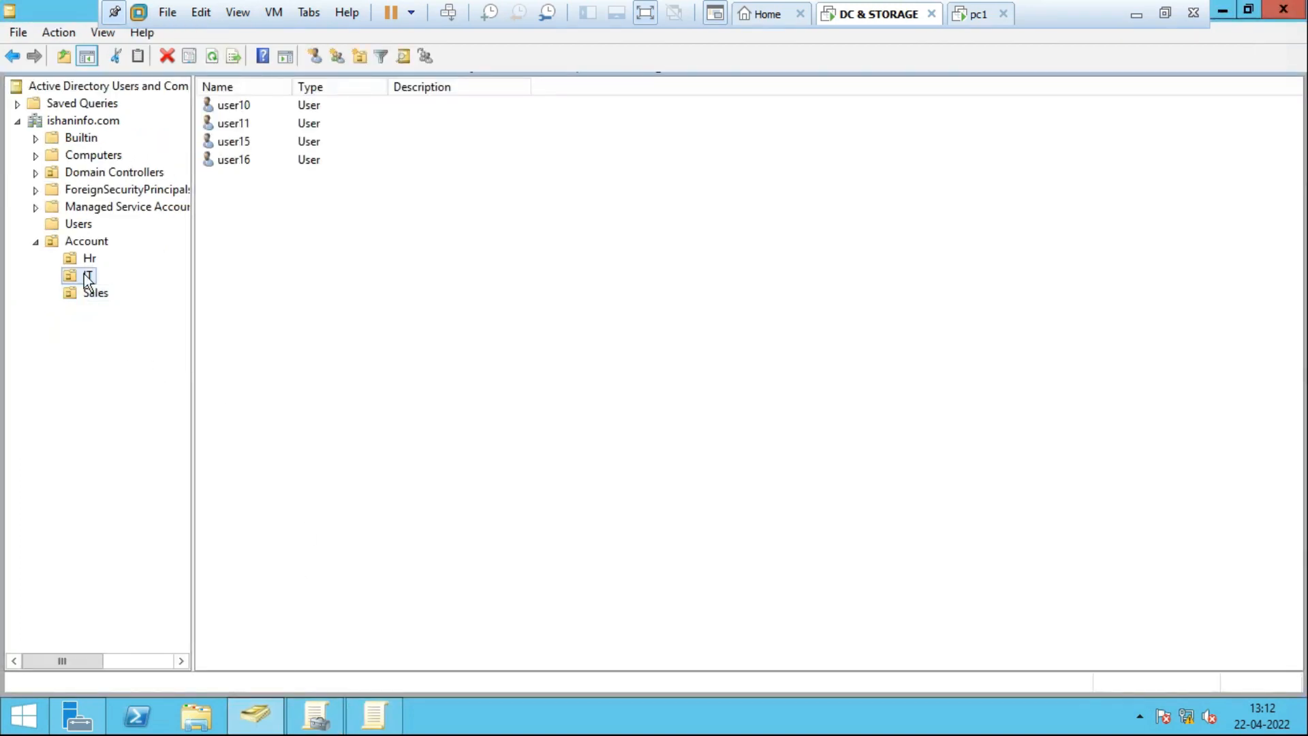
click(244, 105)
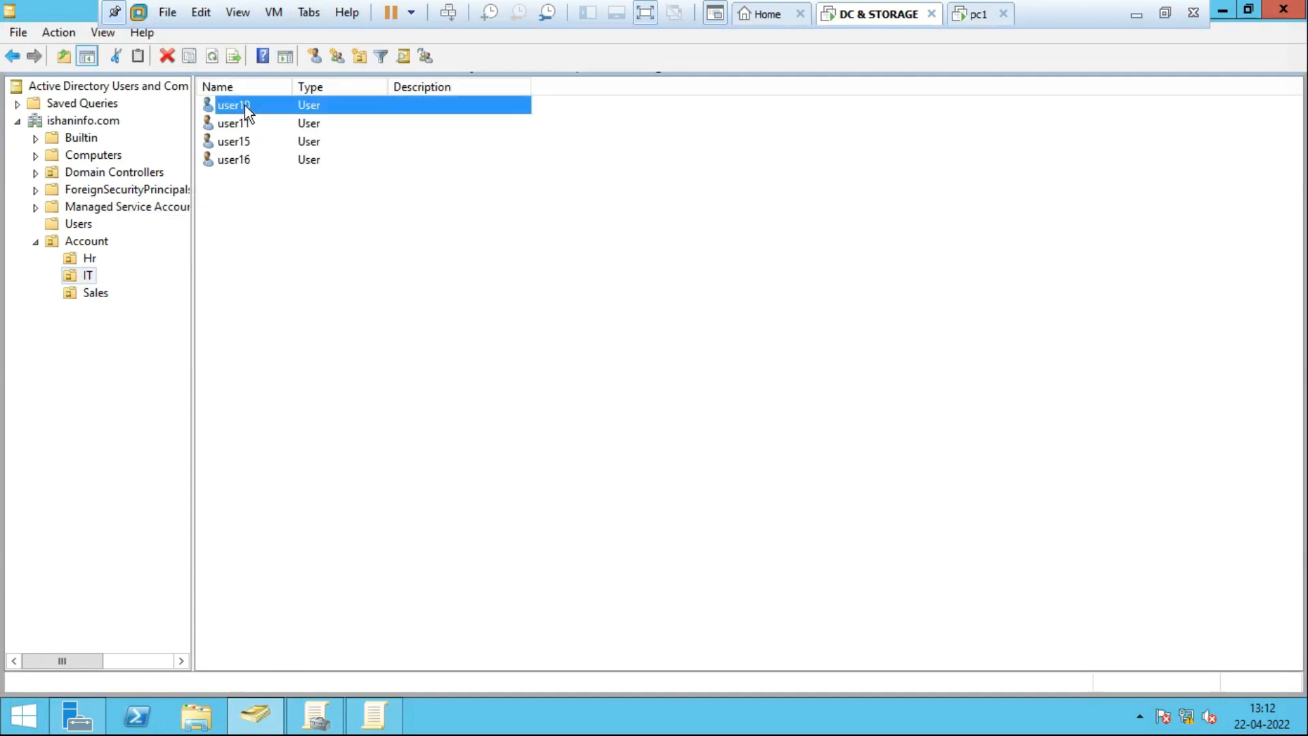
click(968, 15)
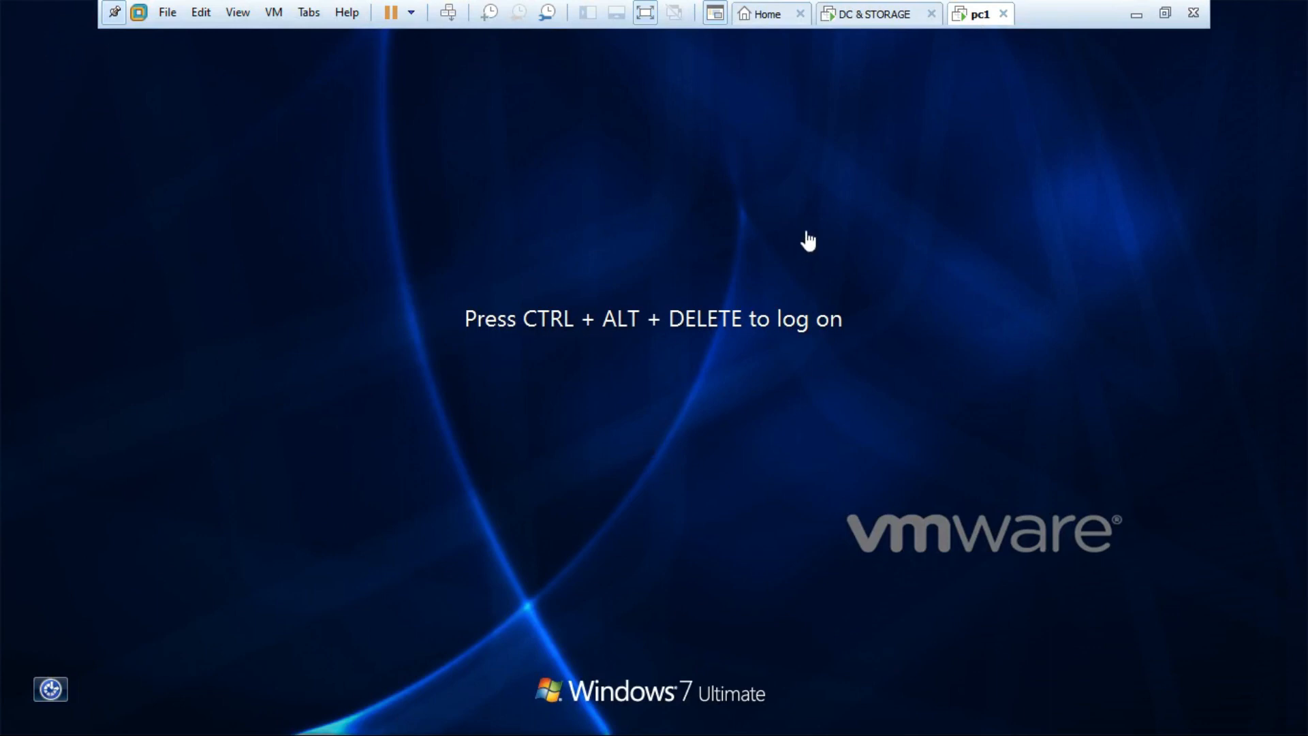
click(875, 15)
click(457, 420)
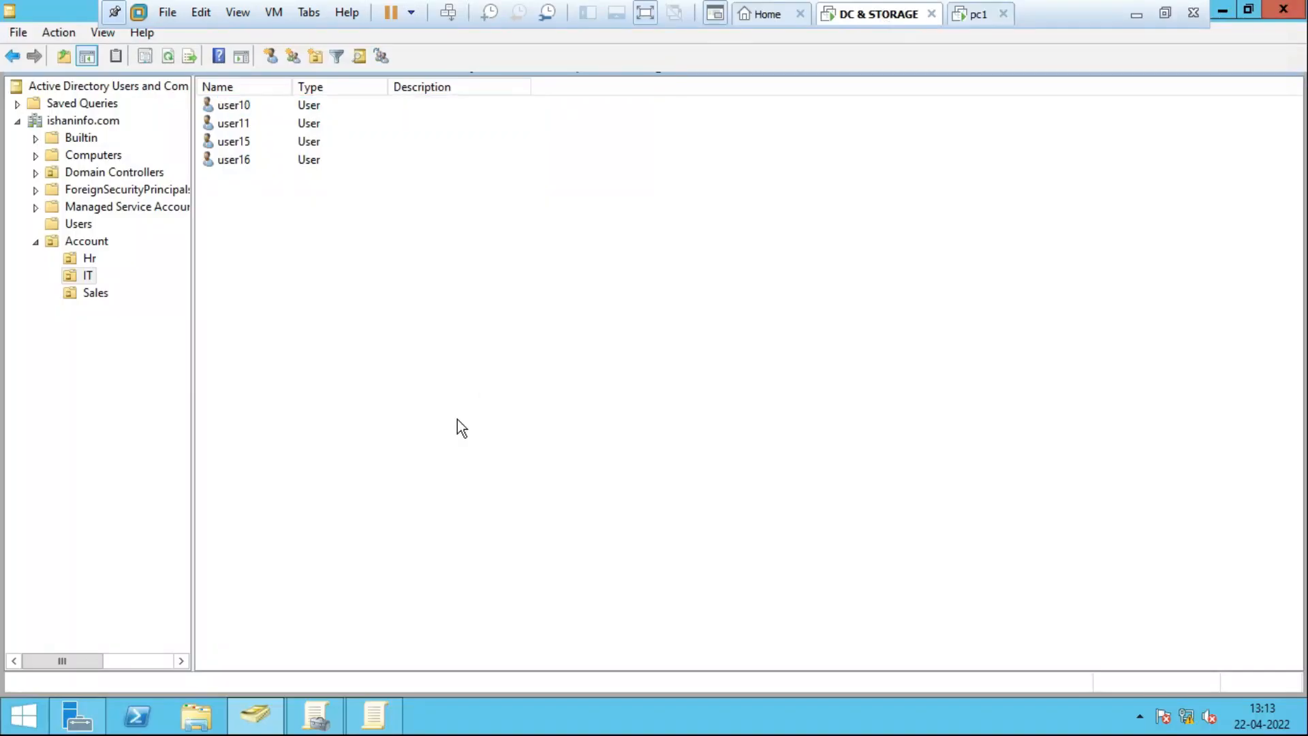
Run gpupdate /force on the server, then bring up pc1's logon screen.
key(super+r)
key(Return)
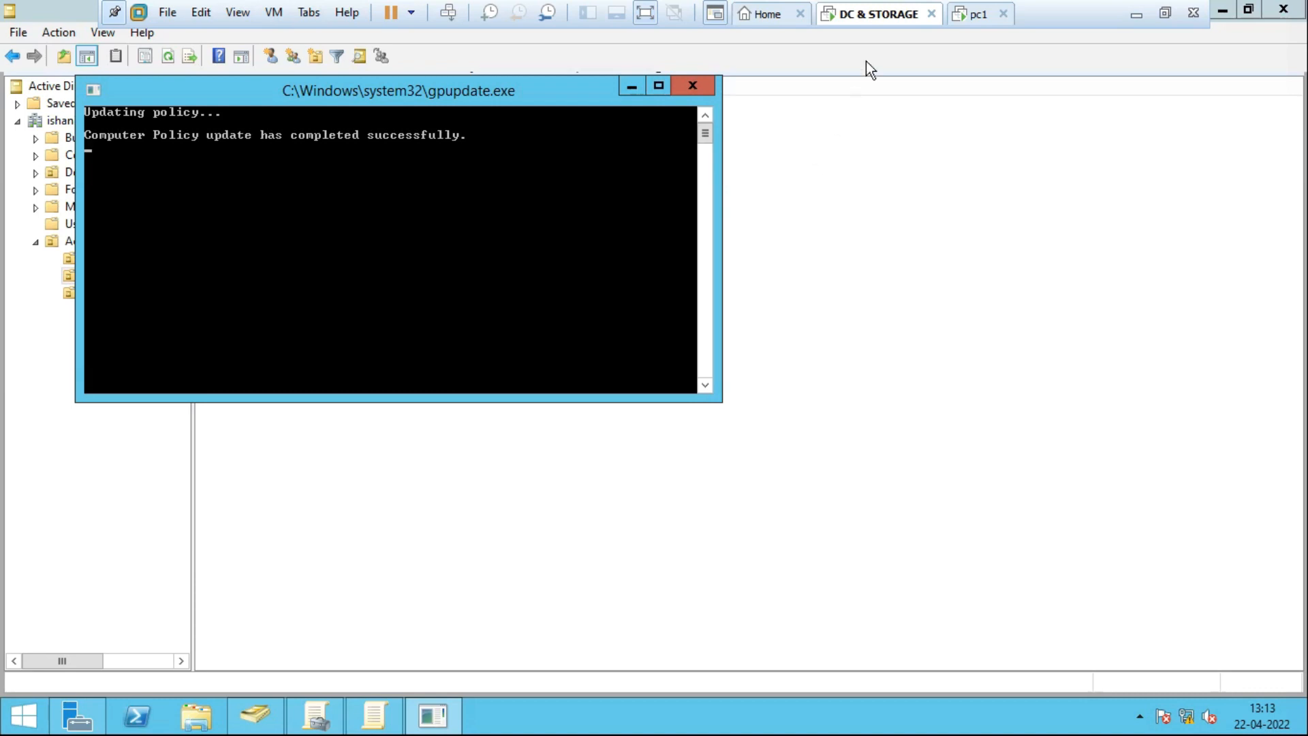
click(984, 20)
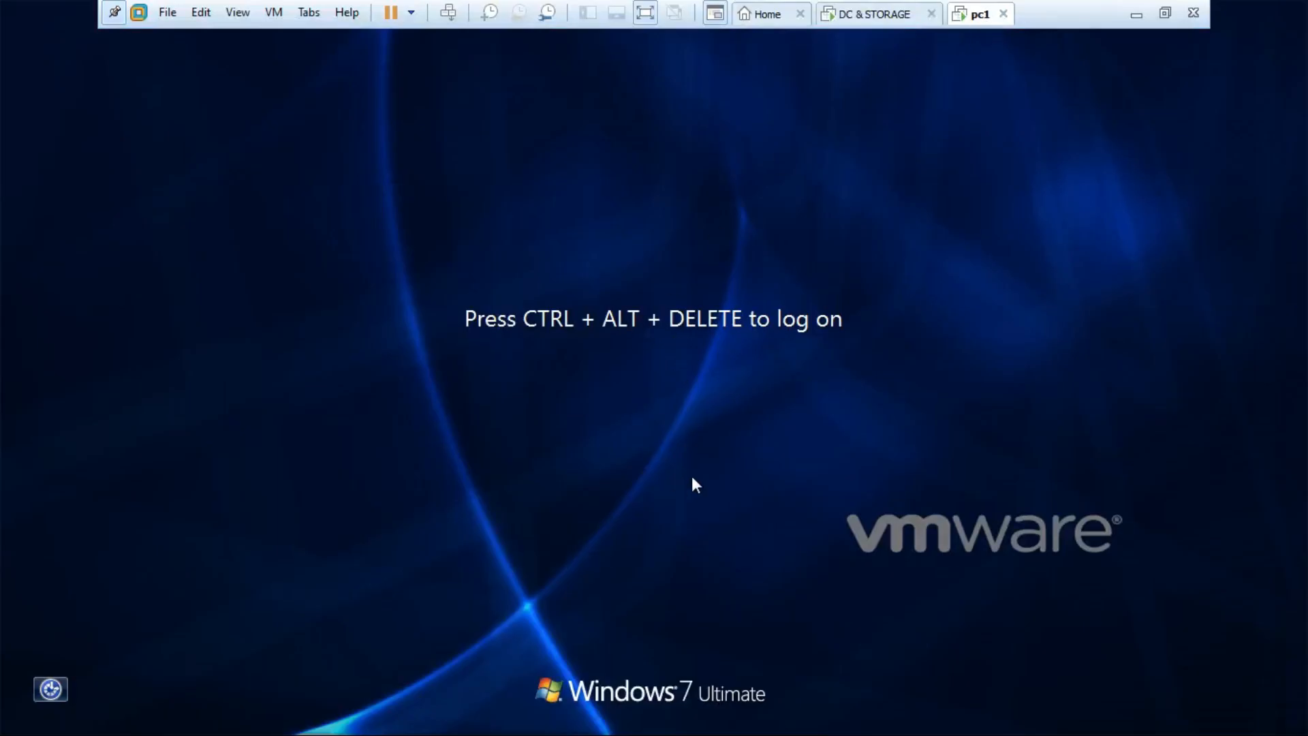
Sign in to pc1 as Other User user10 with that account's password.
key(ctrl+alt+Insert)
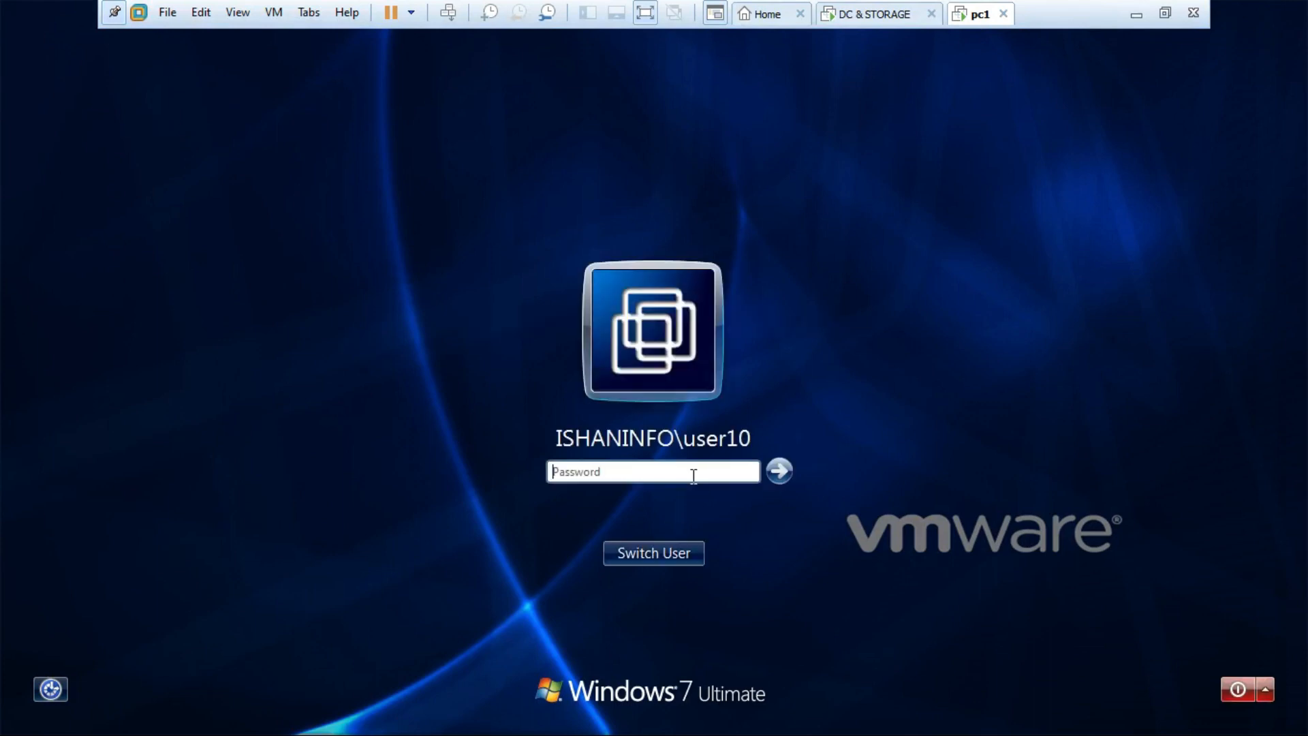
click(656, 558)
click(732, 433)
click(616, 413)
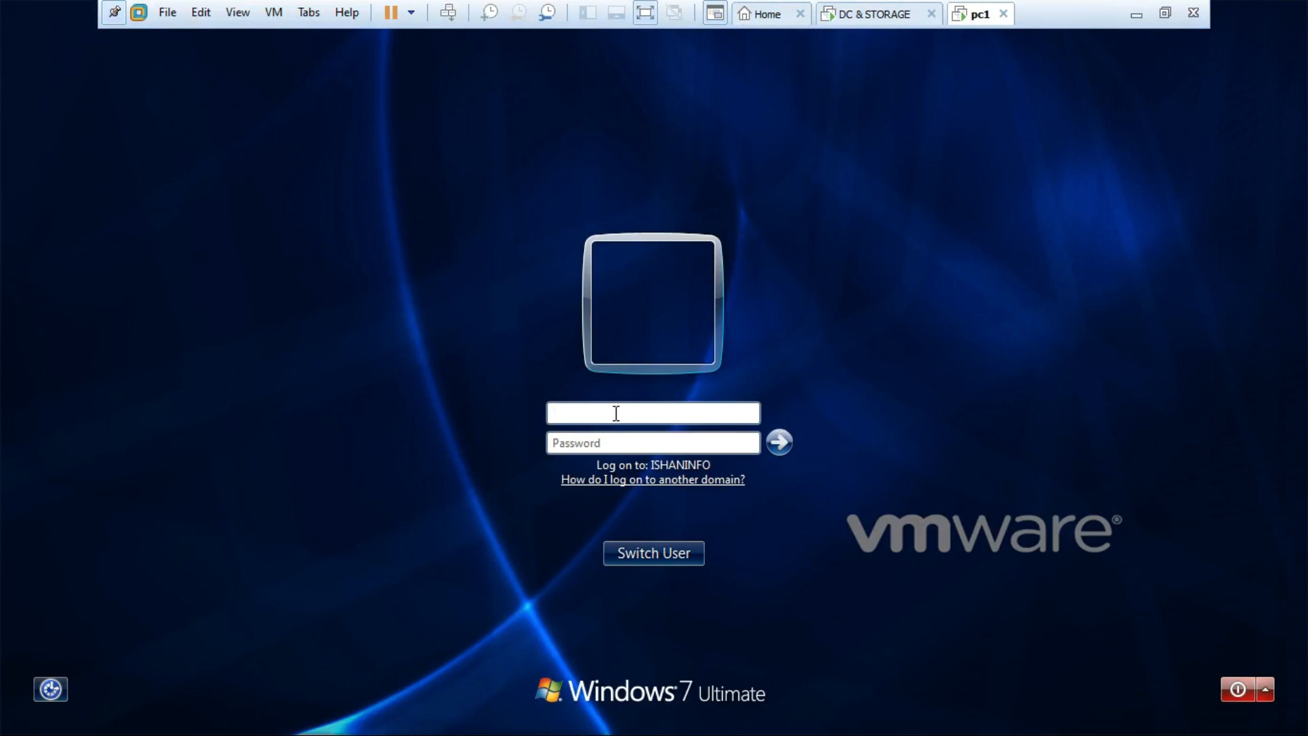
text(user10)
key(Tab)
text(••••••••)
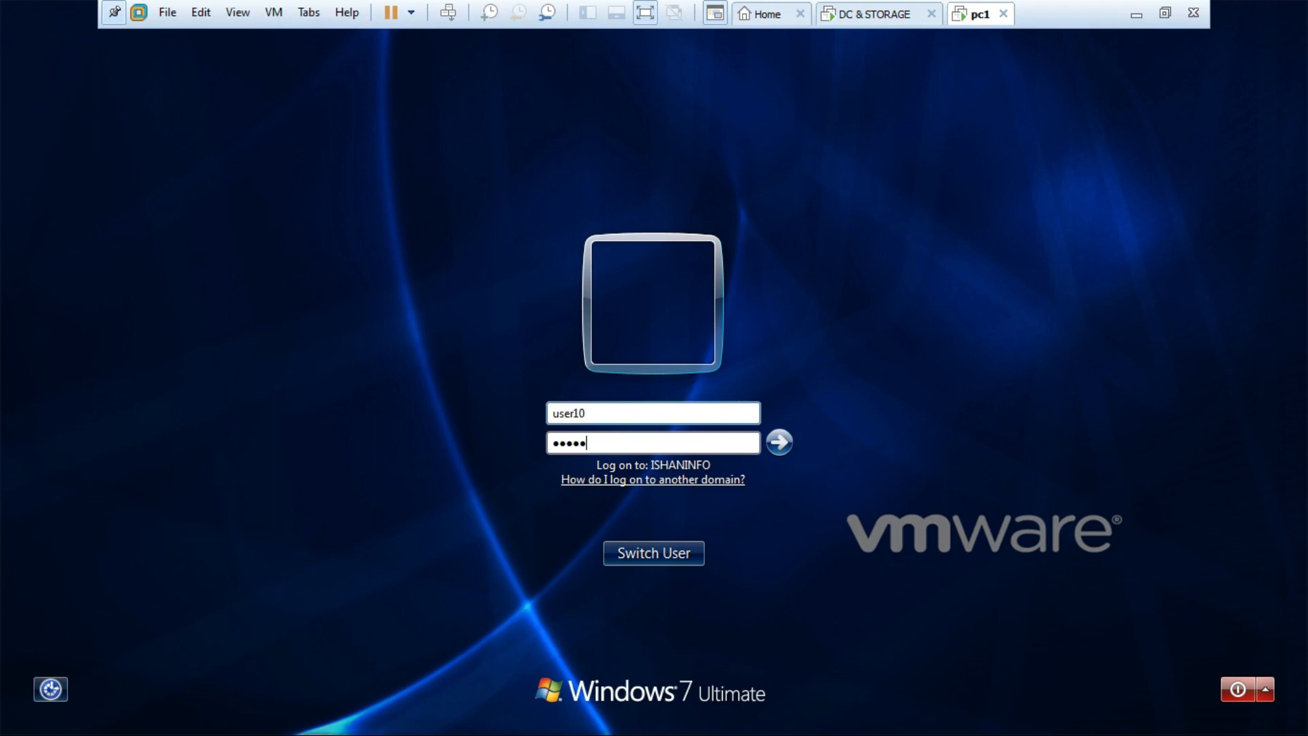
text(•)
key(Return)
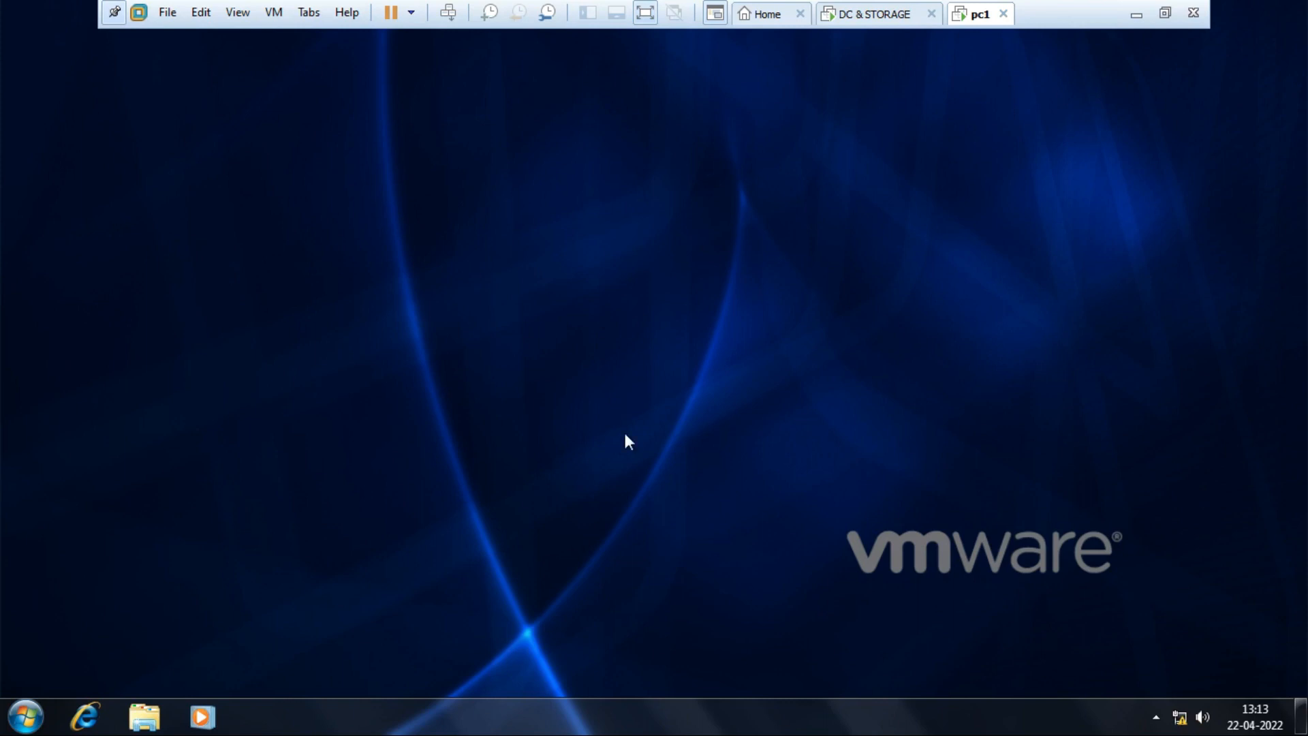
Check that Lock the taskbar is restricted for user10, then return to the domain controller.
right_click(704, 719)
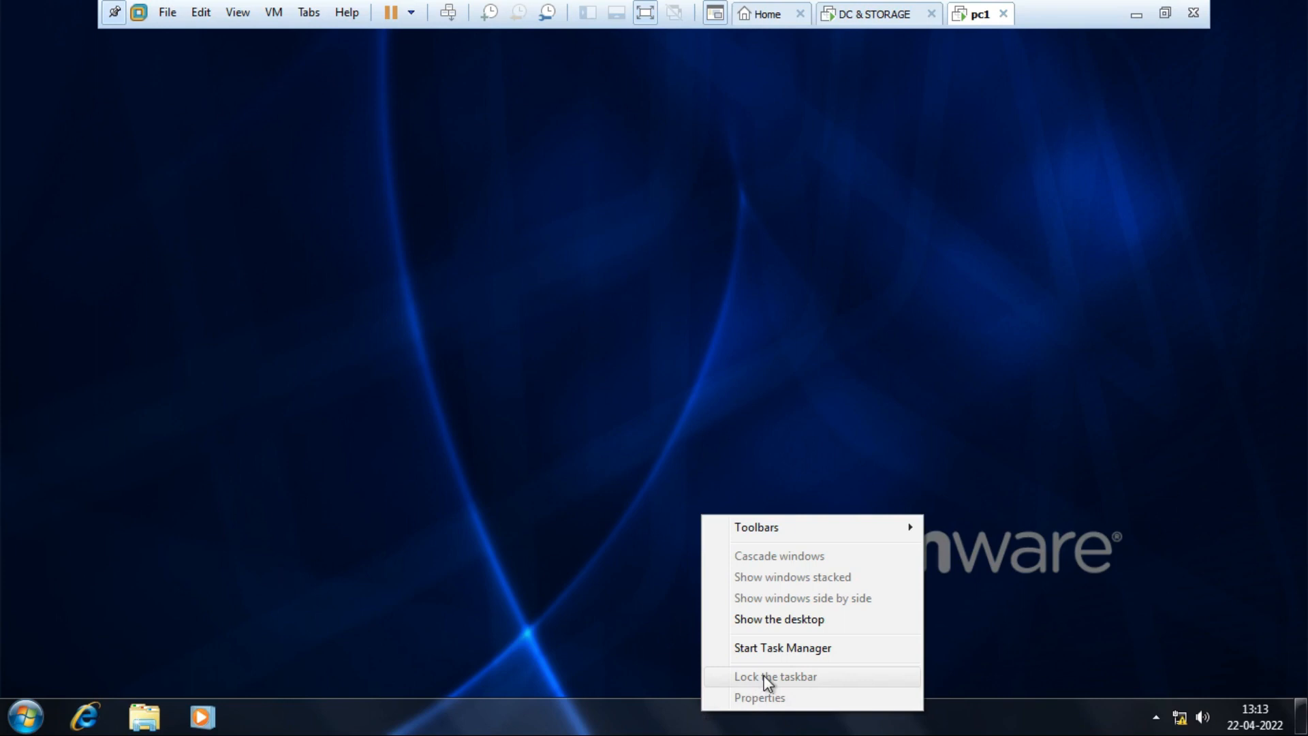
click(635, 528)
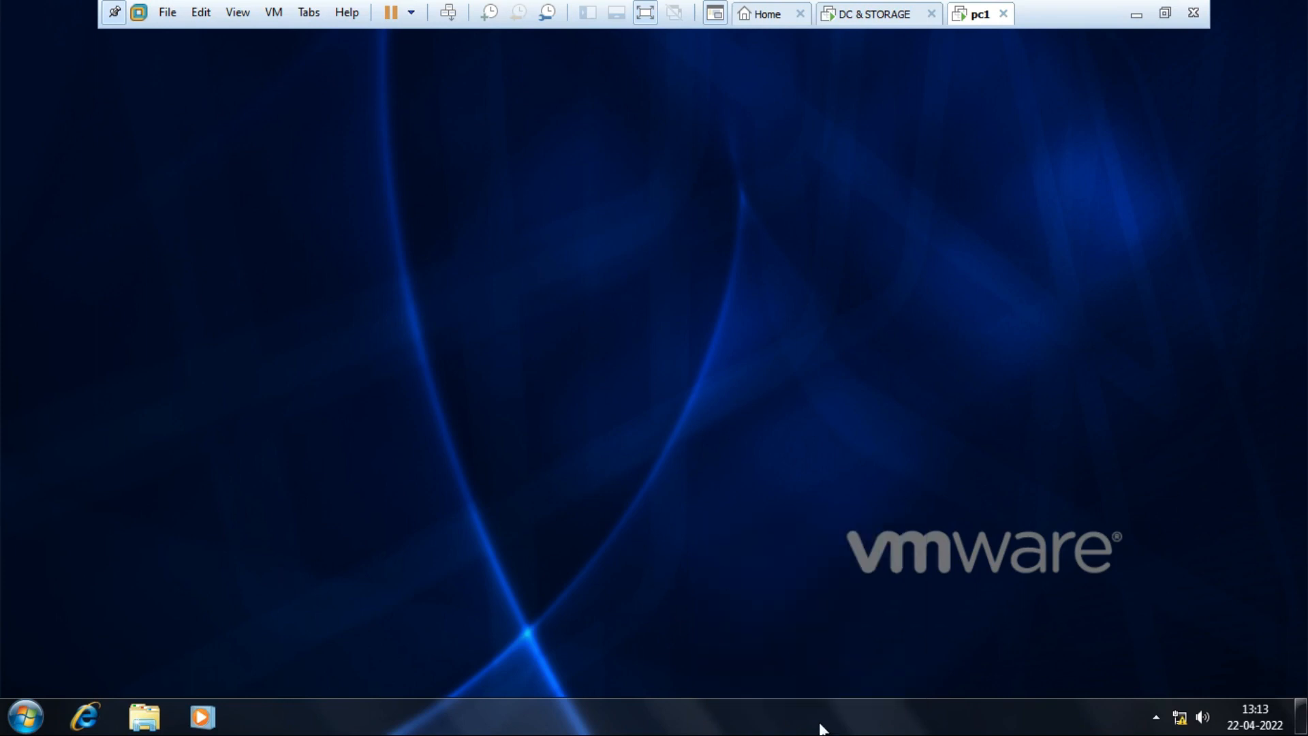
right_click(821, 729)
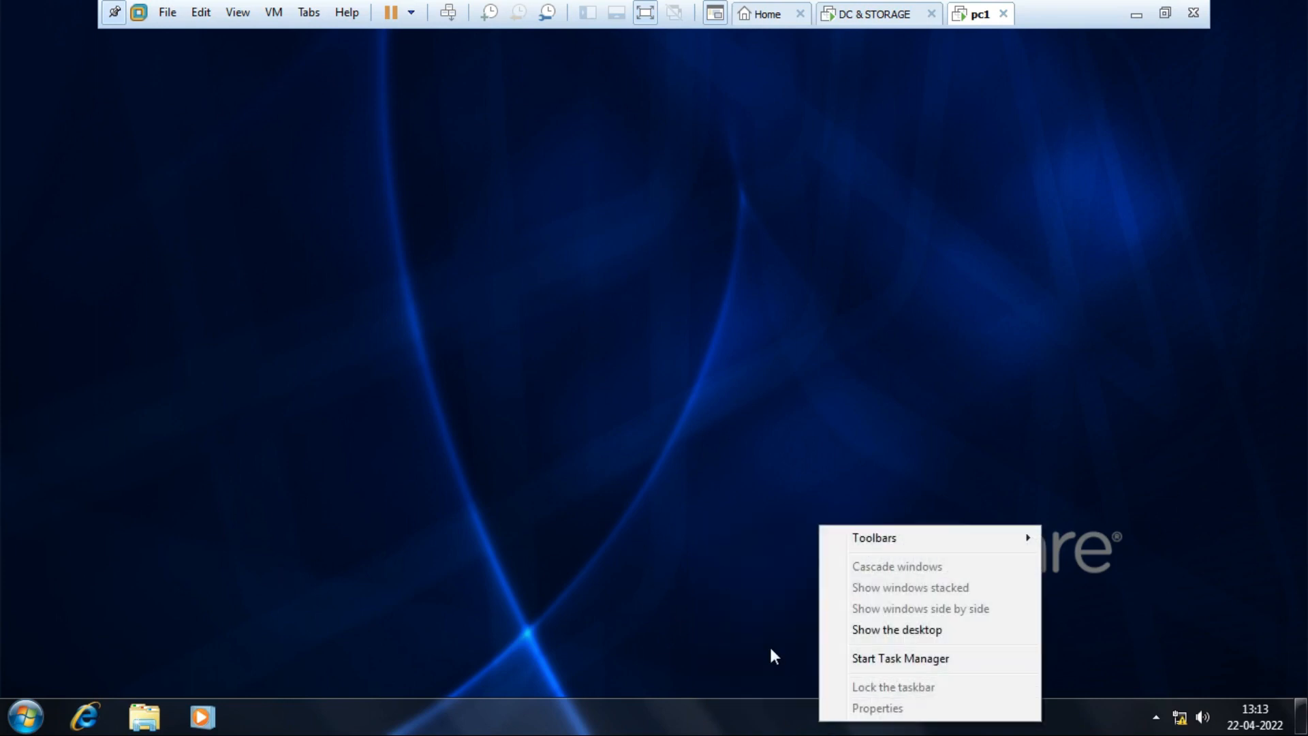
click(735, 629)
right_click(794, 724)
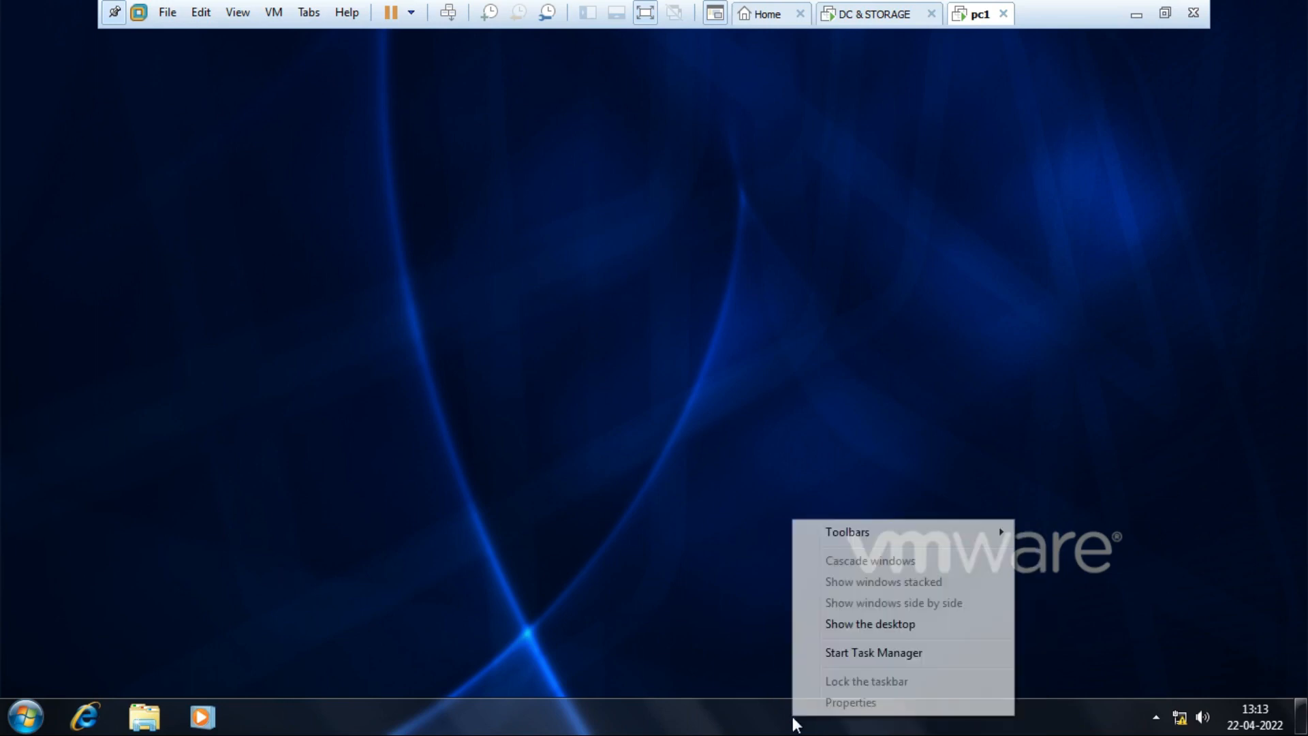
click(709, 600)
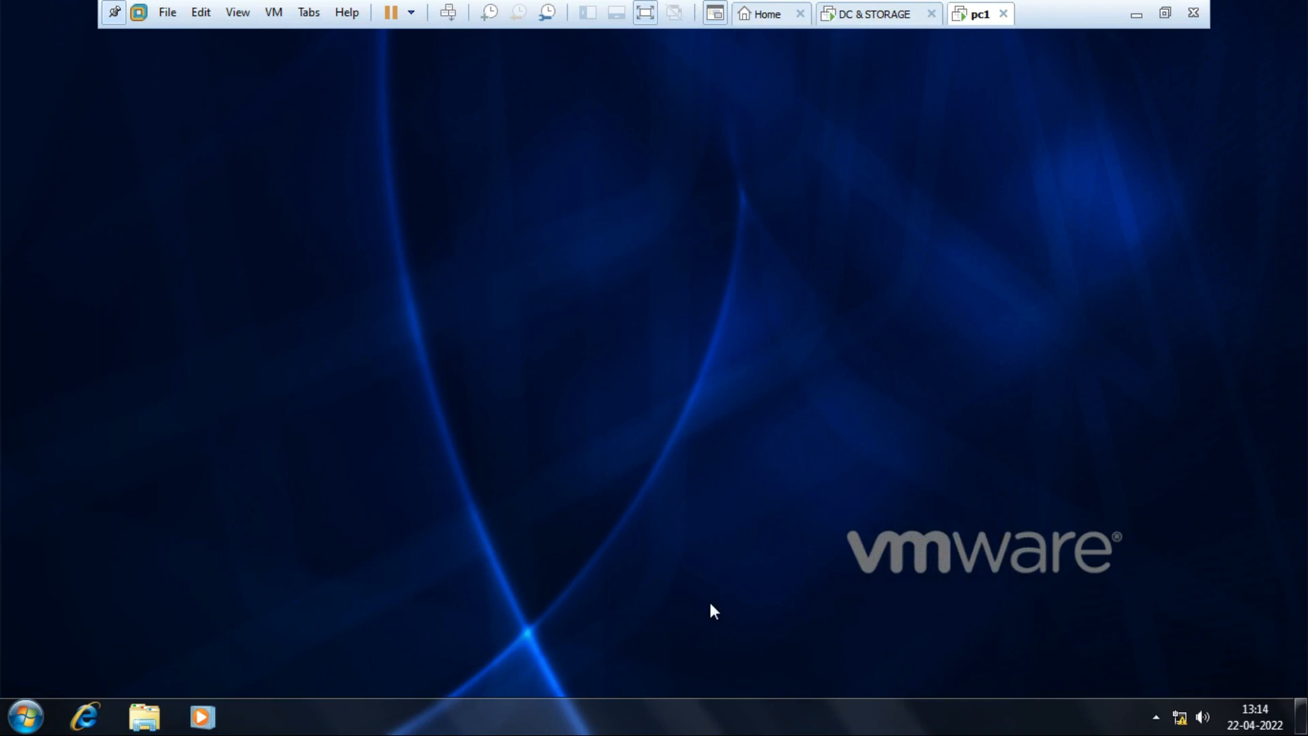
click(892, 23)
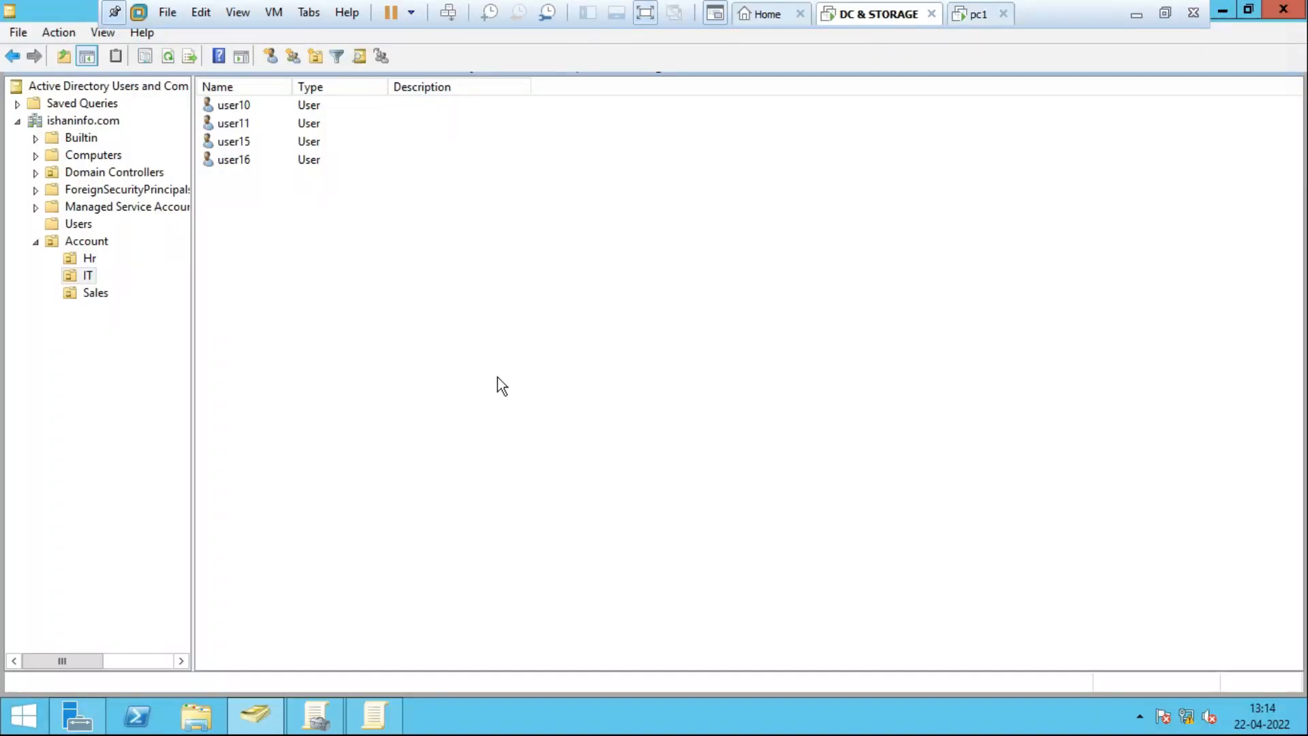
Verify in Group Policy Management that Block Inheritance is checked on the IT OU.
click(72, 277)
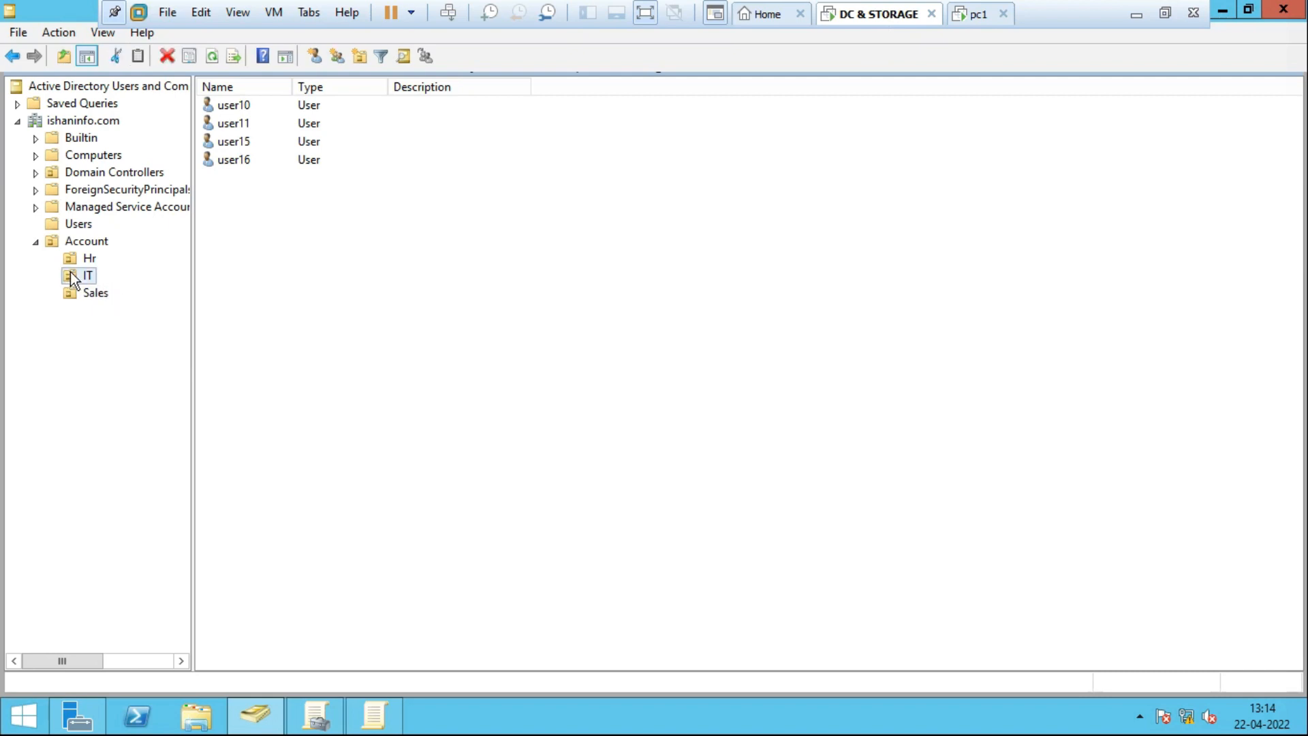
click(269, 727)
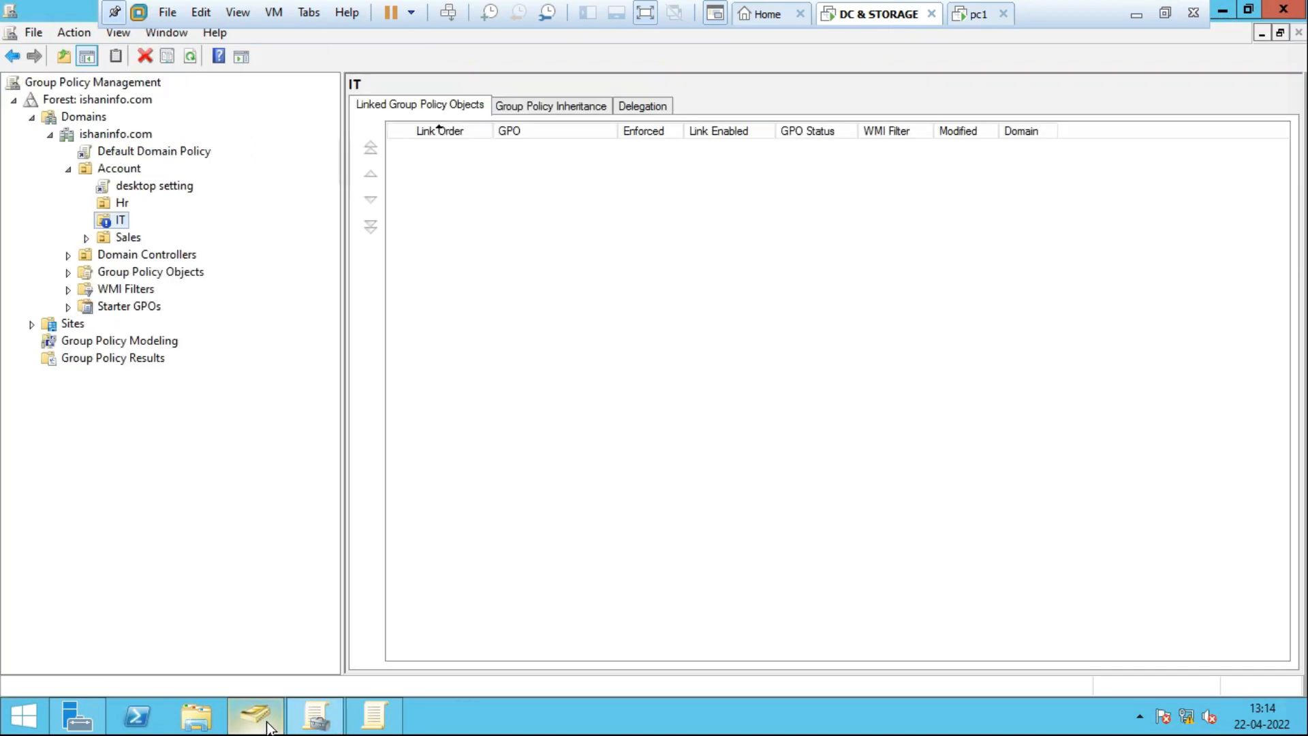
click(120, 221)
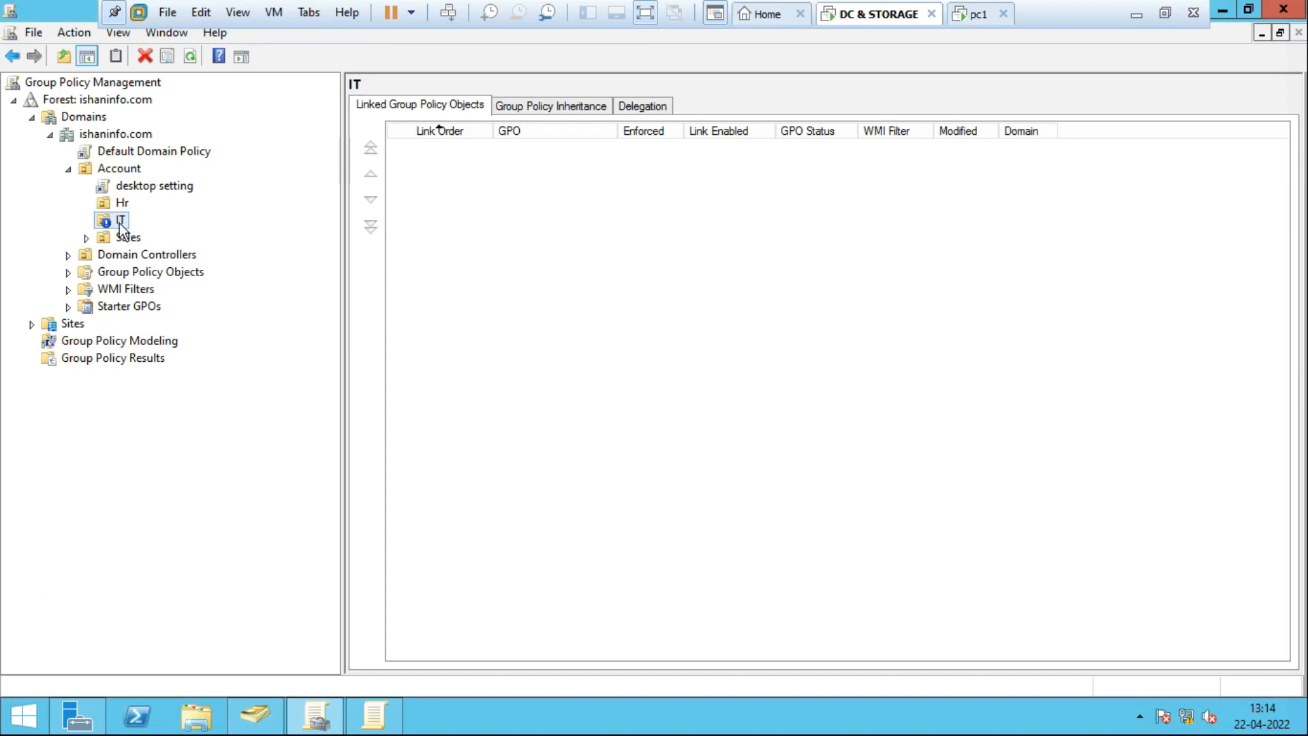
right_click(120, 222)
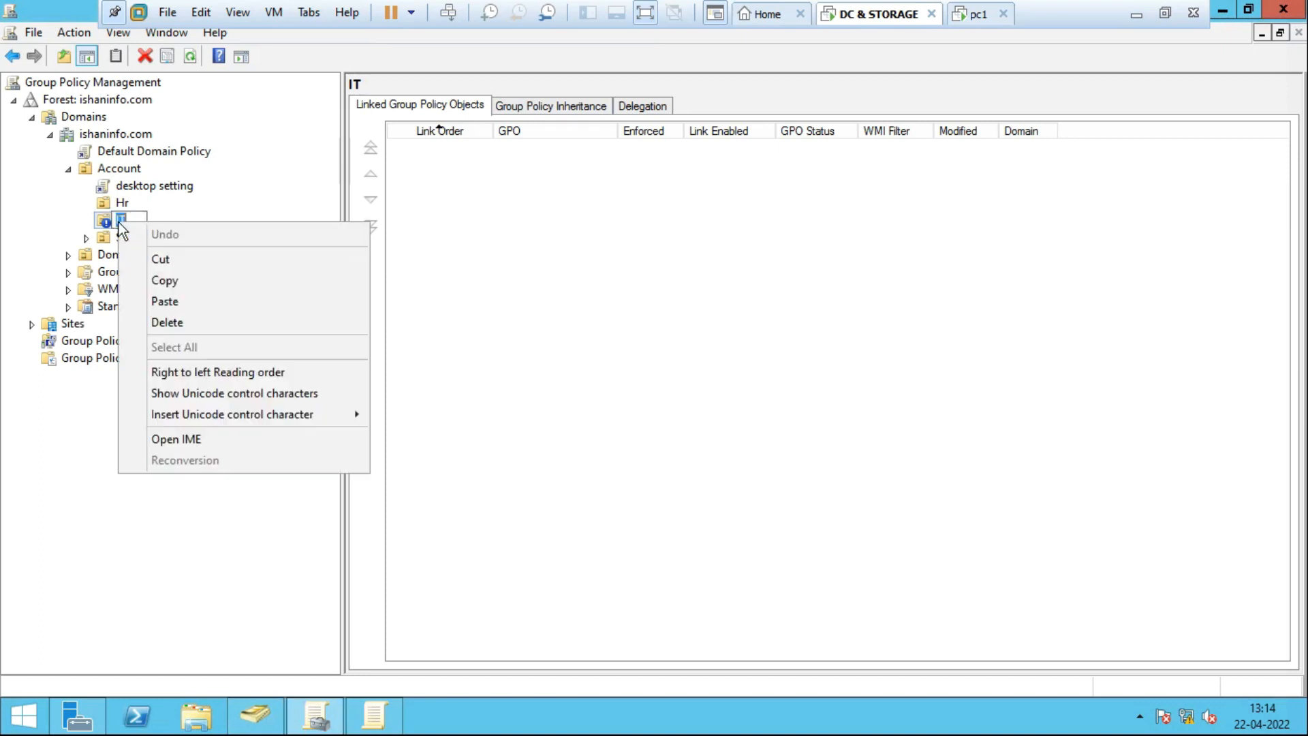
click(452, 228)
click(149, 254)
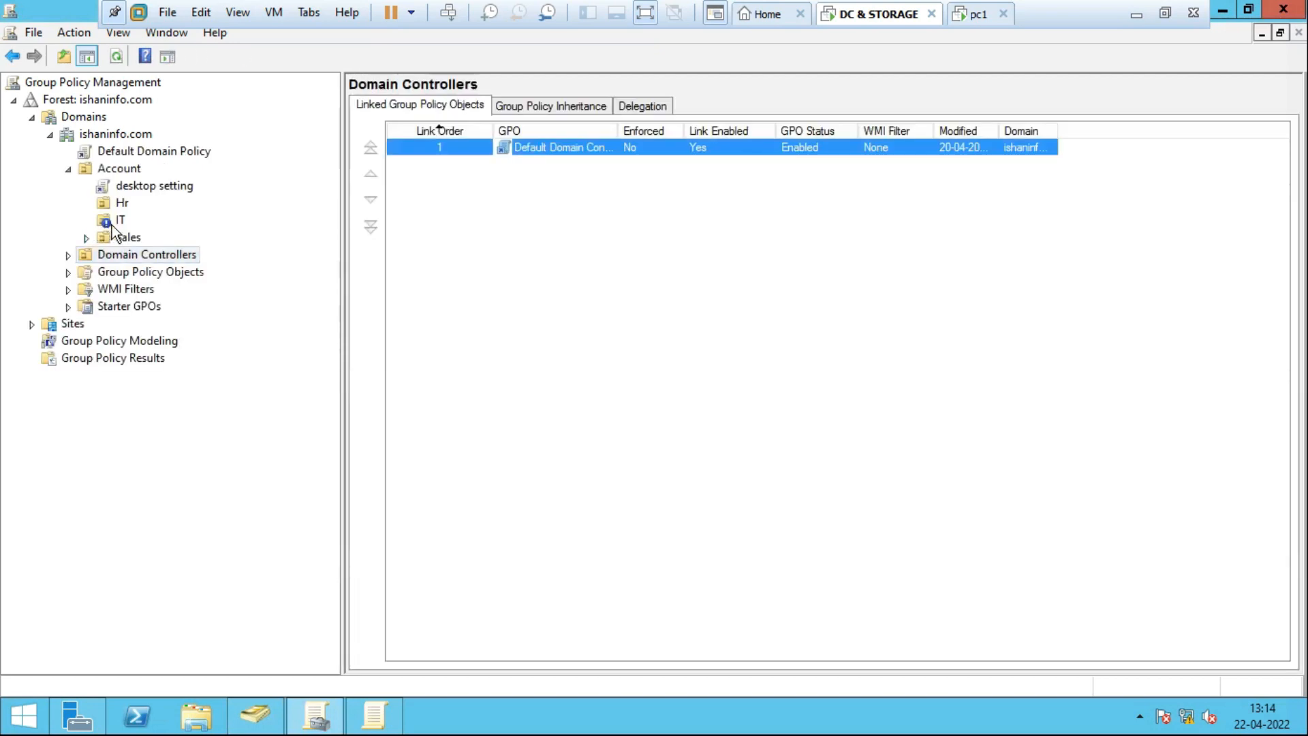
click(114, 225)
right_click(114, 224)
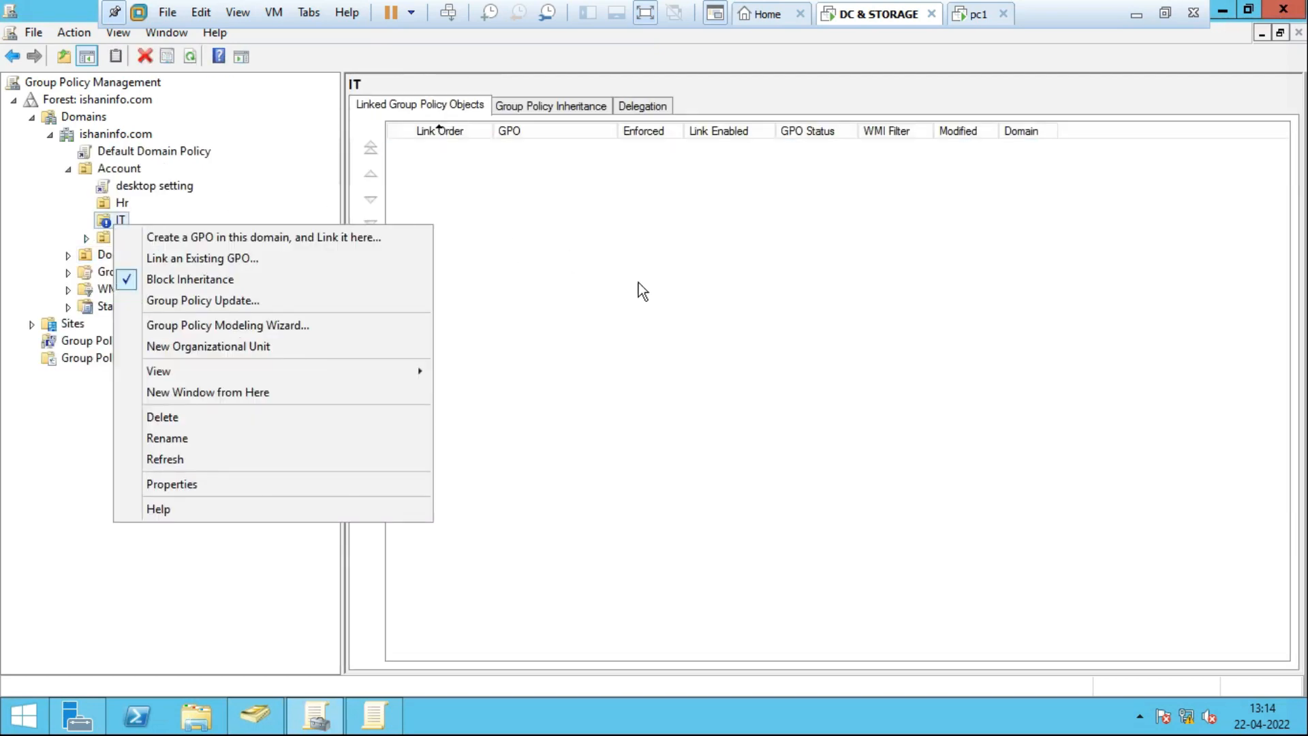
click(700, 295)
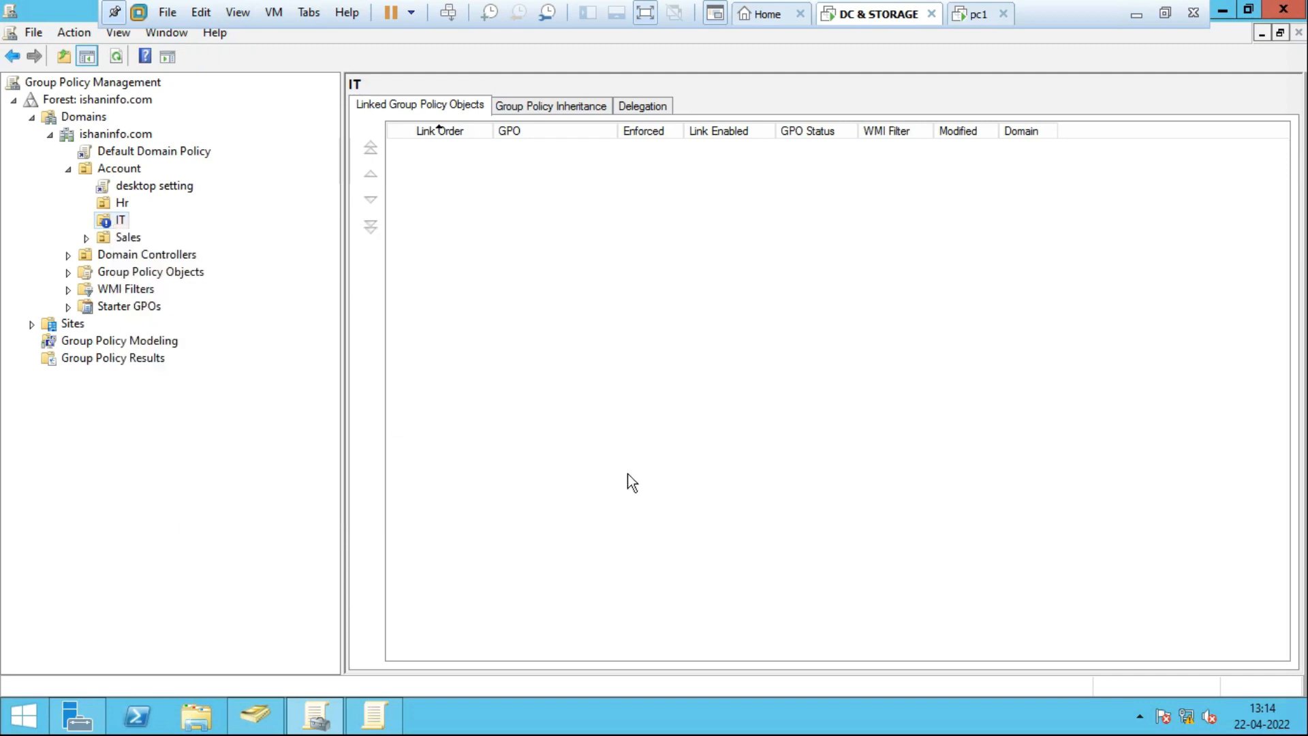
Run gpupdate /force on the server and return to Active Directory Users and Computers.
key(super+r)
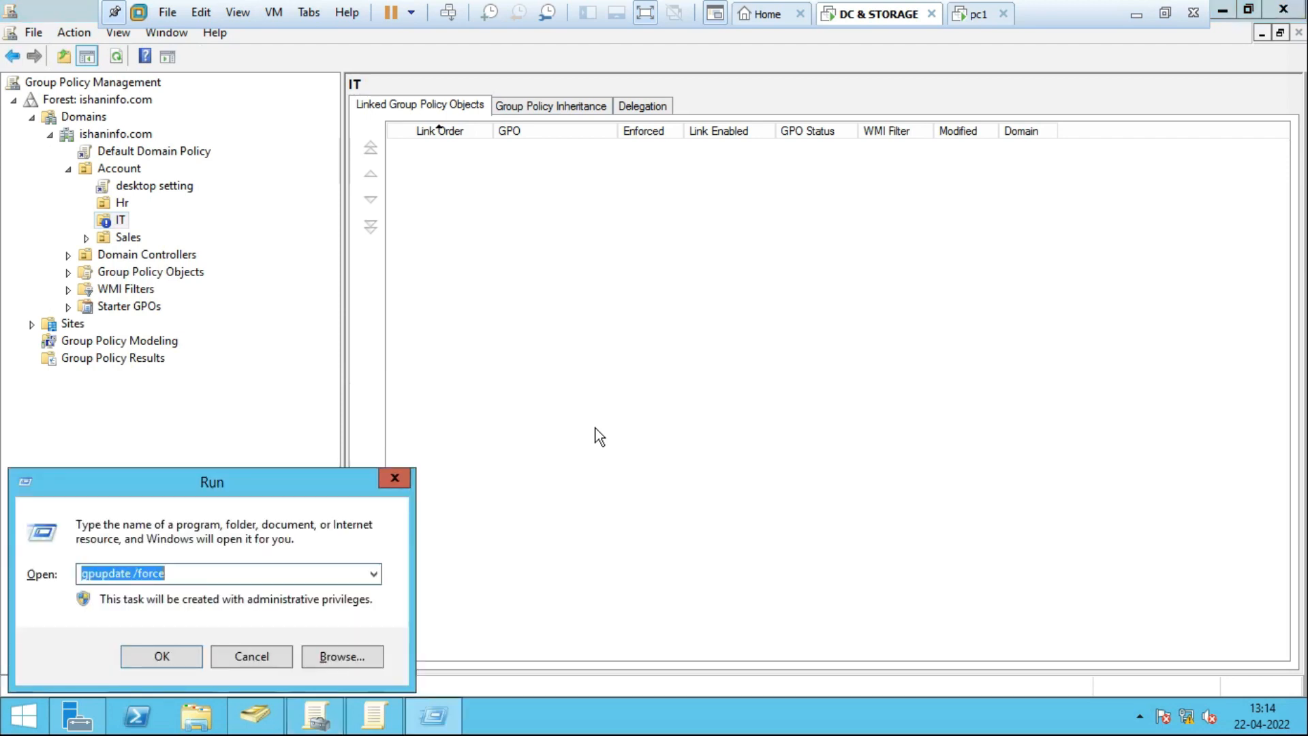
key(Return)
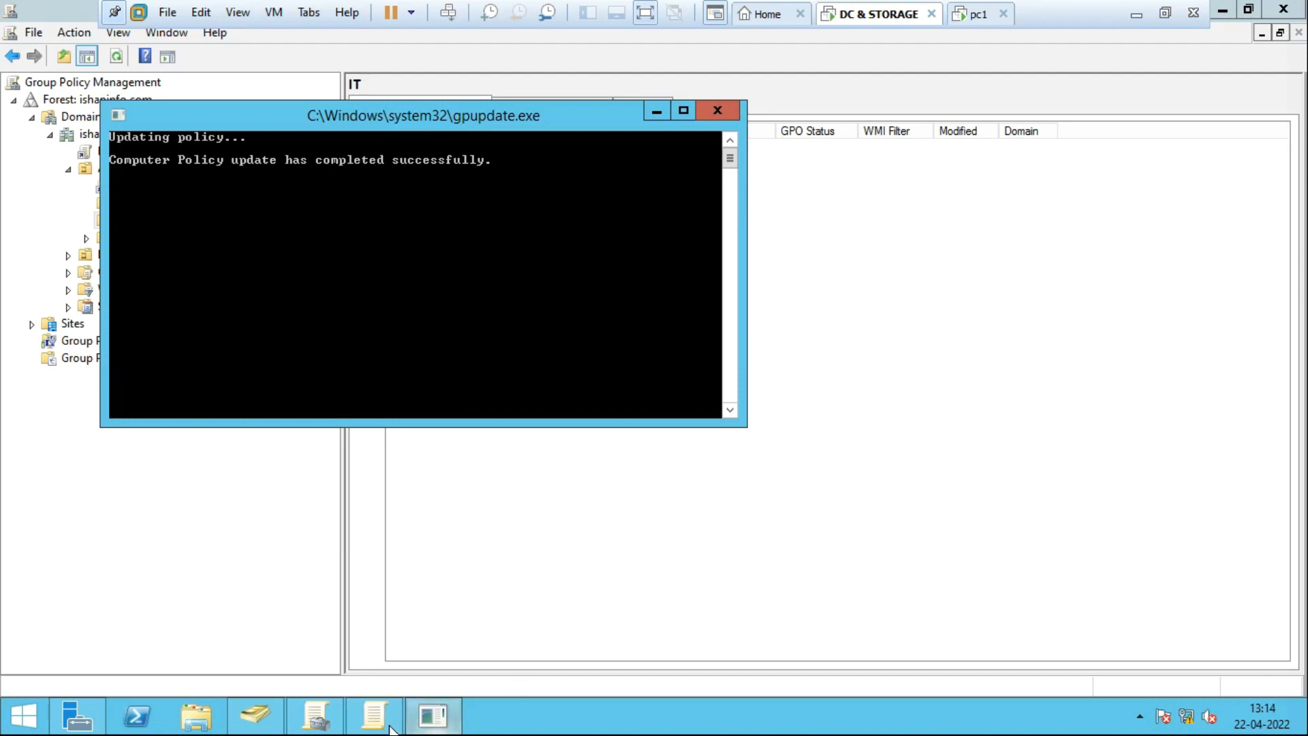
click(264, 727)
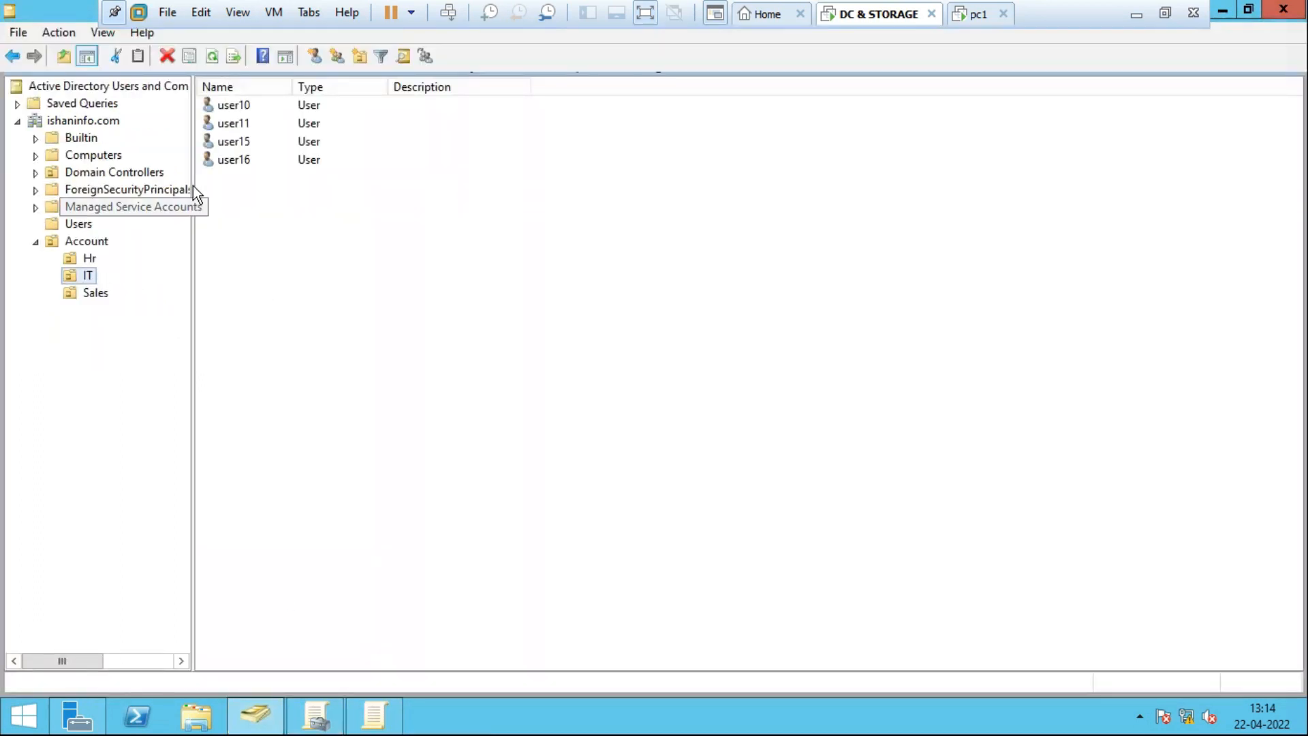
Pick user11 as the next IT test user and switch user on pc1.
click(241, 123)
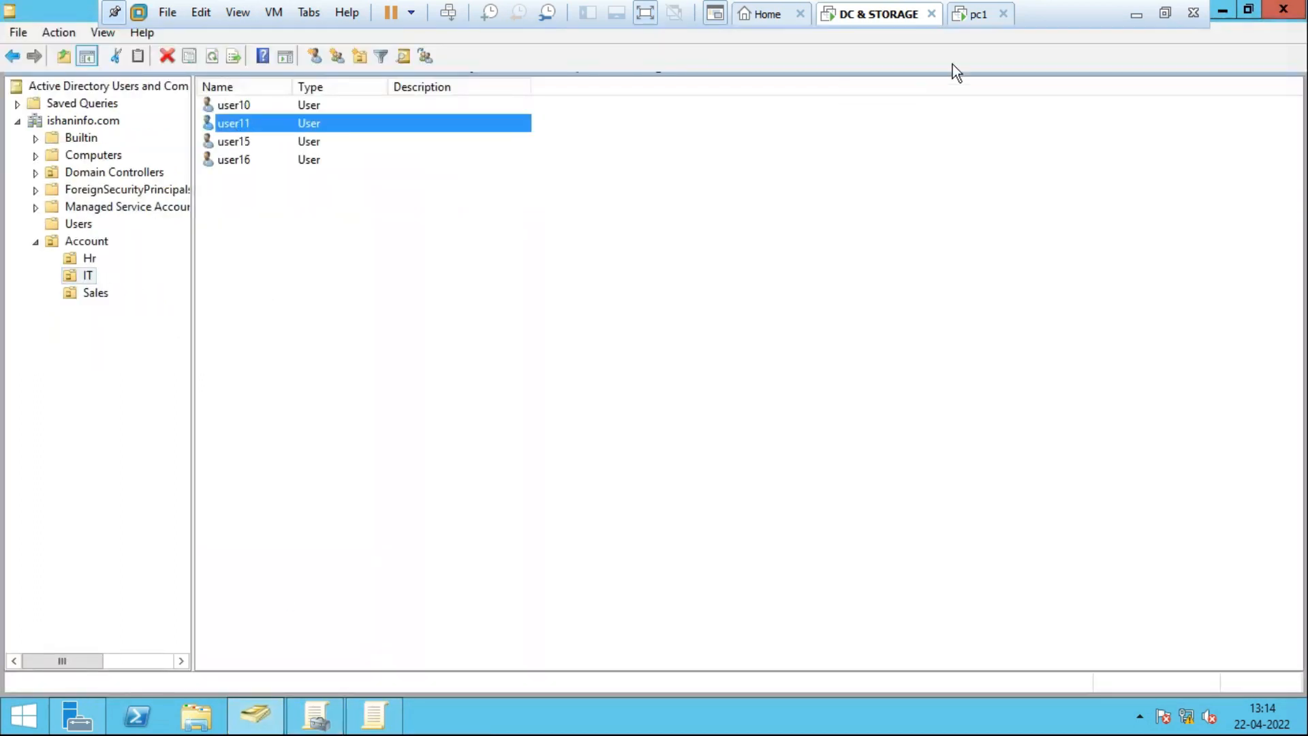
click(979, 15)
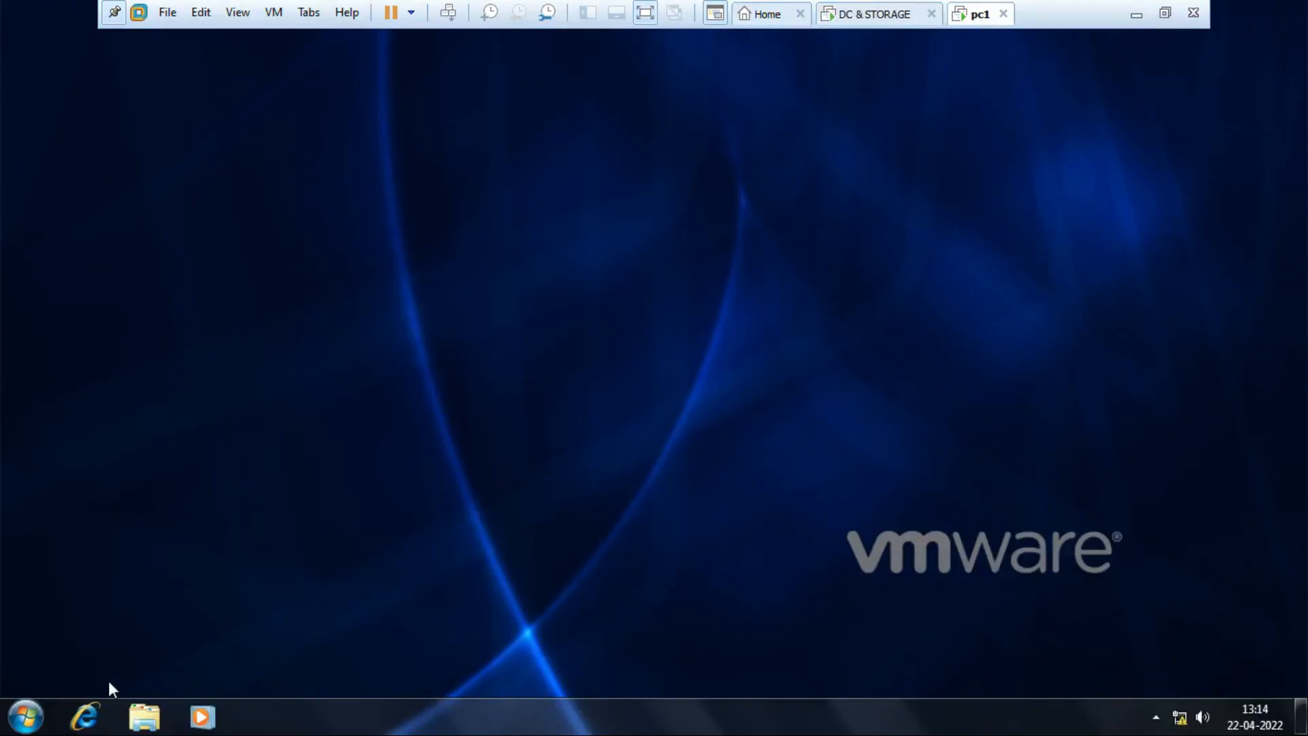
click(26, 717)
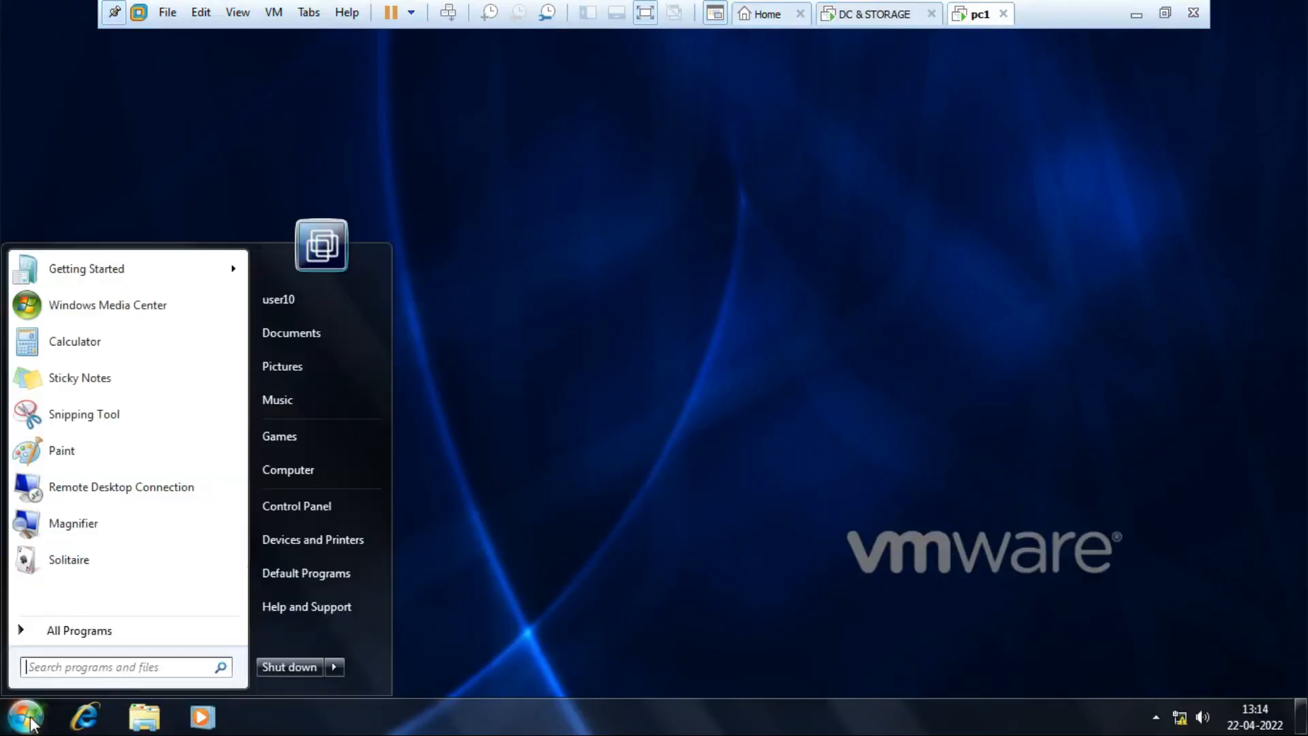
click(334, 665)
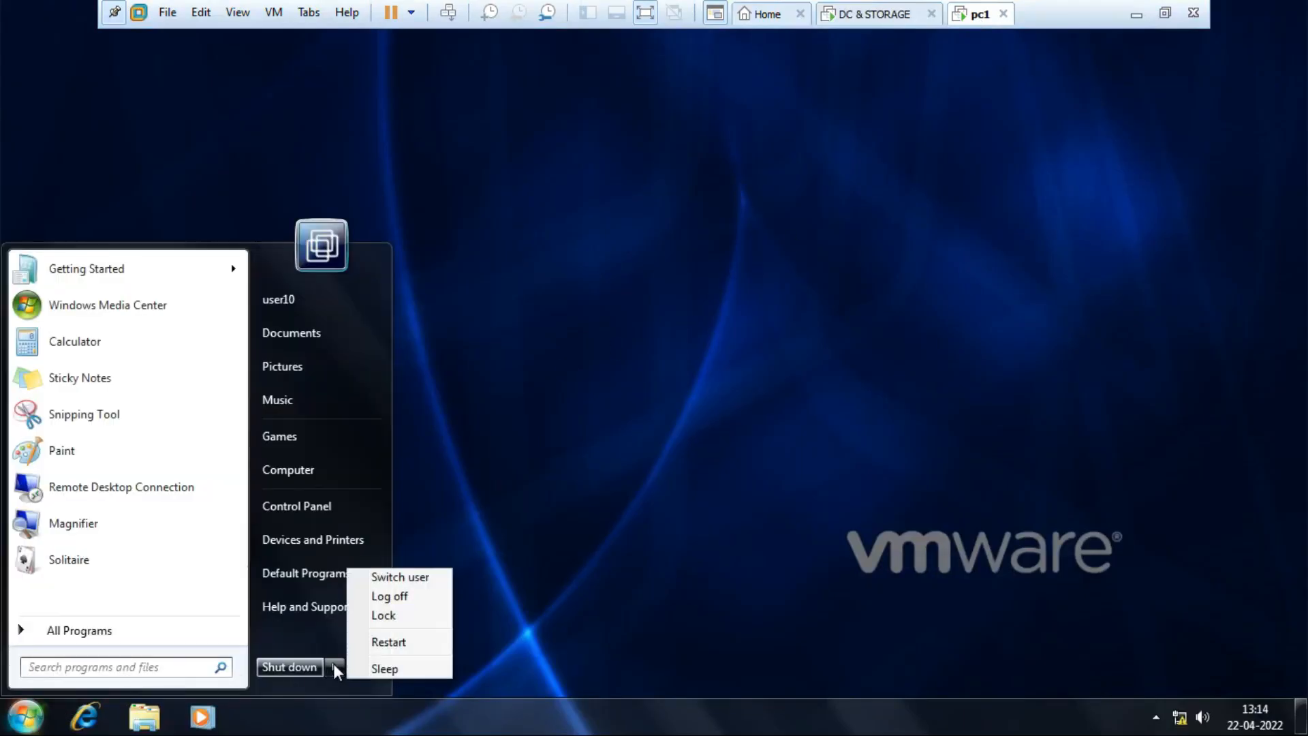
click(406, 578)
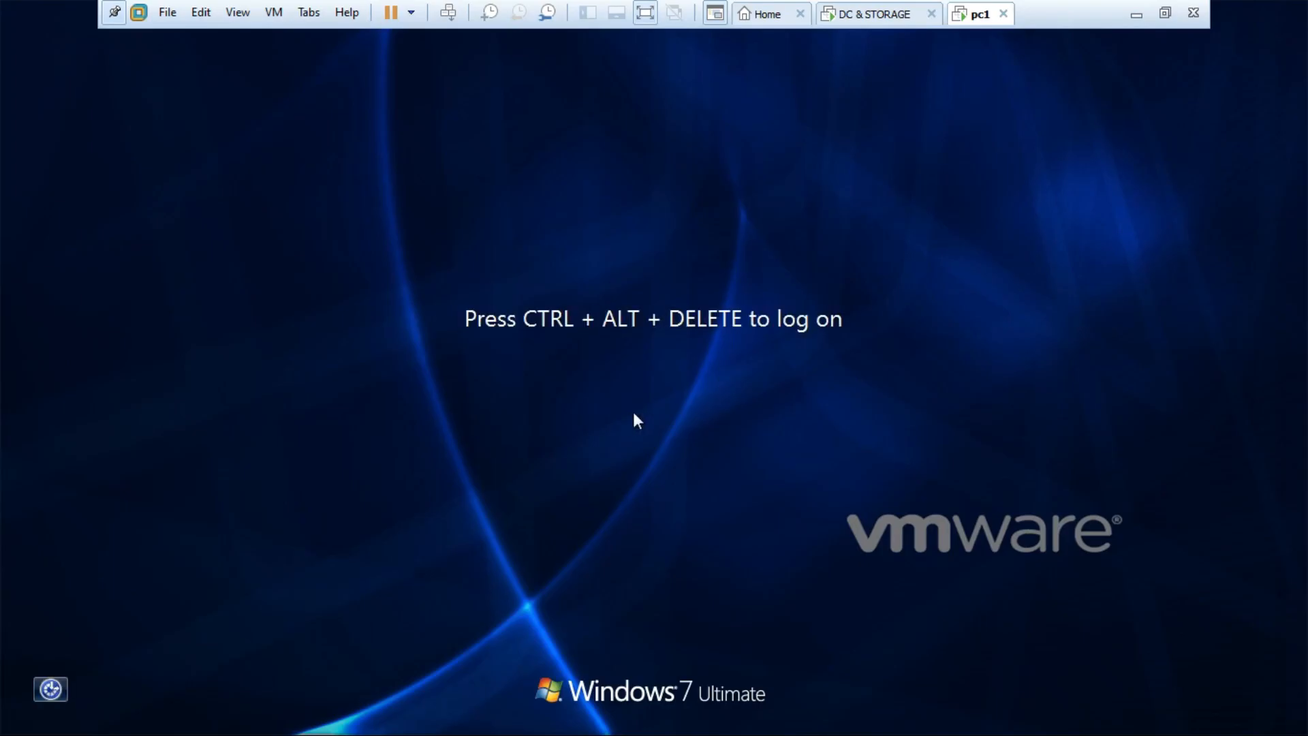
Log on to pc1 as Other User user11 with that account's password.
key(ctrl+alt+Insert)
click(771, 450)
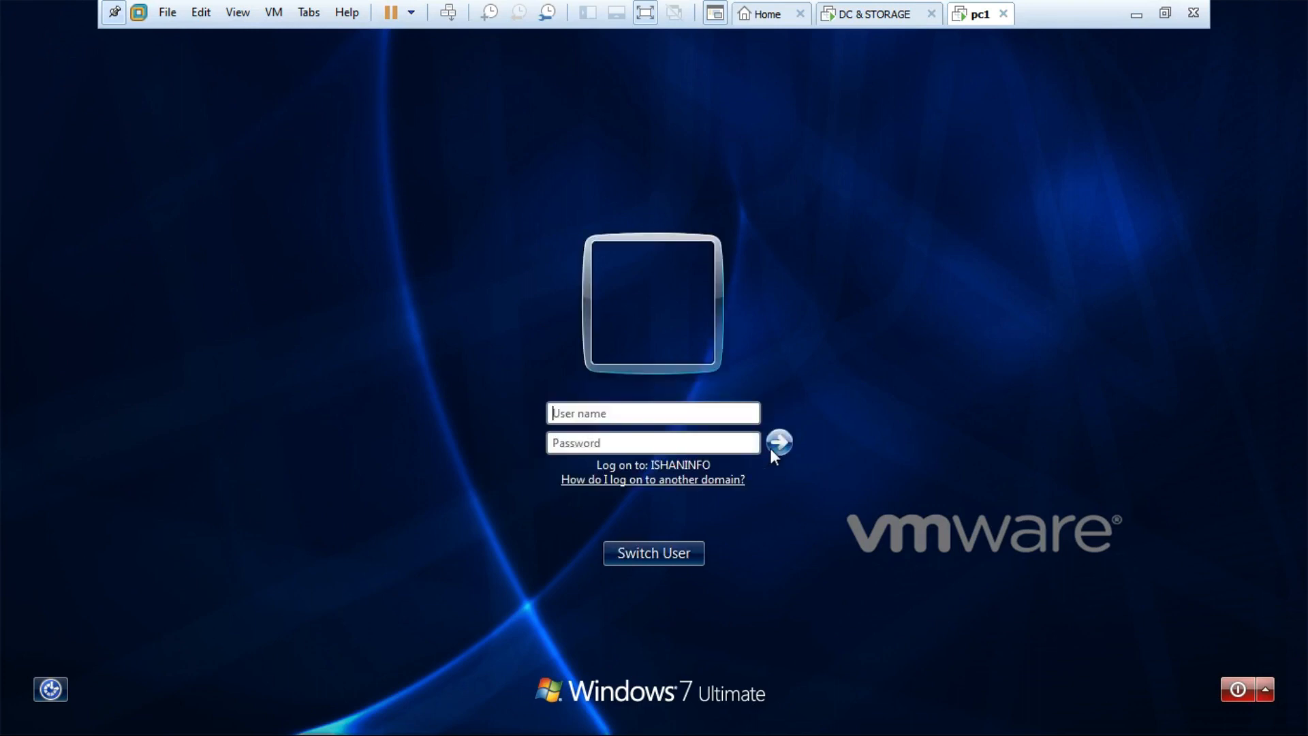
text(user11)
key(Tab)
text(••••••••)
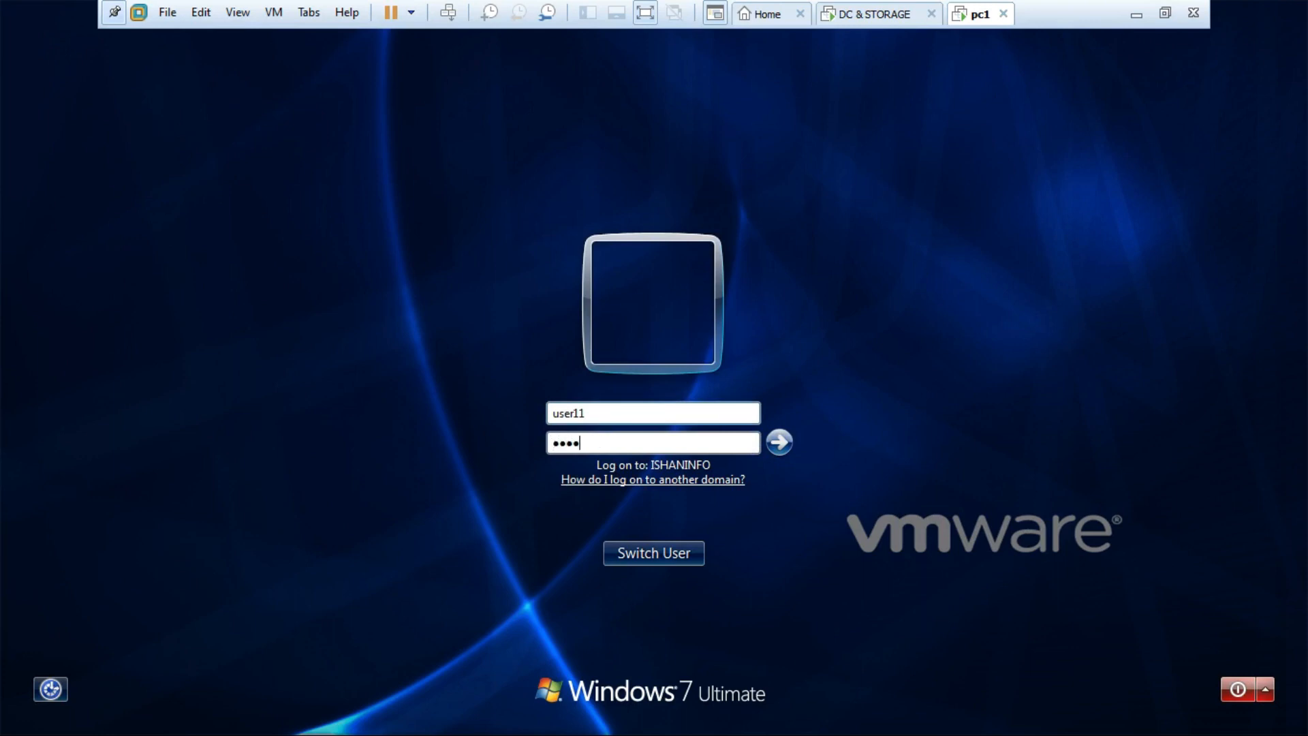
text(•)
key(Return)
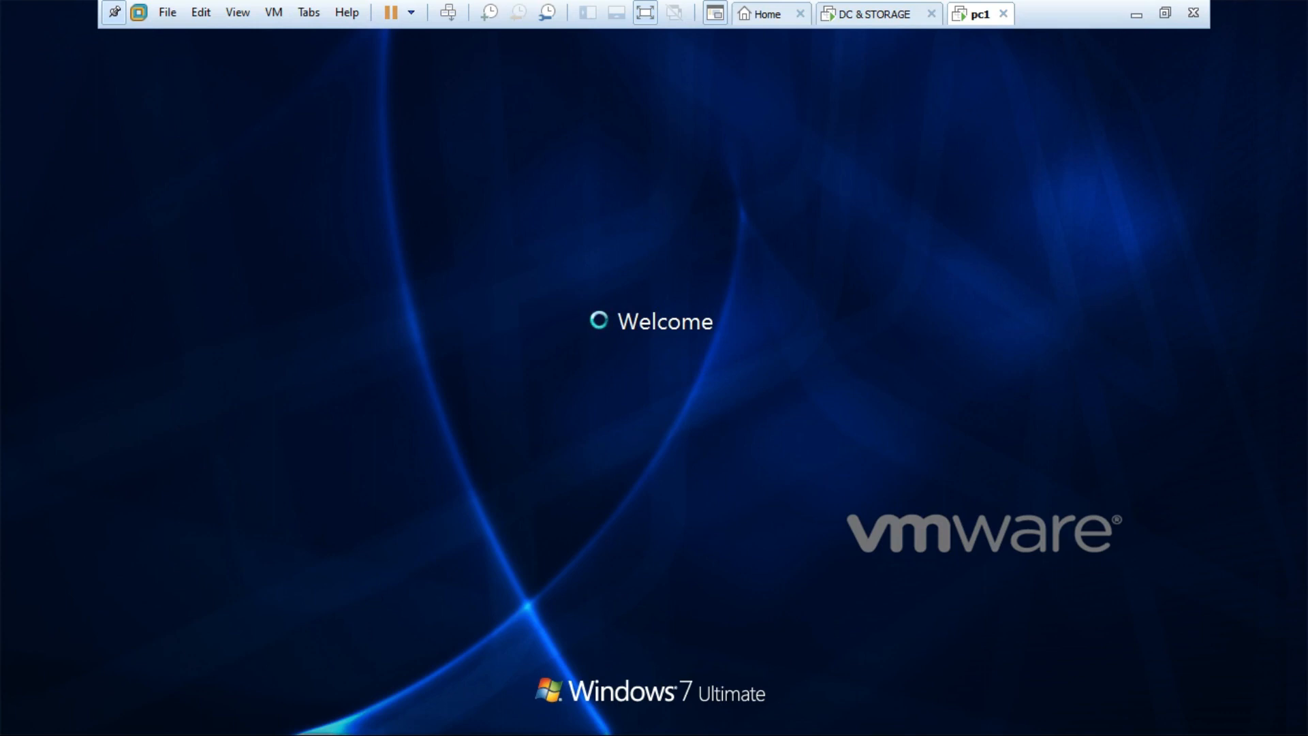
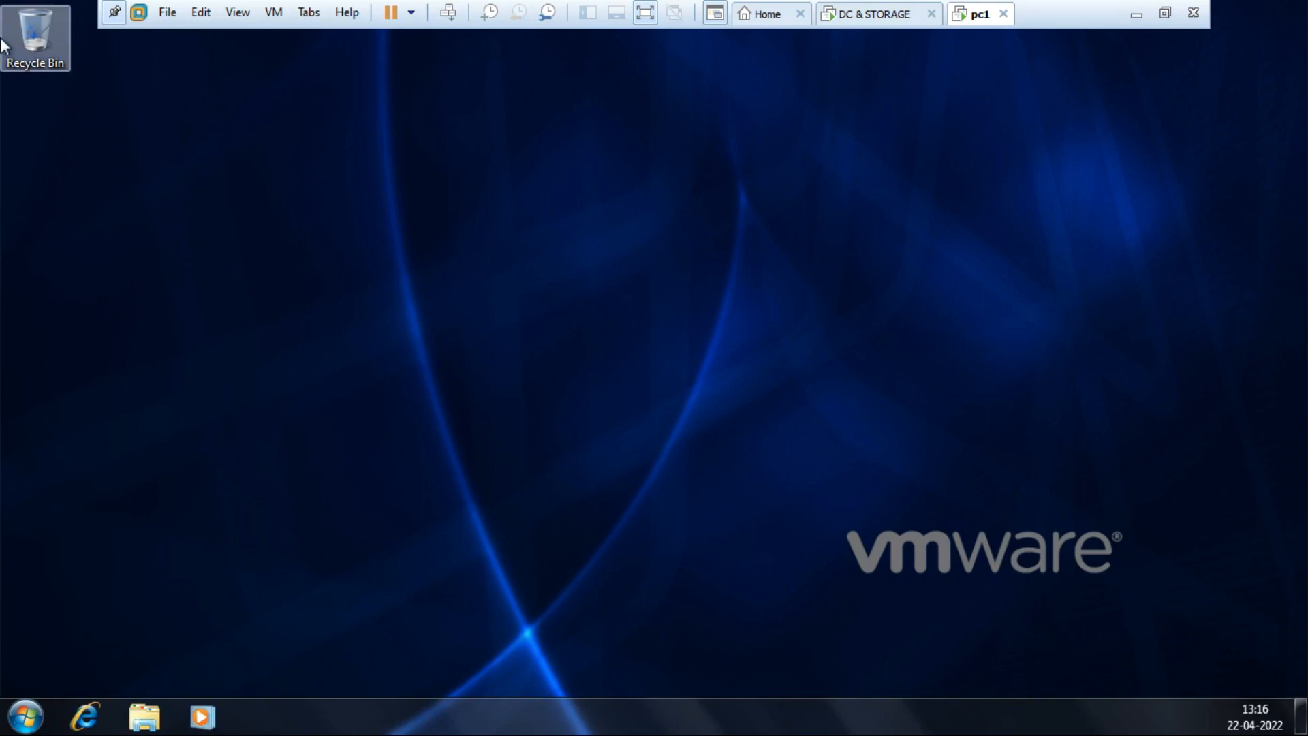
Toggle the pc1 taskbar lock off and back on, and close an unused Run box.
right_click(668, 710)
click(722, 673)
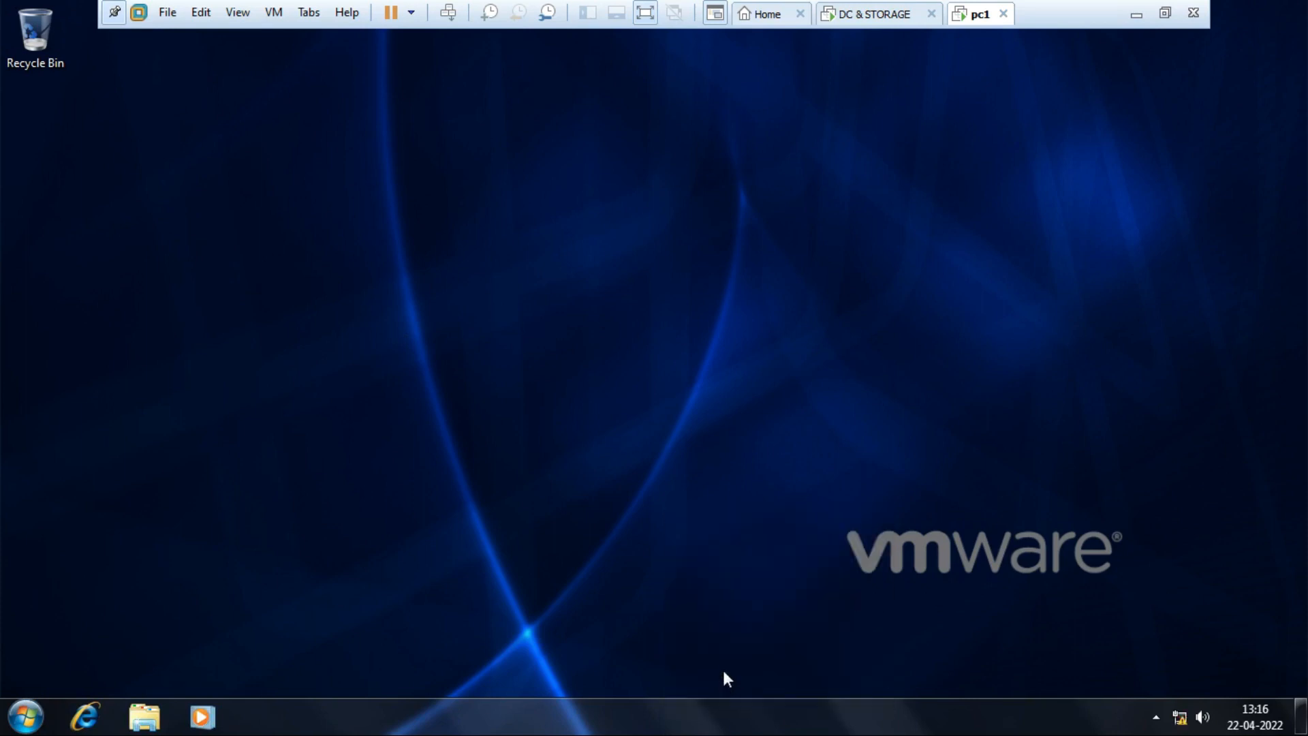
right_click(697, 714)
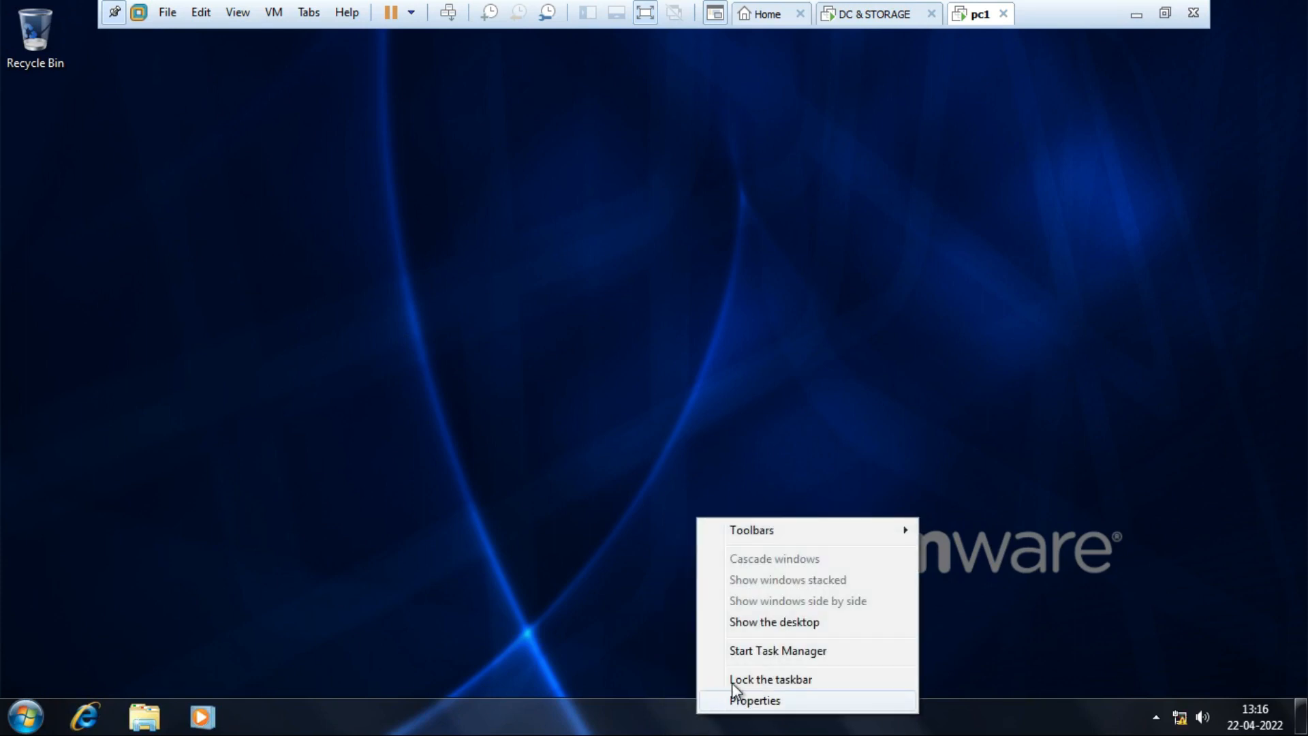
click(742, 674)
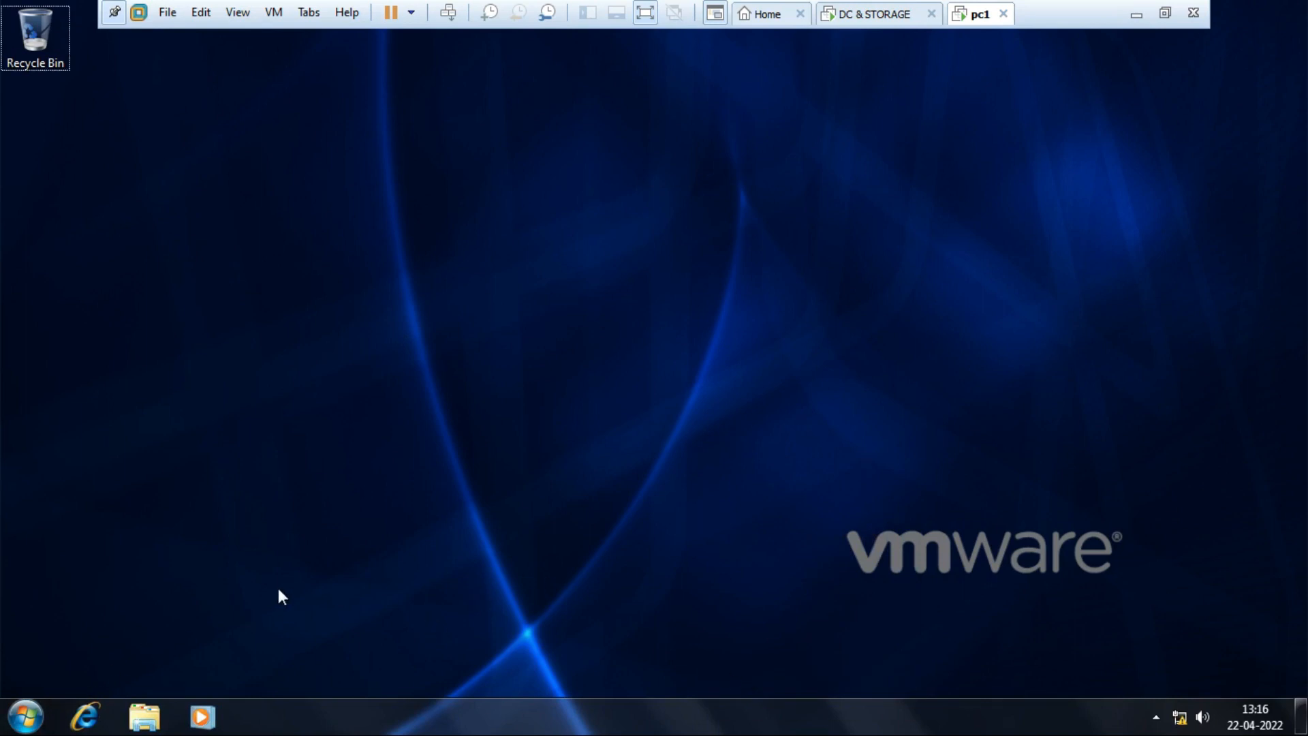
key(super+r)
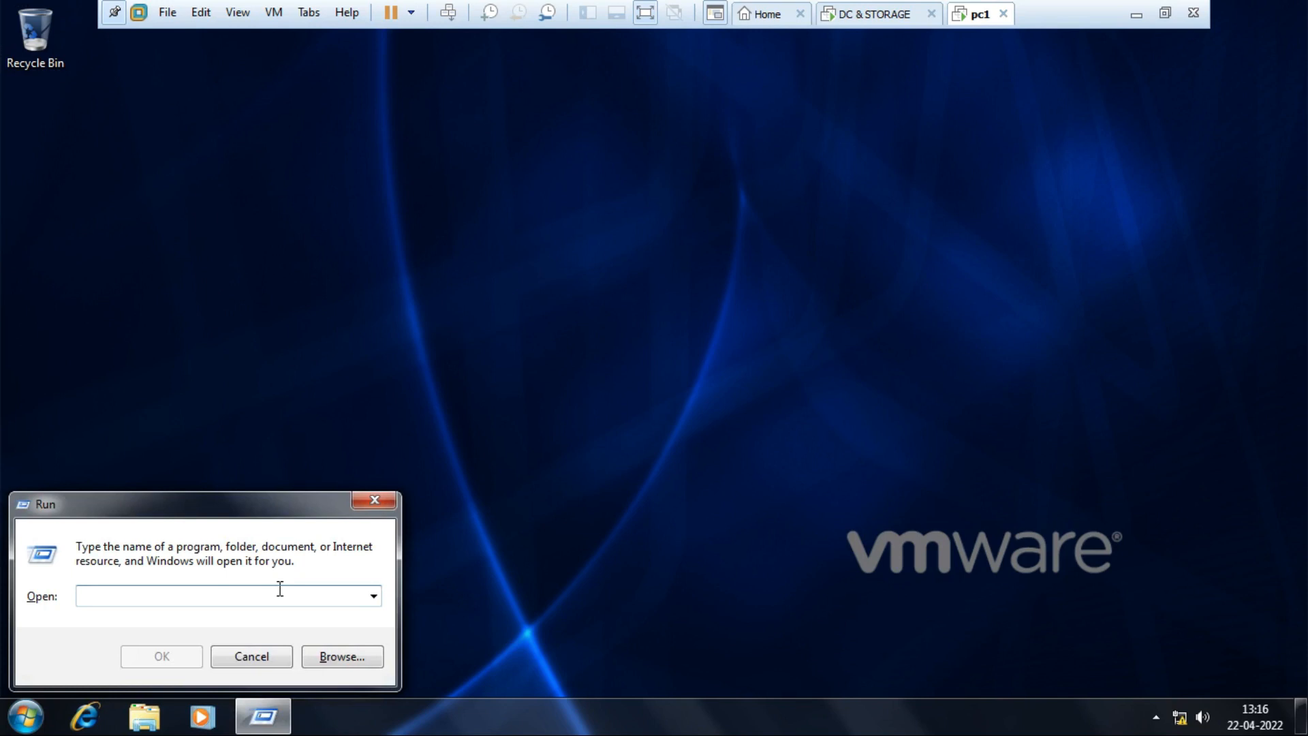
click(391, 503)
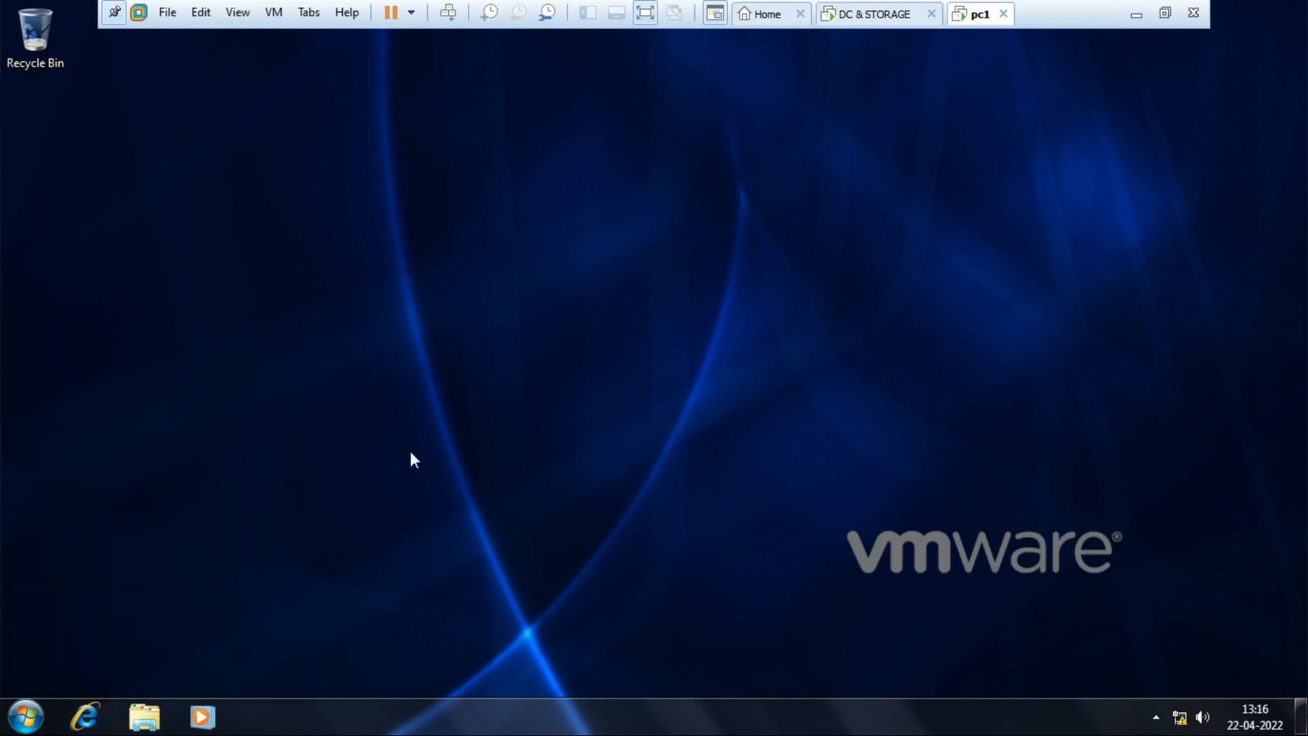
Clear Block Inheritance on the IT OU in Group Policy Management on the DC.
click(876, 13)
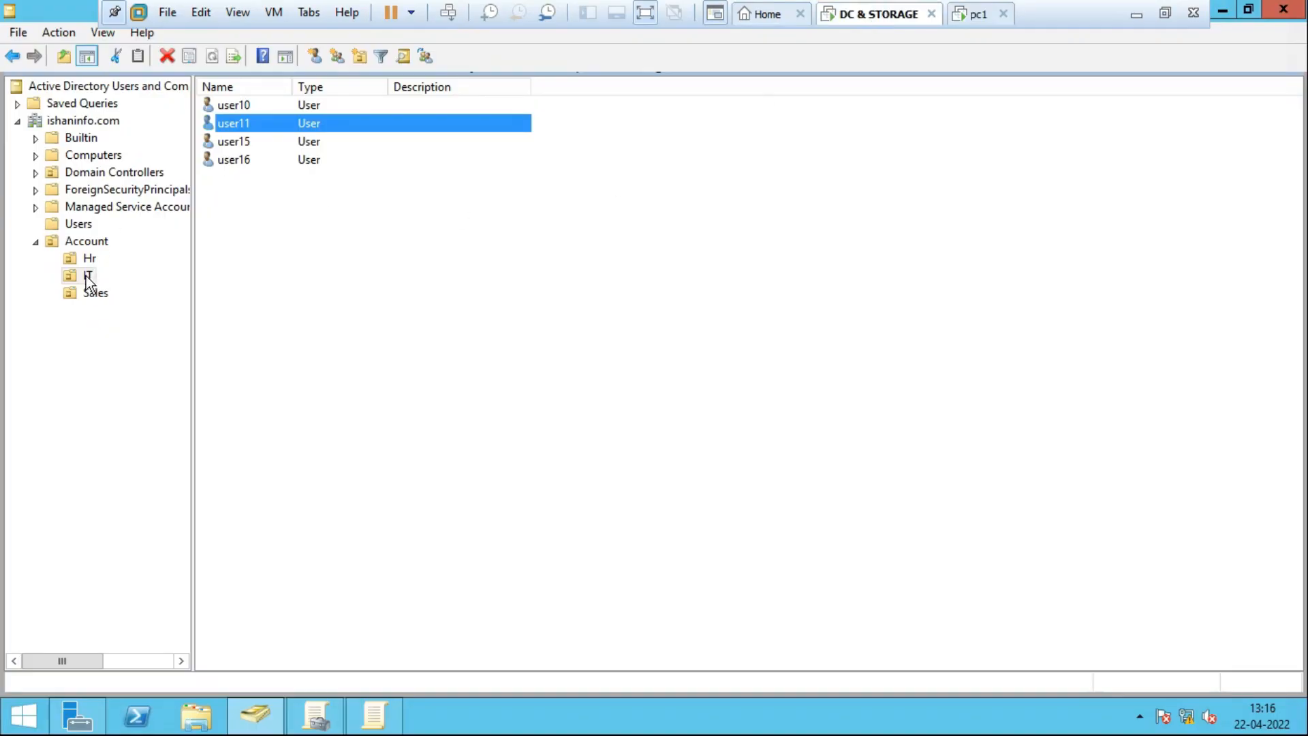
click(87, 277)
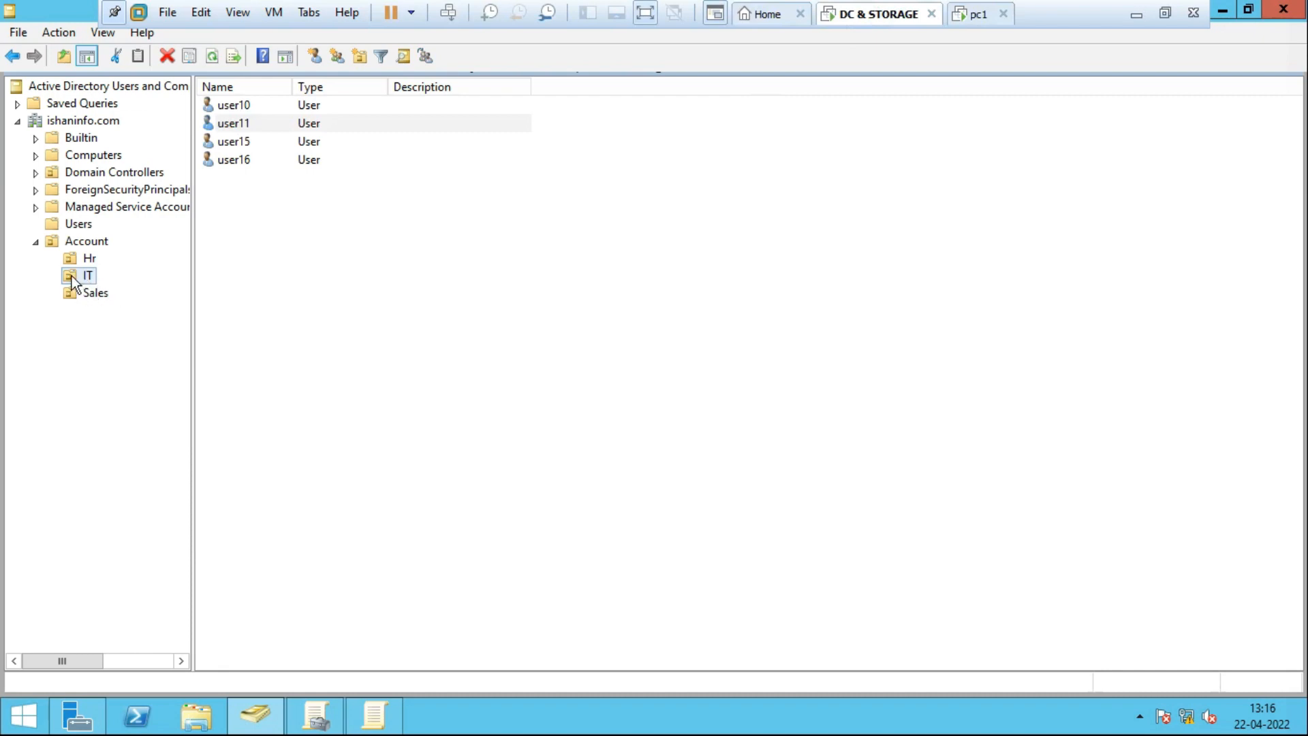
click(316, 716)
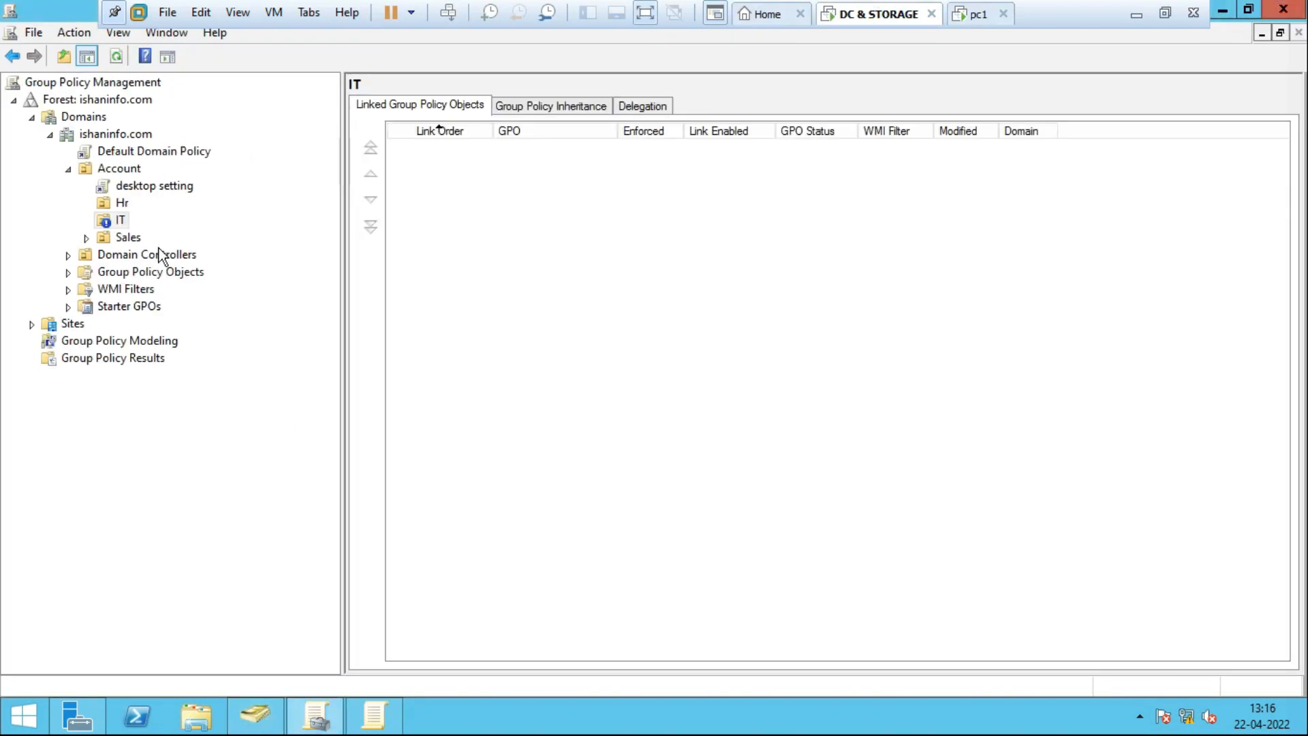
click(117, 225)
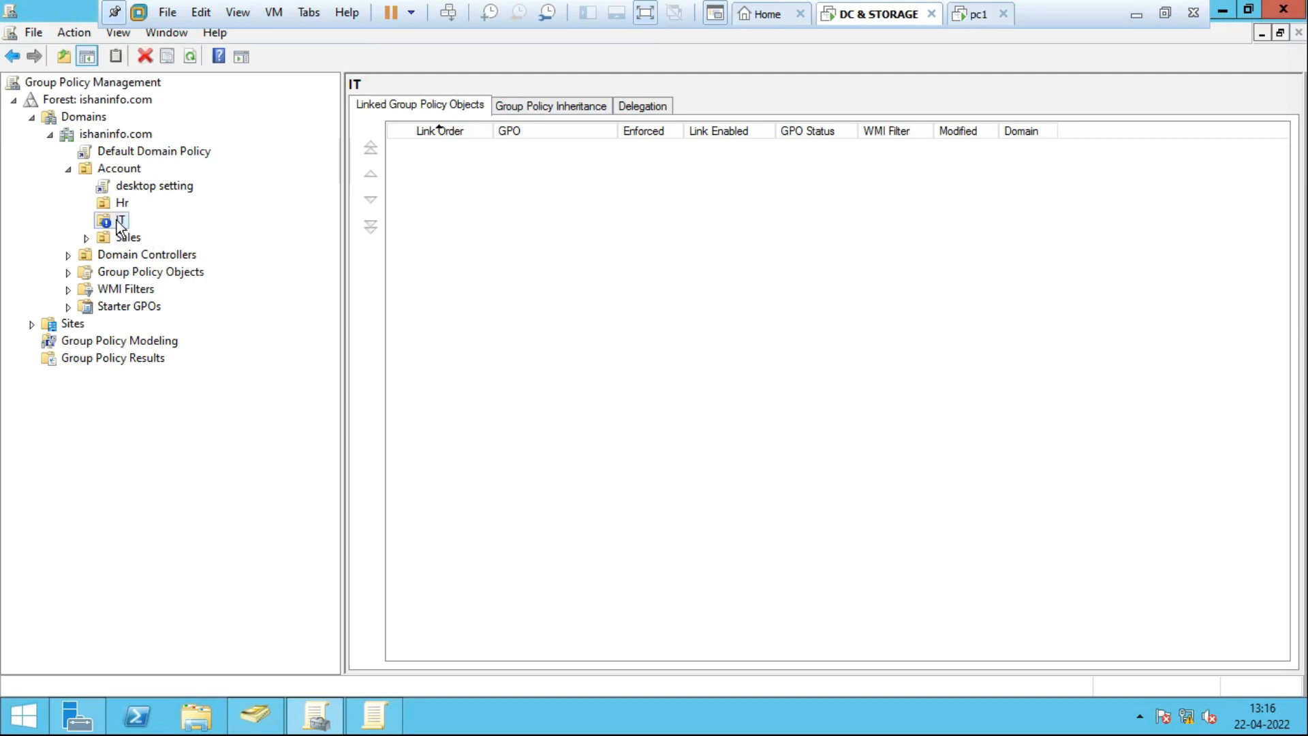
right_click(118, 224)
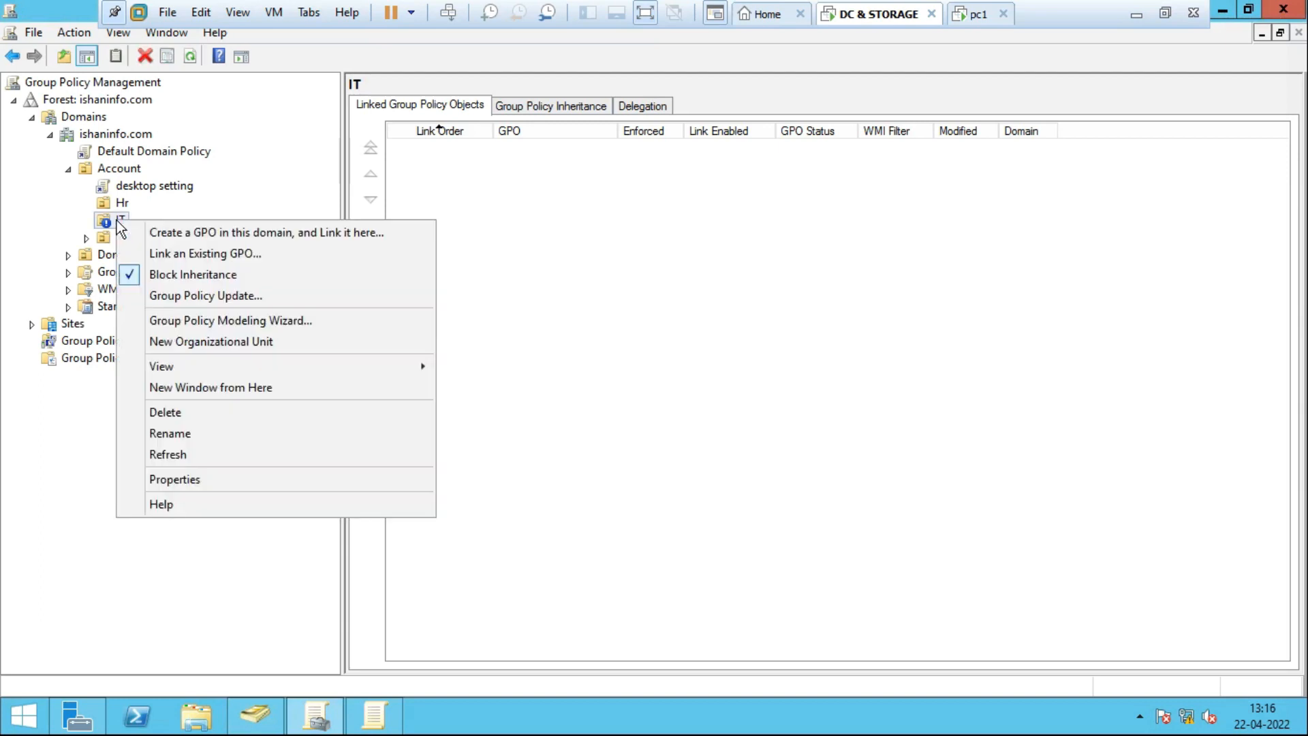
click(175, 276)
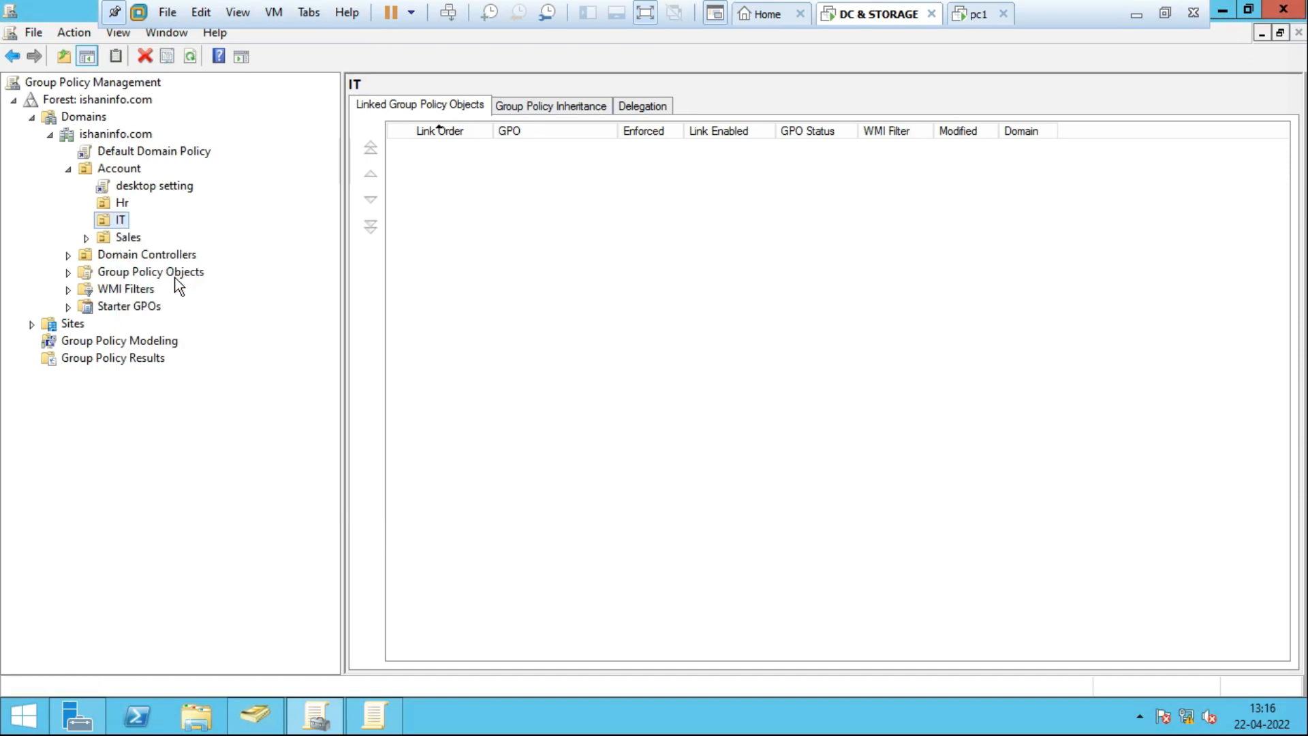
right_click(118, 224)
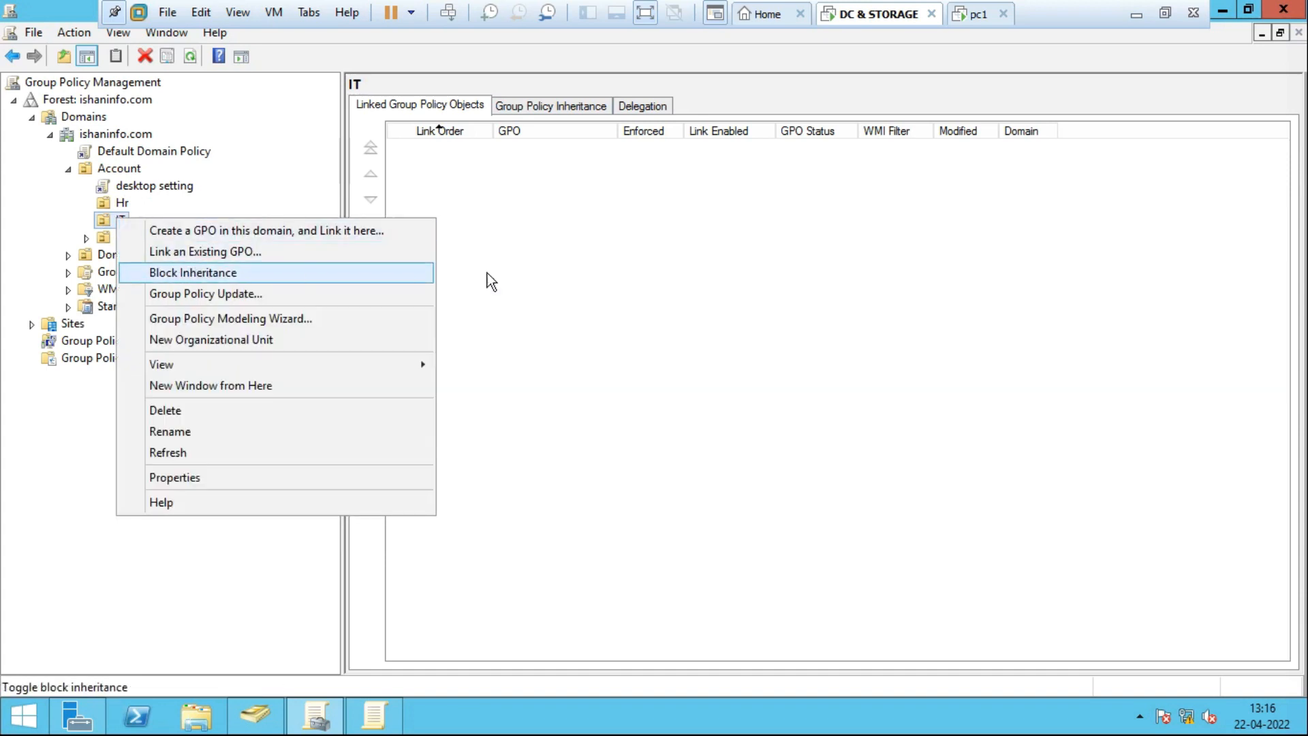
click(574, 276)
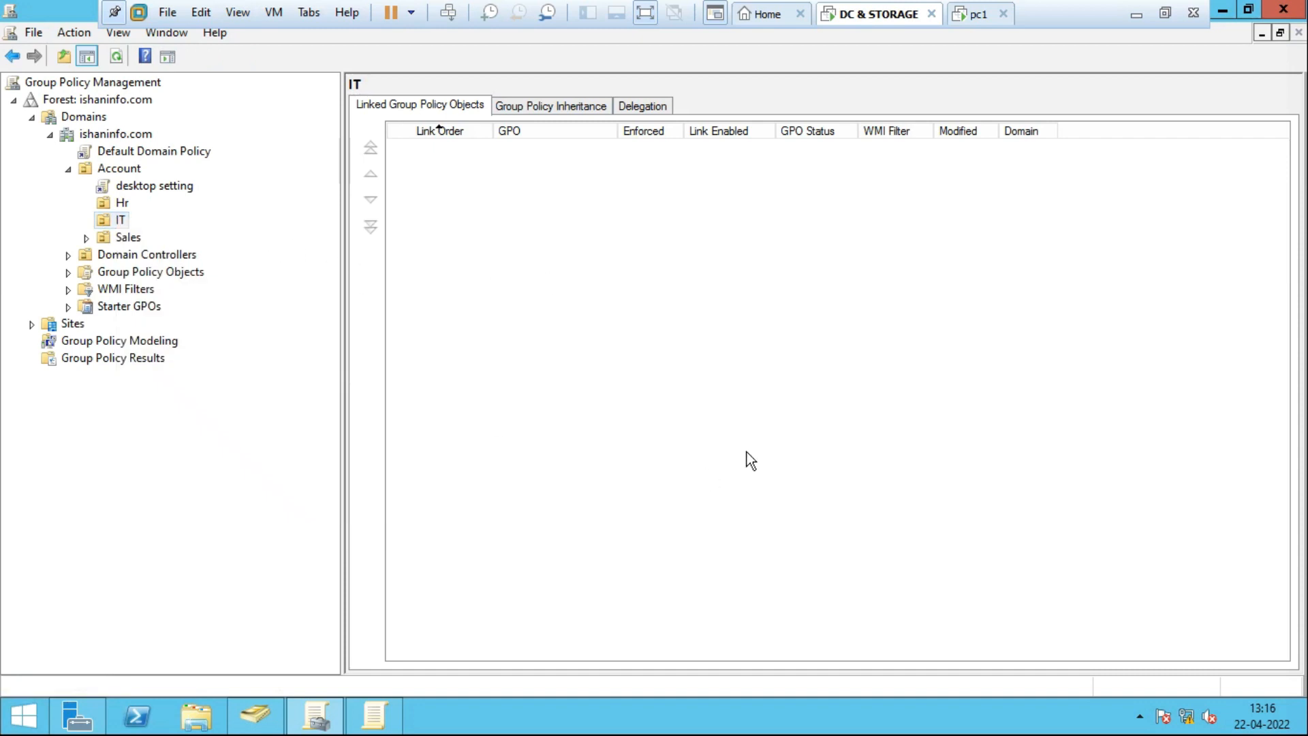
Run gpupdate /force on the DC and return to pc1.
key(super+r)
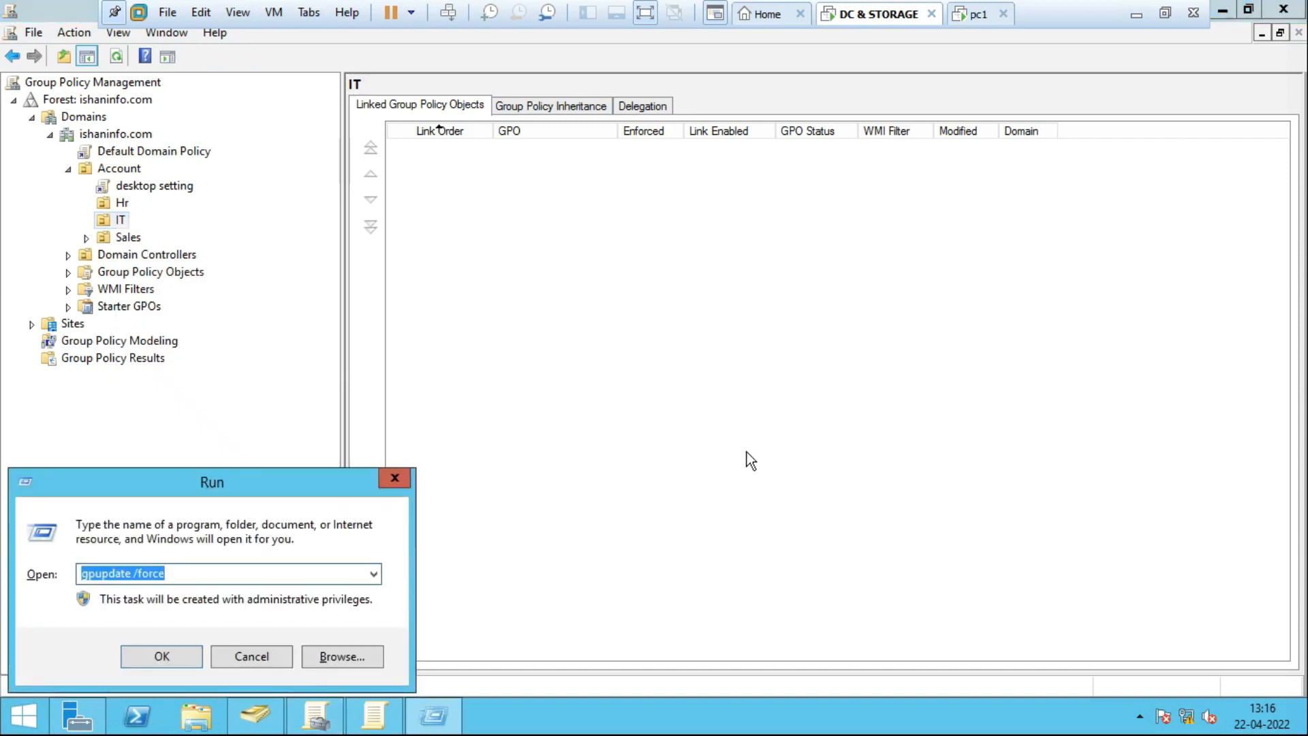
key(Return)
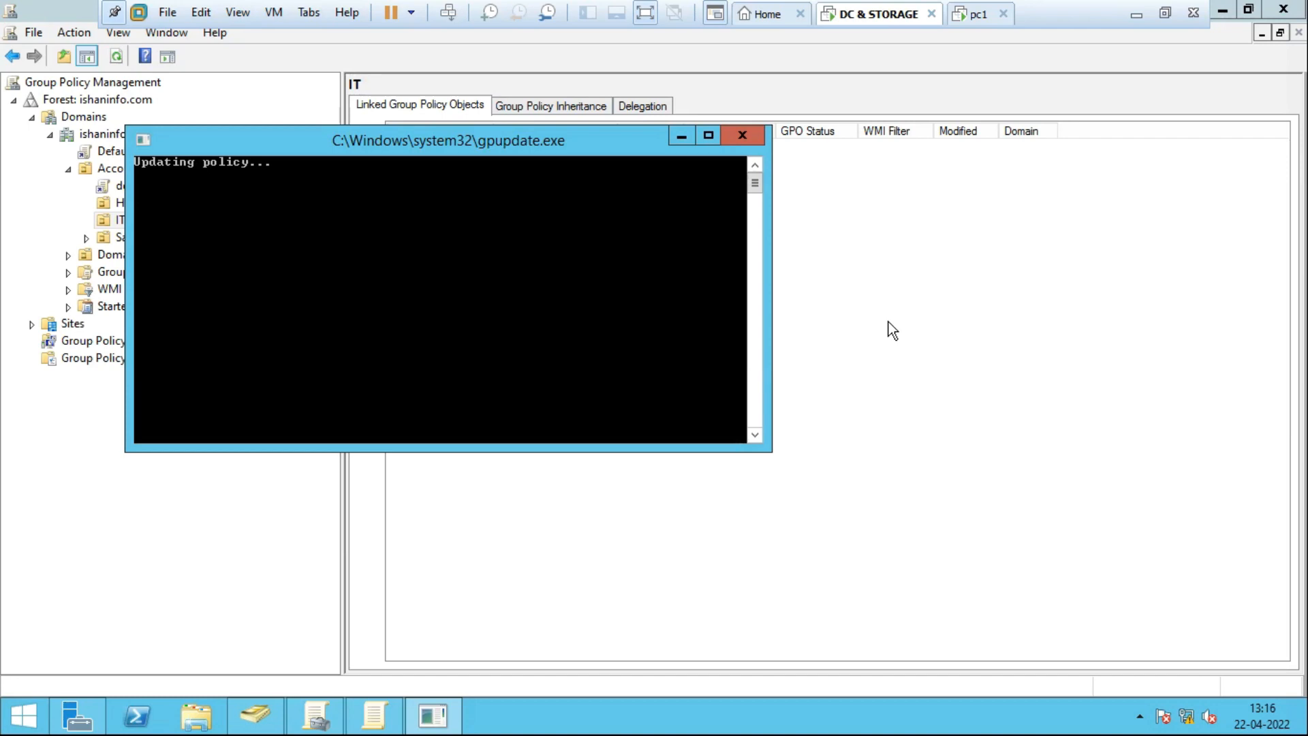
click(981, 15)
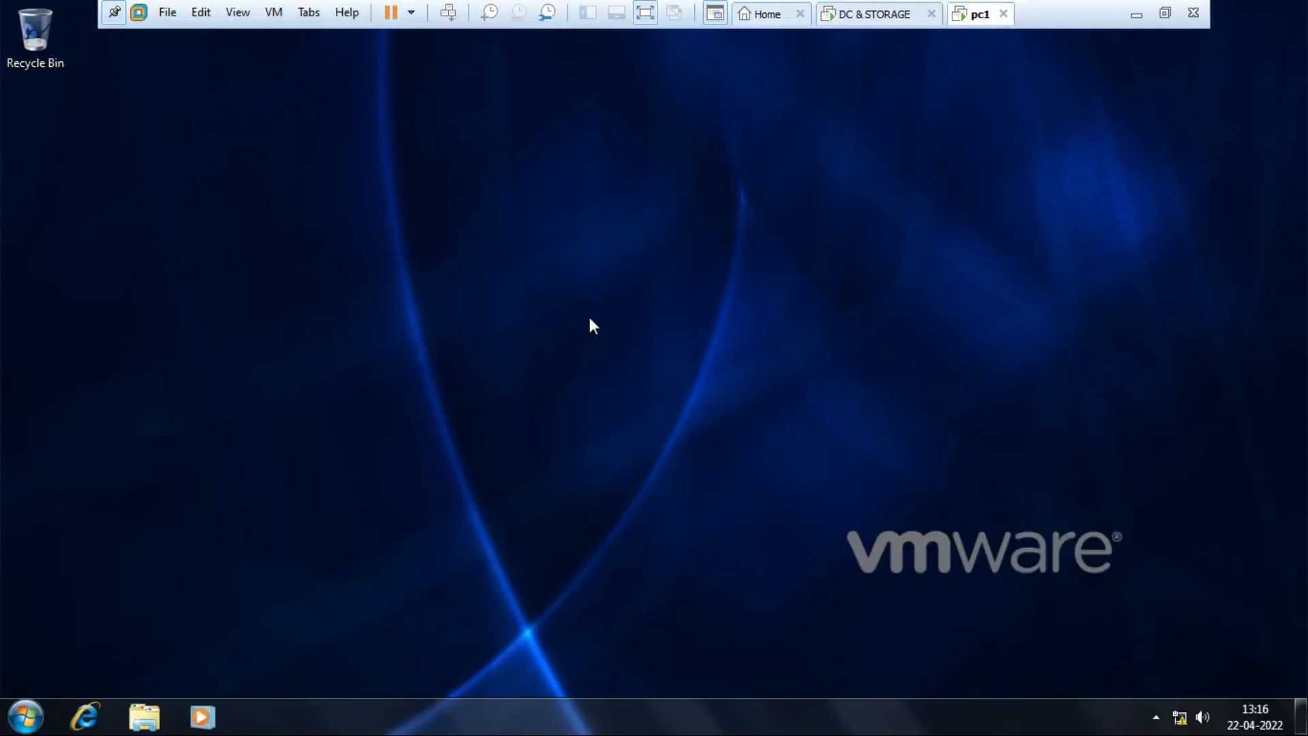
Log off pc1 and log back on as Other User user11 with its password.
click(27, 716)
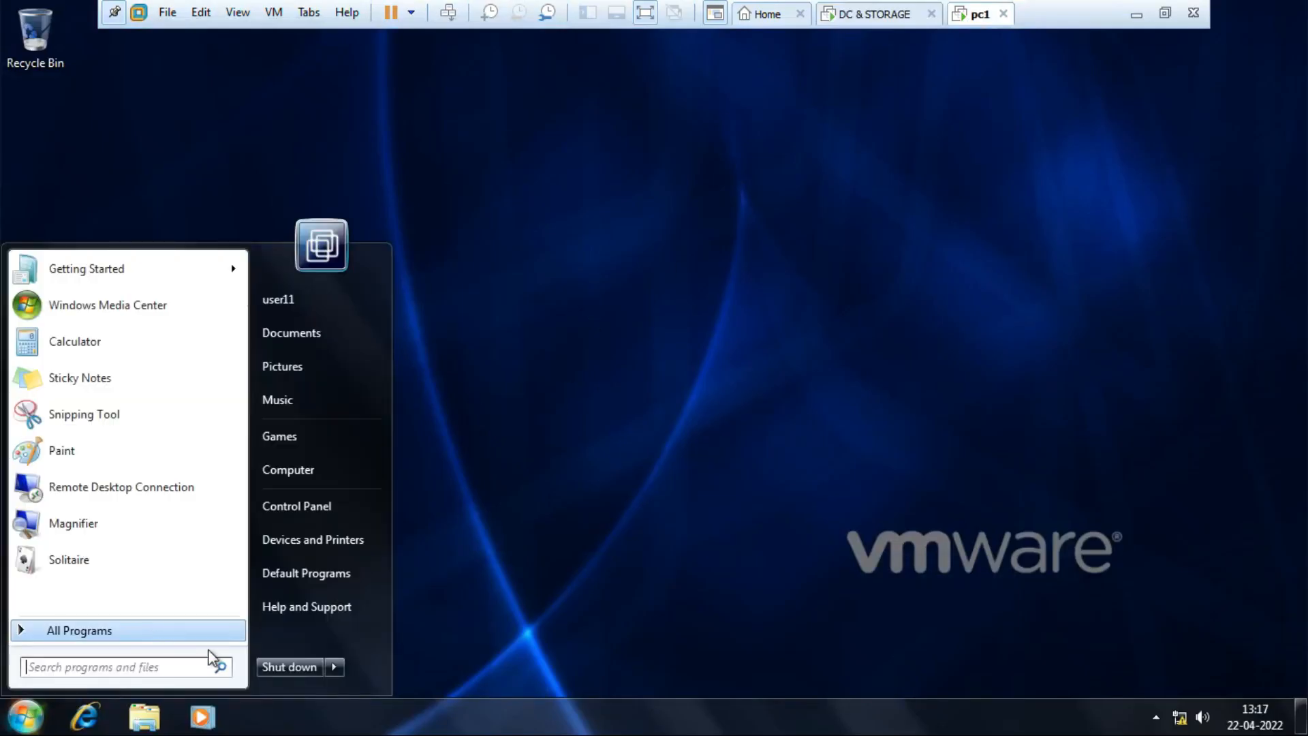
click(335, 670)
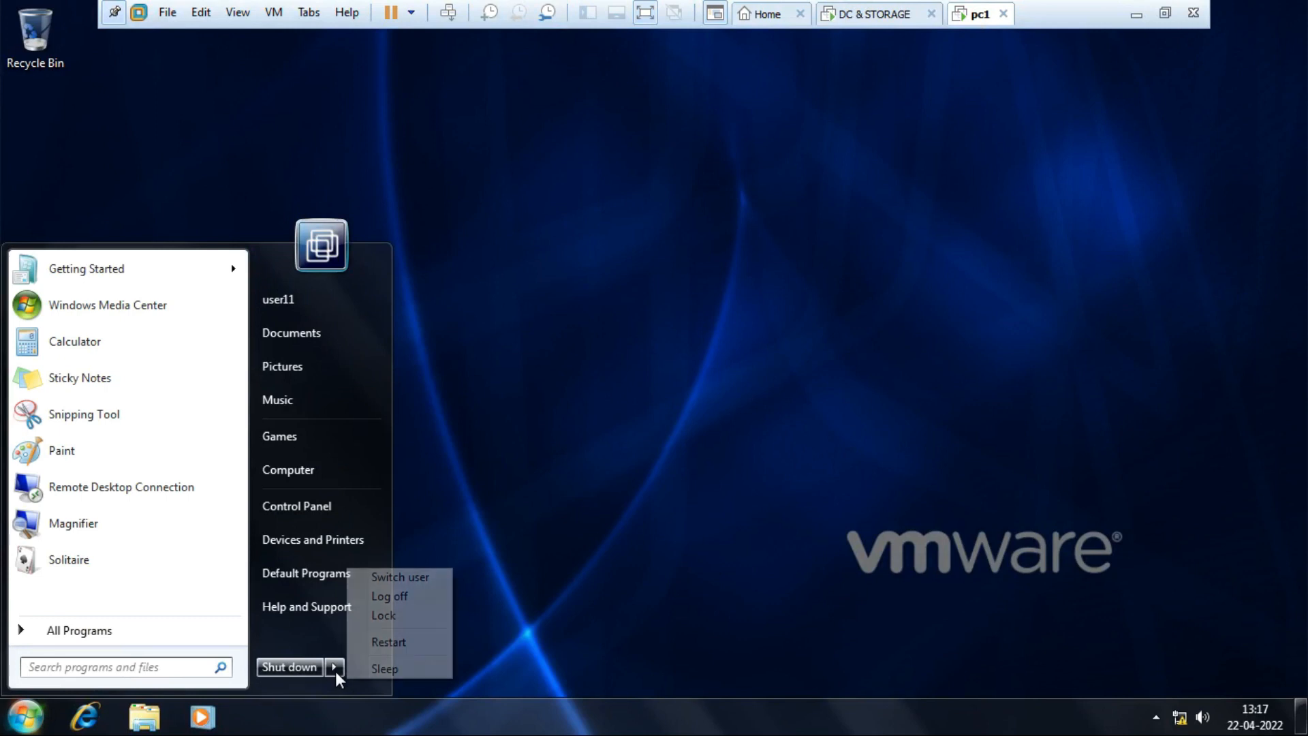
click(402, 600)
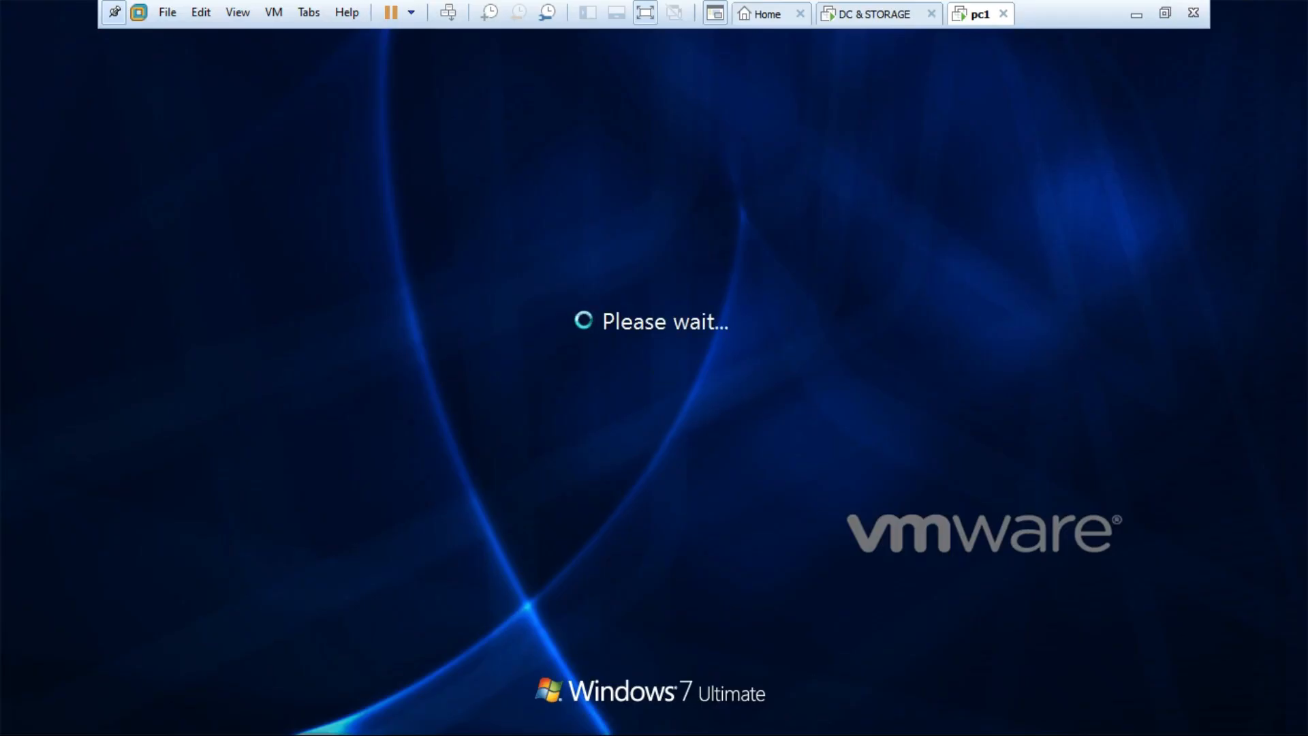
key(ctrl+alt+Insert)
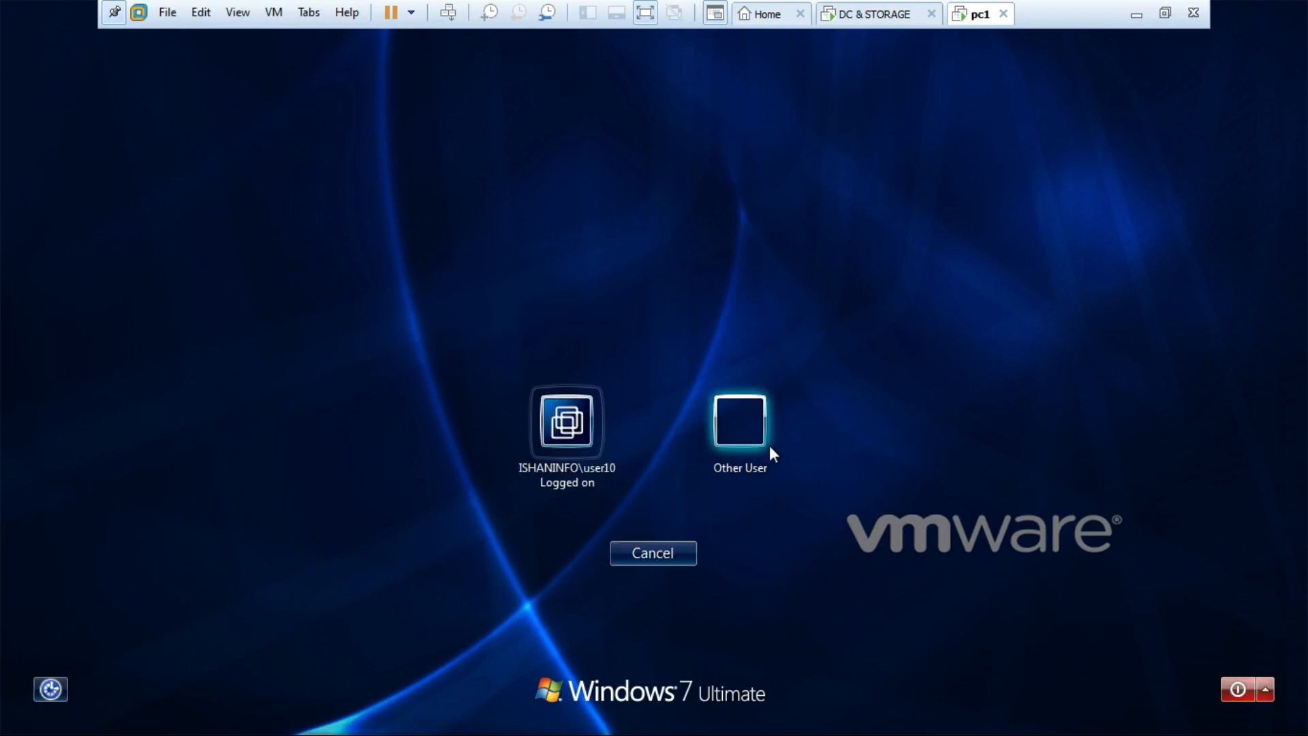
click(758, 439)
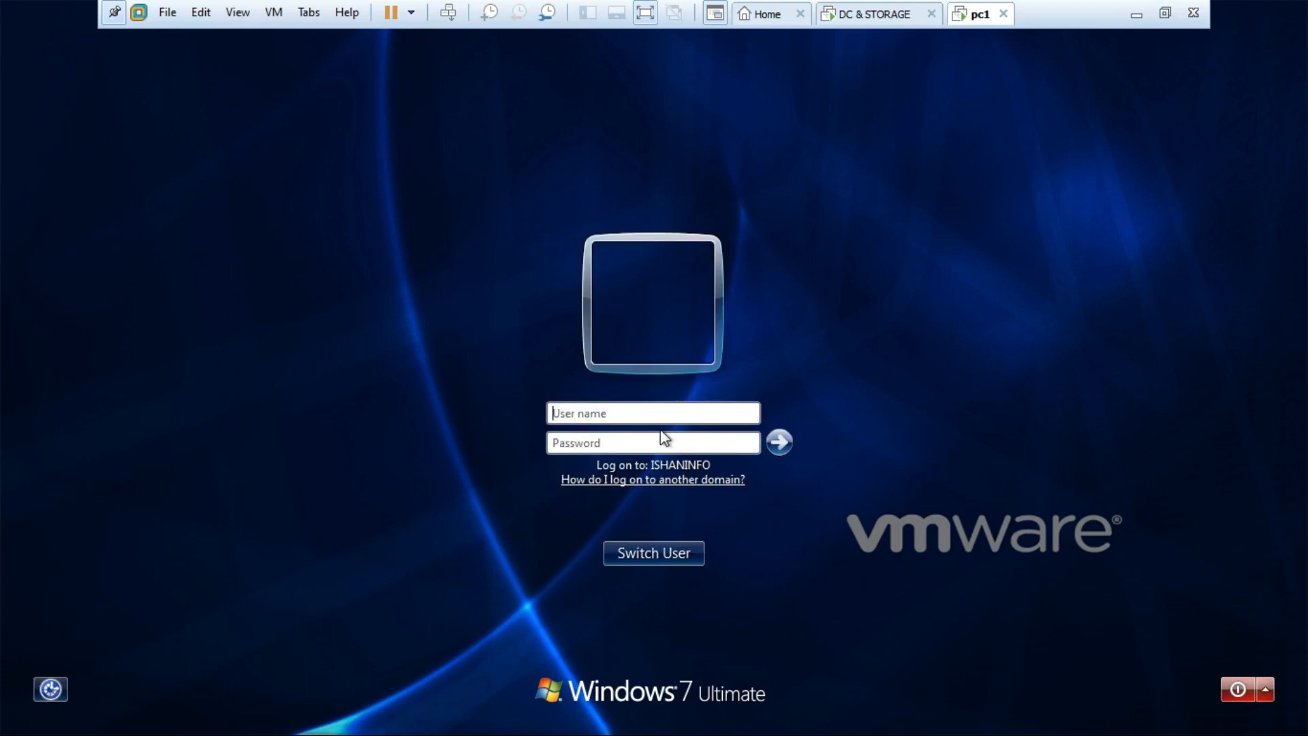
click(647, 416)
text(user11)
key(Tab)
text(**********)
key(Return)
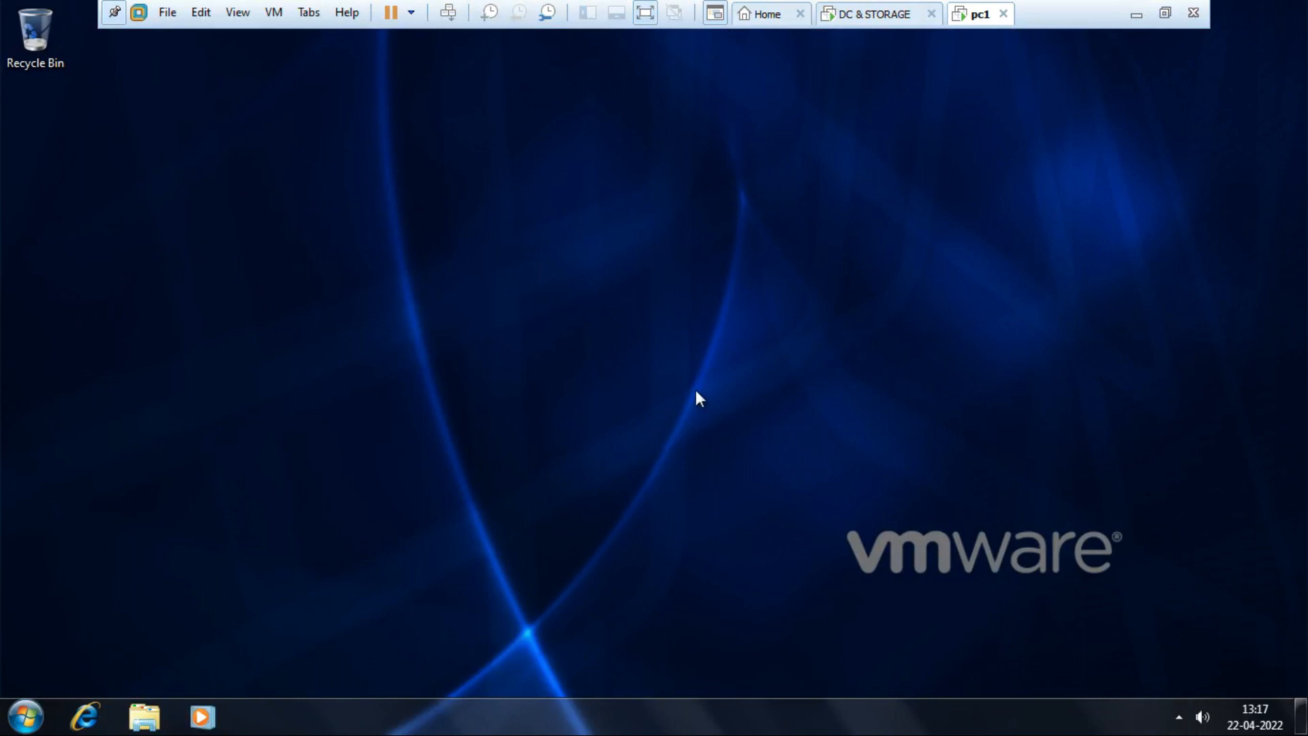
Refresh the pc1 desktop three times, toggle the taskbar lock, then return to the DC.
right_click(656, 221)
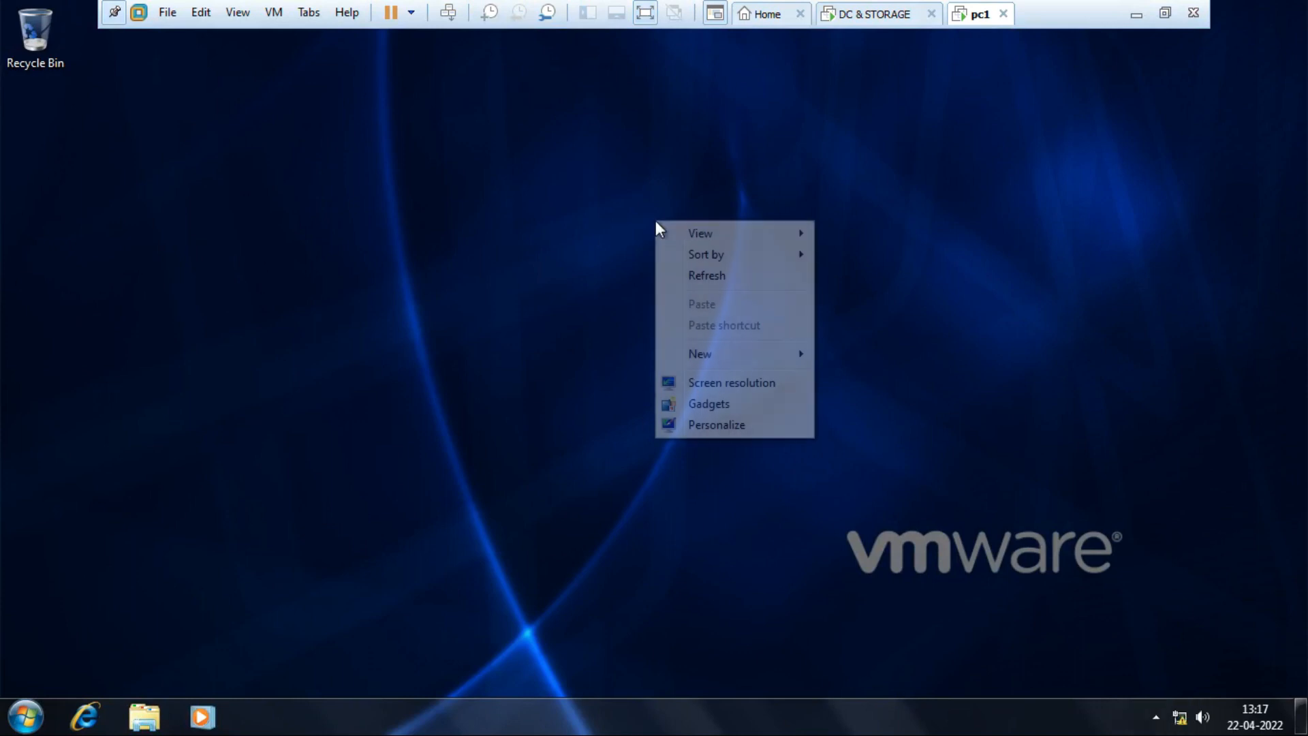
click(713, 284)
right_click(604, 202)
click(653, 257)
right_click(624, 202)
click(682, 258)
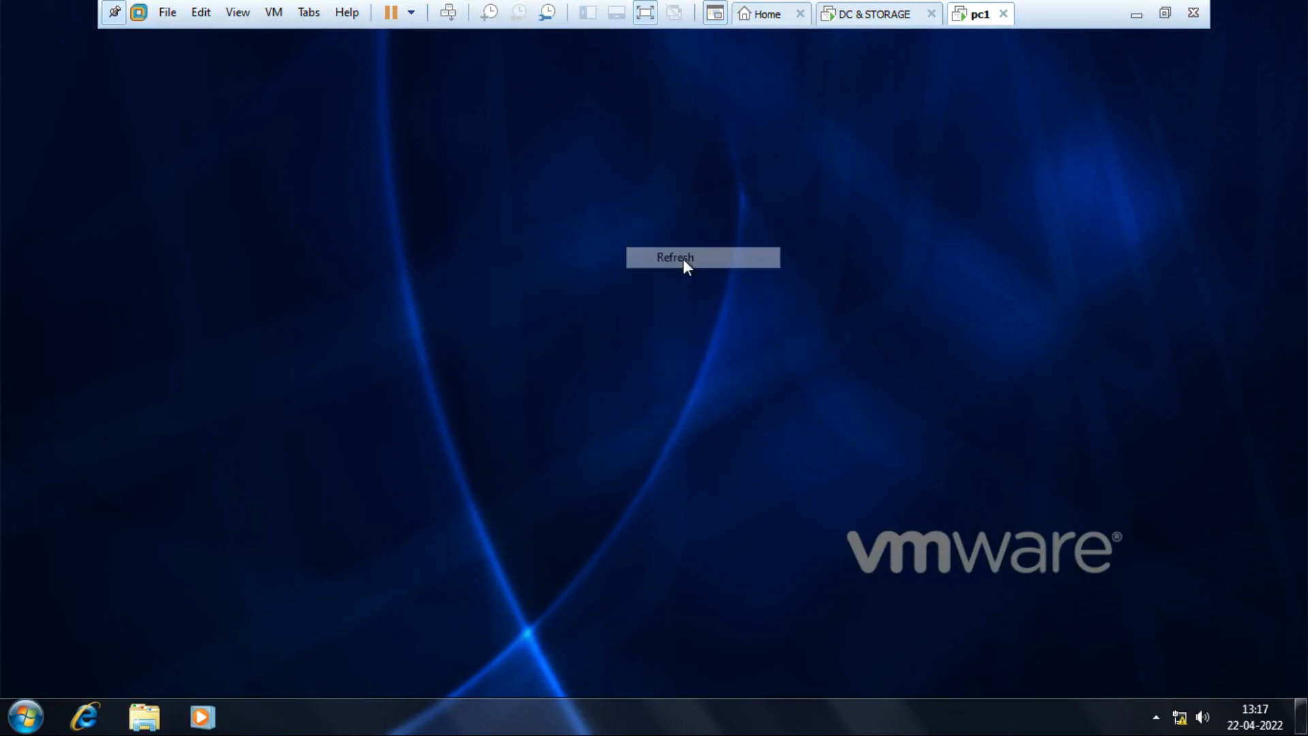
right_click(681, 725)
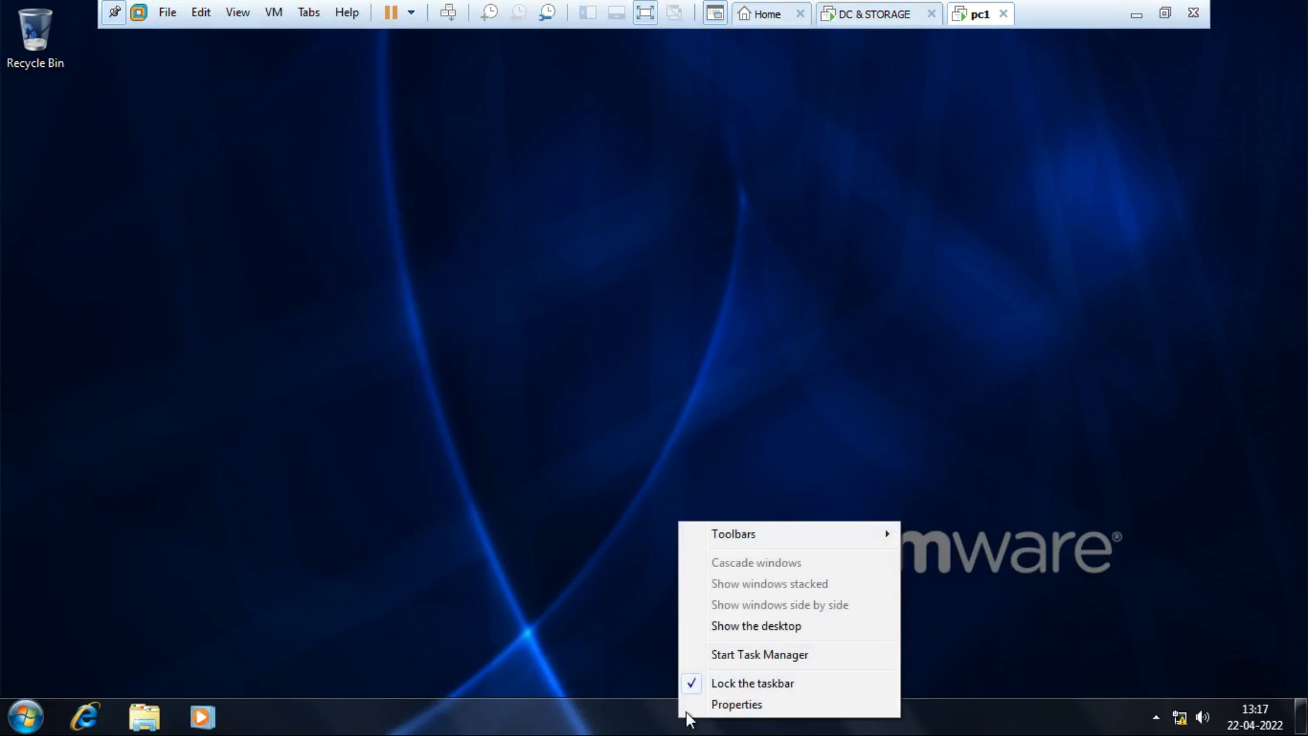
click(730, 683)
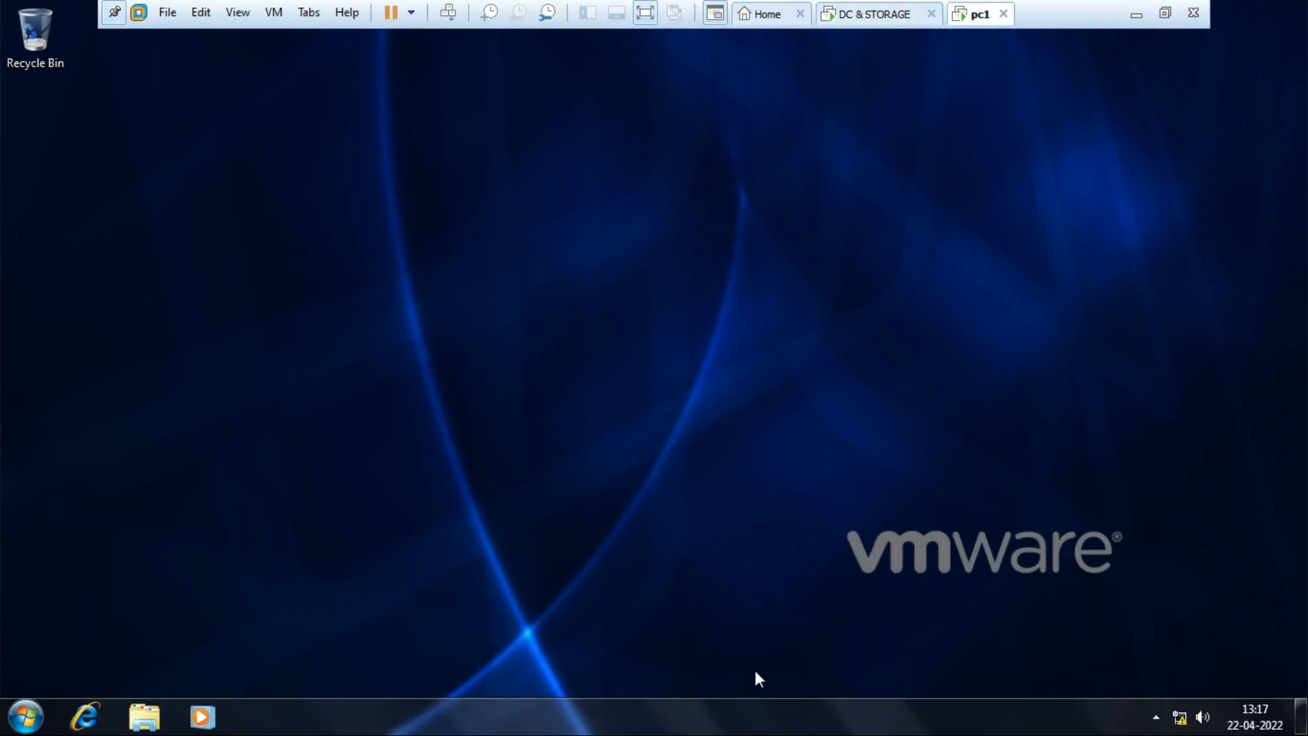
right_click(765, 728)
click(810, 687)
click(879, 17)
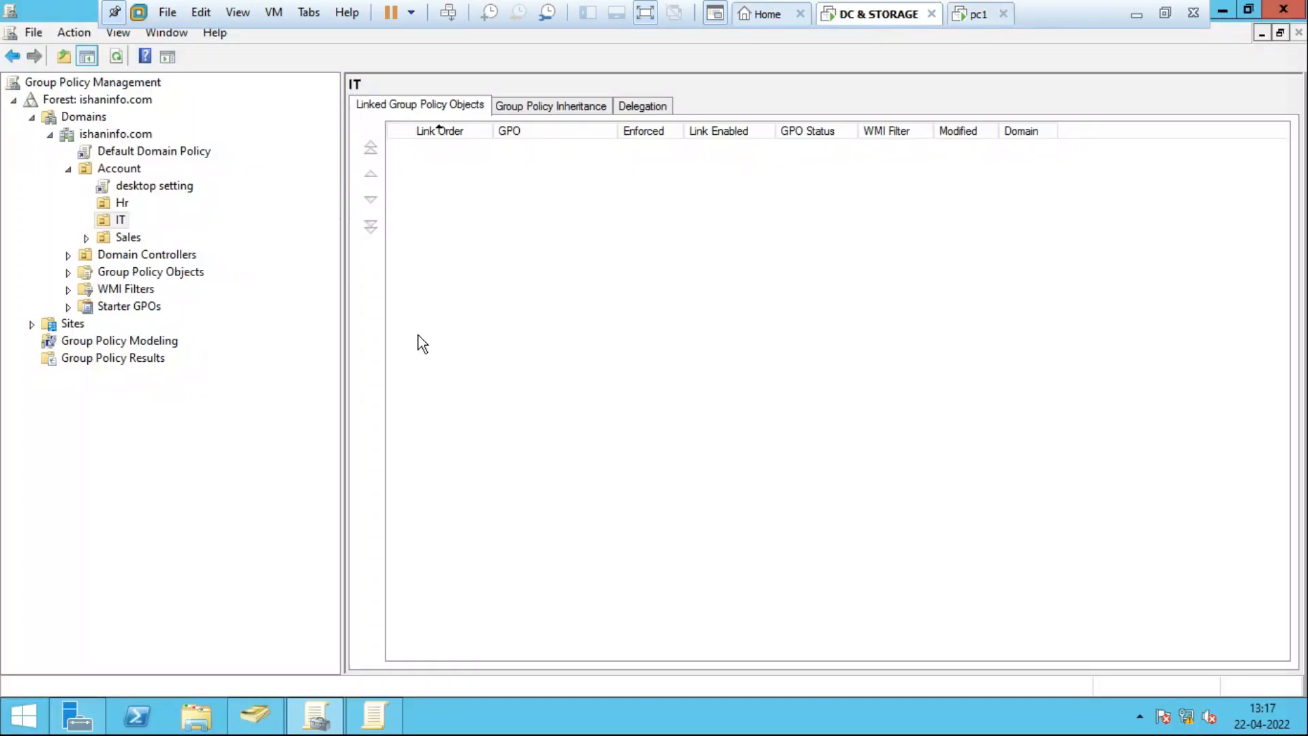
Inspect the IT OU's linked policies and options without changing anything.
click(120, 221)
right_click(118, 221)
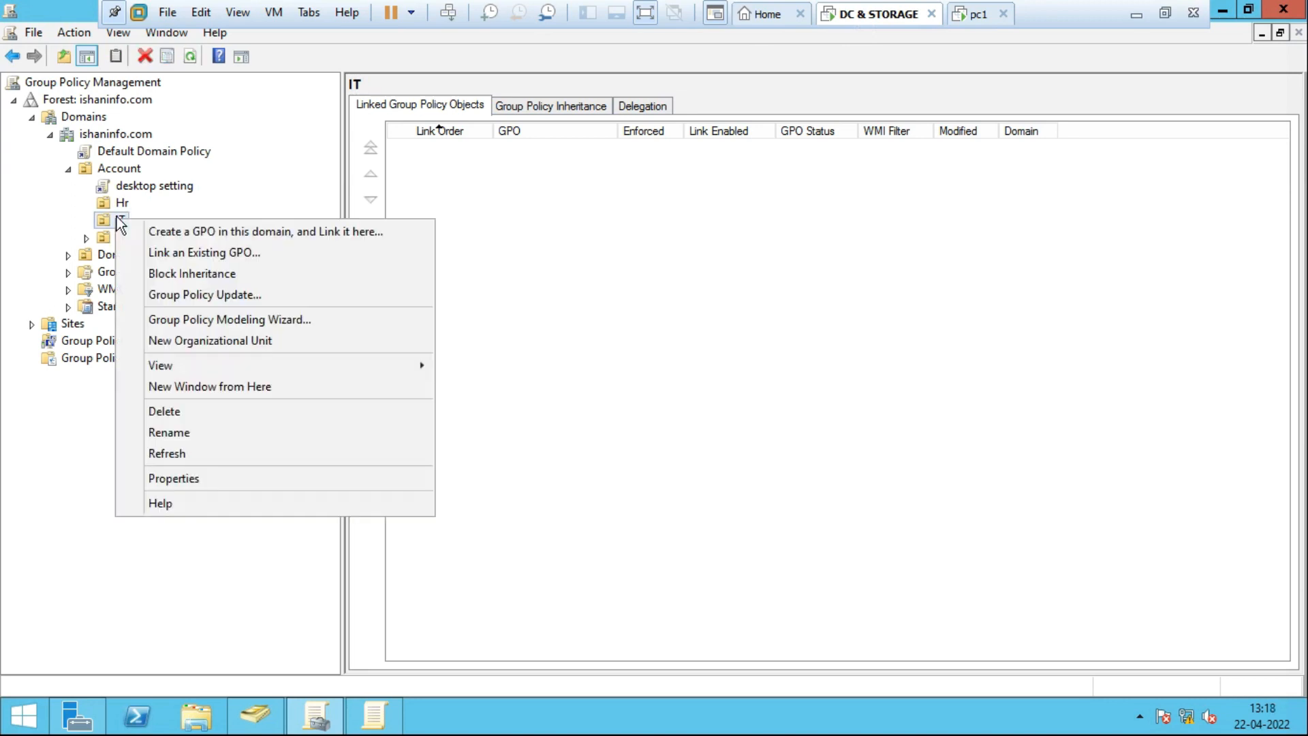
click(624, 320)
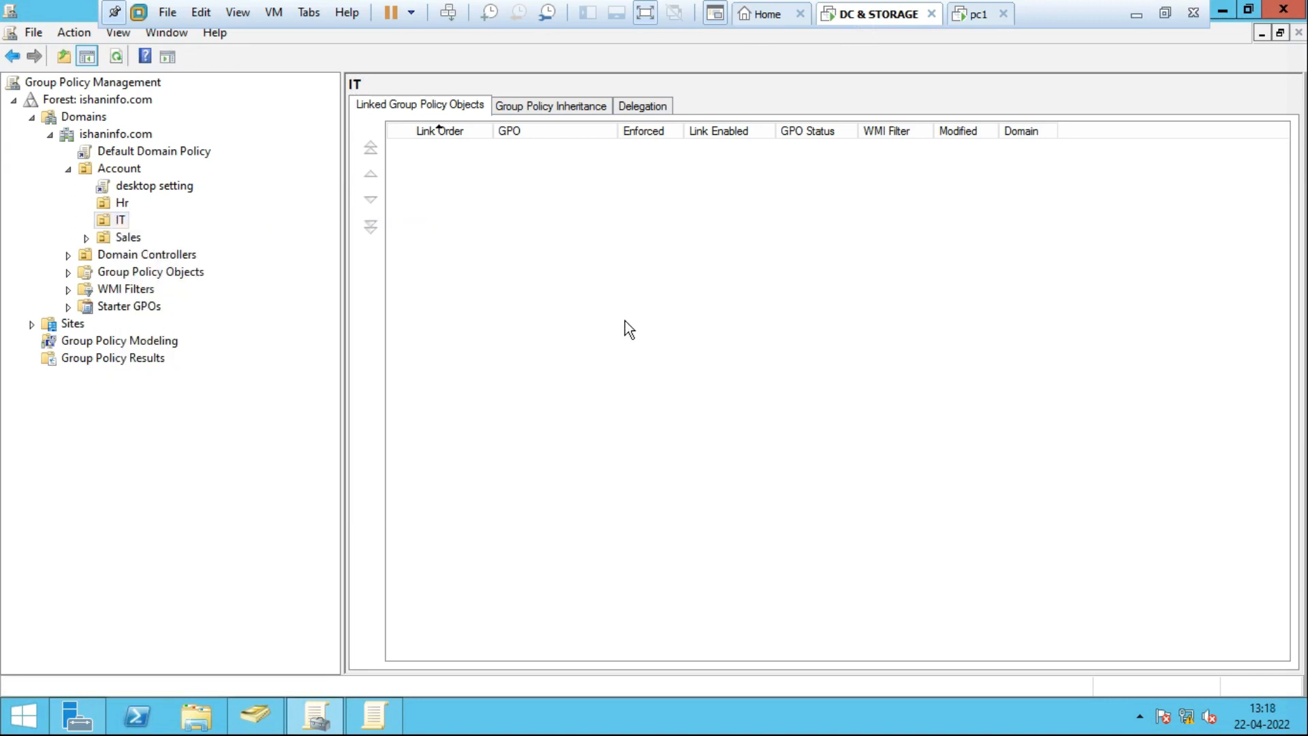
click(121, 221)
right_click(122, 220)
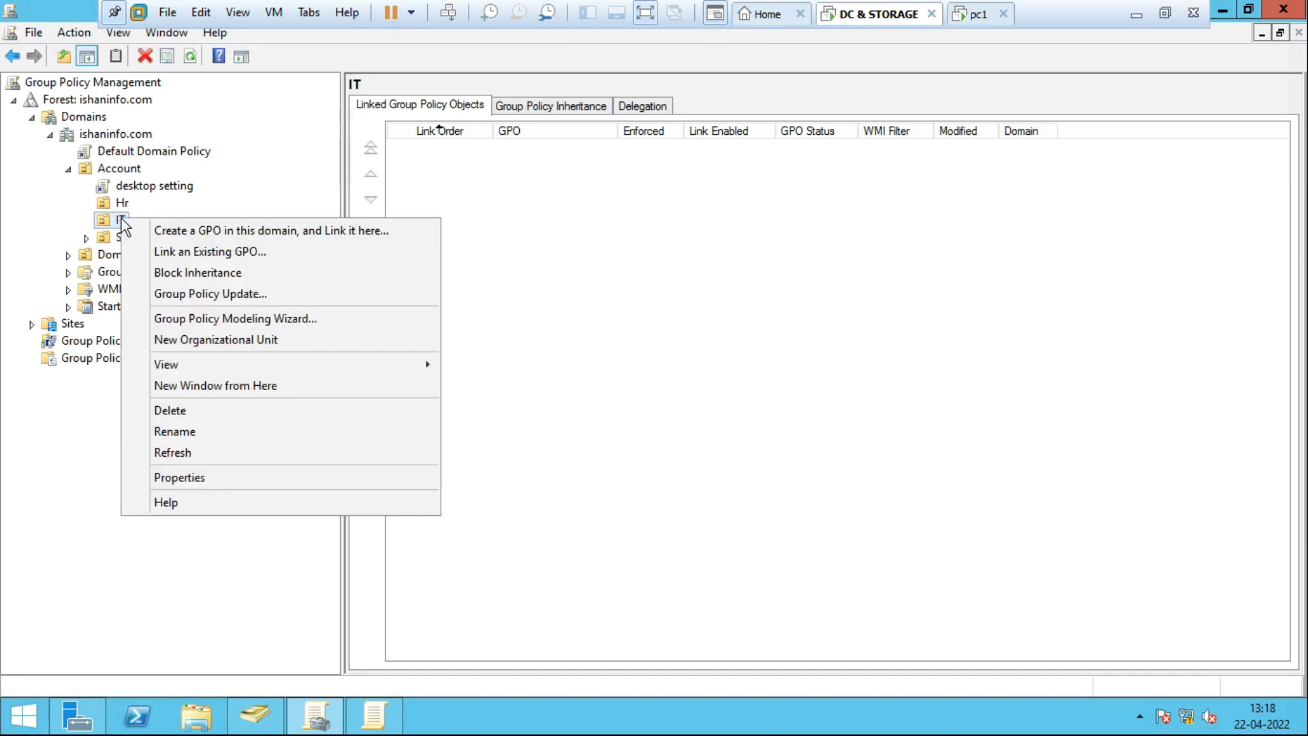
click(116, 220)
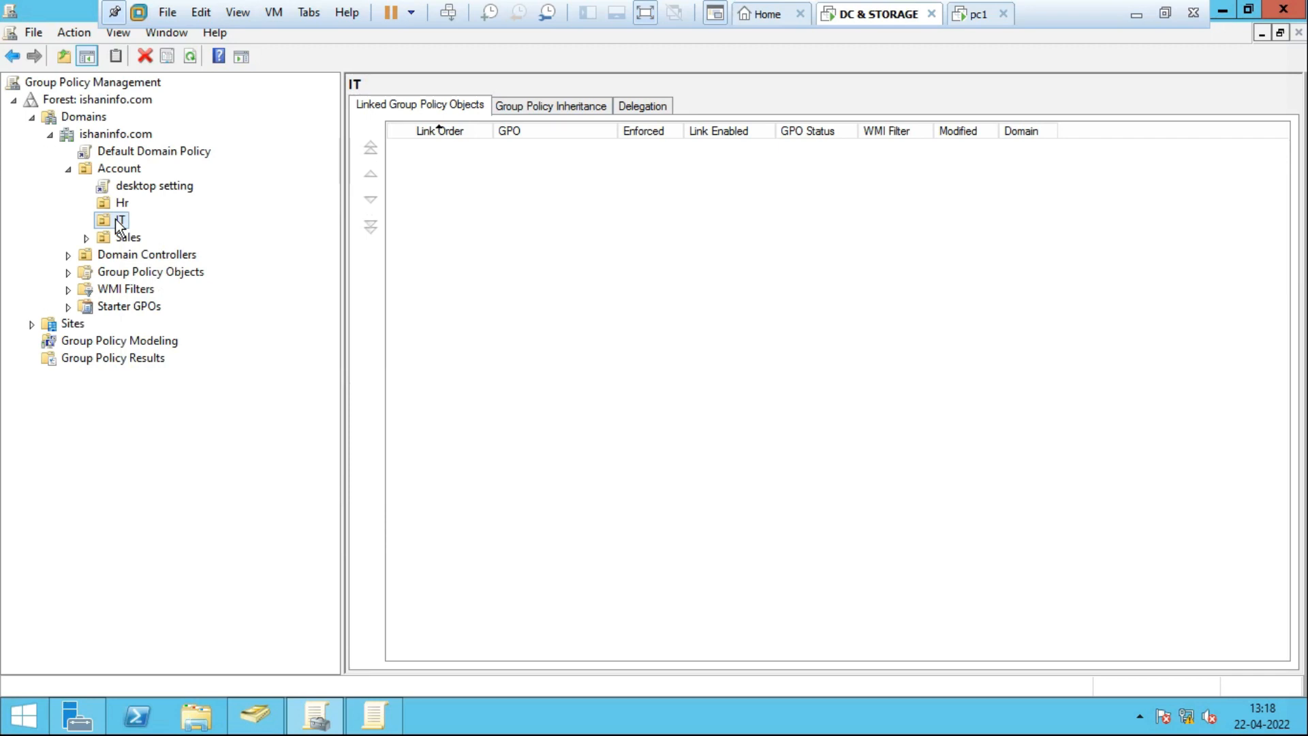
right_click(116, 219)
click(638, 284)
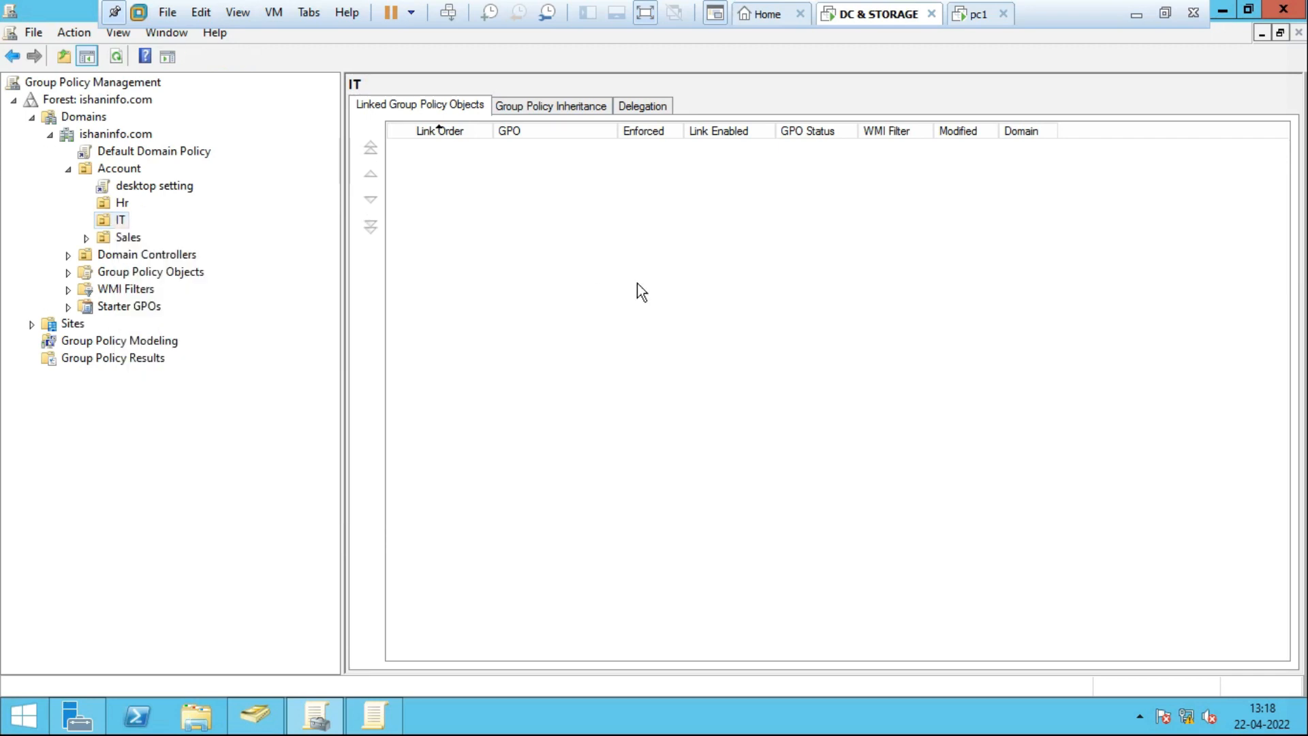
Review the desktop setting link and the Hr OU, then run gpupdate /force.
click(157, 191)
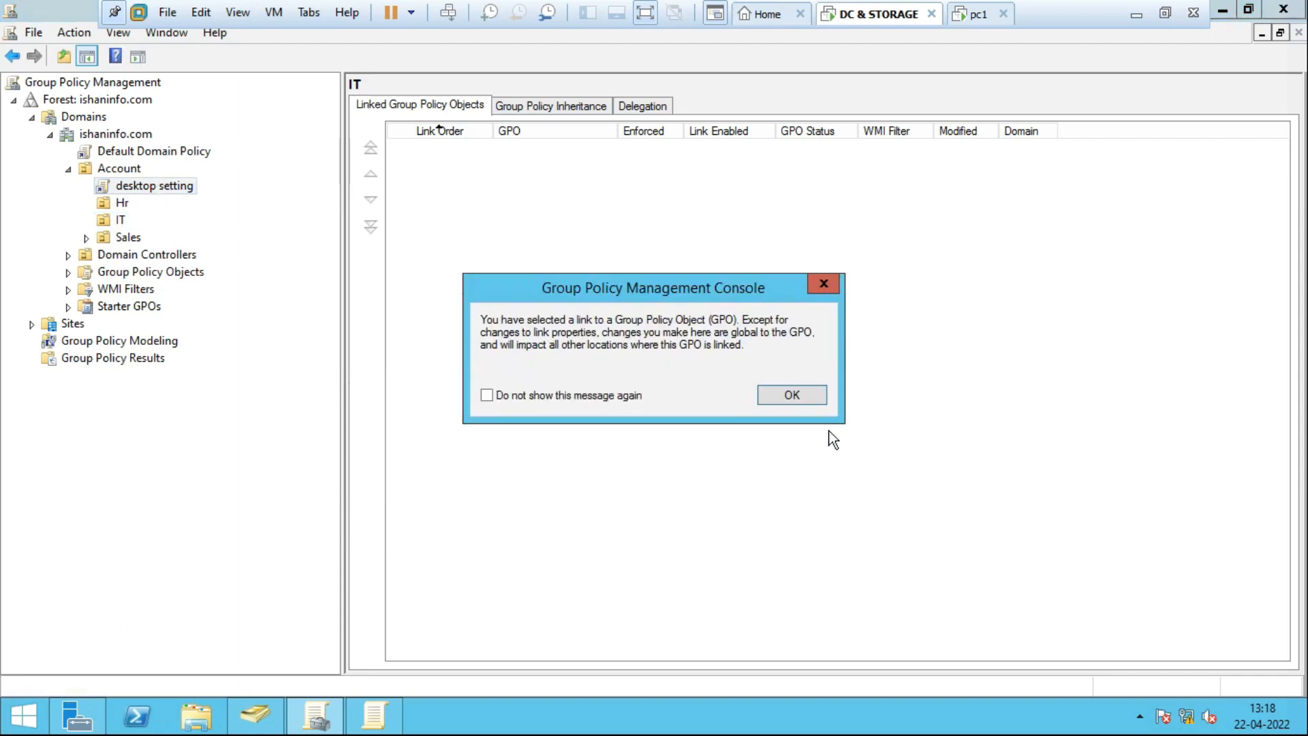
click(807, 395)
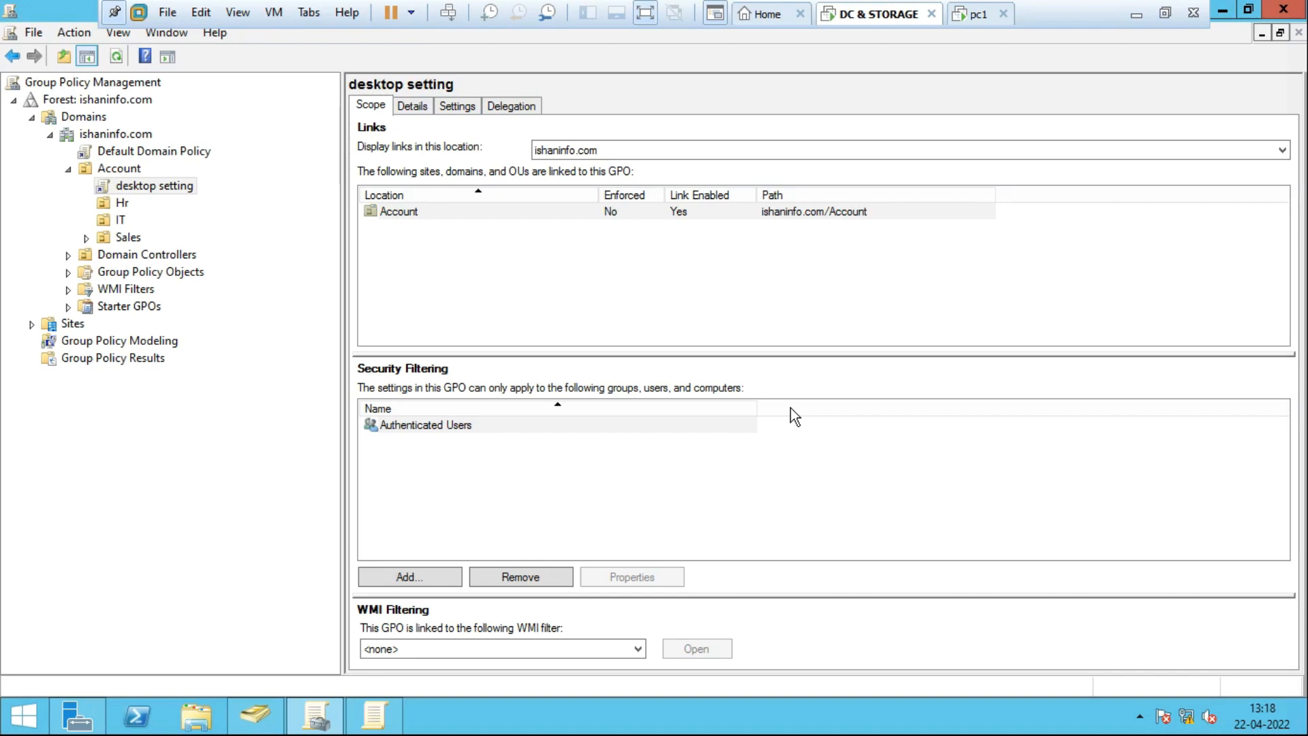
click(120, 220)
click(121, 201)
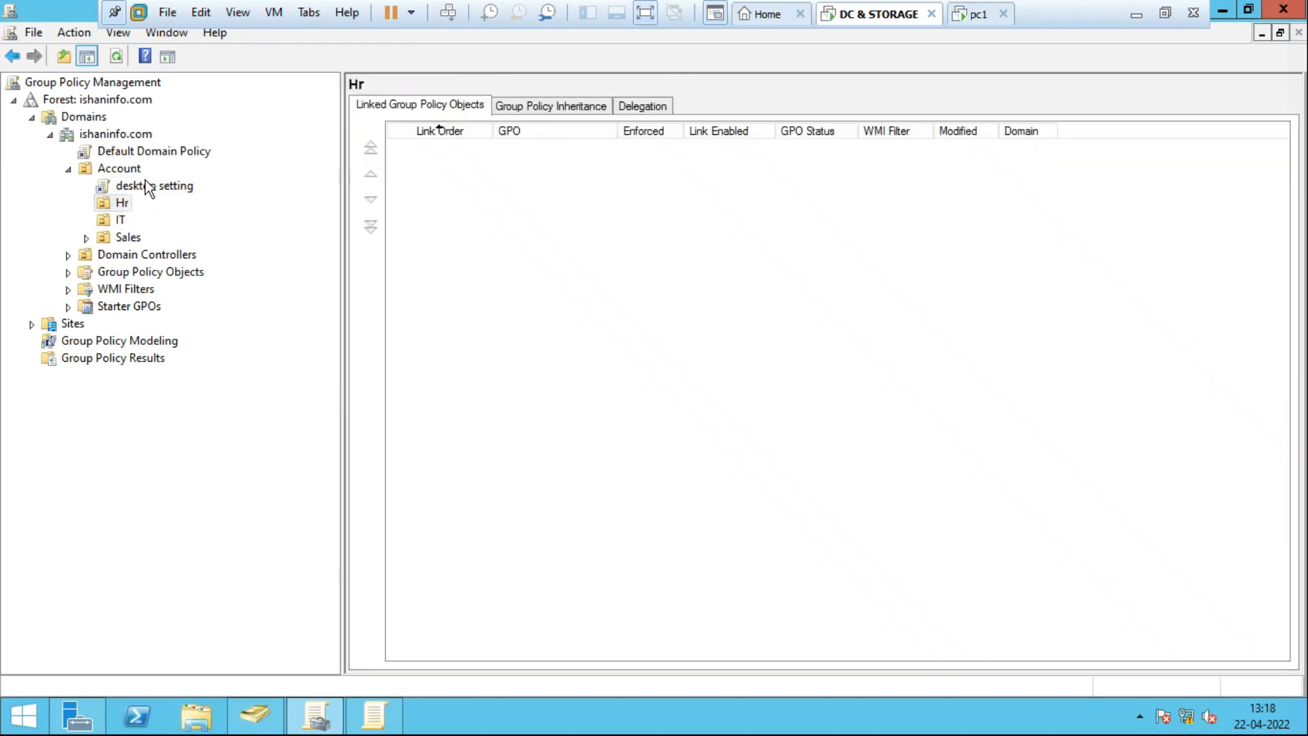
click(148, 185)
click(798, 401)
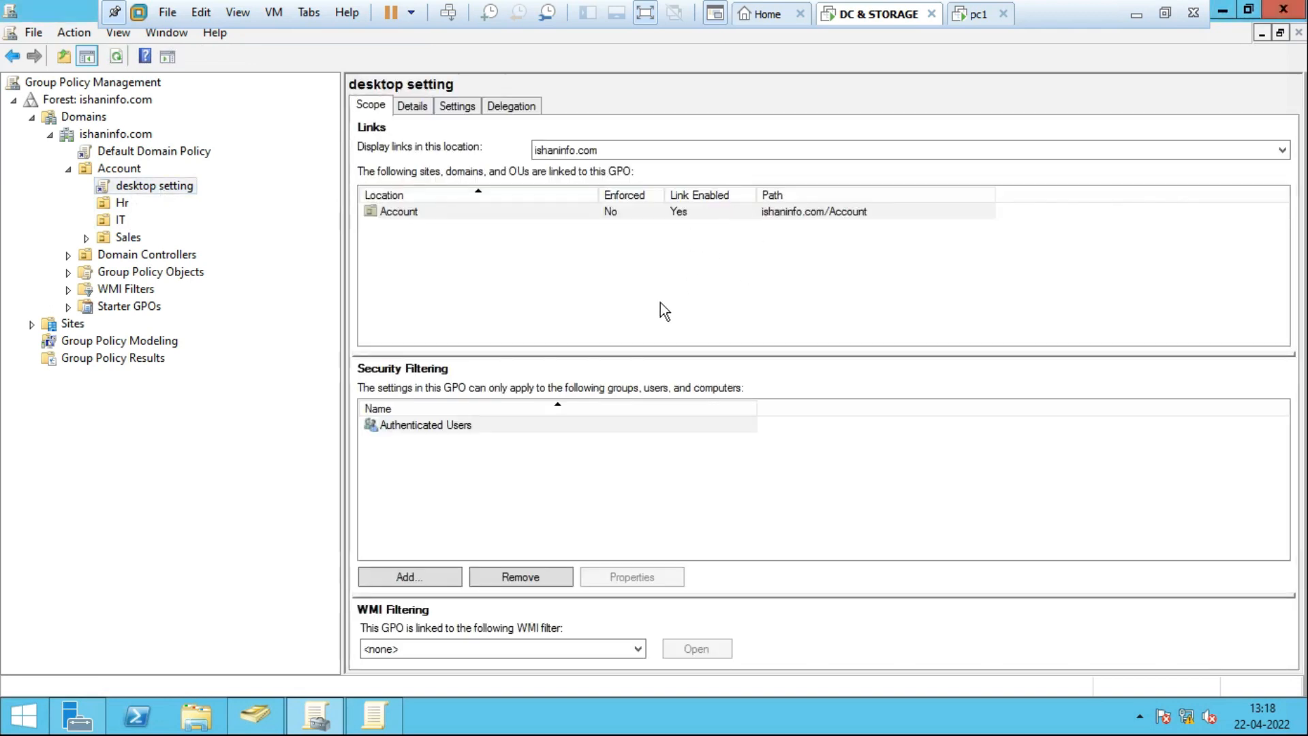
click(675, 284)
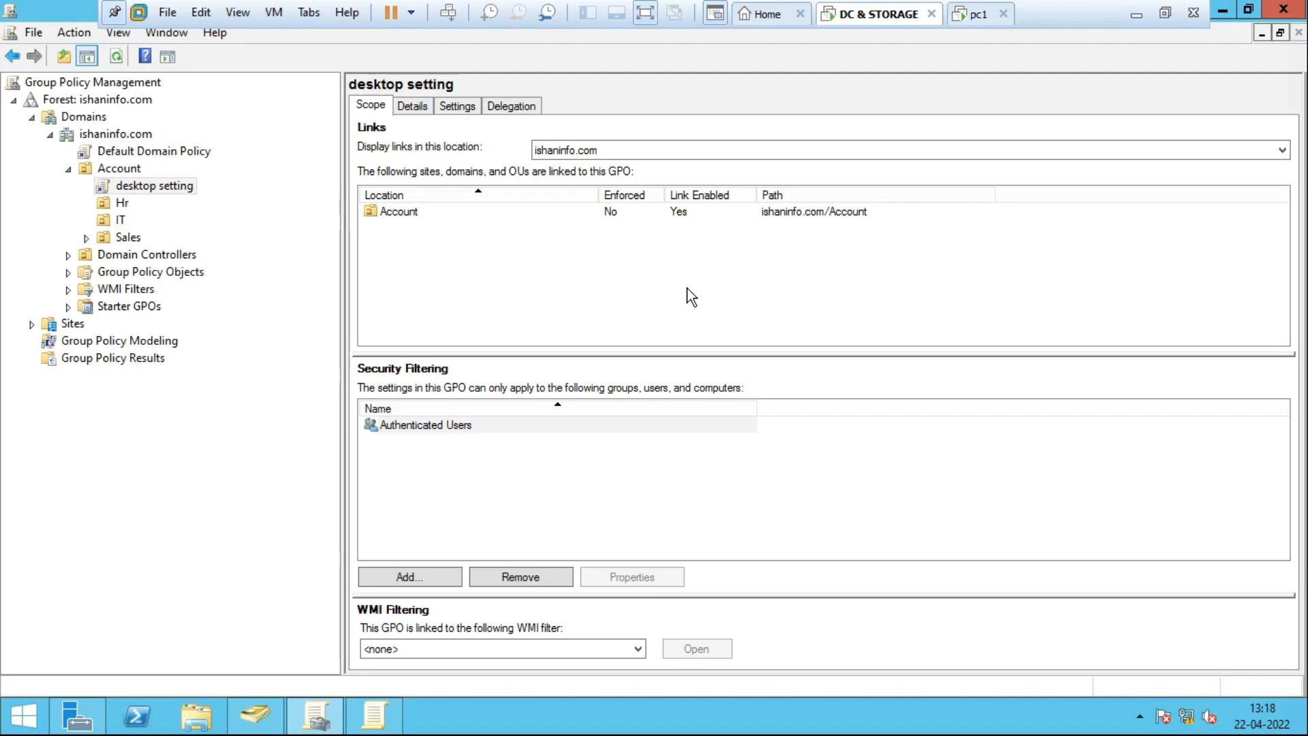
key(super+r)
key(Return)
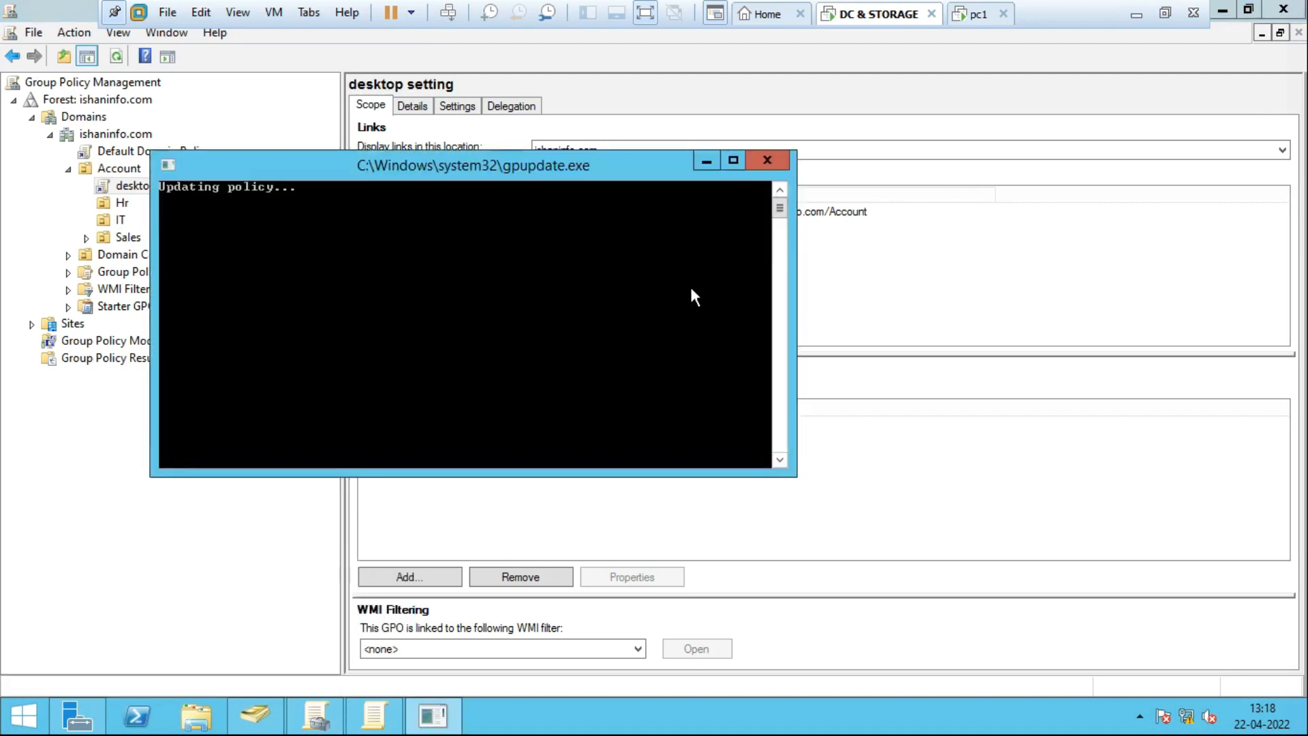
Refresh the pc1 desktop twice.
click(978, 14)
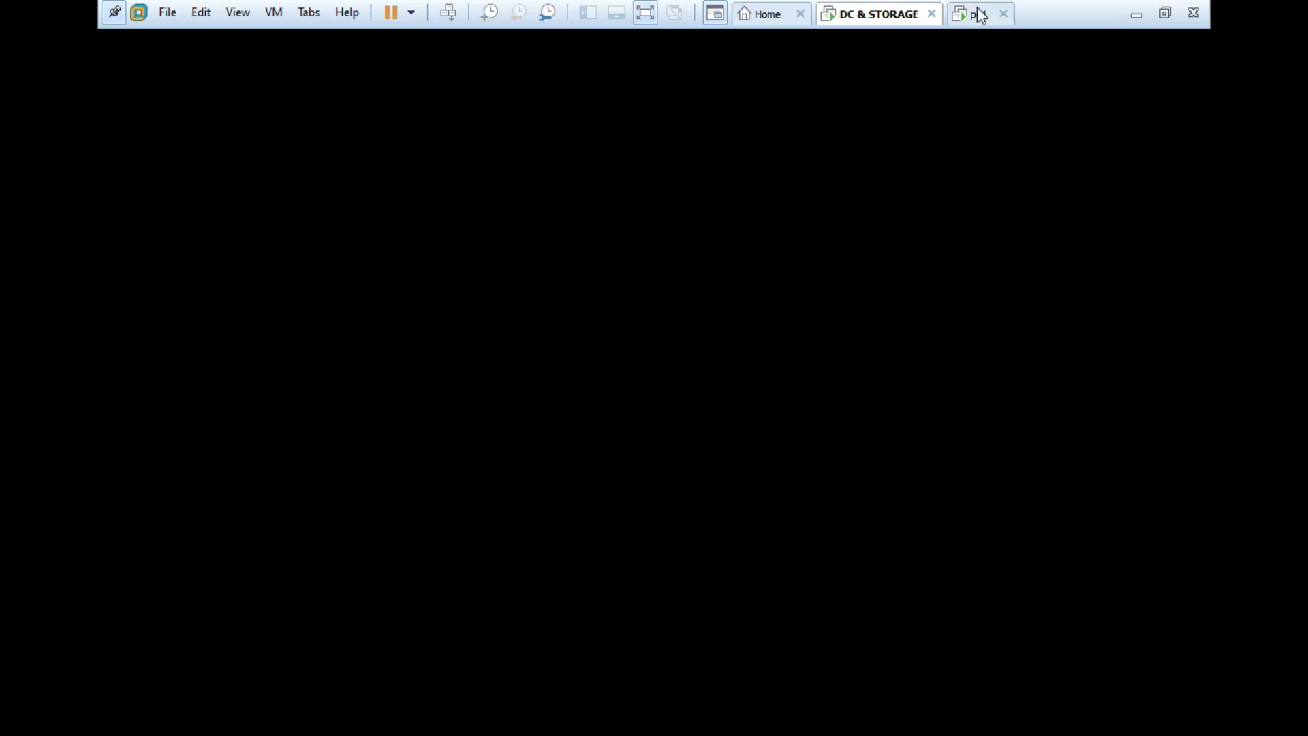
right_click(543, 226)
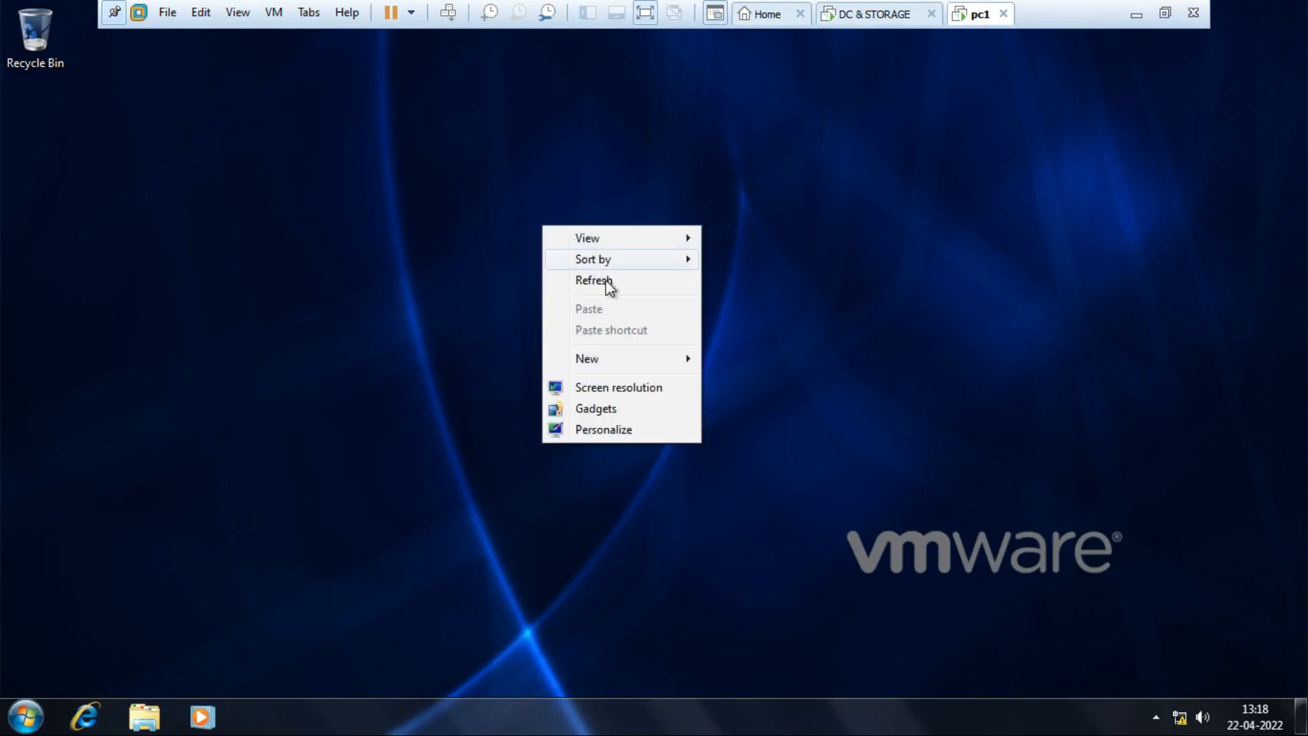
click(605, 281)
right_click(529, 203)
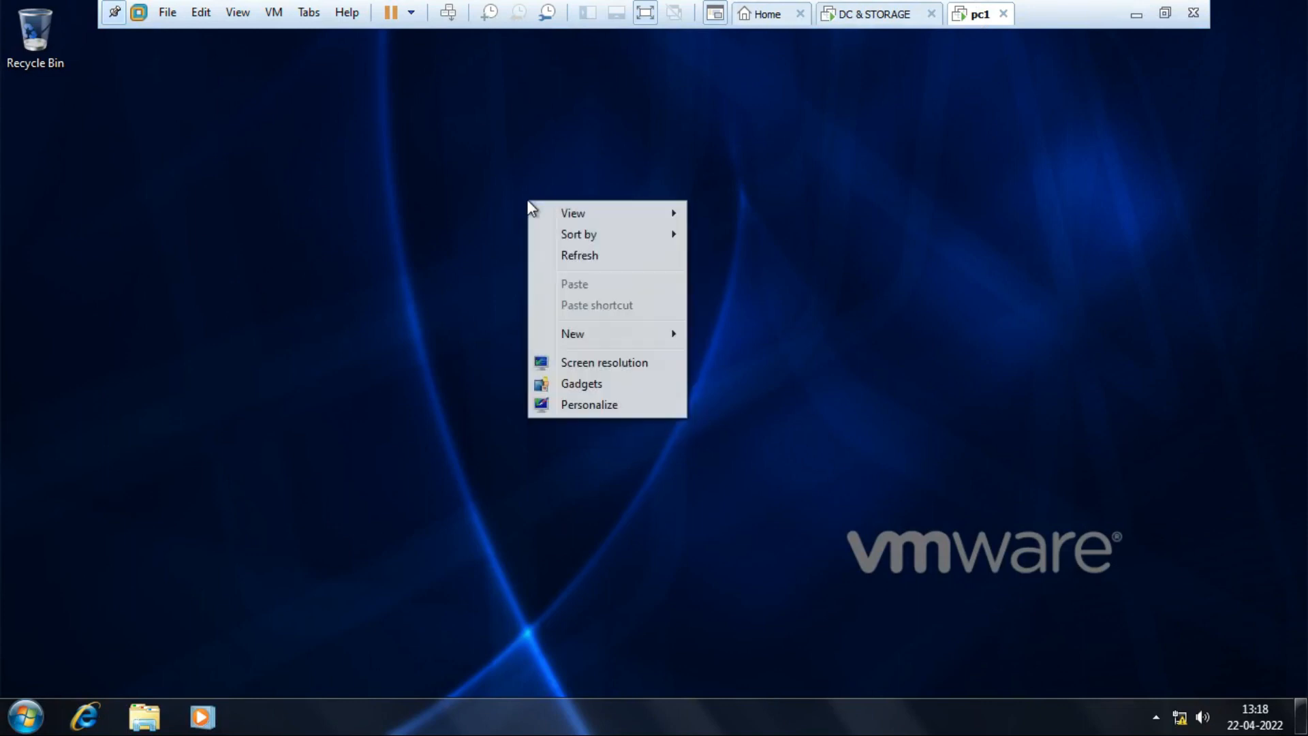
click(587, 256)
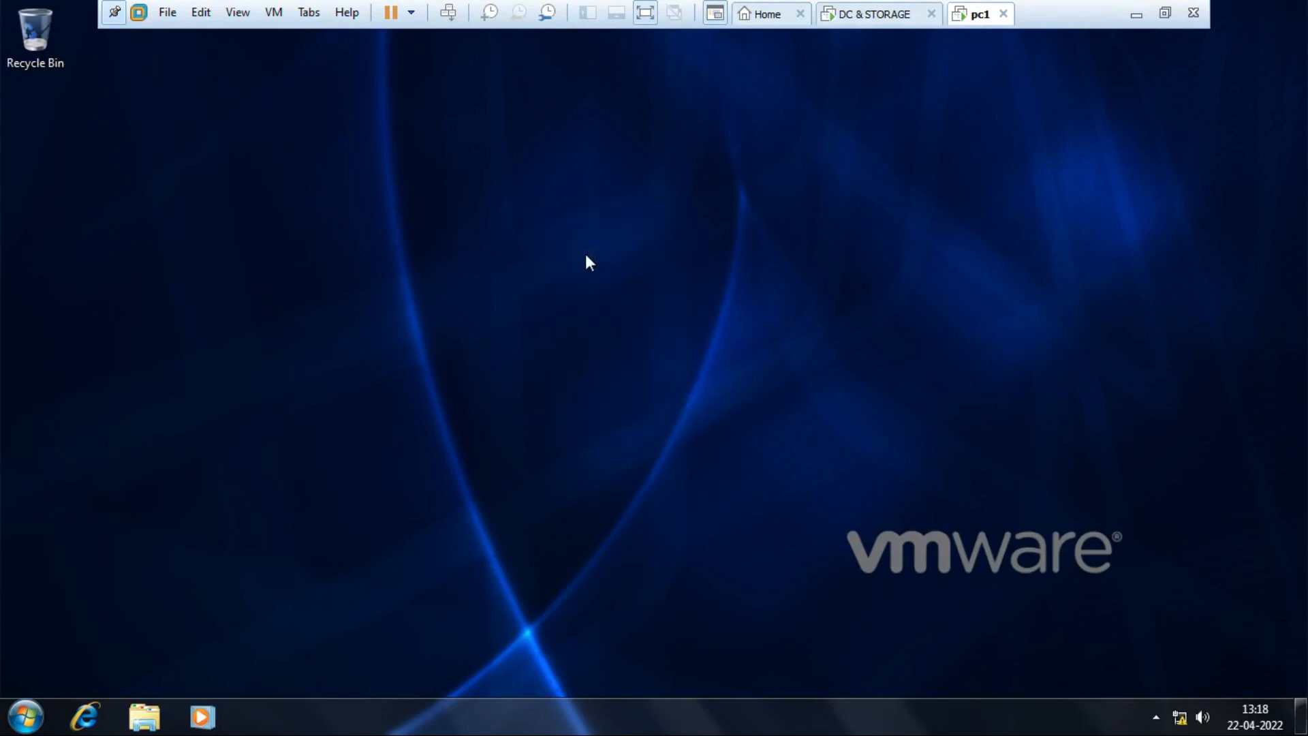
right_click(587, 255)
click(475, 283)
Check the pc1 Start menu, then bring up Active Directory Users and Computers on the DC.
click(20, 717)
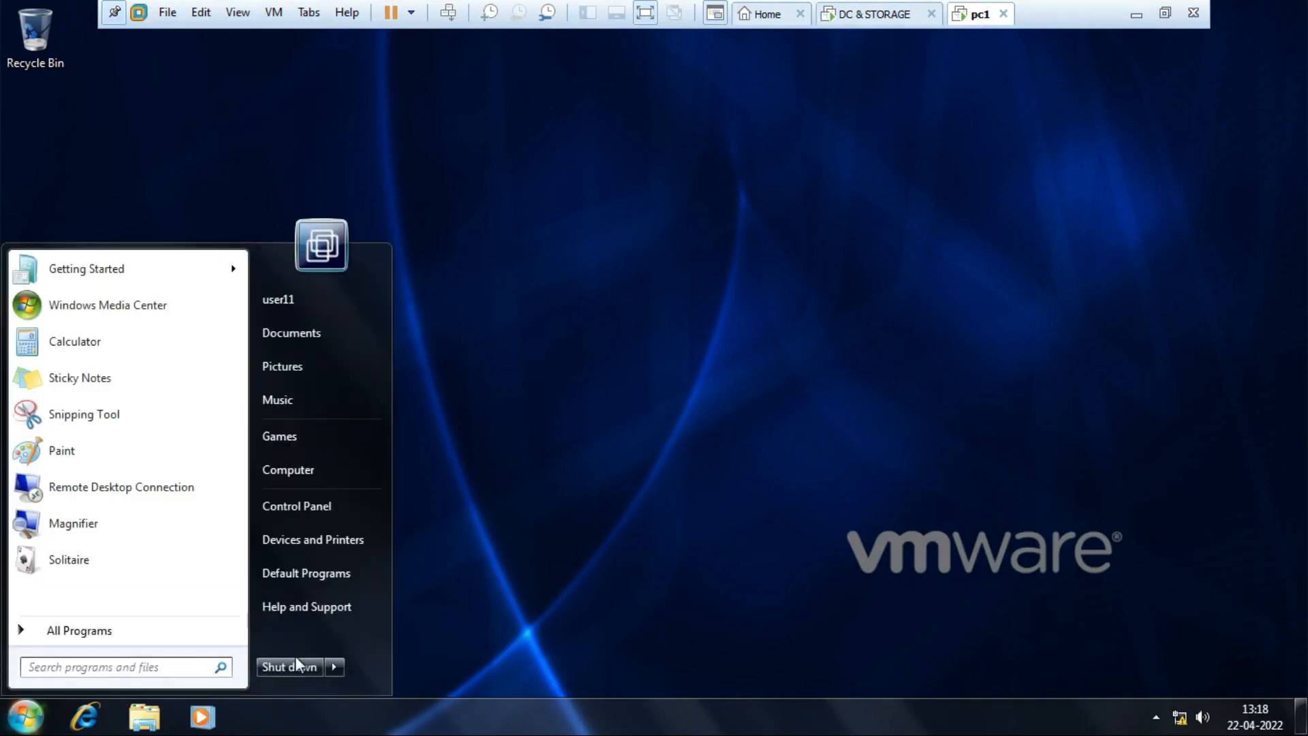
click(683, 311)
click(886, 15)
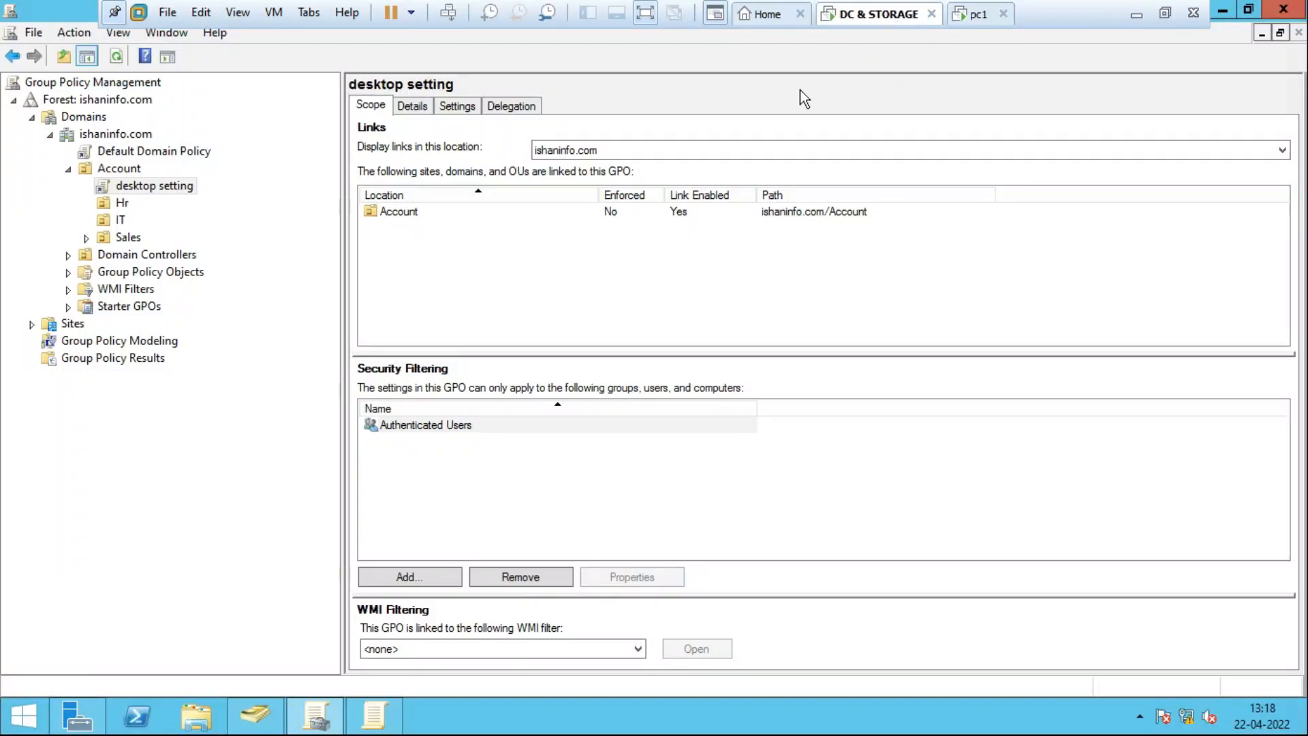
click(256, 716)
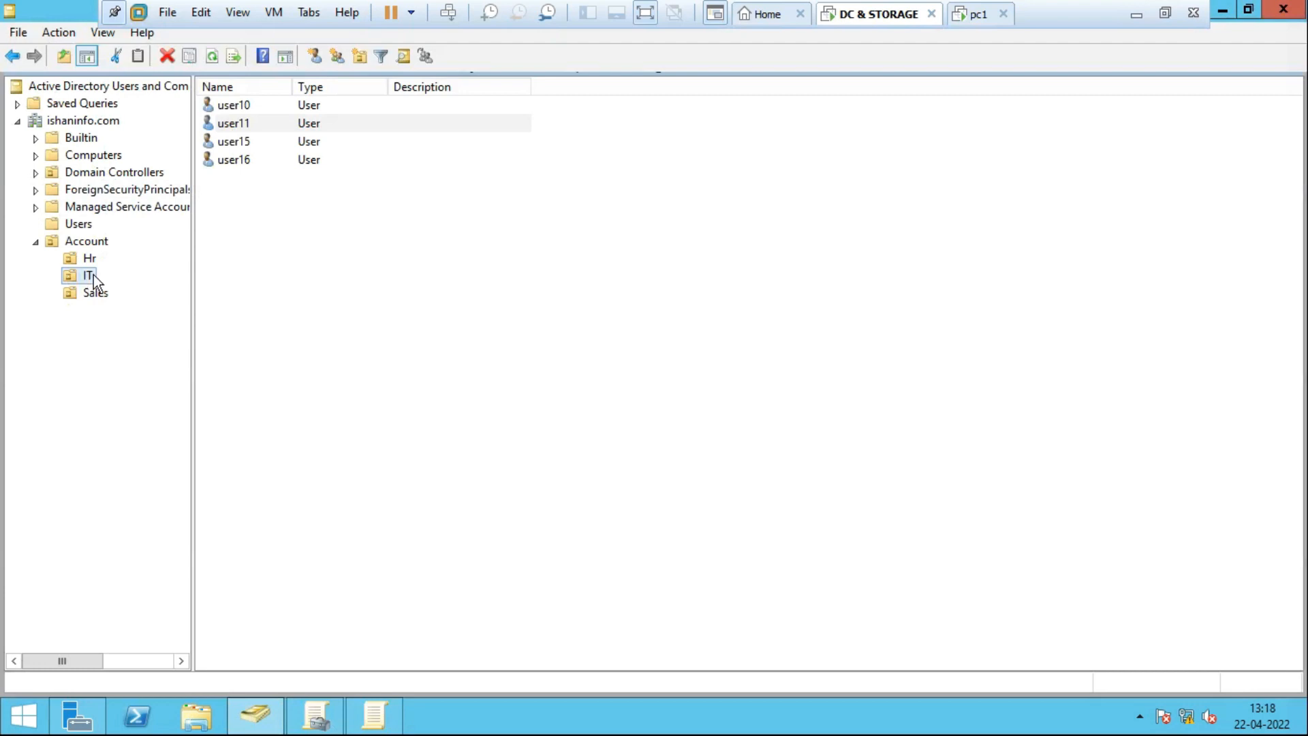
Select a user in the IT OU to test with and go back to pc1.
click(247, 141)
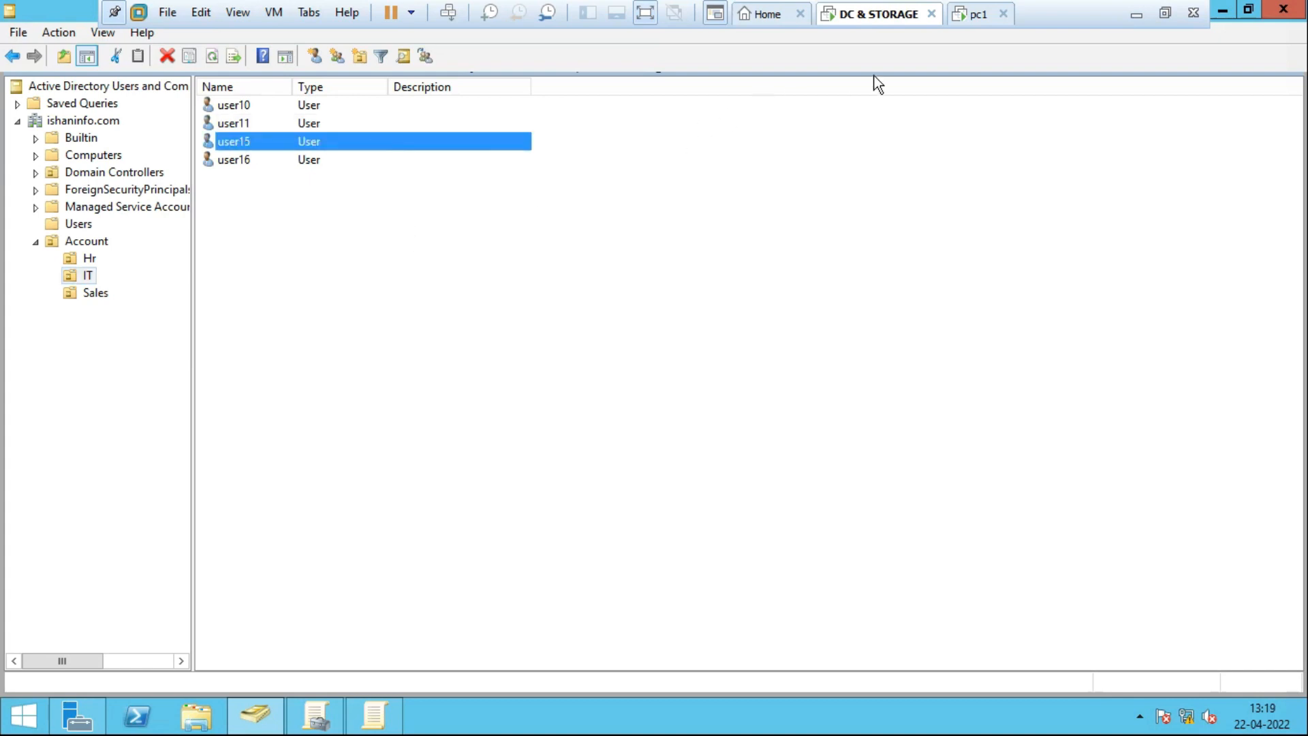
click(971, 14)
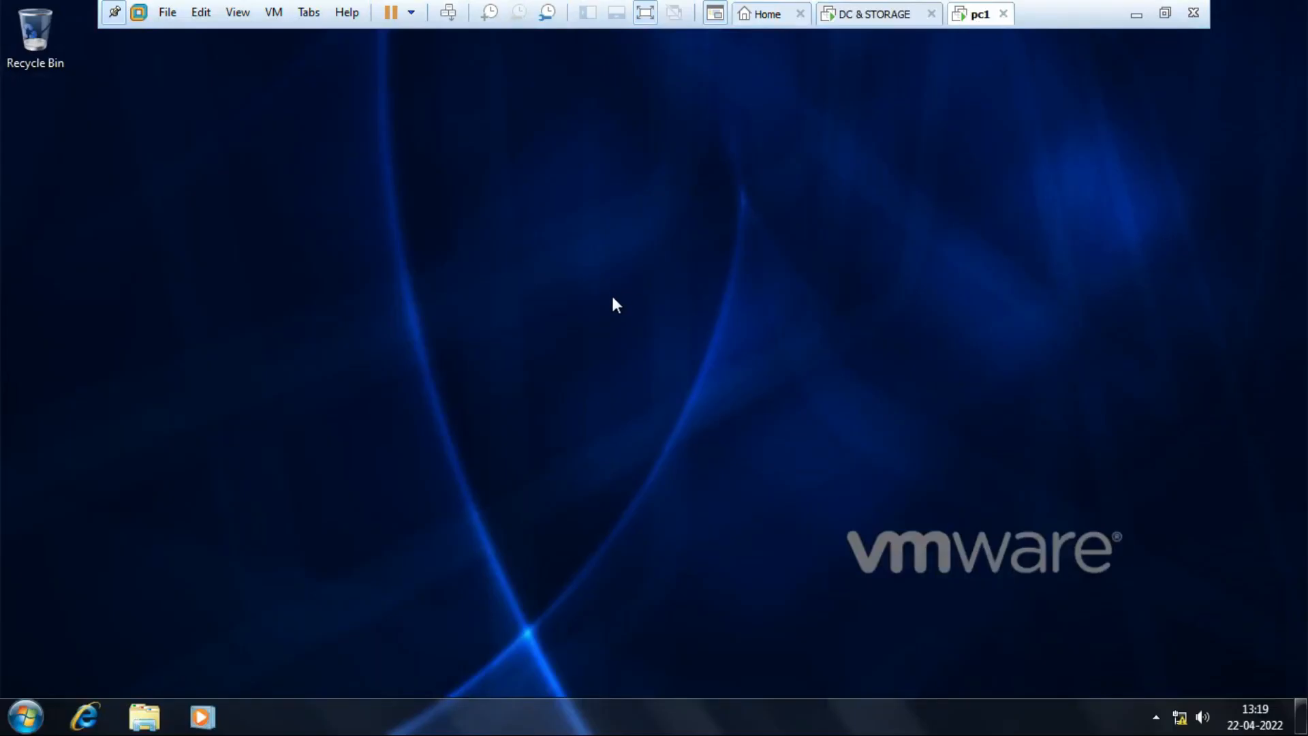
Switch user on pc1 and log on as Other User user15 with its password.
click(26, 717)
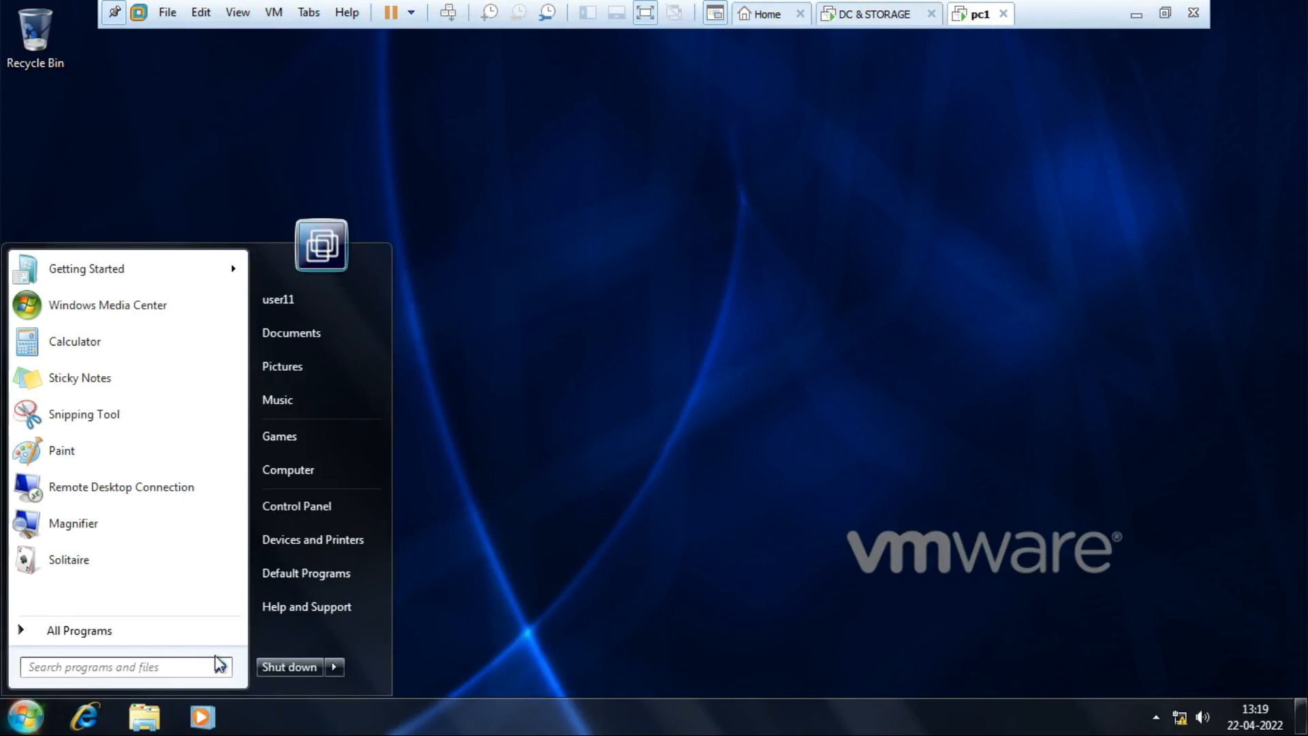
click(329, 668)
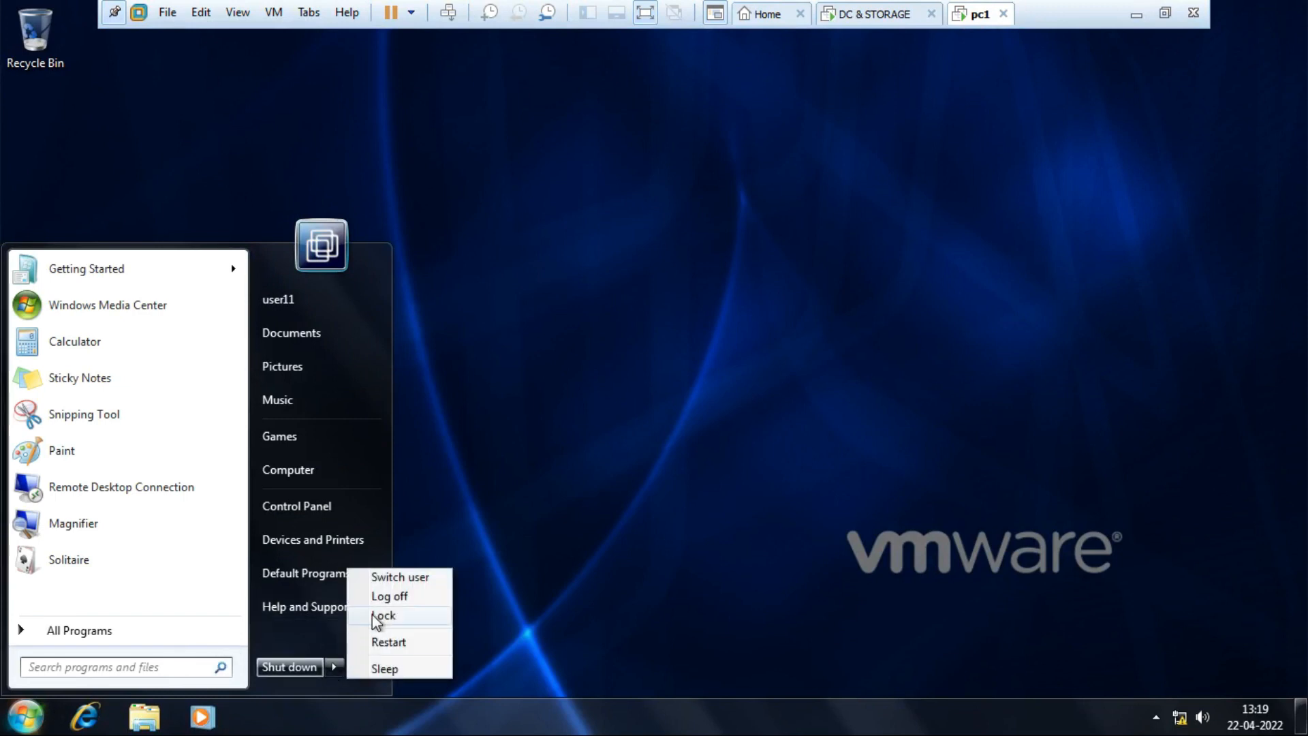
click(400, 578)
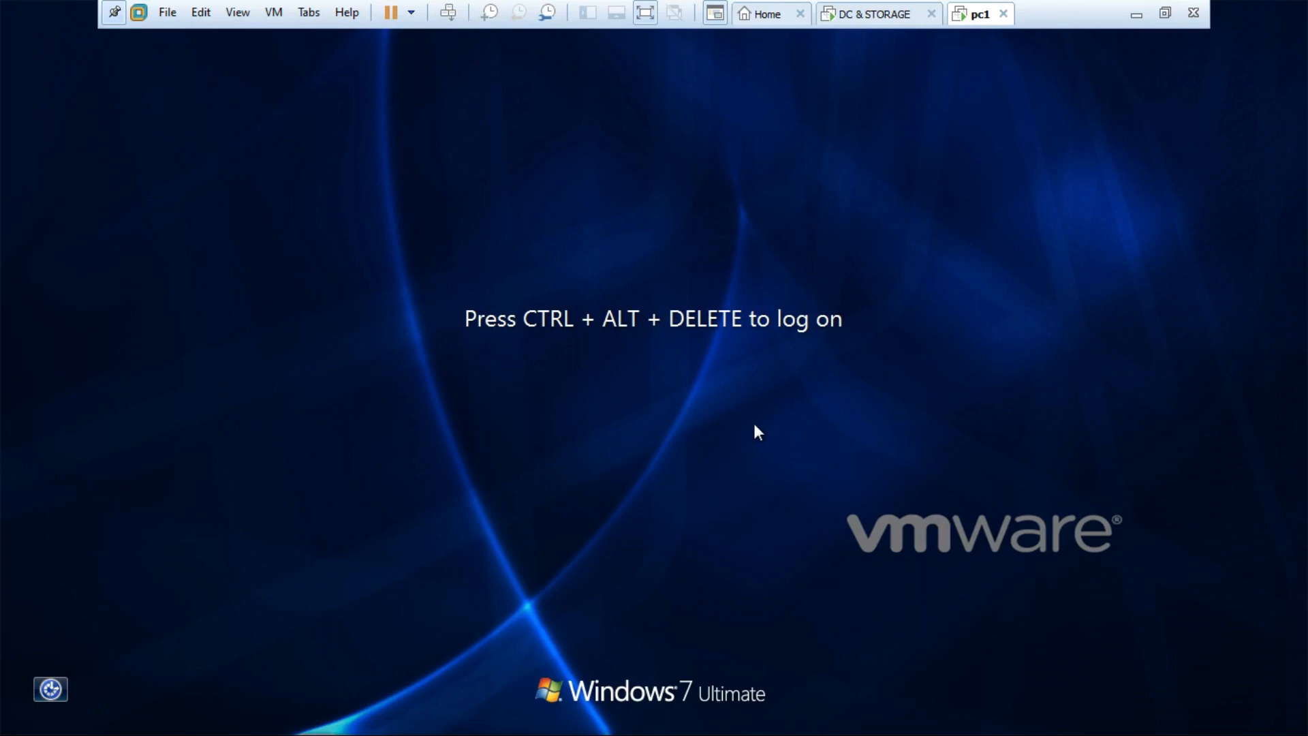
key(ctrl+alt+Insert)
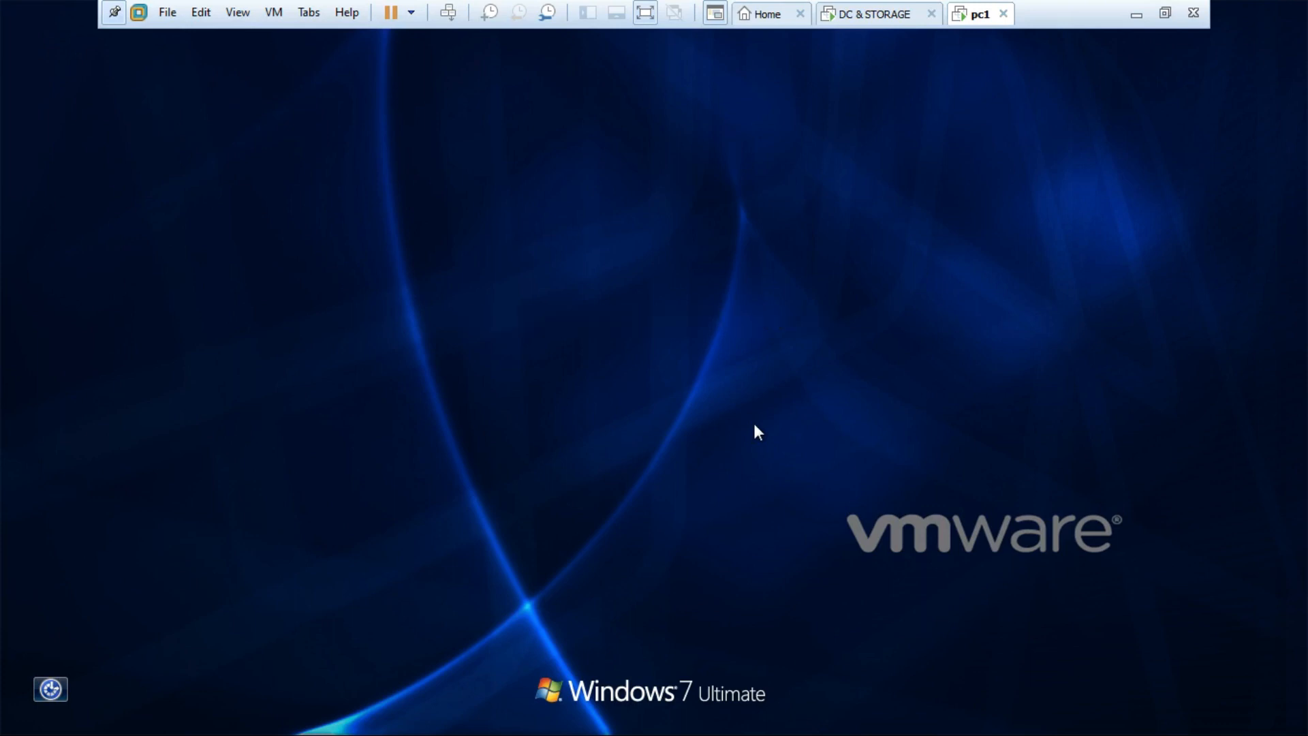
click(810, 418)
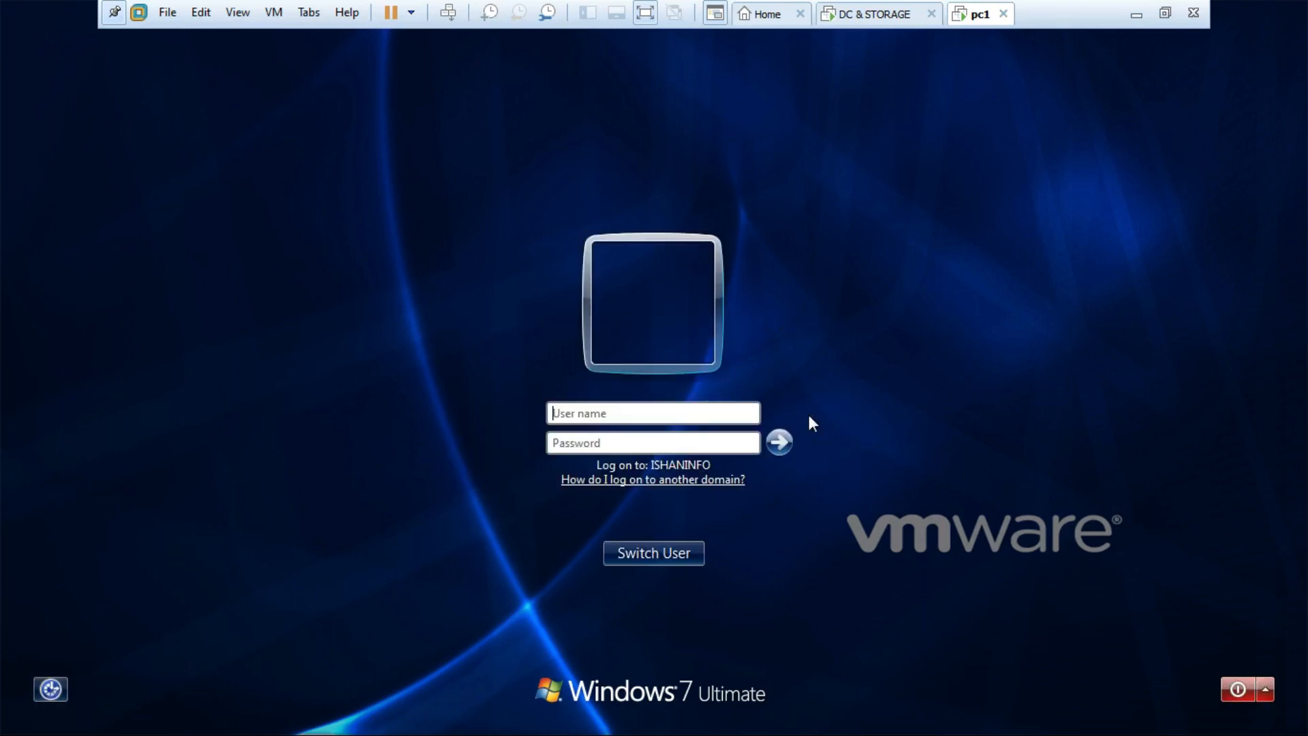
text(user15)
key(Tab)
text(•••••)
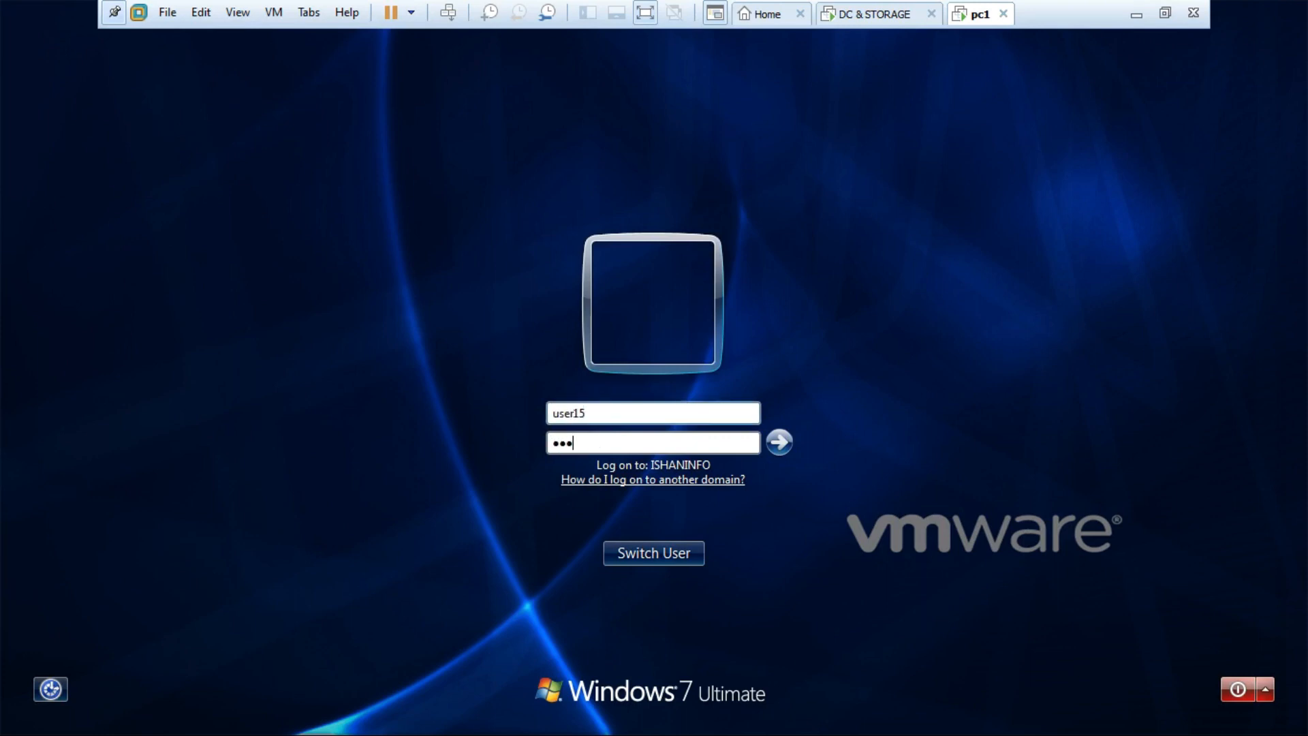
text(•••••)
key(Return)
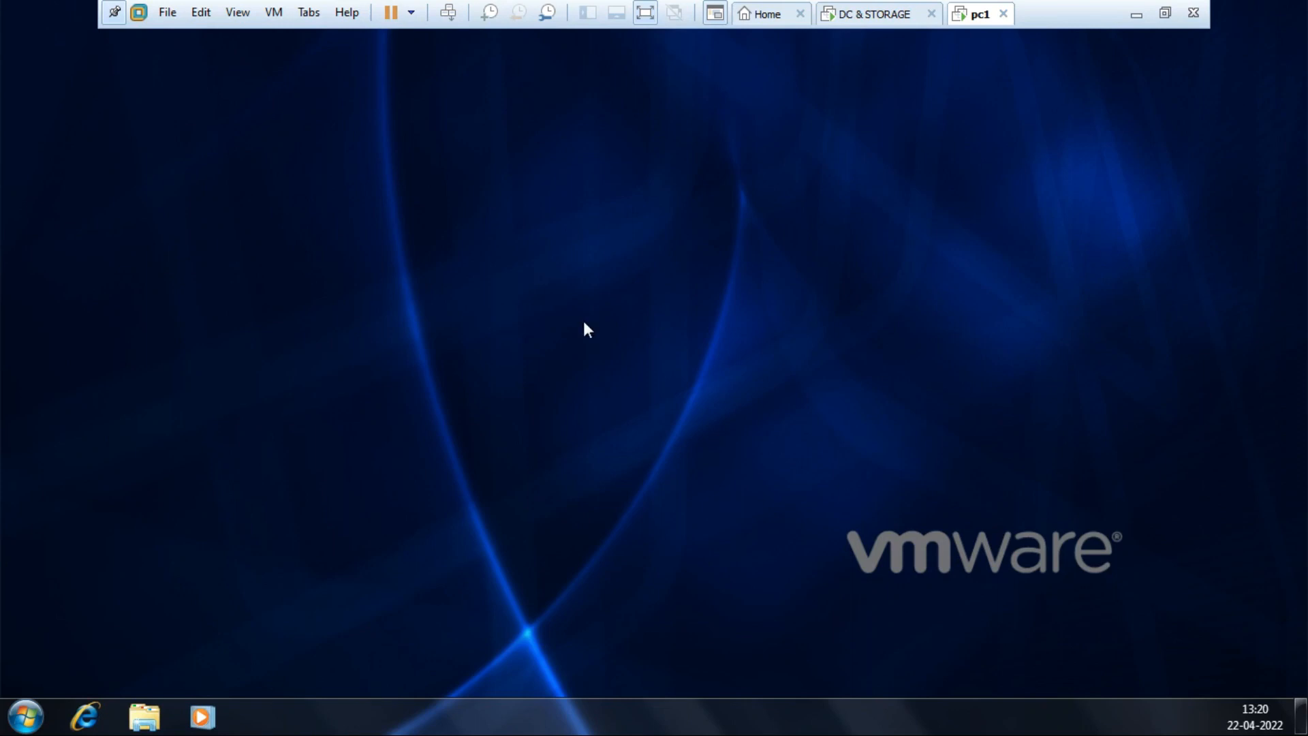
Try opening Run on pc1 and dismiss the restrictions error that blocks it.
right_click(780, 721)
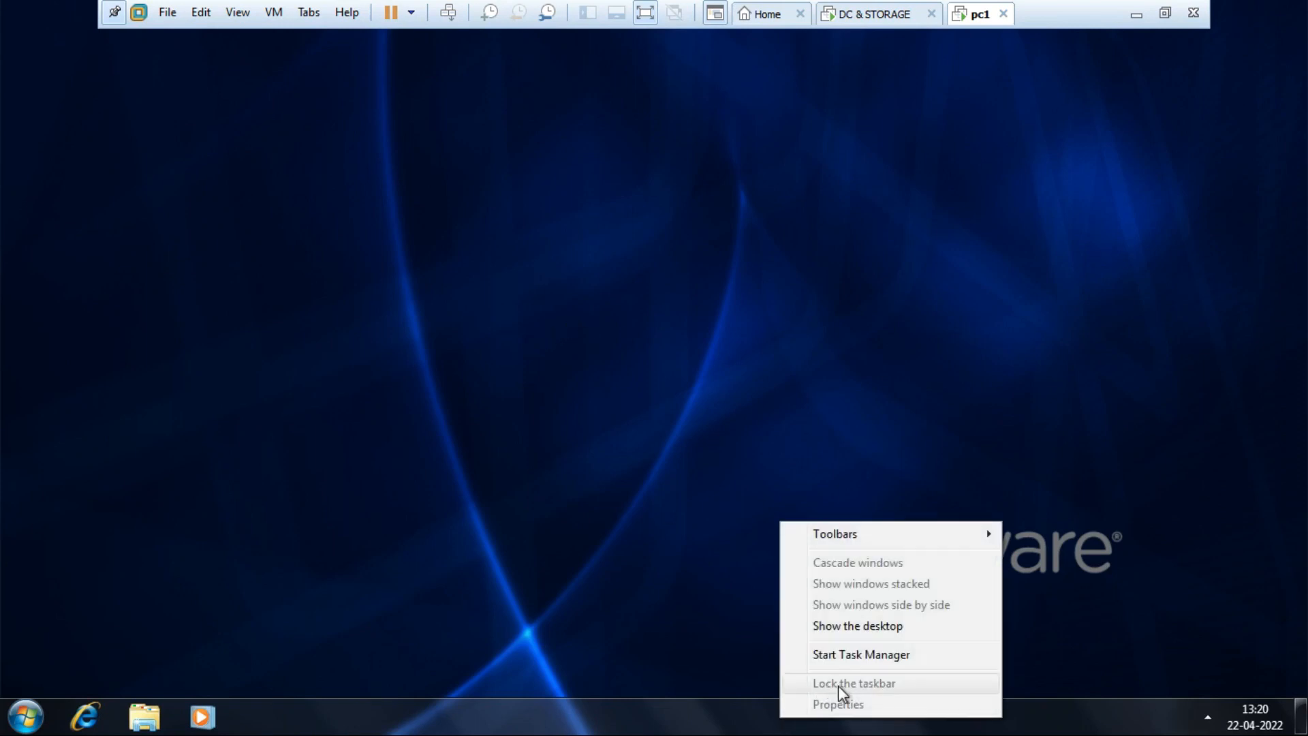
click(467, 586)
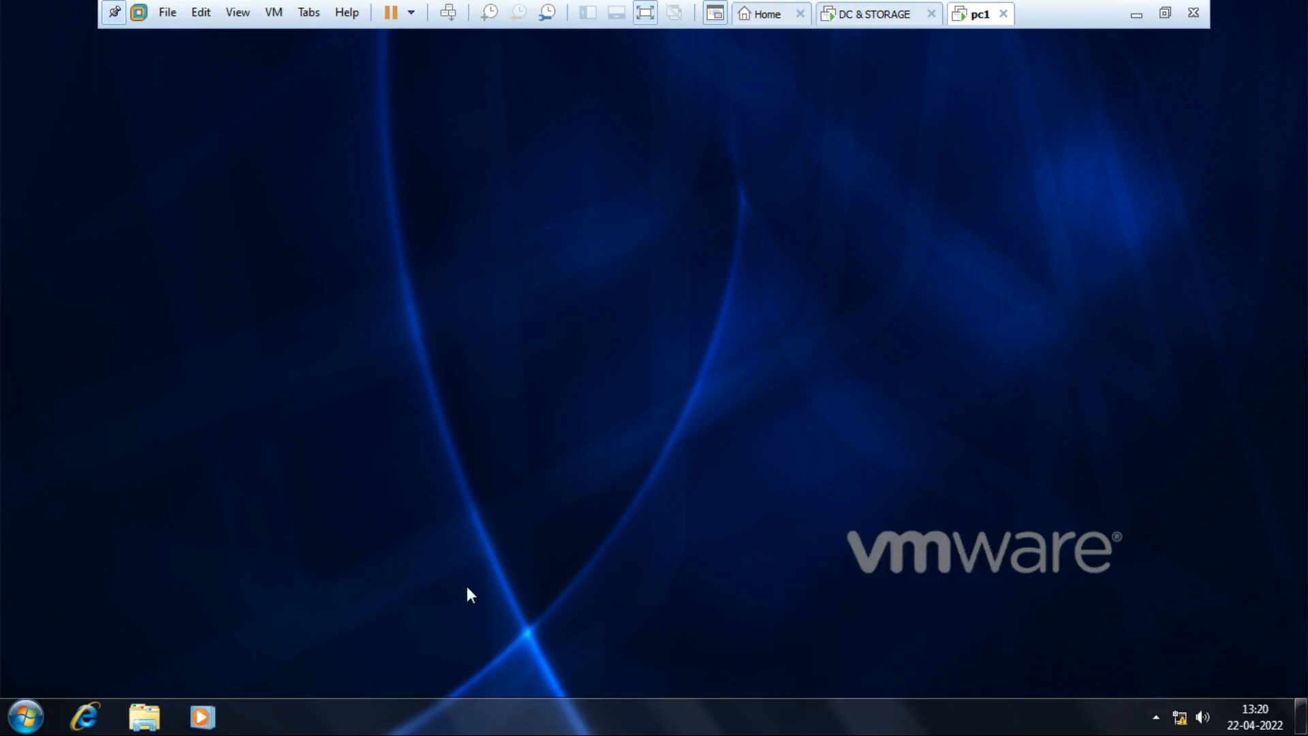
key(super+r)
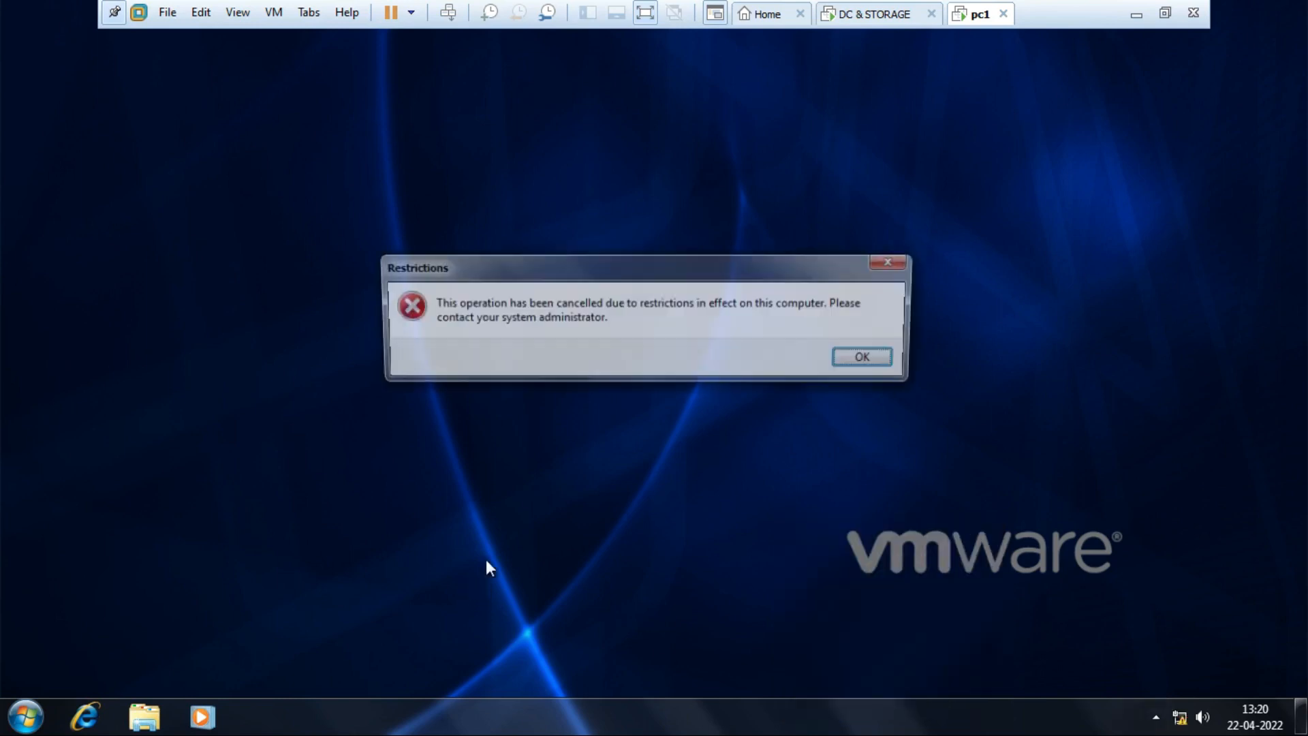
click(880, 362)
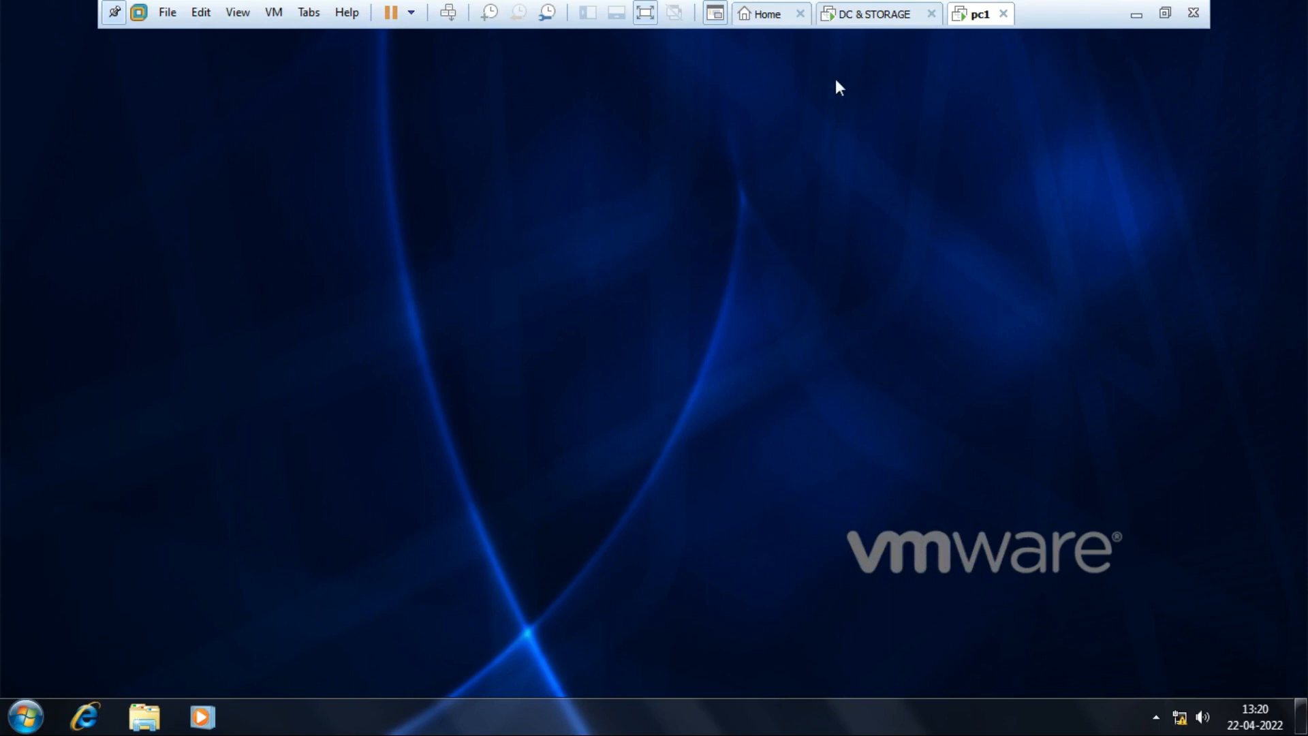
Check the IT OU and desktop setting link, then show the Sales OU's linked GPOs (none).
click(870, 21)
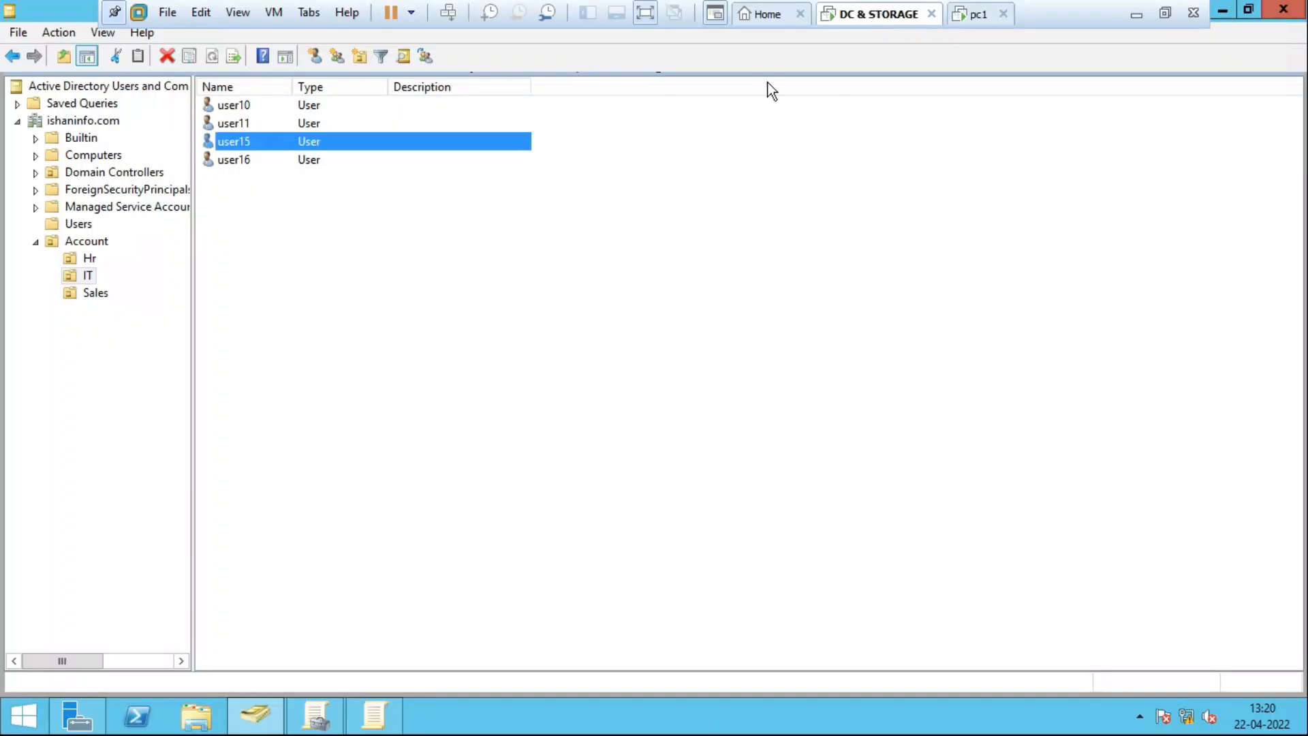
click(316, 715)
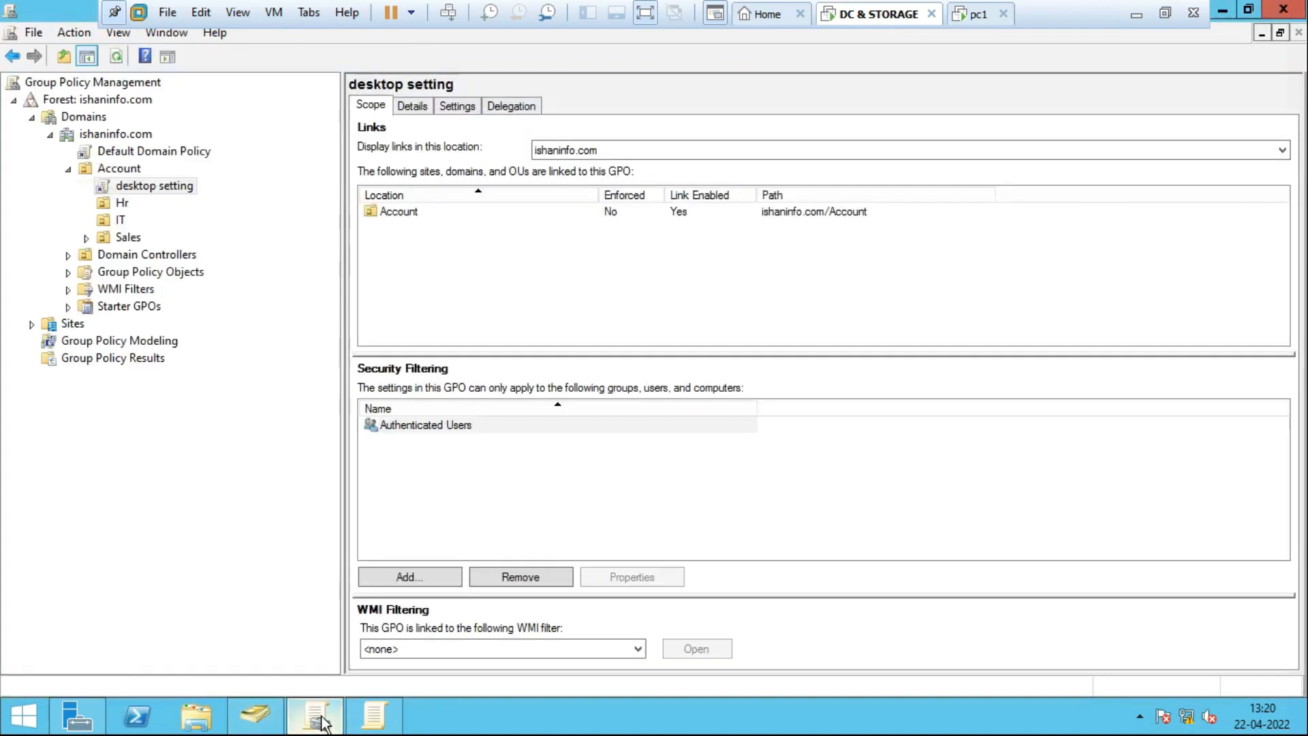
click(112, 221)
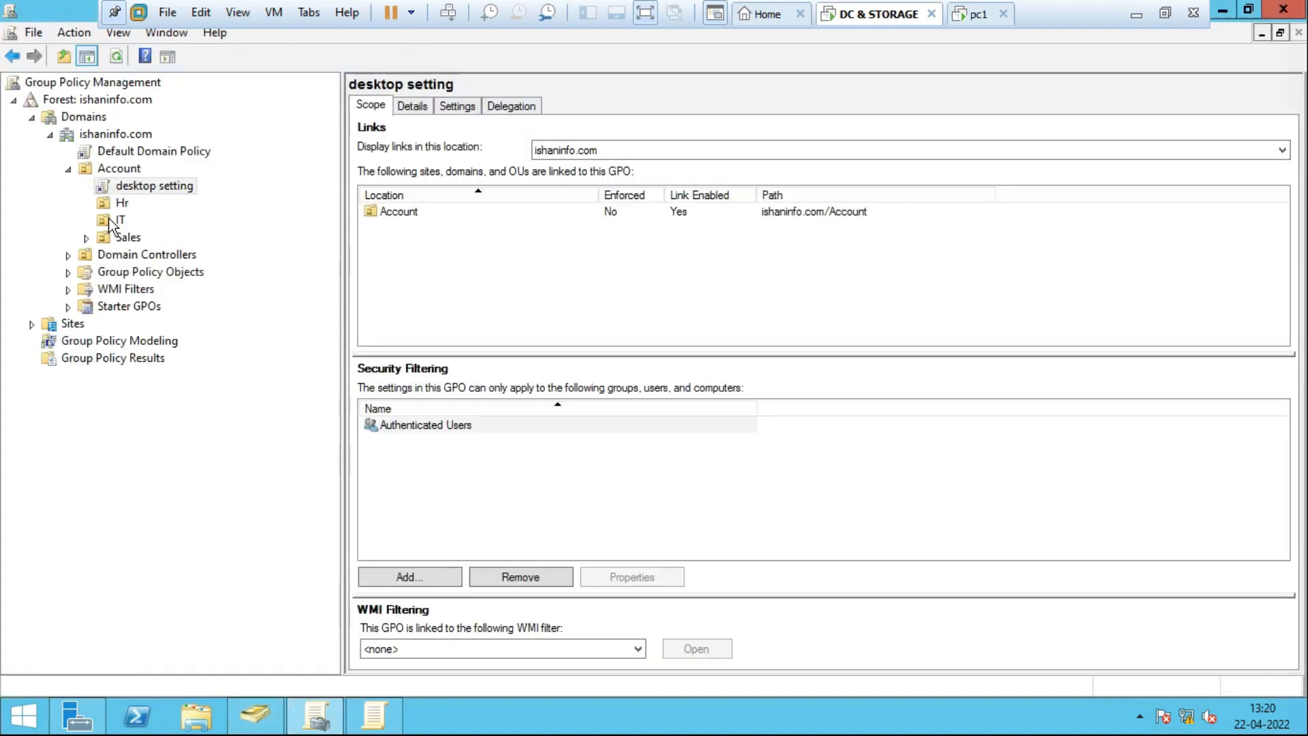
right_click(111, 223)
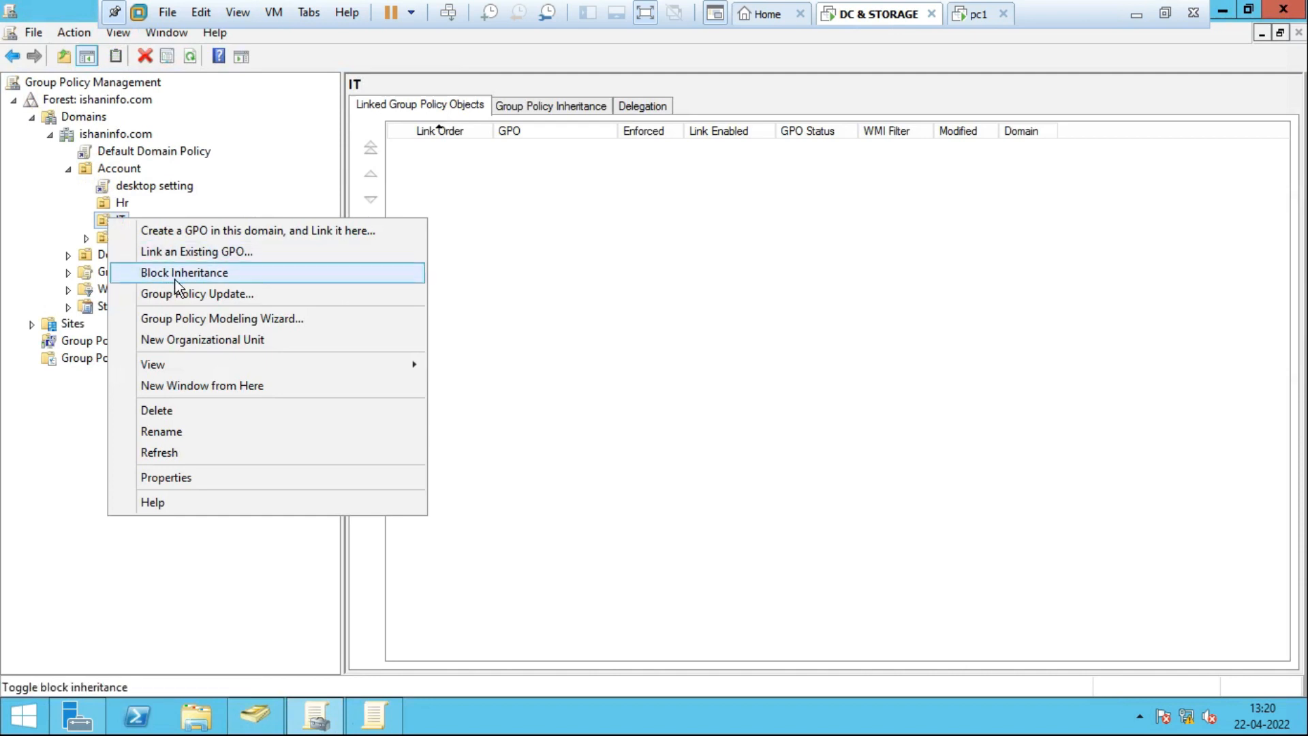
click(442, 321)
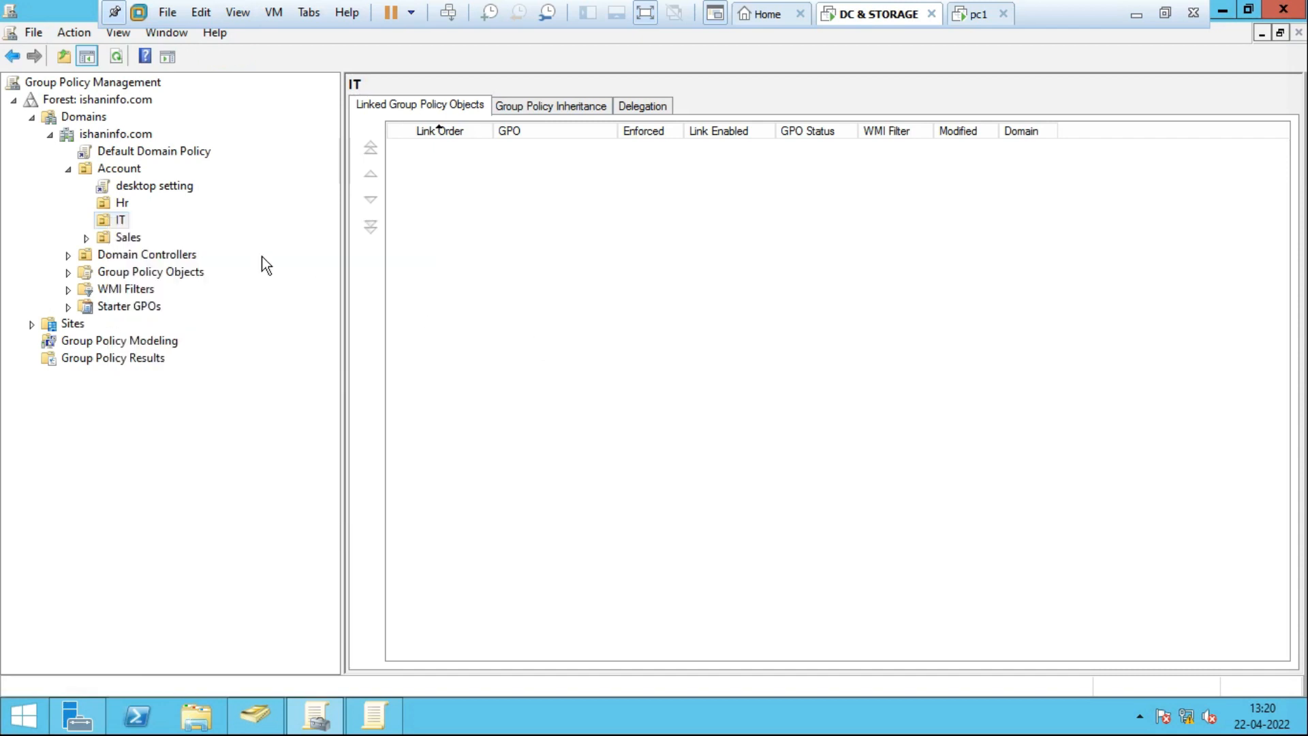
click(116, 221)
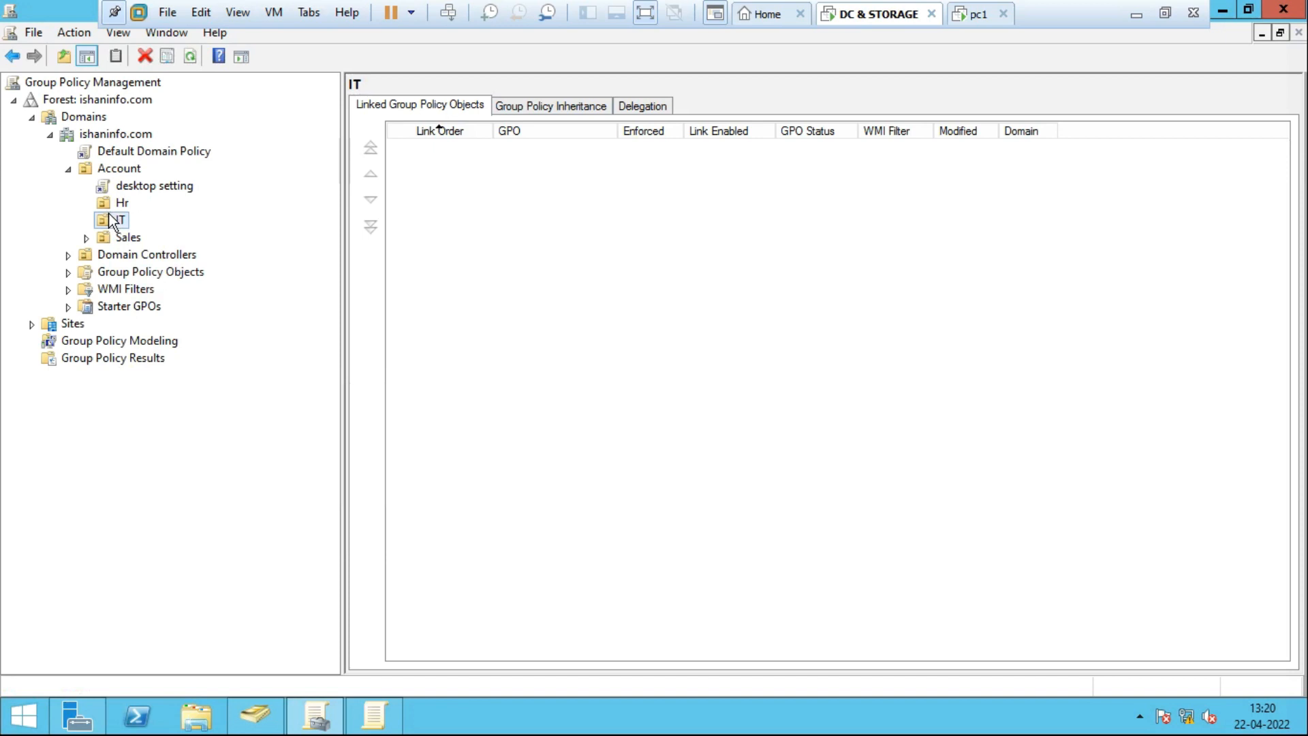
click(144, 188)
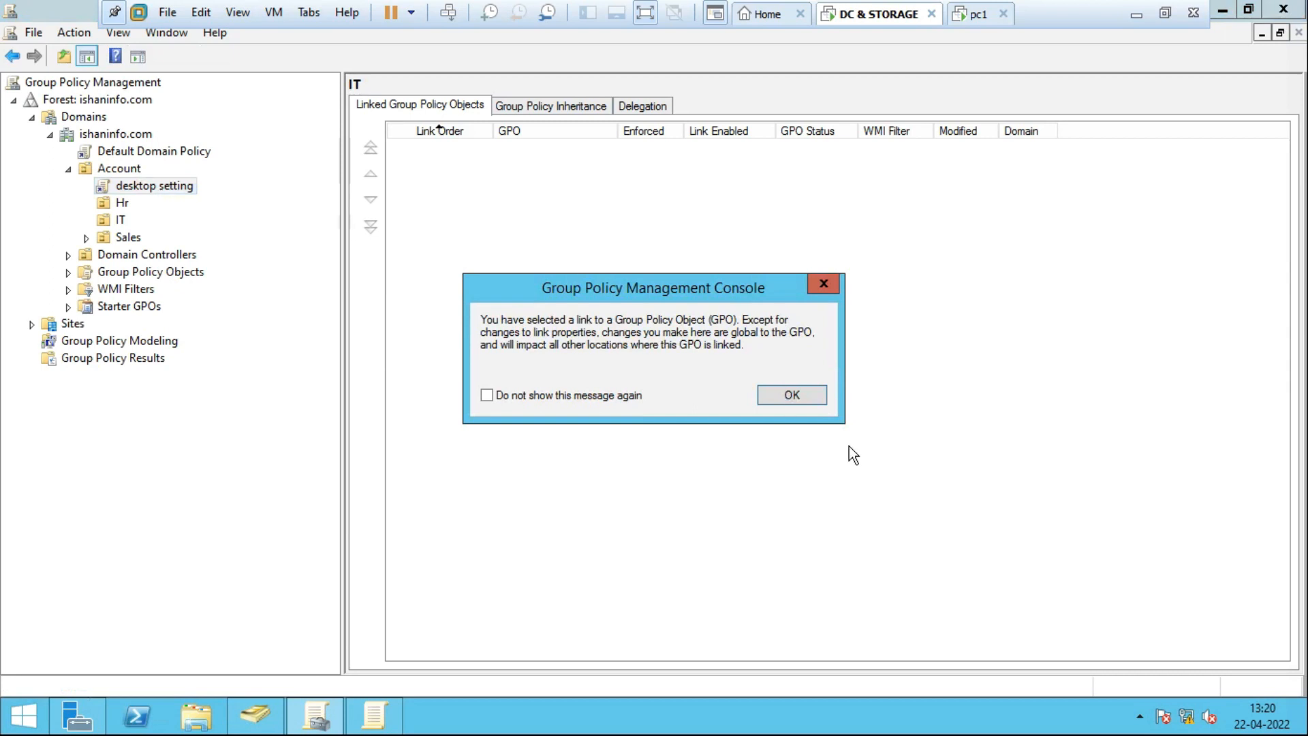
click(790, 395)
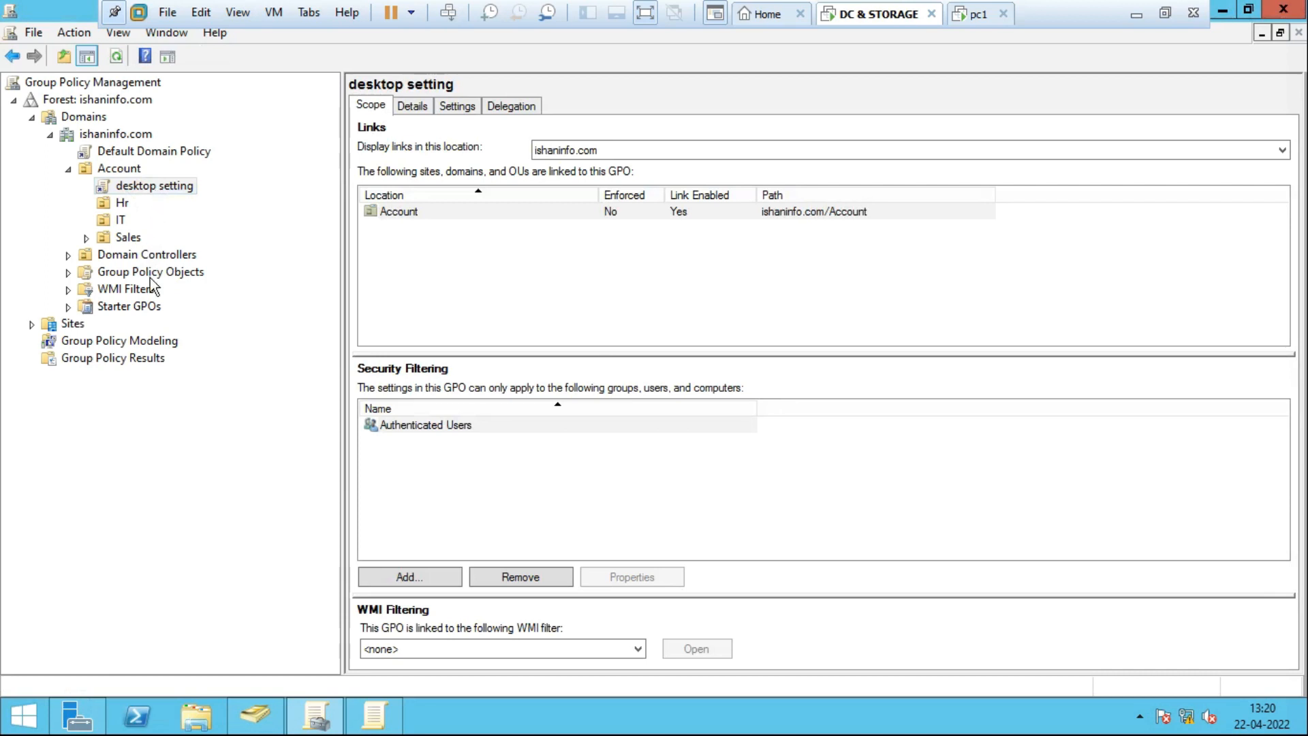
click(130, 240)
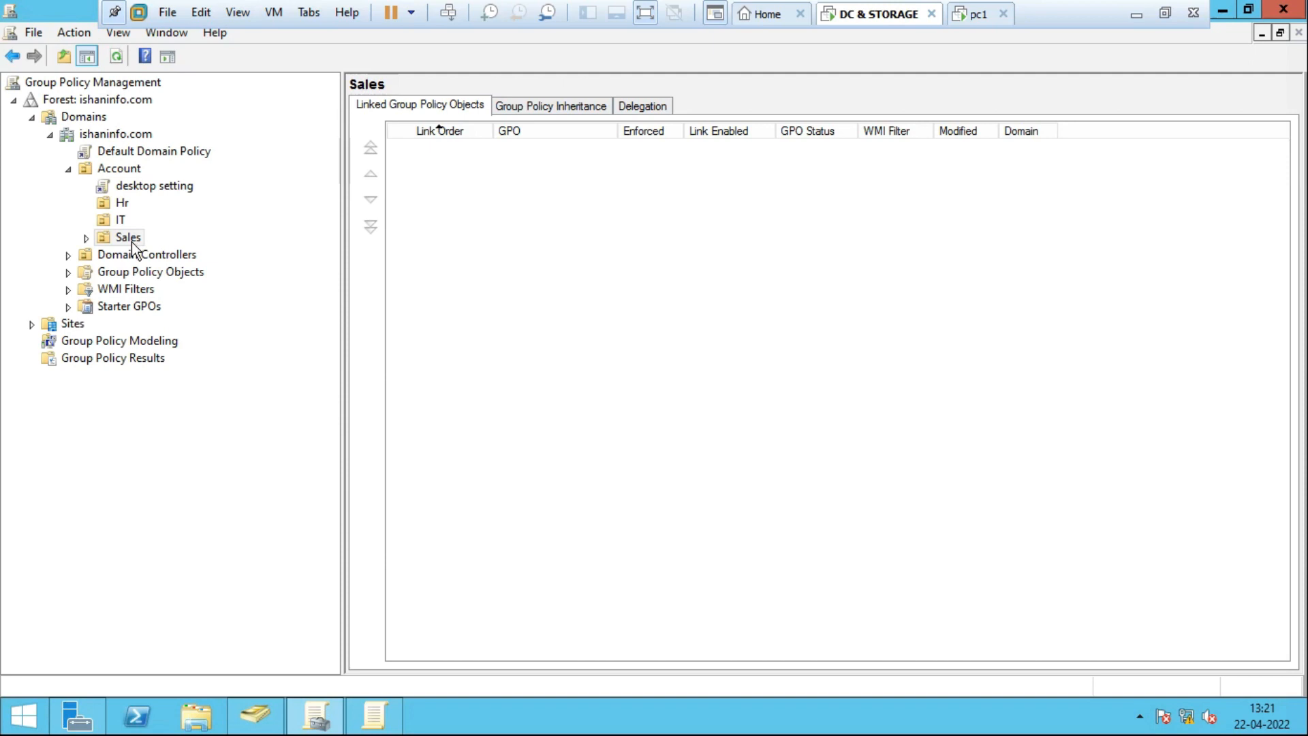
Open and dismiss the Sales and IT OU menus, leaving IT's empty linked GPO list shown.
right_click(134, 244)
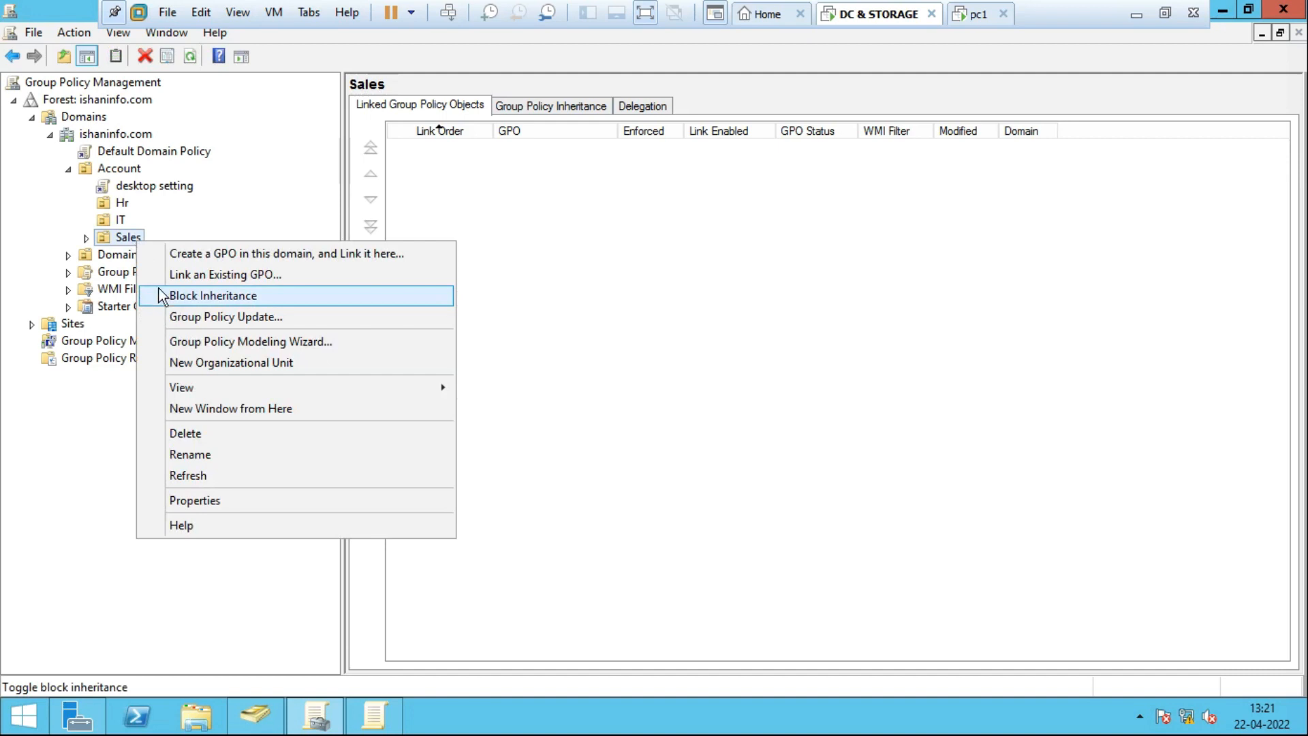
click(125, 221)
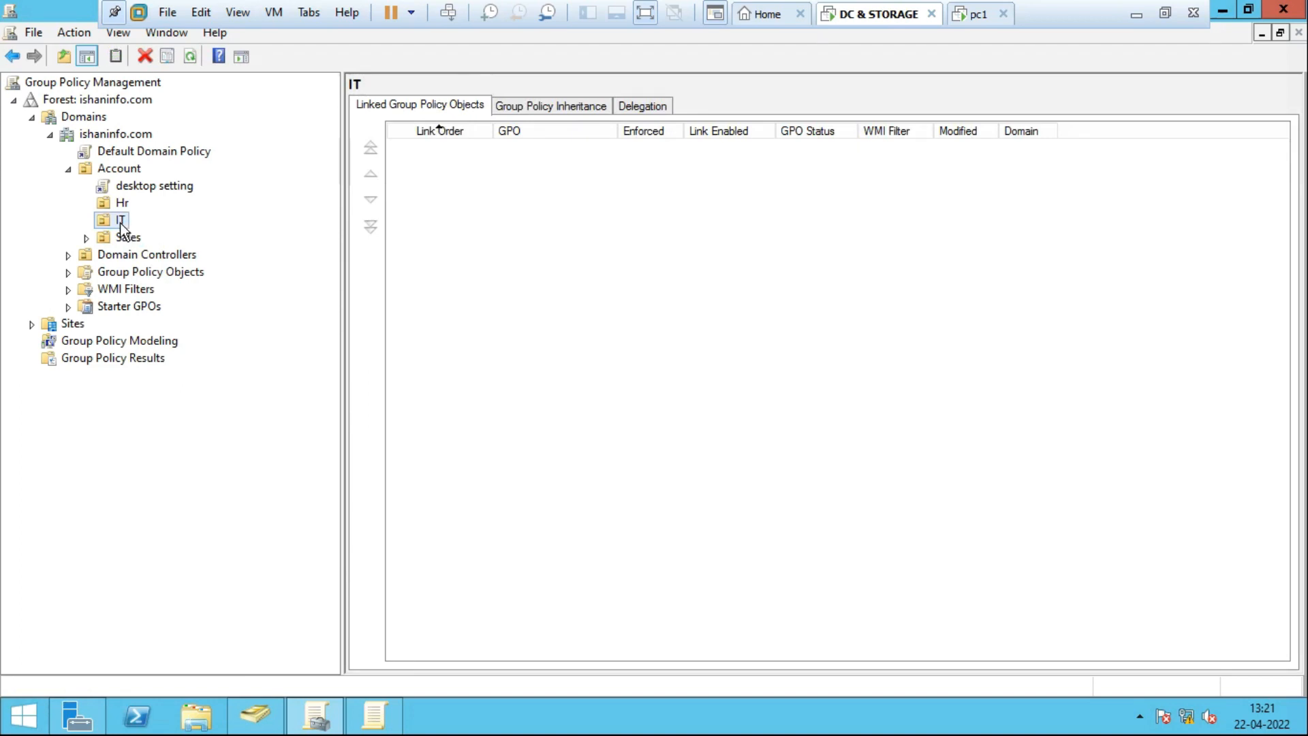
right_click(115, 227)
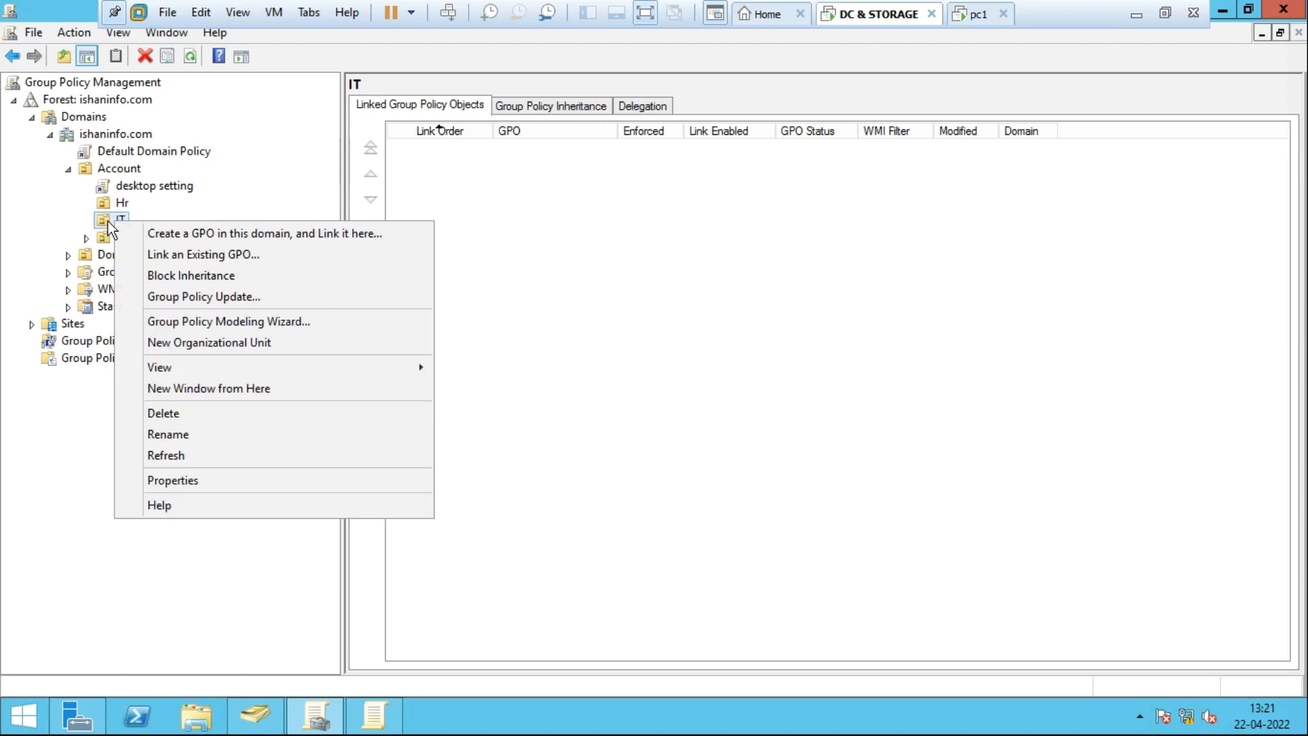
click(676, 277)
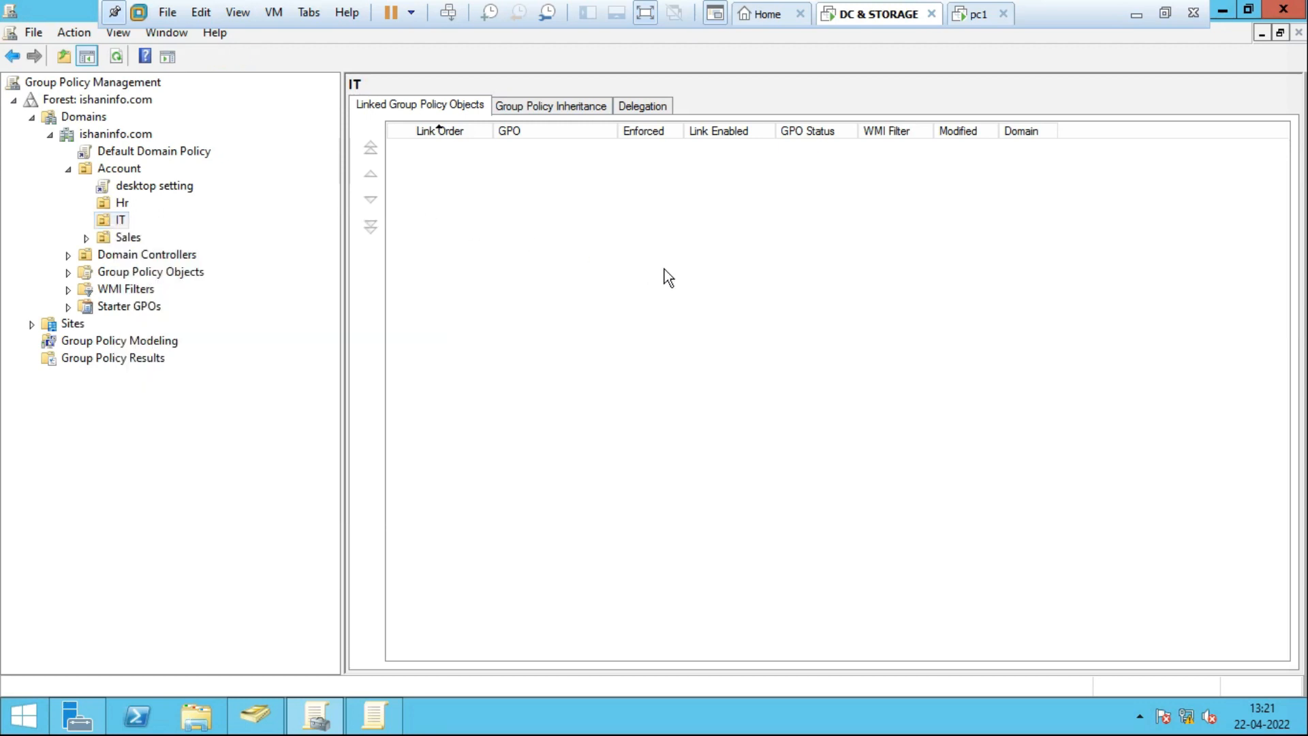
View the desktop setting GPO's scope and its link options, then the Hr OU.
click(165, 188)
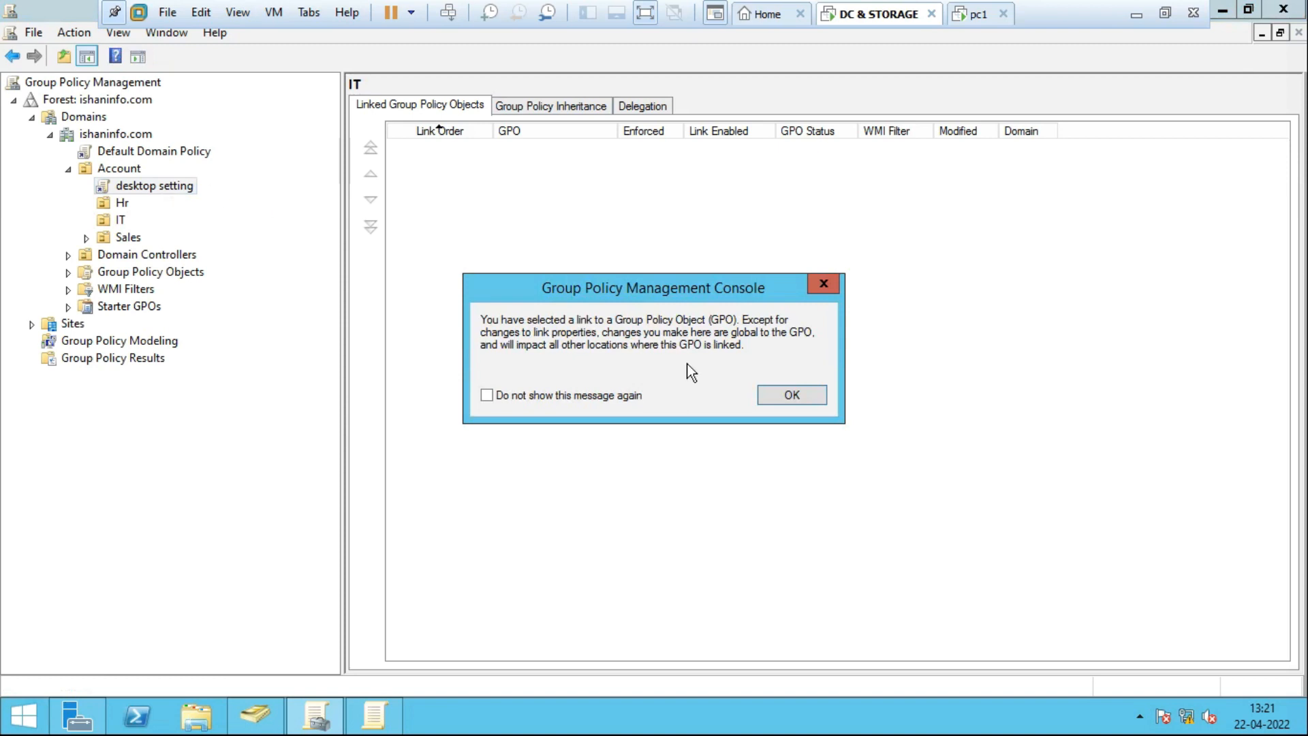
click(815, 395)
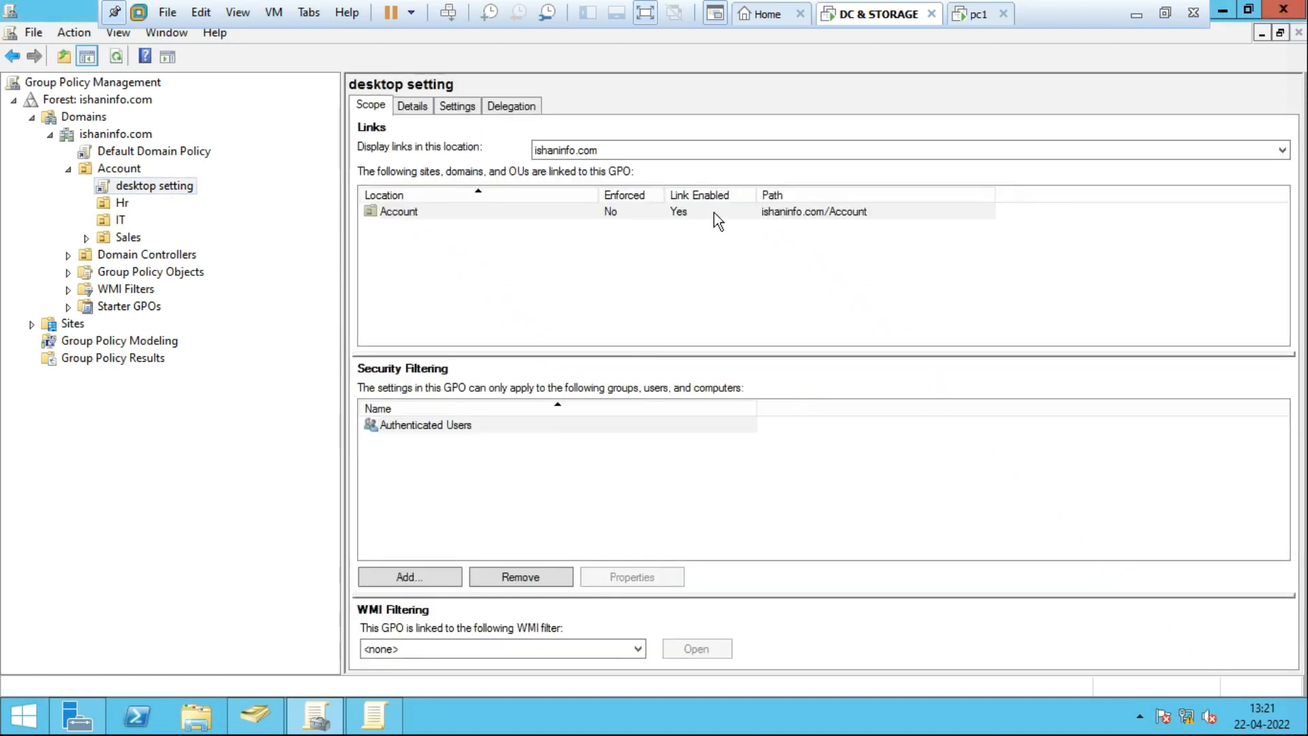
right_click(179, 186)
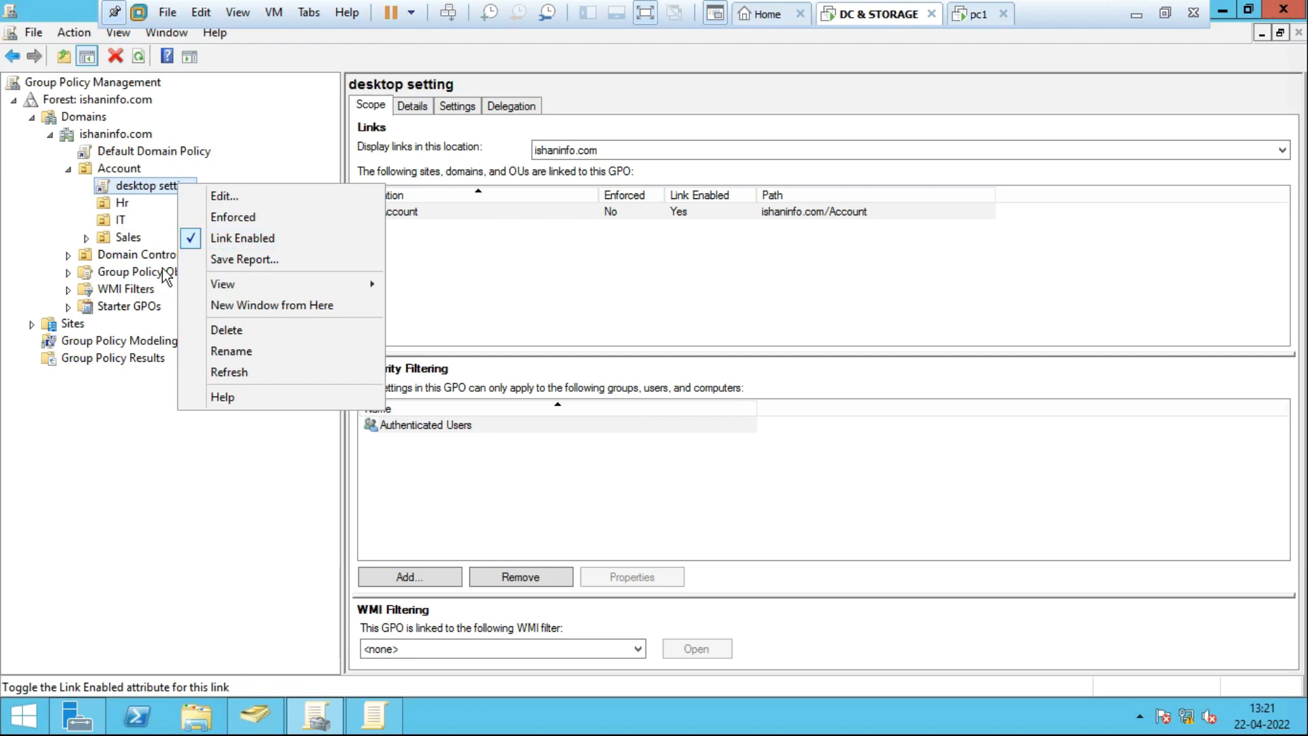
click(121, 207)
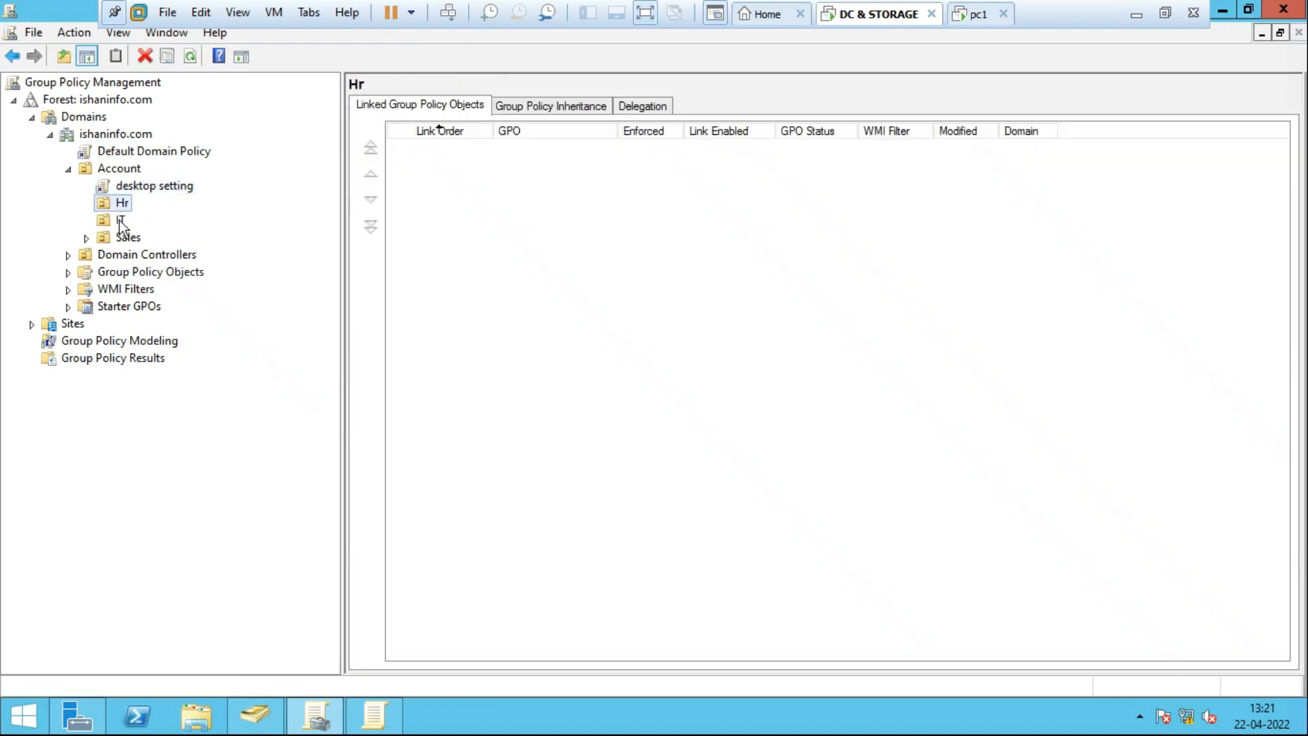
Reopen desktop setting's scope, linked only to Account, and exit VMware full screen.
click(120, 220)
click(139, 192)
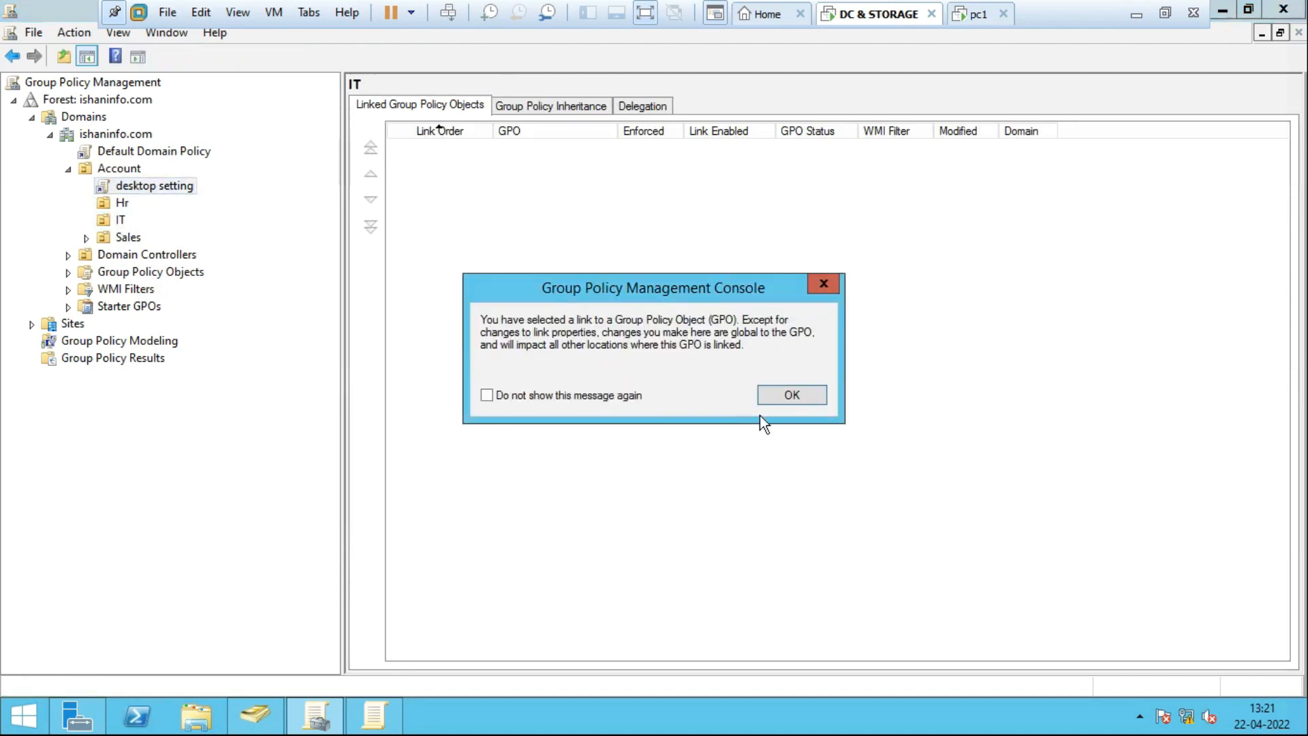
click(778, 394)
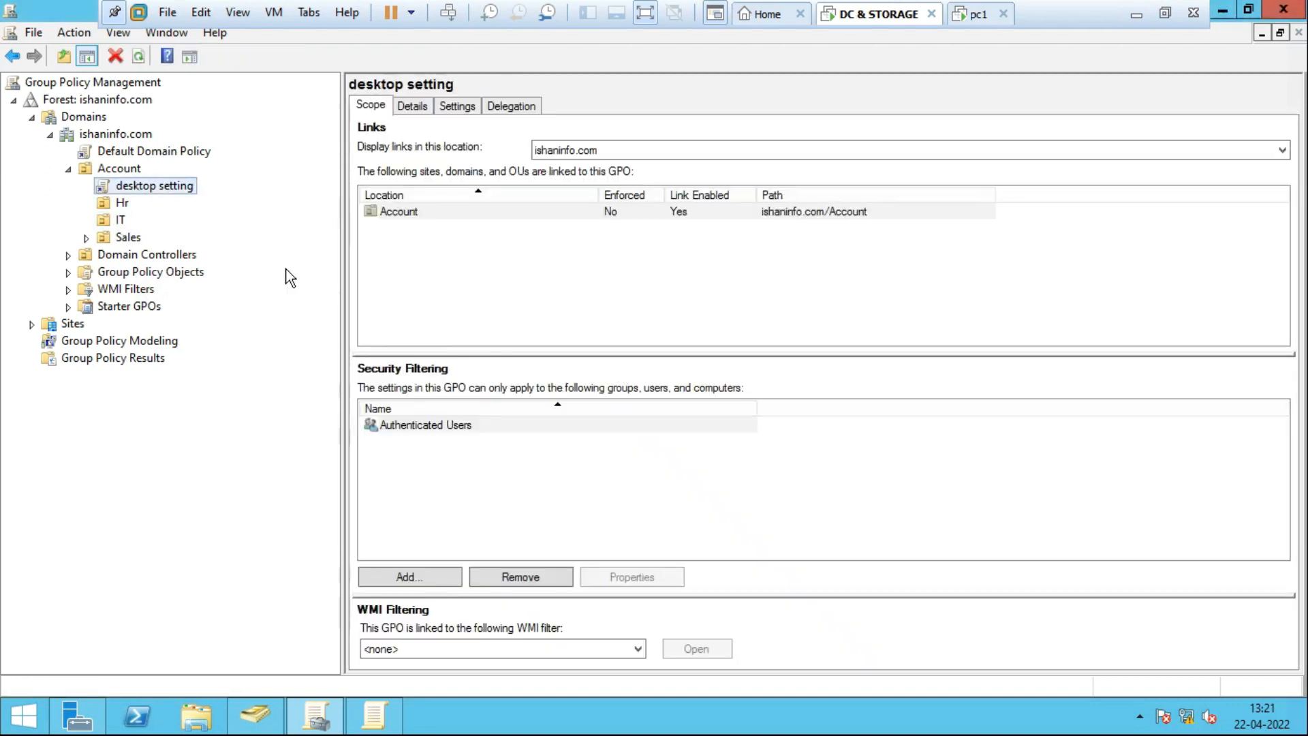
right_click(182, 189)
click(166, 193)
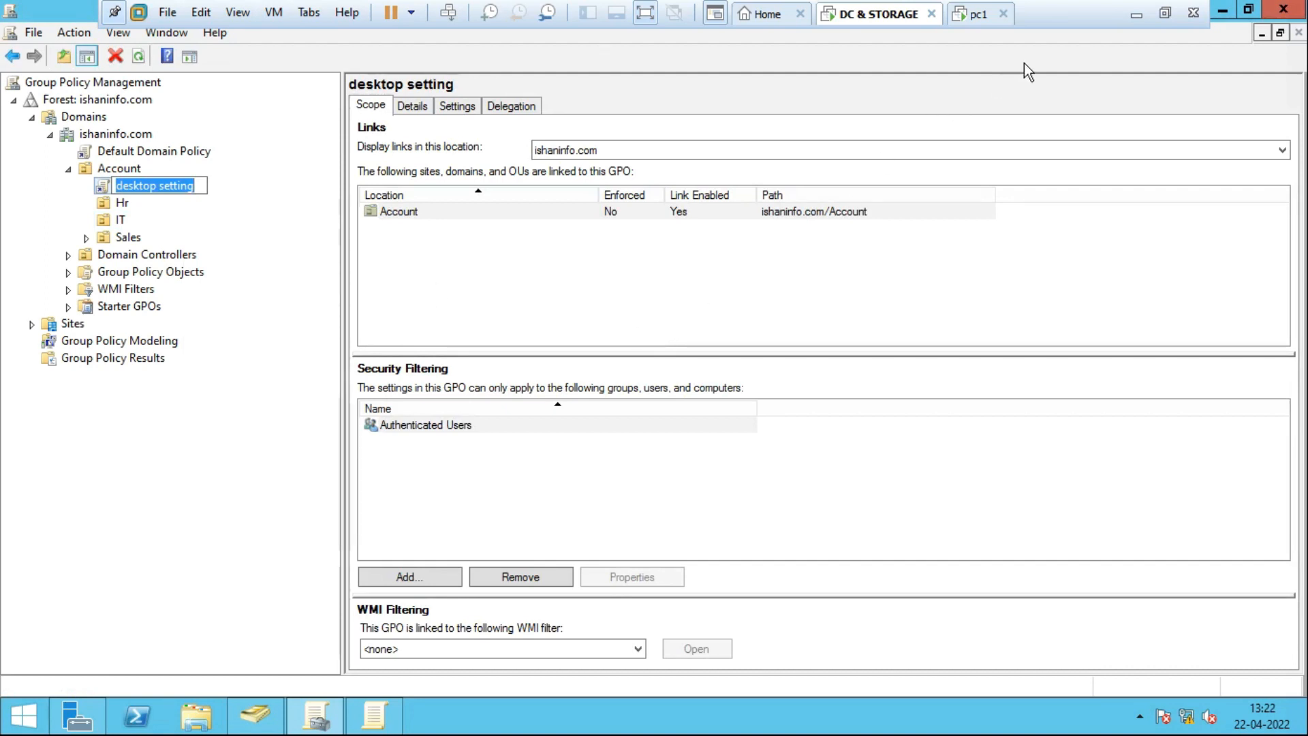
click(647, 15)
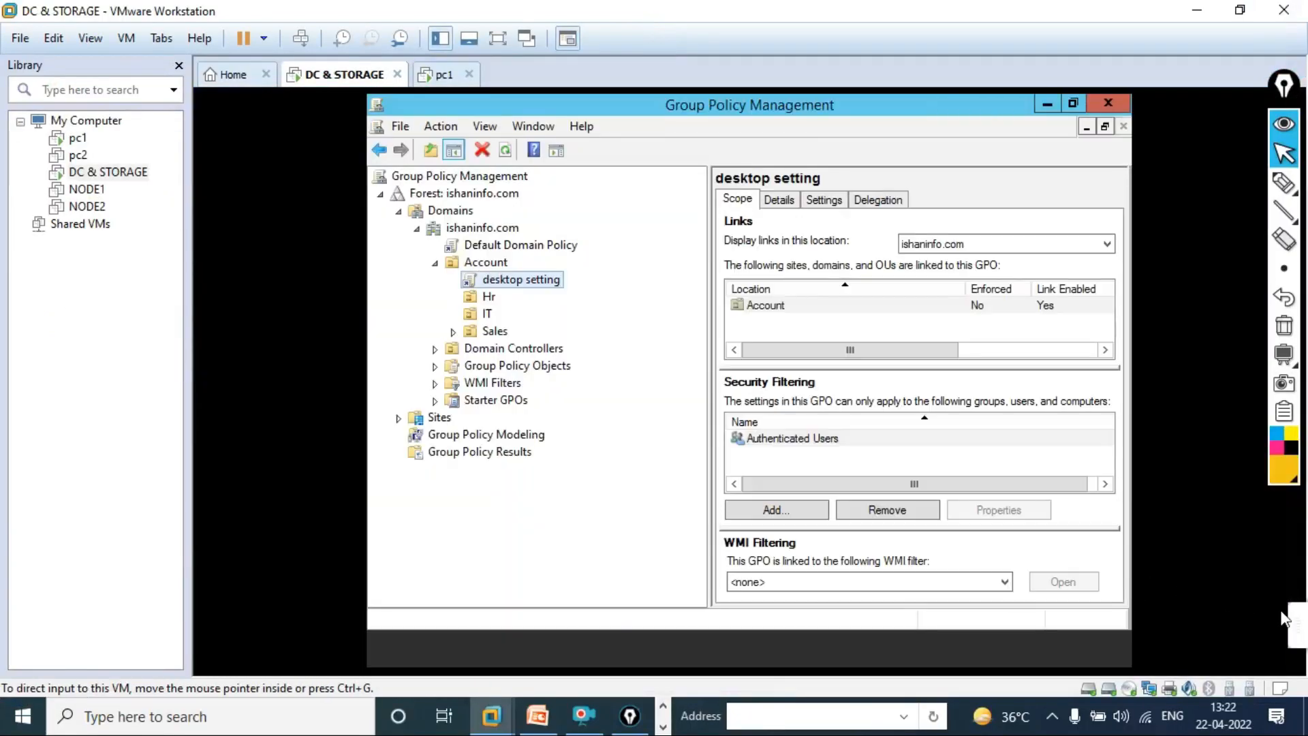
With the Epic Pen freehand pen, mark the desktop setting, Hr and IT entries in yellow.
click(1294, 623)
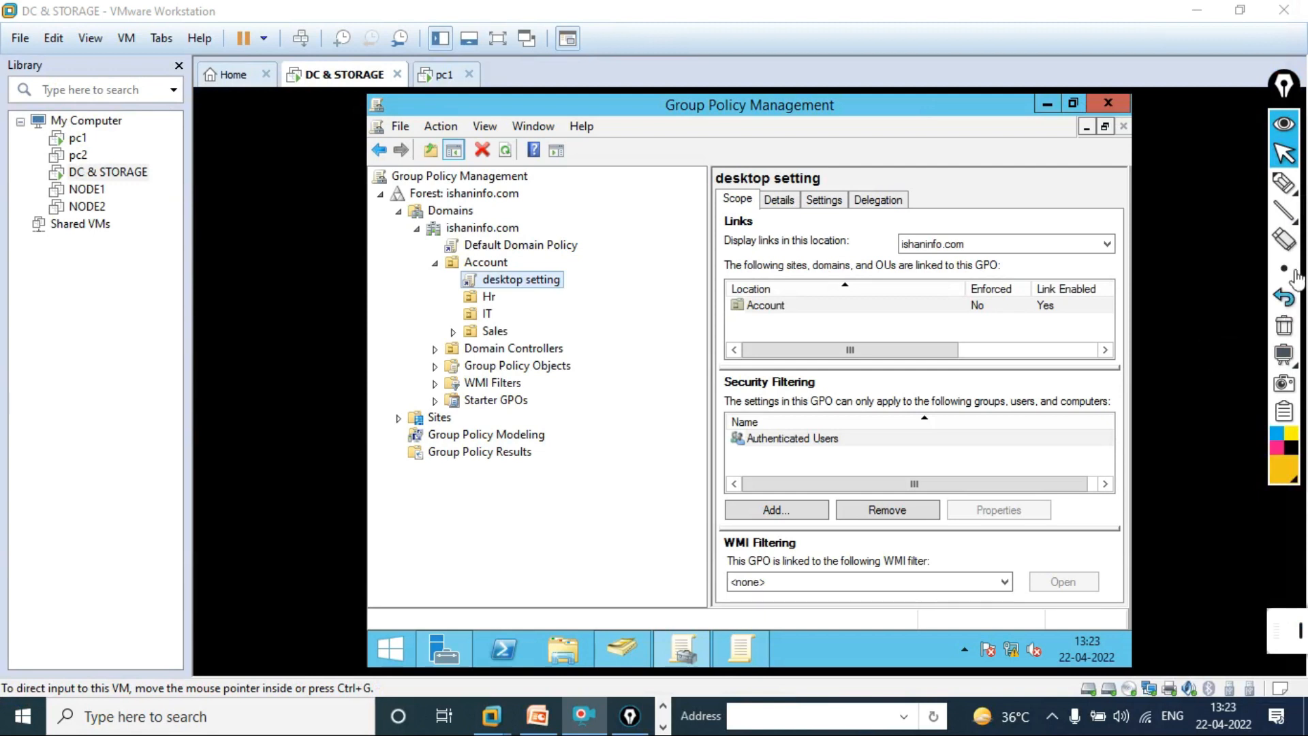
click(1283, 179)
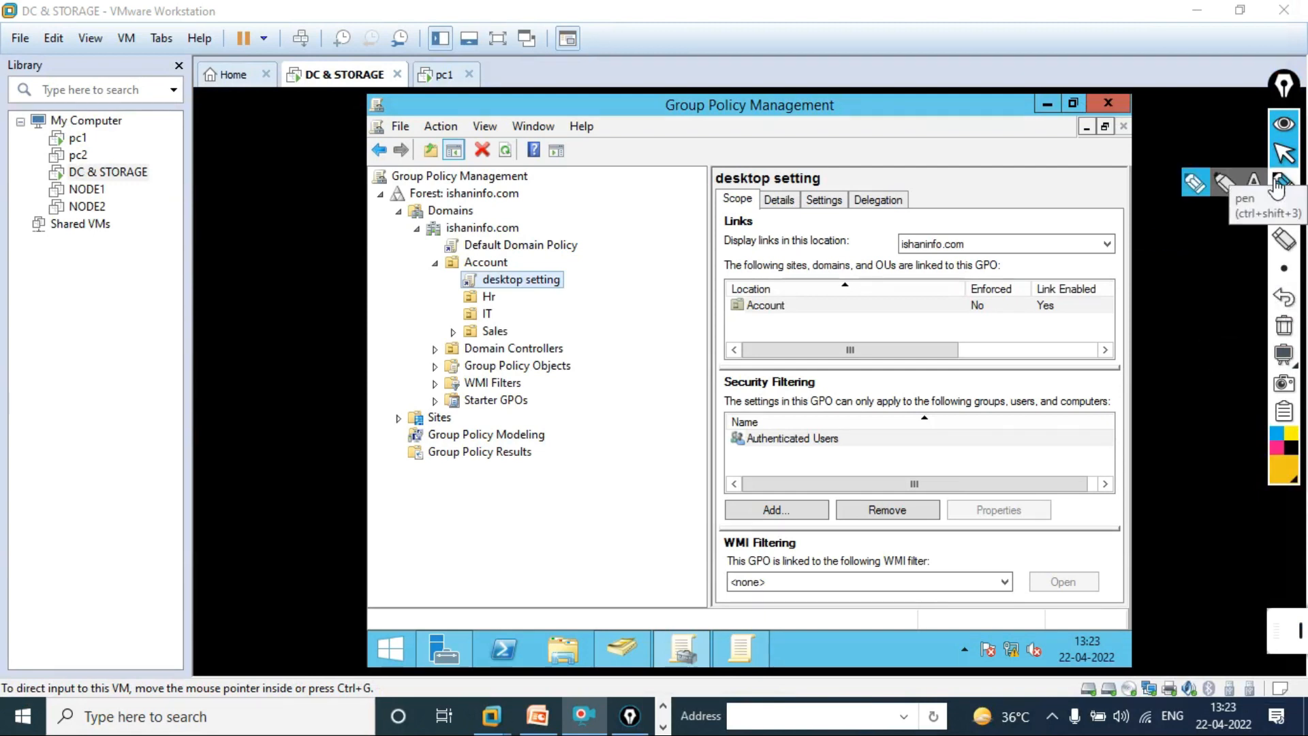
click(1194, 185)
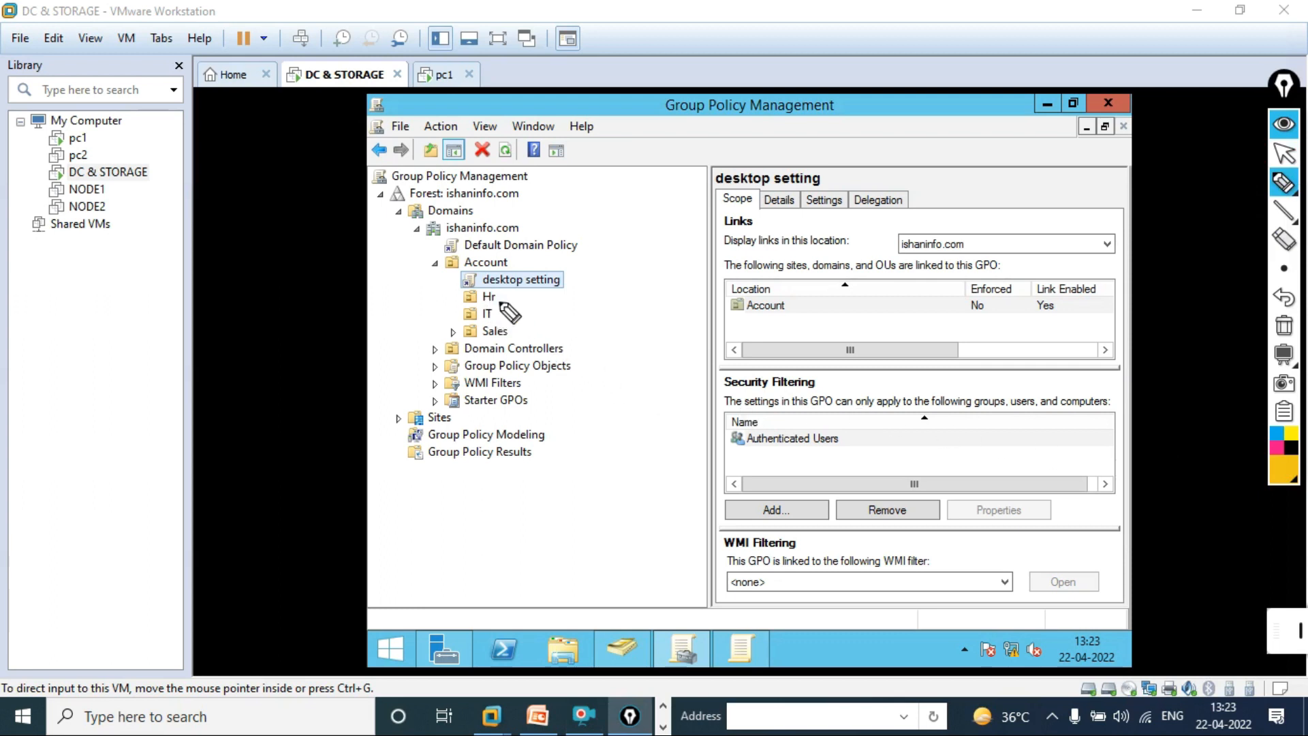
mouse_move(508, 295)
mouse_down()
mouse_move(629, 275)
mouse_move(498, 313)
mouse_move(539, 341)
mouse_move(625, 309)
mouse_move(628, 242)
mouse_up()
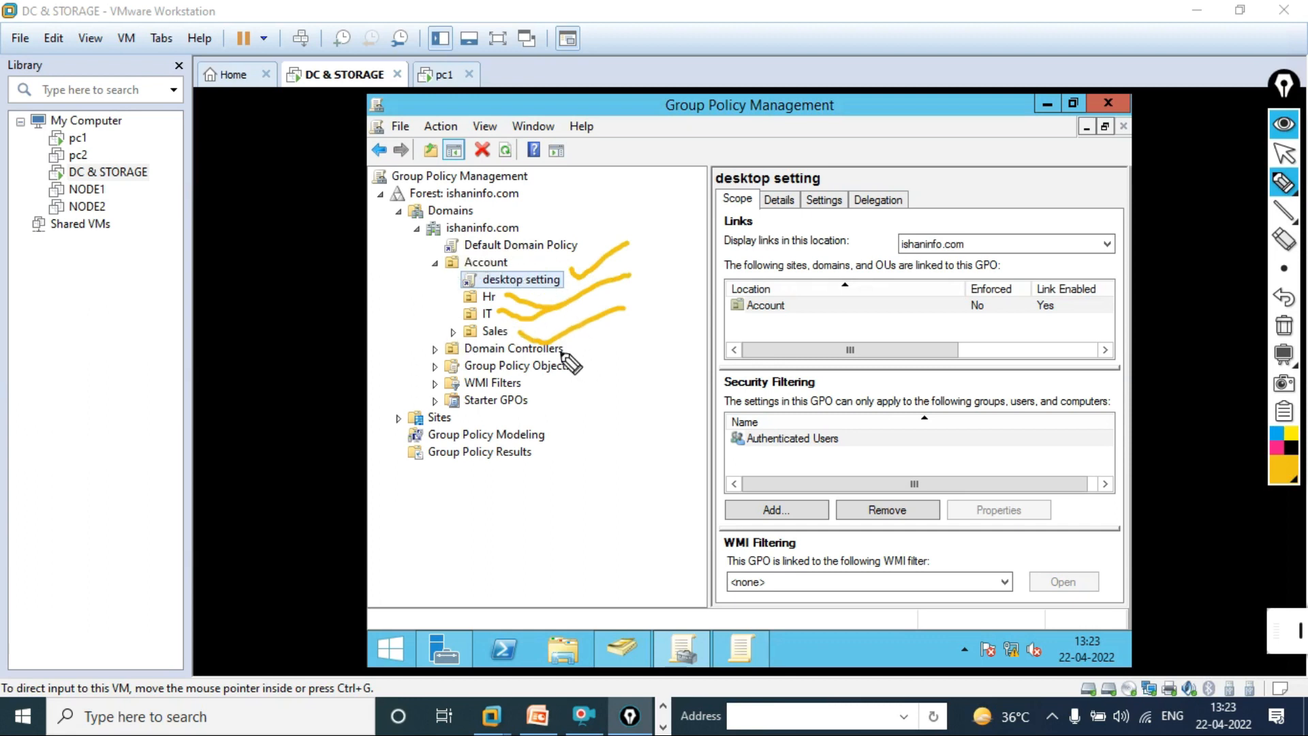
In dark red, mark Group Policy Objects and tick the Sales OU, then erase all ink.
click(1284, 471)
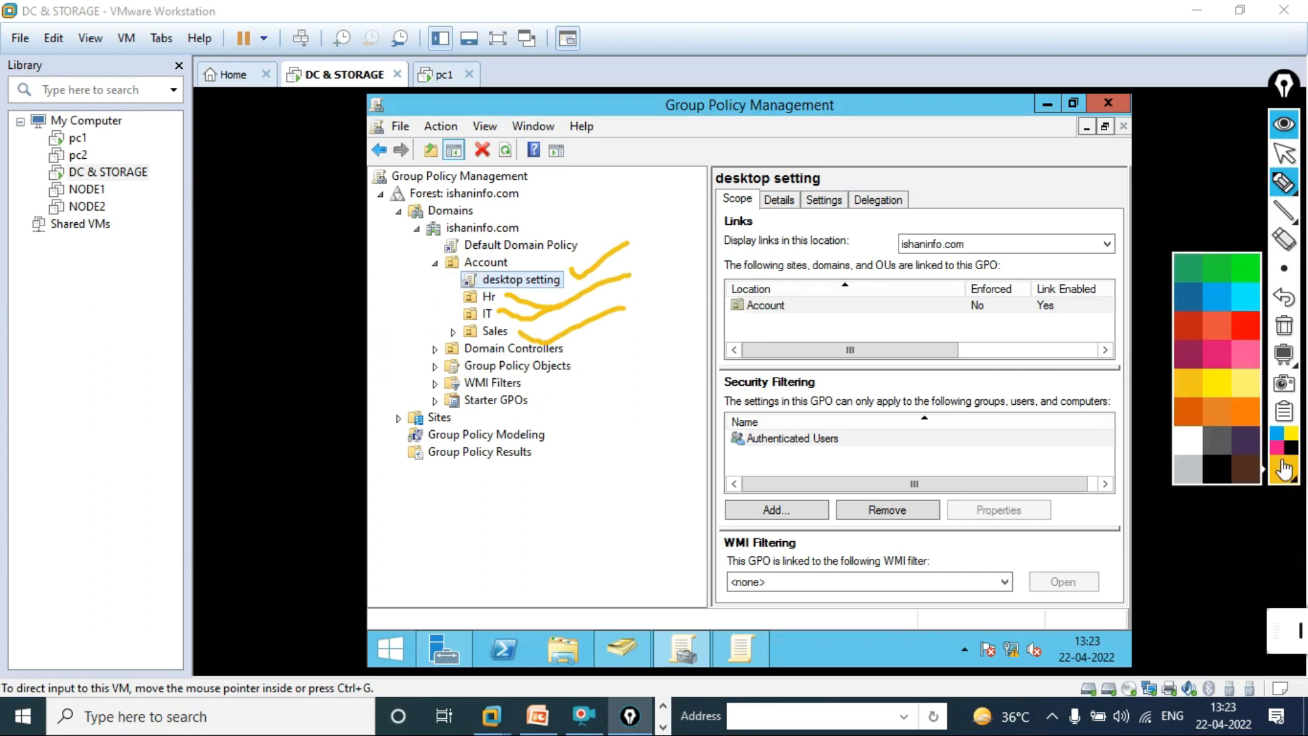
click(1189, 332)
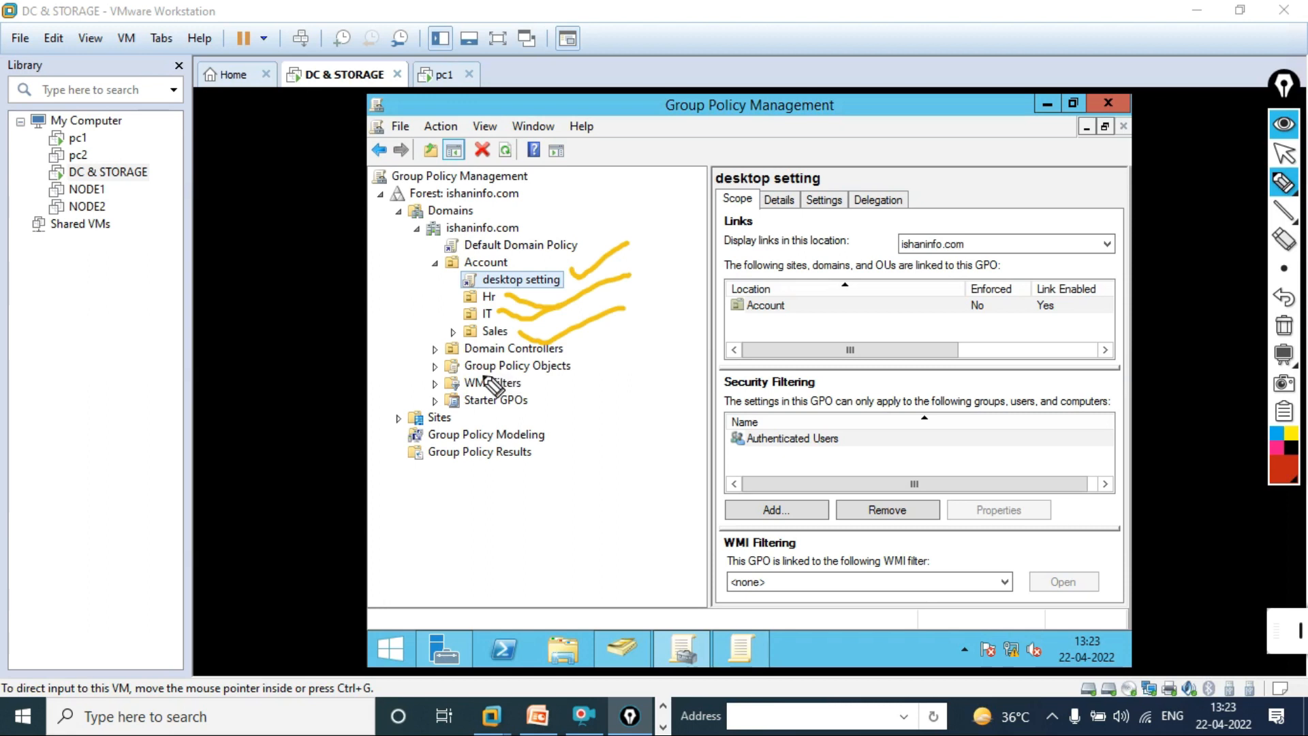
mouse_move(571, 368)
mouse_down()
mouse_move(593, 378)
mouse_move(628, 357)
mouse_move(586, 387)
mouse_move(644, 354)
mouse_move(612, 360)
mouse_up()
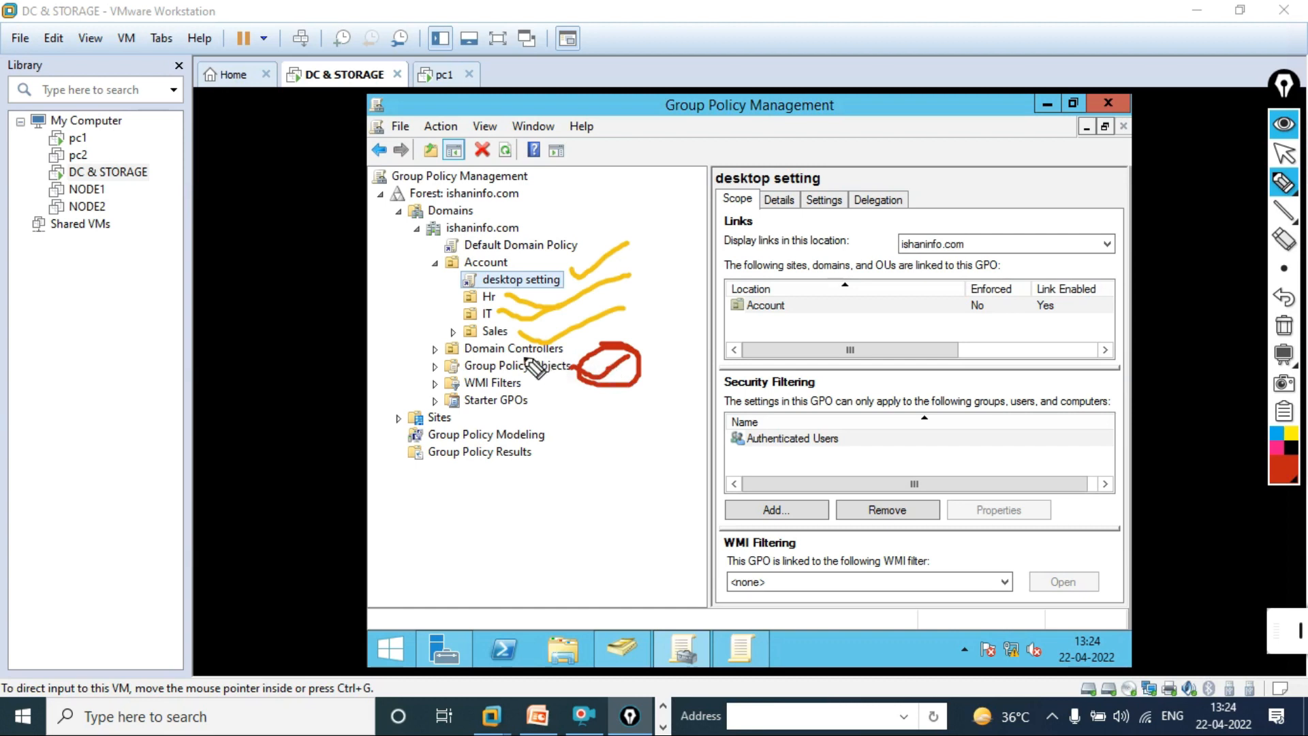
mouse_move(449, 324)
mouse_down()
mouse_move(486, 323)
mouse_move(452, 314)
mouse_move(471, 304)
mouse_move(453, 296)
mouse_move(475, 292)
mouse_up()
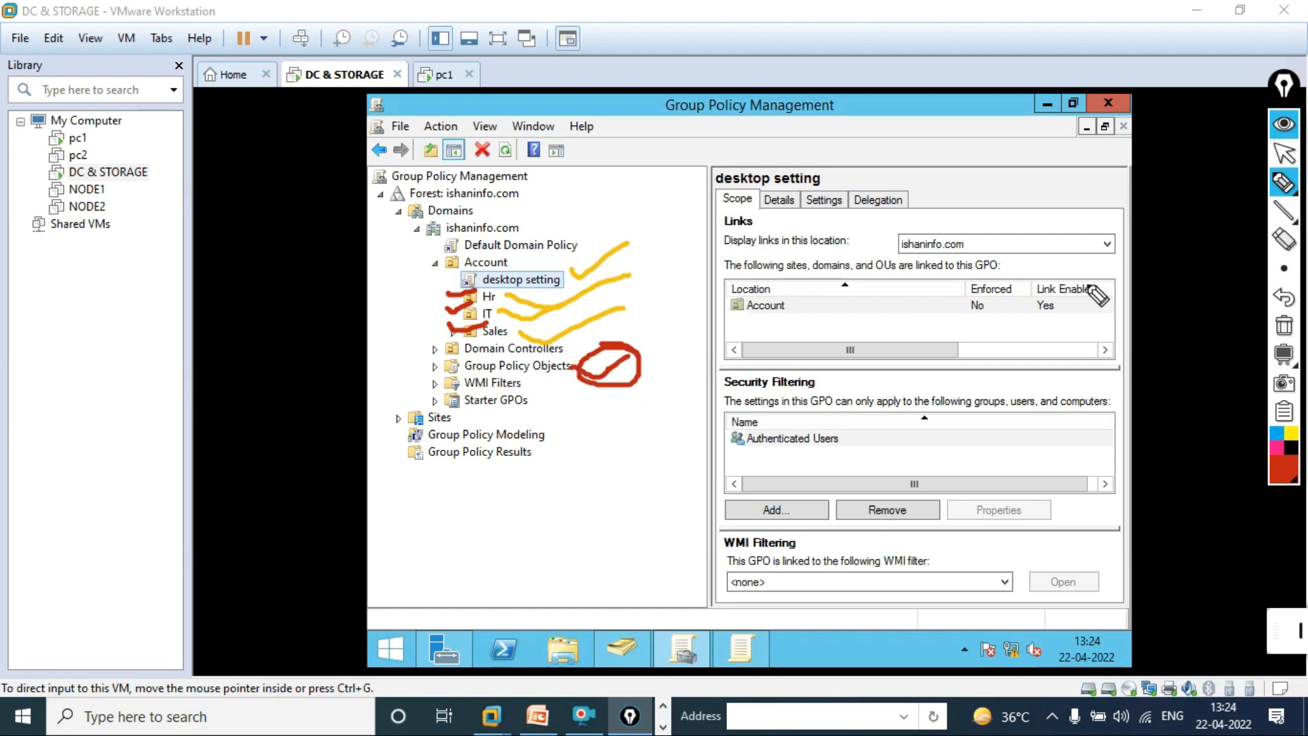
click(1285, 328)
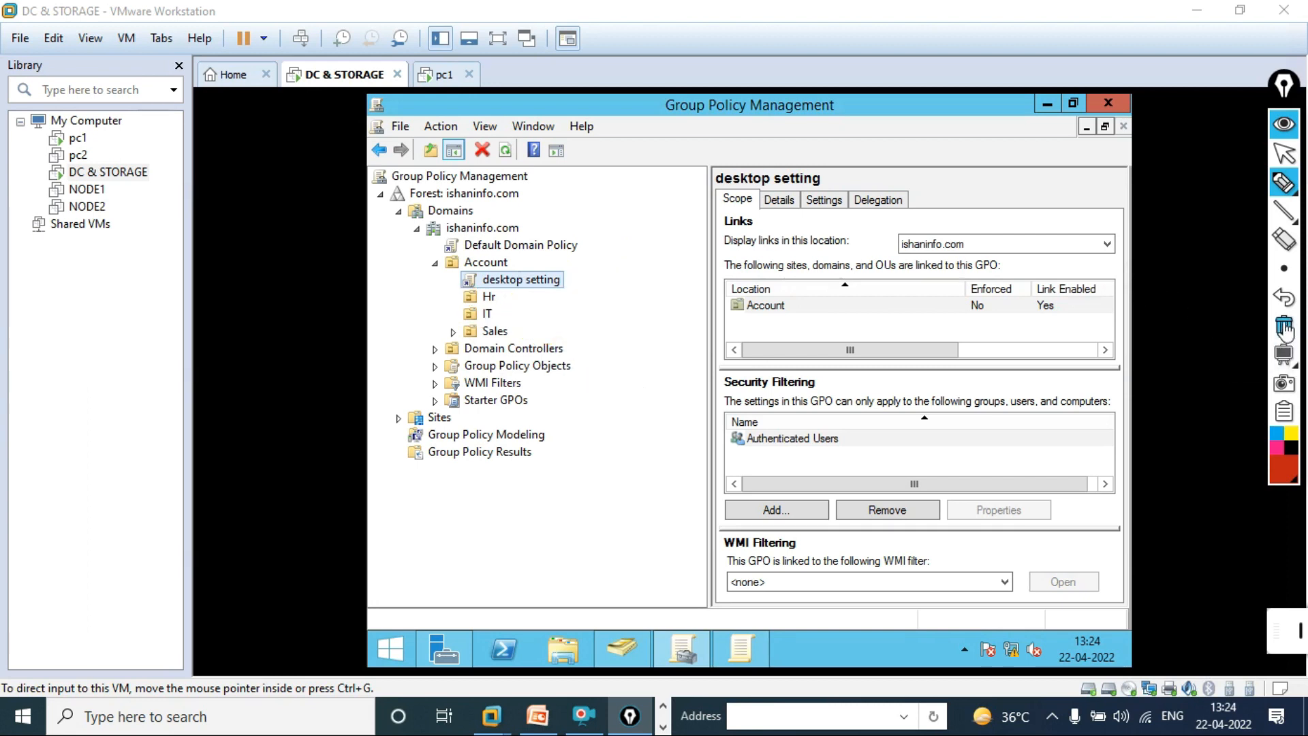
Return to the cursor tool, put the VM in full screen, and expand Group Policy Objects.
click(1285, 153)
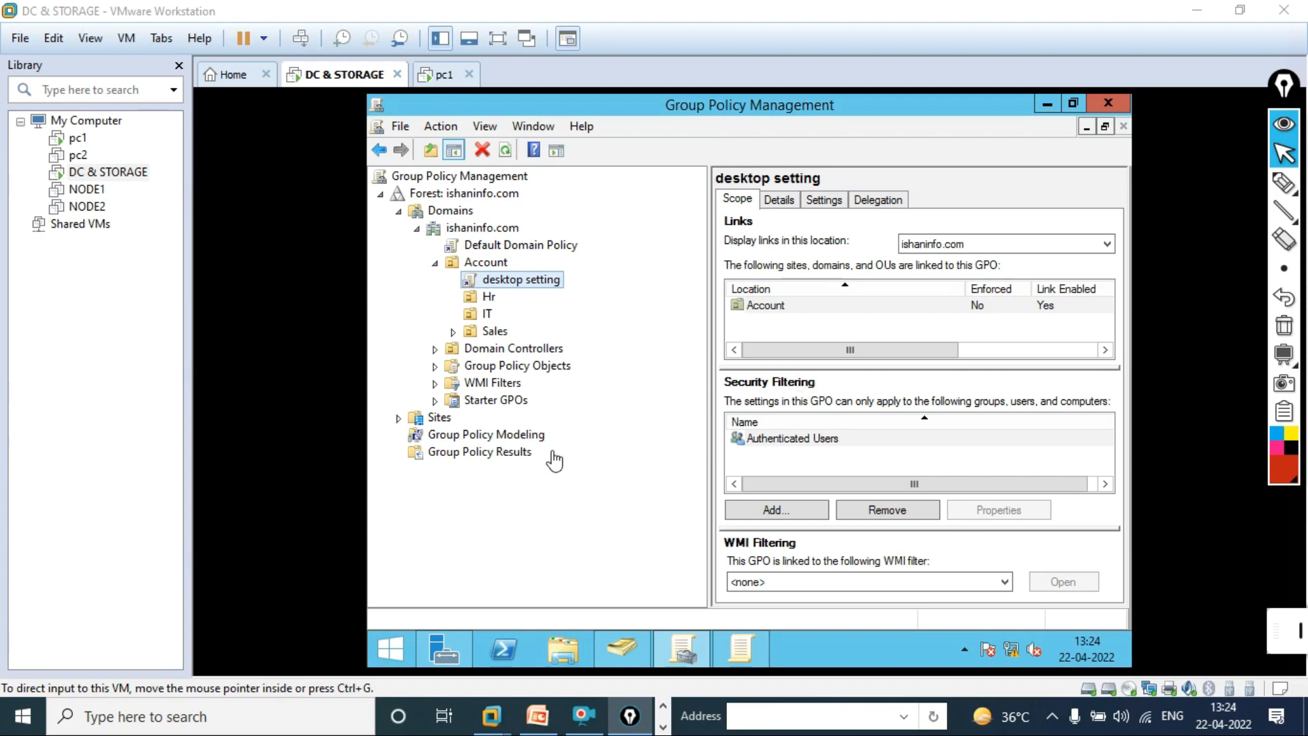
click(500, 39)
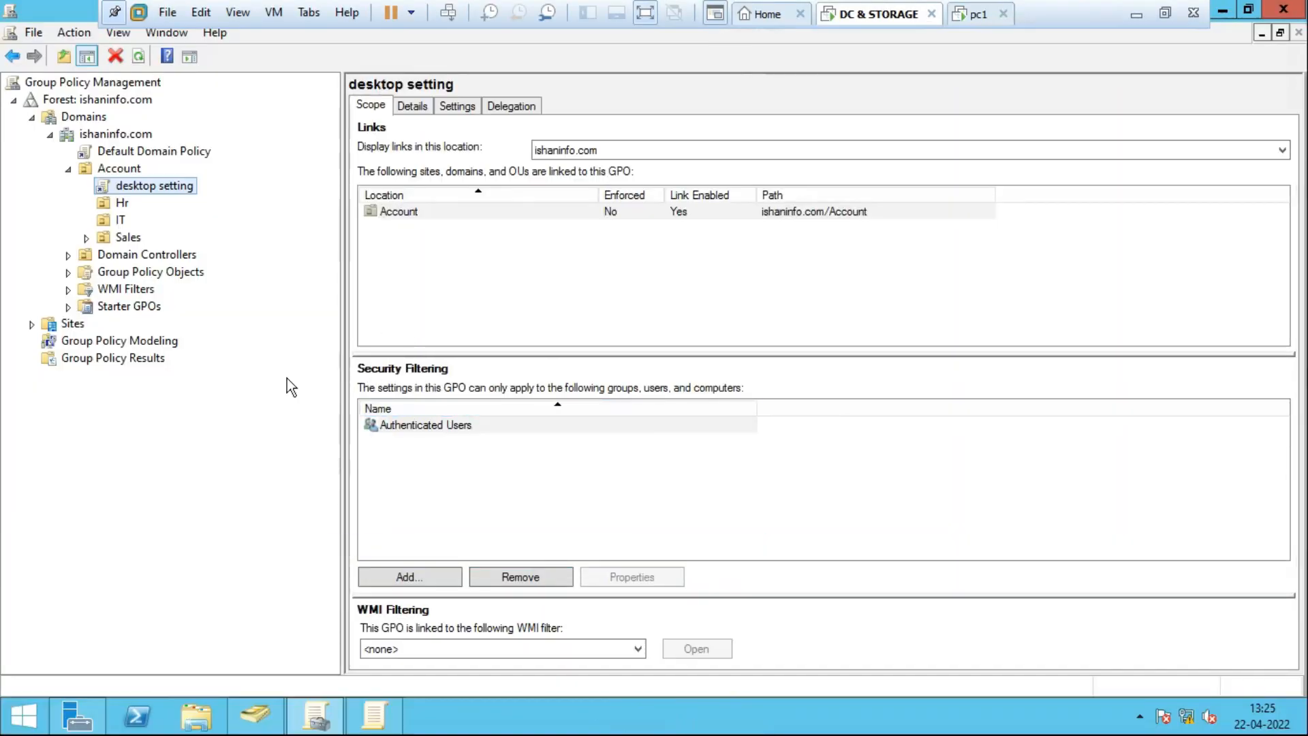
click(181, 274)
click(68, 273)
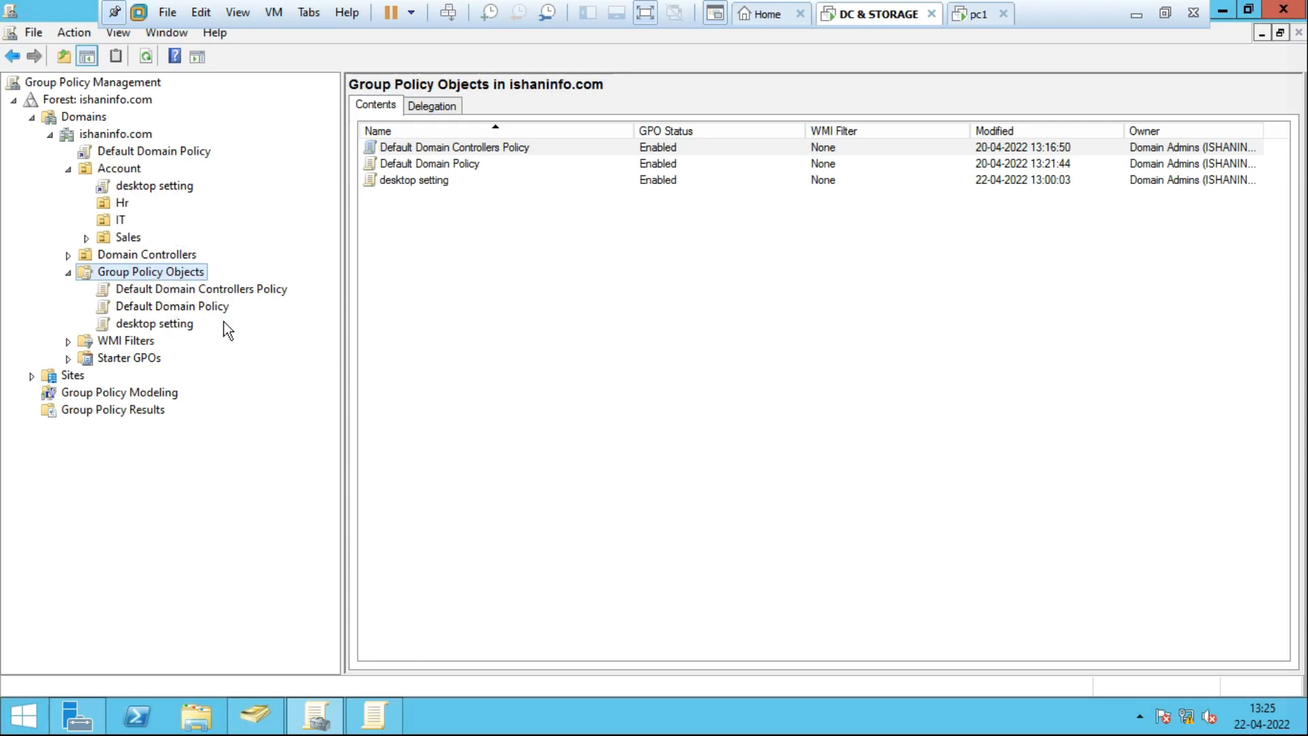
Create a new GPO named 'DriveHinde' from the Group Policy Objects container's New command.
right_click(185, 270)
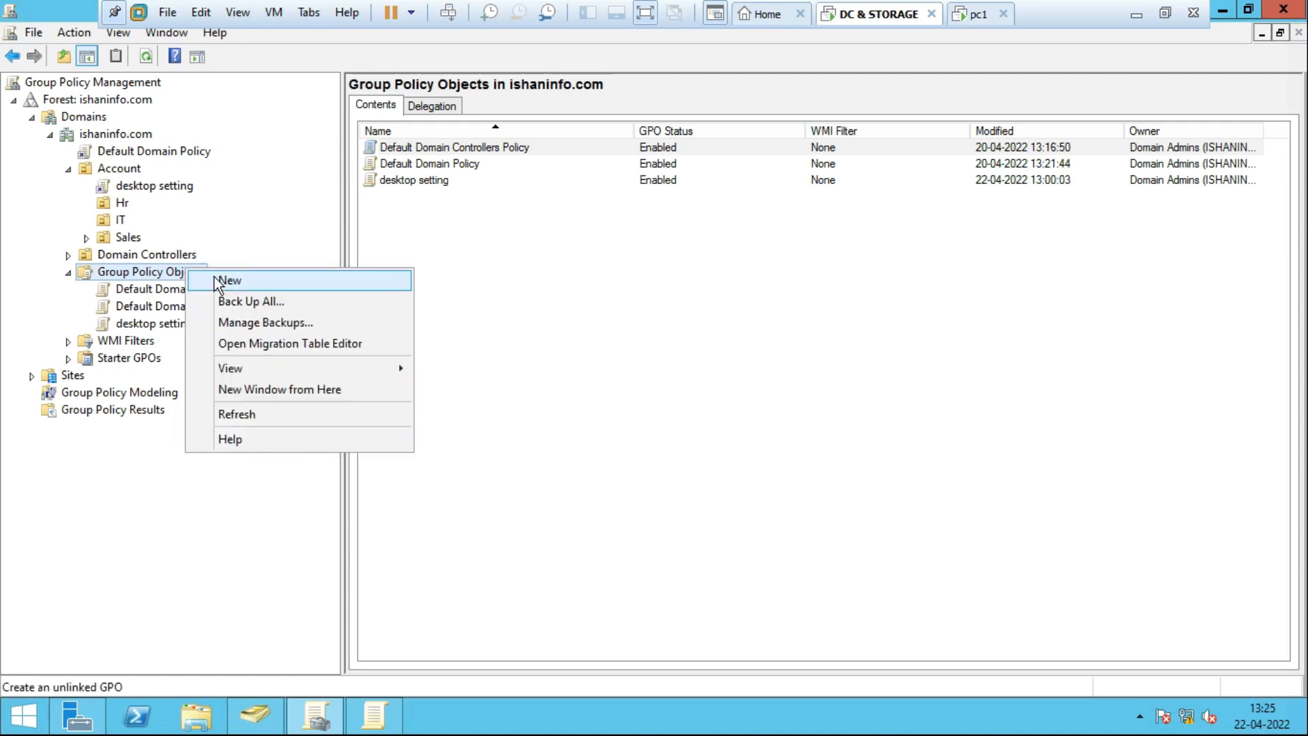
click(214, 279)
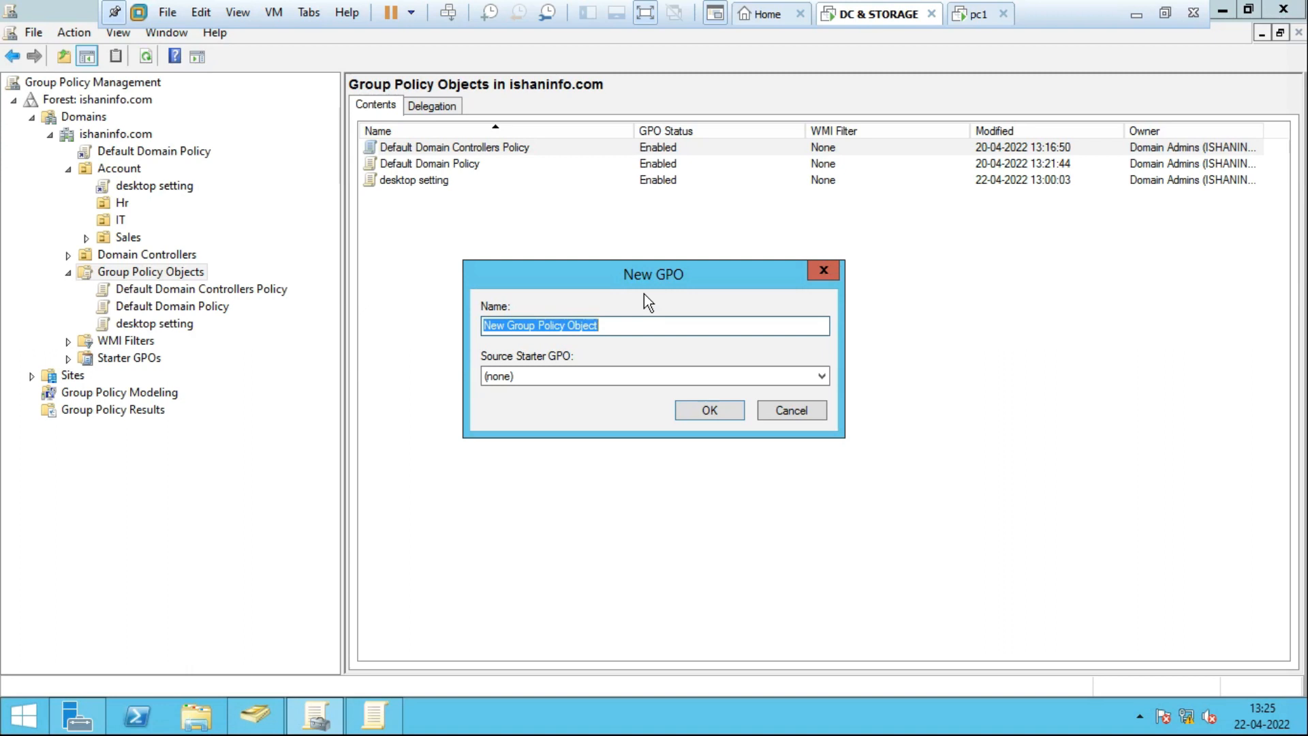
text(D)
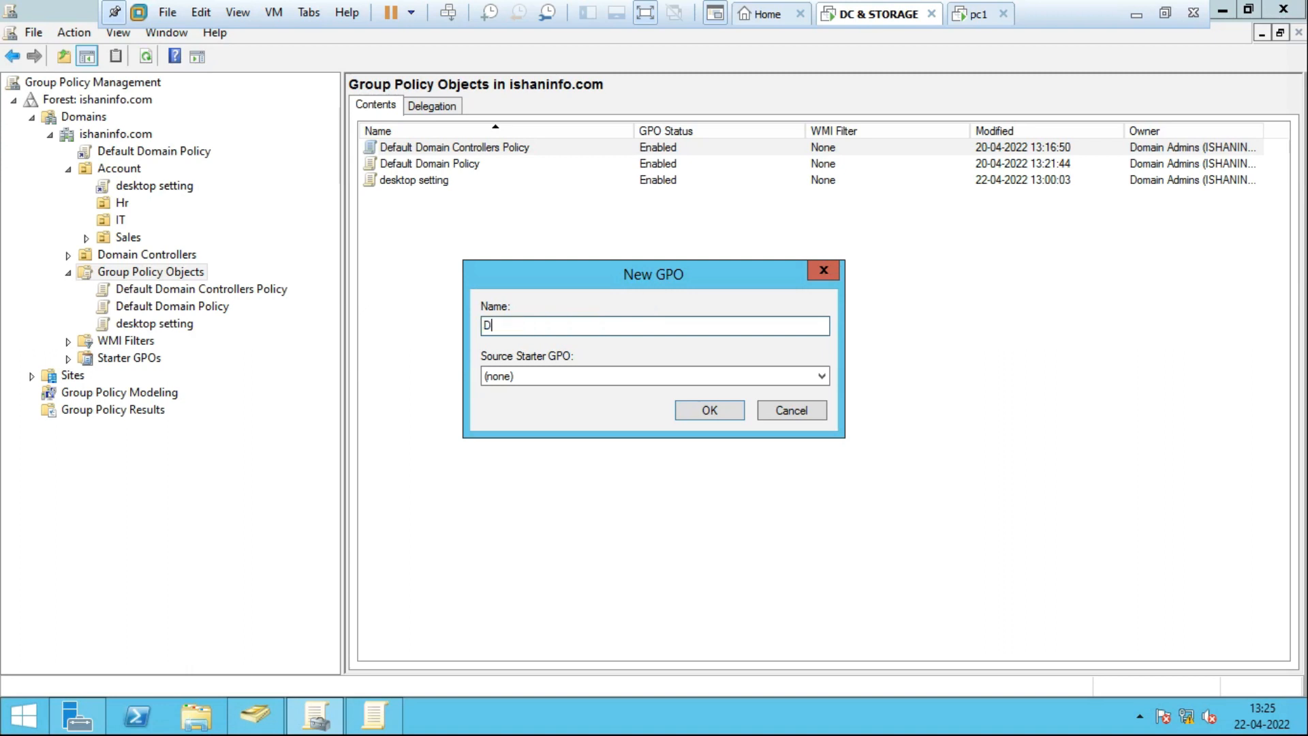
text(riveHindi\)
key(BackSpace)
text(e)
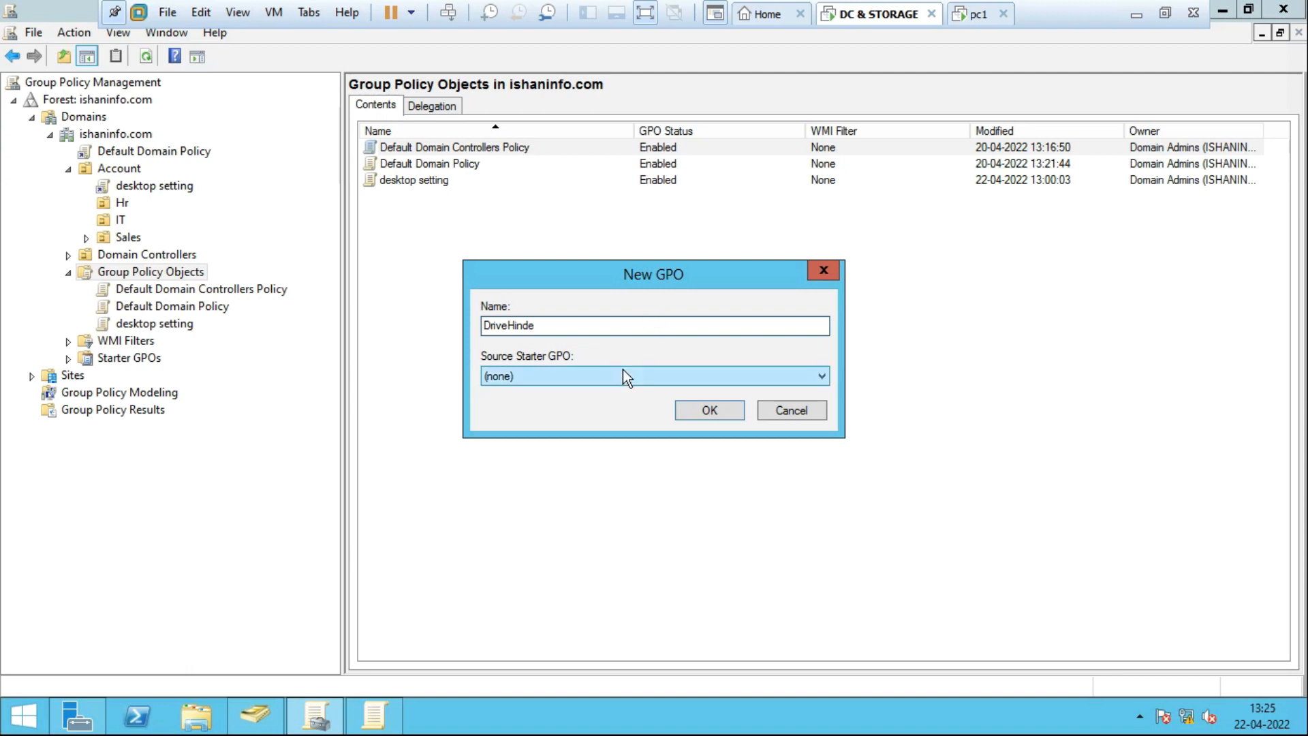
click(708, 411)
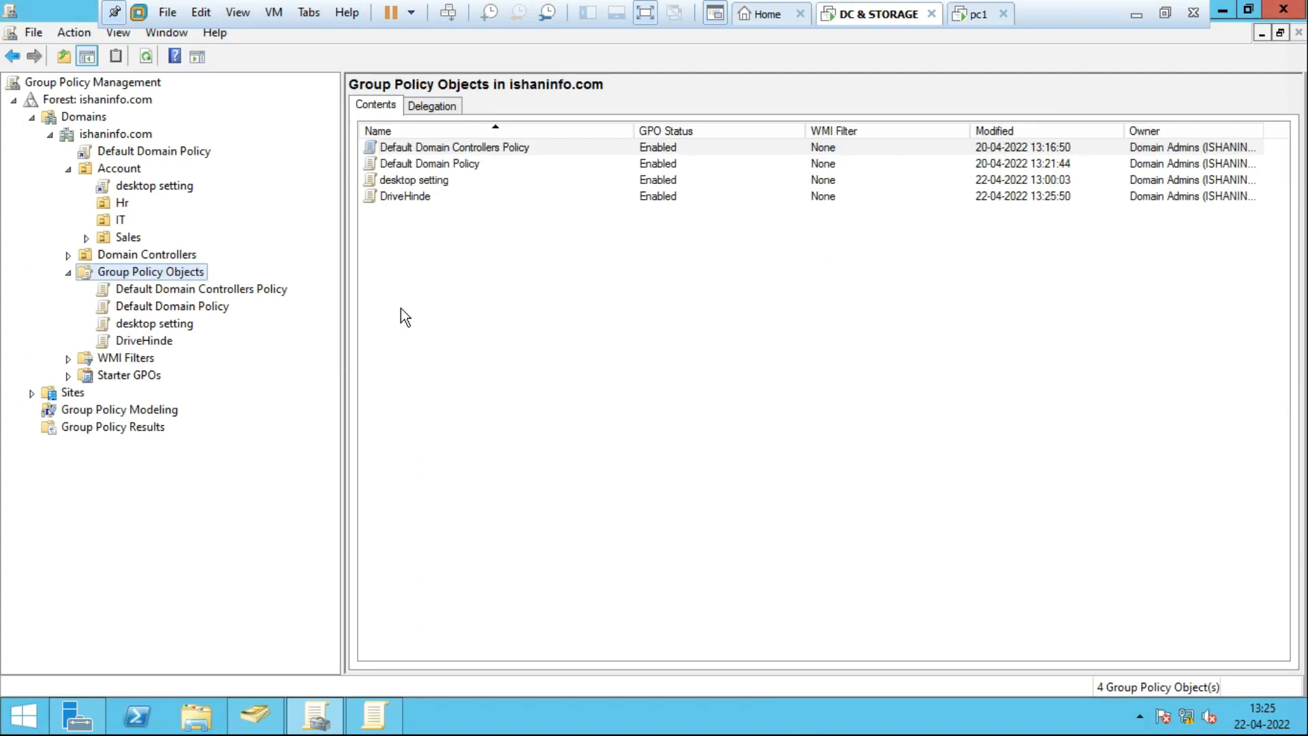
Select the DriveHinde GPO and open it with Edit in Group Policy Management Editor.
click(413, 197)
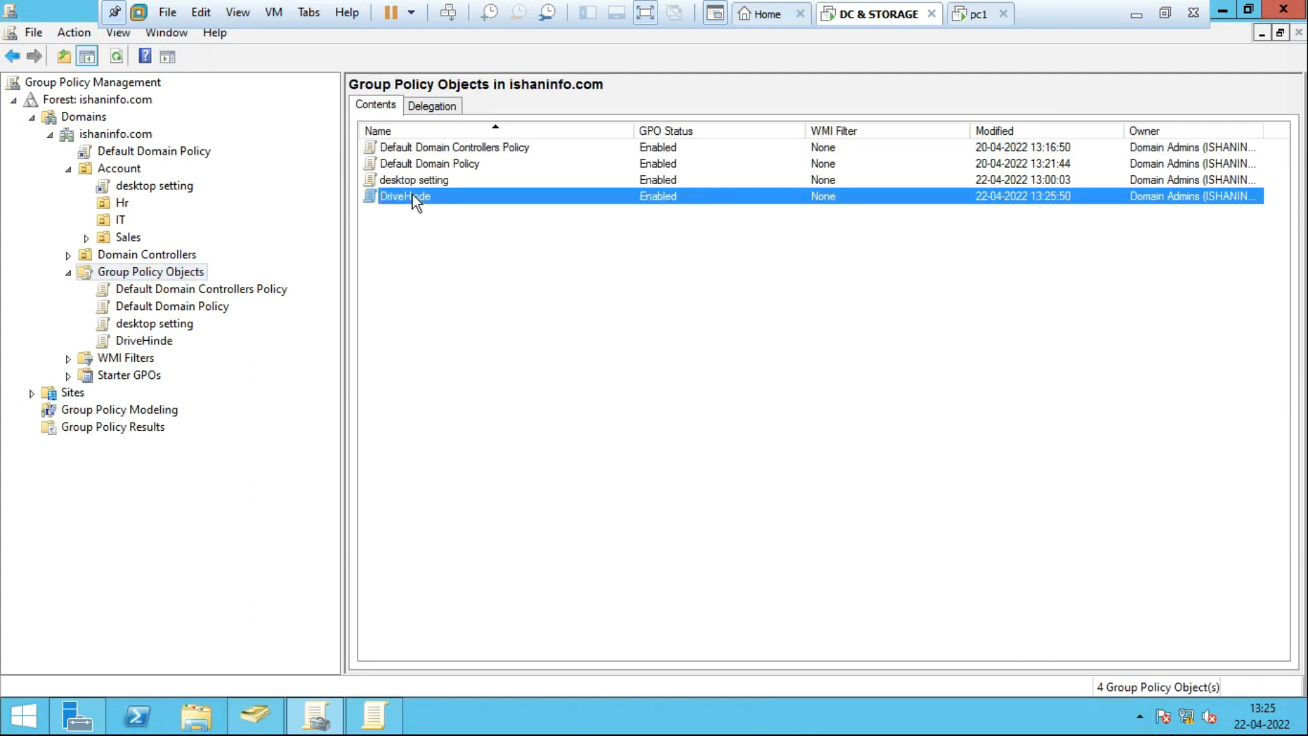
click(128, 343)
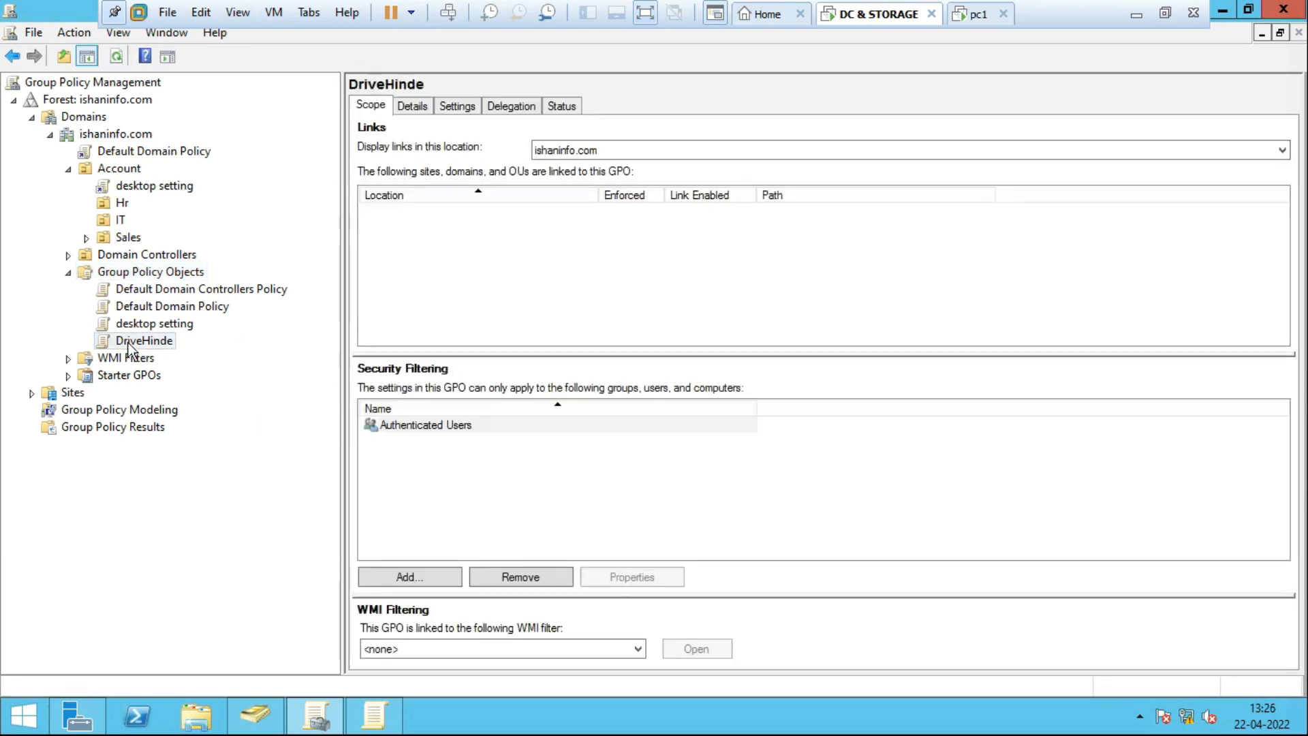
right_click(128, 342)
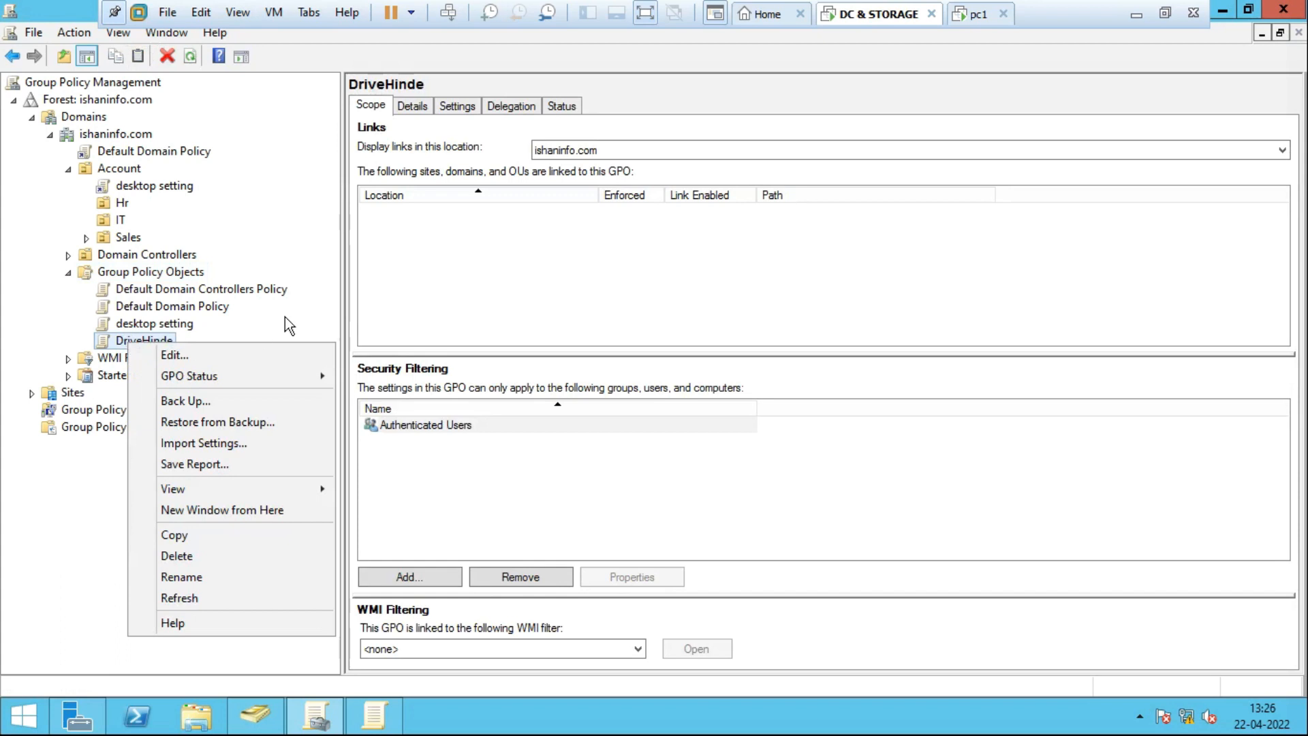
click(233, 337)
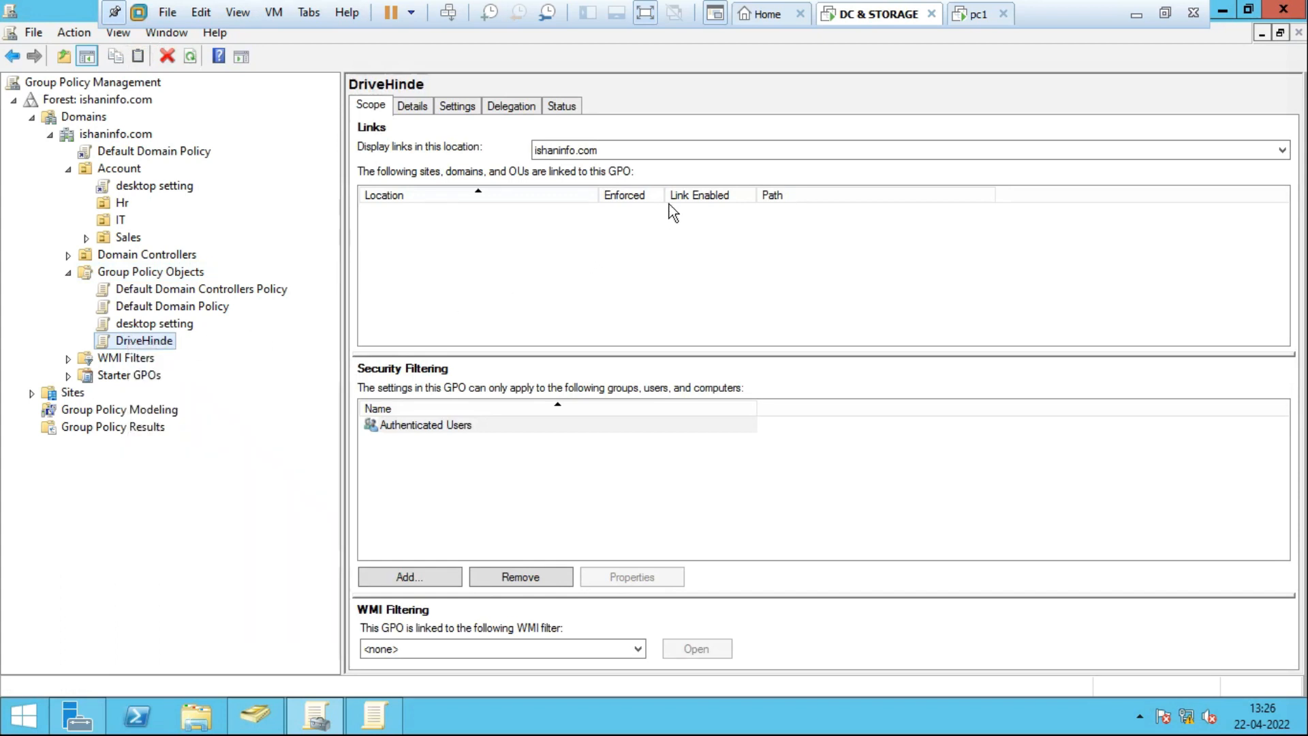
right_click(166, 342)
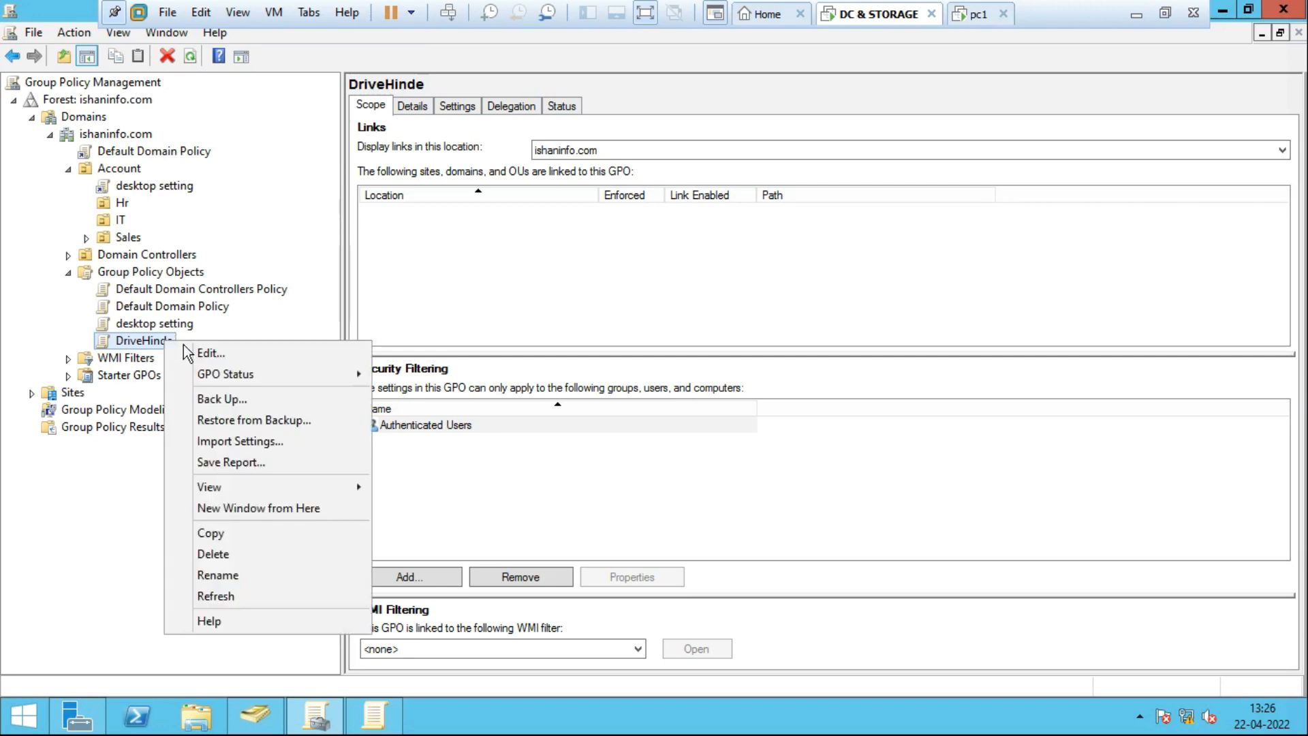
click(210, 353)
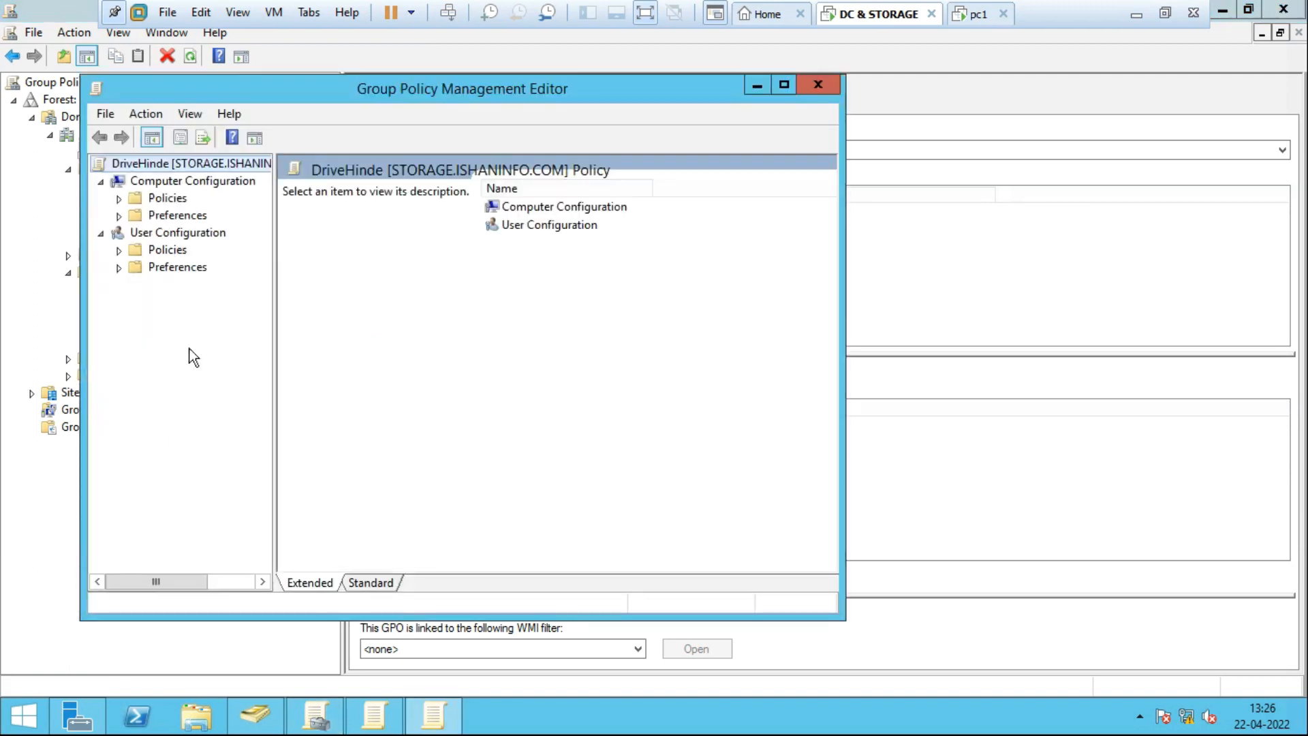
Expand DriveHinde's User Configuration node and widen the editor's tree pane.
click(116, 232)
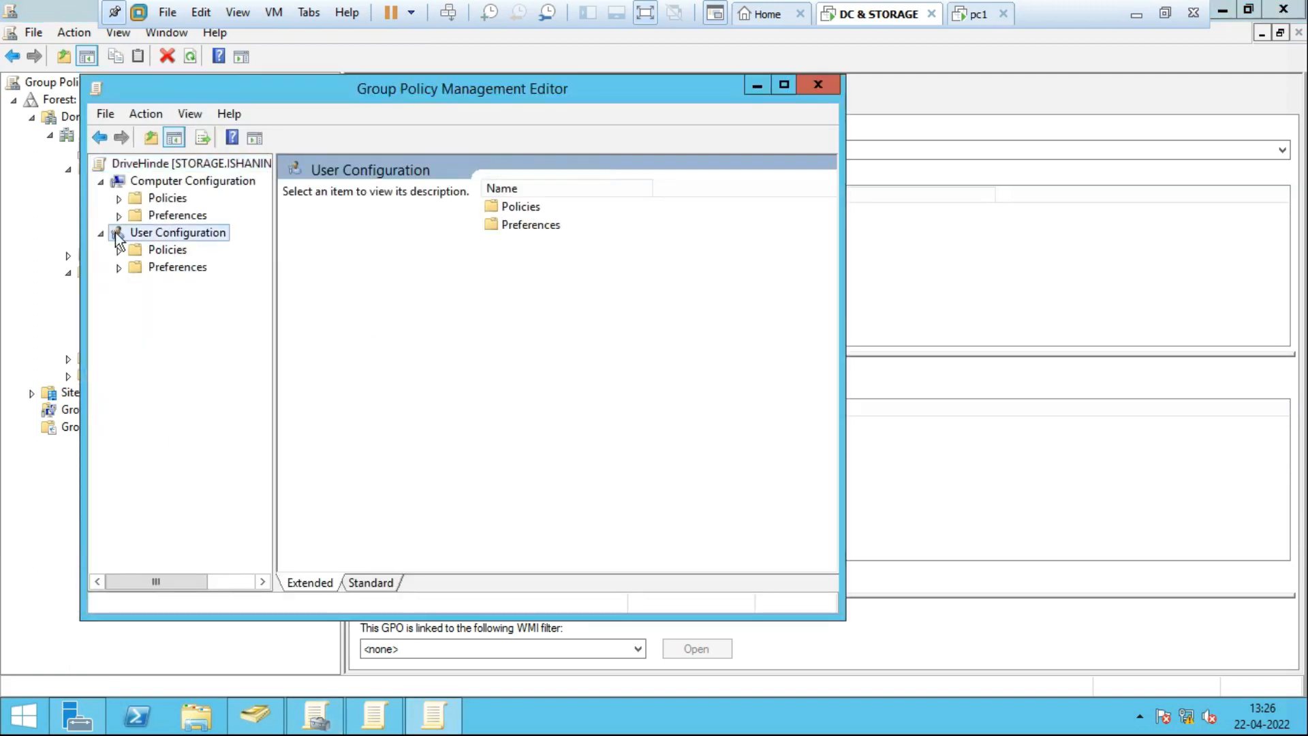
click(103, 234)
double_click(122, 235)
click(139, 251)
click(120, 267)
click(120, 267)
click(124, 264)
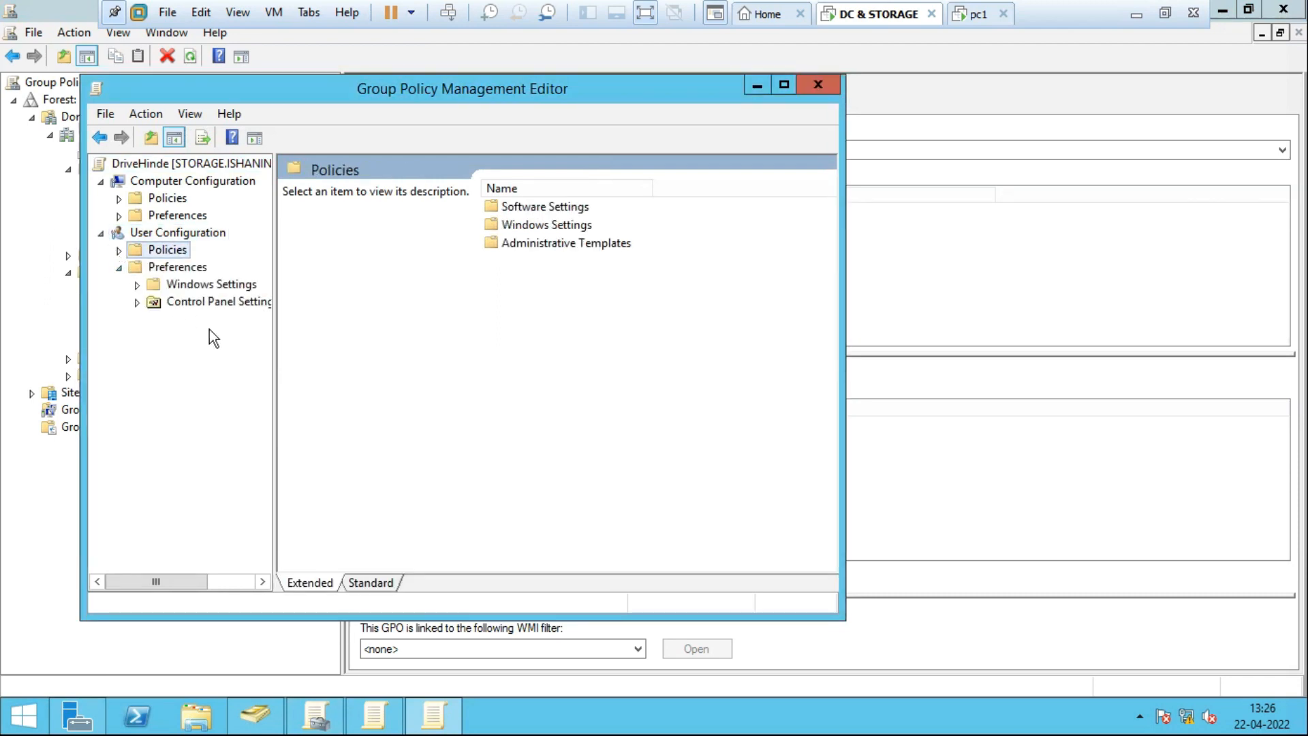
drag(272, 353, 411, 356)
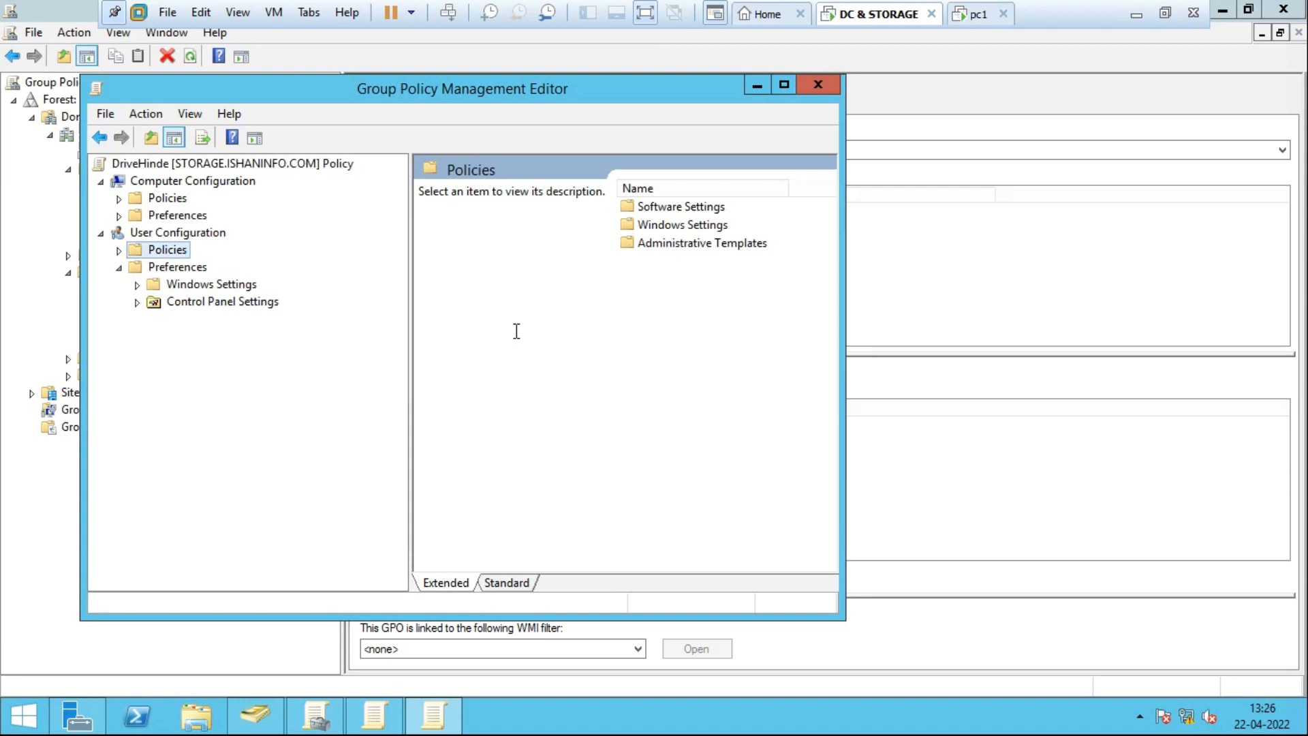
Navigate Policies > Administrative Templates > Windows Components > File Explorer and maximize the editor.
click(119, 249)
click(264, 302)
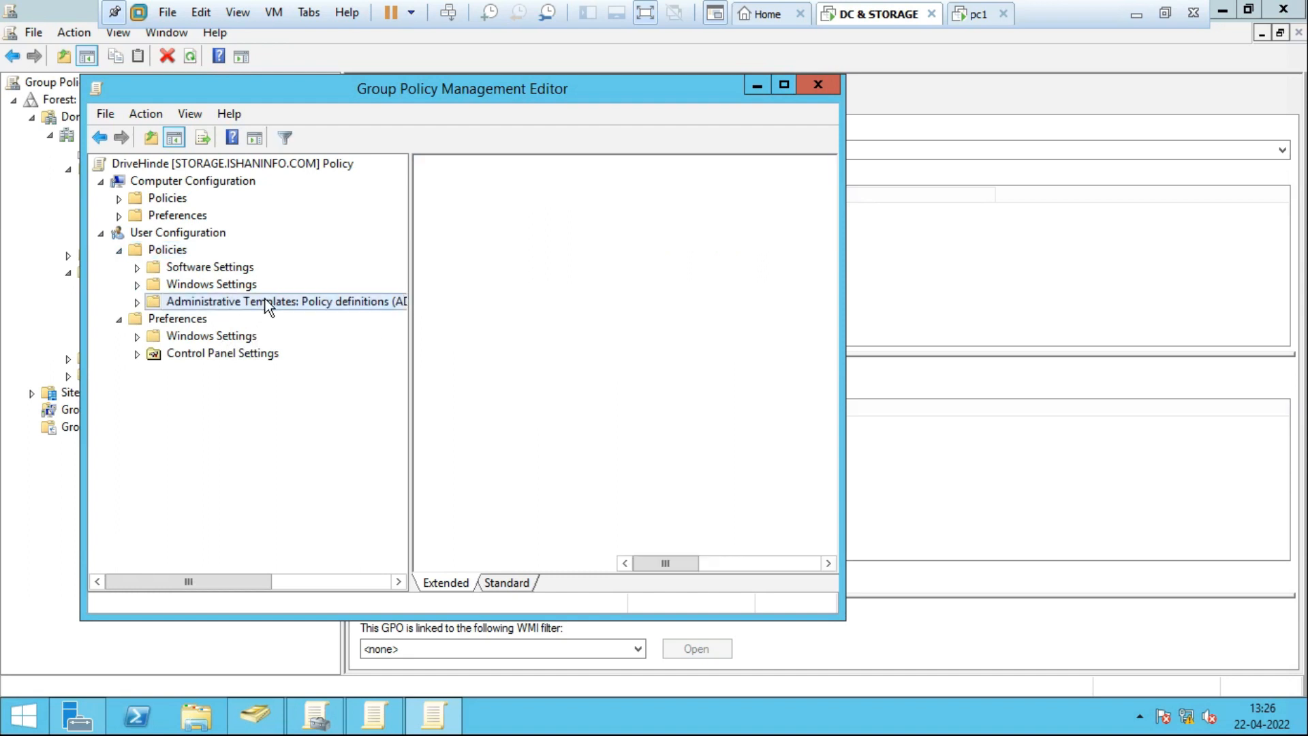
click(137, 301)
drag(410, 375, 456, 370)
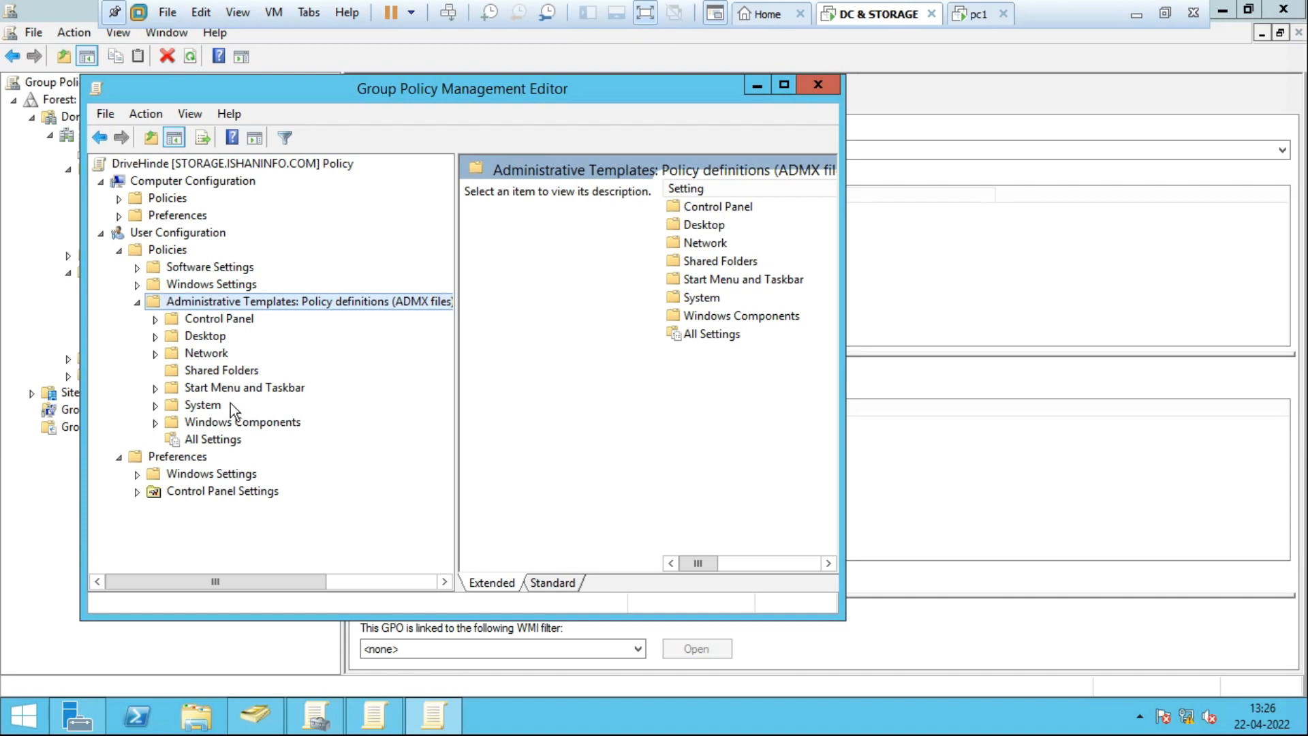
click(258, 427)
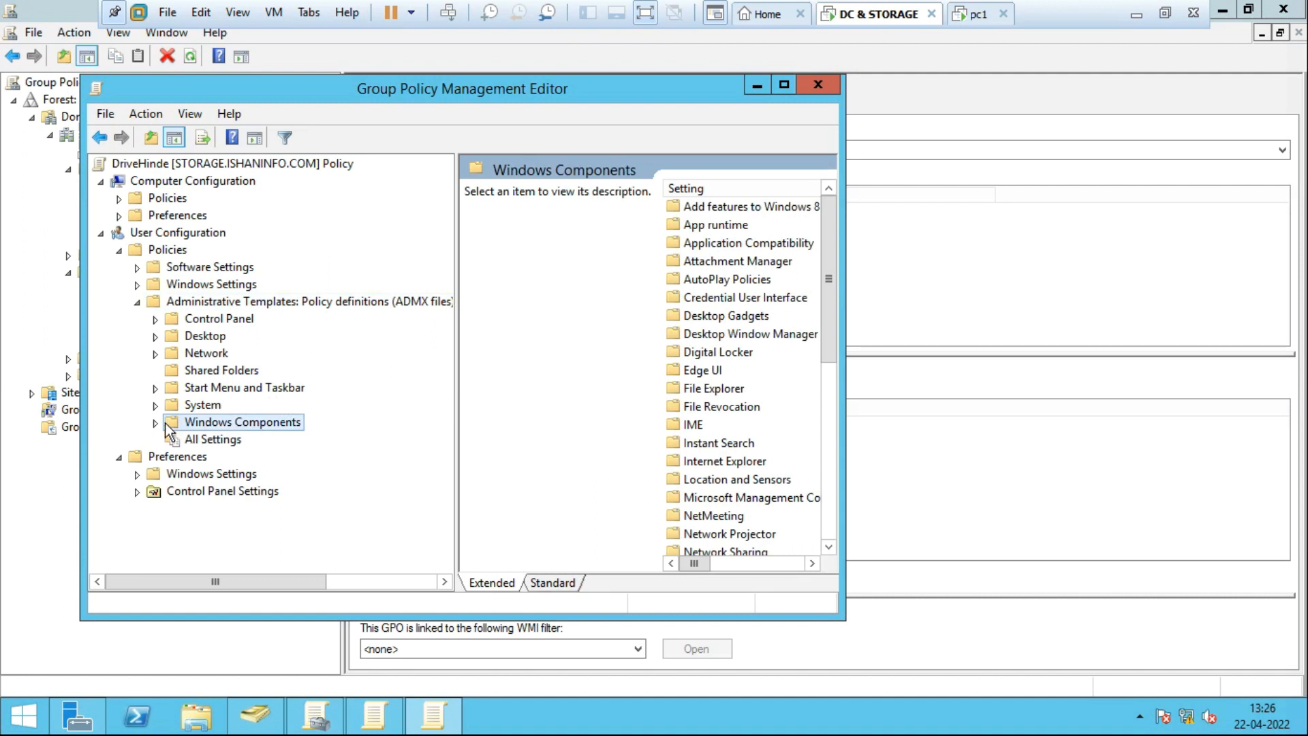
click(156, 423)
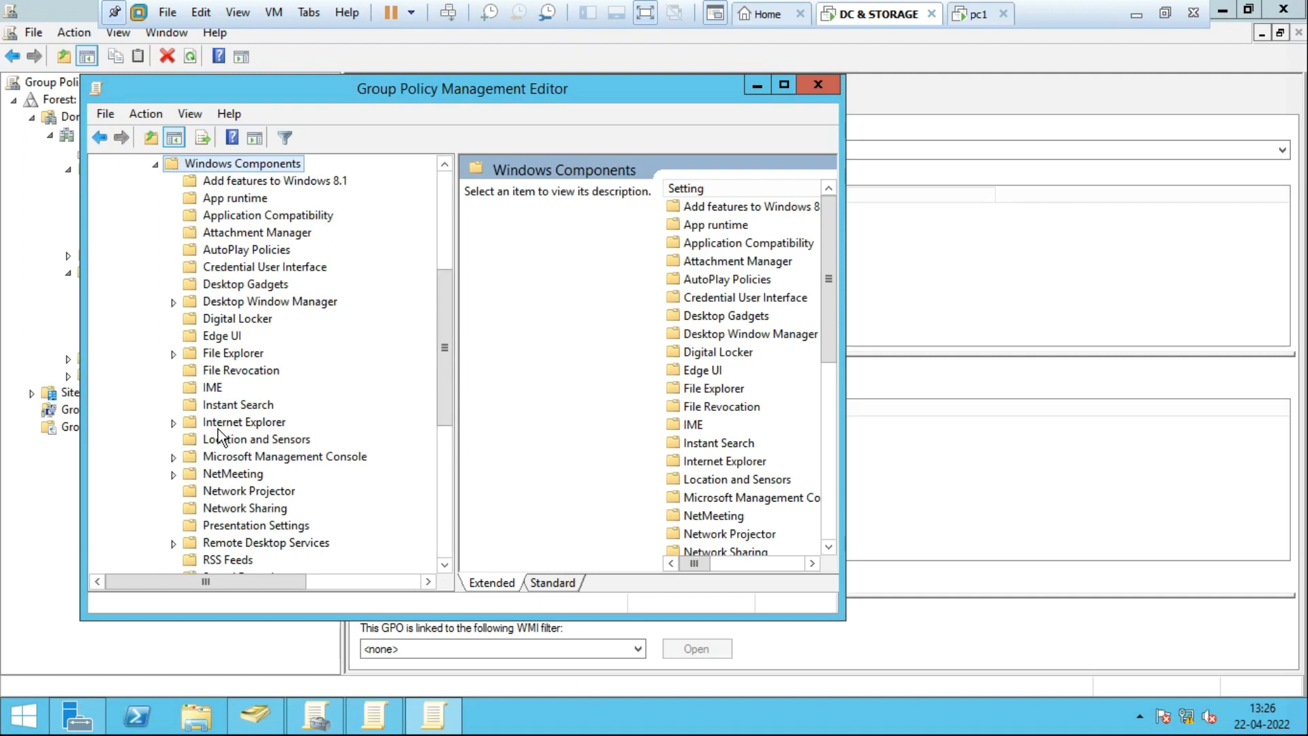
click(192, 353)
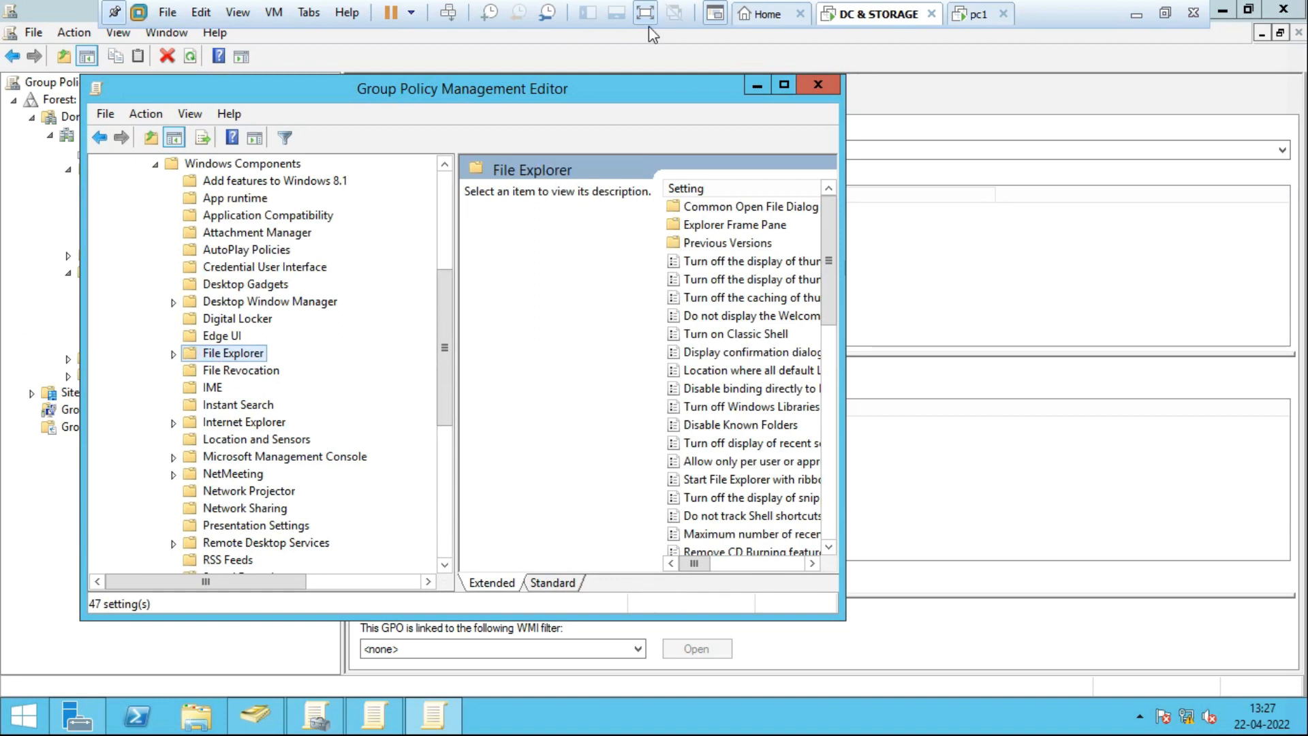
double_click(636, 92)
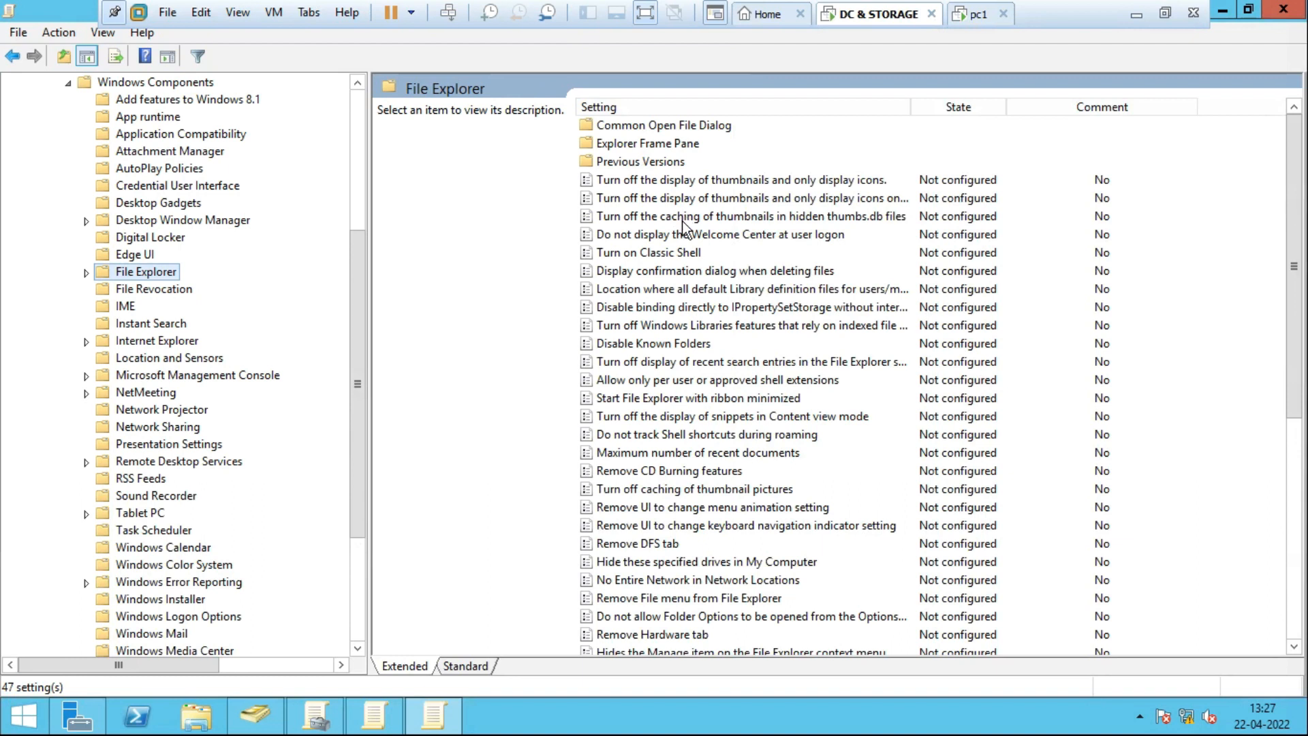
click(665, 344)
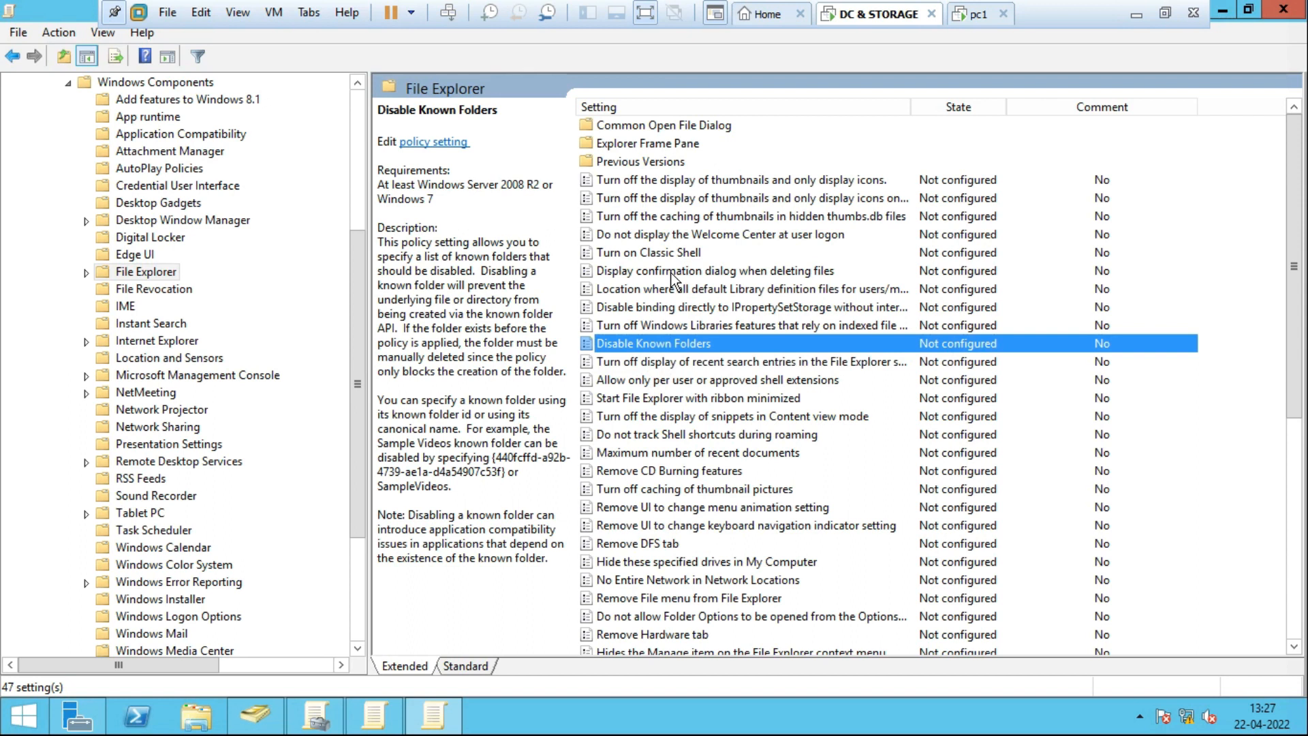
click(658, 234)
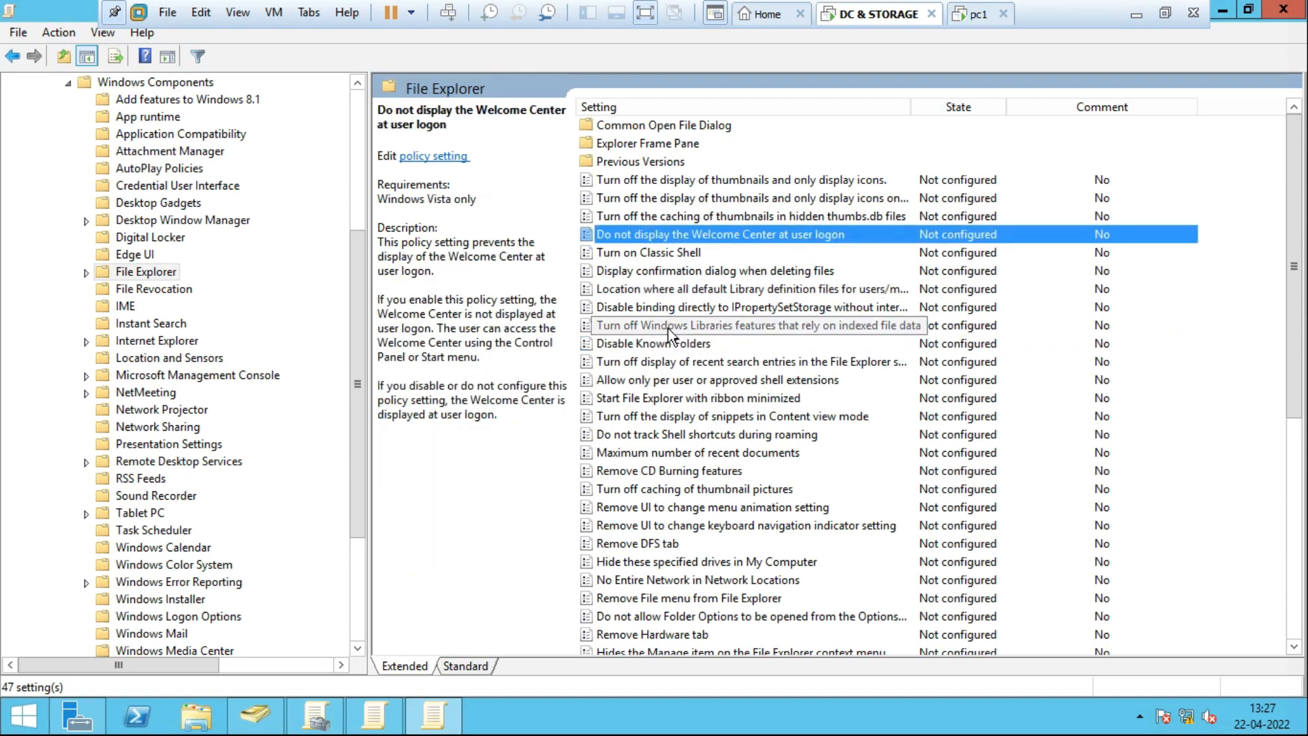
click(648, 437)
key(h)
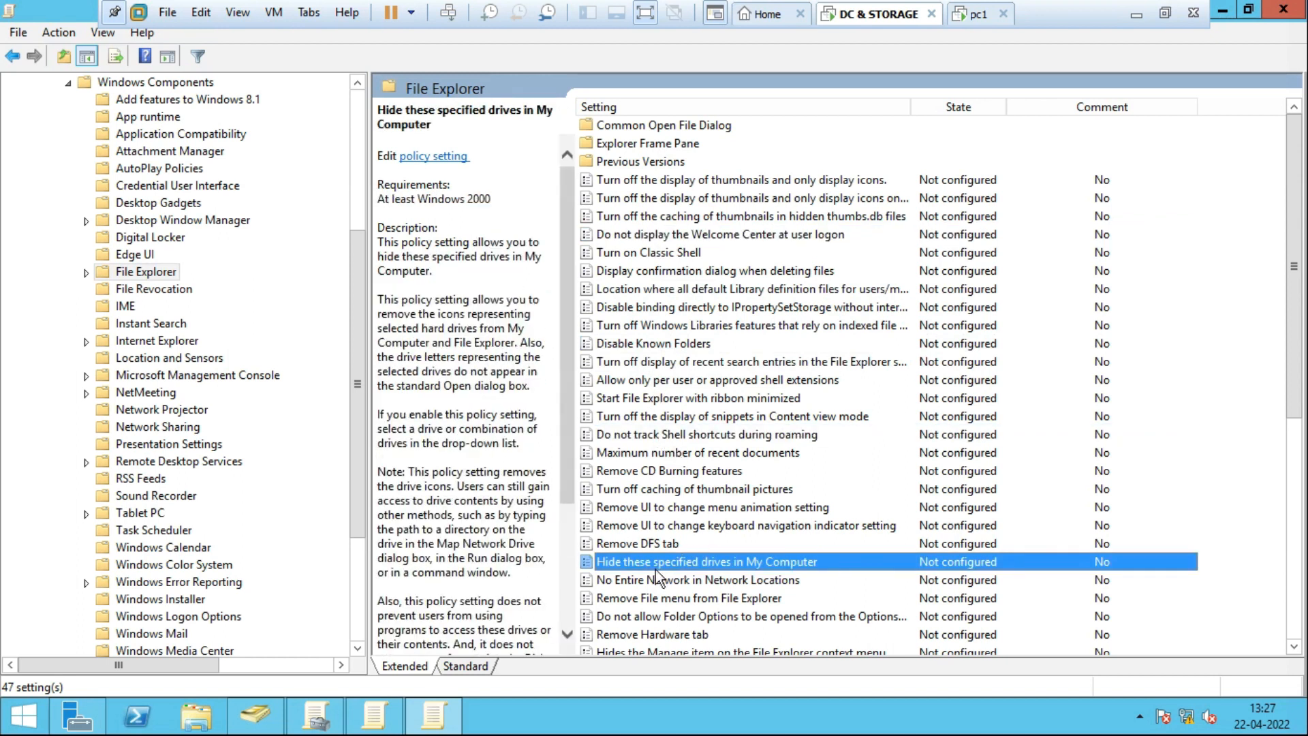
key(h)
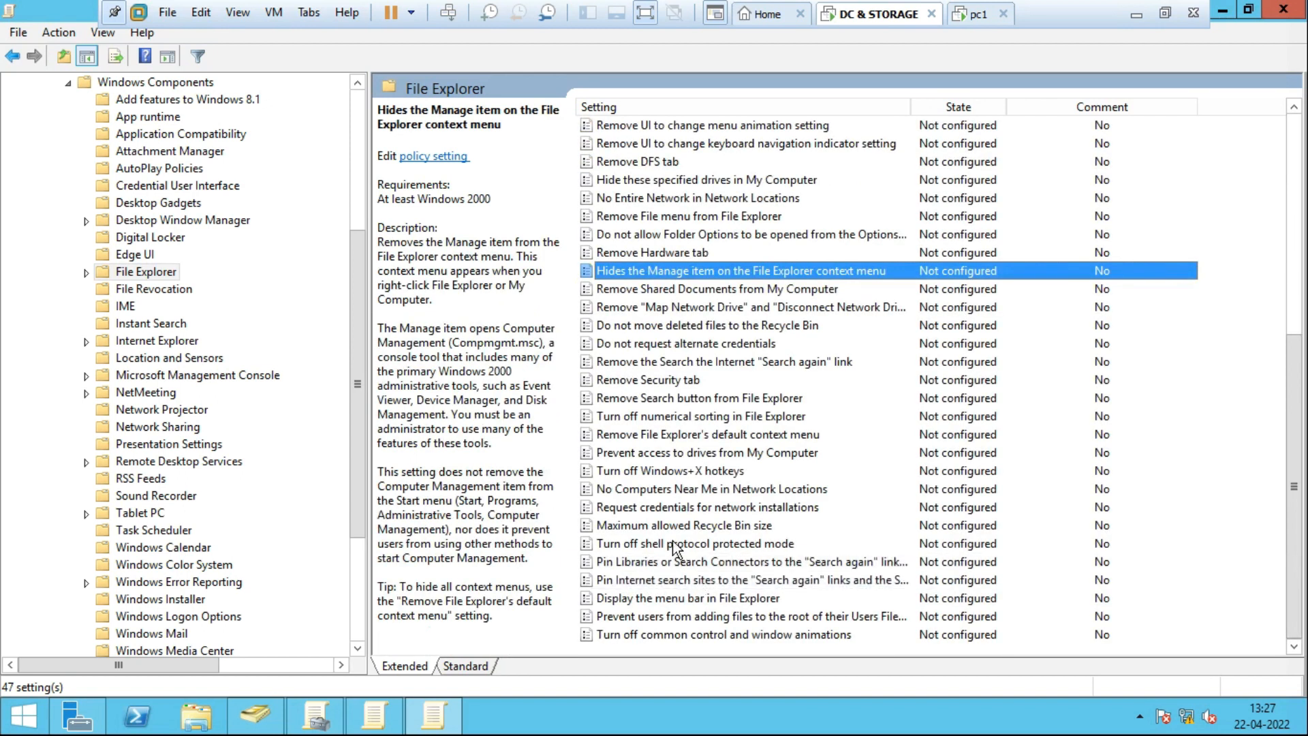
key(h)
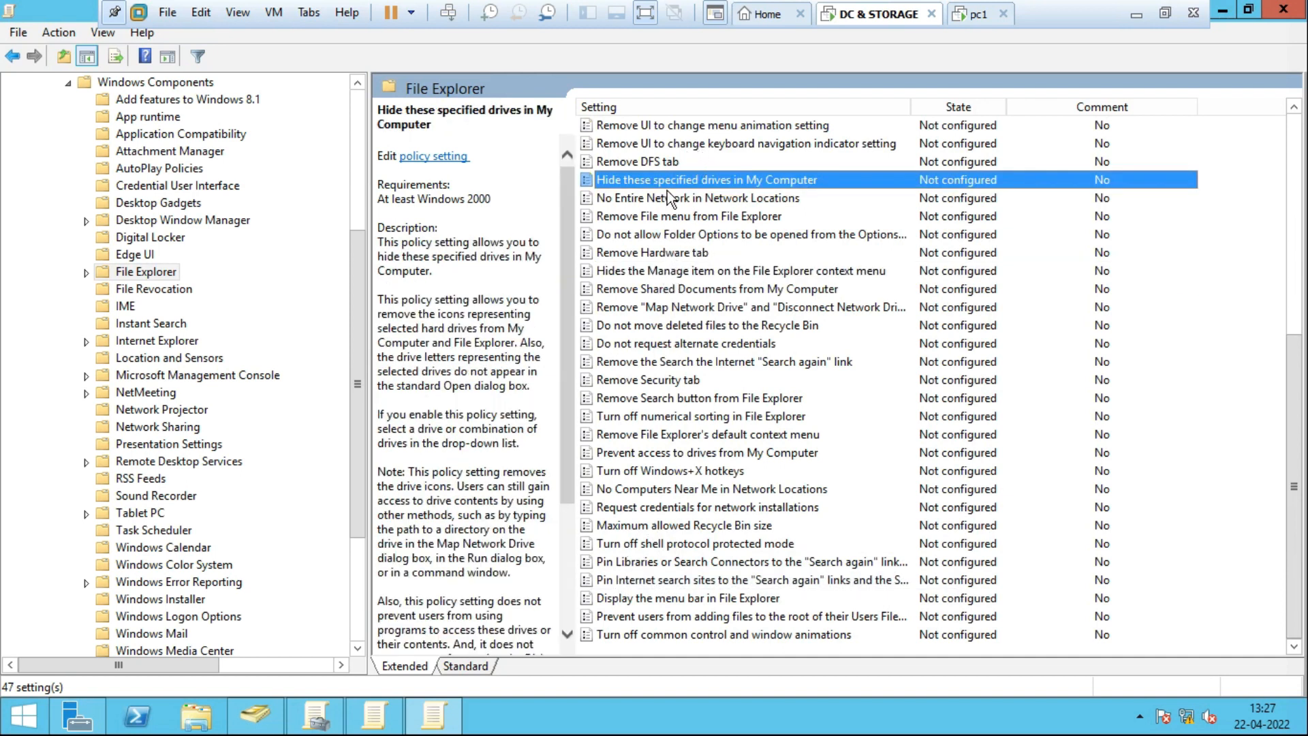
click(669, 272)
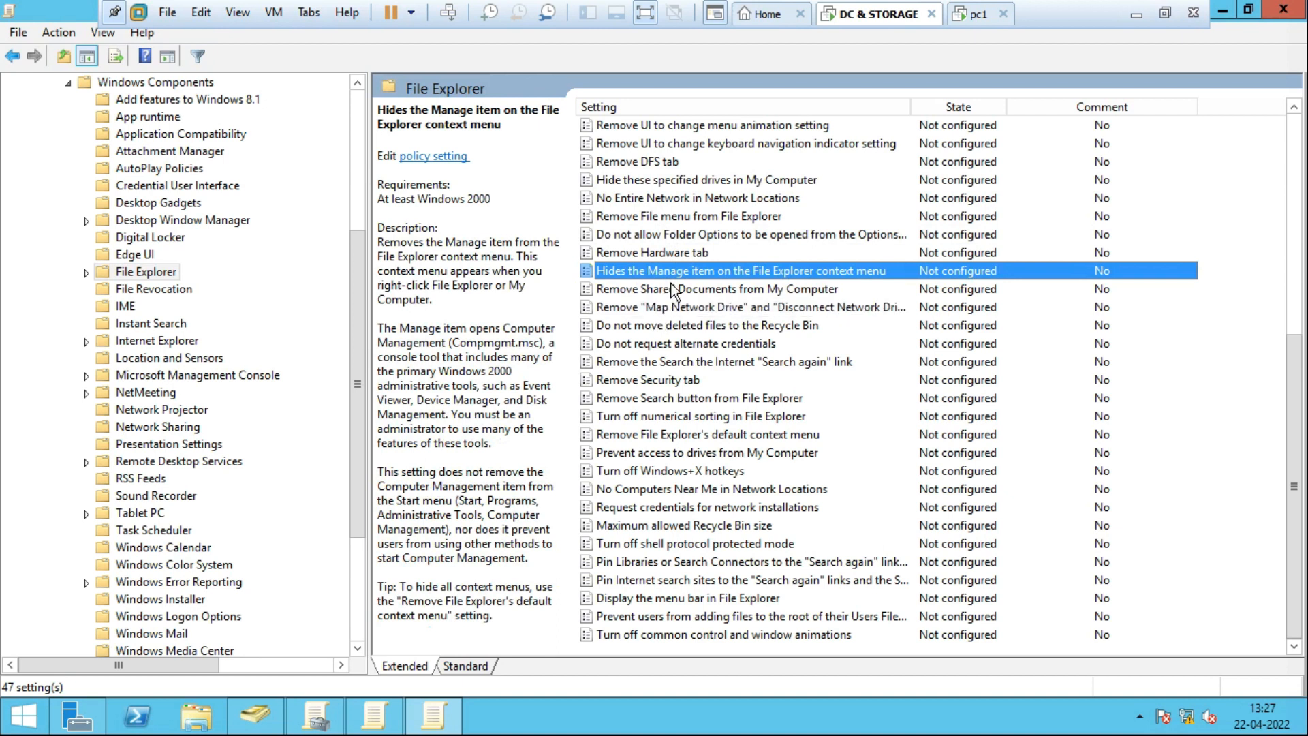
key(h)
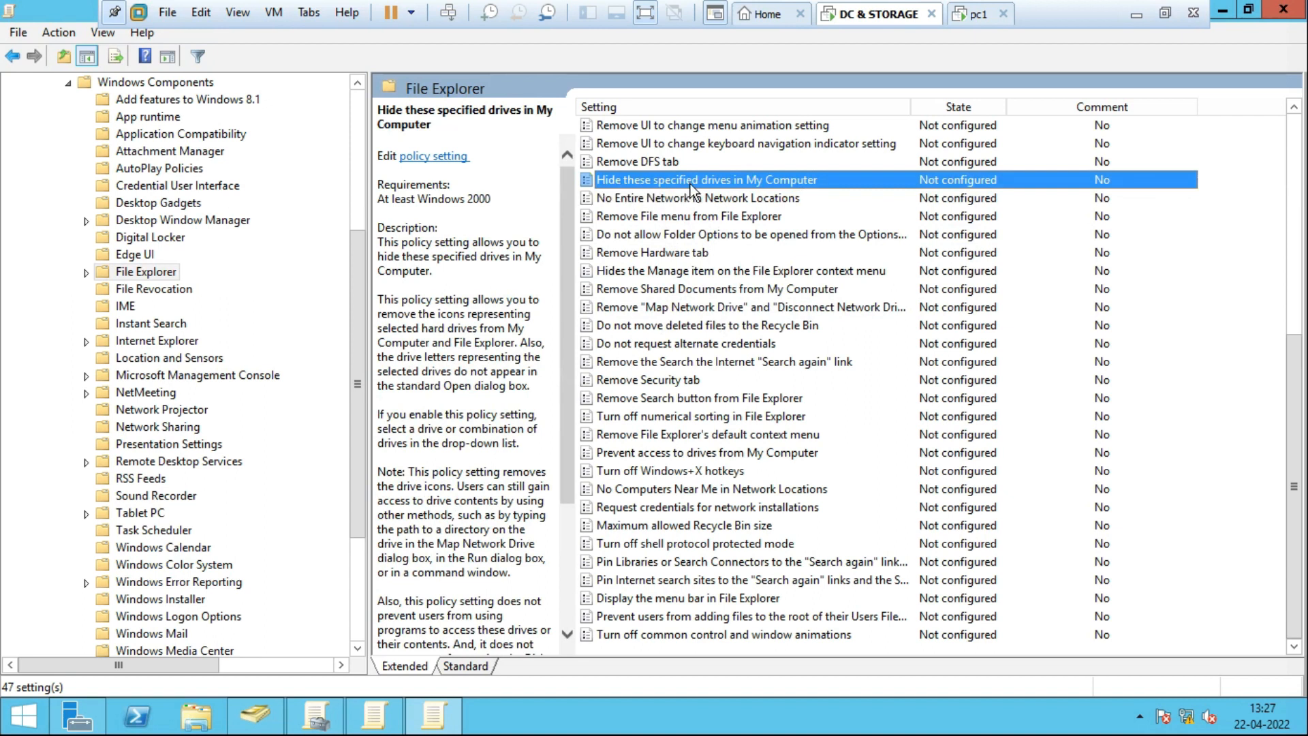
Set 'Hide these specified drives in My Computer' to Enabled with 'Restrict C drive only'.
double_click(729, 178)
drag(581, 140, 704, 82)
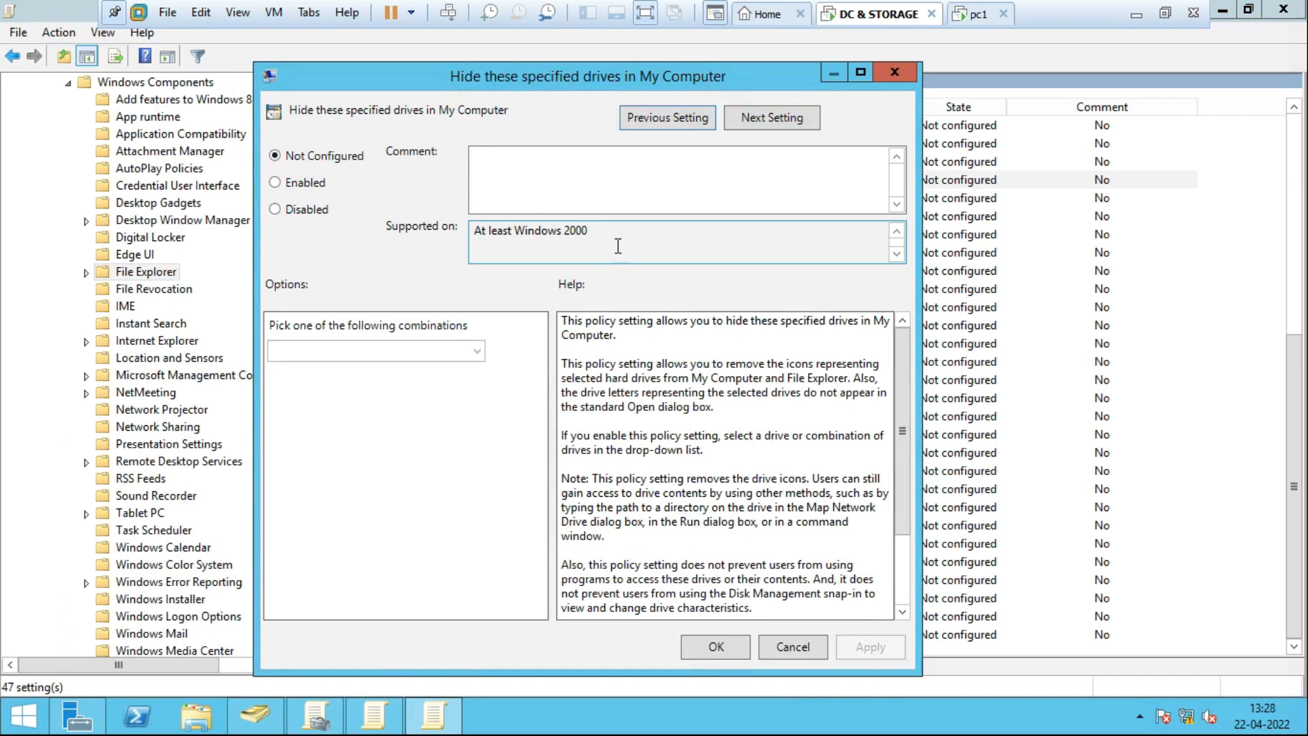
click(301, 184)
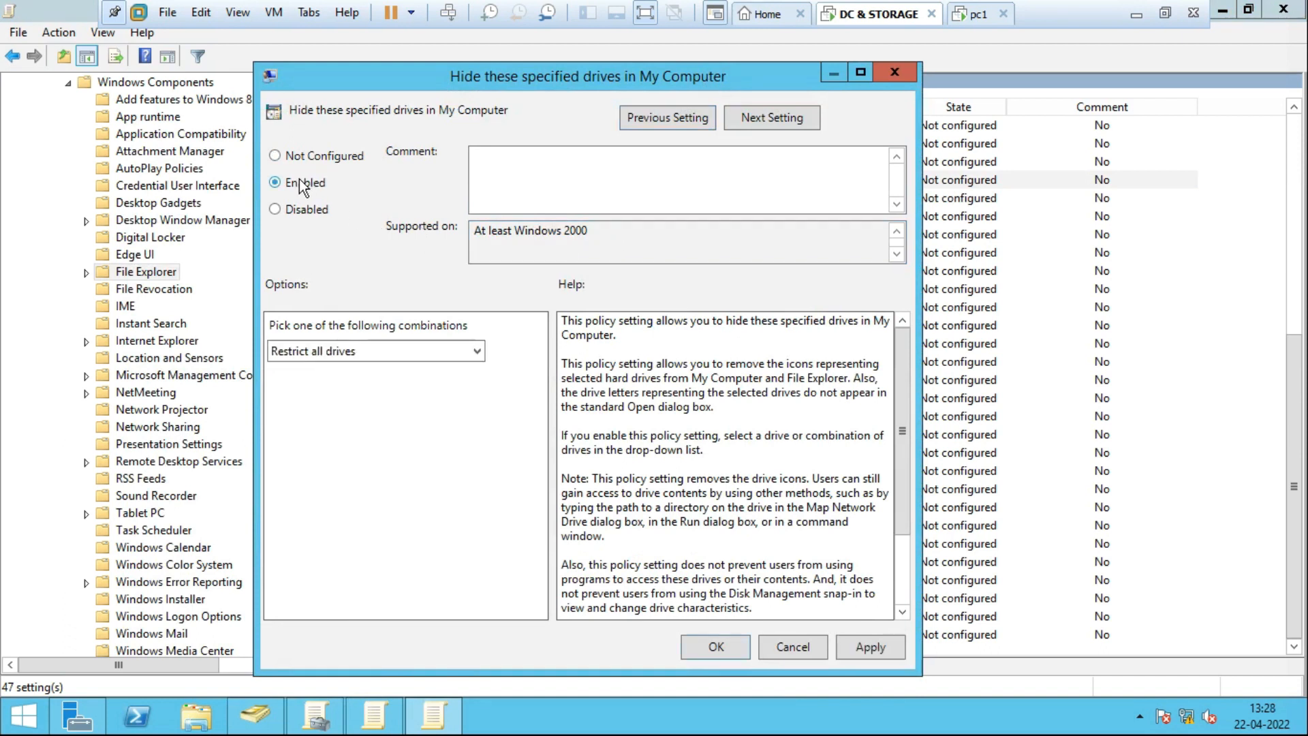
click(473, 352)
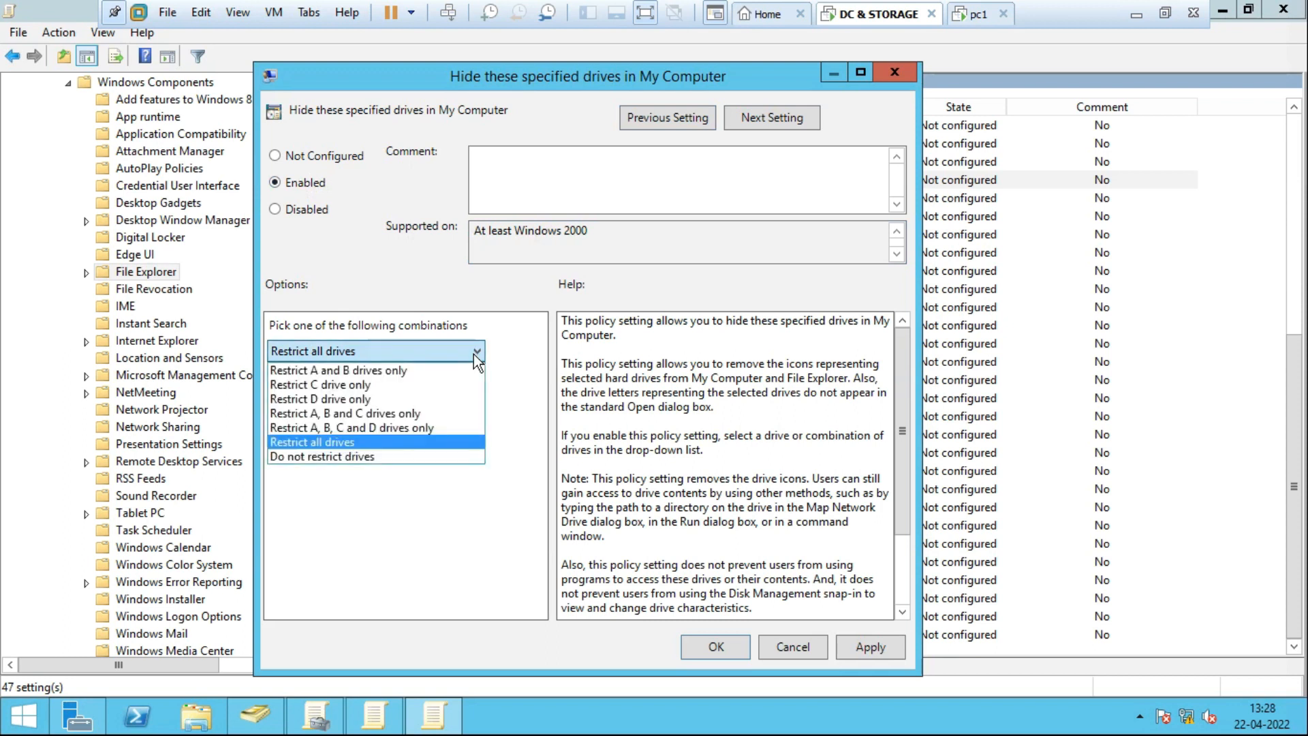
click(376, 385)
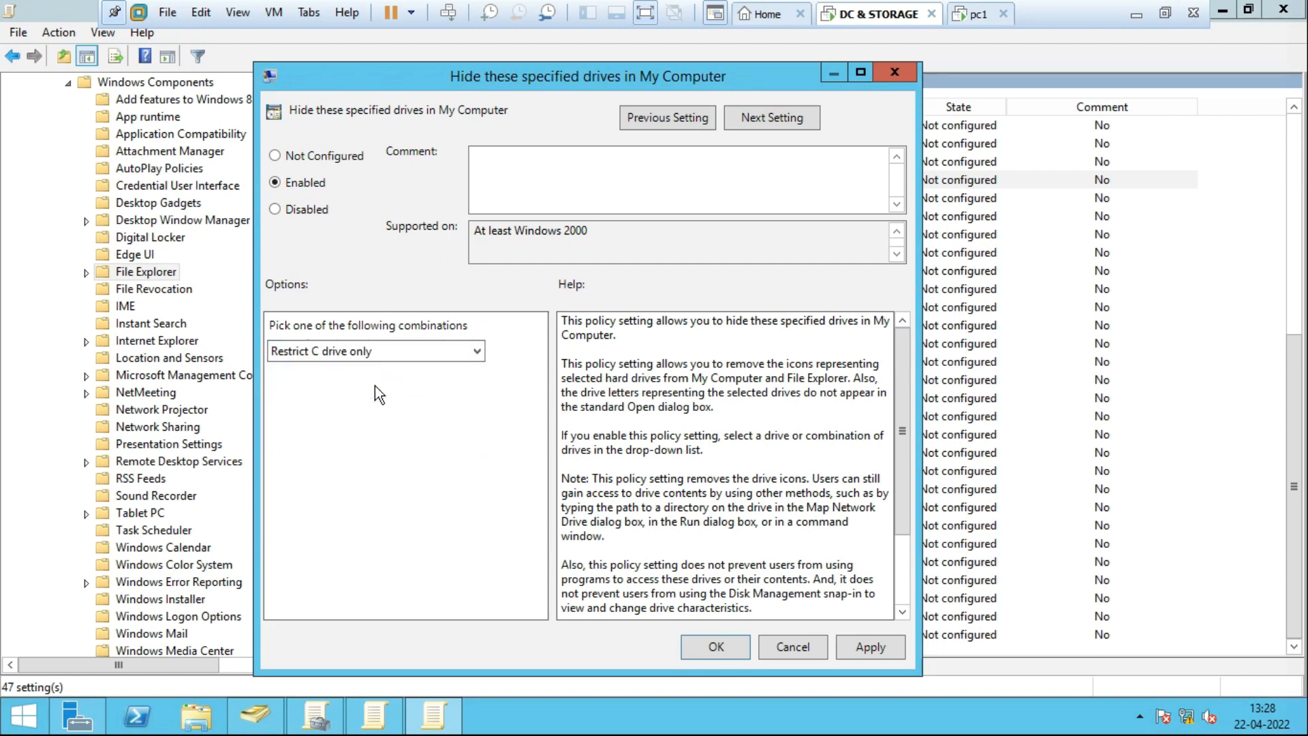
click(727, 651)
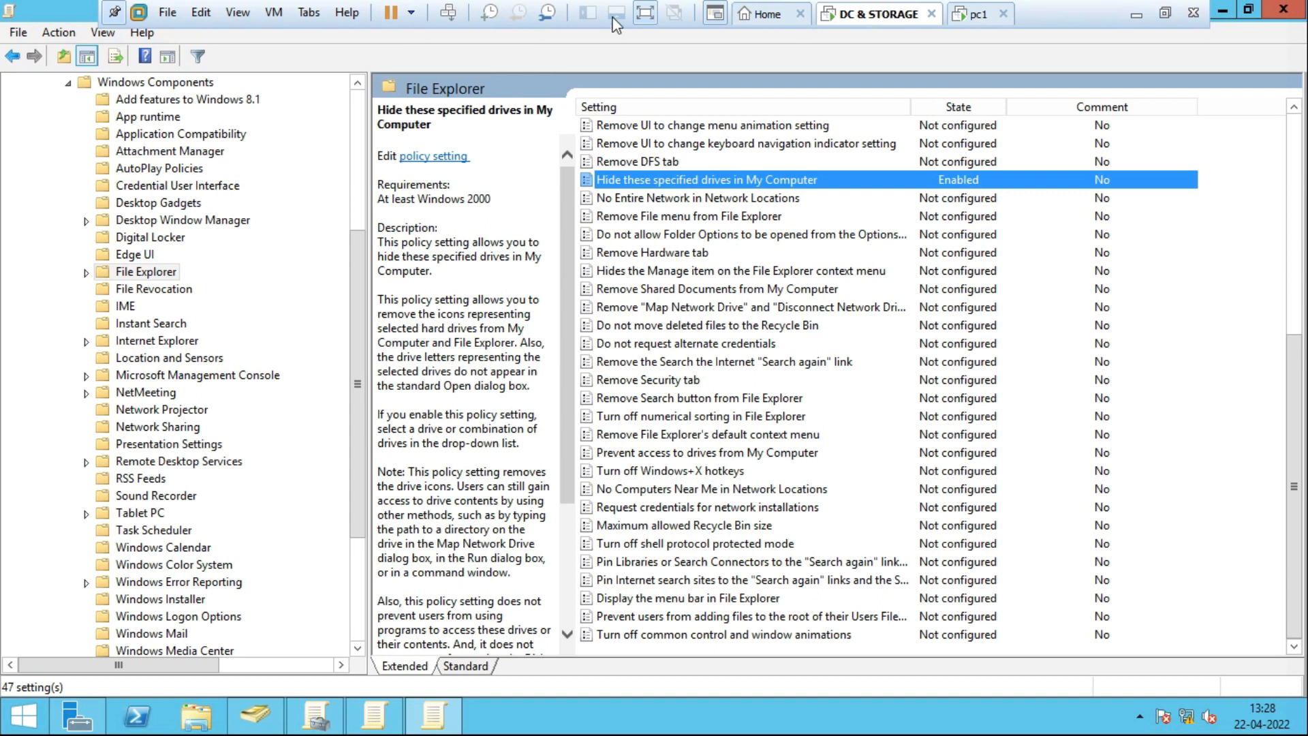
Exit full screen, maximize the policy editor inside the VM, then restore full screen.
click(644, 12)
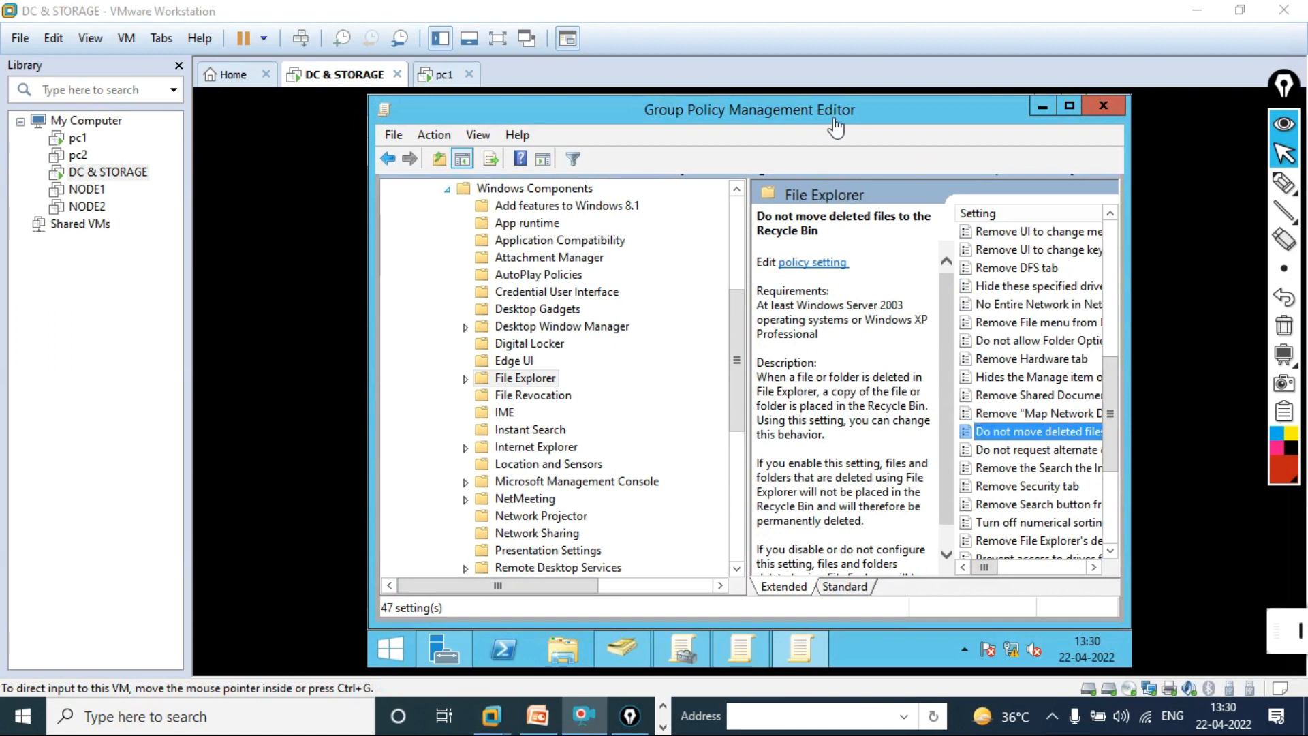
double_click(928, 117)
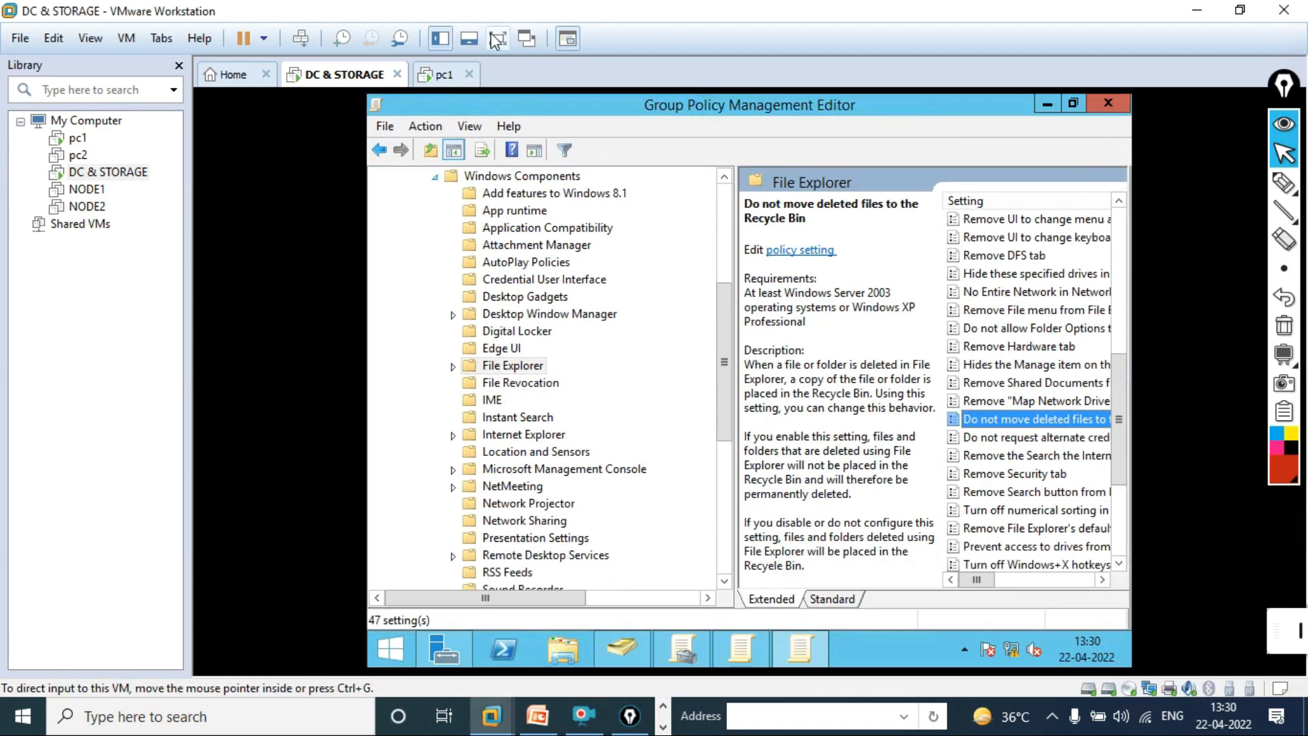
click(498, 39)
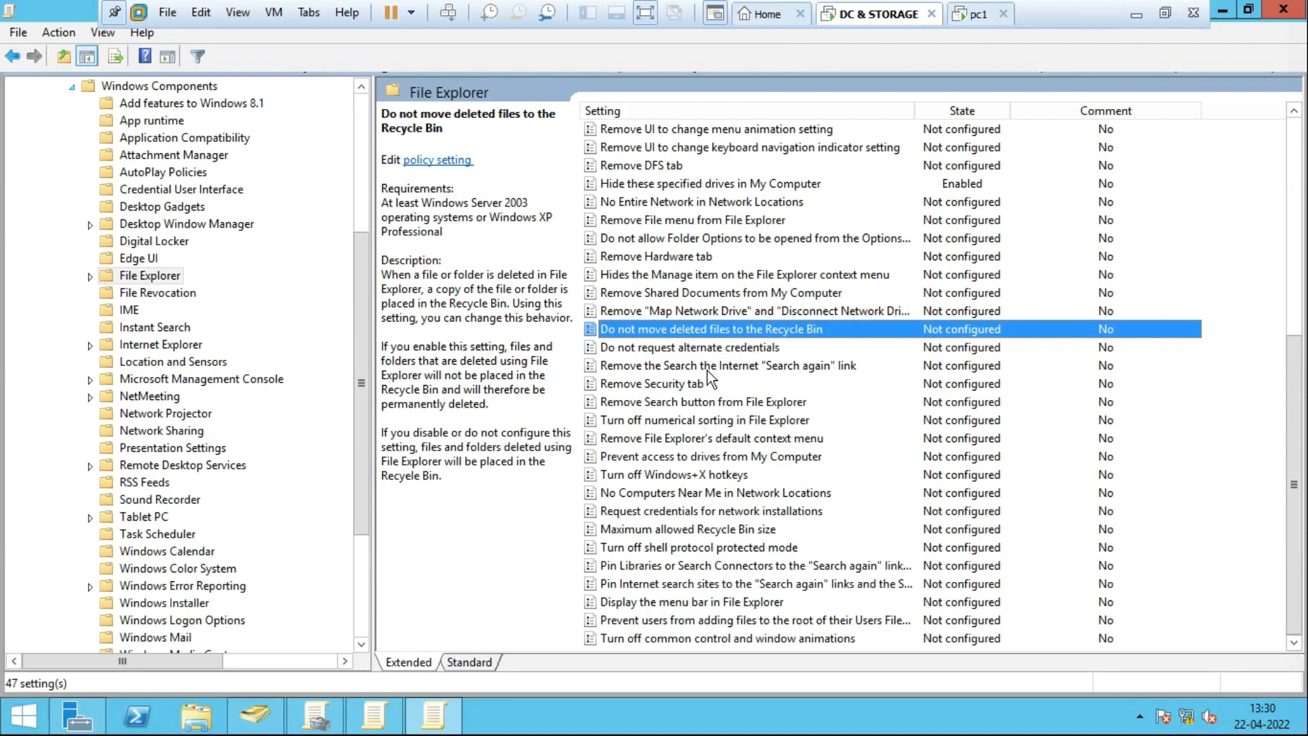
Enable 'Do not move deleted files to the Recycle Bin', then restore and move the editor right.
double_click(727, 329)
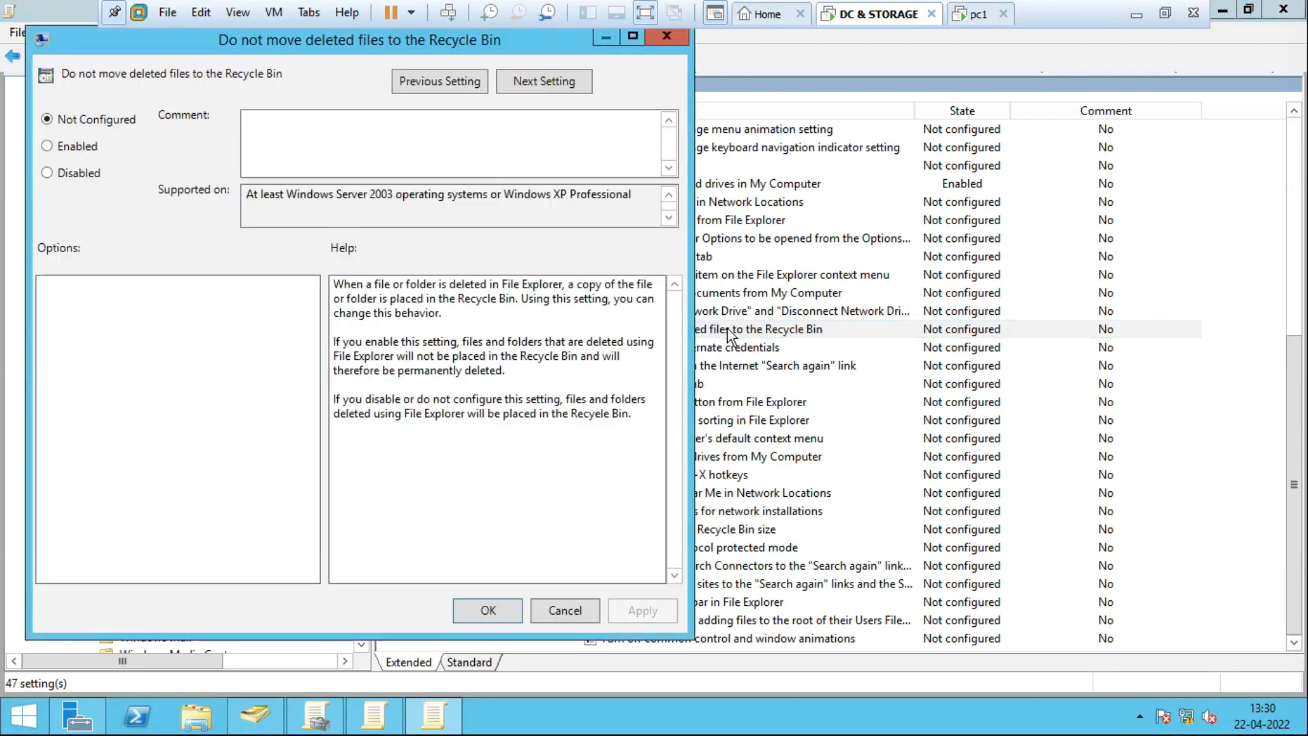
click(78, 147)
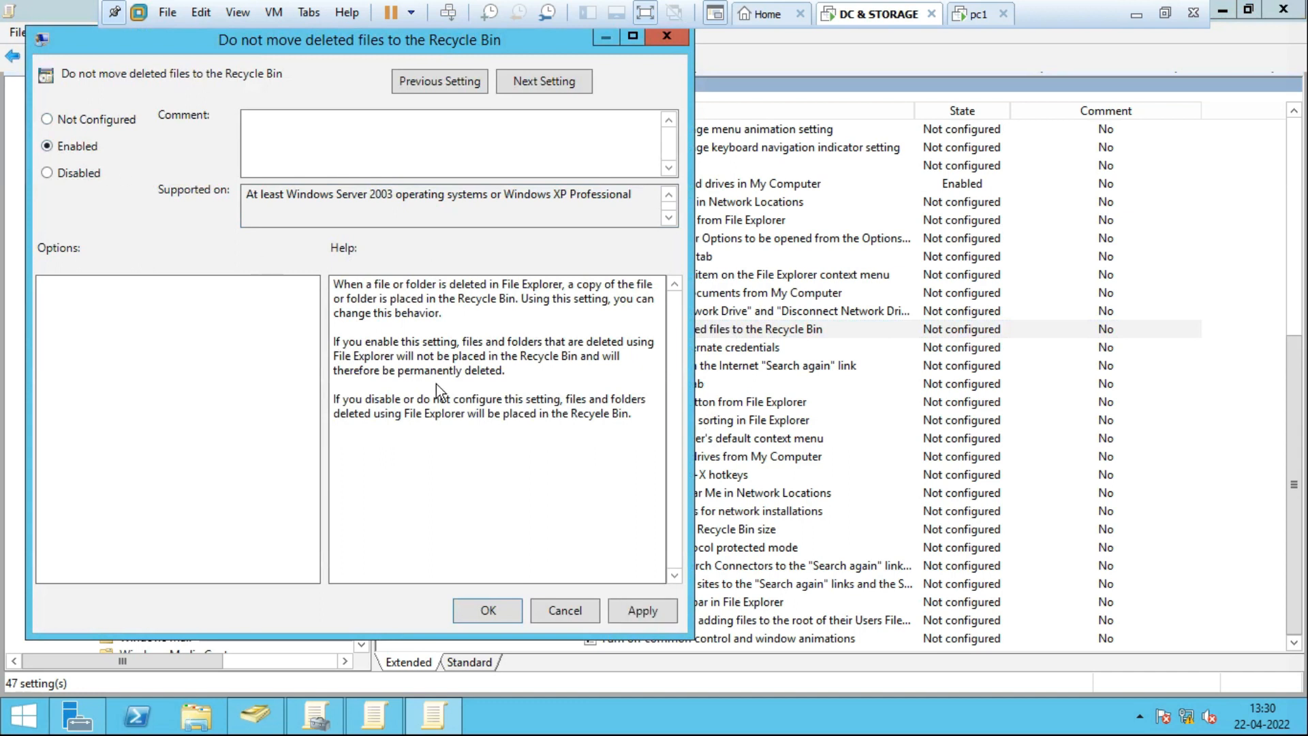
click(487, 610)
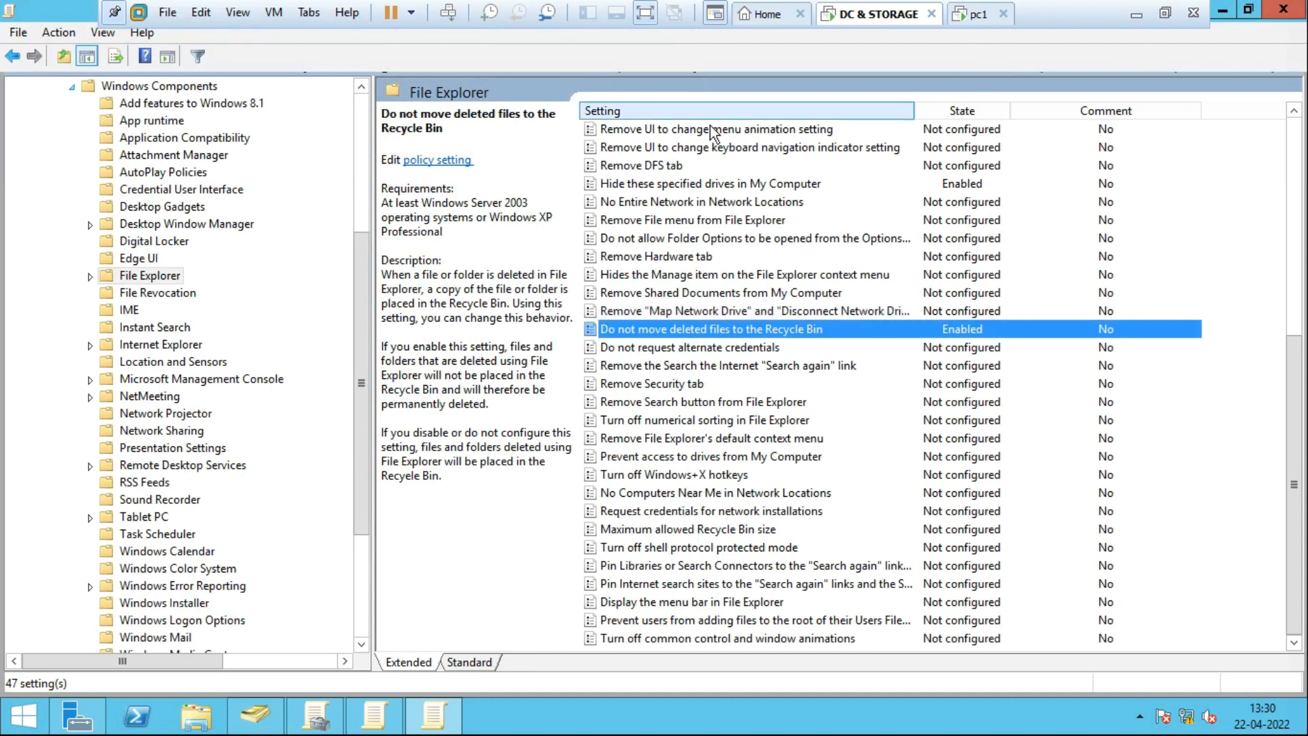
drag(61, 9, 164, 129)
drag(300, 126, 511, 94)
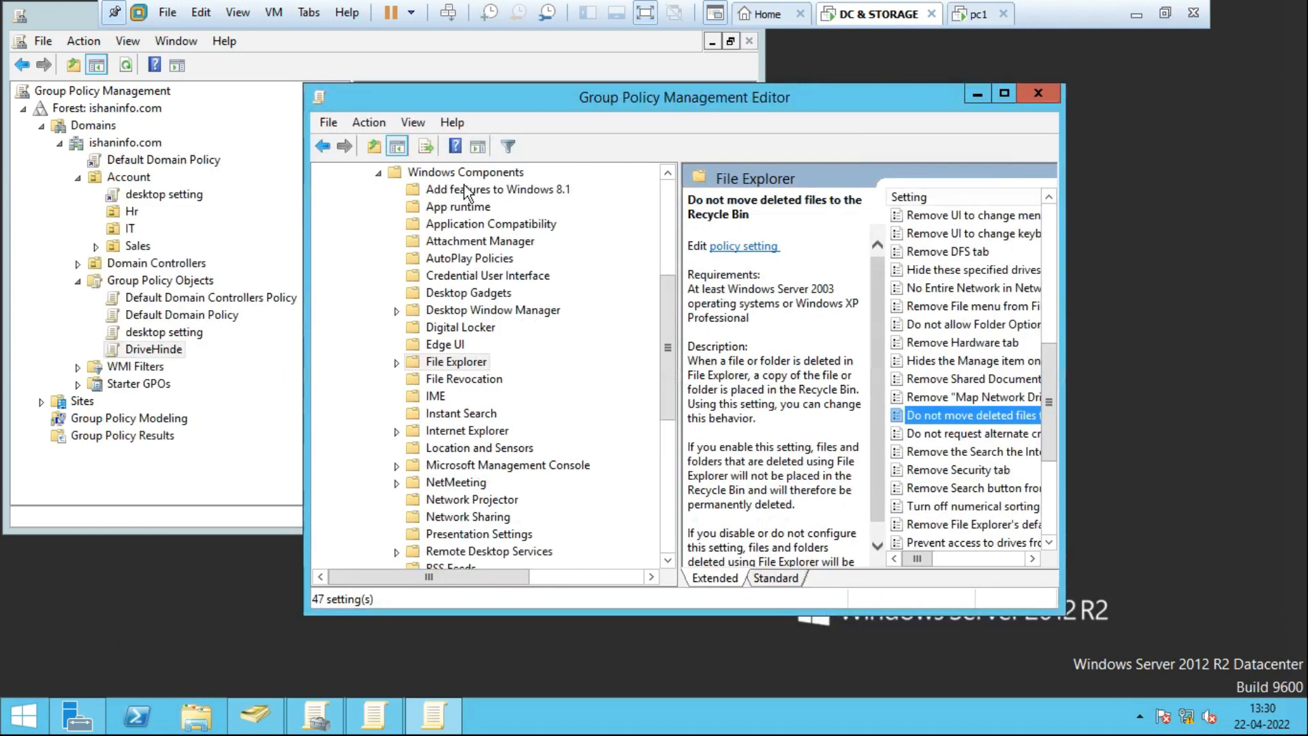
Bring the console forward and check the GPOs linked to the Account, Hr, IT and Sales OUs.
click(244, 222)
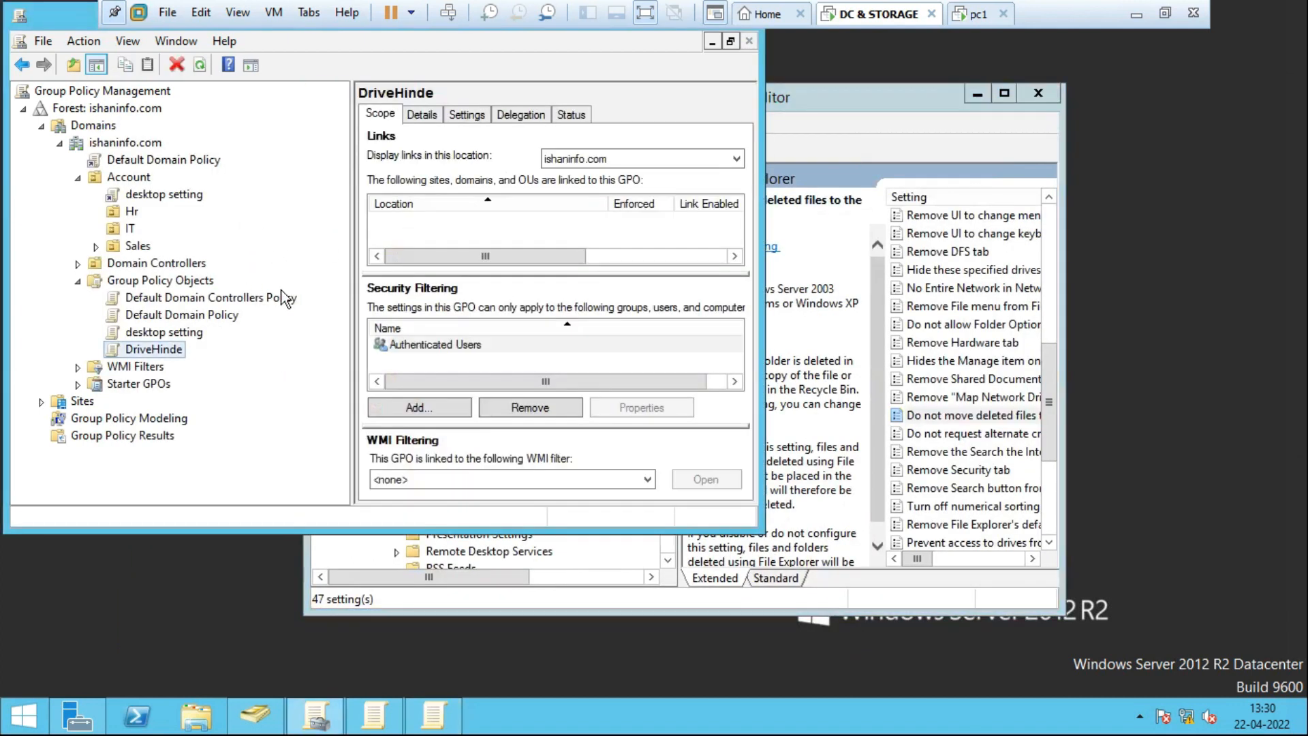
click(156, 351)
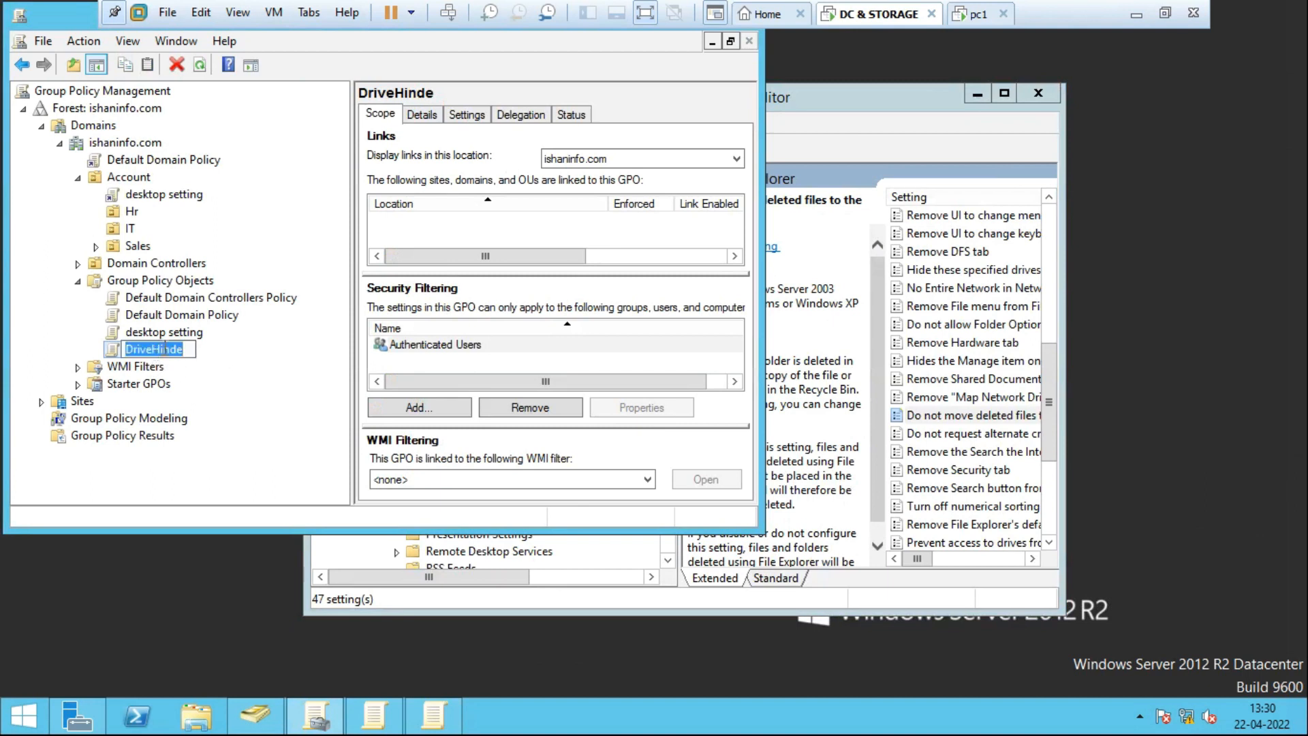
click(237, 357)
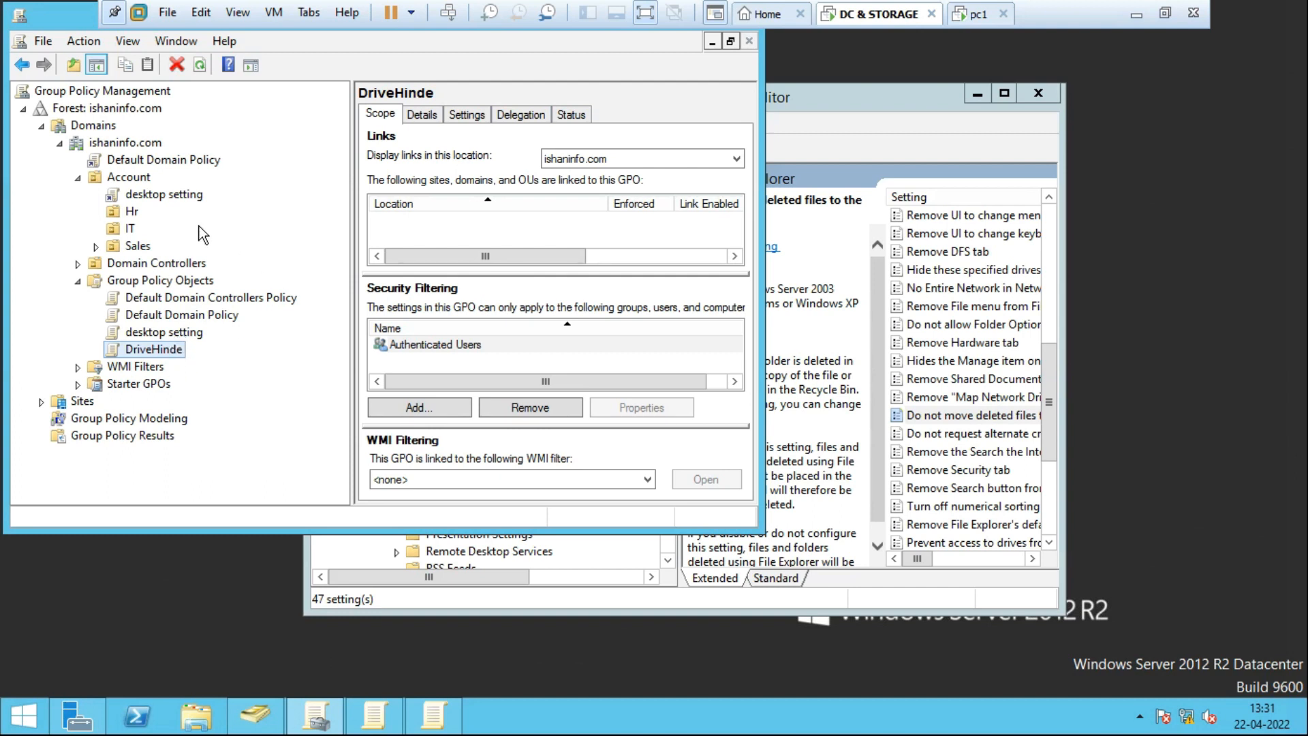
click(140, 178)
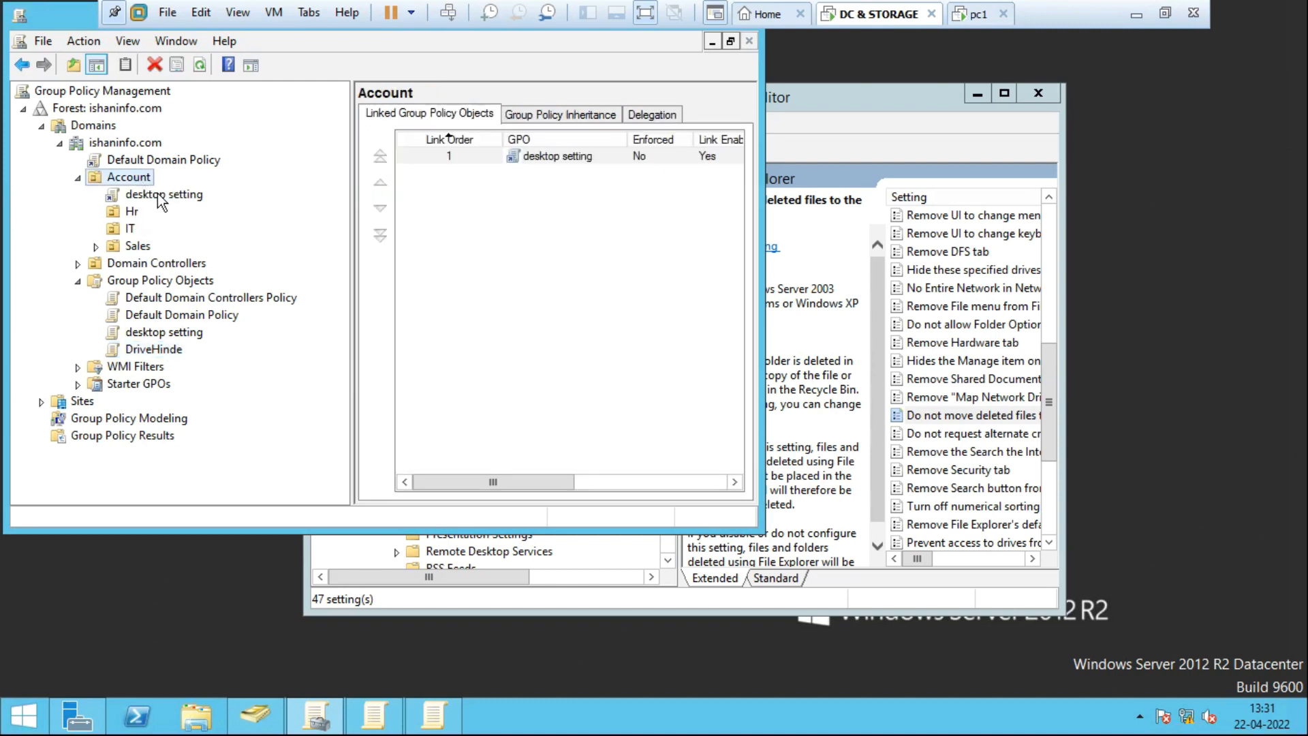
click(132, 209)
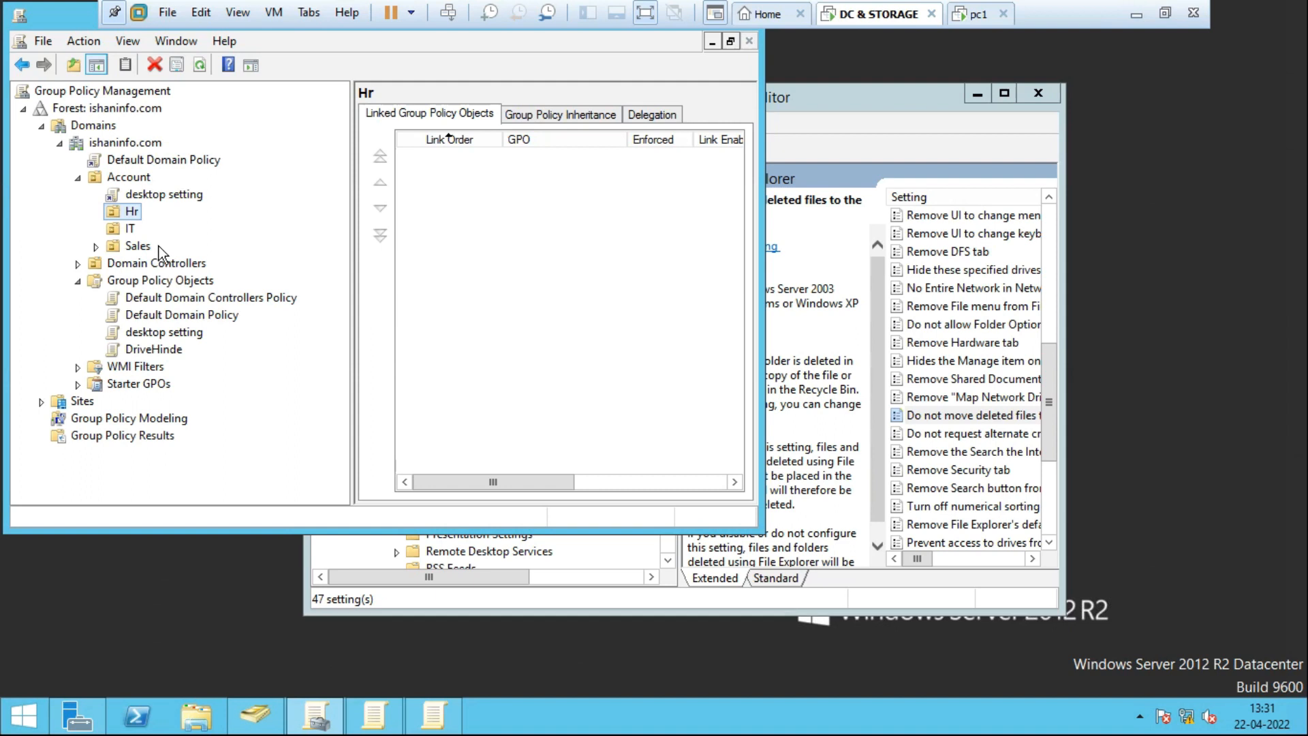
click(131, 231)
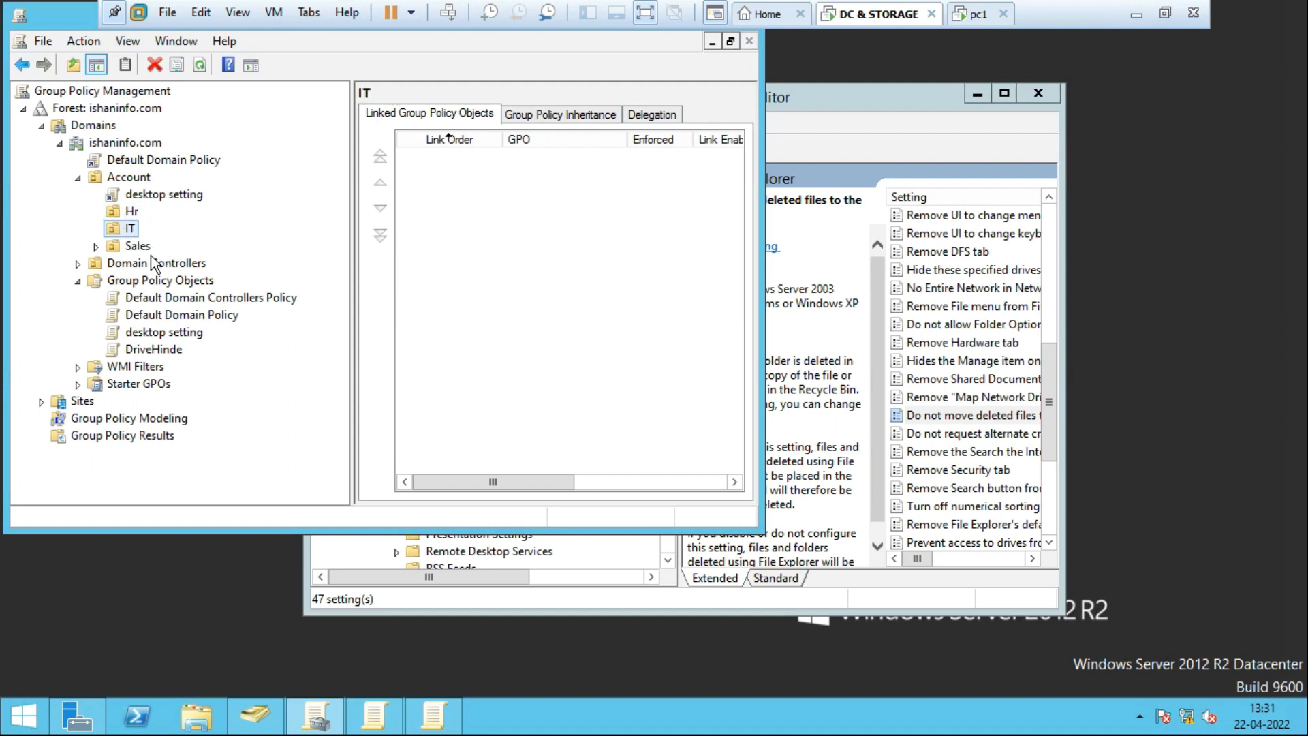
click(127, 248)
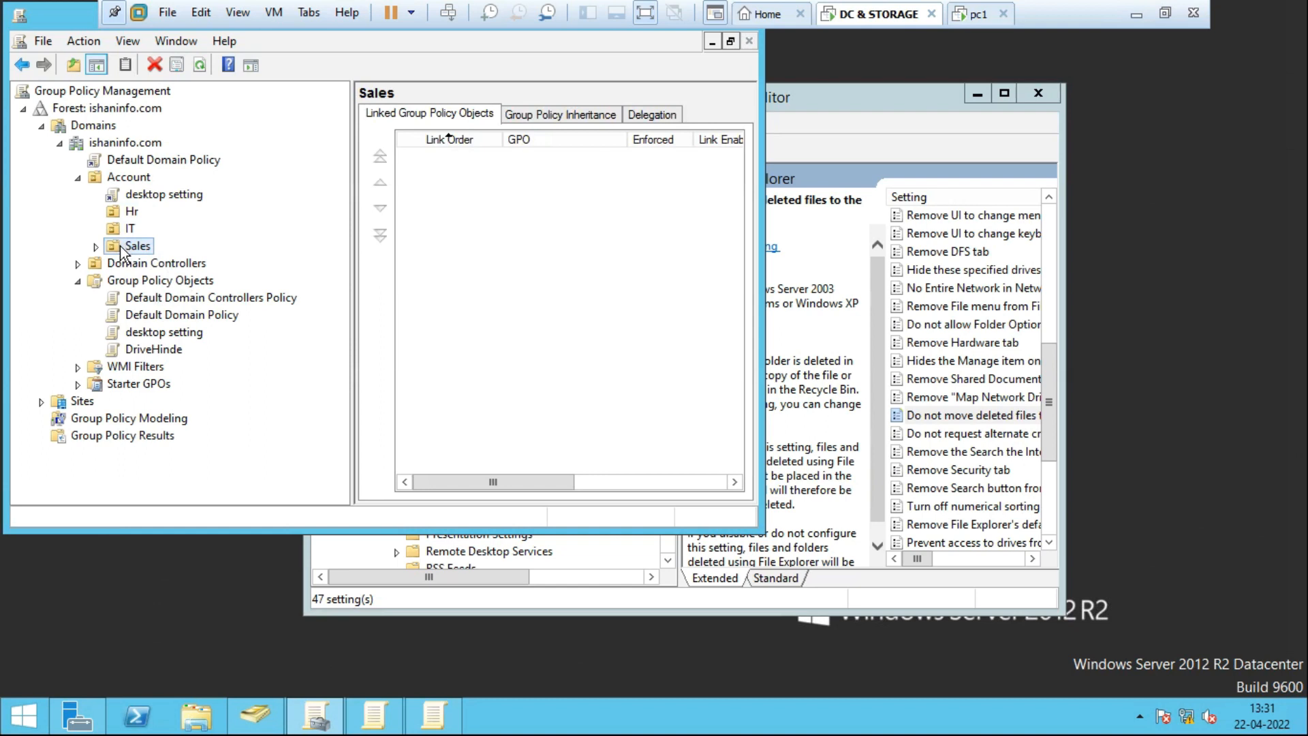
Review DriveHinde's scope and its user policies in the editor, then close the editor.
click(157, 351)
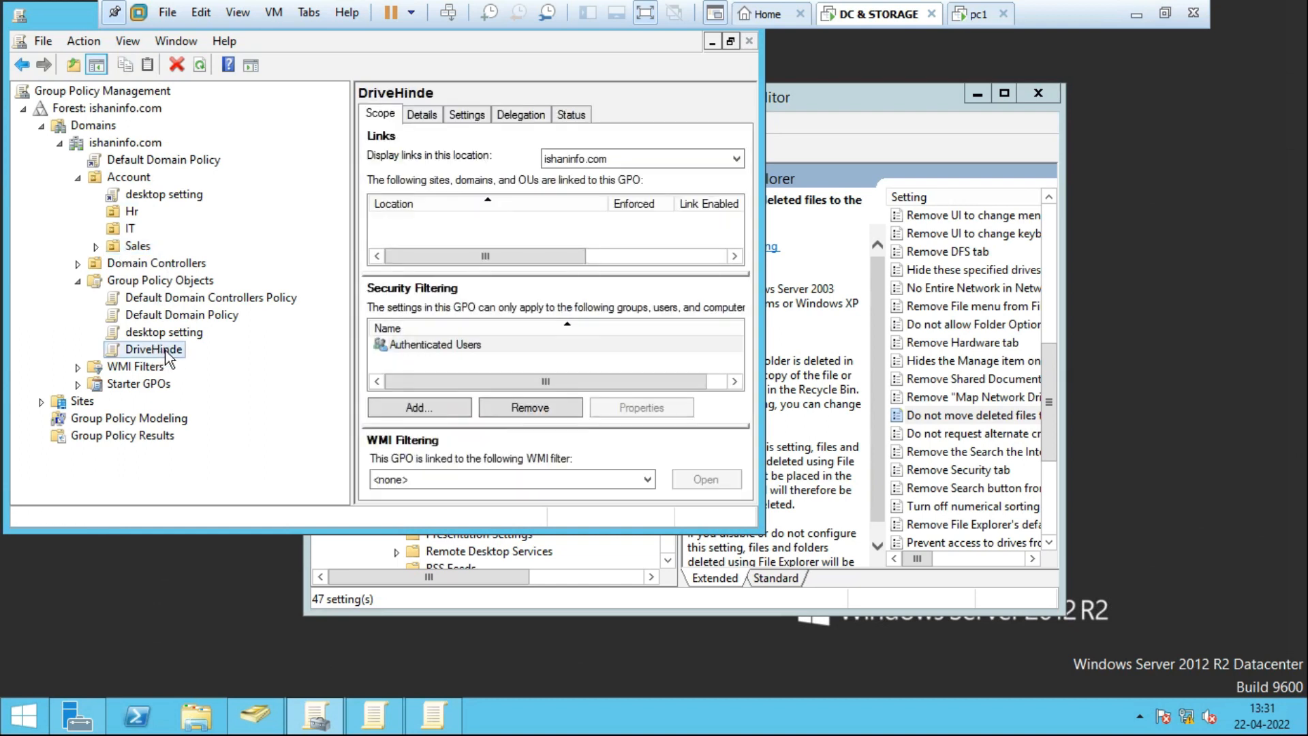
right_click(167, 357)
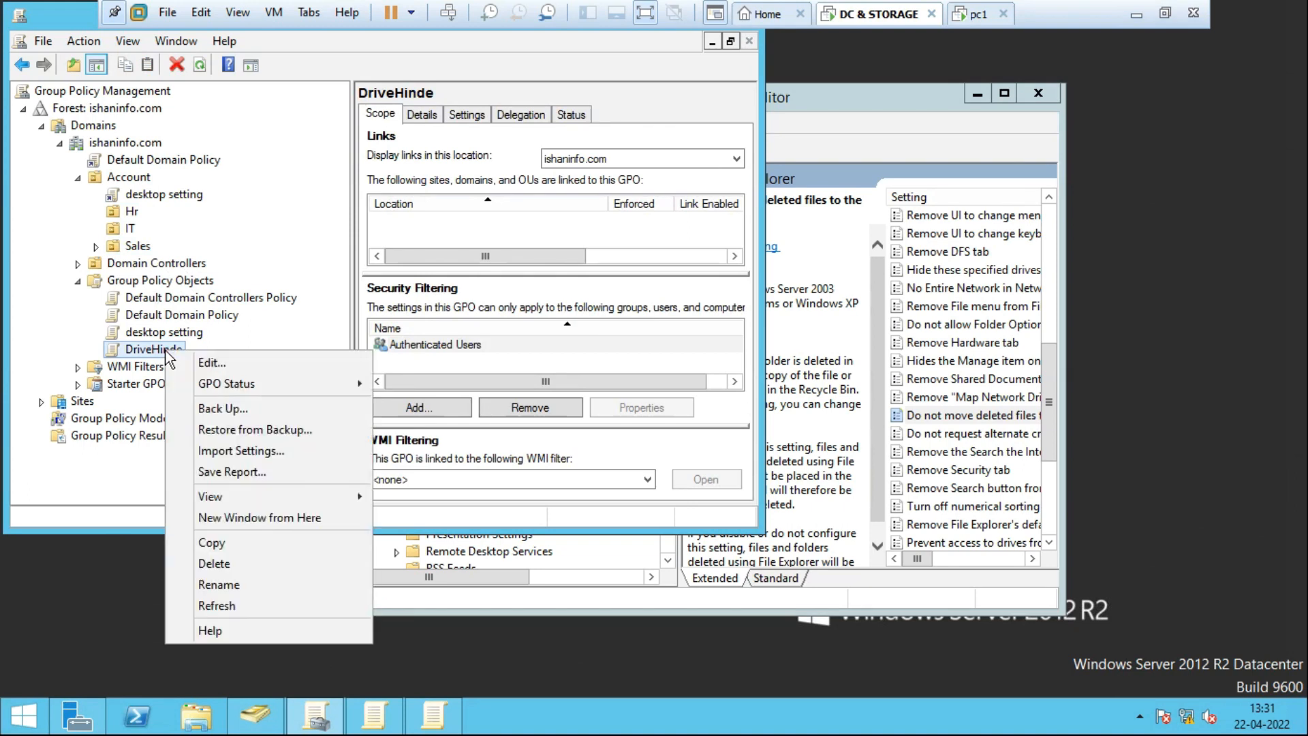
click(199, 359)
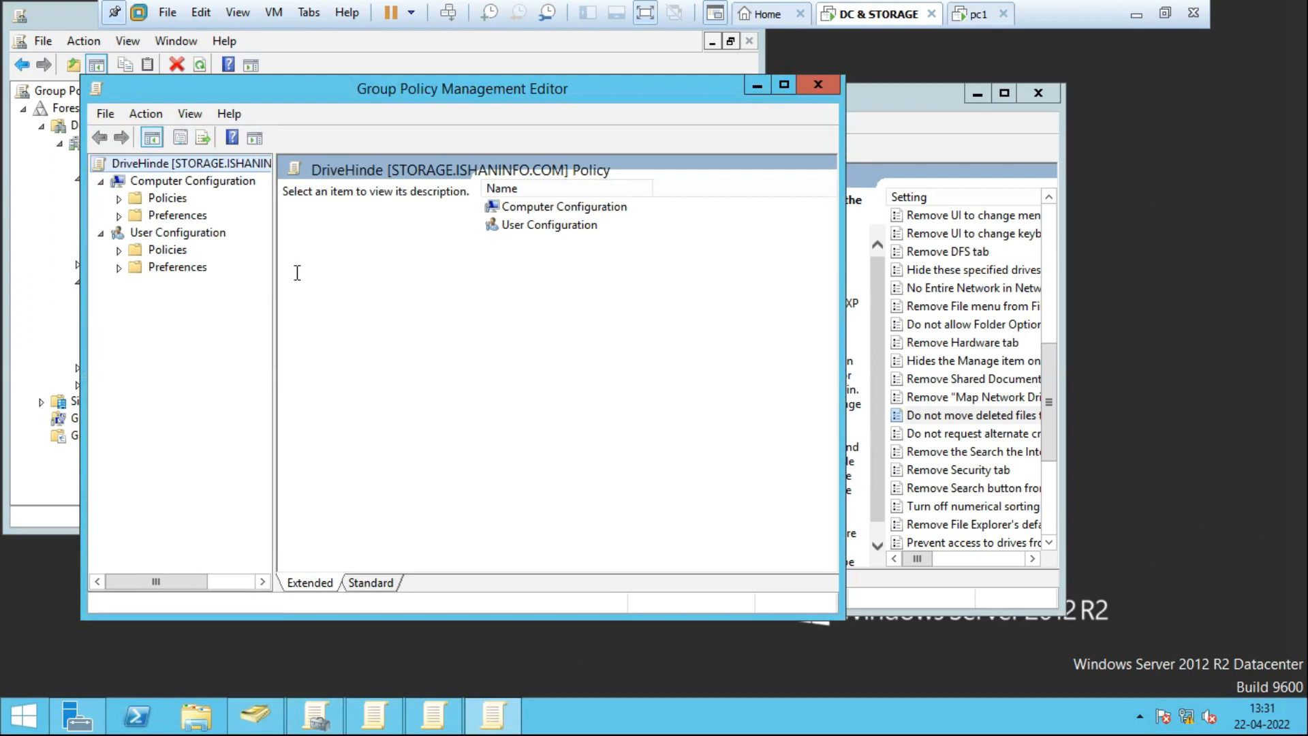
click(118, 251)
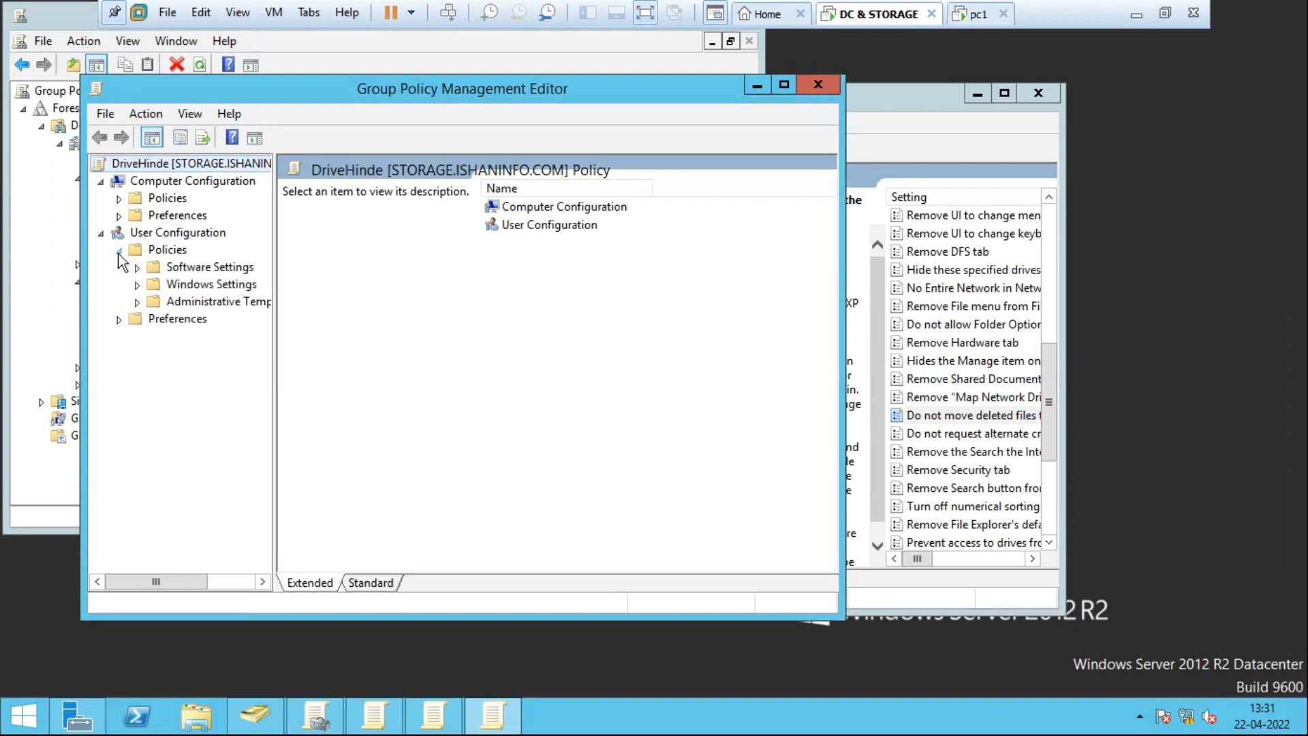
click(821, 86)
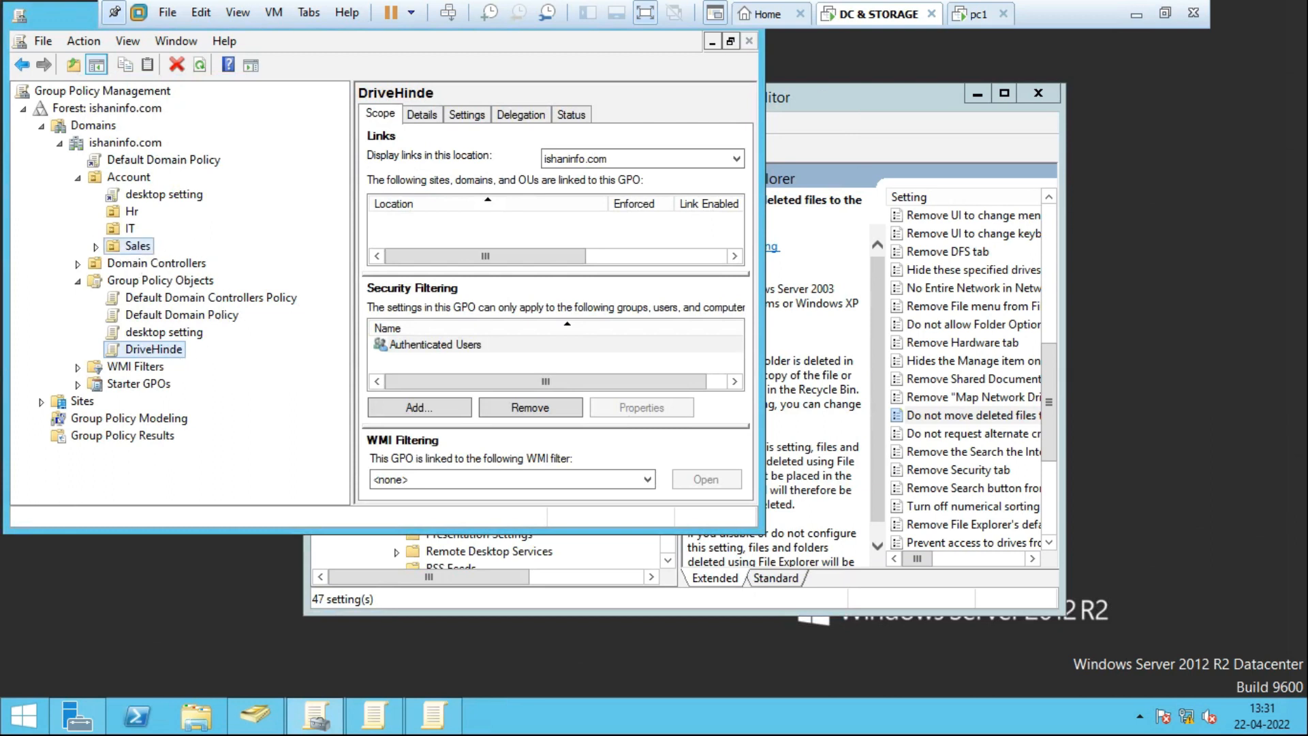
click(133, 247)
Link the existing DriveHinde GPO to the Sales OU and maximize the console to see link details.
right_click(133, 246)
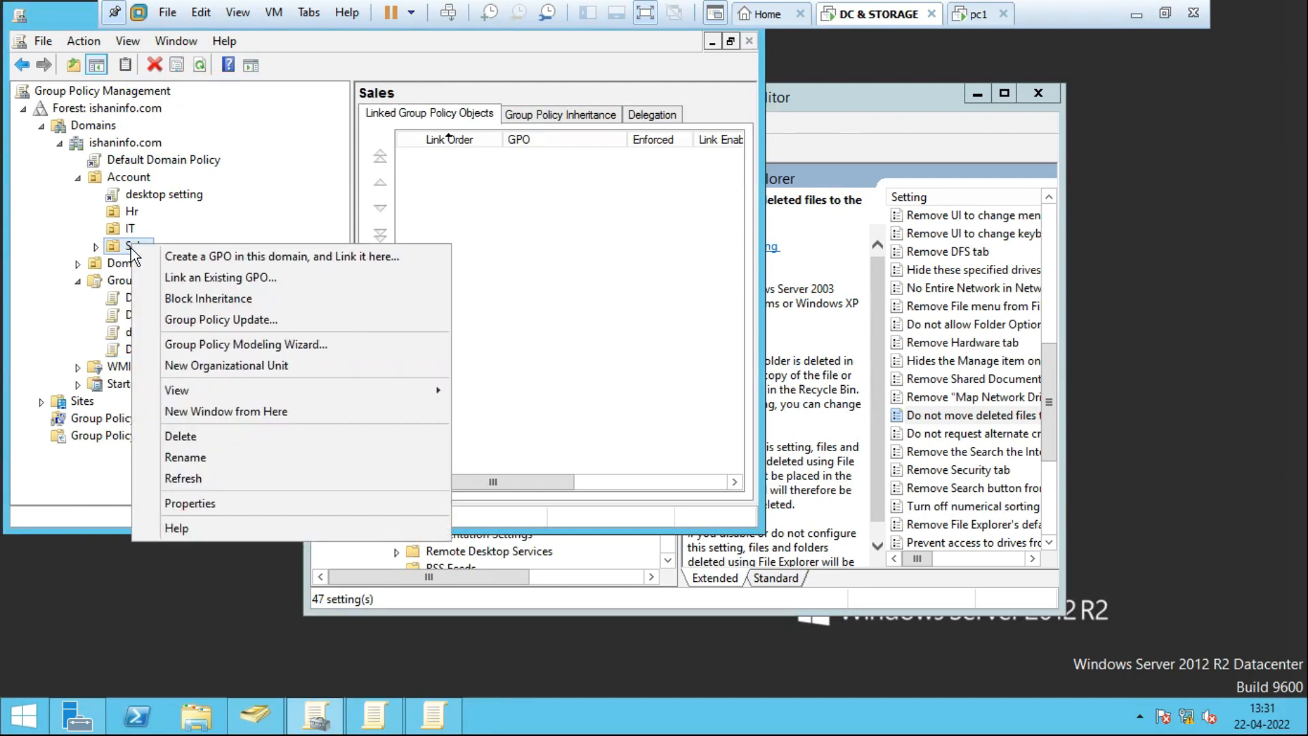
click(234, 287)
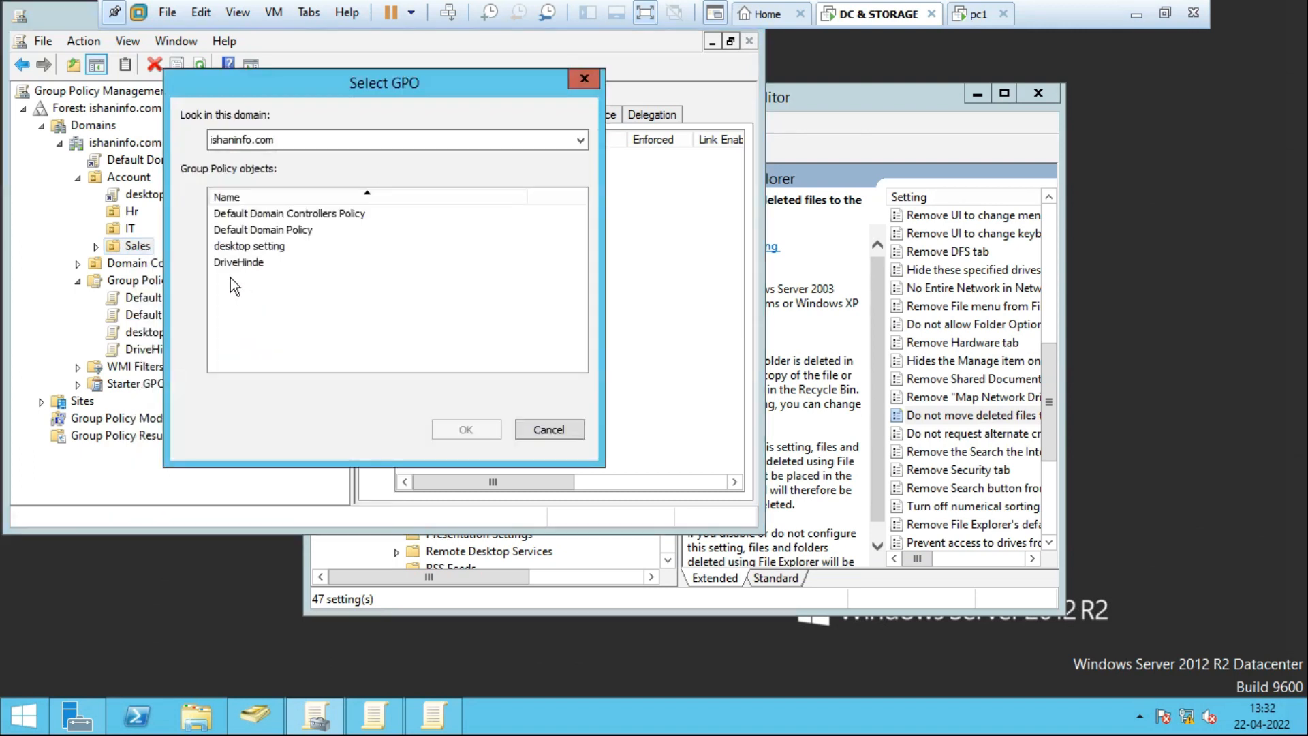
click(249, 263)
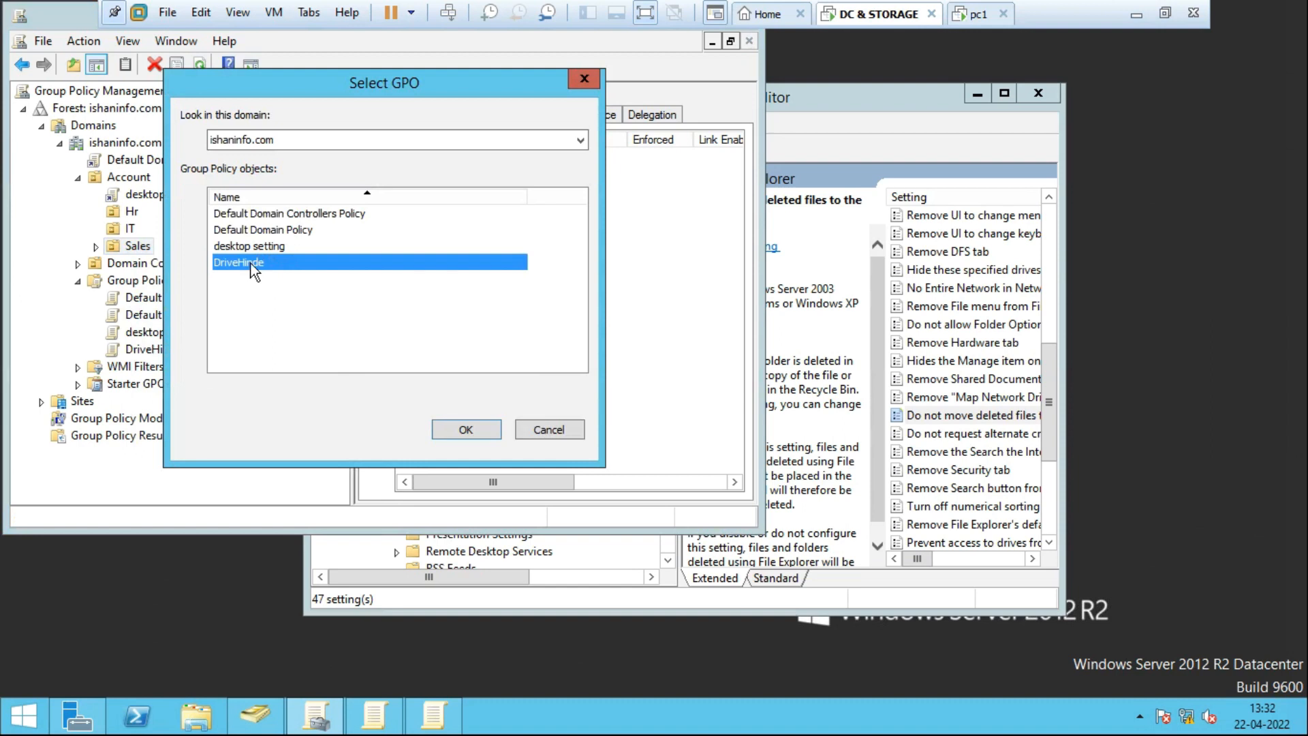
click(467, 428)
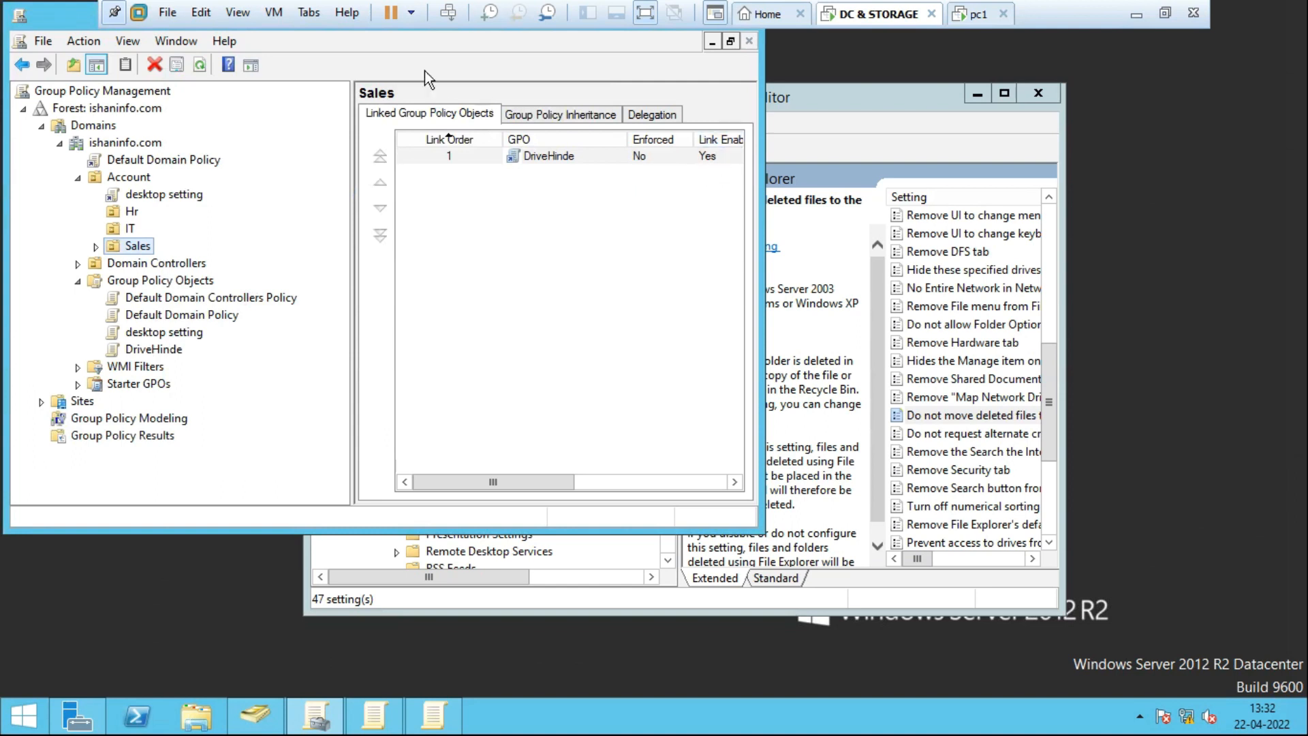
double_click(85, 24)
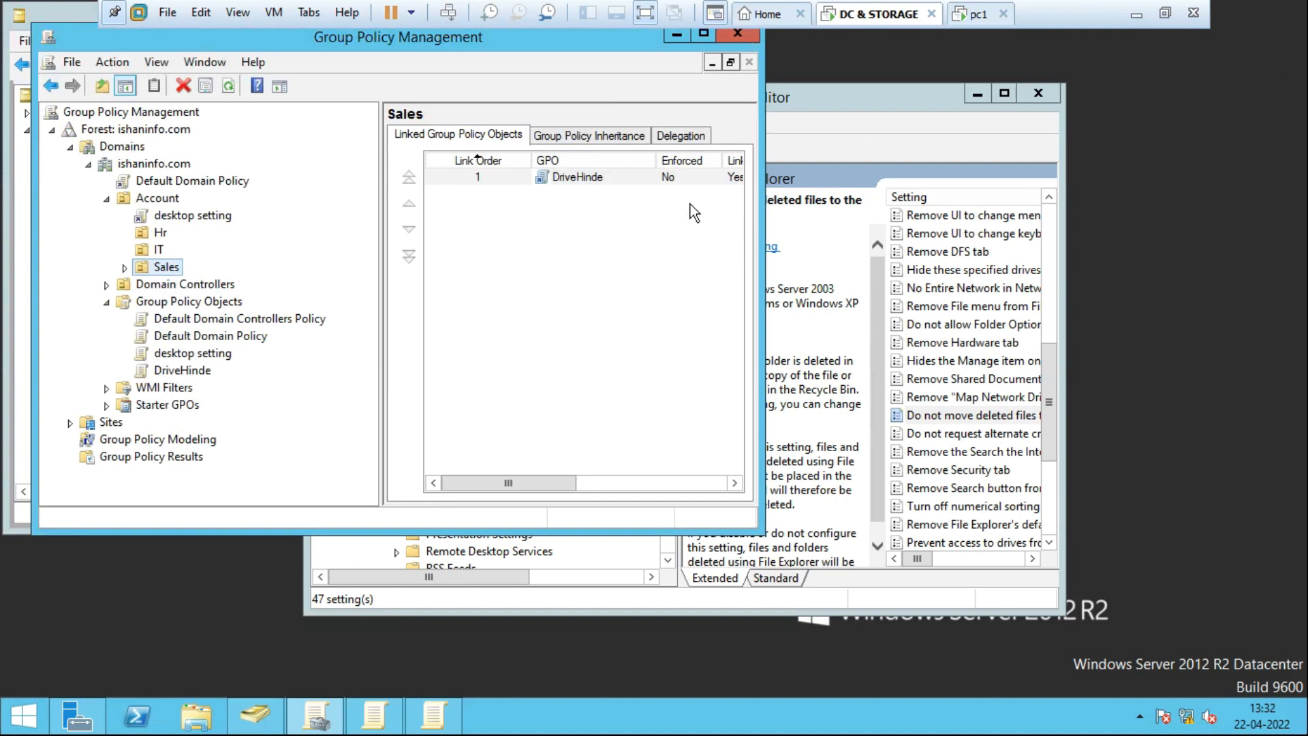
click(702, 32)
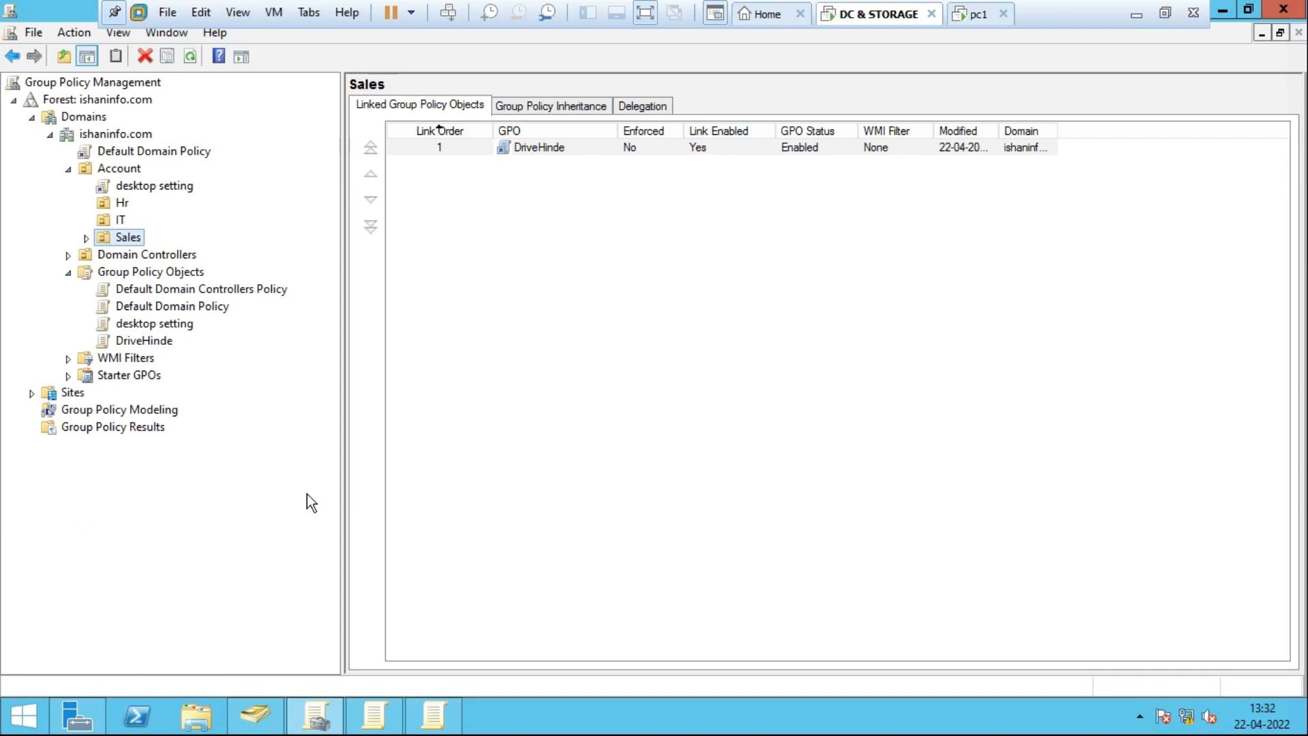
Browse the three user accounts in the Sales OU, then switch over to pc1.
click(256, 716)
click(103, 306)
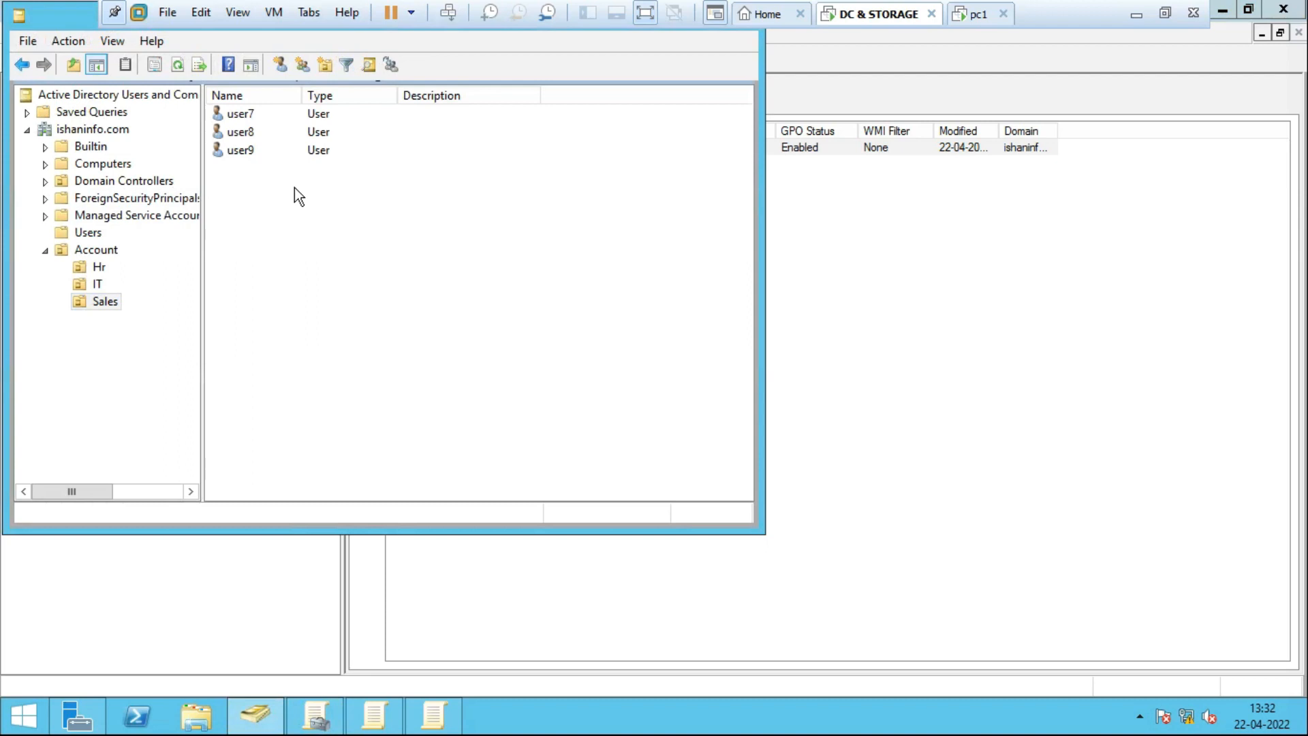
click(244, 121)
click(247, 140)
click(243, 116)
click(257, 147)
click(248, 116)
click(255, 150)
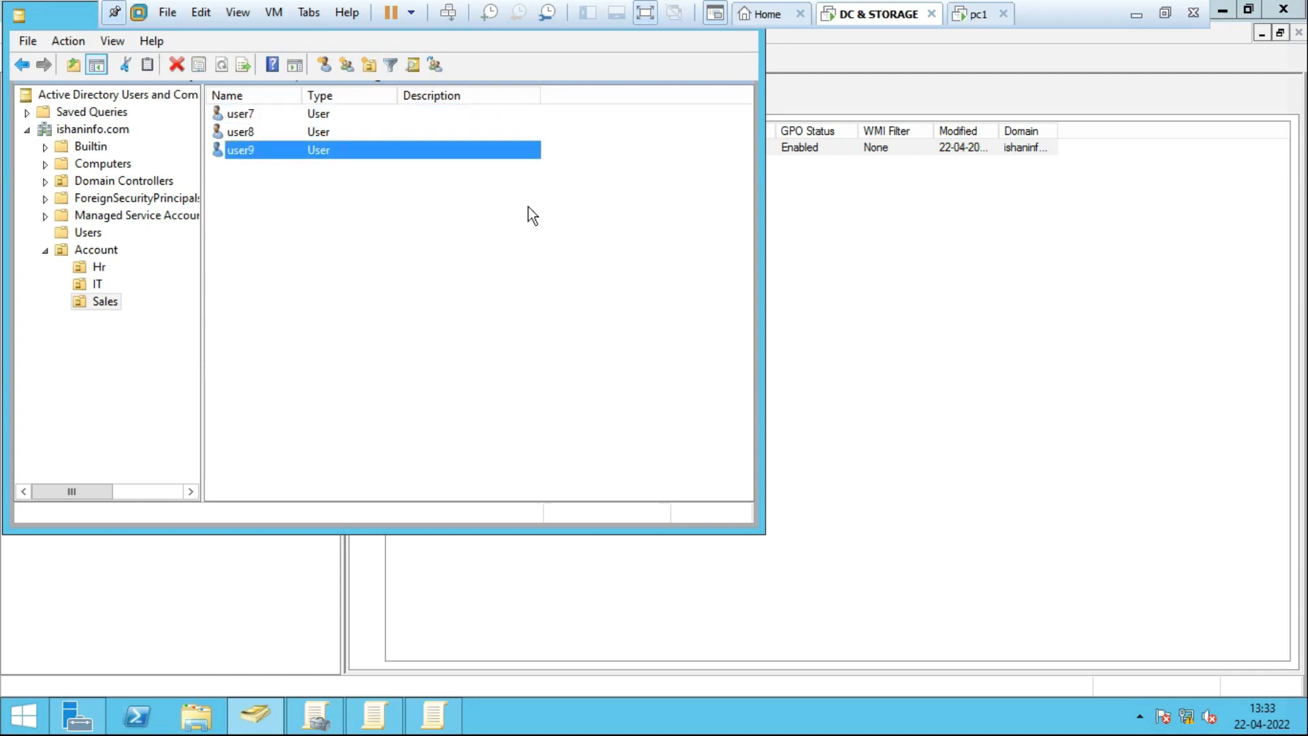
click(972, 15)
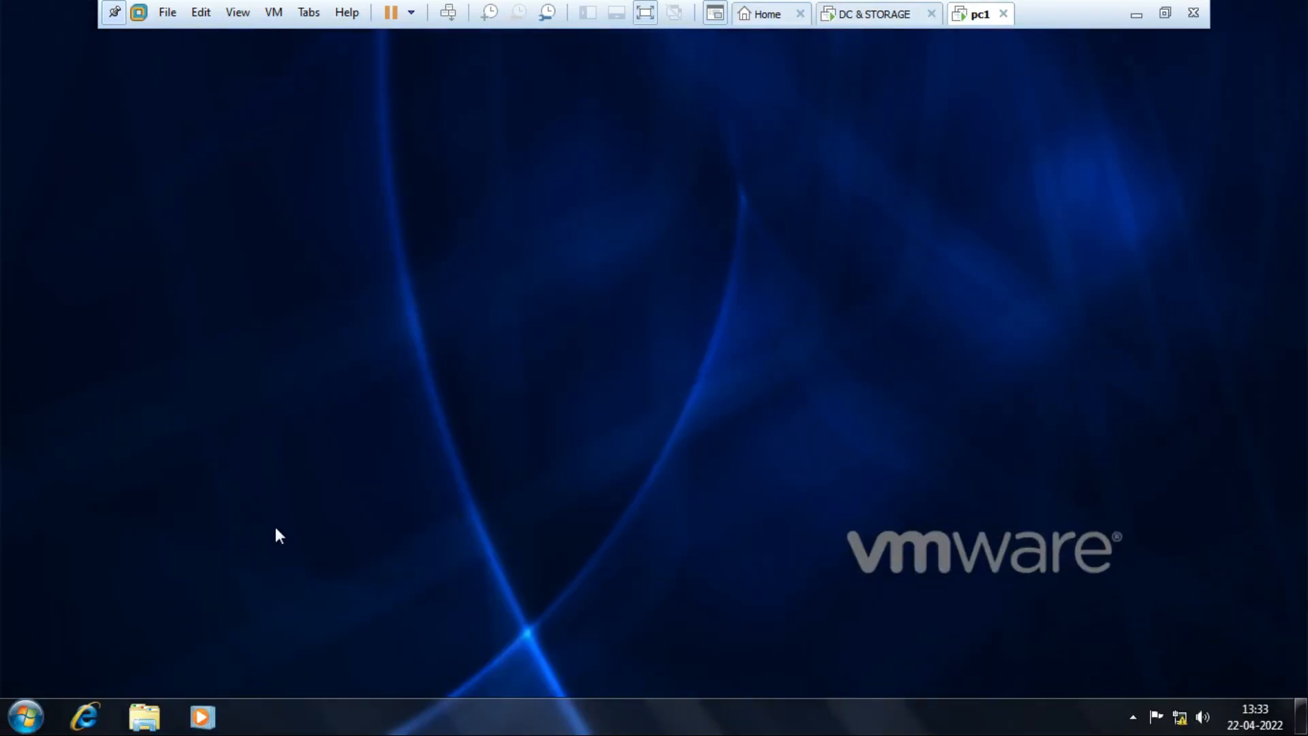
Choose Switch user from pc1's Start shutdown options, then return to the domain controller.
click(26, 716)
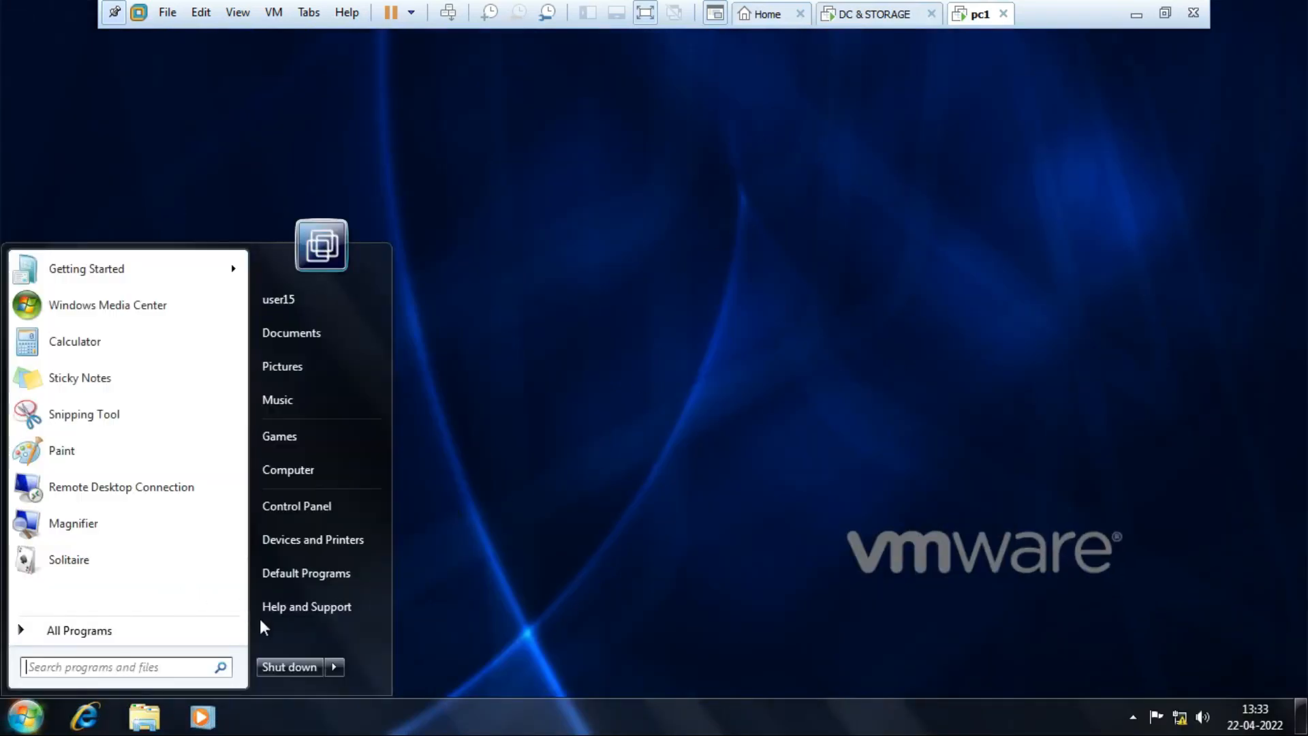
click(334, 666)
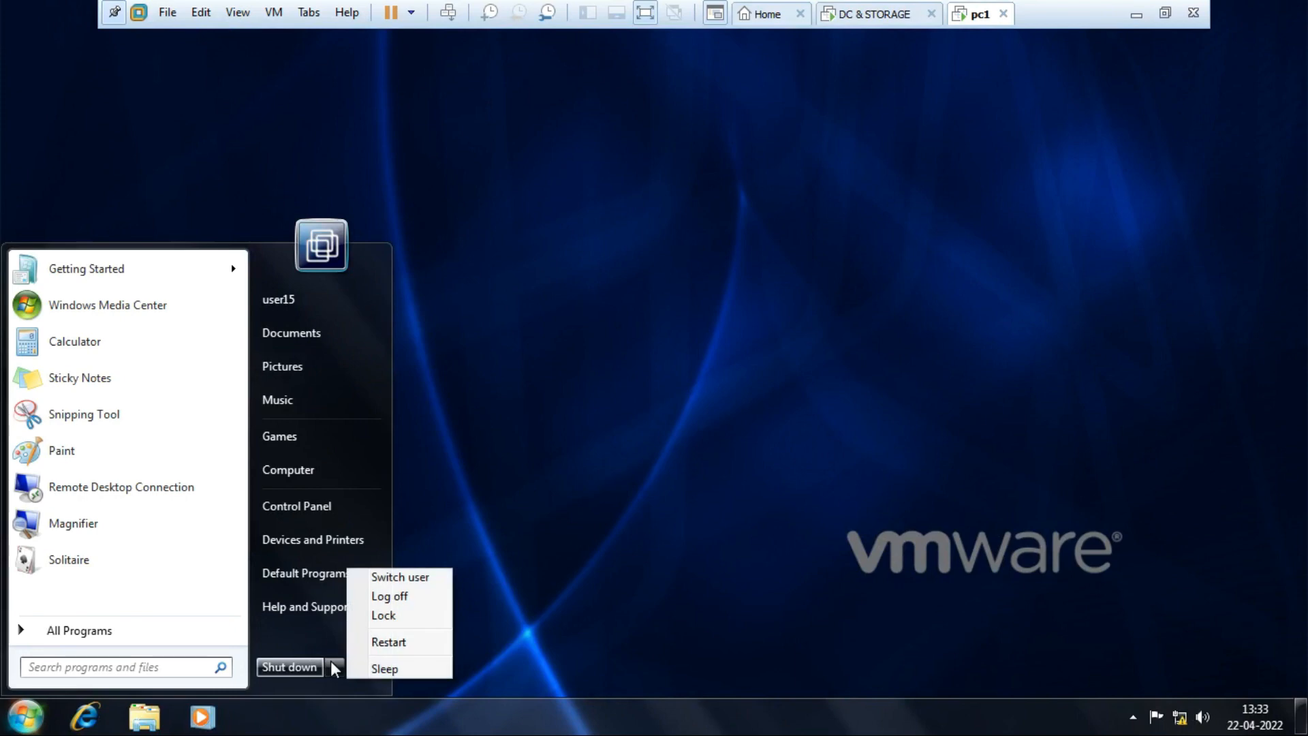
click(389, 578)
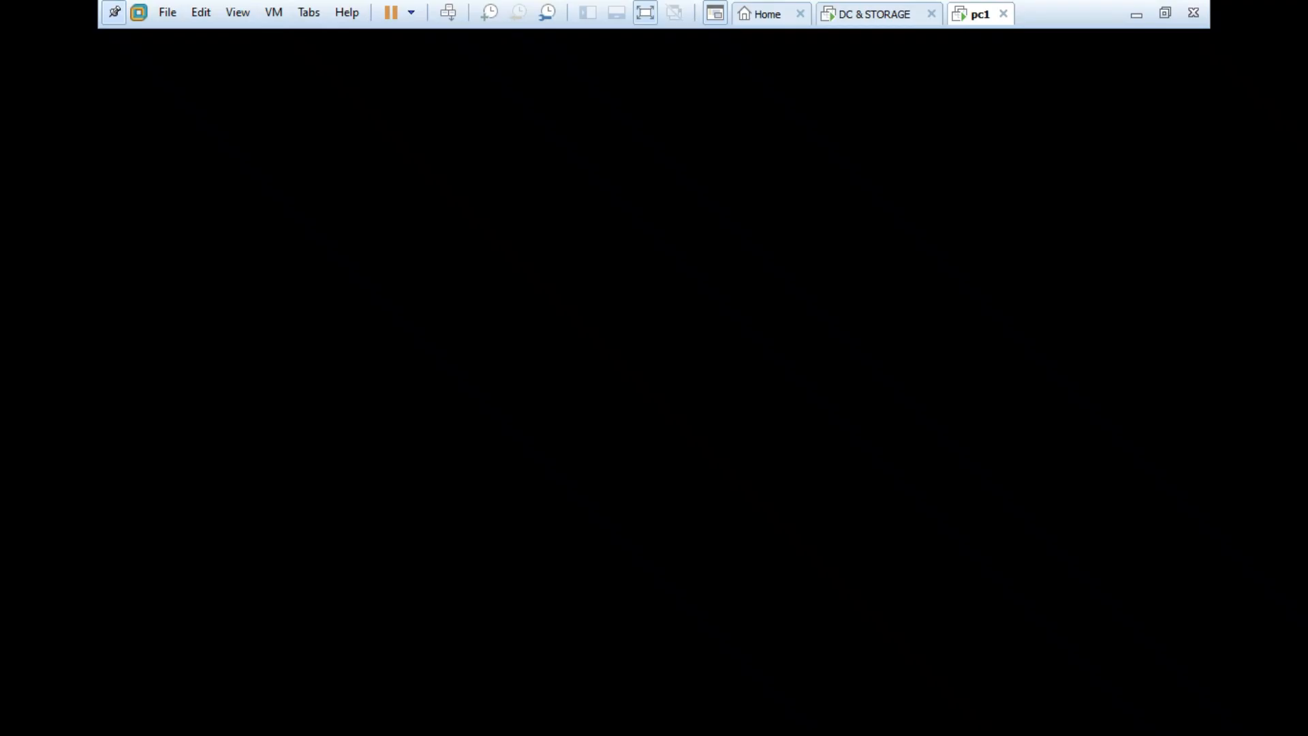
click(880, 13)
Run gpupdate /force on the domain controller, then go back to pc1's logon screen.
click(462, 358)
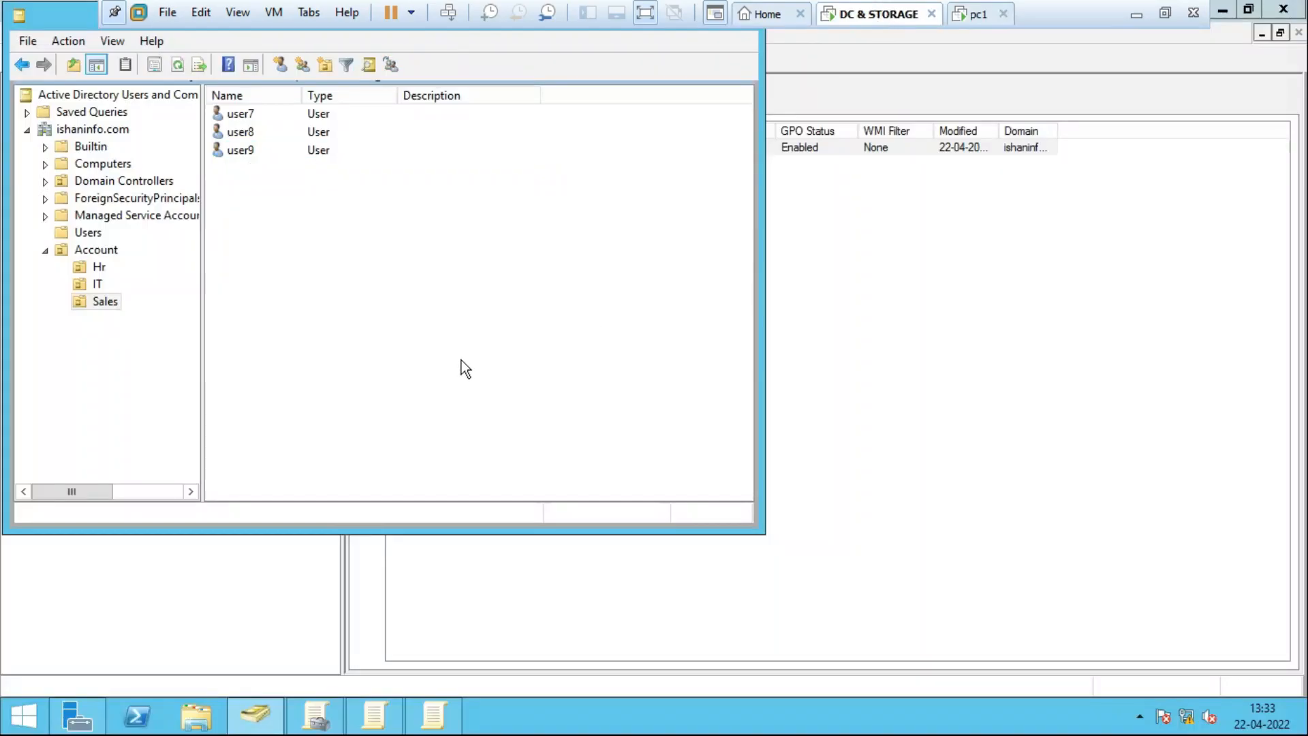
key(super+r)
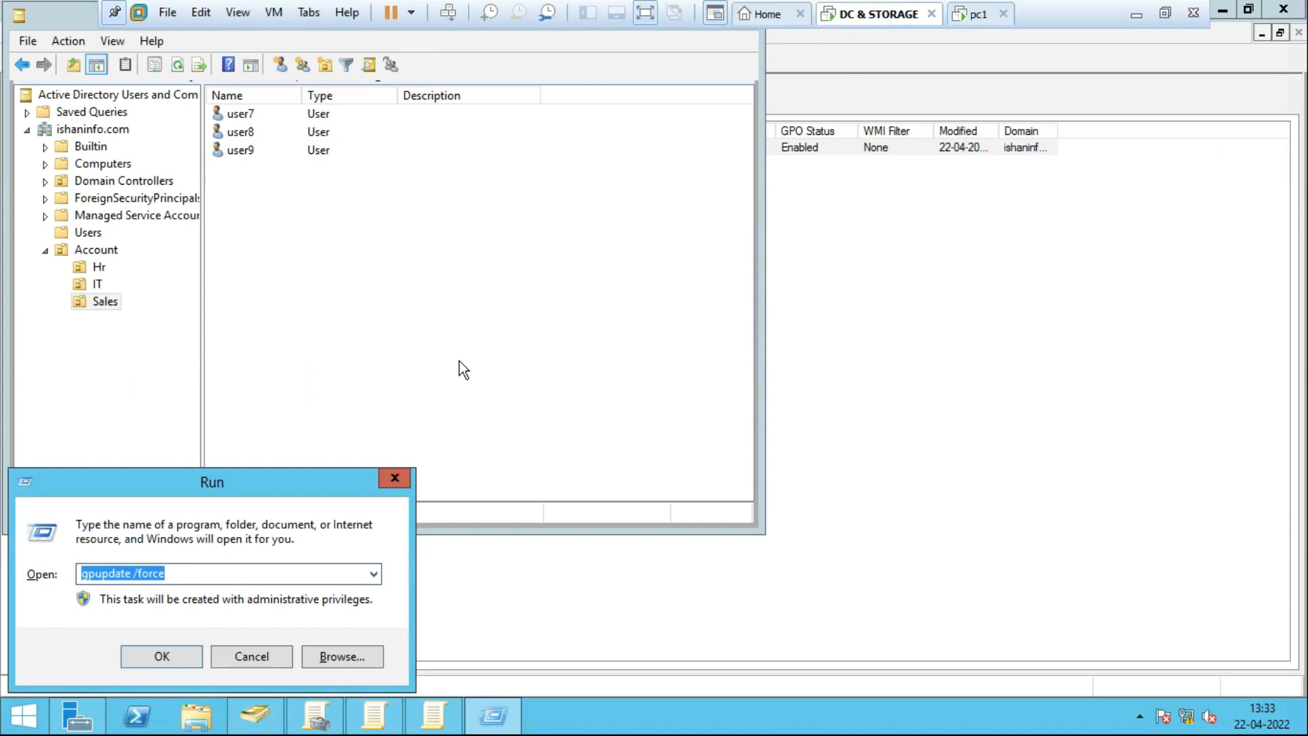
key(Return)
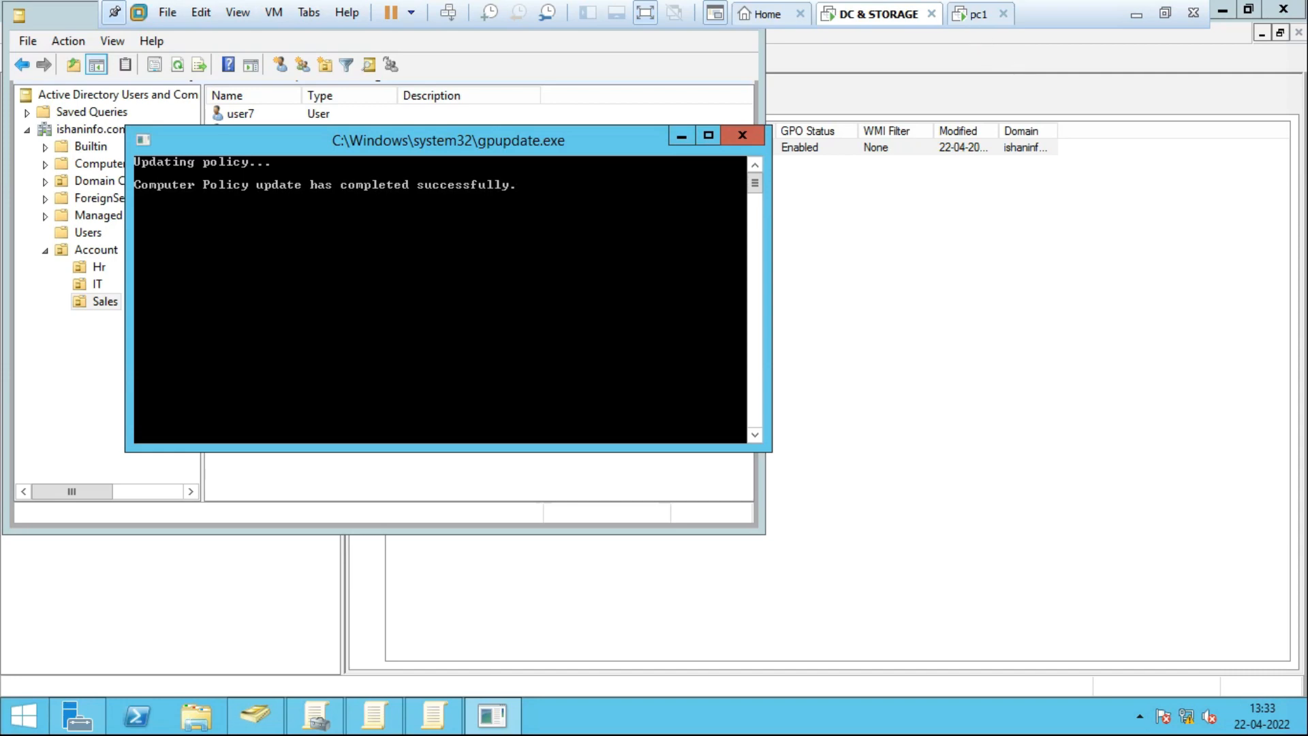
click(978, 15)
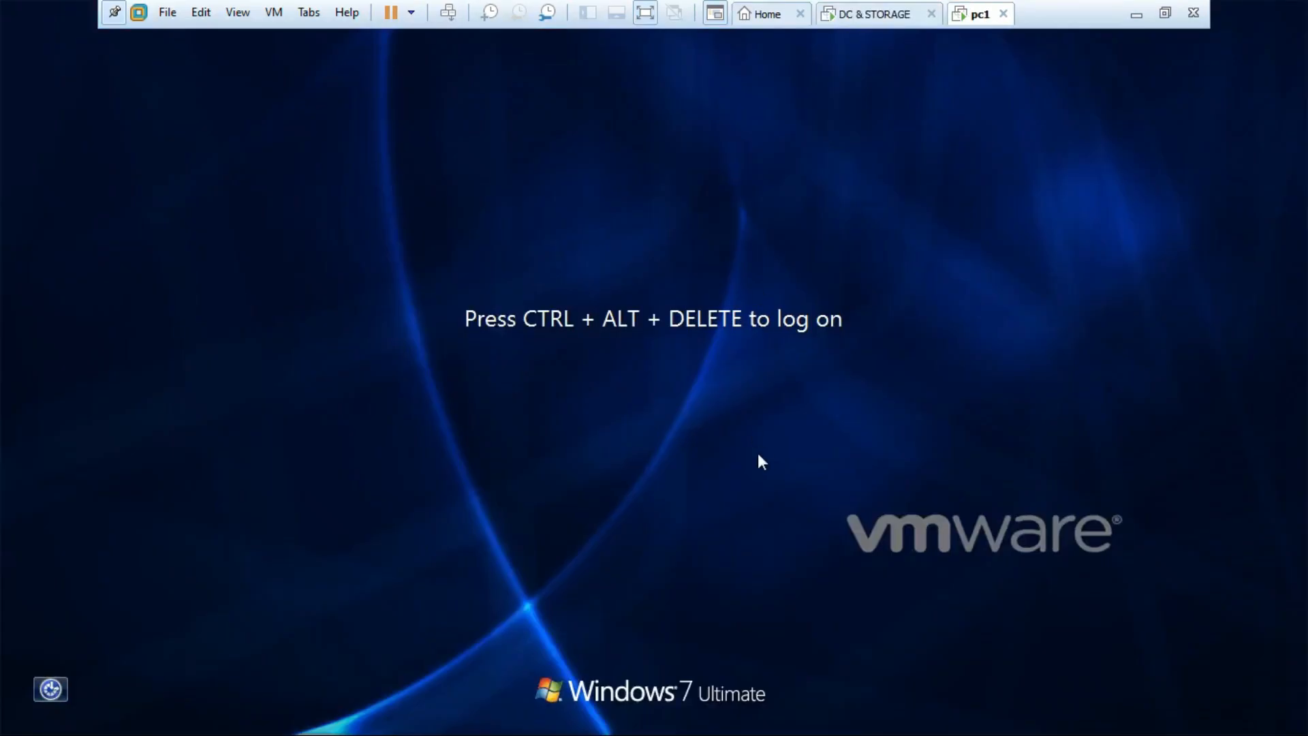
Log on to pc1 through Other User as user7 with its password.
key(ctrl+alt+Insert)
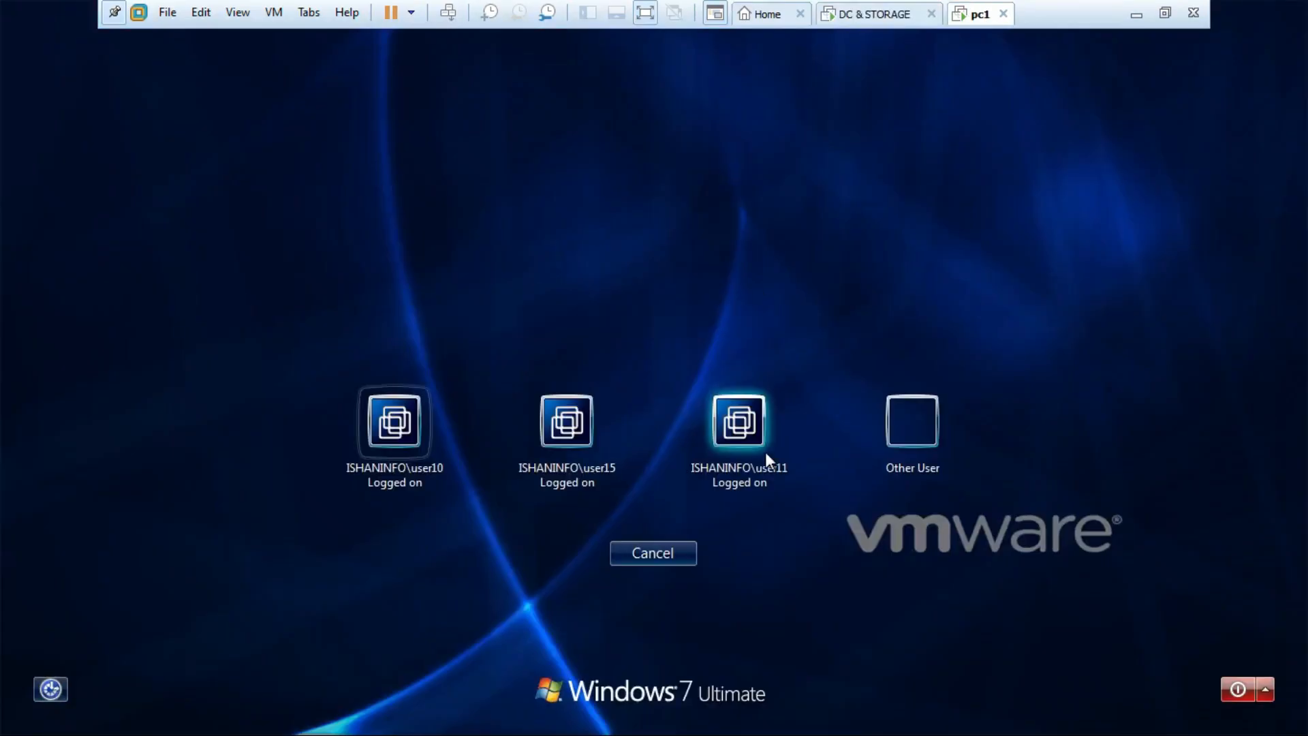
click(920, 419)
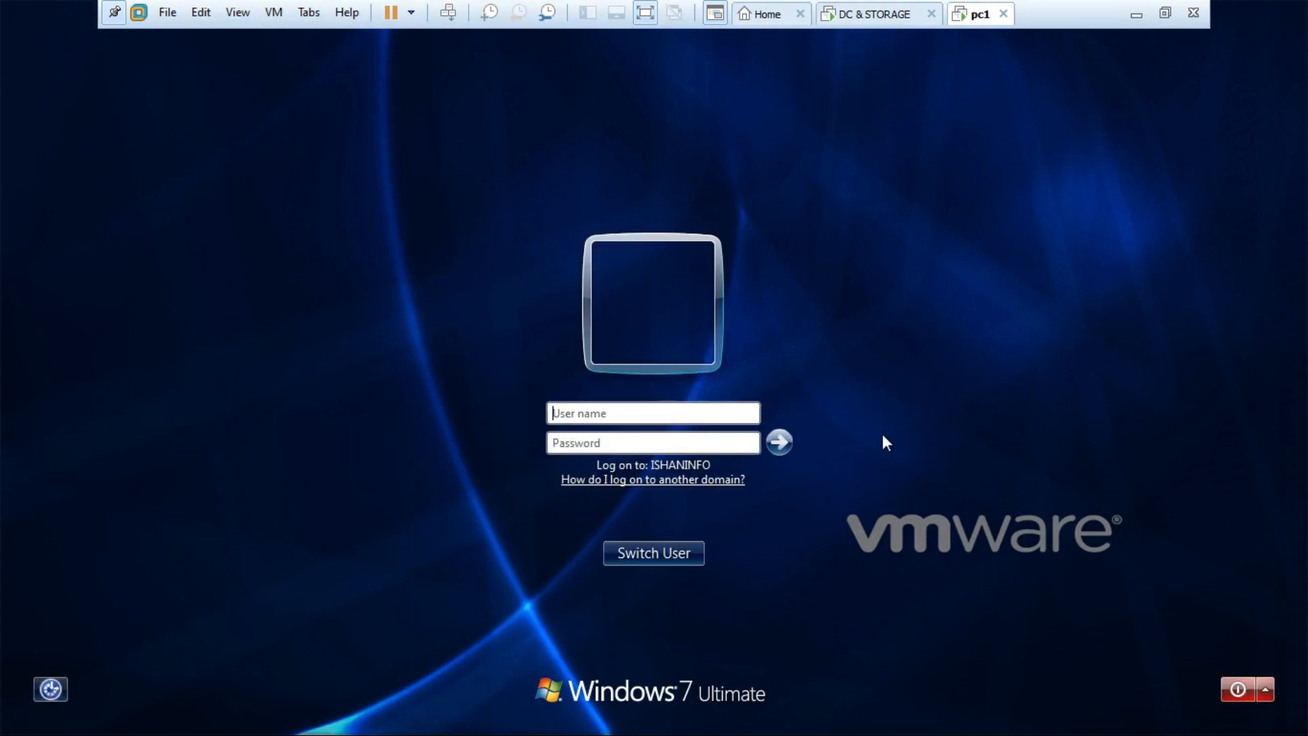
text(user7)
key(Tab)
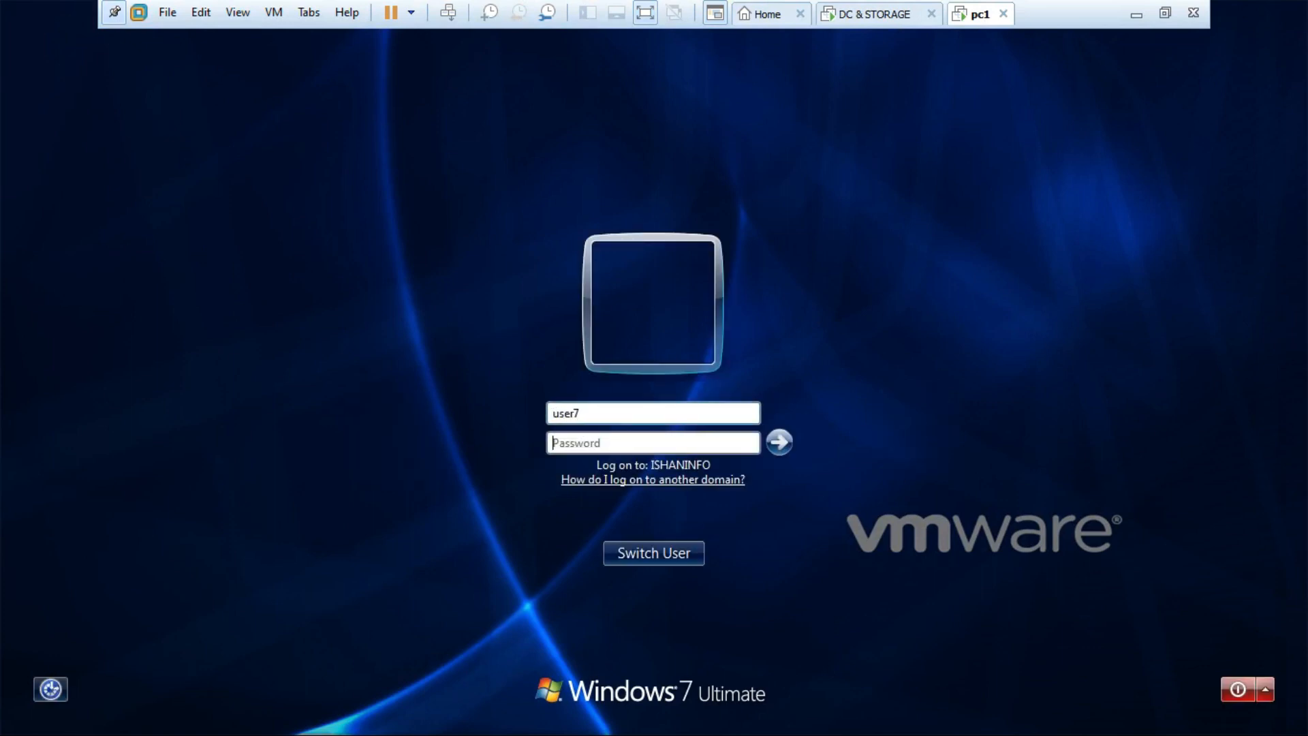
text(**********)
key(Return)
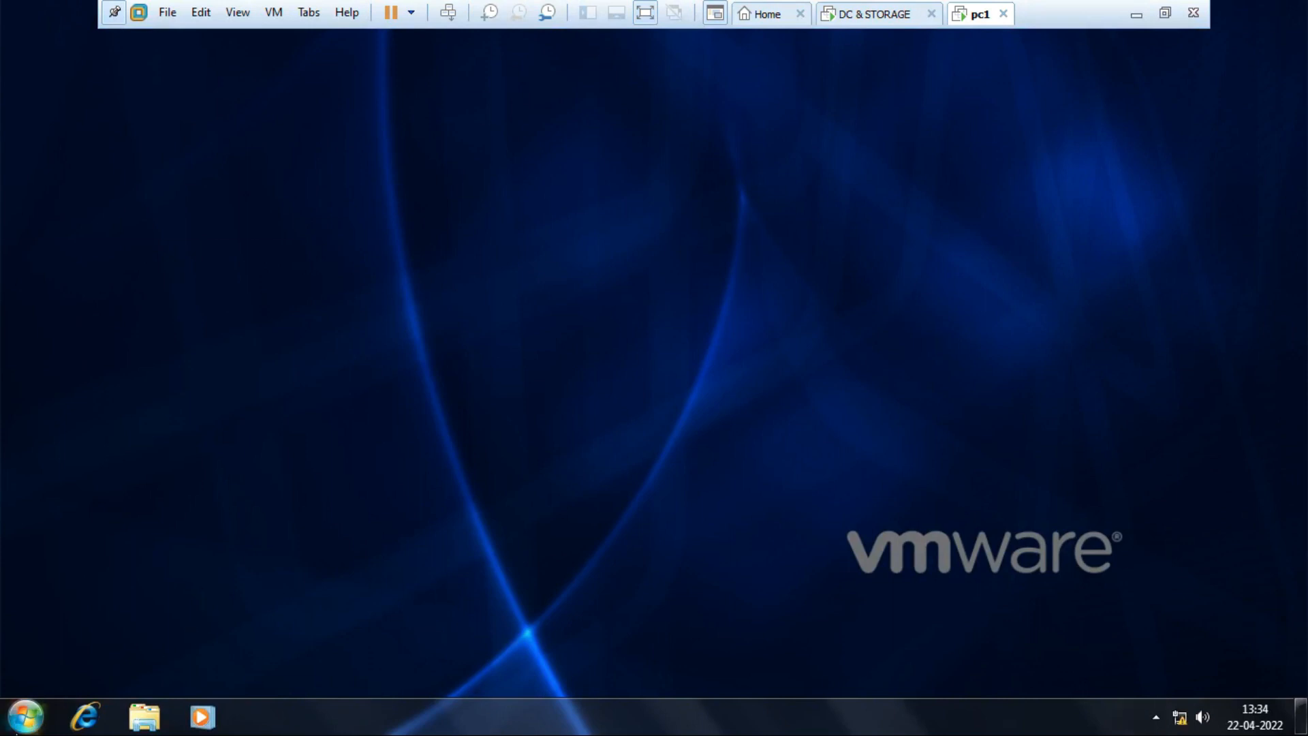
Open Computer on pc1 and confirm only drives A, D and E are listed, no C:.
click(25, 716)
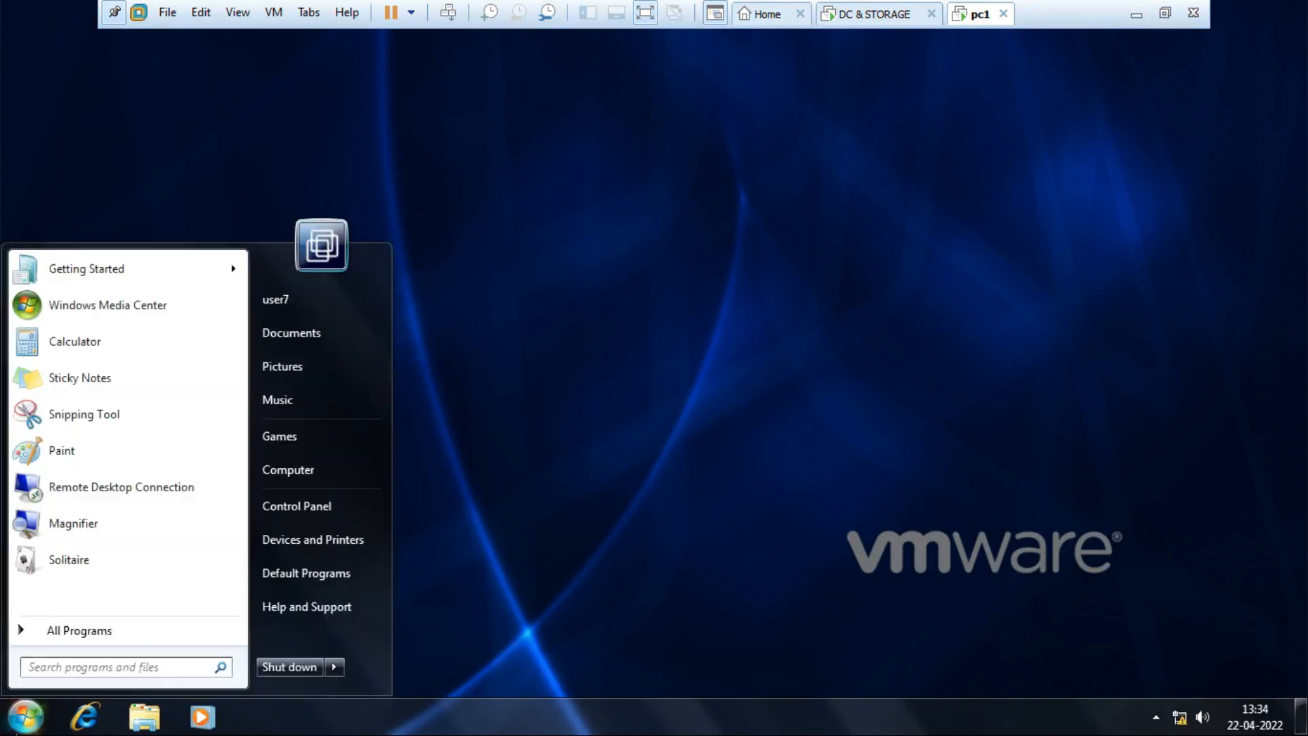
click(297, 476)
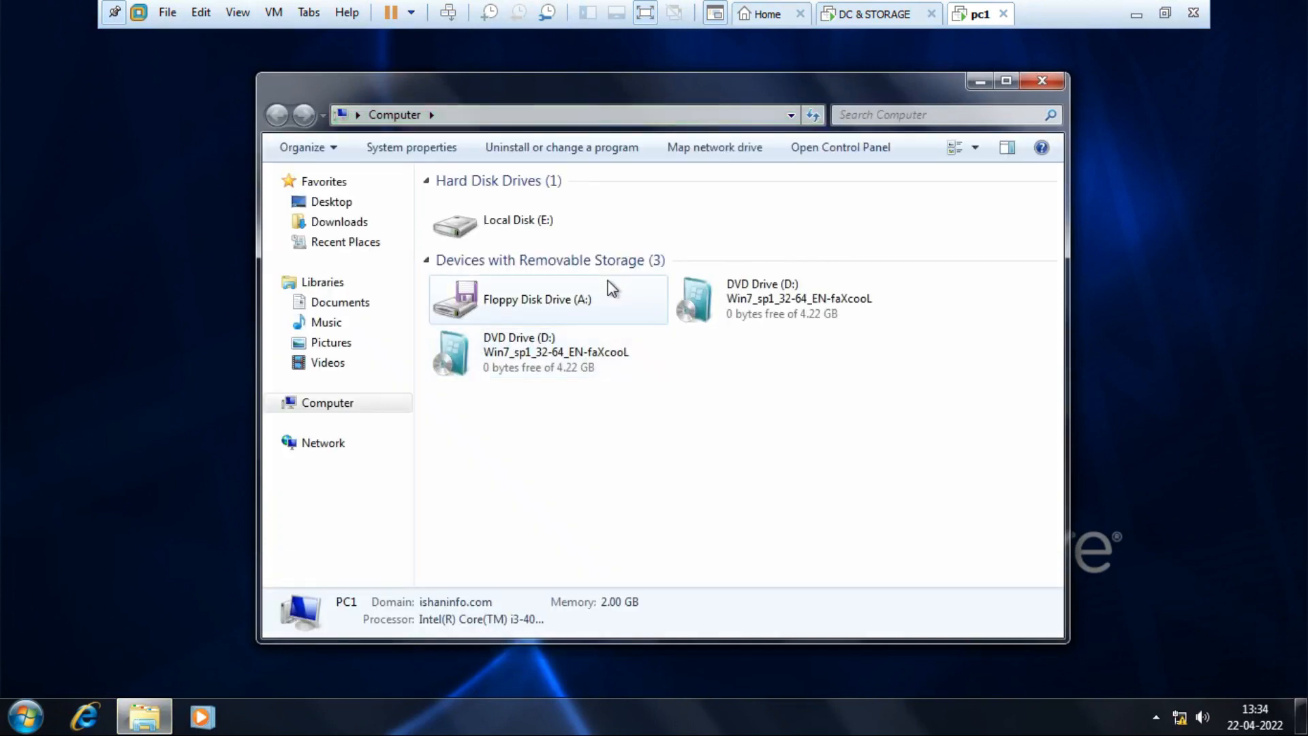
click(547, 223)
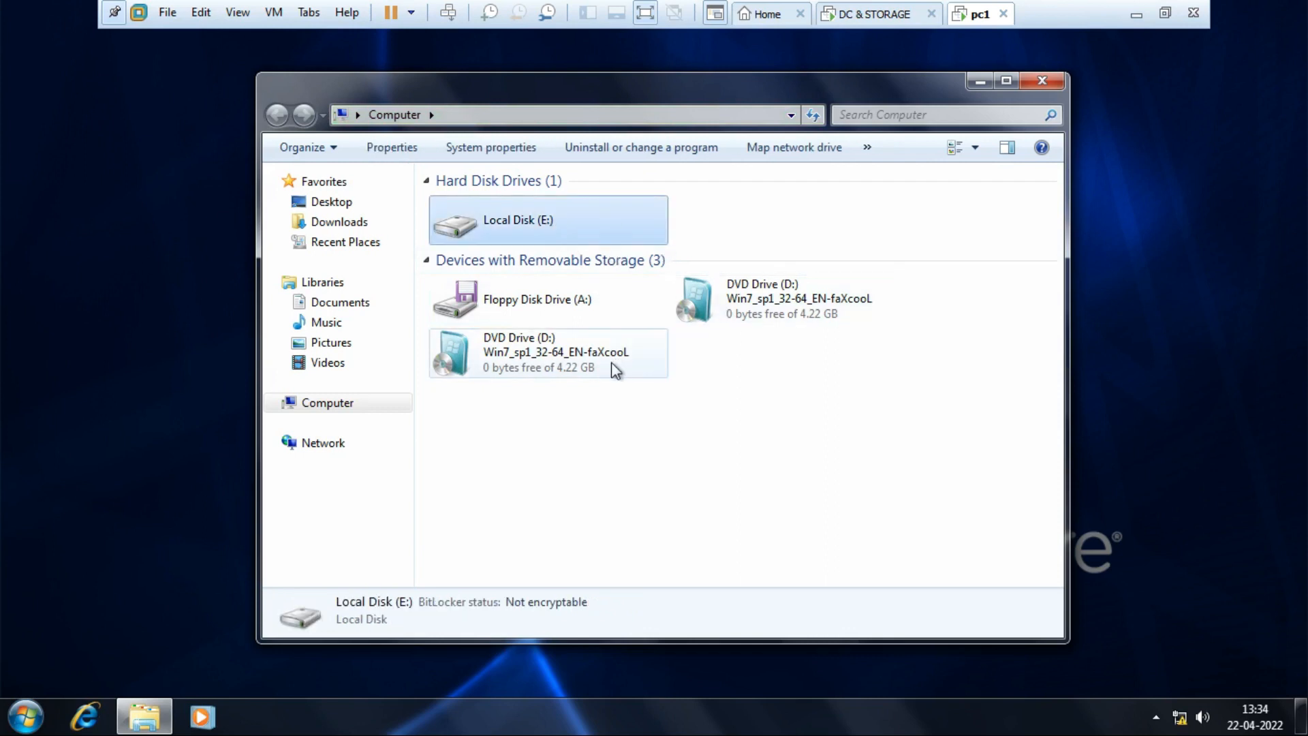
click(559, 365)
click(648, 298)
click(689, 296)
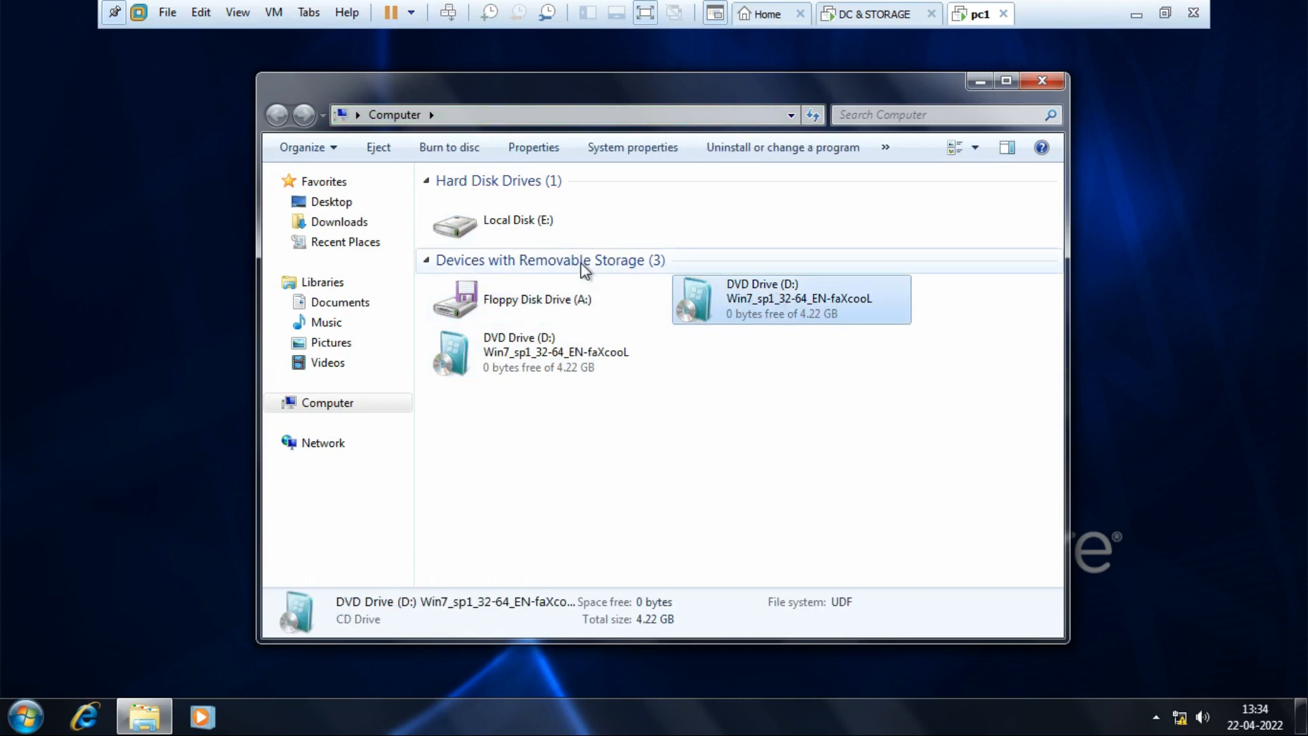
click(504, 233)
click(558, 350)
click(730, 312)
click(514, 253)
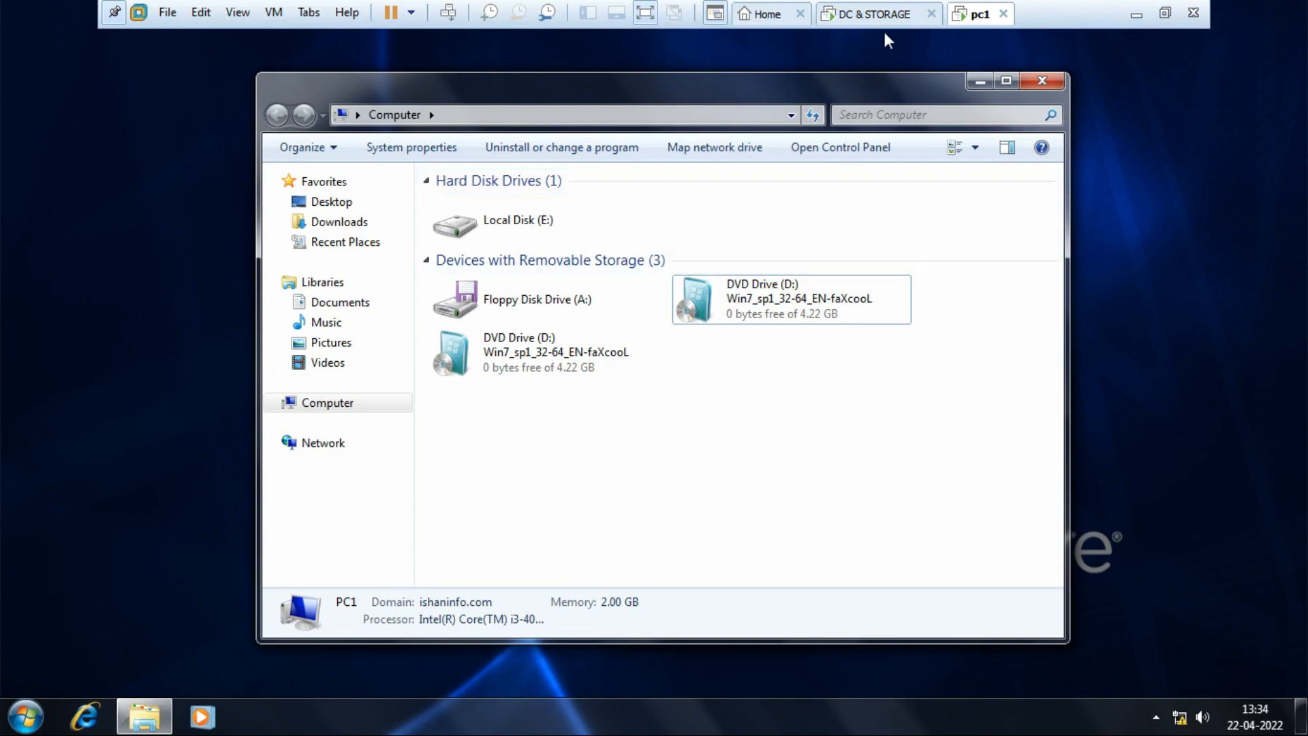
click(869, 15)
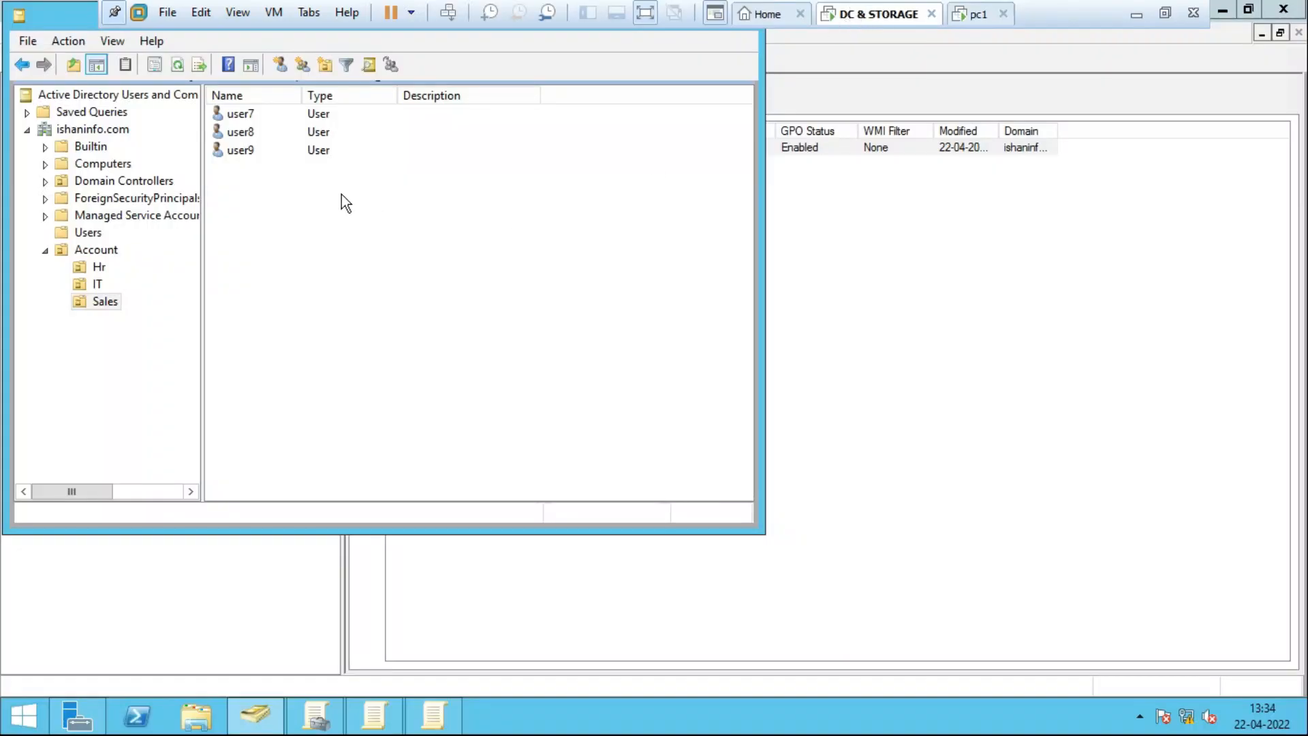
Select the IT OU and one of its four users, then switch back to pc1.
click(95, 283)
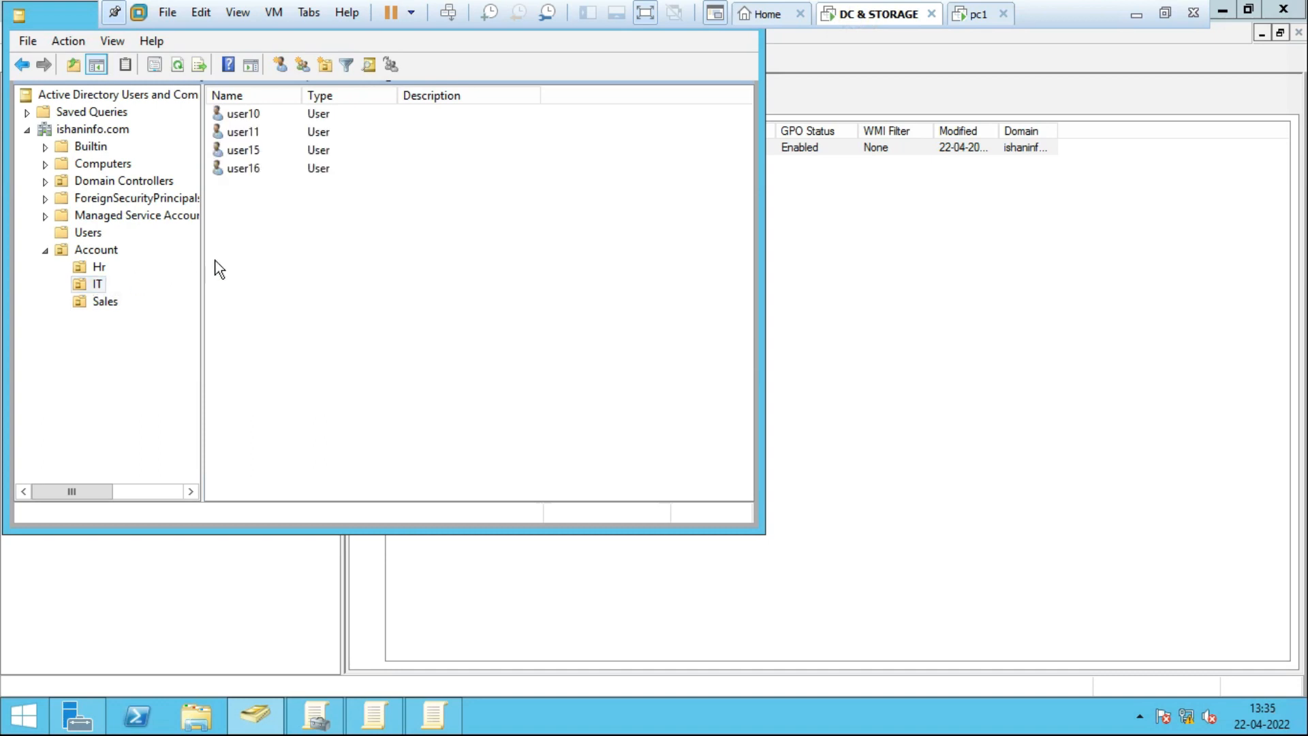
click(253, 114)
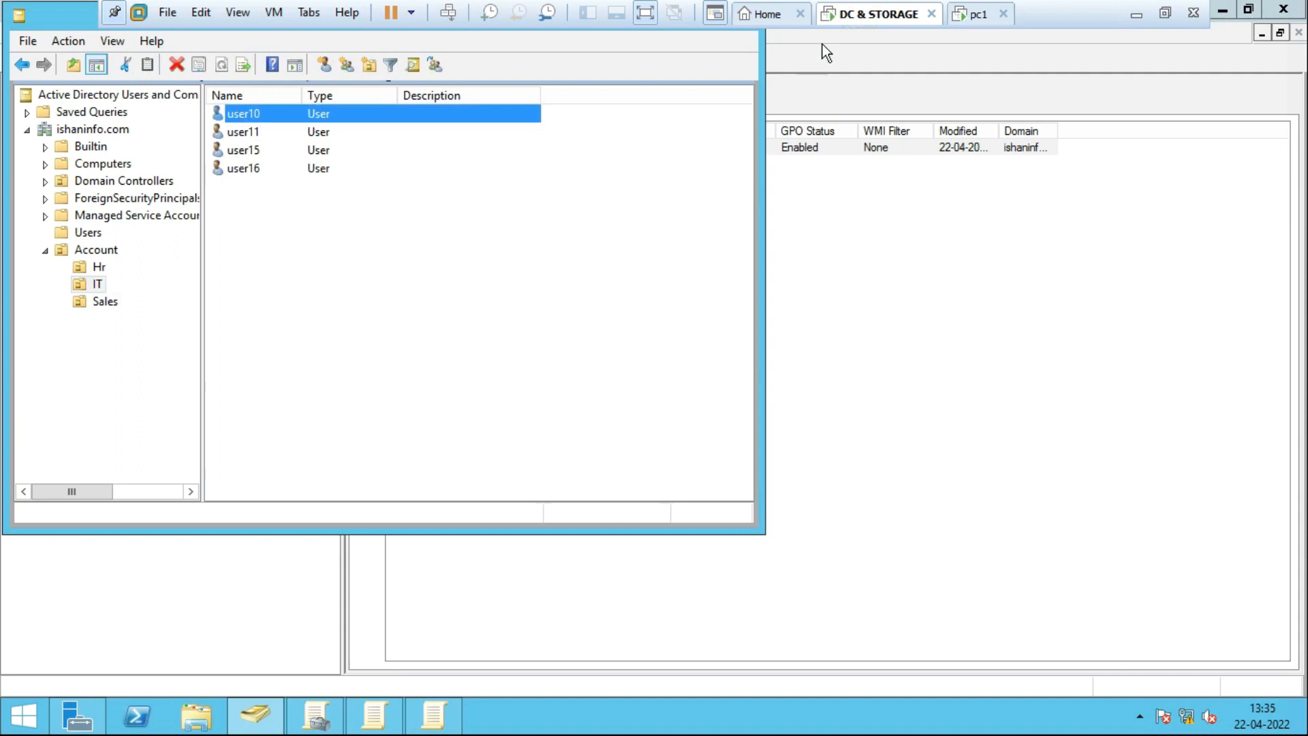
click(981, 16)
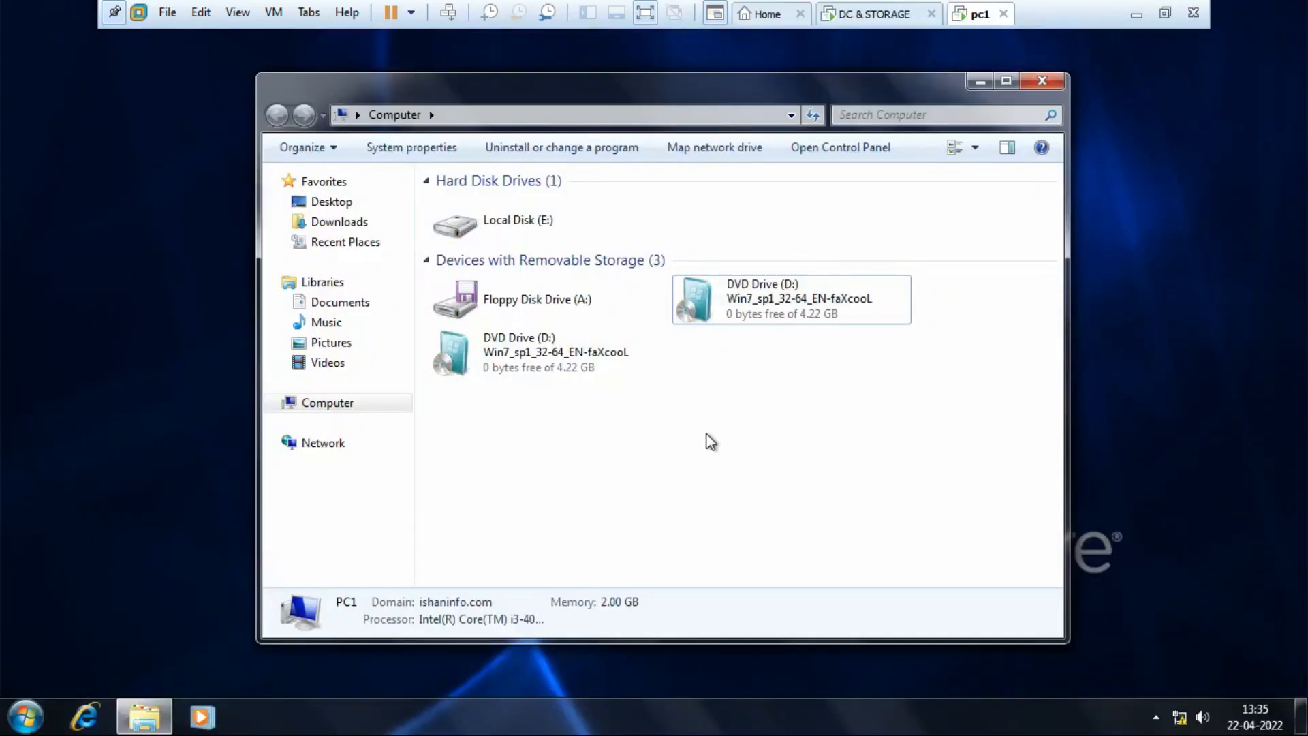
Leave the current pc1 session via Switch user and bring up the logon screen.
click(26, 717)
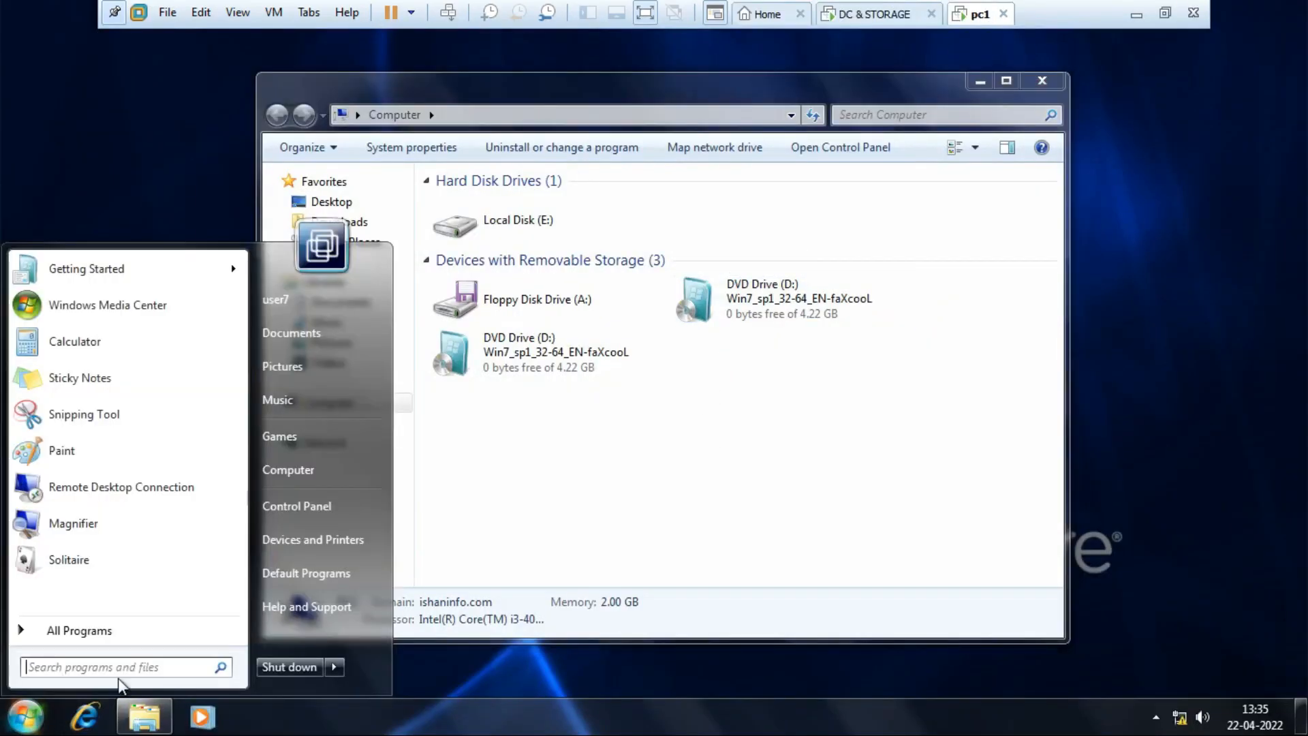
mouse_move(338, 660)
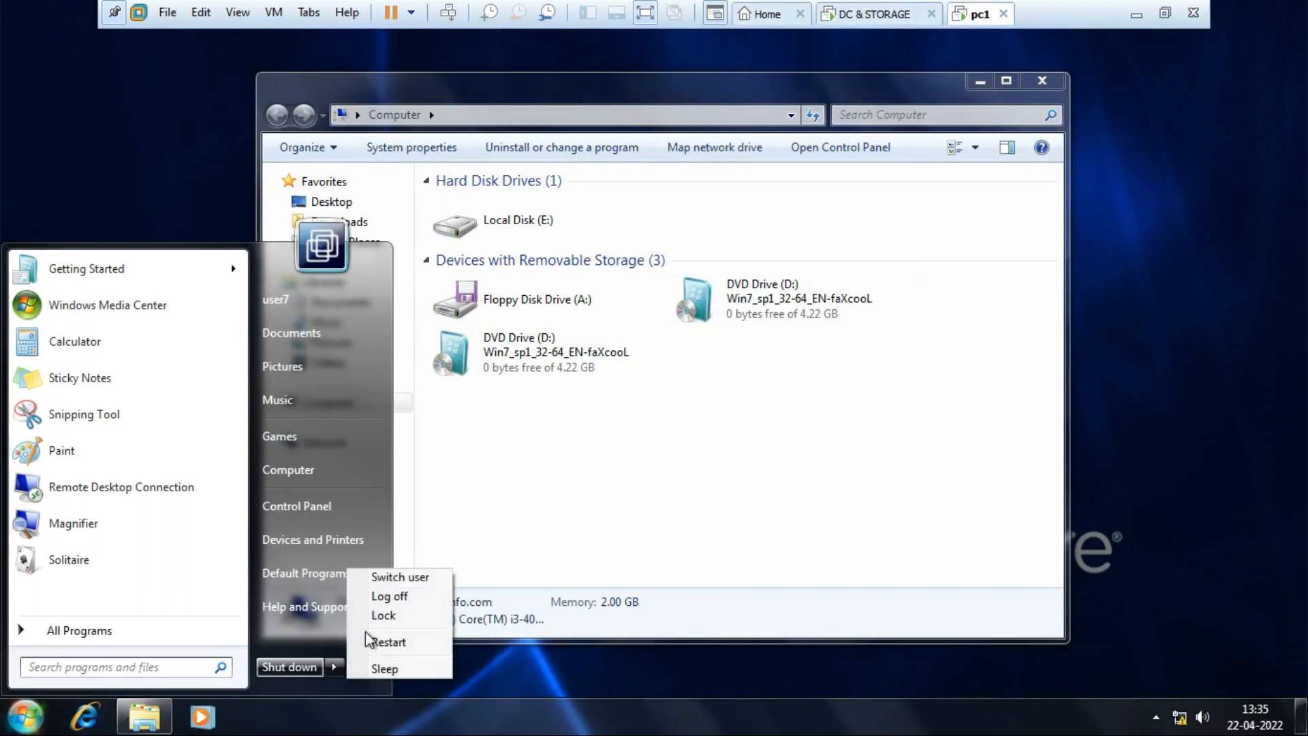
click(407, 577)
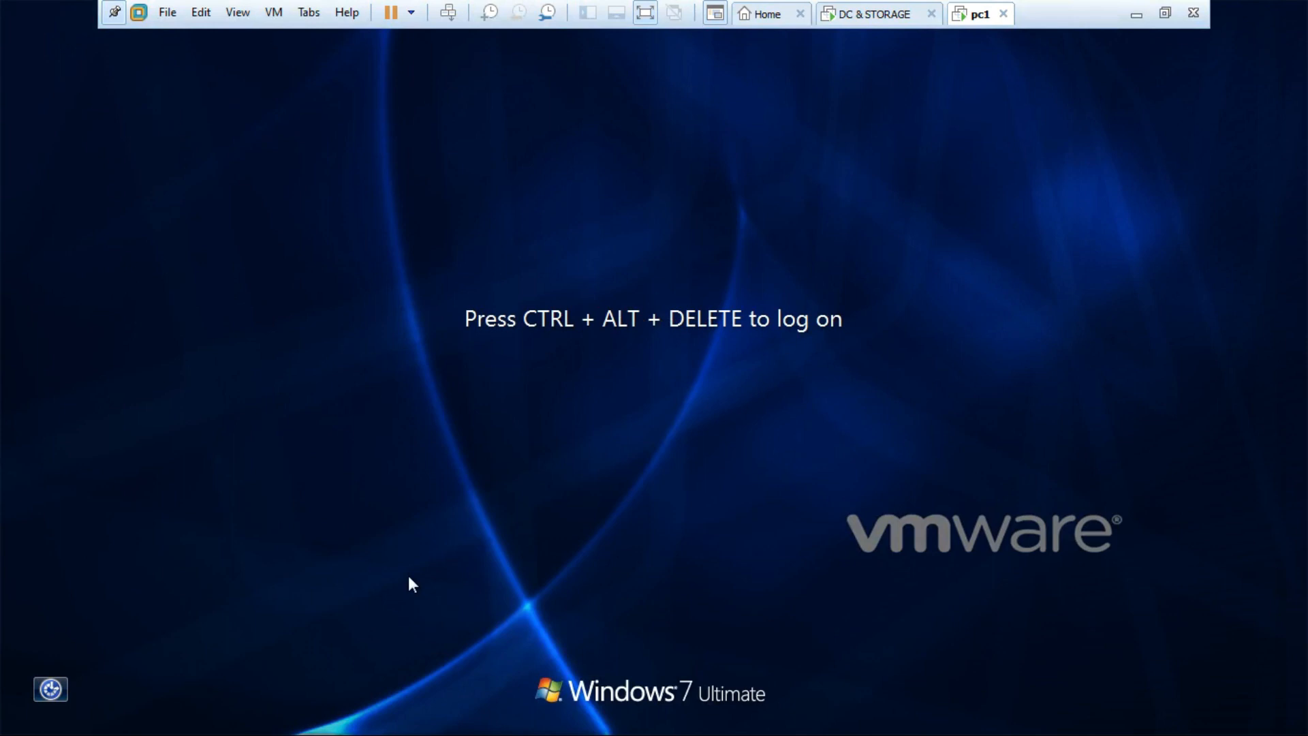
click(645, 12)
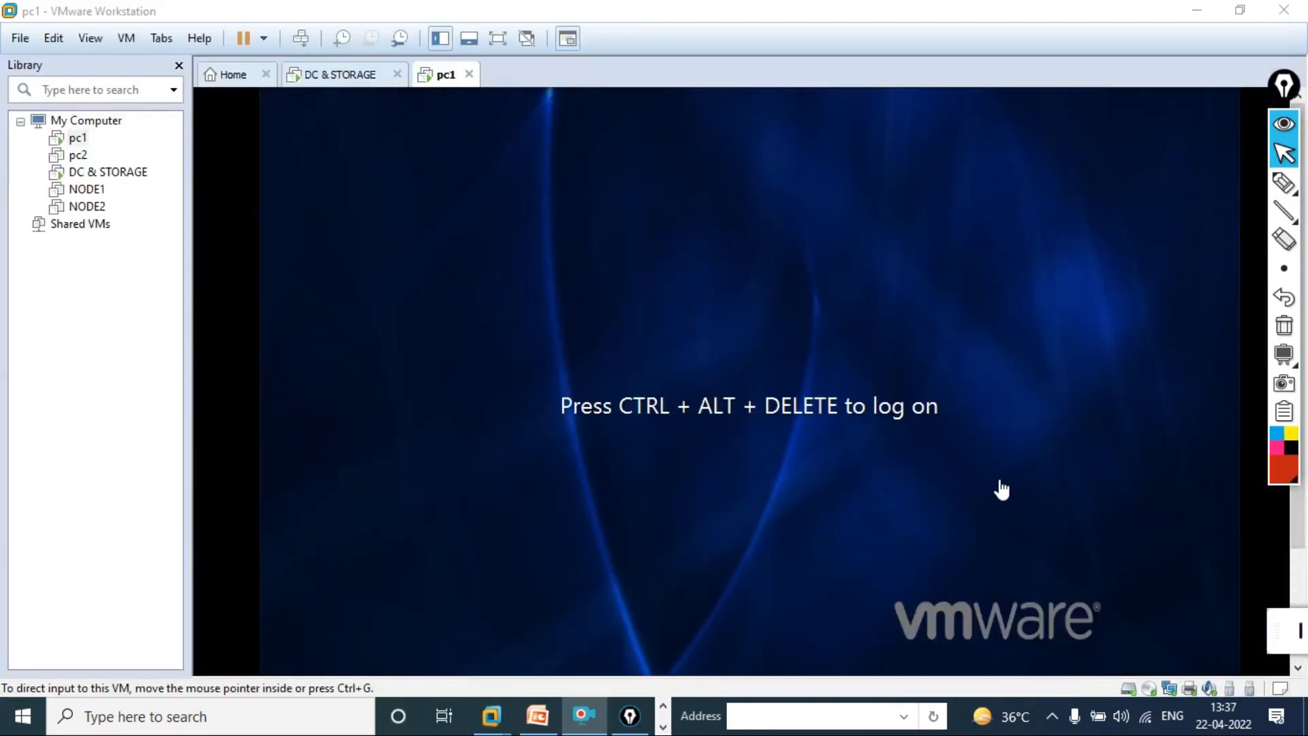
click(501, 43)
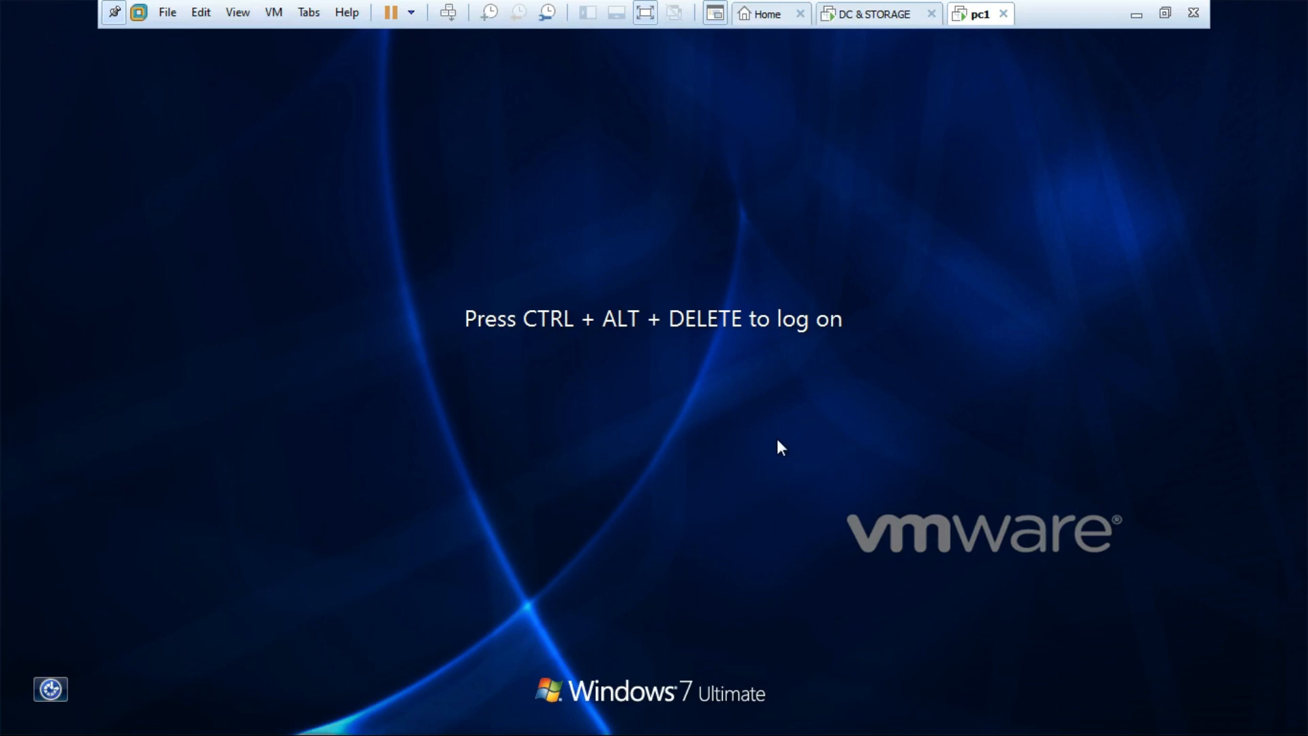
key(ctrl+alt+Insert)
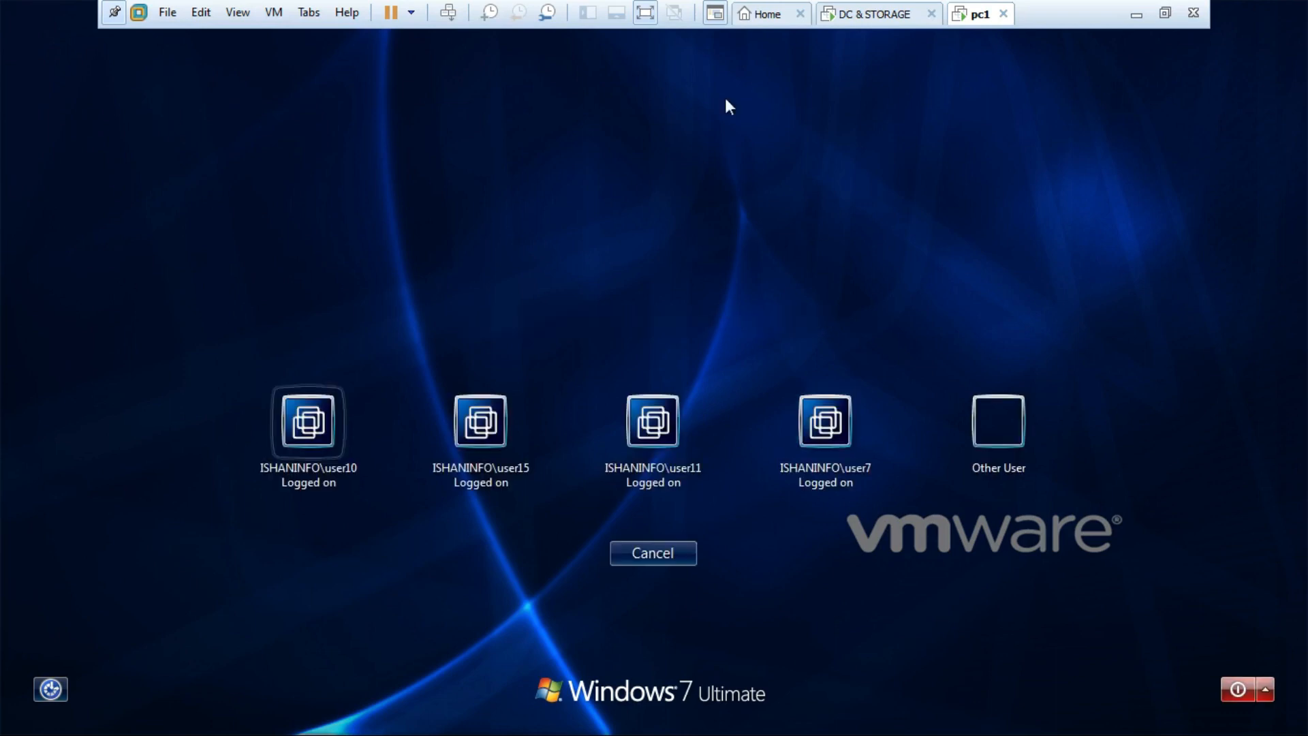
click(874, 15)
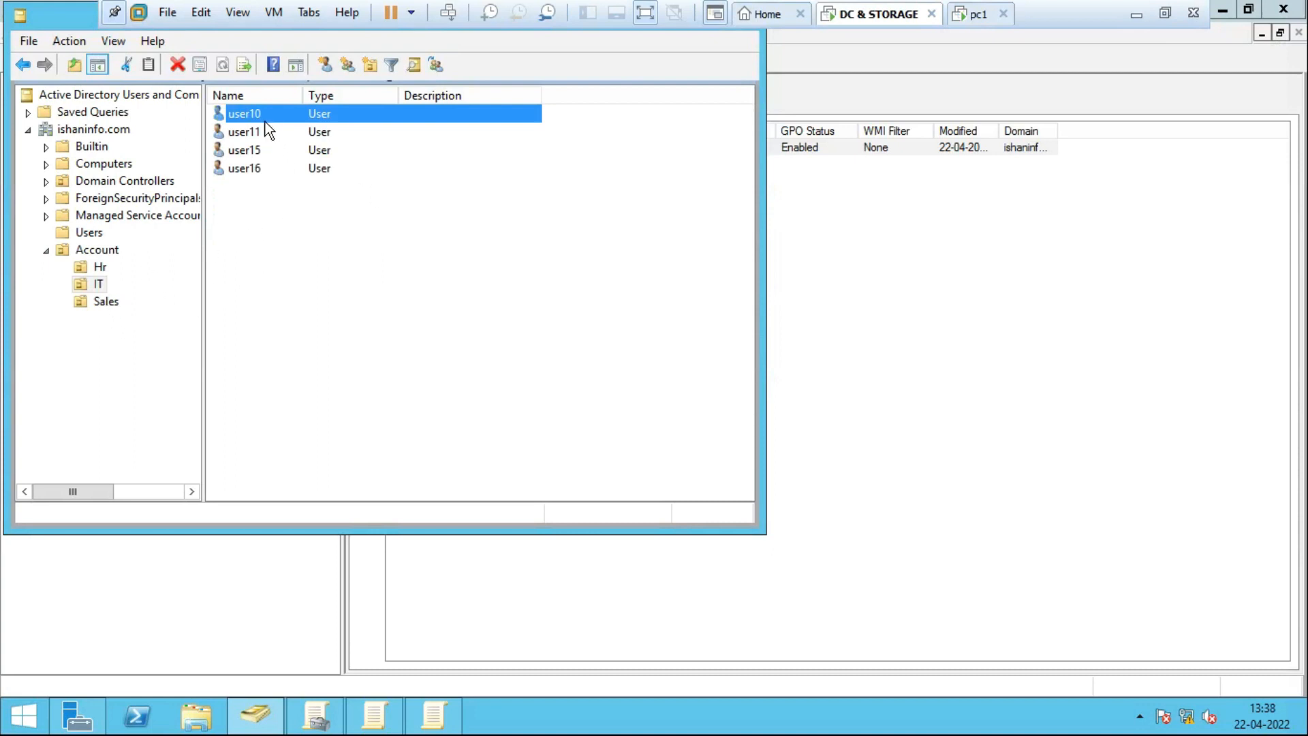
click(976, 15)
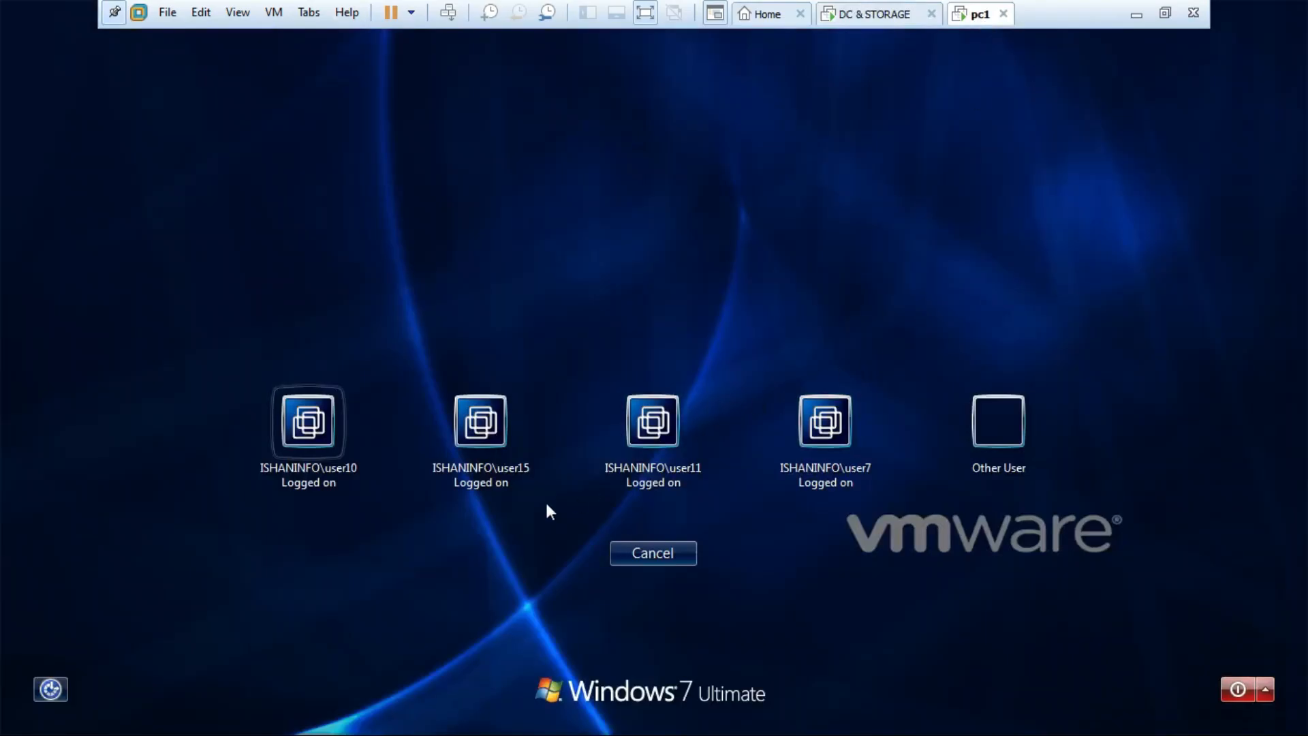
Sign back in to pc1 as the logged-on user10 with its password.
click(316, 459)
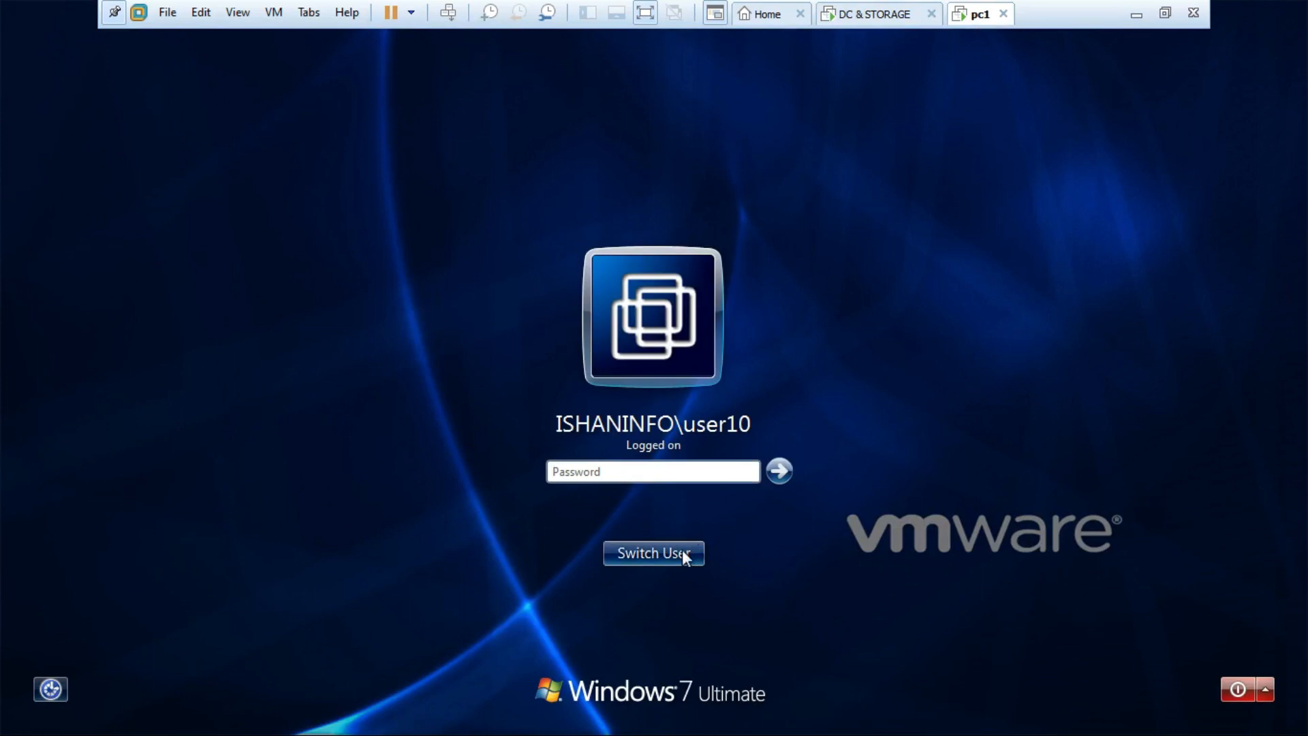
click(645, 470)
text(12345)
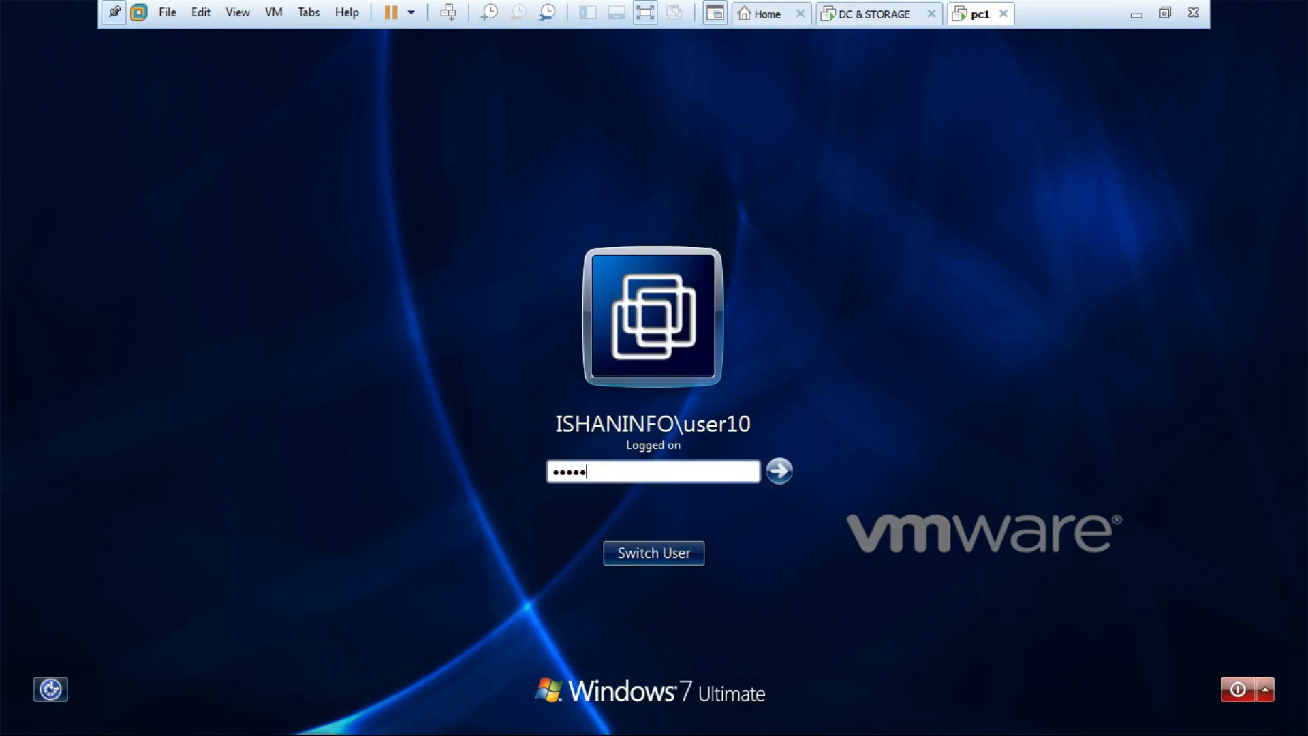
text(6789)
key(Return)
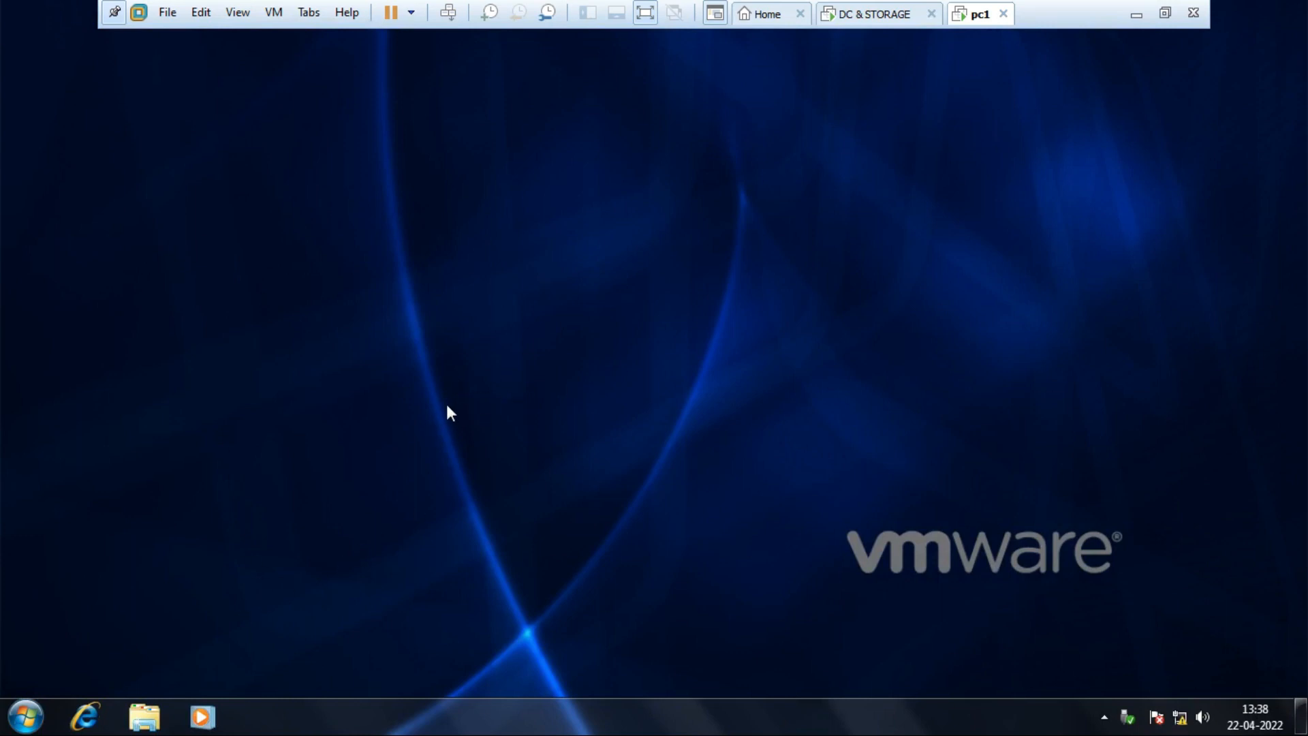
Open Computer and confirm Local Disk (C:) is listed for this IT user.
click(26, 716)
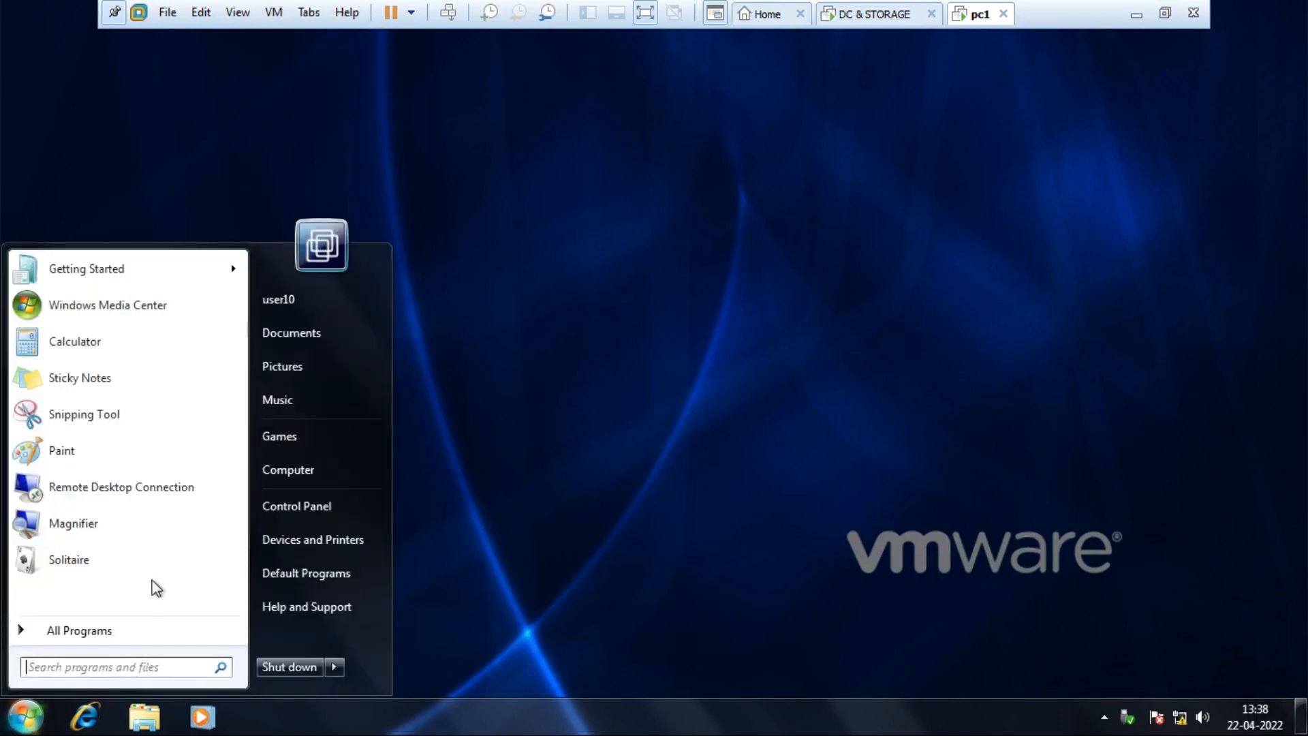
click(329, 477)
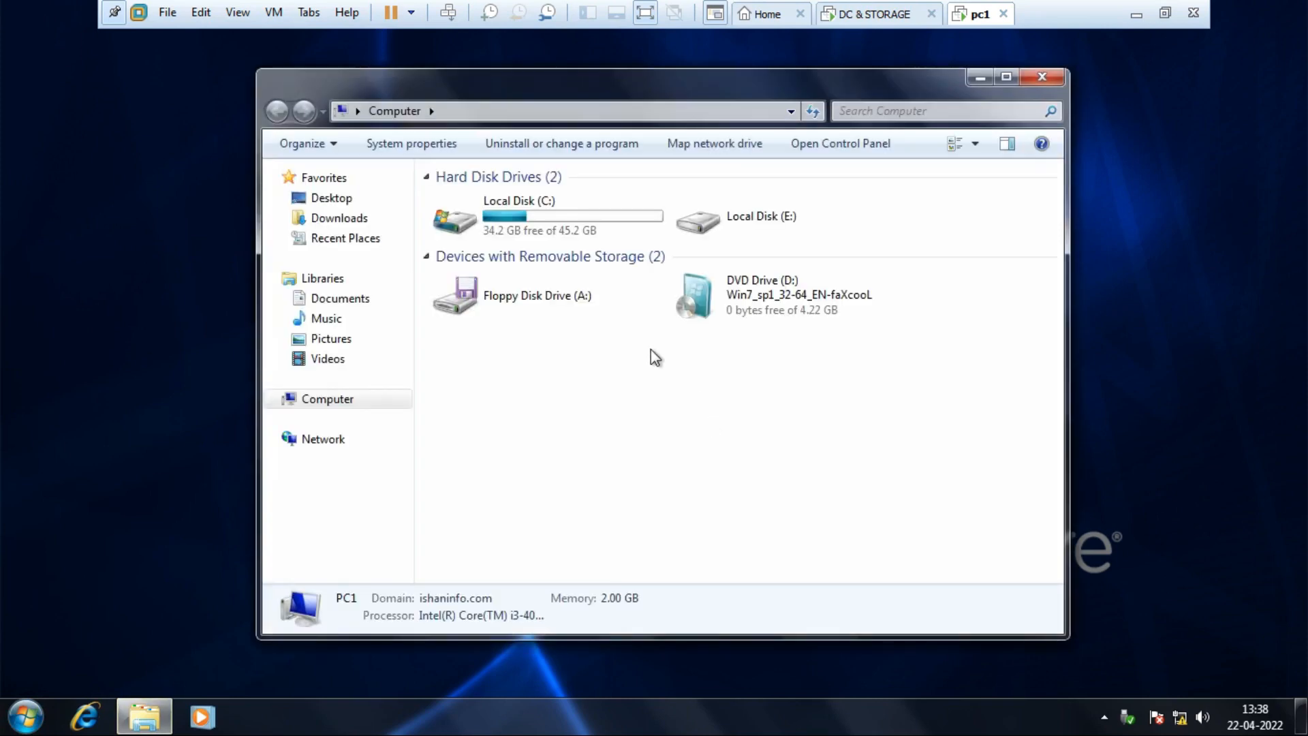
click(549, 222)
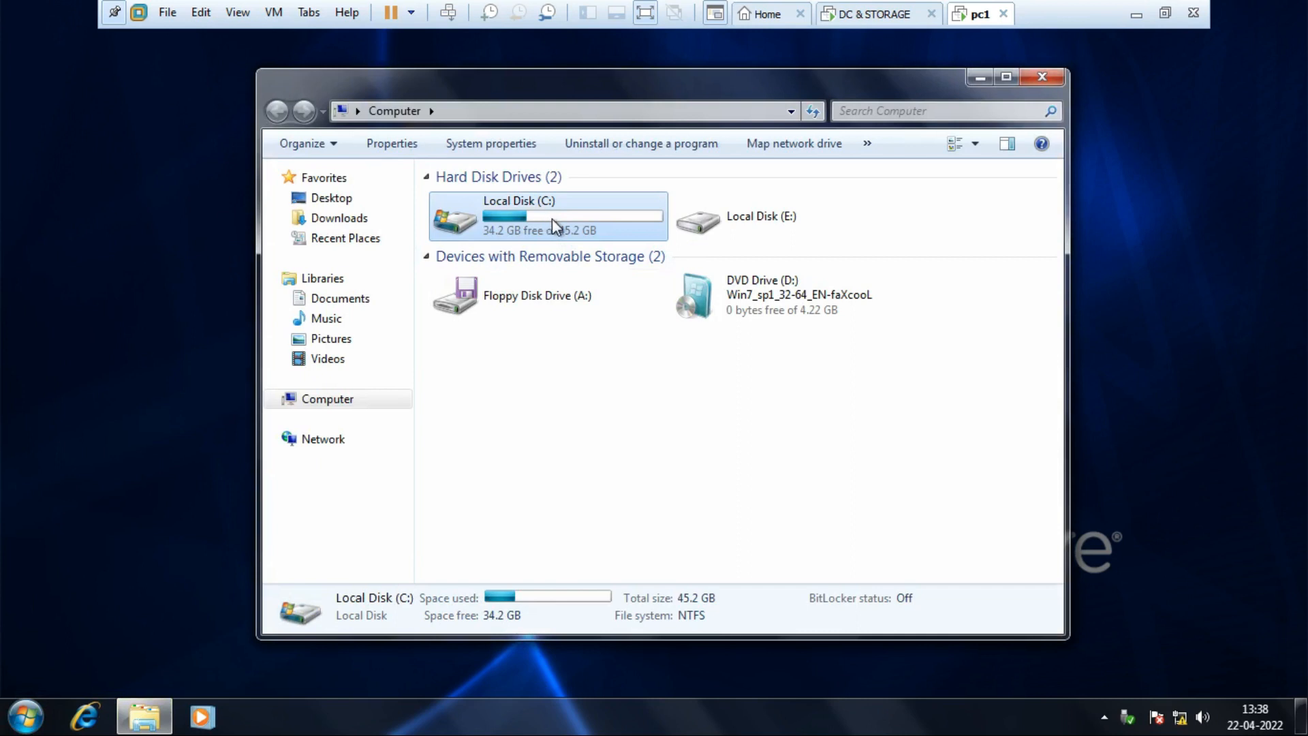
Close Computer on pc1 and review Sales OU users user7, user8 and user9 on the domain controller.
click(1042, 77)
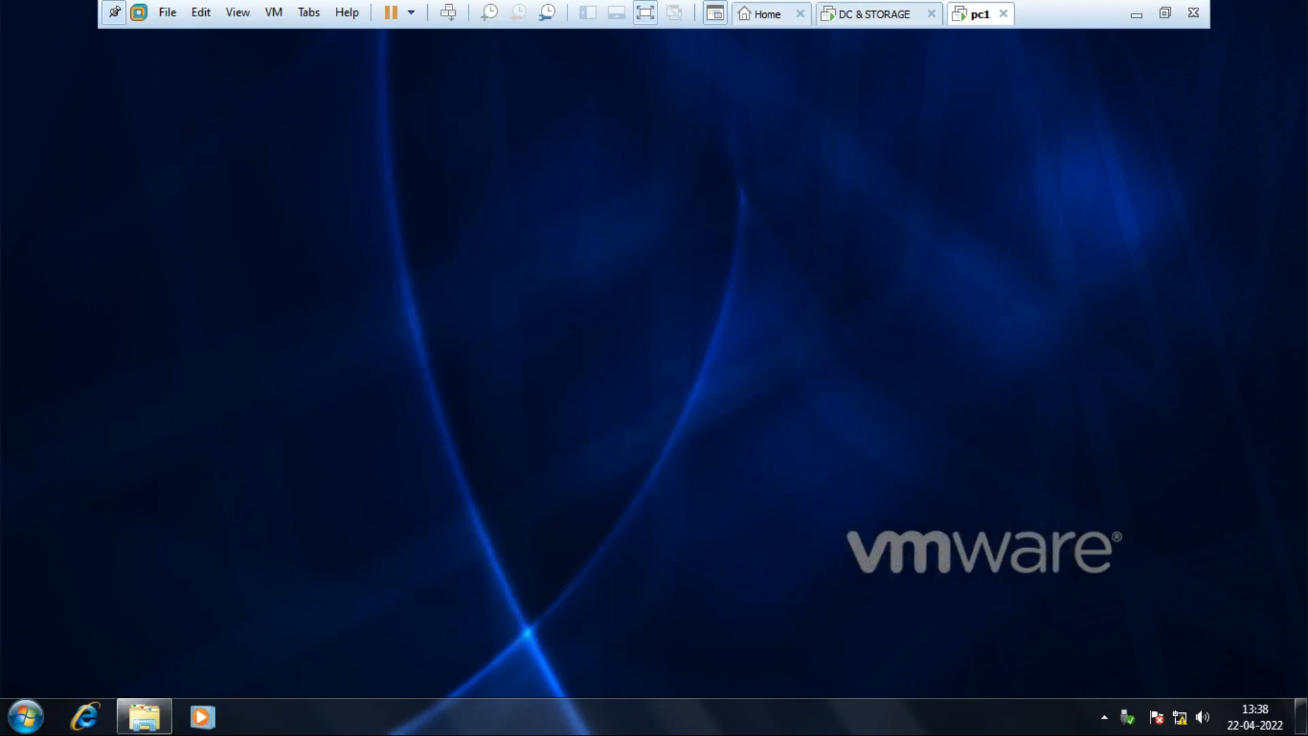
click(875, 15)
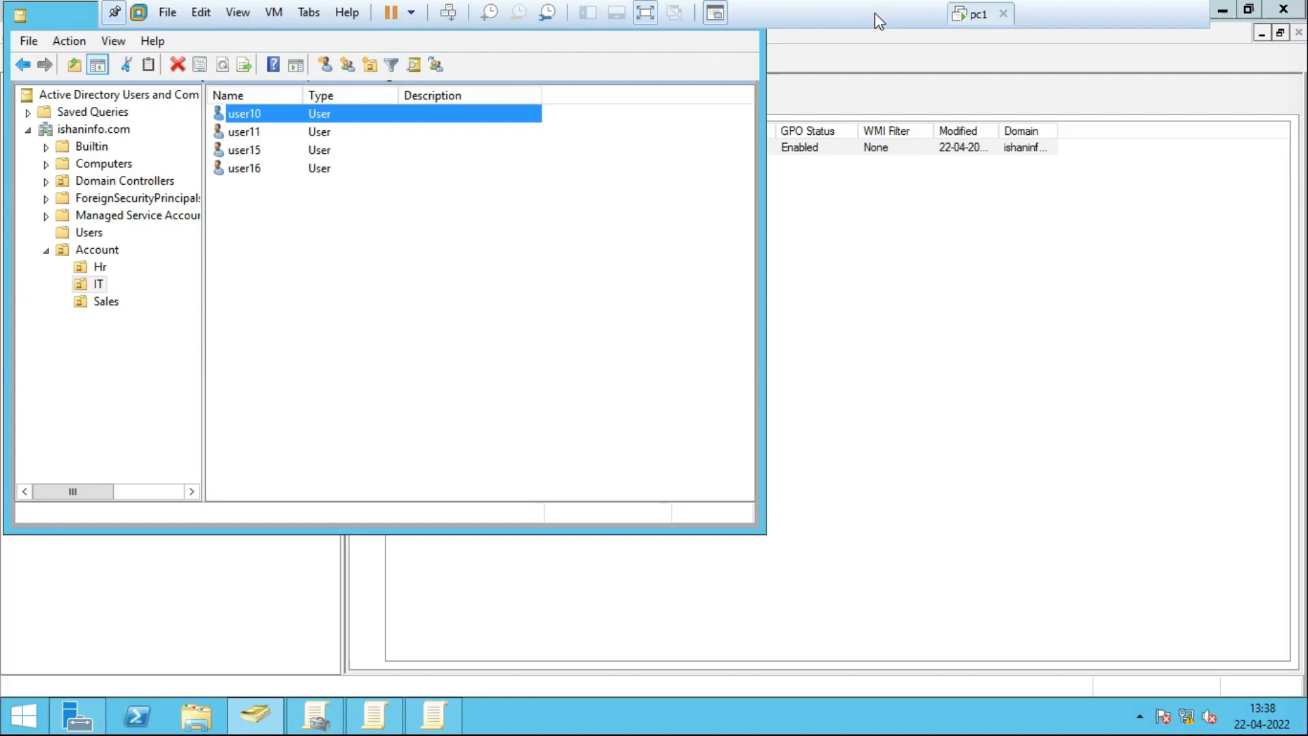
click(105, 303)
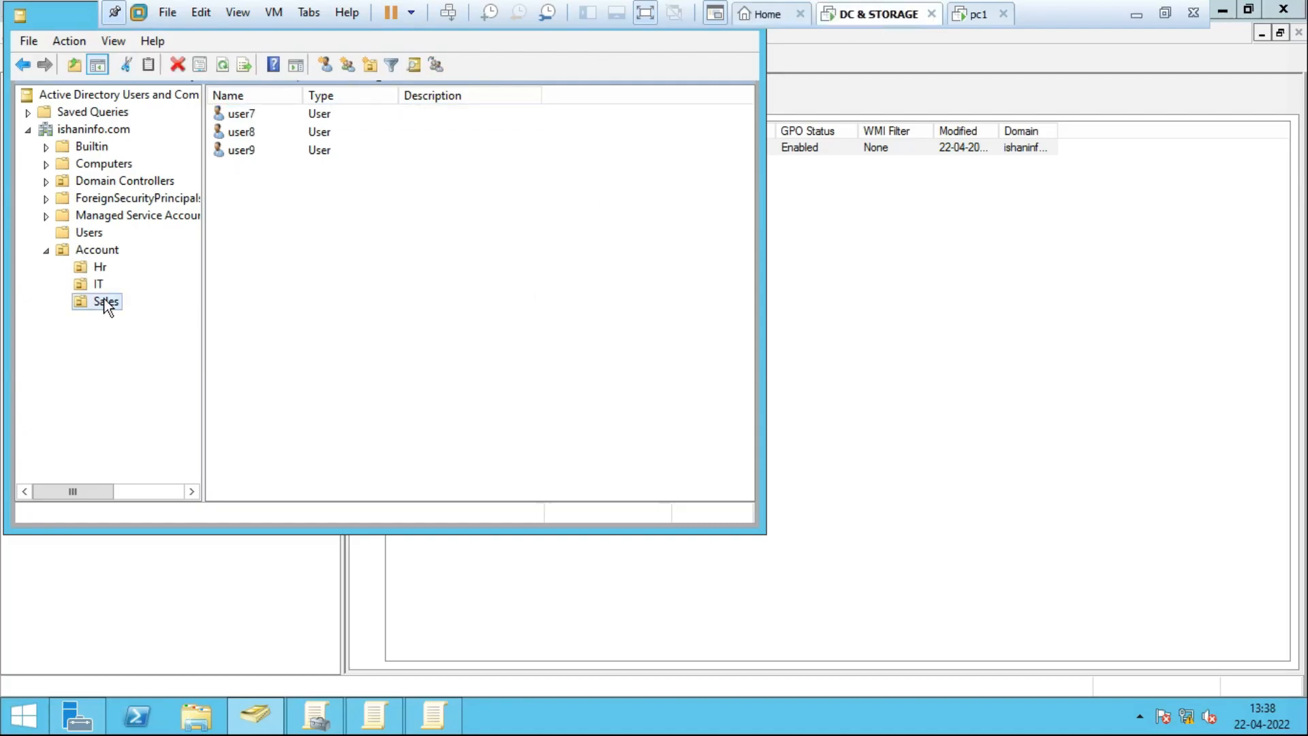
click(260, 118)
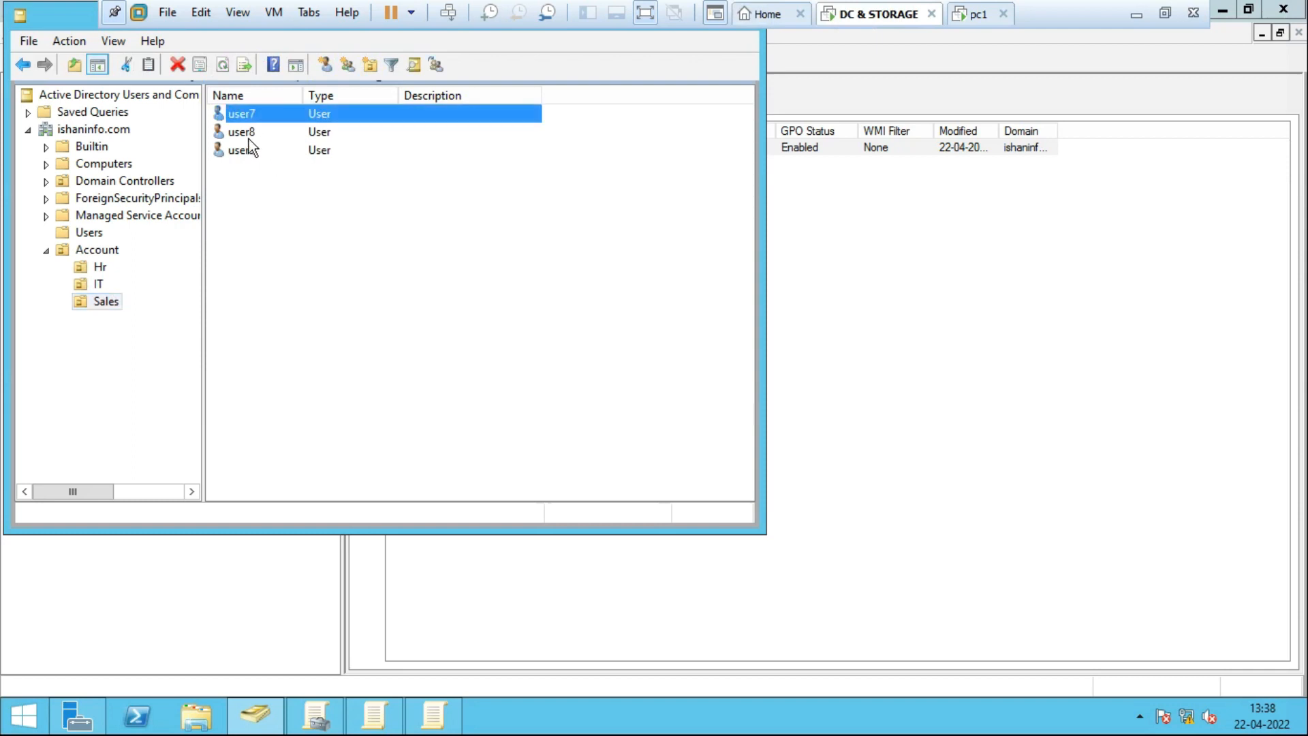
click(248, 137)
click(255, 153)
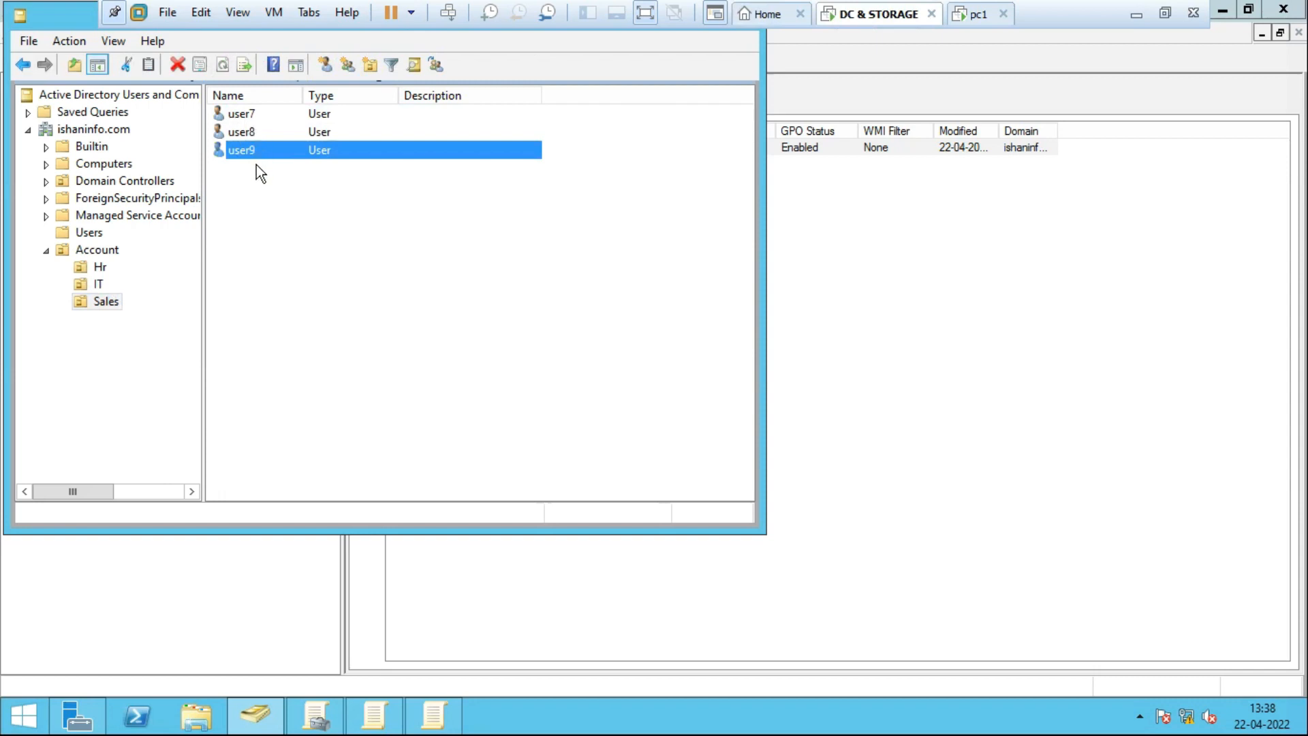
click(979, 16)
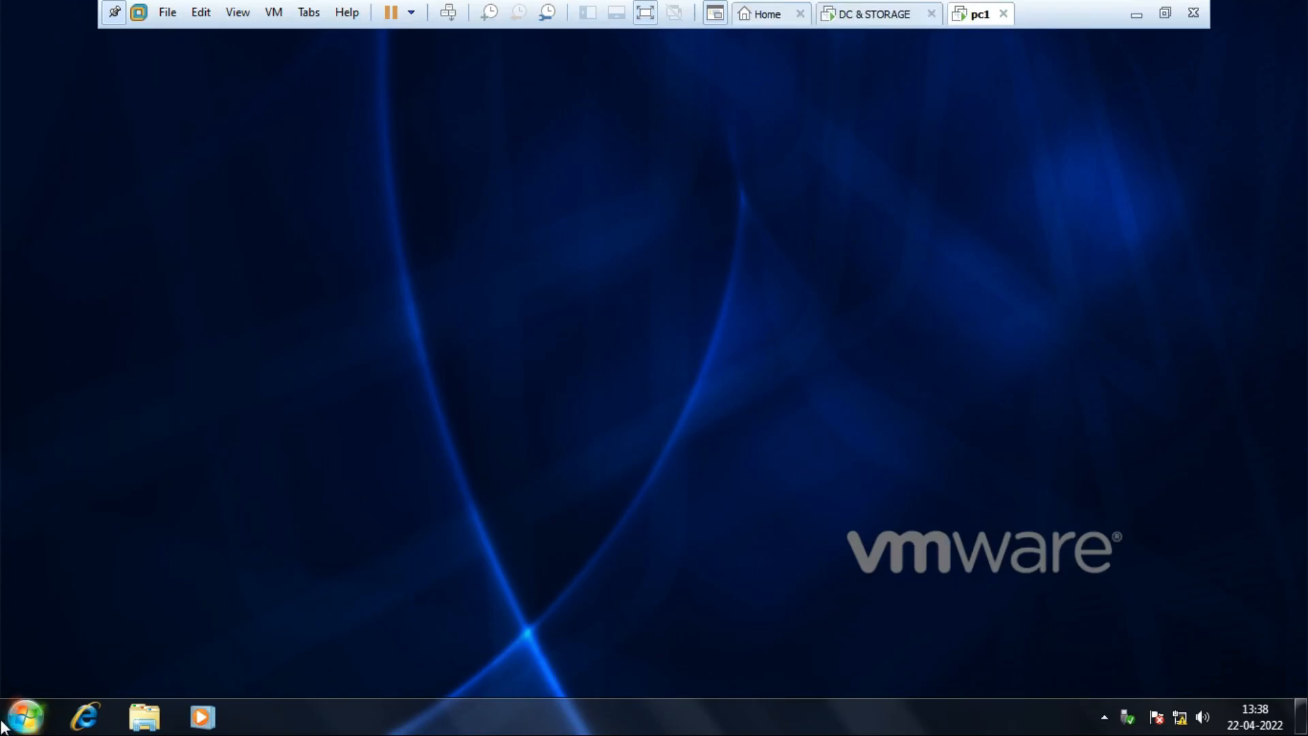
Briefly reopen and close Computer on pc1, then switch away from the IT user's session.
click(26, 716)
click(314, 472)
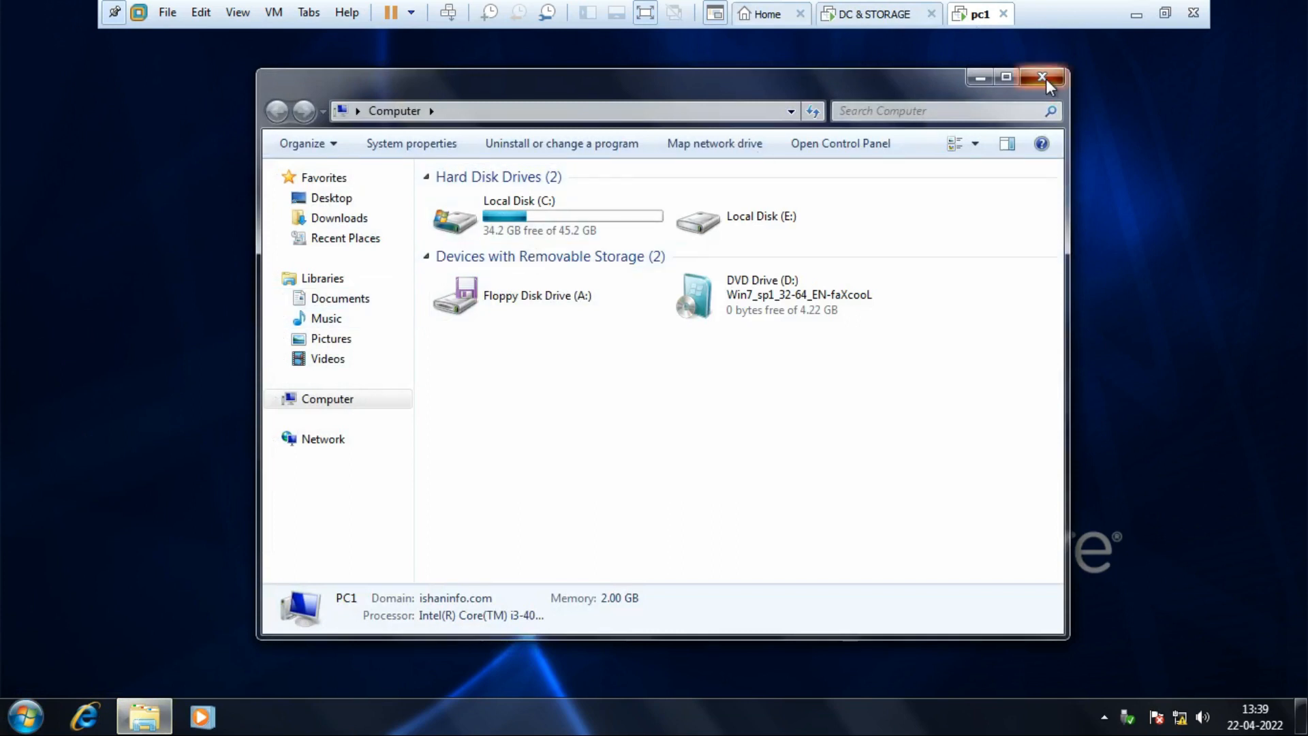
click(1044, 79)
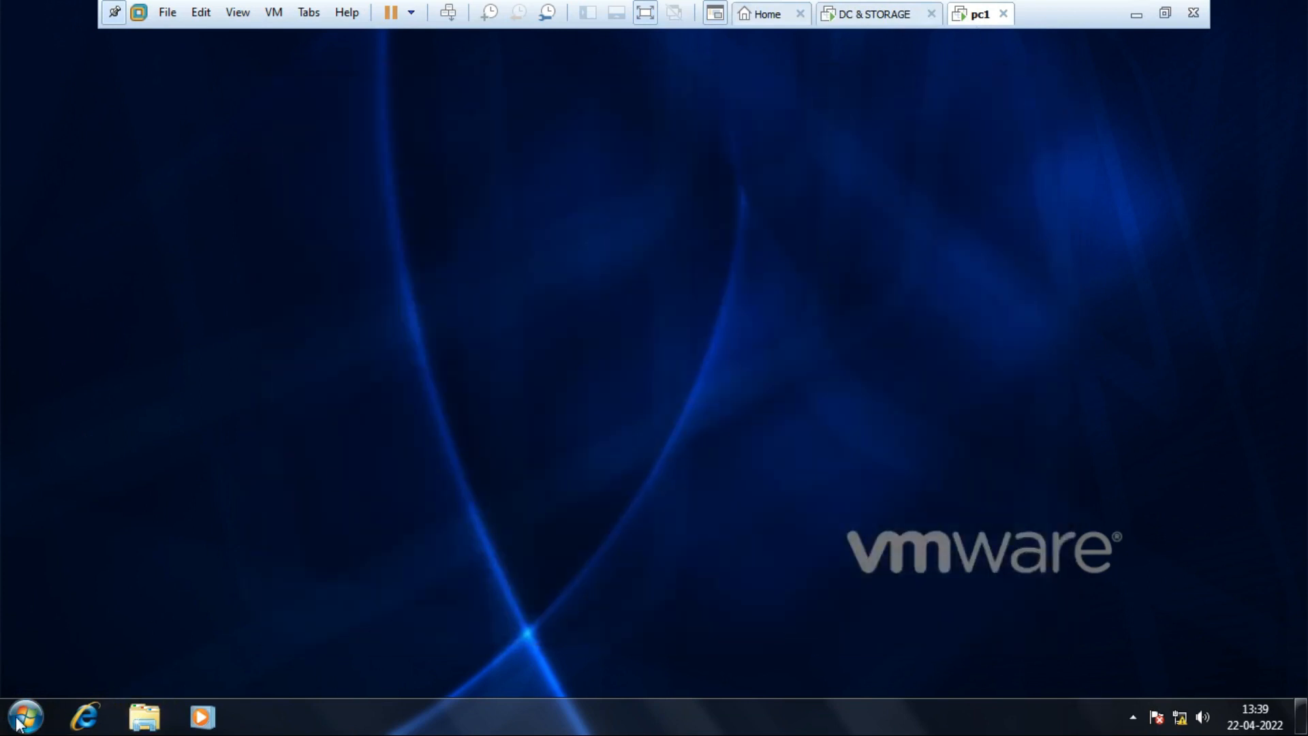
click(26, 717)
click(335, 668)
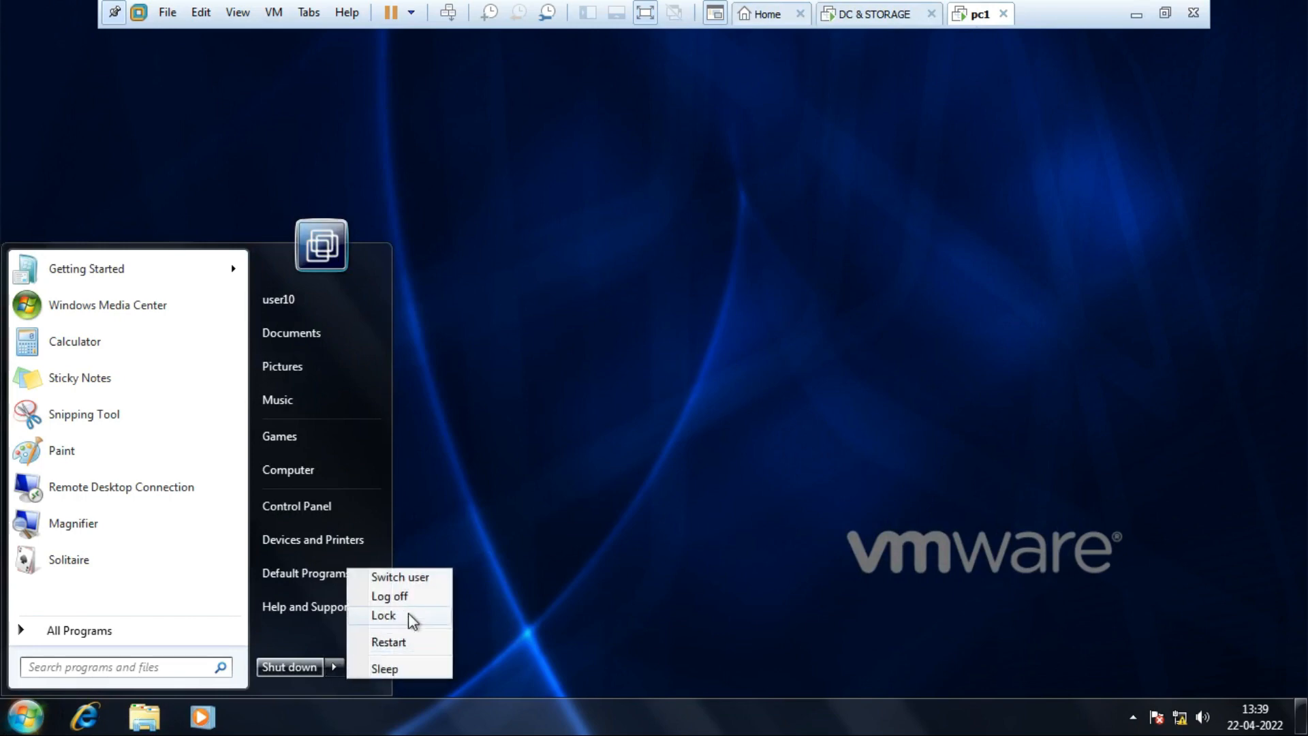
click(419, 579)
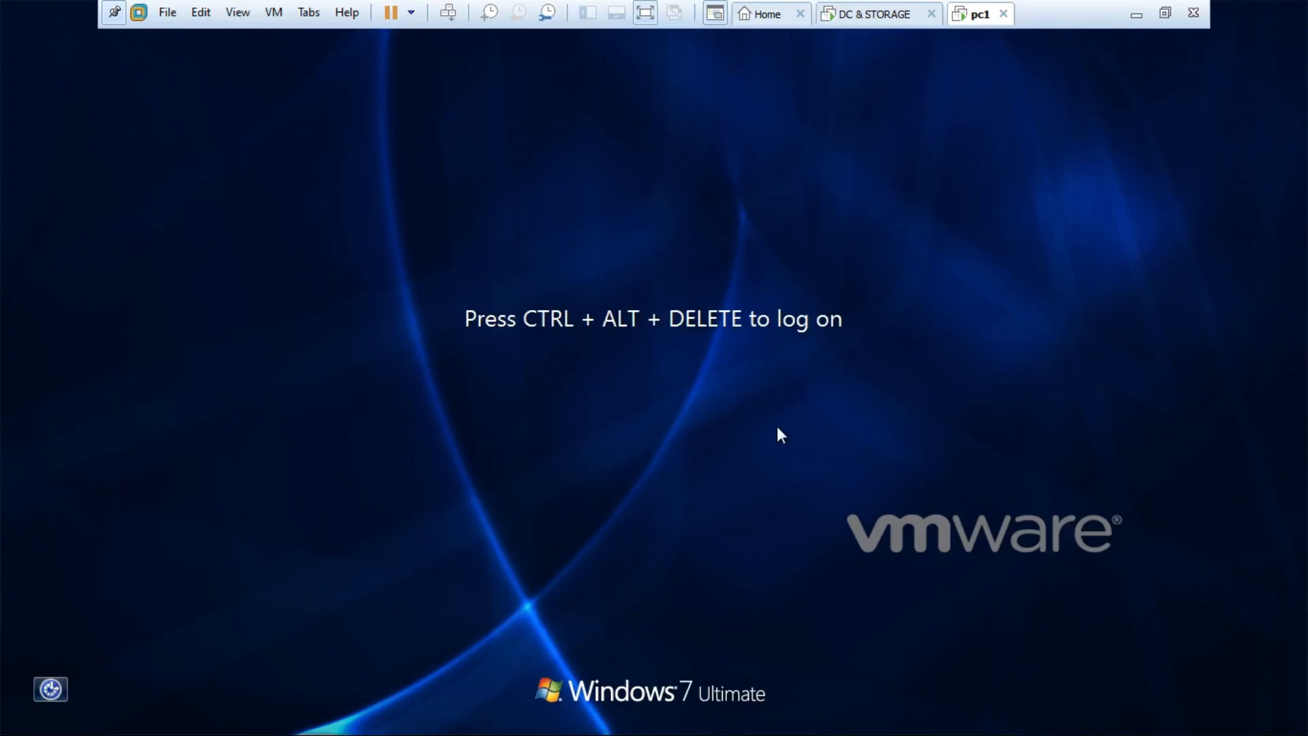
Log on to pc1 through Other User as user9 with its password.
key(ctrl+alt+Insert)
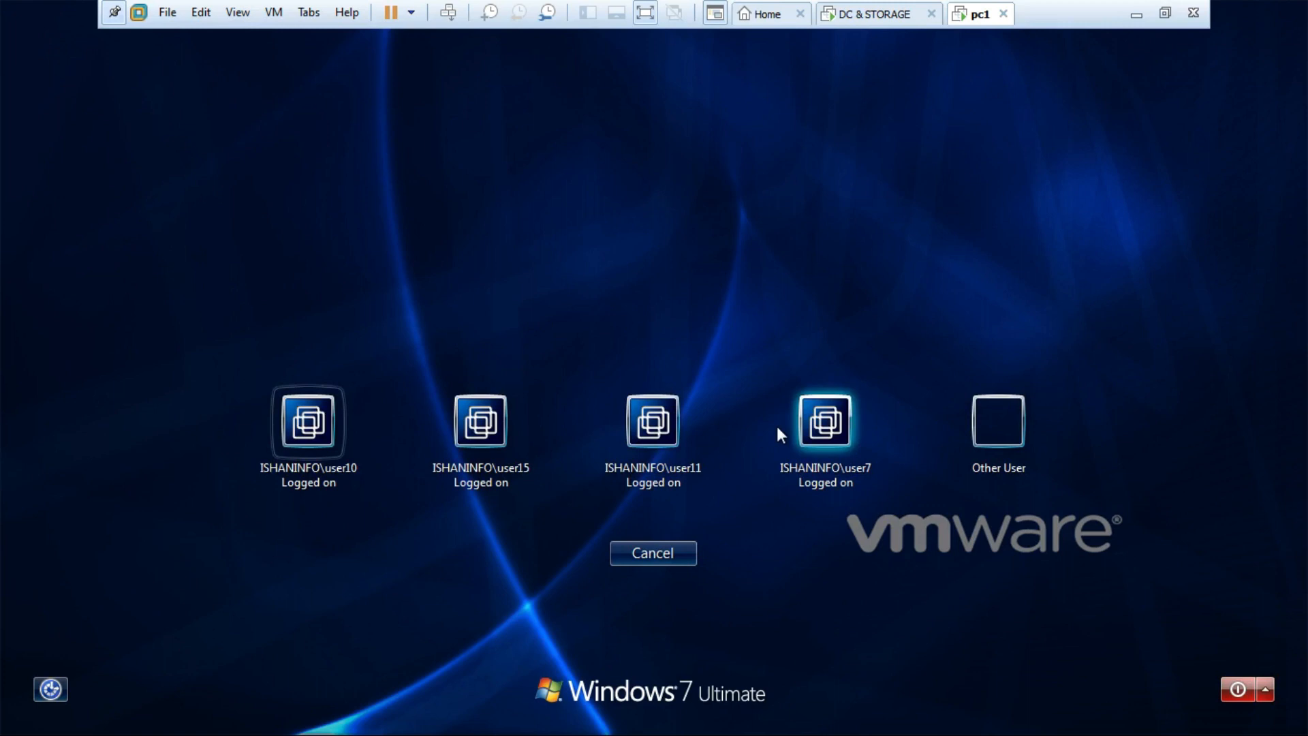
click(998, 421)
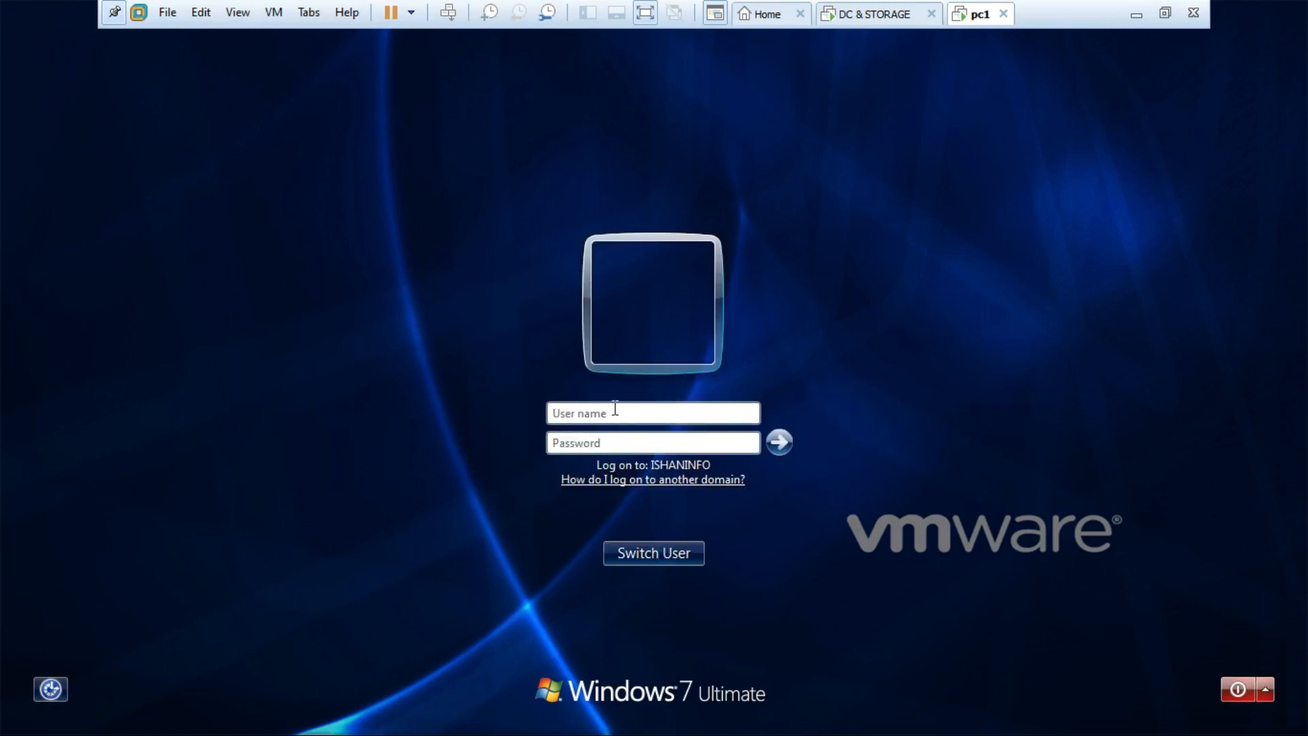
text(user9)
key(Tab)
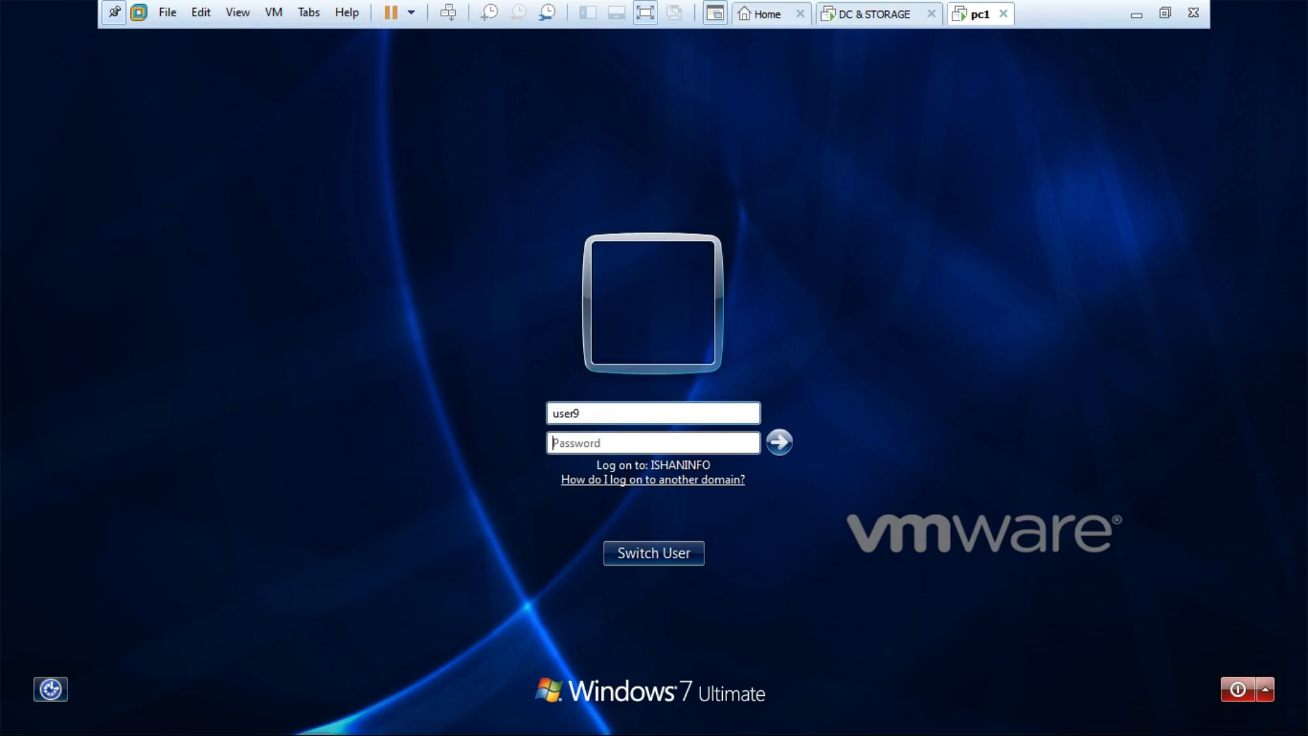
text(•••••••••)
key(Return)
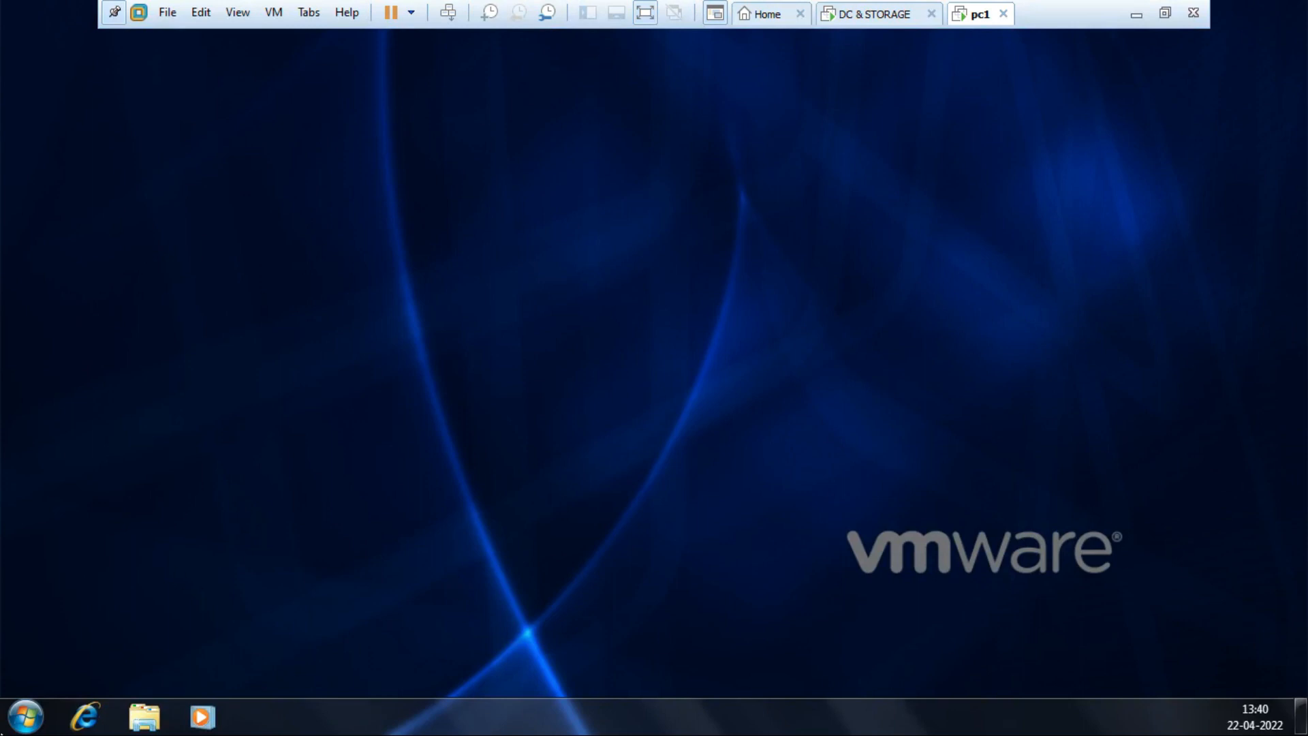
Check pc1's Computer window for the E:, floppy and DVD drives, then close it.
click(25, 716)
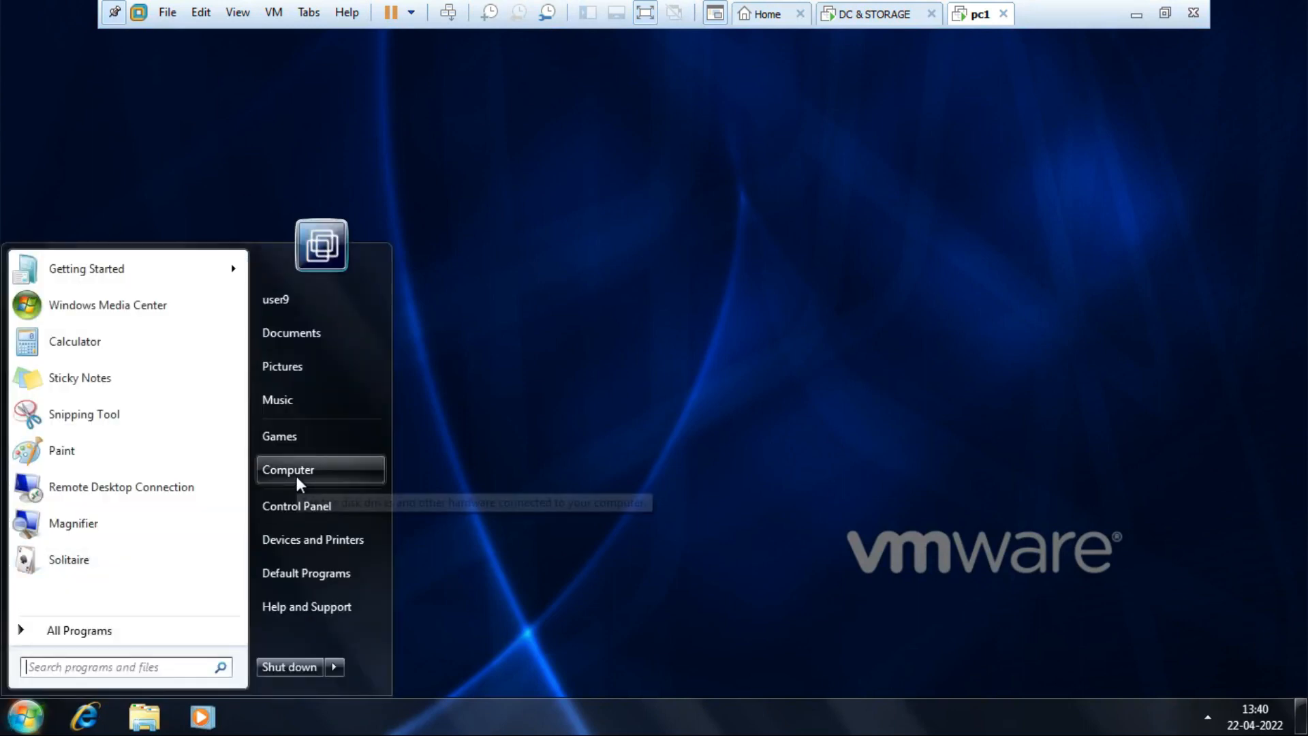
click(296, 473)
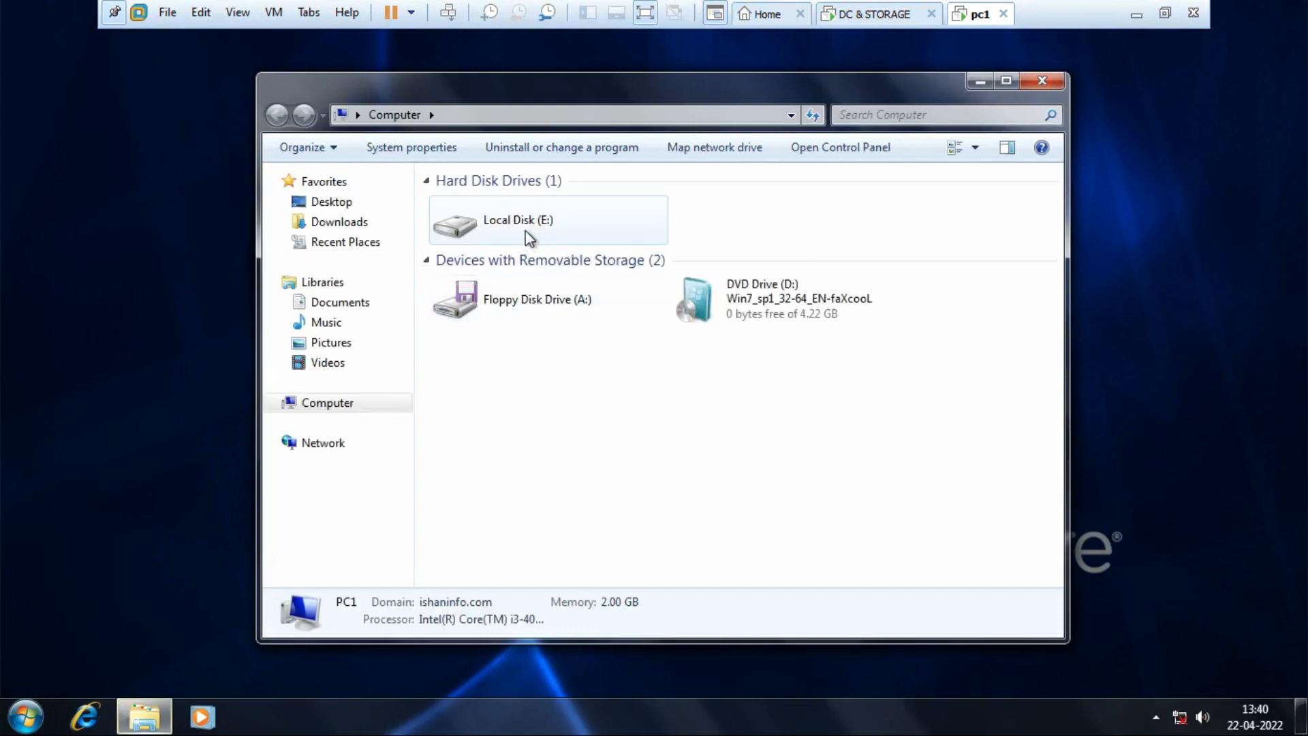
click(525, 233)
click(543, 318)
click(798, 307)
click(864, 393)
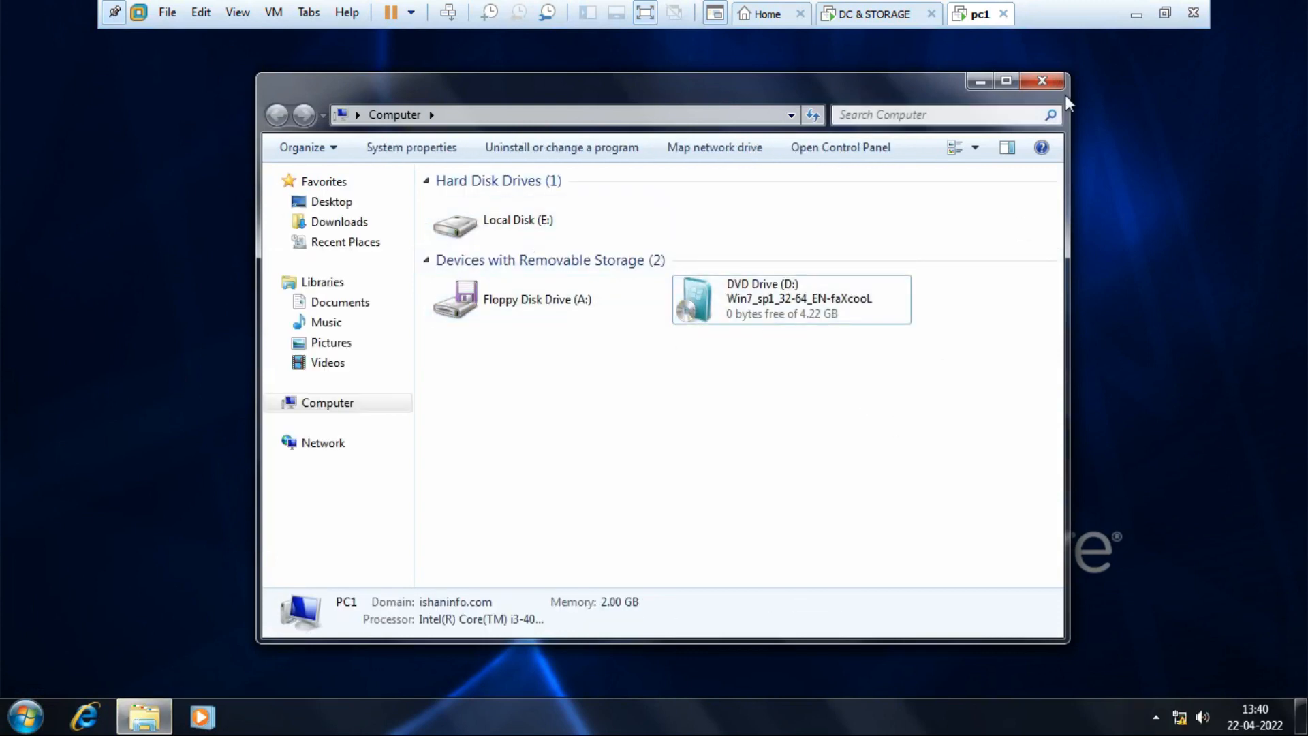
click(1051, 81)
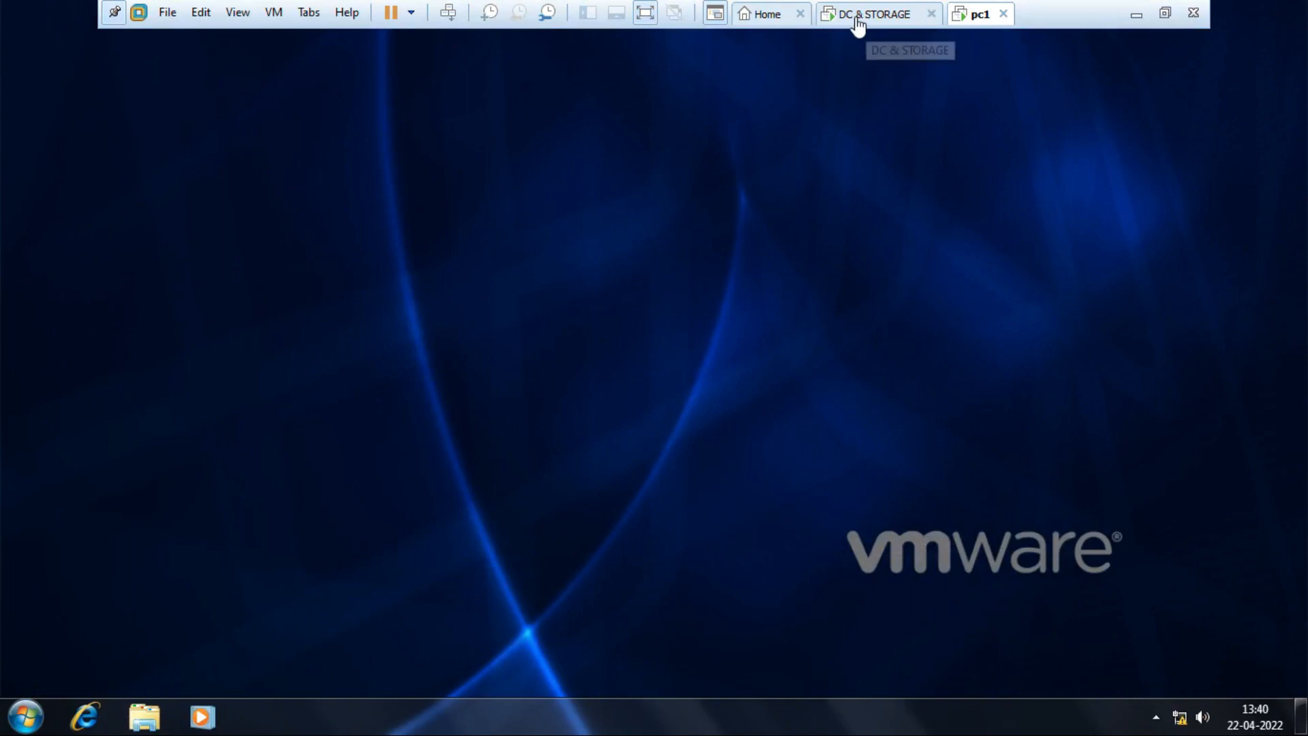
On the domain controller, select Sales users user7, user8 and user9, then exit full screen.
click(857, 20)
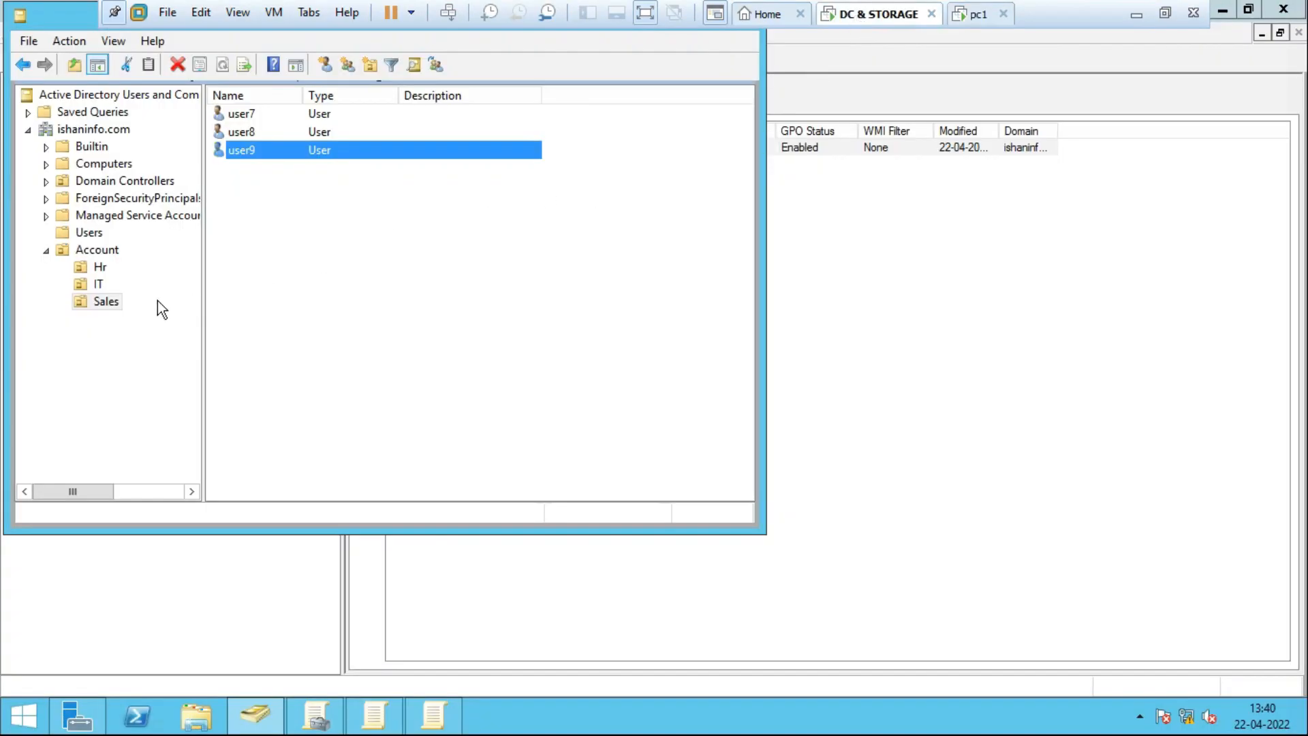
click(109, 308)
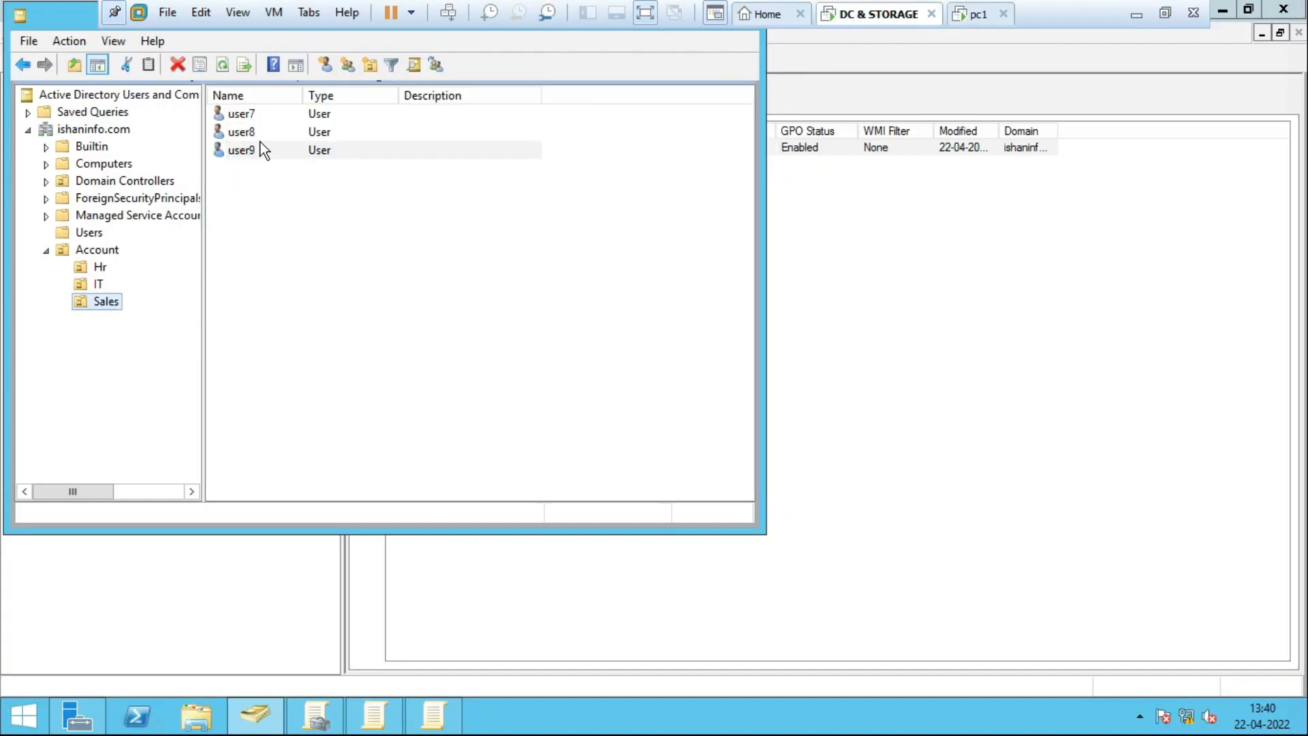
click(334, 214)
drag(397, 241, 242, 102)
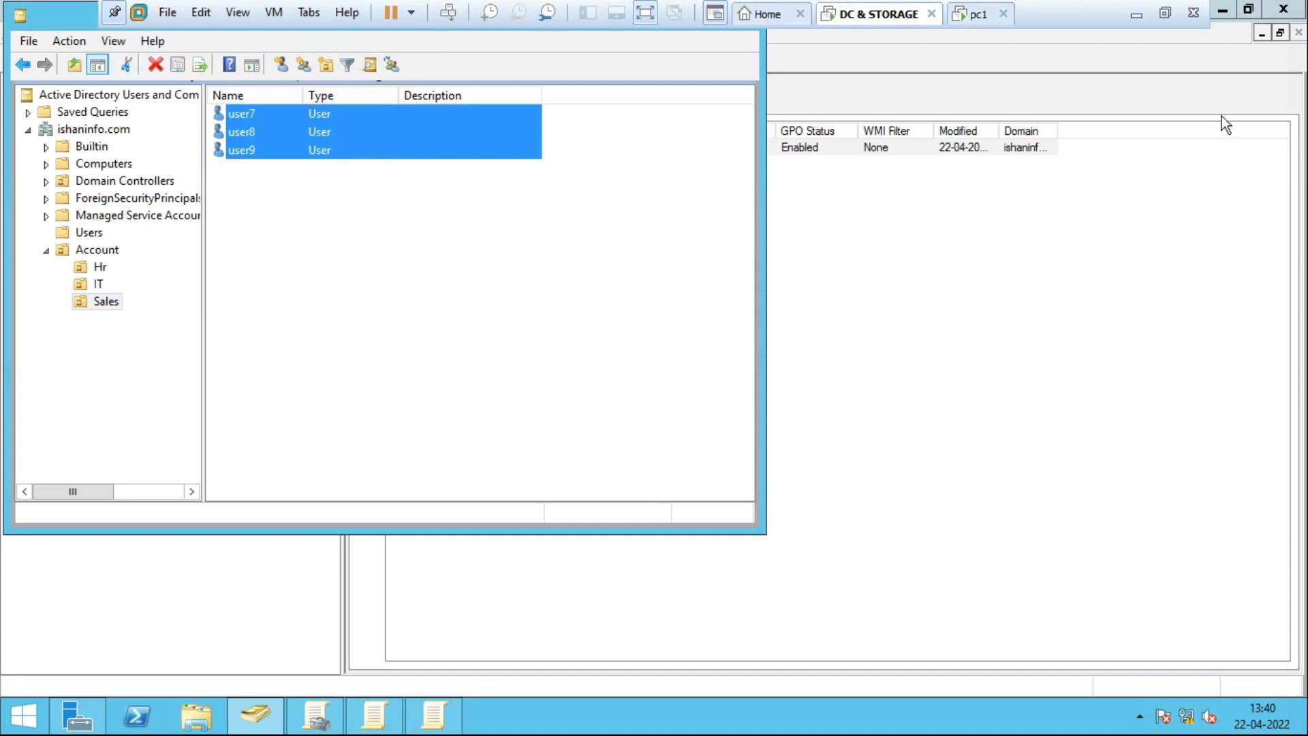
click(644, 17)
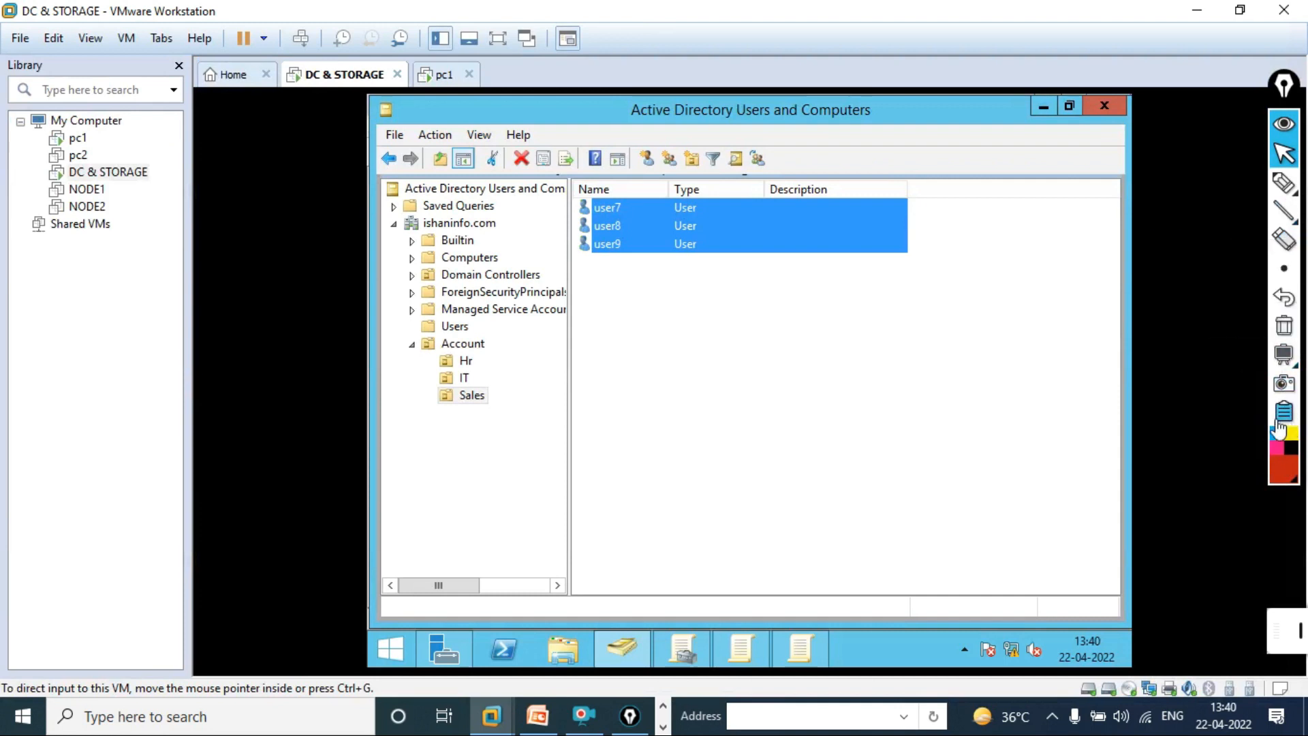
Choose the Epic Pen freehand pen and mark the machine list area with red lines.
mouse_move(1284, 182)
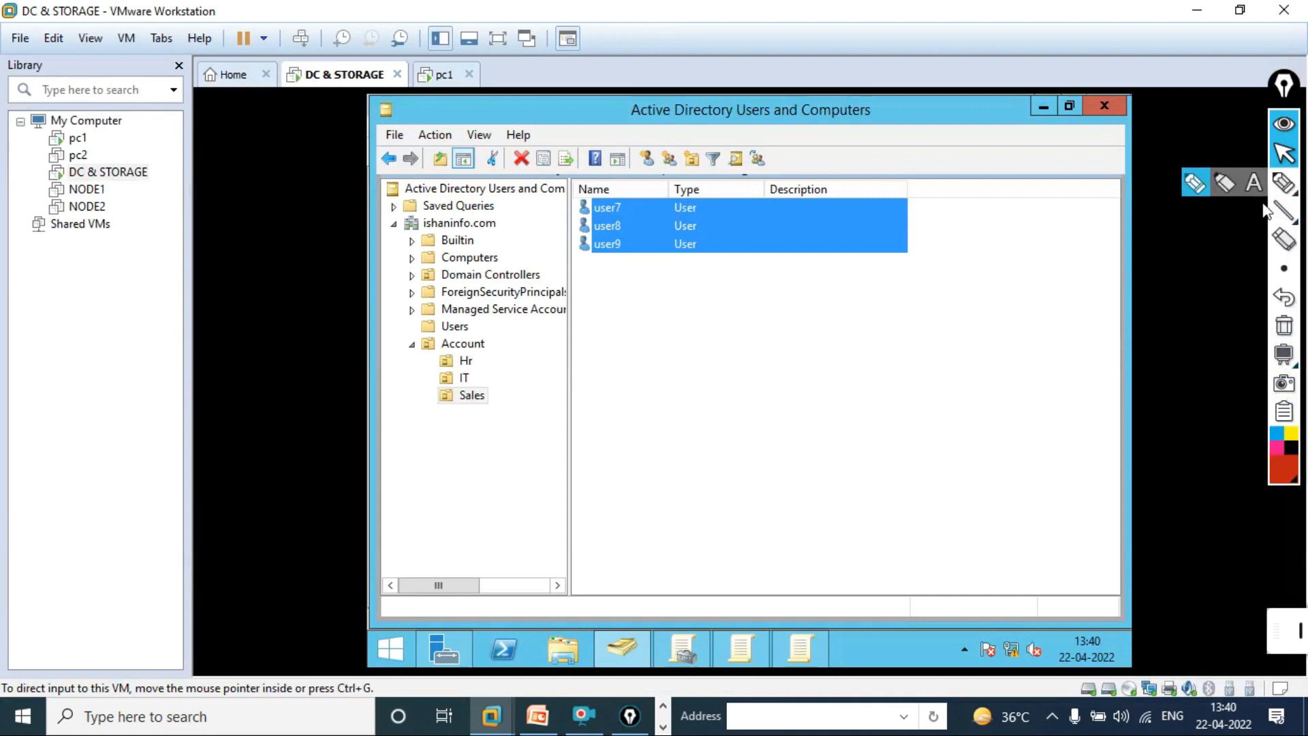
click(1196, 185)
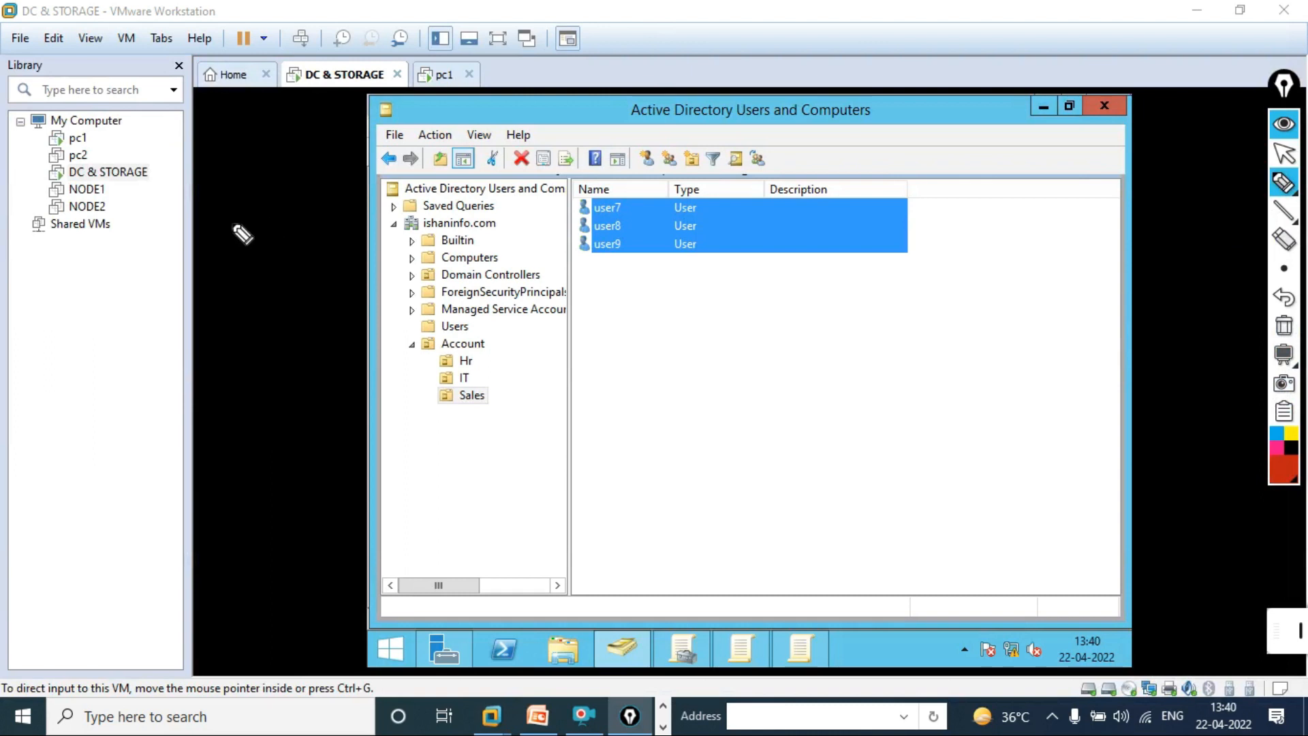
drag(177, 126, 177, 360)
mouse_move(165, 150)
mouse_down()
mouse_move(372, 150)
mouse_move(303, 377)
mouse_move(145, 372)
mouse_up()
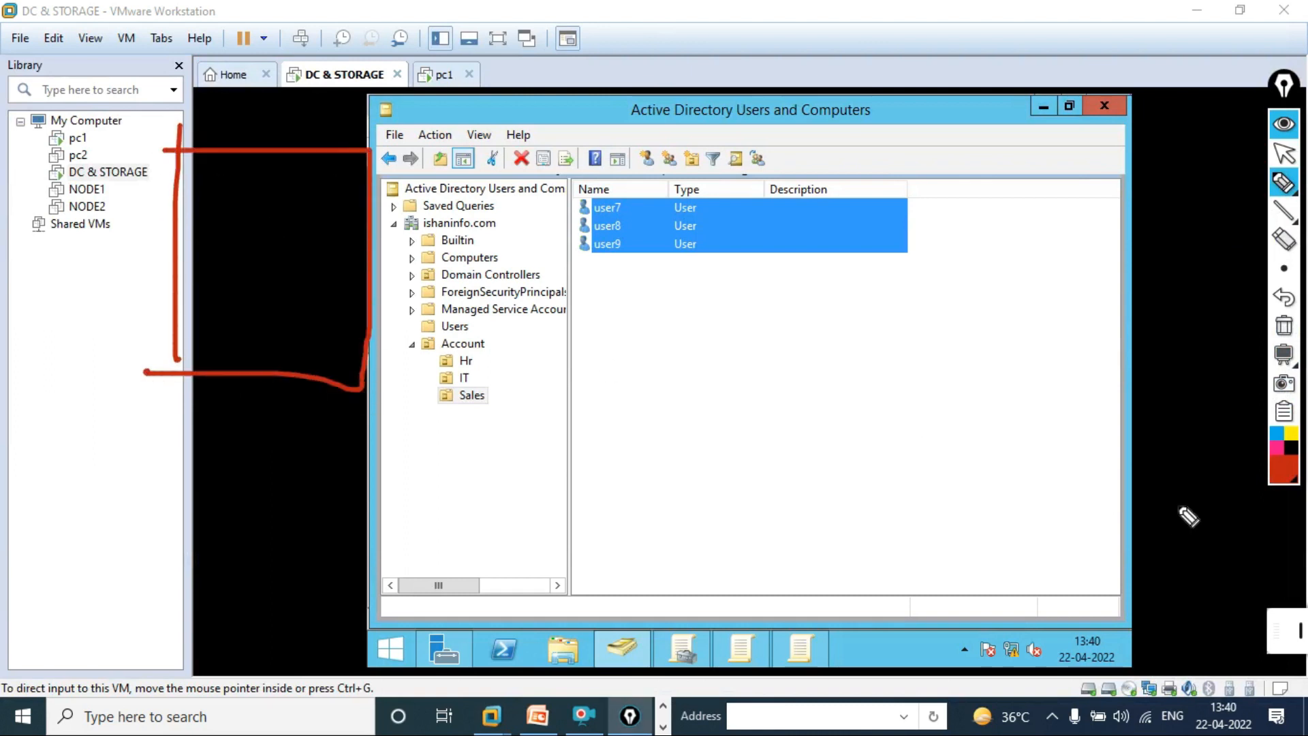
Switch to a blank blackboard and draw a top row of small boxes.
click(1281, 458)
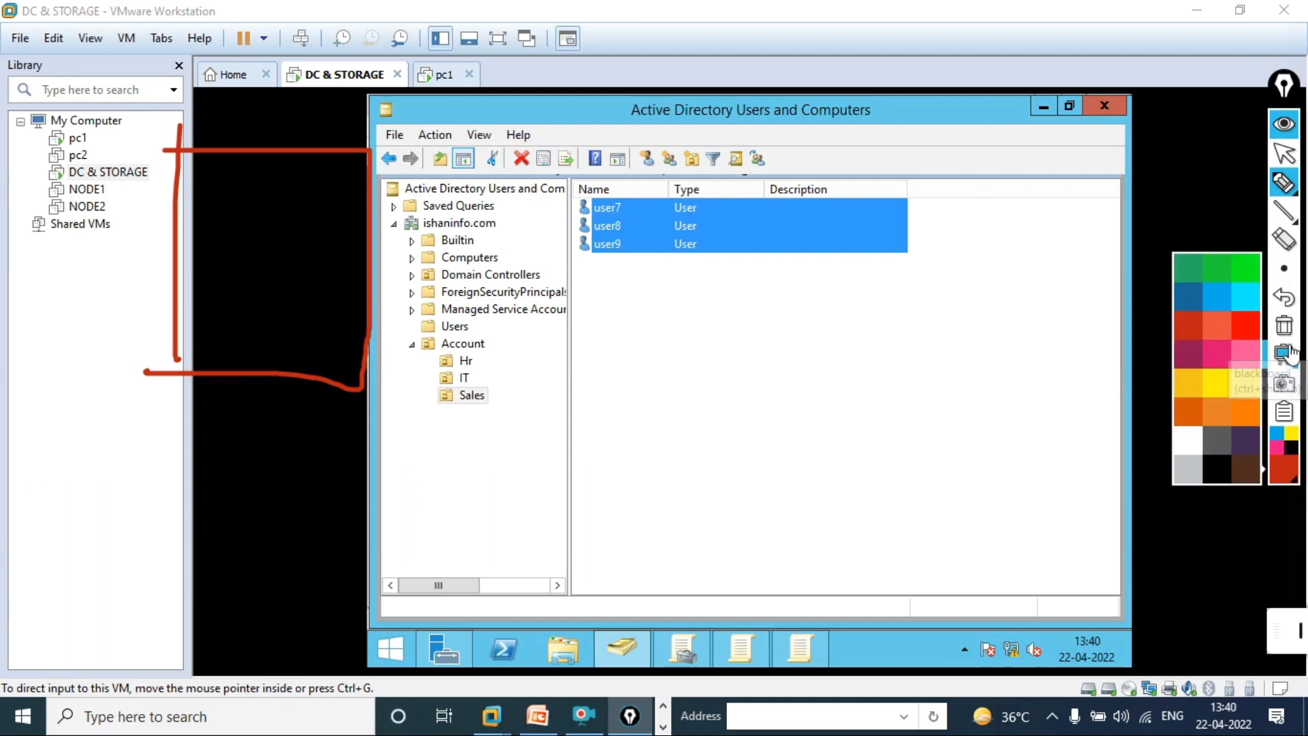
click(1286, 356)
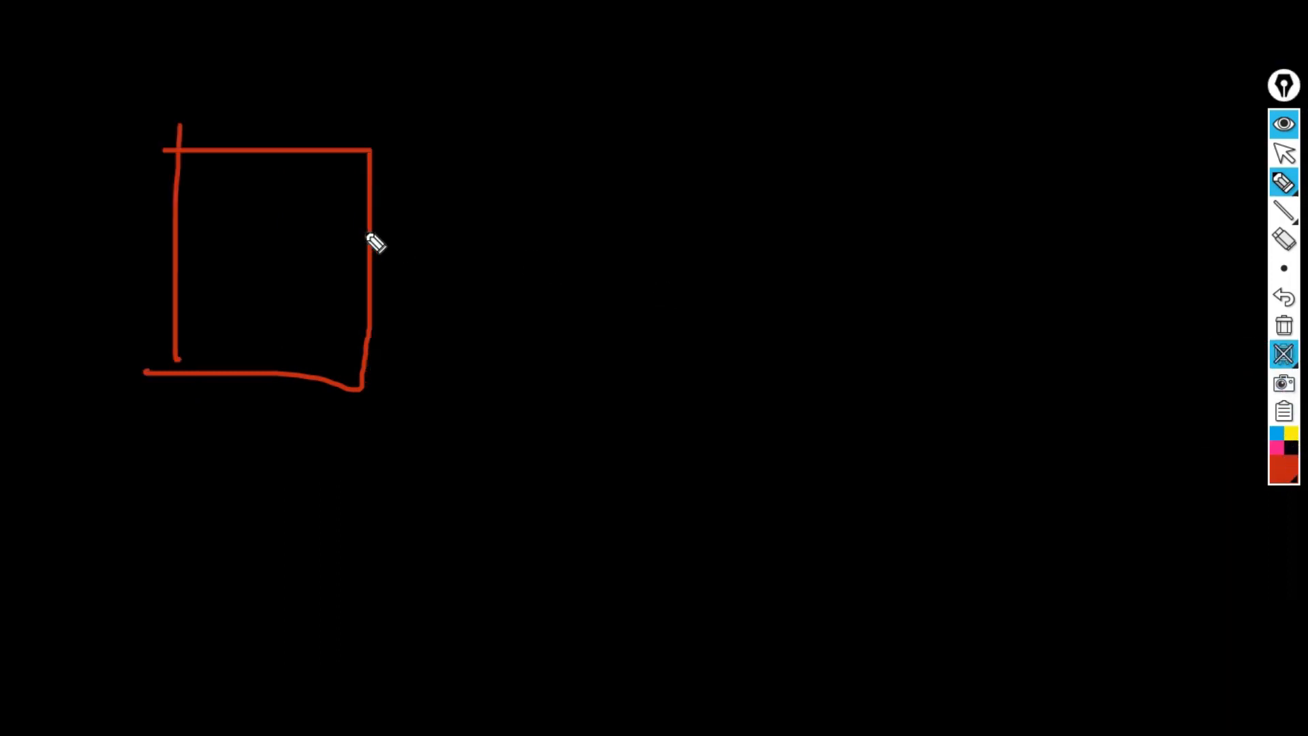
drag(623, 372, 647, 473)
drag(886, 420, 894, 478)
mouse_move(897, 389)
mouse_down()
mouse_move(973, 466)
mouse_move(907, 471)
mouse_up()
drag(1196, 412, 1193, 494)
mouse_move(1177, 394)
mouse_down()
mouse_move(1250, 447)
mouse_move(1199, 491)
mouse_up()
mouse_move(1012, 423)
mouse_down()
mouse_move(1040, 411)
mouse_move(1052, 475)
mouse_up()
Draw a second row of small boxes and circle four of them in an oval.
drag(691, 558, 710, 602)
mouse_move(706, 600)
mouse_down()
mouse_move(768, 587)
mouse_move(719, 591)
mouse_up()
drag(857, 573, 876, 630)
drag(868, 567, 956, 639)
drag(957, 639, 880, 642)
drag(1101, 569, 1111, 621)
mouse_move(1235, 569)
mouse_down()
mouse_move(1237, 623)
mouse_move(1219, 628)
mouse_up()
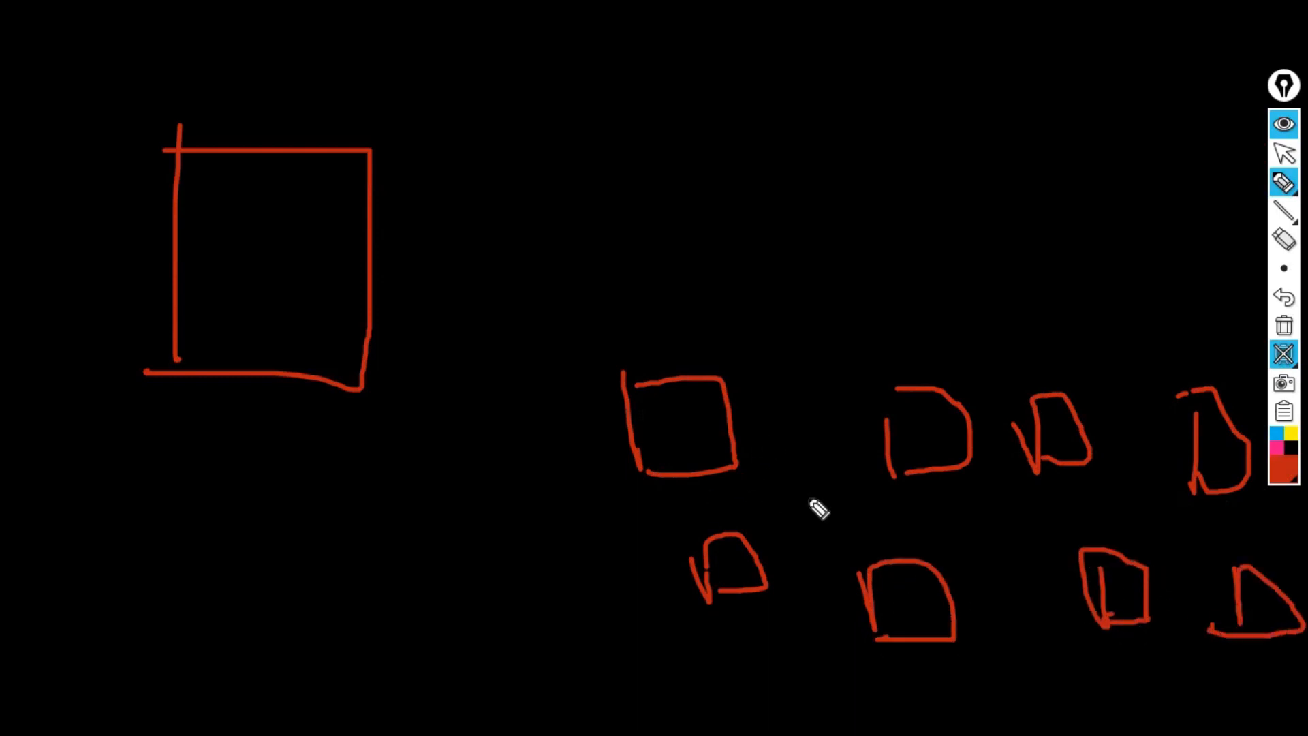
mouse_move(1060, 389)
mouse_down()
mouse_move(908, 397)
mouse_move(896, 669)
mouse_move(1172, 631)
mouse_move(1030, 365)
mouse_up()
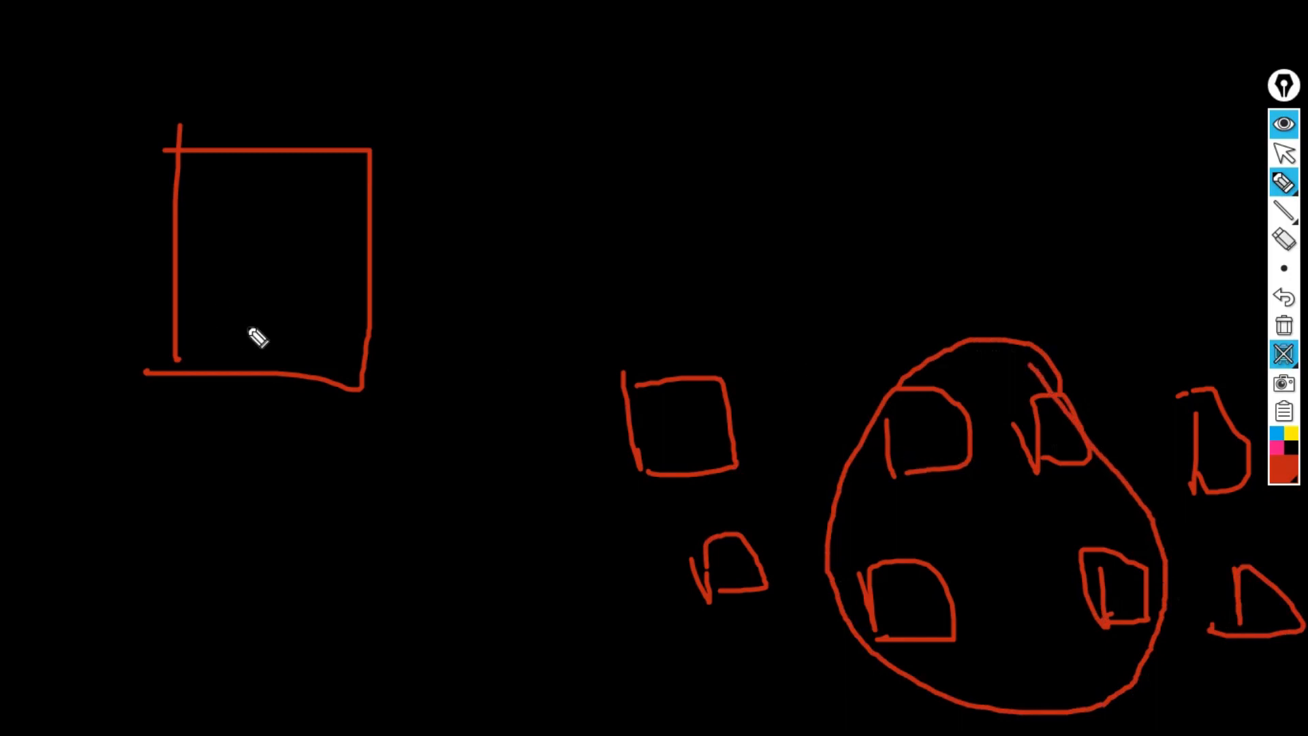
Draw three text-like lines inside the top-left box to depict a policy document.
drag(201, 217, 362, 221)
drag(204, 259, 358, 259)
drag(228, 305, 347, 312)
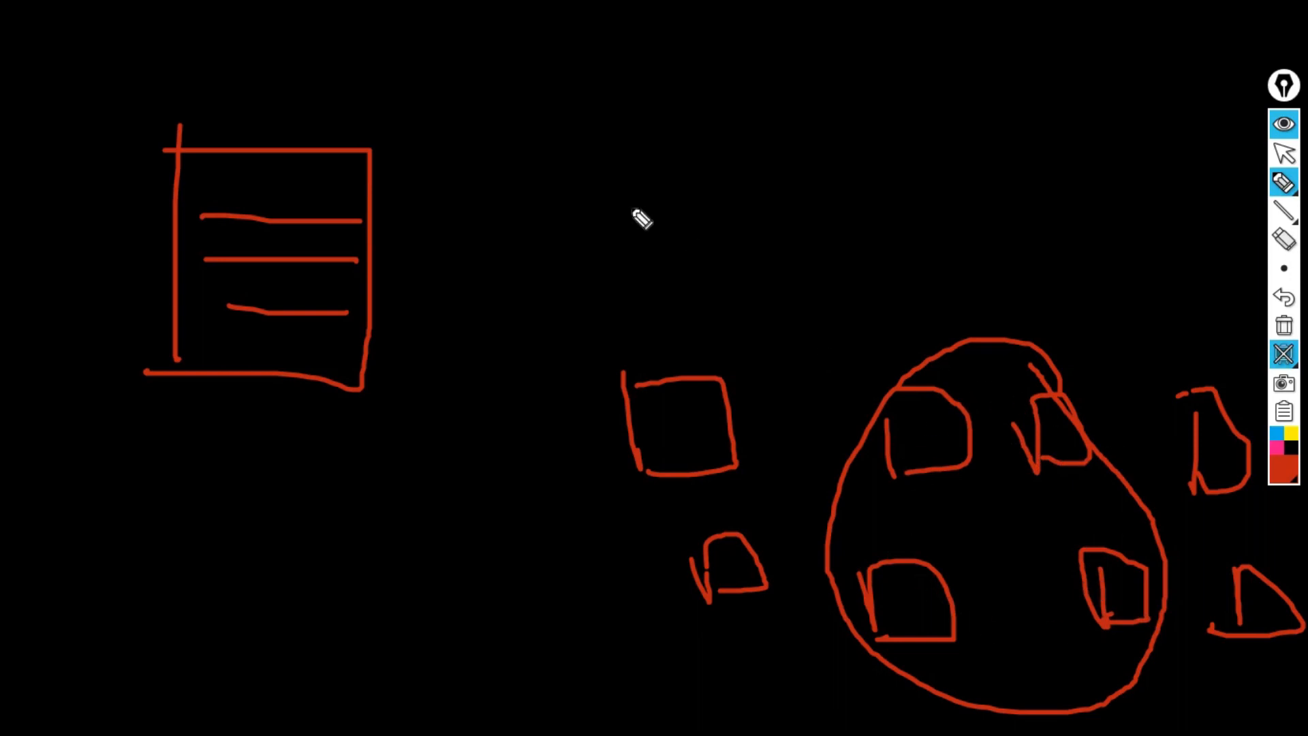
Sketch a figure with a loop right of the document, with long diagonal link lines.
drag(390, 108, 439, 237)
mouse_move(373, 89)
mouse_down()
mouse_move(508, 196)
mouse_move(414, 206)
mouse_up()
mouse_move(477, 68)
mouse_down()
mouse_move(496, 107)
mouse_move(458, 67)
mouse_move(581, 56)
mouse_move(567, 12)
mouse_up()
mouse_move(490, 111)
mouse_down()
mouse_move(694, 22)
mouse_move(621, 73)
mouse_up()
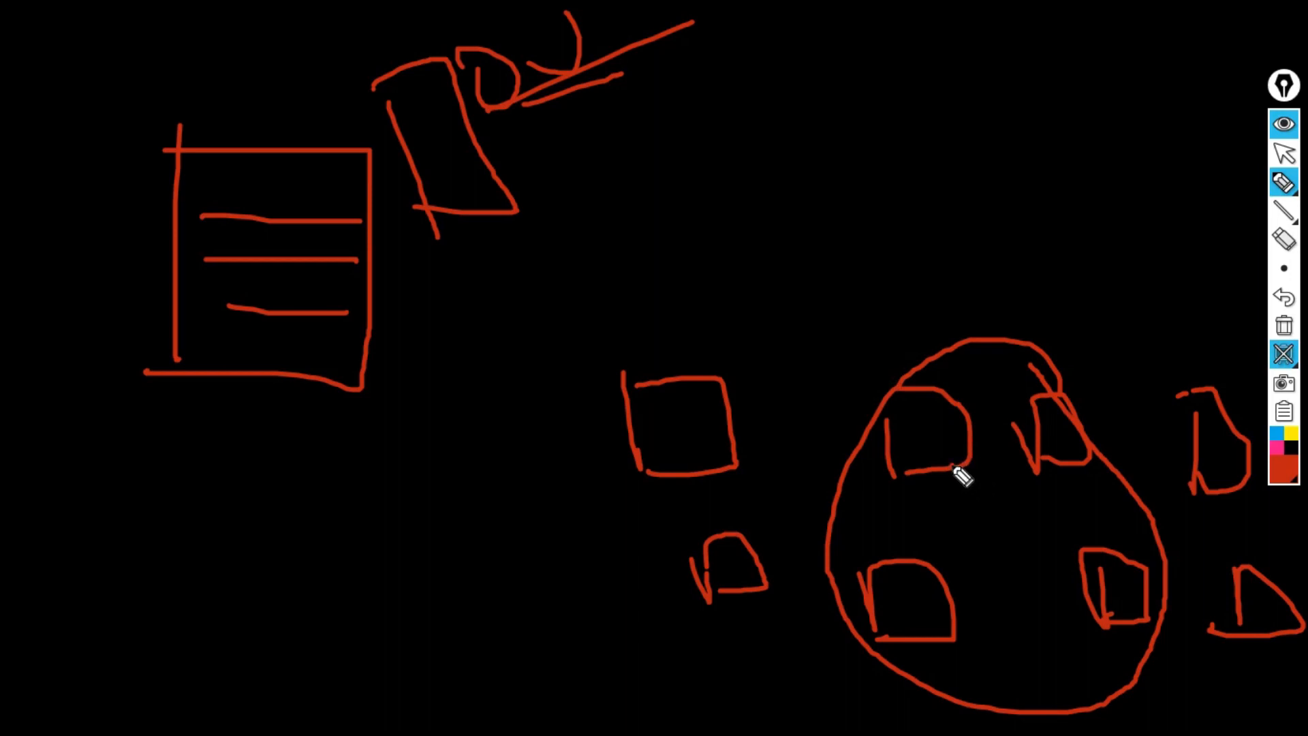
Add red outlines around the oval's boxes and more link lines from the upper figure.
mouse_move(1027, 411)
mouse_down()
mouse_move(1040, 443)
mouse_move(1081, 402)
mouse_move(1066, 482)
mouse_move(1035, 436)
mouse_move(1035, 469)
mouse_up()
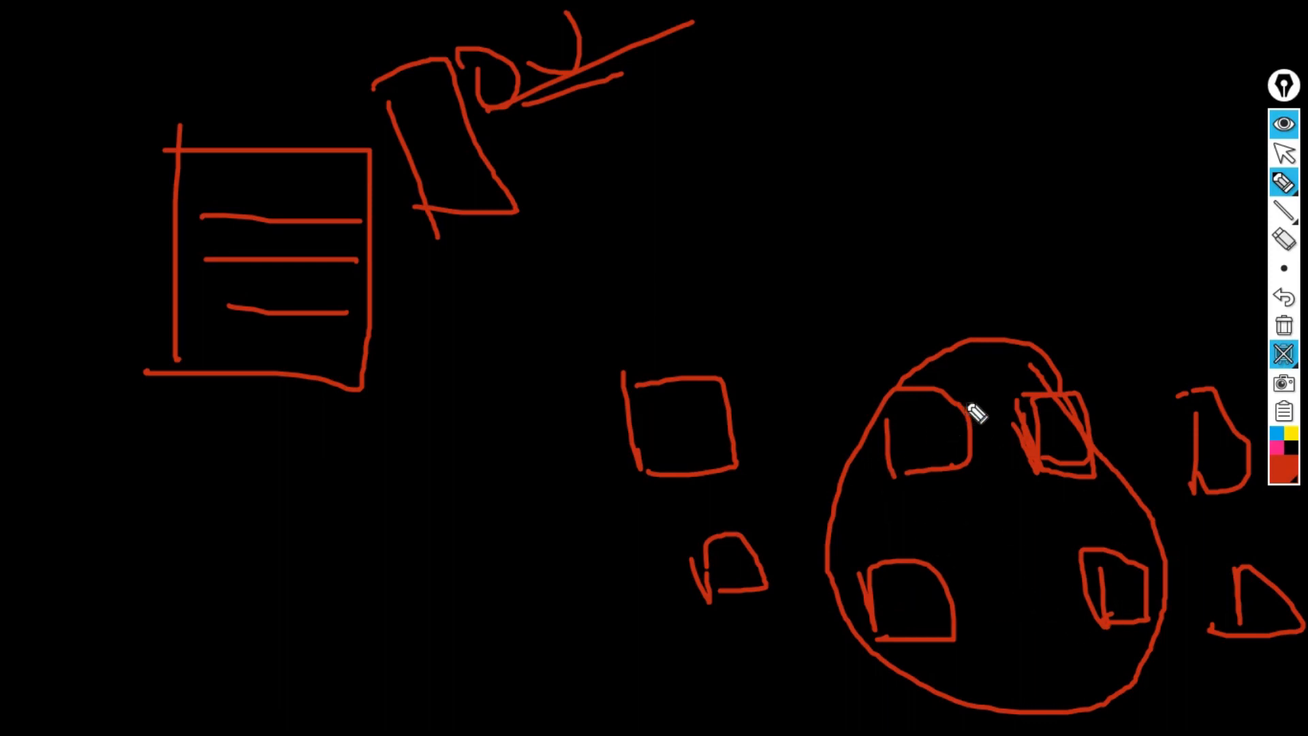
mouse_move(852, 361)
mouse_down()
mouse_move(1037, 371)
mouse_move(1177, 541)
mouse_move(1153, 668)
mouse_move(929, 686)
mouse_move(815, 488)
mouse_move(1033, 355)
mouse_up()
drag(1019, 422, 1032, 460)
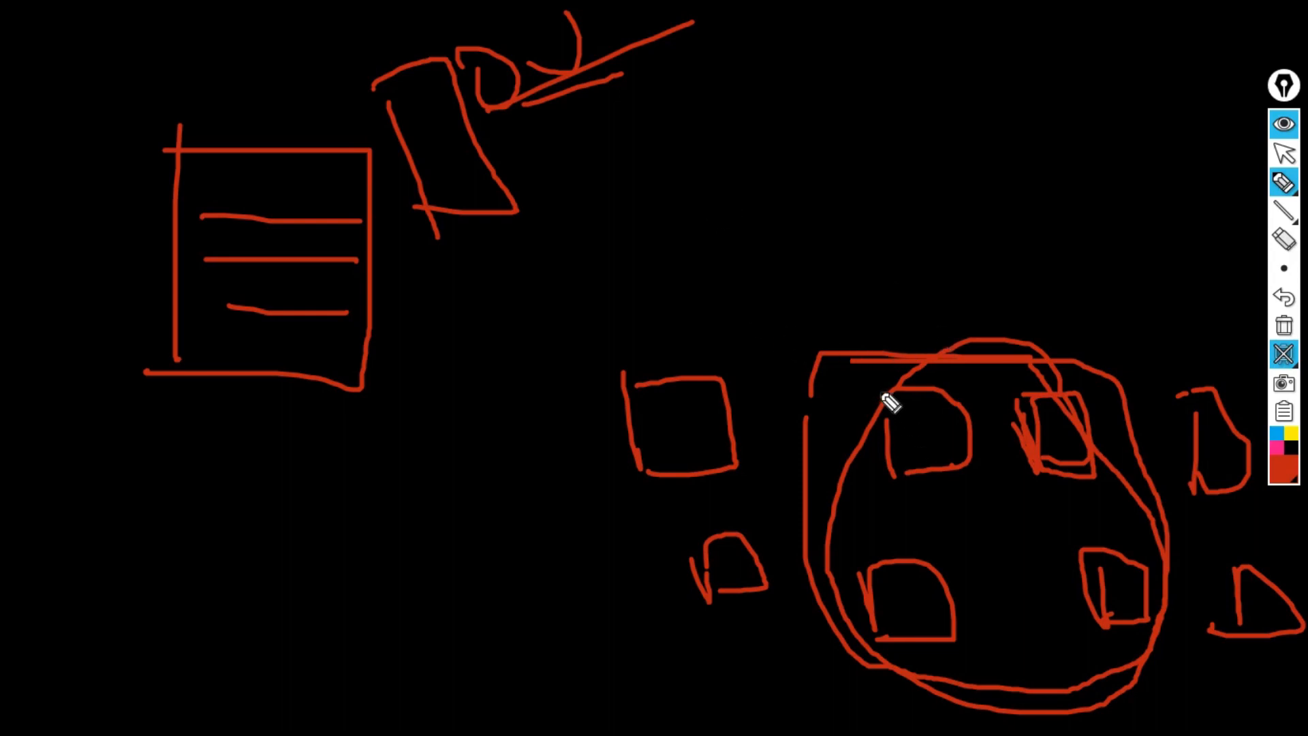
mouse_move(880, 392)
mouse_down()
mouse_move(900, 464)
mouse_move(967, 441)
mouse_move(897, 467)
mouse_up()
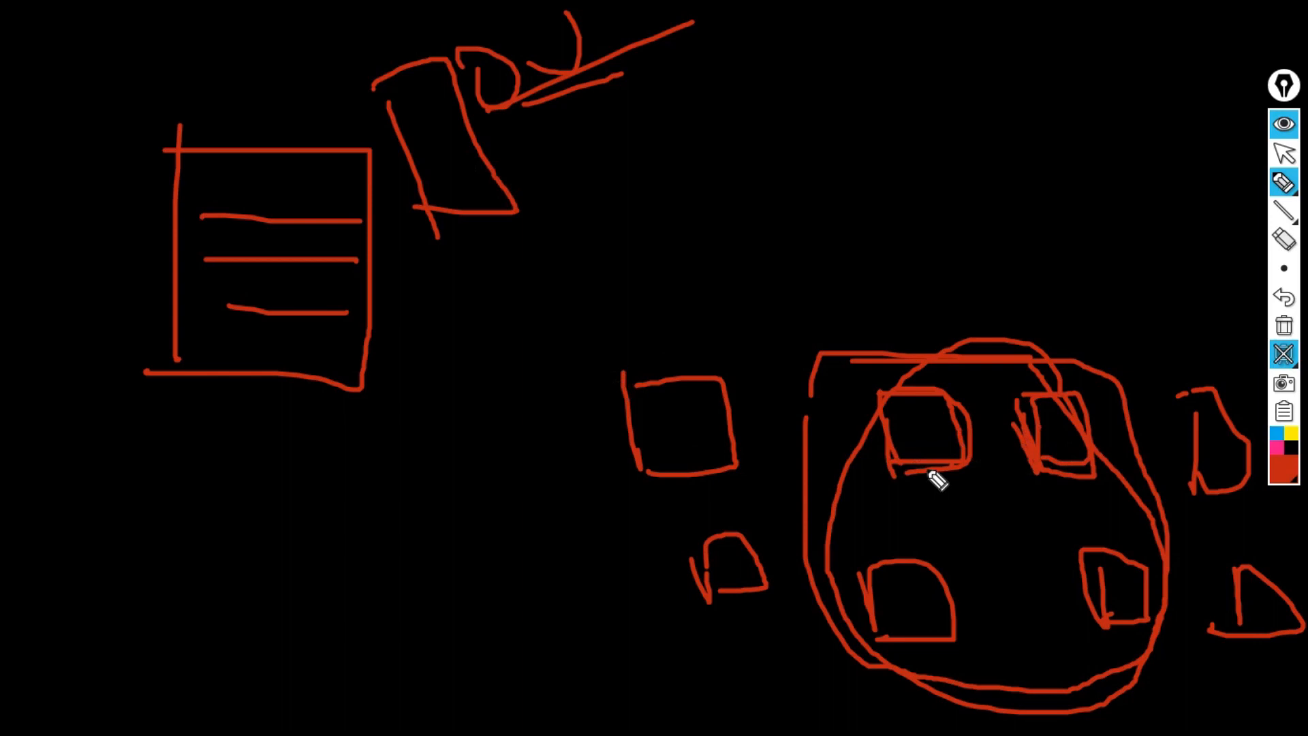
drag(496, 137, 656, 107)
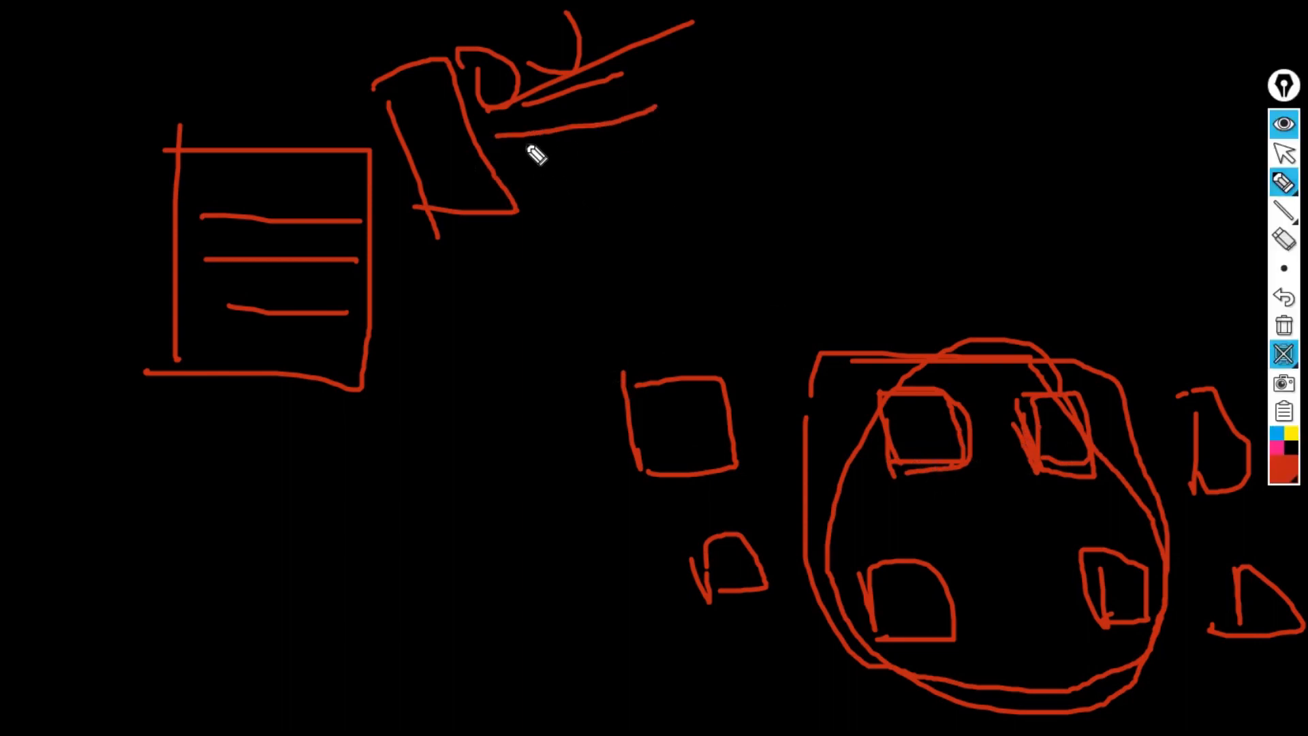
drag(525, 144, 851, 89)
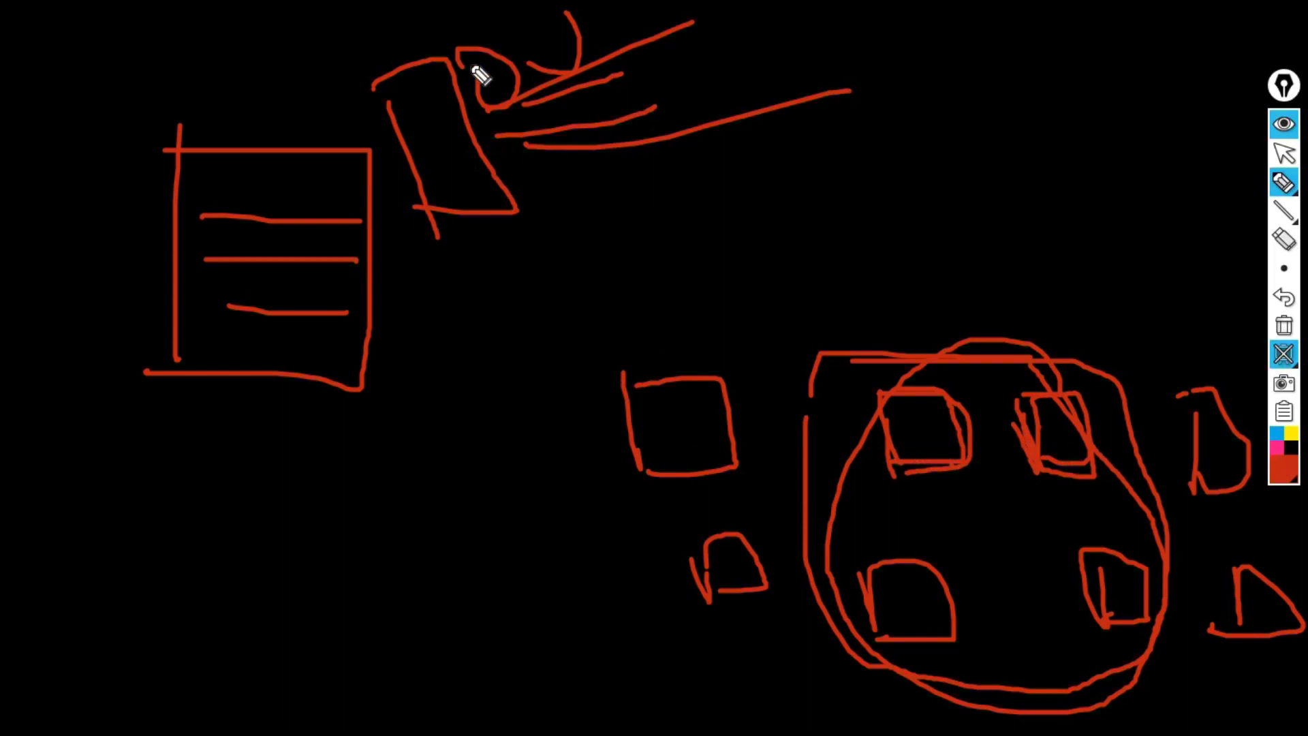
mouse_move(559, 226)
mouse_down()
mouse_move(575, 257)
mouse_move(652, 64)
mouse_move(642, 45)
mouse_move(714, 166)
mouse_up()
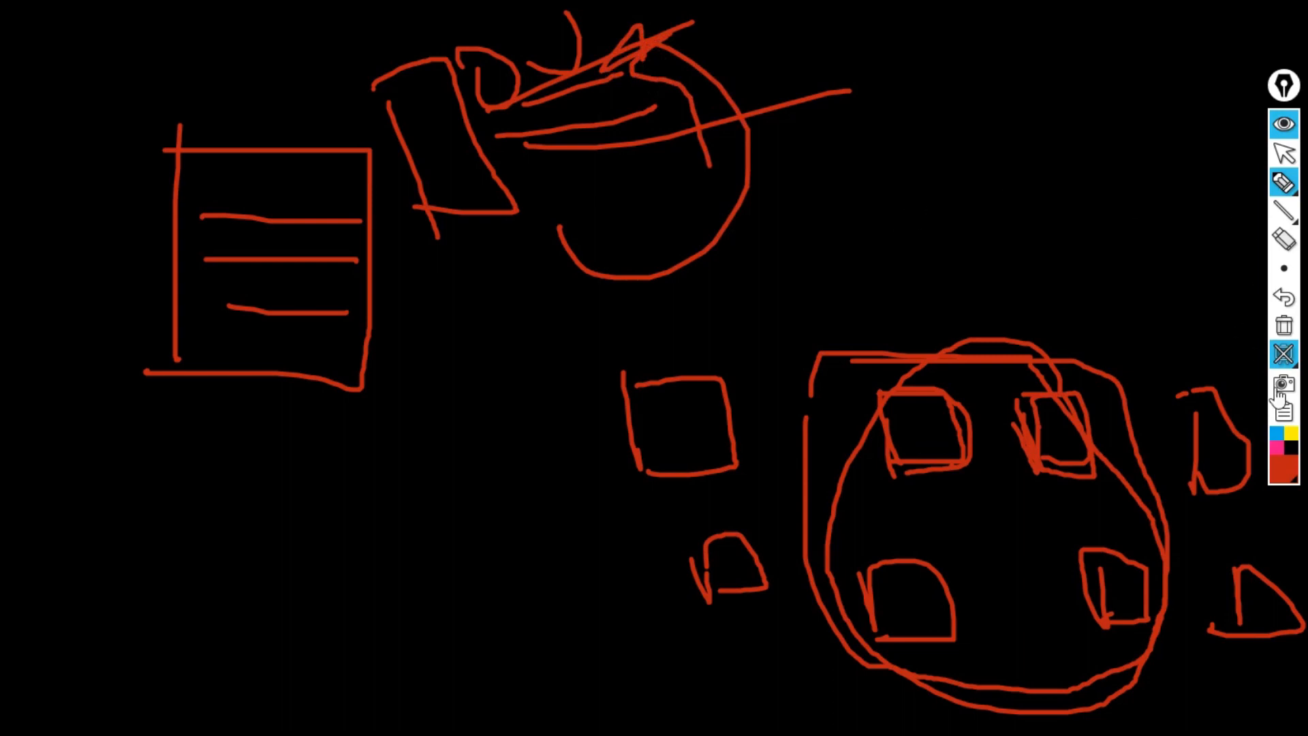
Erase all ink, return from the blackboard to the desktop, and pick the select arrow.
click(1282, 331)
click(1252, 354)
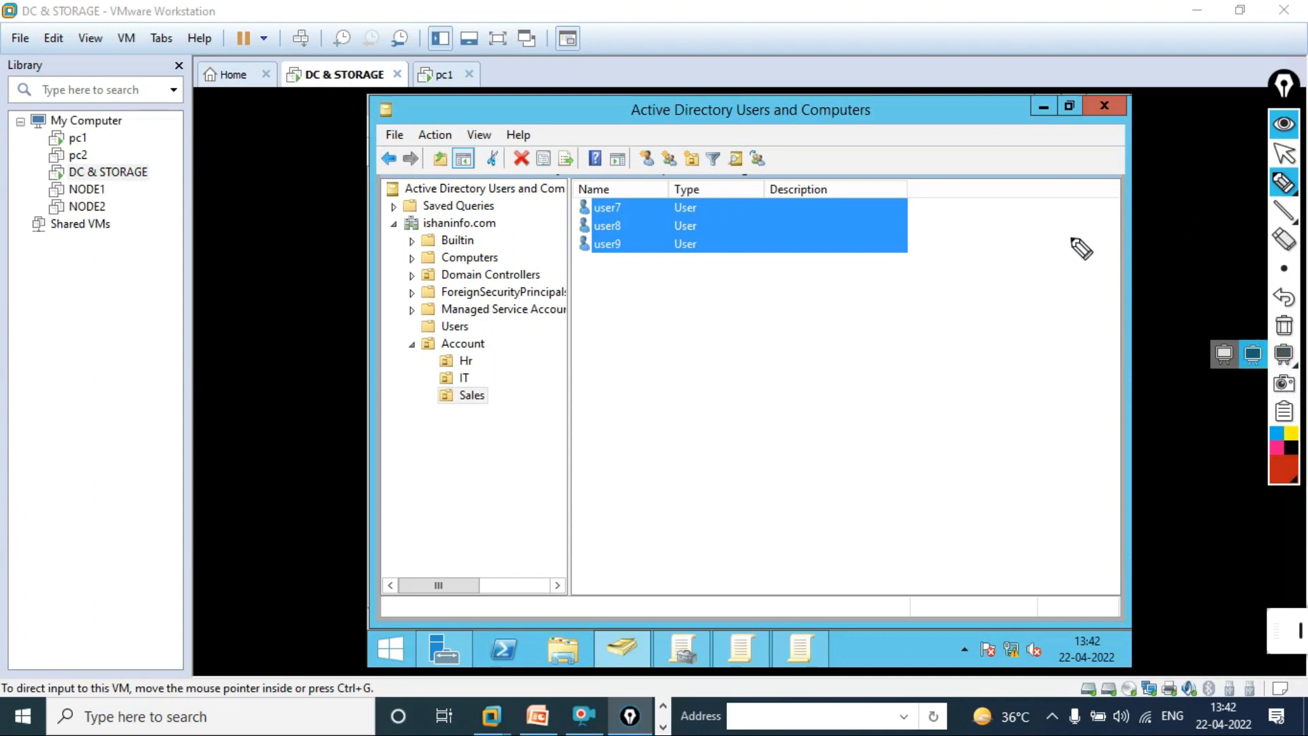
click(1285, 153)
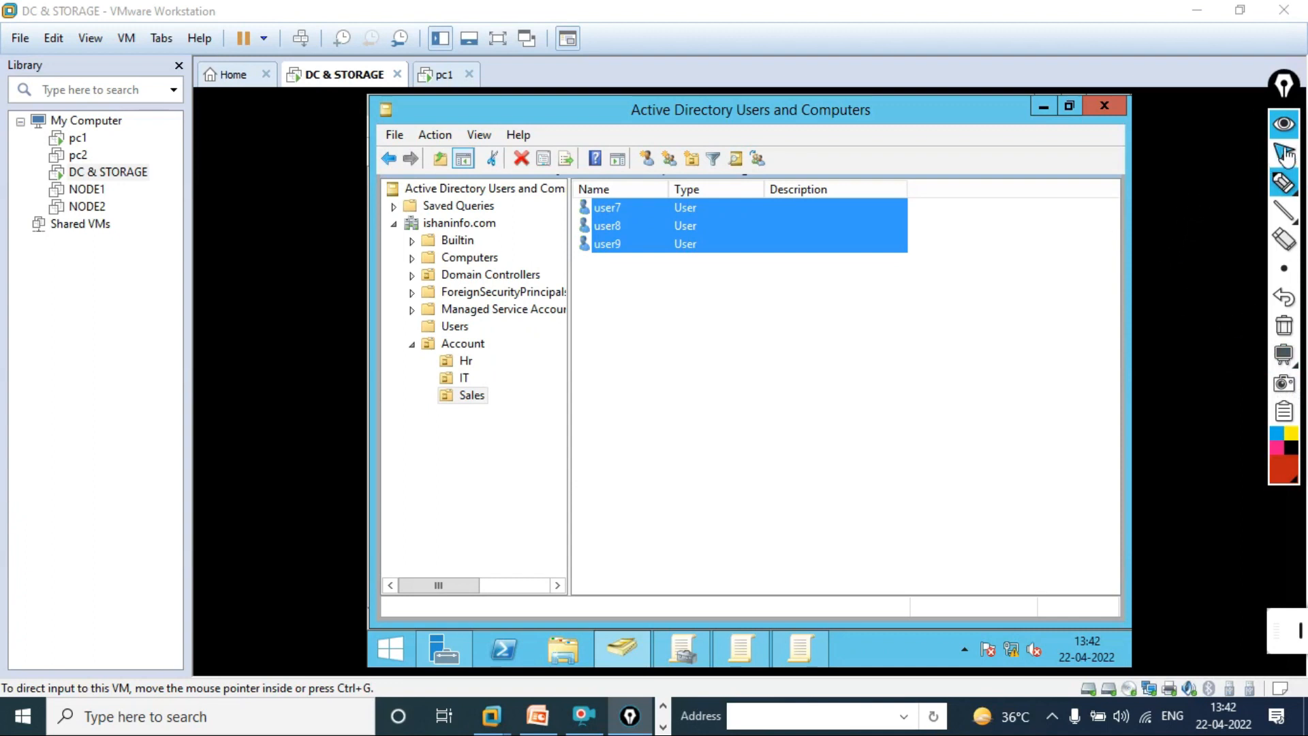